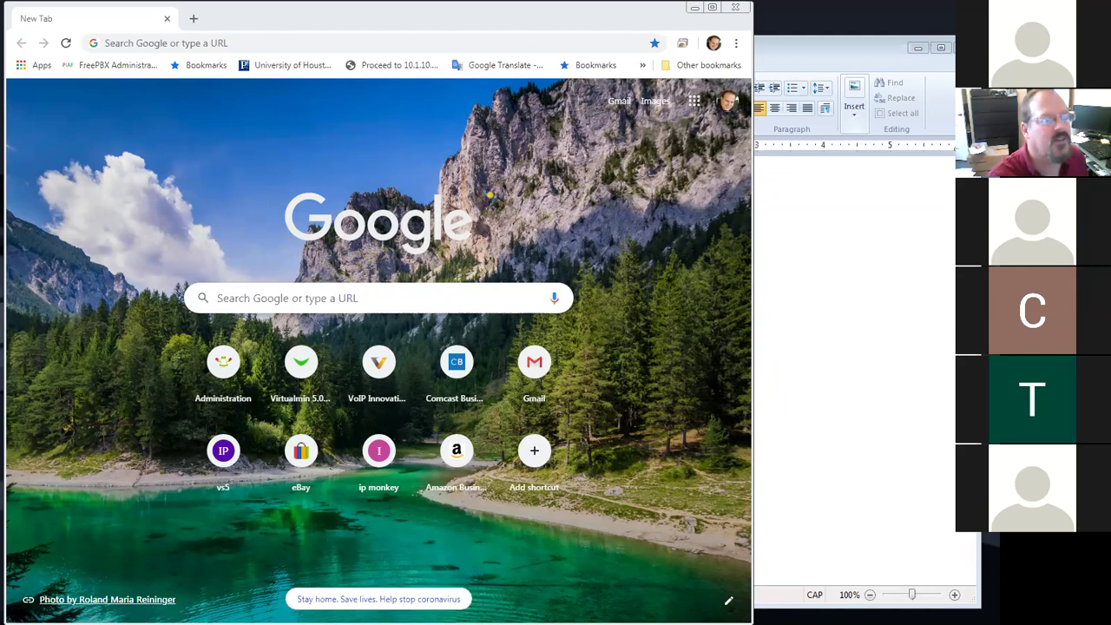
Write 'Goal: install Wordpress' and 'Underneath a Virtualmin Site' as two lines in the WordPad note
click(853, 267)
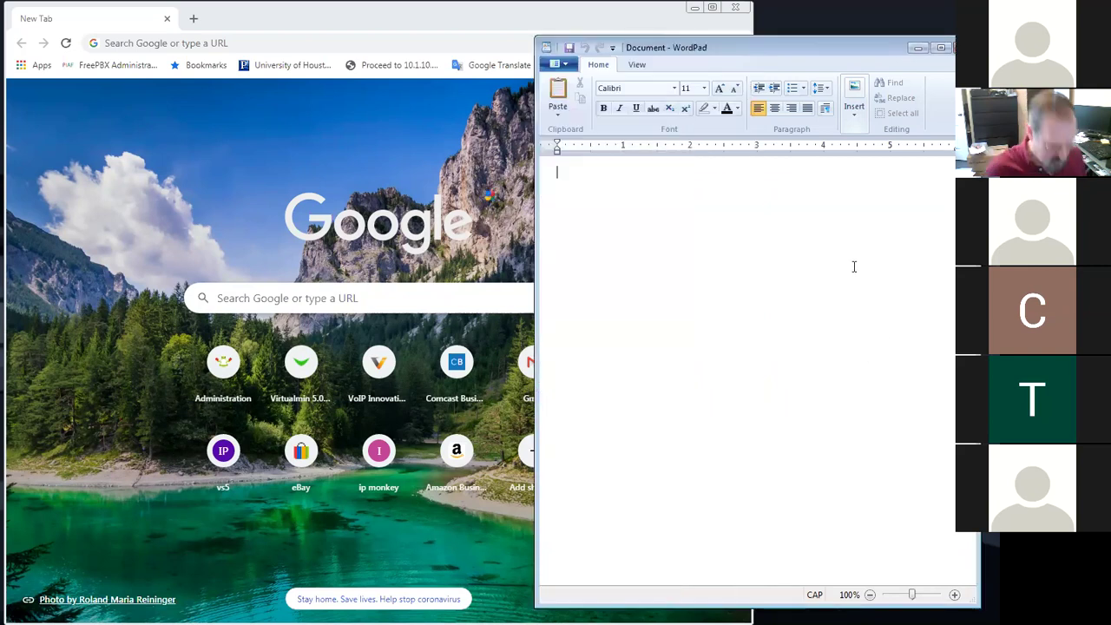
text(WAVE)
key(BackSpace)
key(BackSpace)
key(BackSpace)
key(BackSpace)
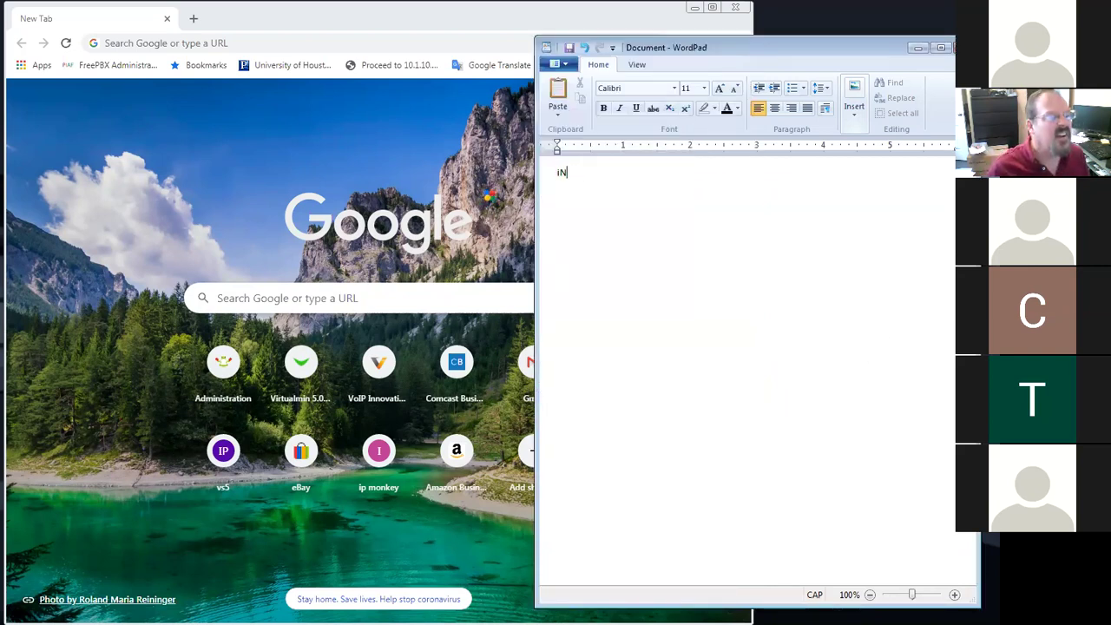
text(Goal)
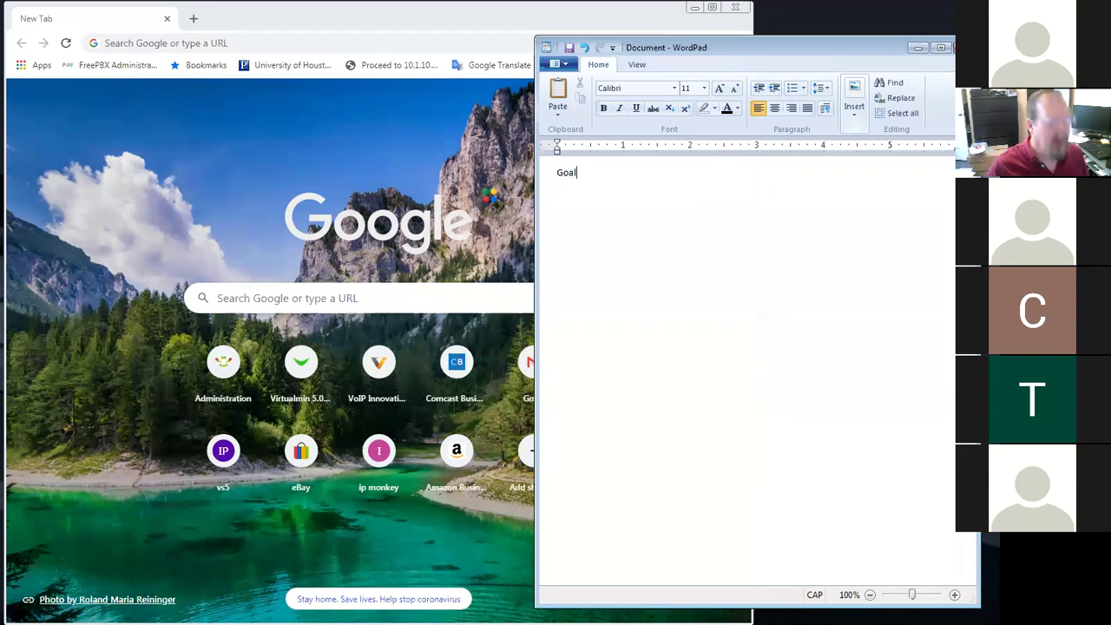
text(:)
key(Caps_Lock)
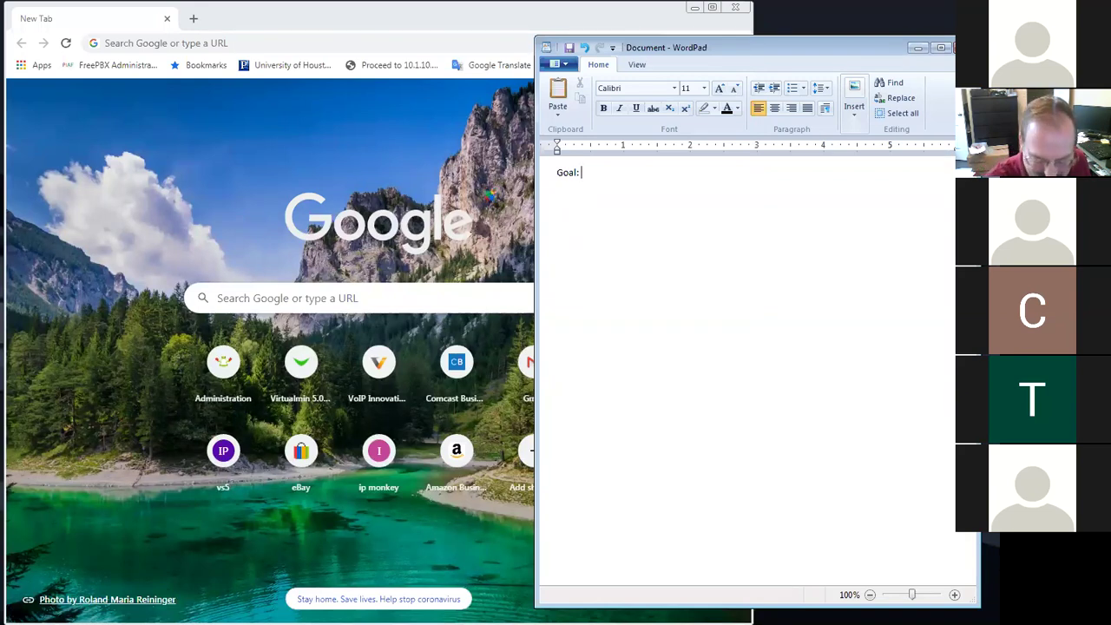
text(unbsta)
key(BackSpace)
key(BackSpace)
key(BackSpace)
key(BackSpace)
key(BackSpace)
key(BackSpace)
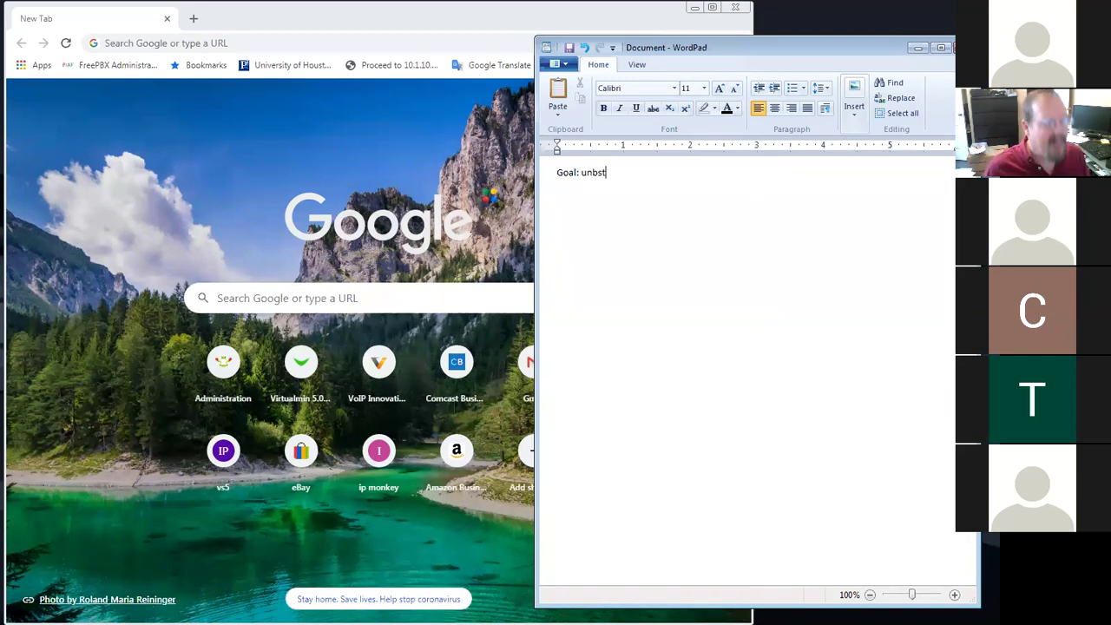
text(install Wordpress)
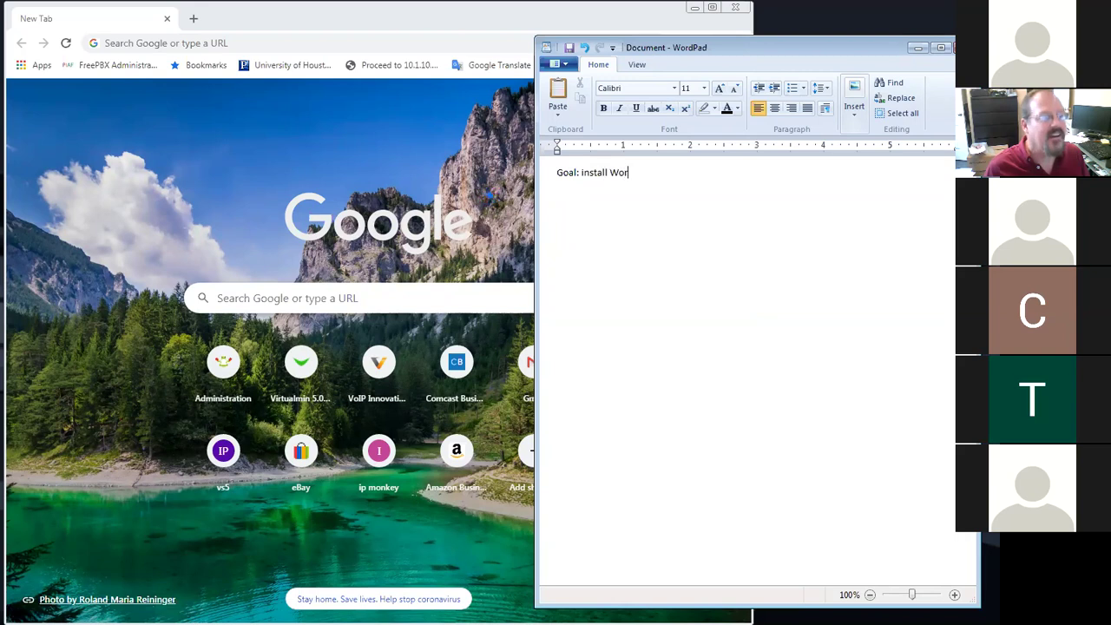
key(Return)
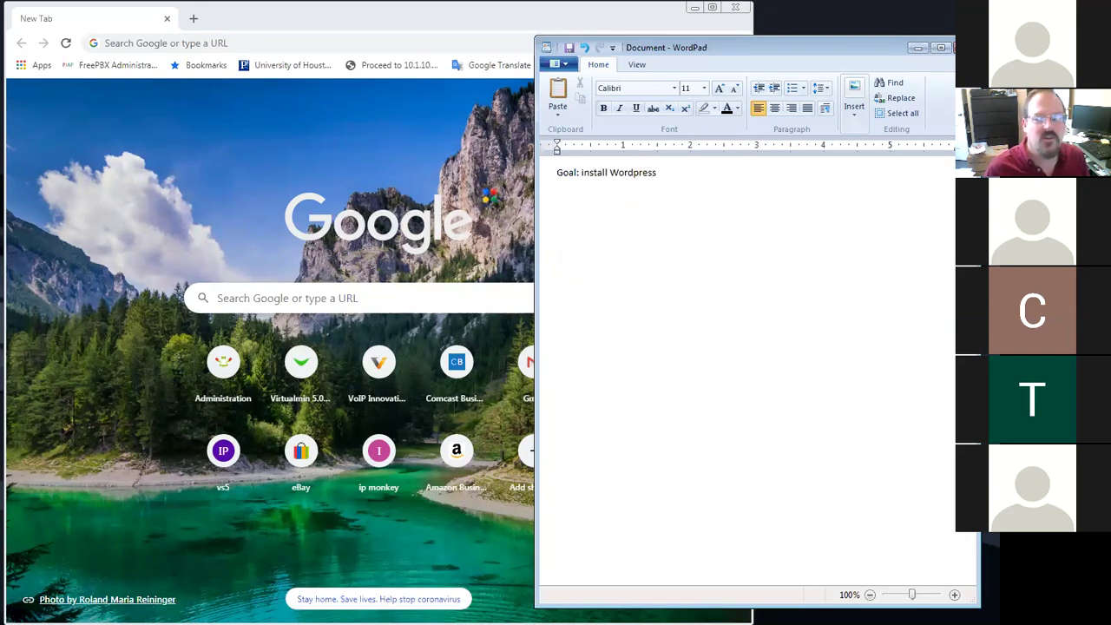
text(Un)
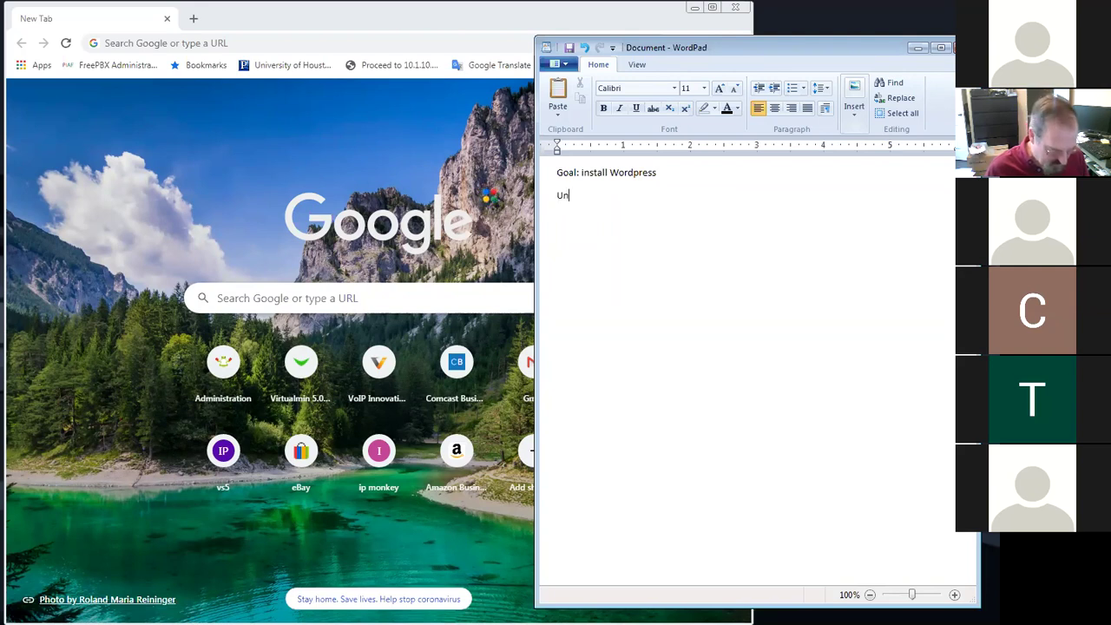
text(derneath a)
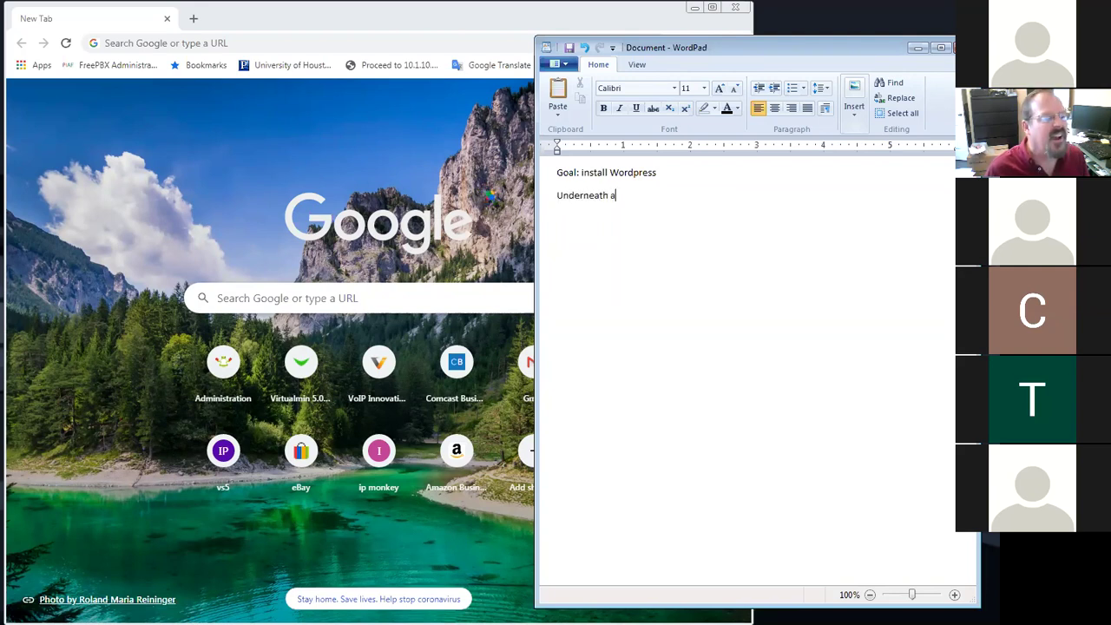
text( Virtualmin Site)
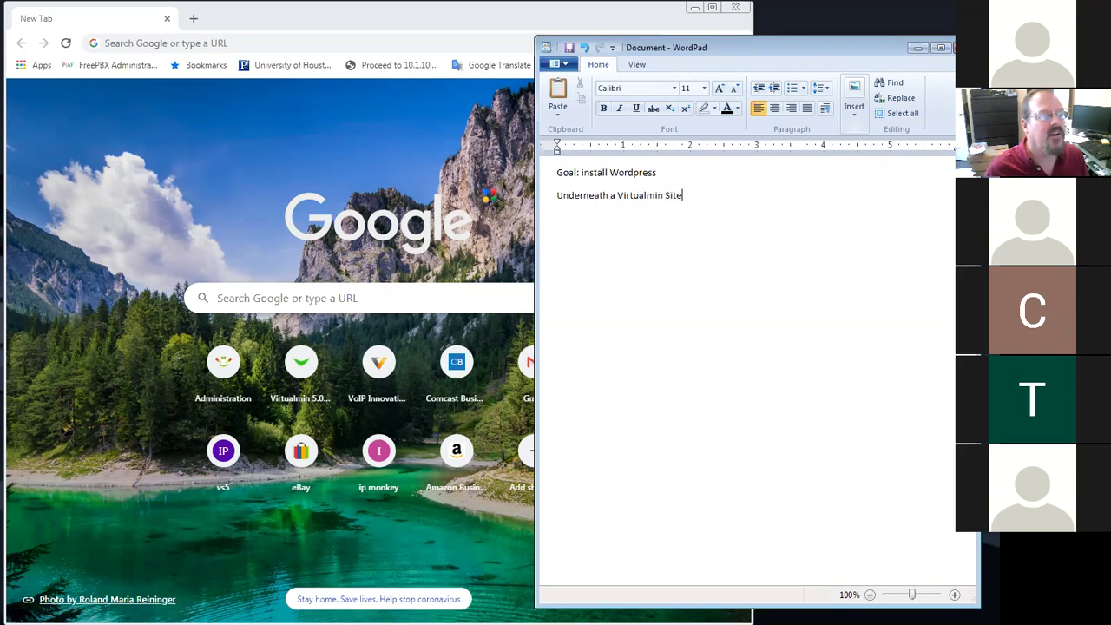
key(Return)
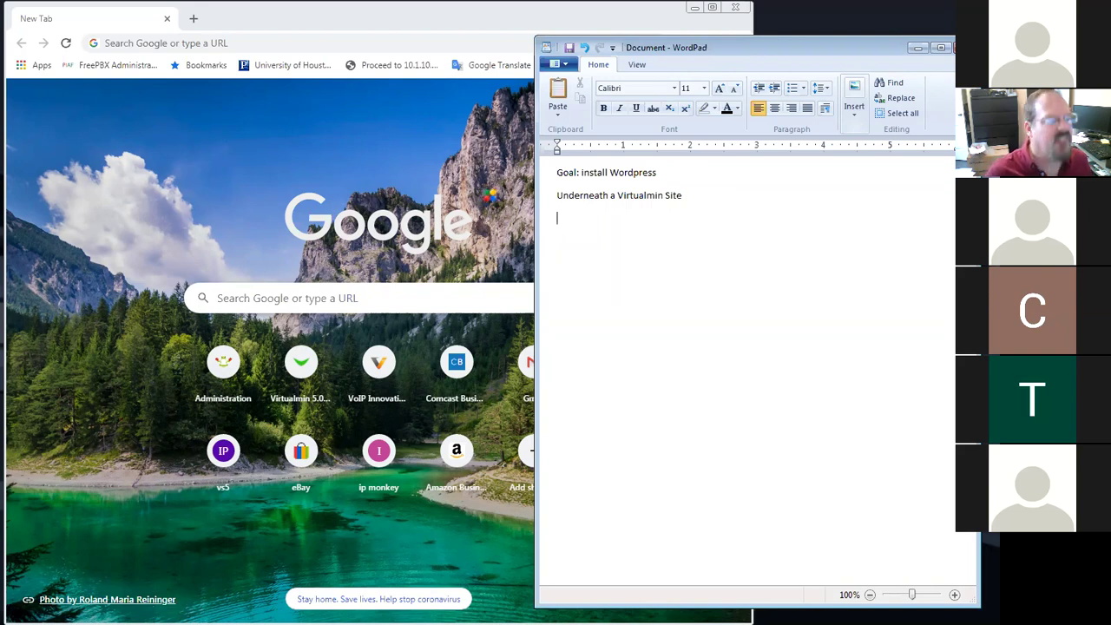
Add the note line '/var/www/hml (do NOT put it html)'
text(/var/www/)
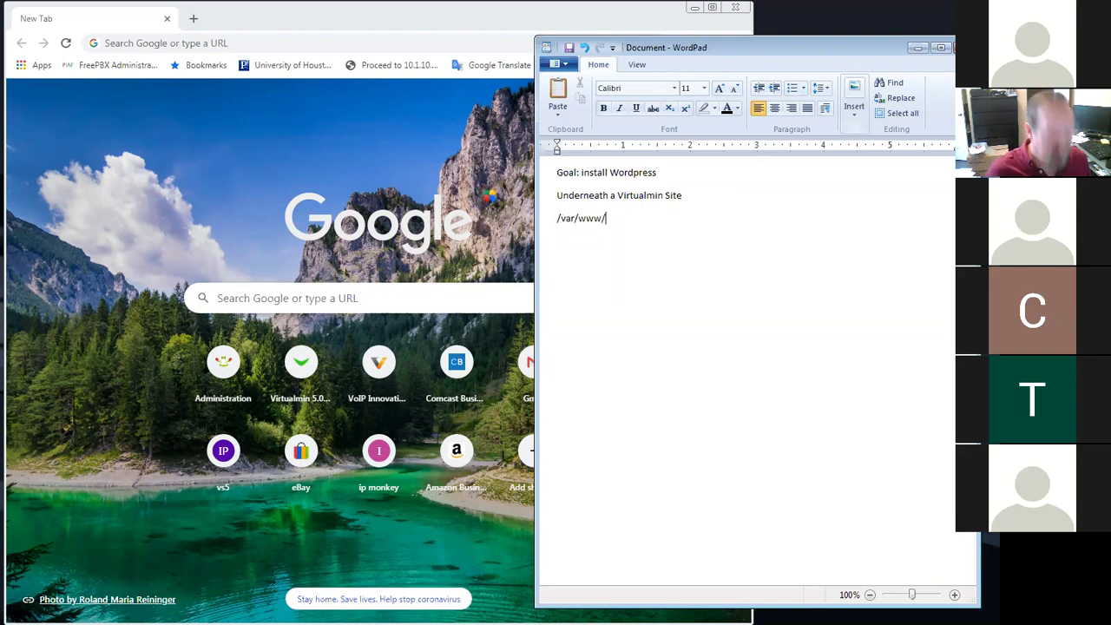
text(hml)
key(Return)
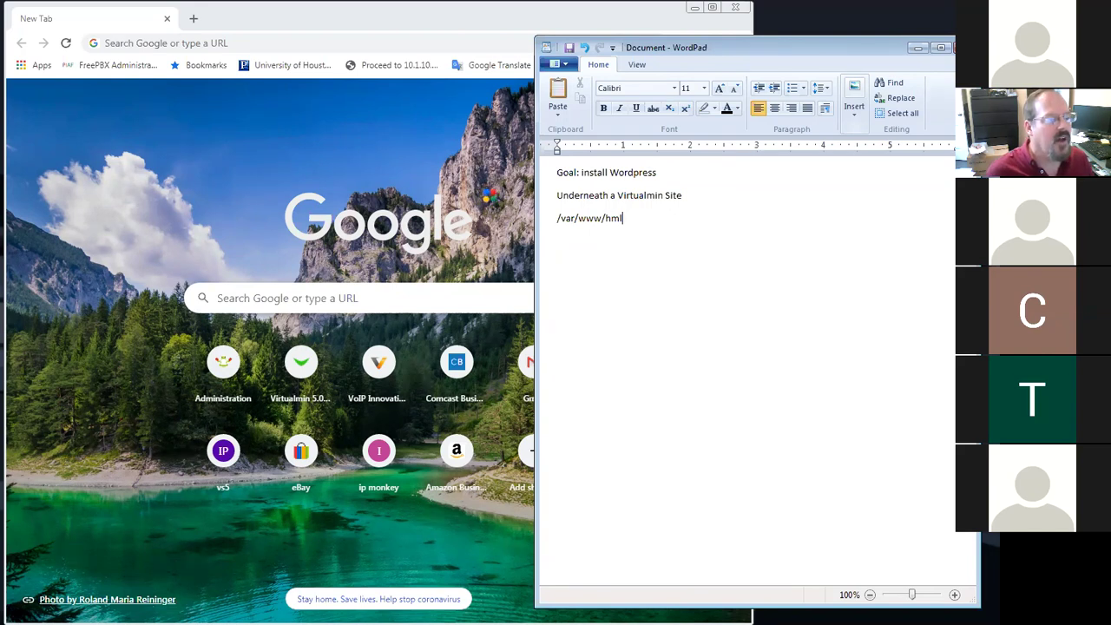
text((do NOT po)
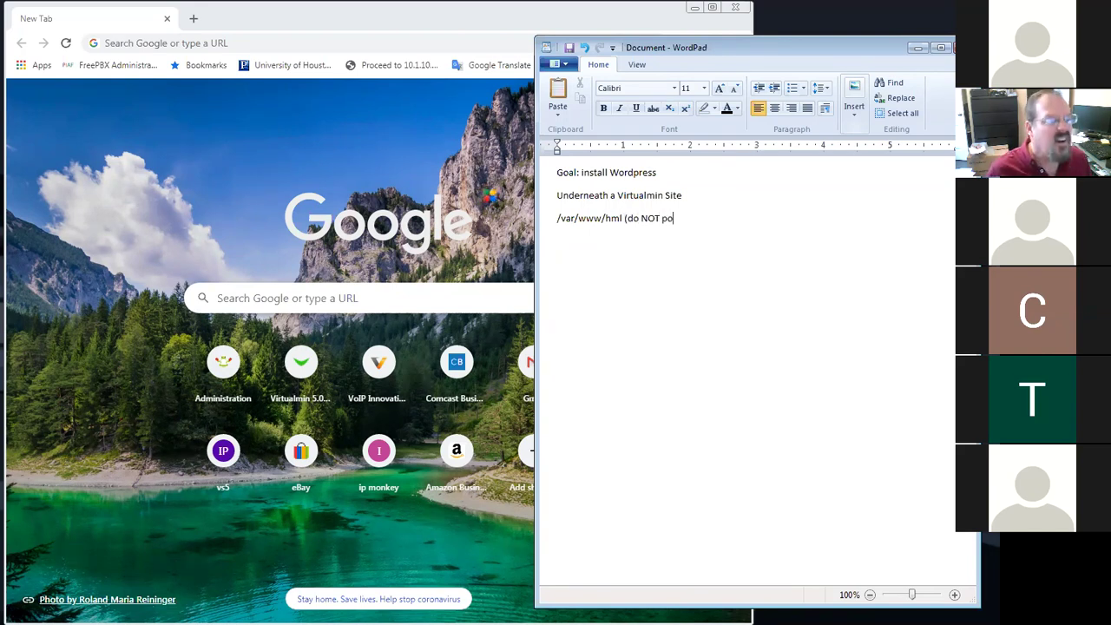
key(BackSpace)
text(ut ht)
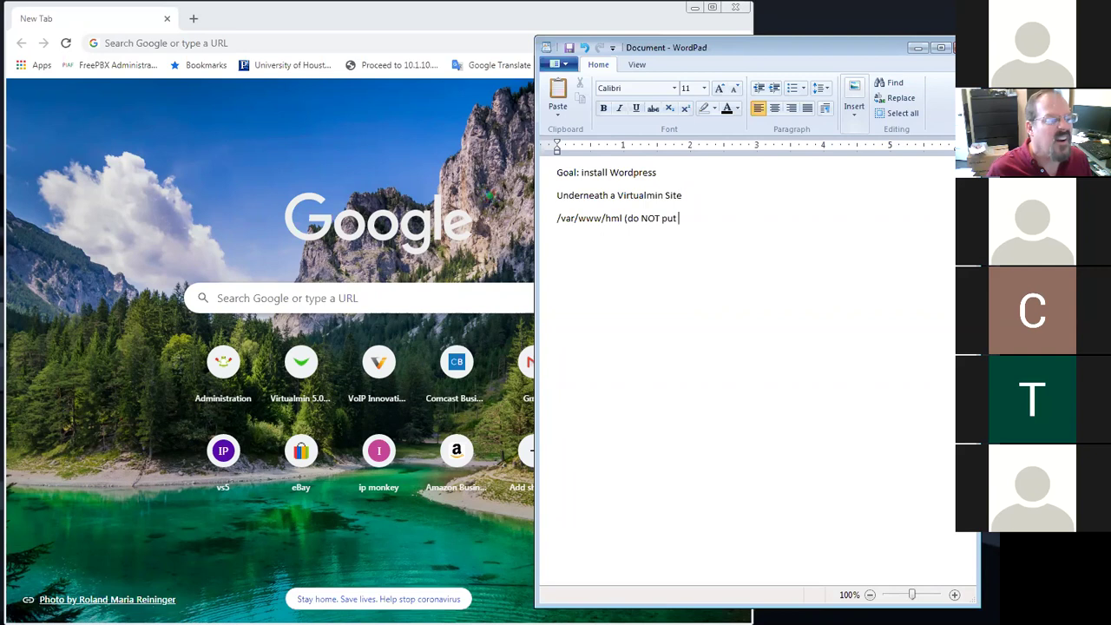
key(BackSpace)
text(it)
key(BackSpace)
key(BackSpace)
text(it html))
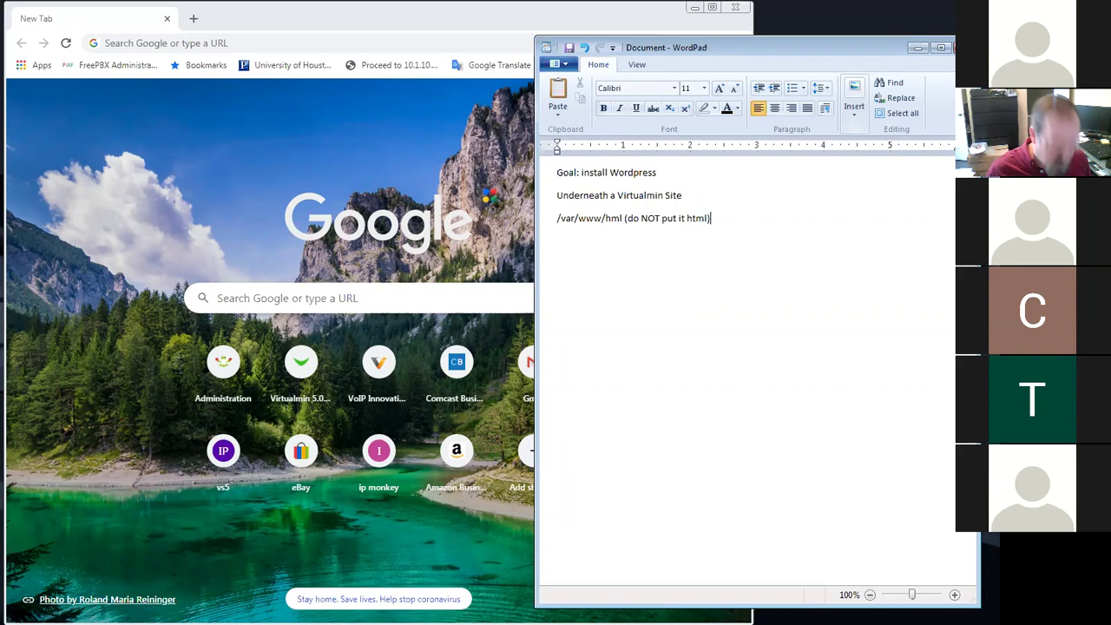
key(Return)
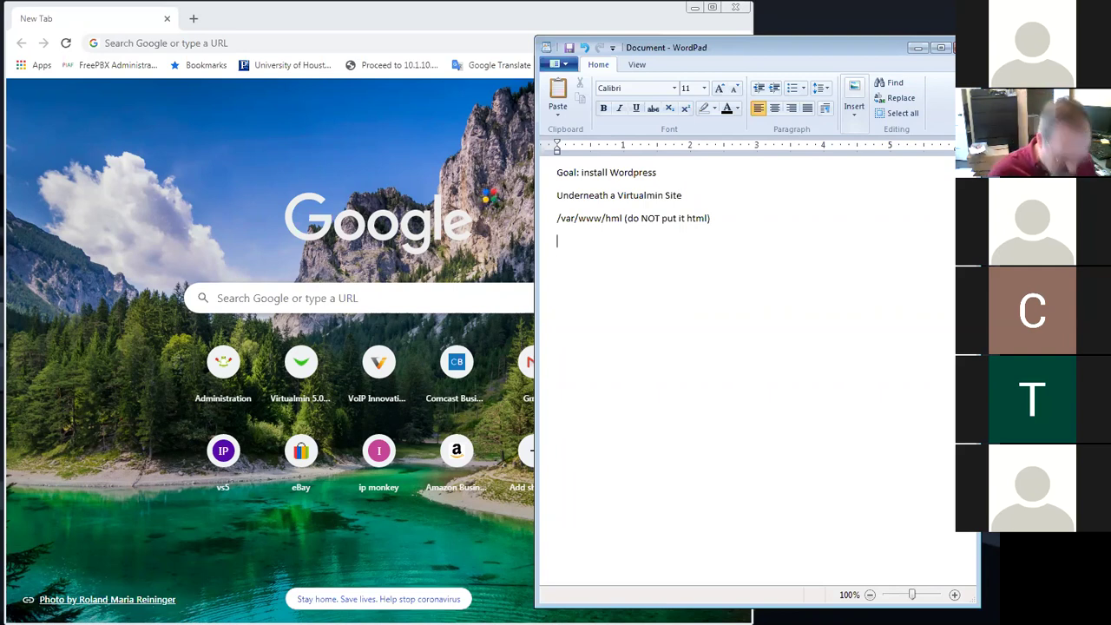
Add 'funkycat2020.com /home/funkycat2020/public_html' together on one line
text(funkycat2020.com)
key(Return)
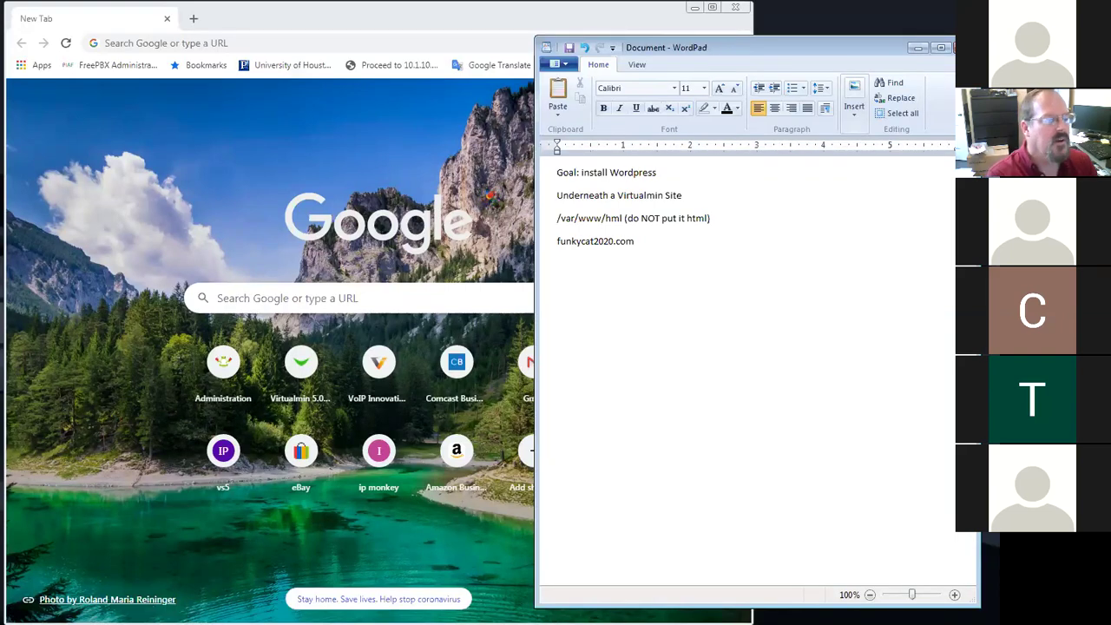
text(/home)
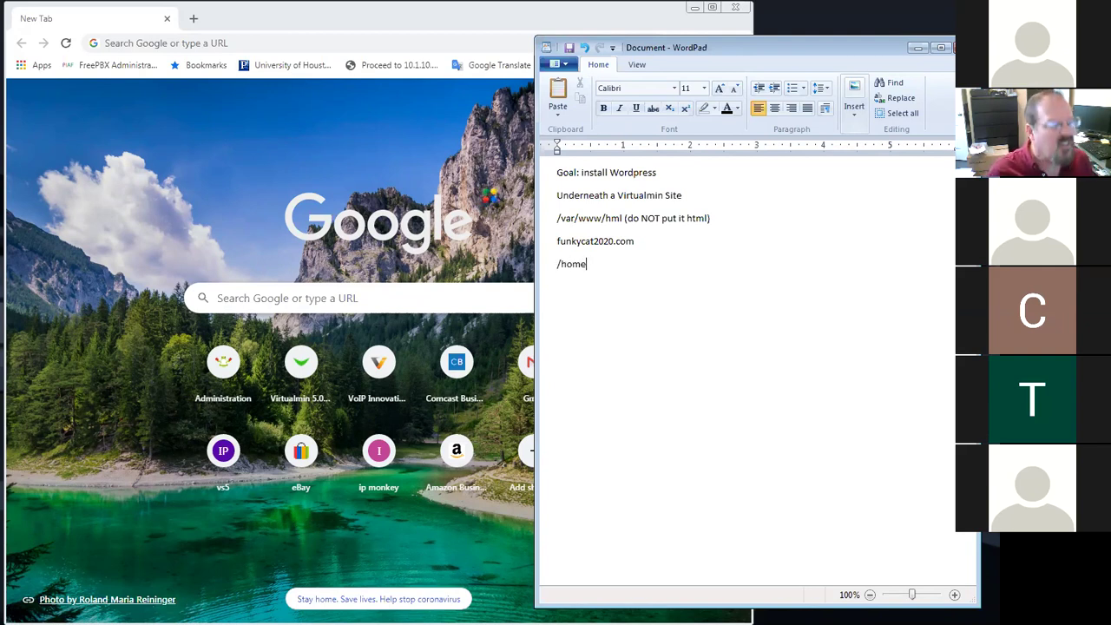
text(/funk)
text(yc)
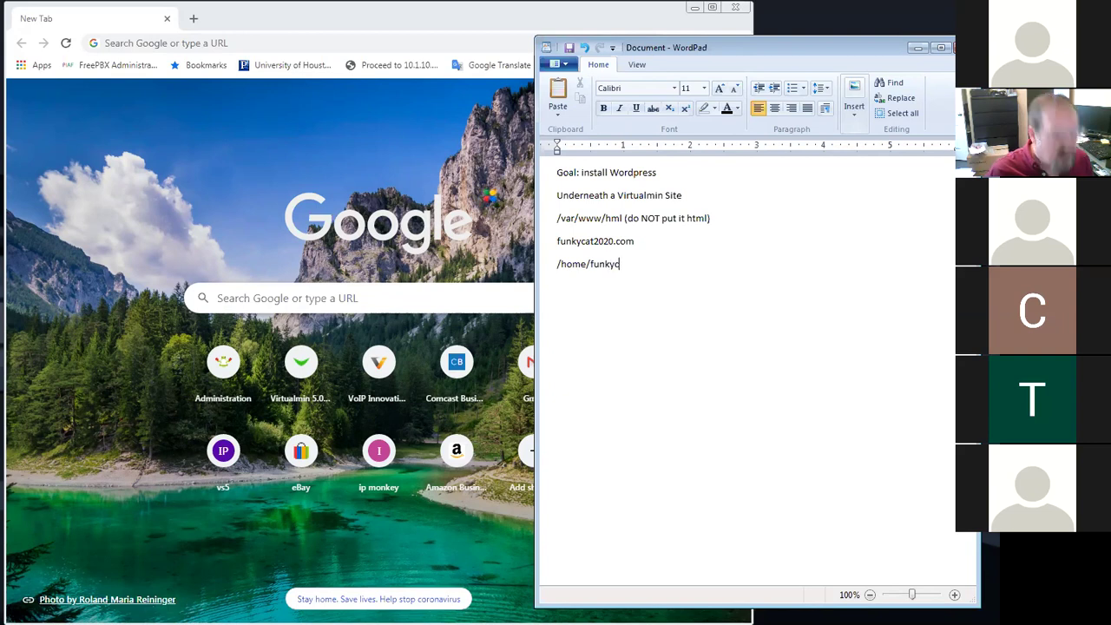
text(at2020)
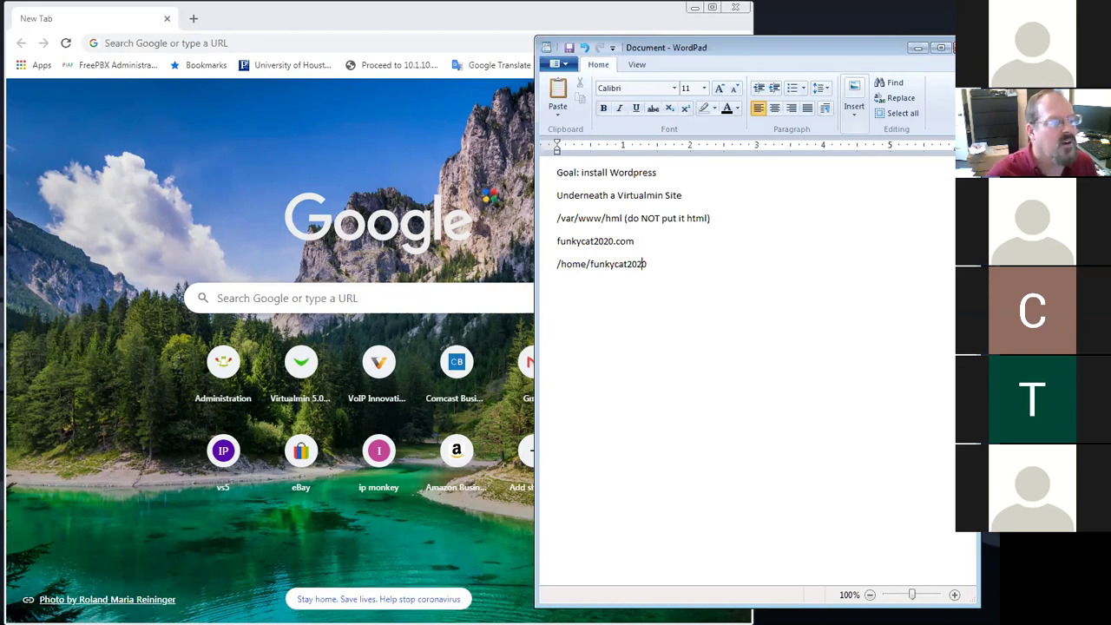
click(558, 263)
key(BackSpace)
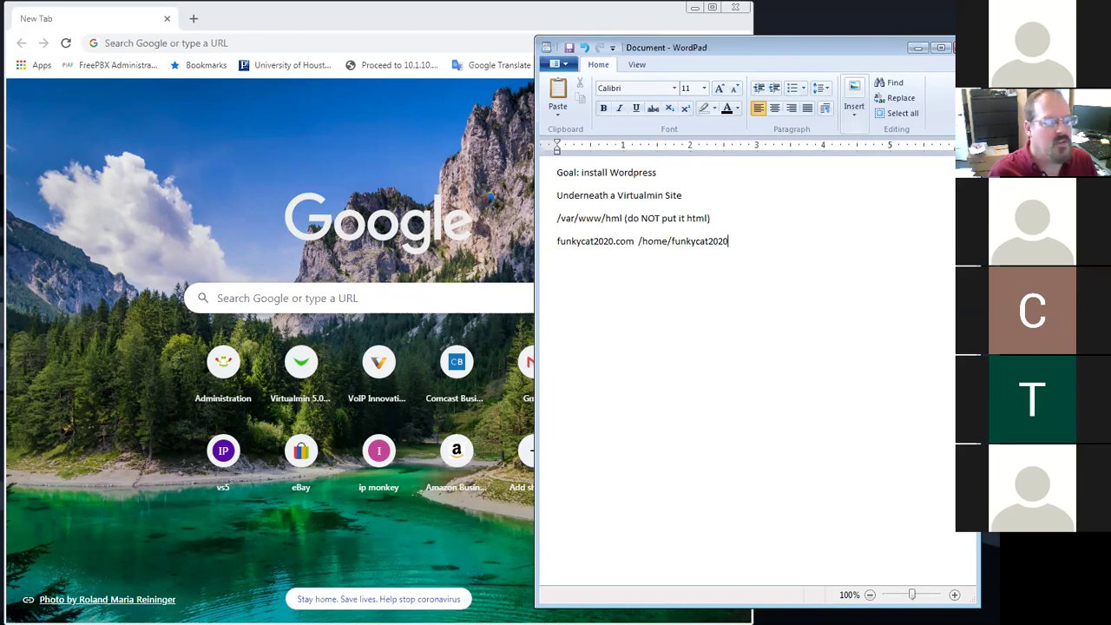
text(/)
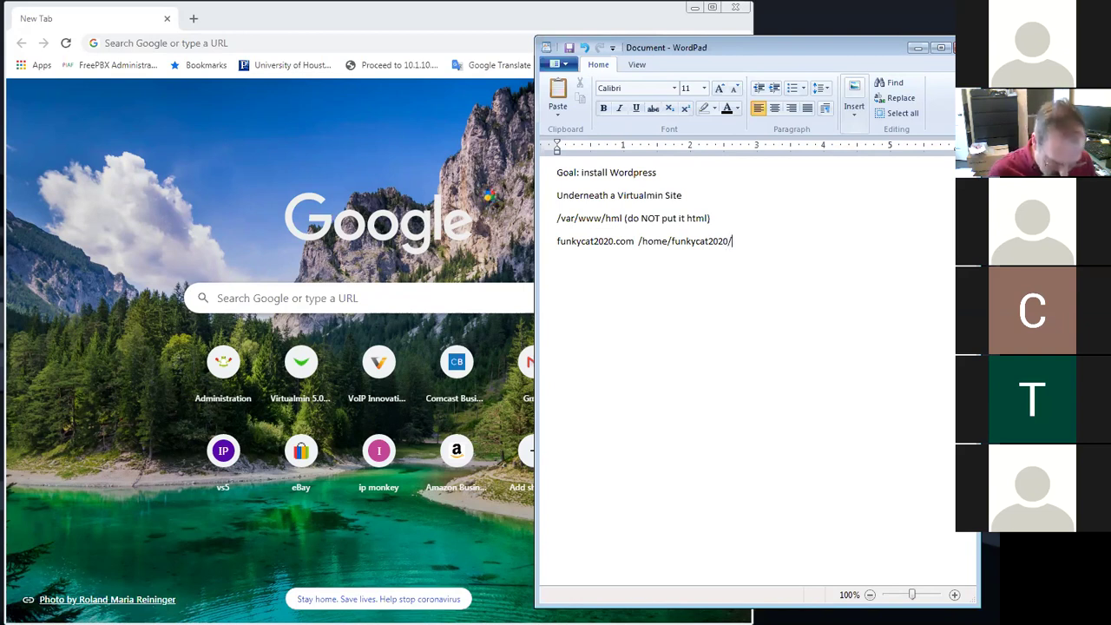
text(public_html)
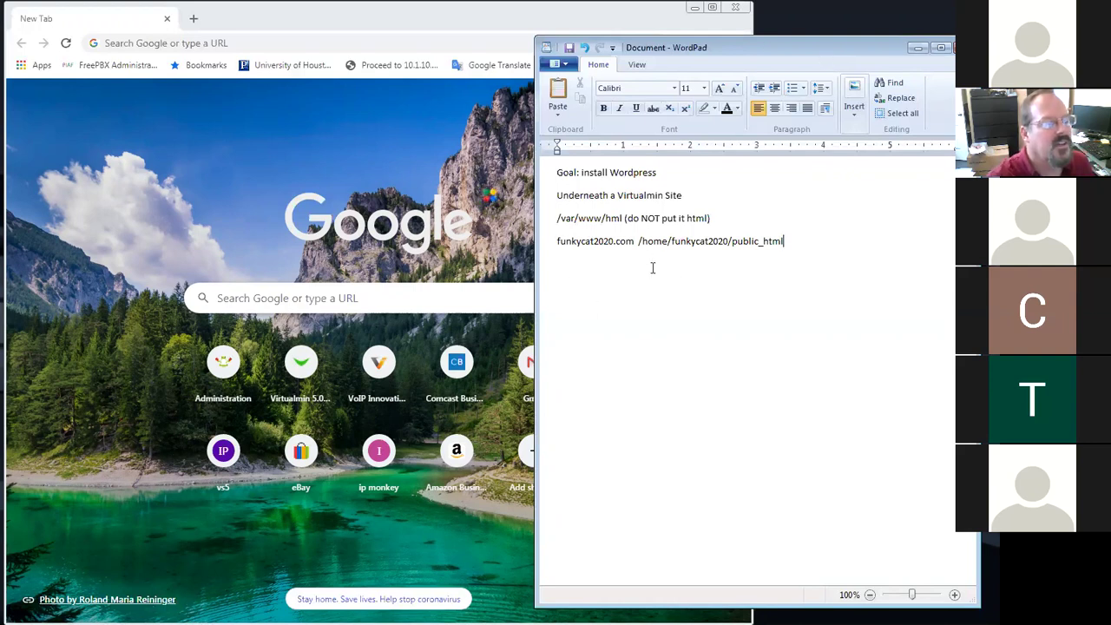
drag(638, 243, 783, 247)
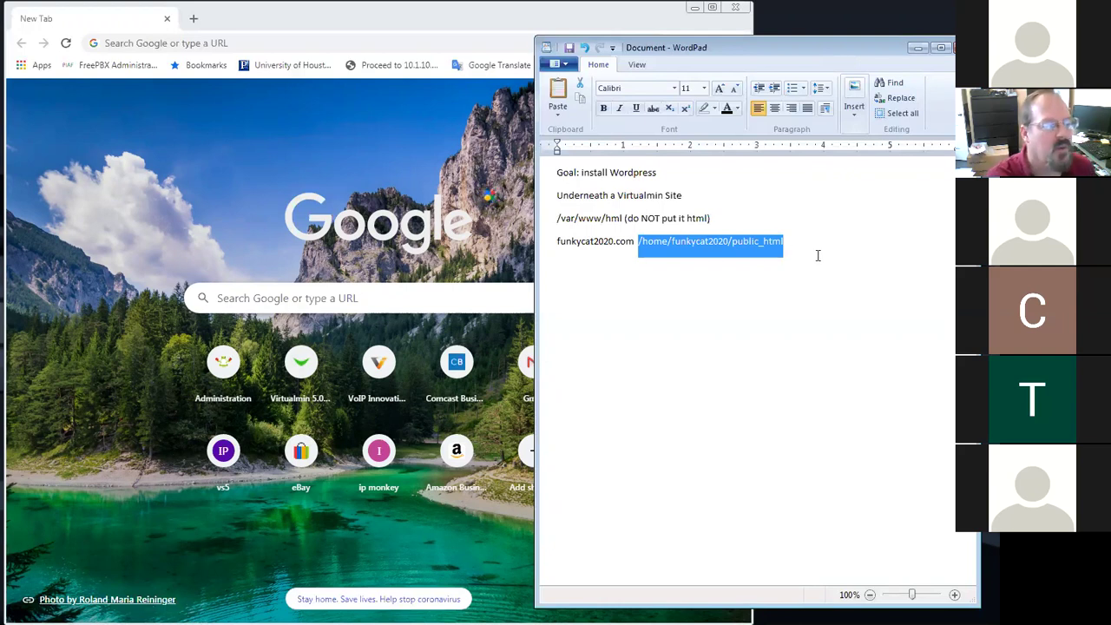
click(550, 224)
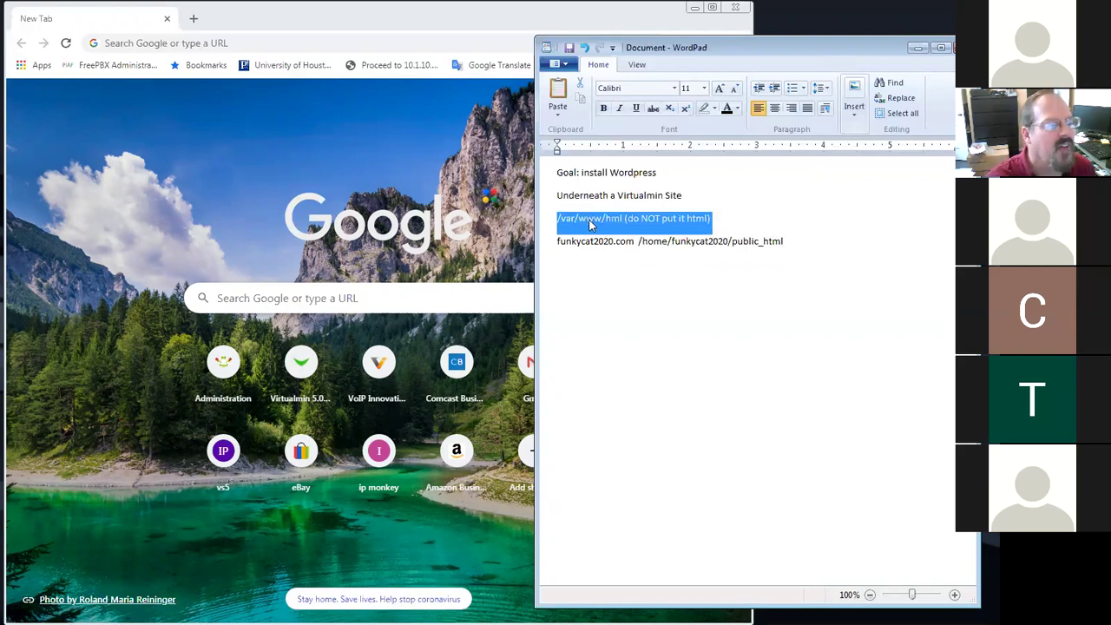
click(610, 219)
drag(557, 217, 622, 219)
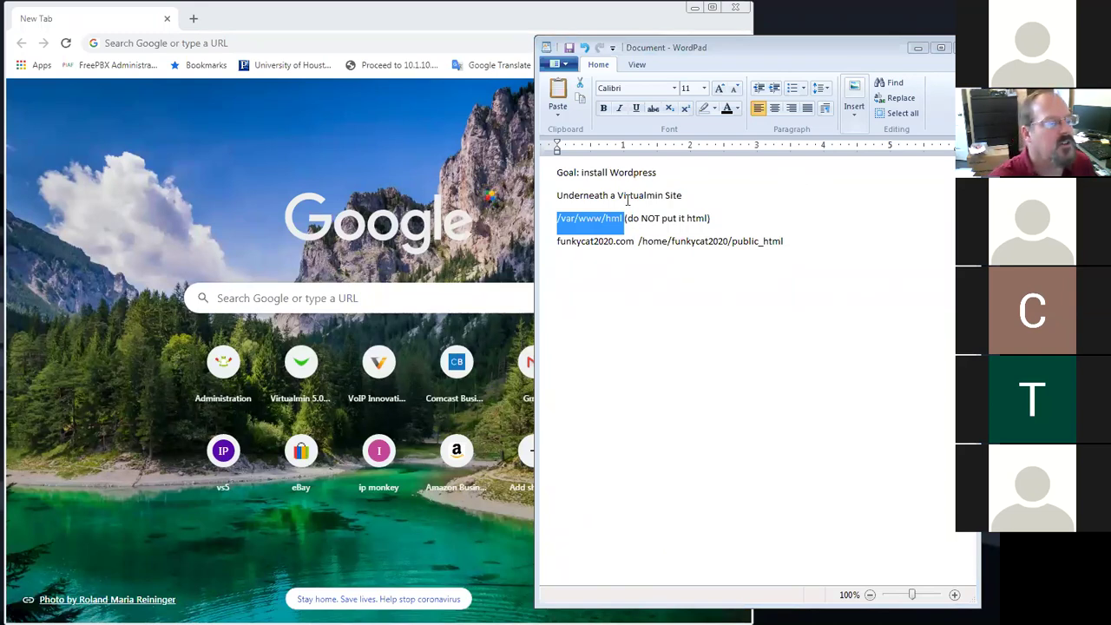
drag(559, 224, 624, 222)
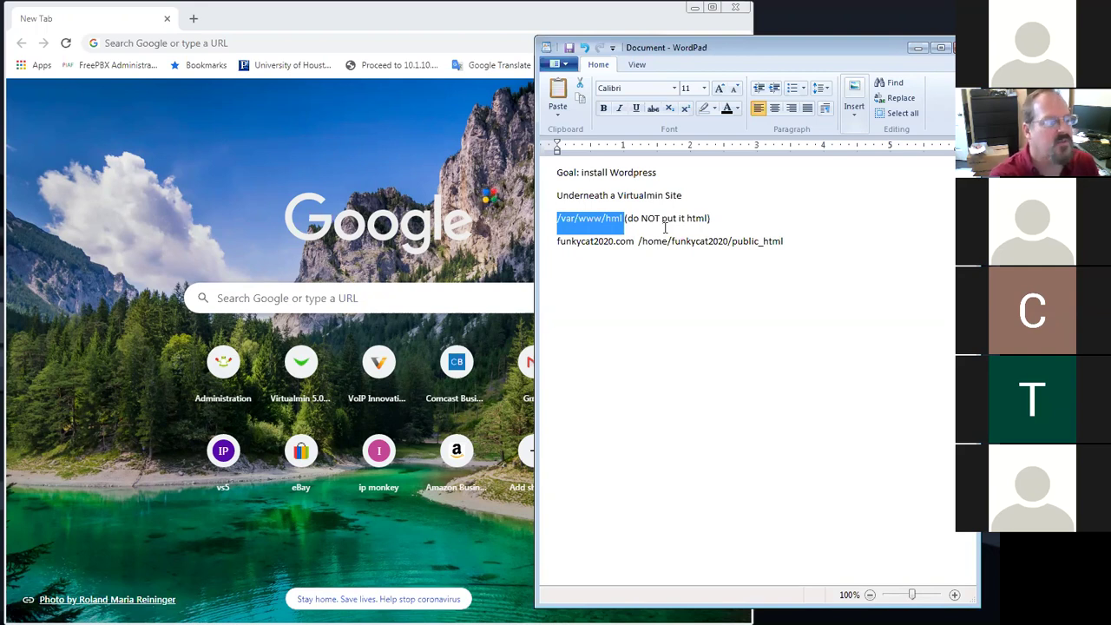
click(743, 217)
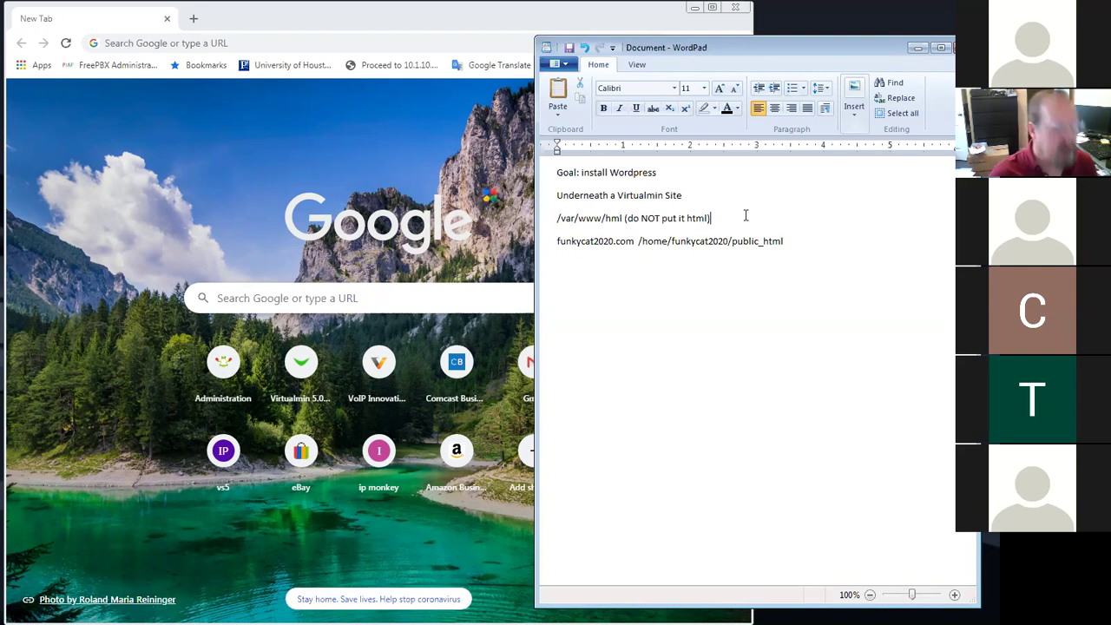
Append '(Single site only)' to the /var/www/hml line and add an 'On Virtualmin' line beneath it
text((Sing)
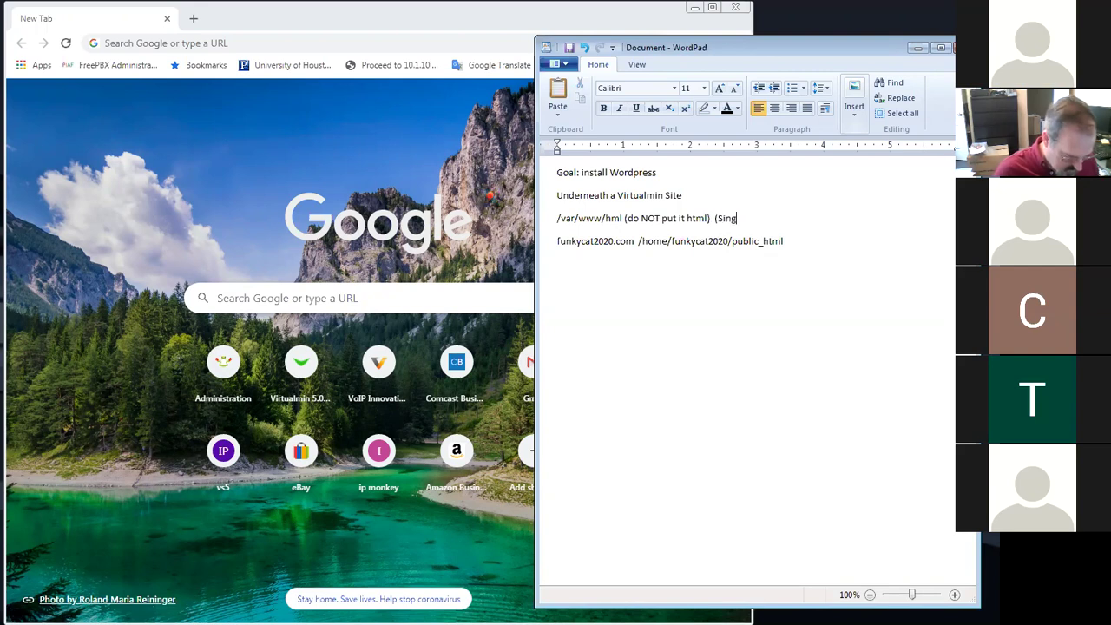
text(le site o)
key(BackSpace)
key(BackSpace)
key(BackSpace)
key(BackSpace)
key(BackSpace)
key(BackSpace)
text(site o)
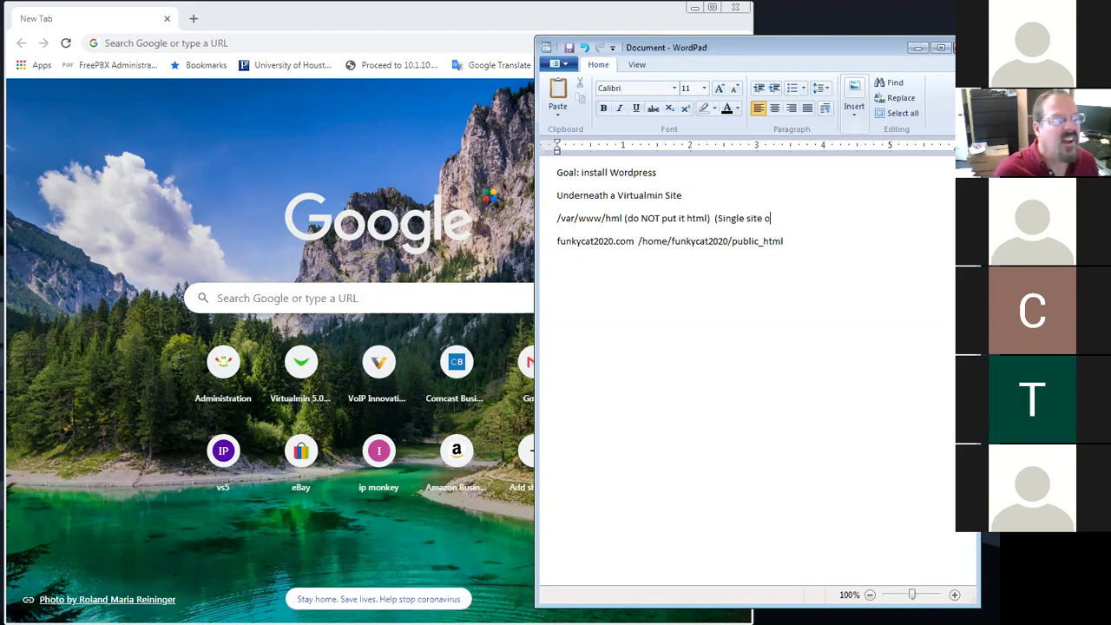
text(nly))
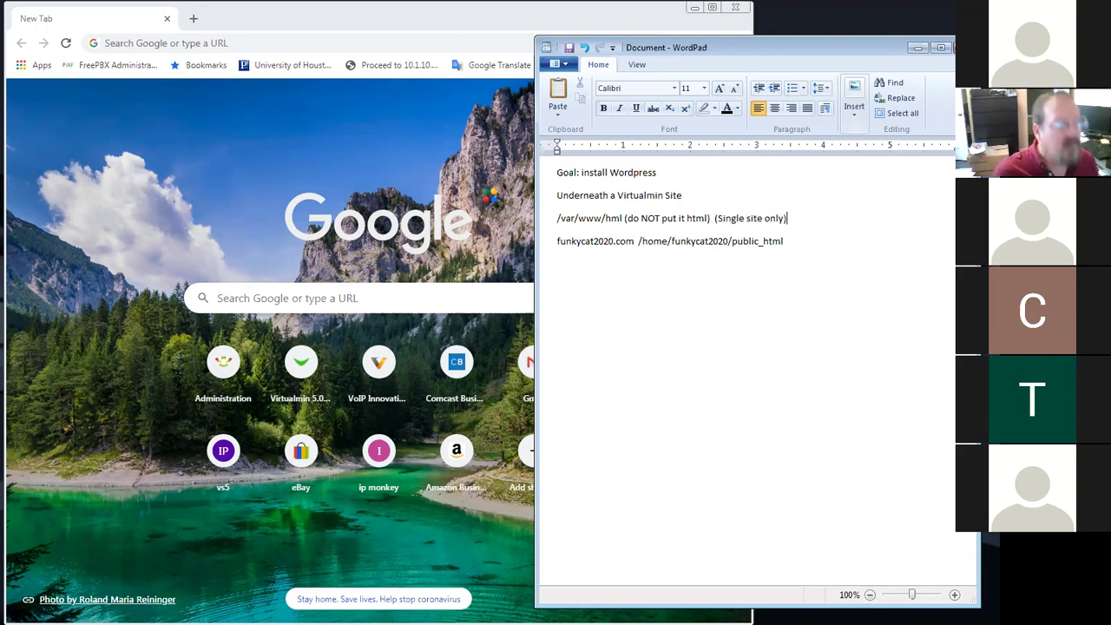
key(Return)
text(On Virtualmin)
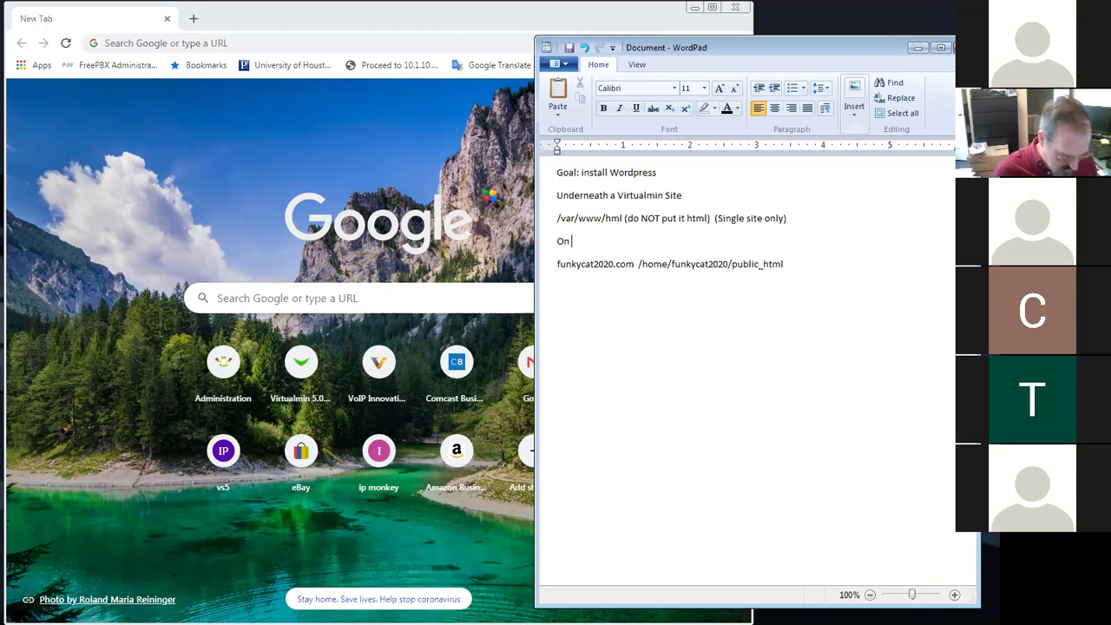
key(Return)
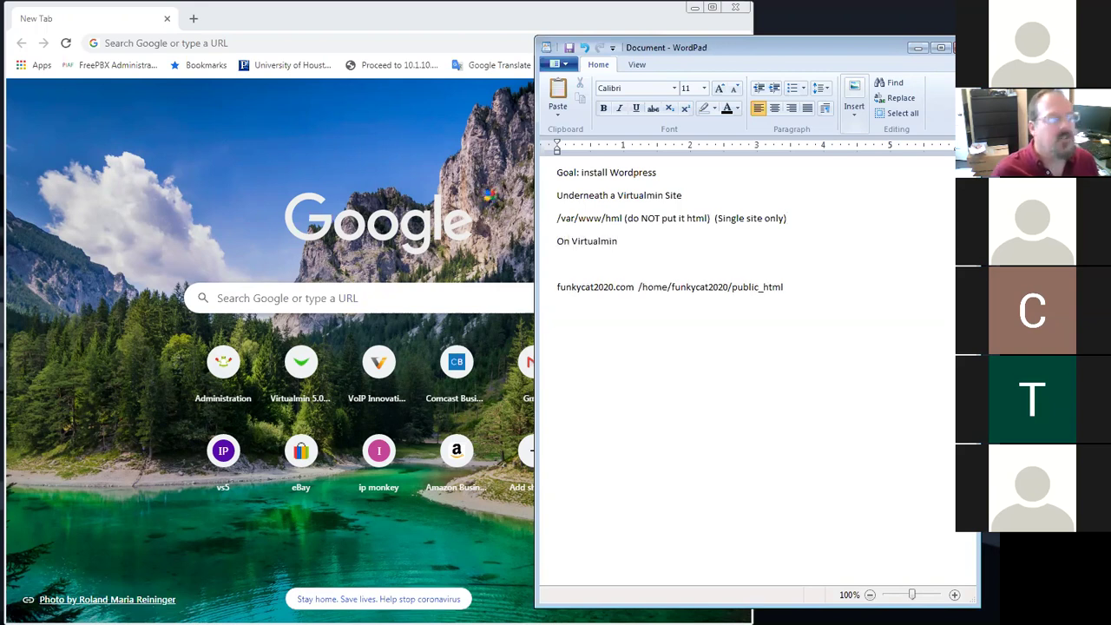
key(BackSpace)
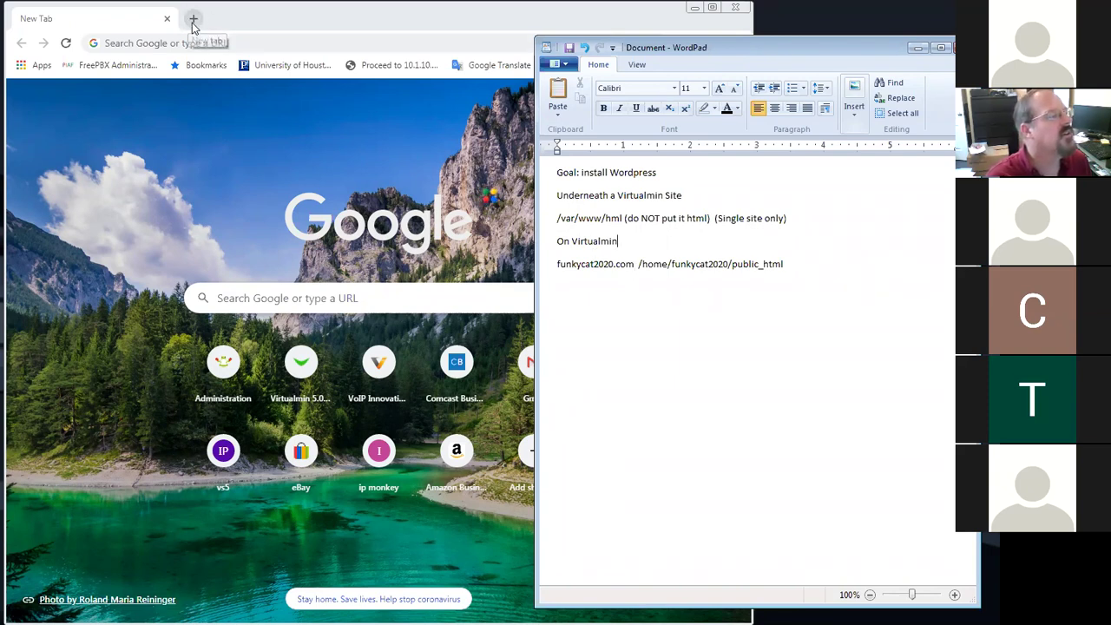
Connect to the Windows 7 computer through Chrome Remote Desktop in a widened browser window
click(268, 46)
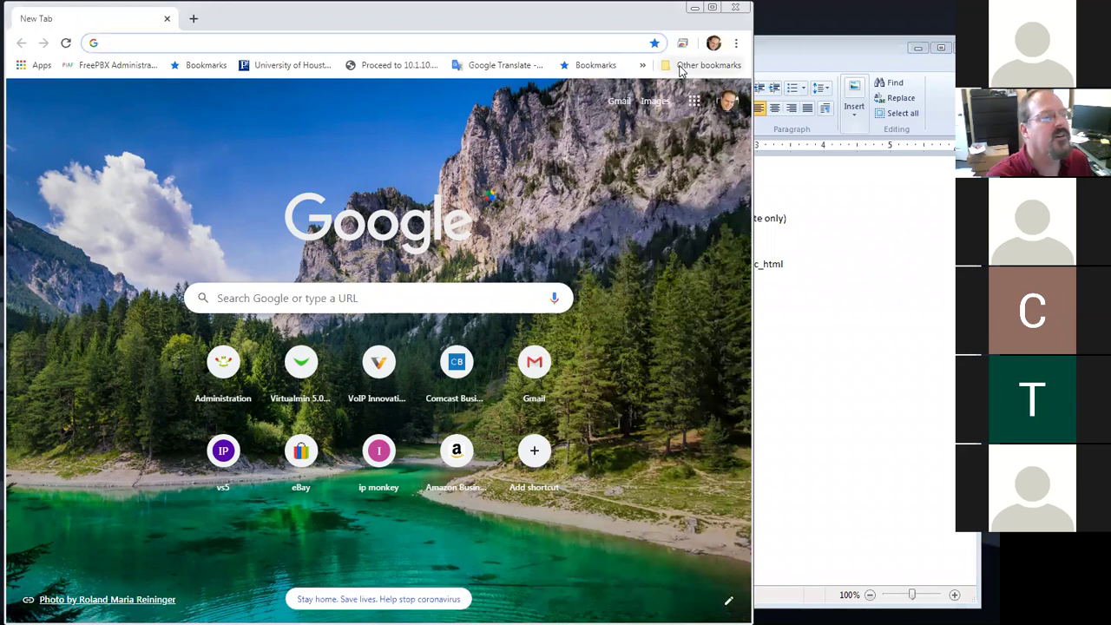
click(682, 44)
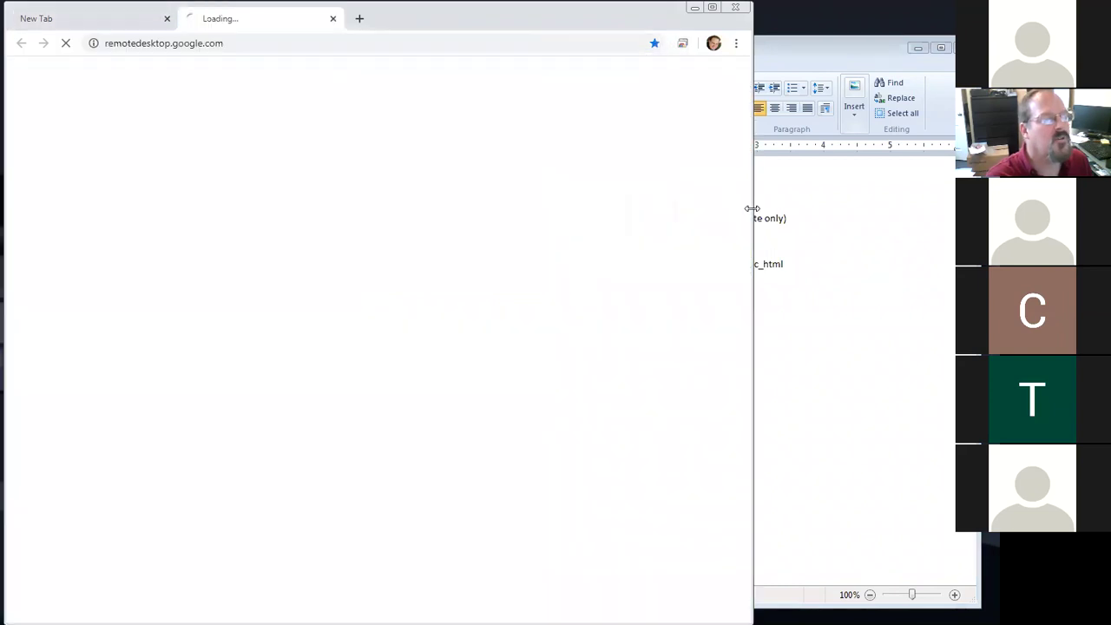
drag(752, 208, 795, 210)
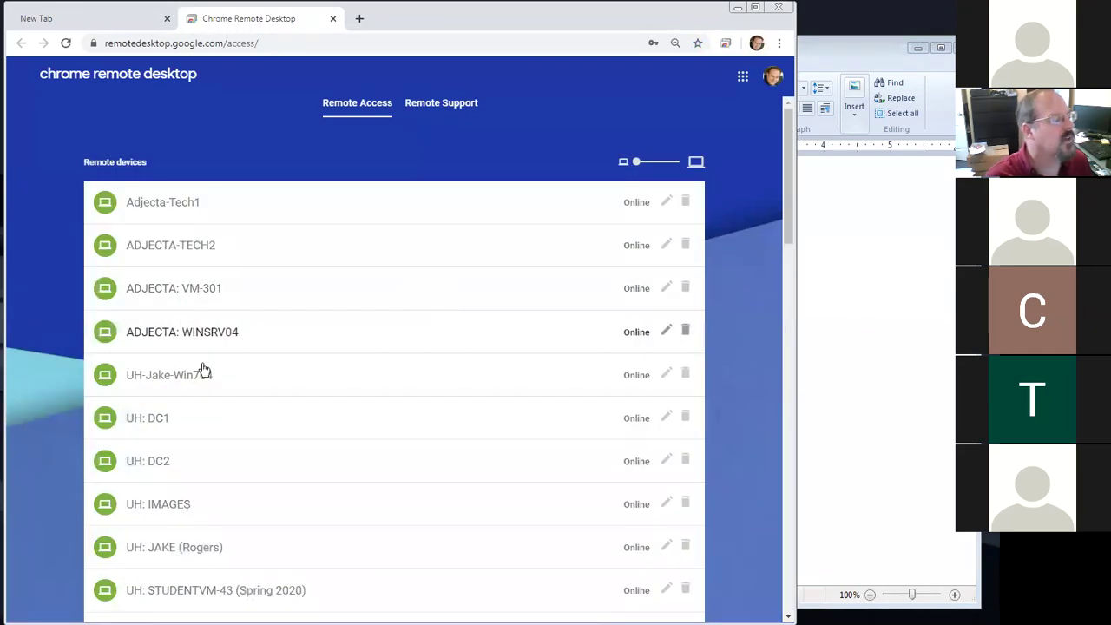
click(194, 373)
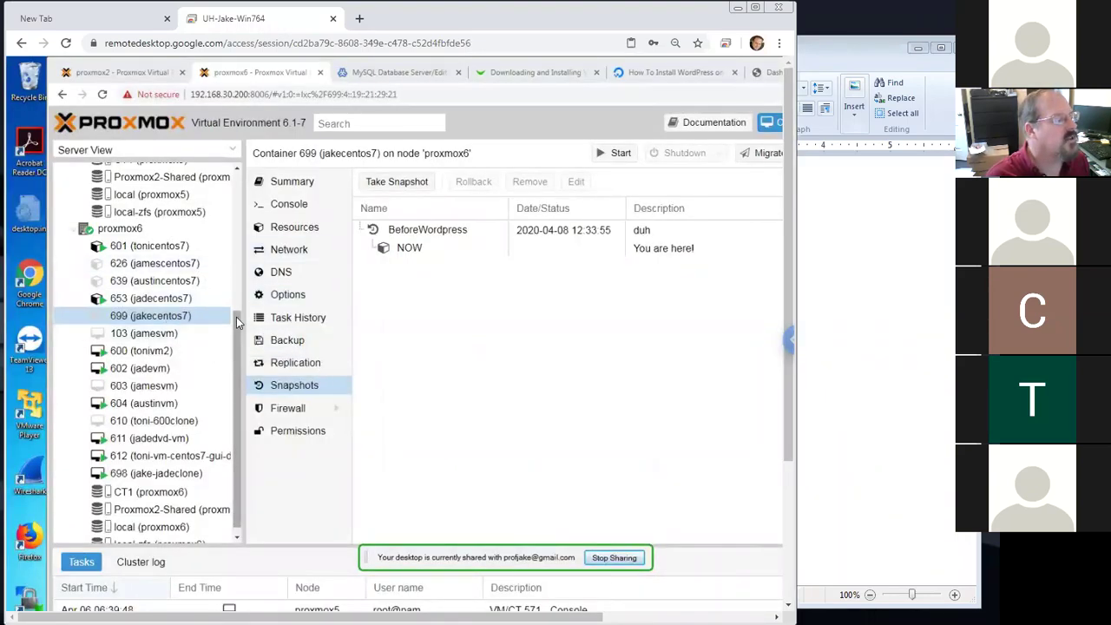
Scroll the Proxmox Server View tree, then bring up the remote Notepad window and close it
scroll(237, 297, up, 3)
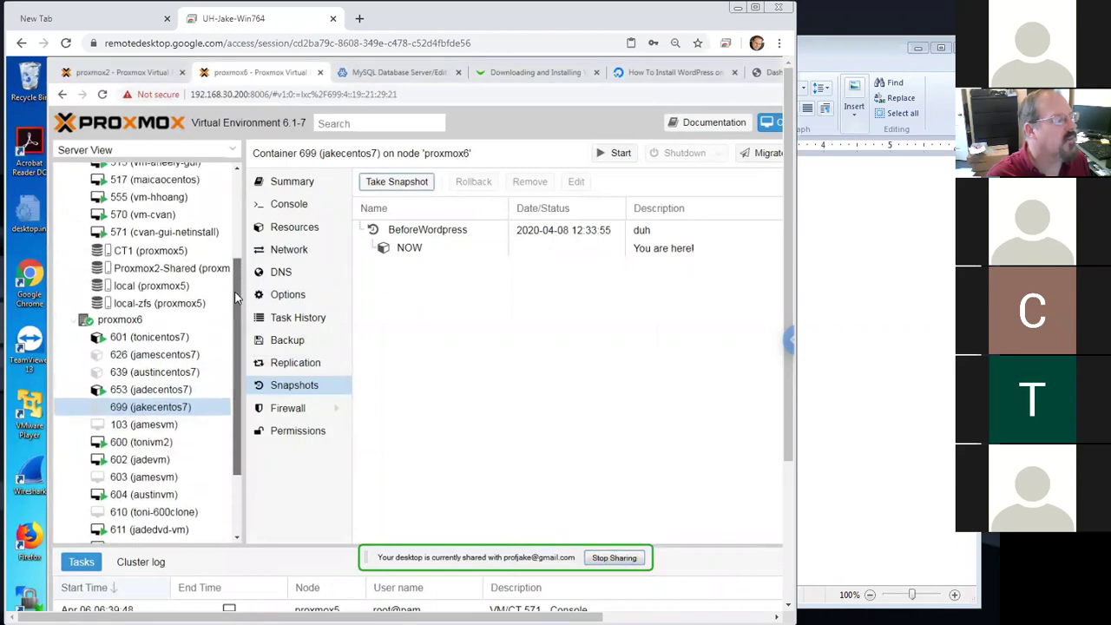
scroll(234, 308, down, 2)
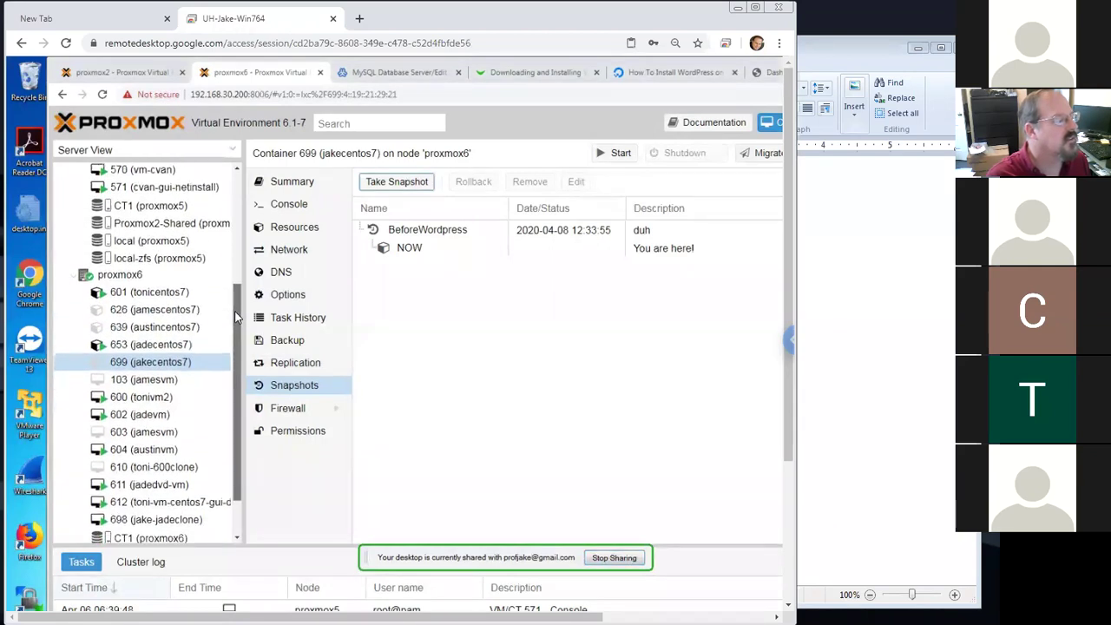
scroll(234, 319, down, 2)
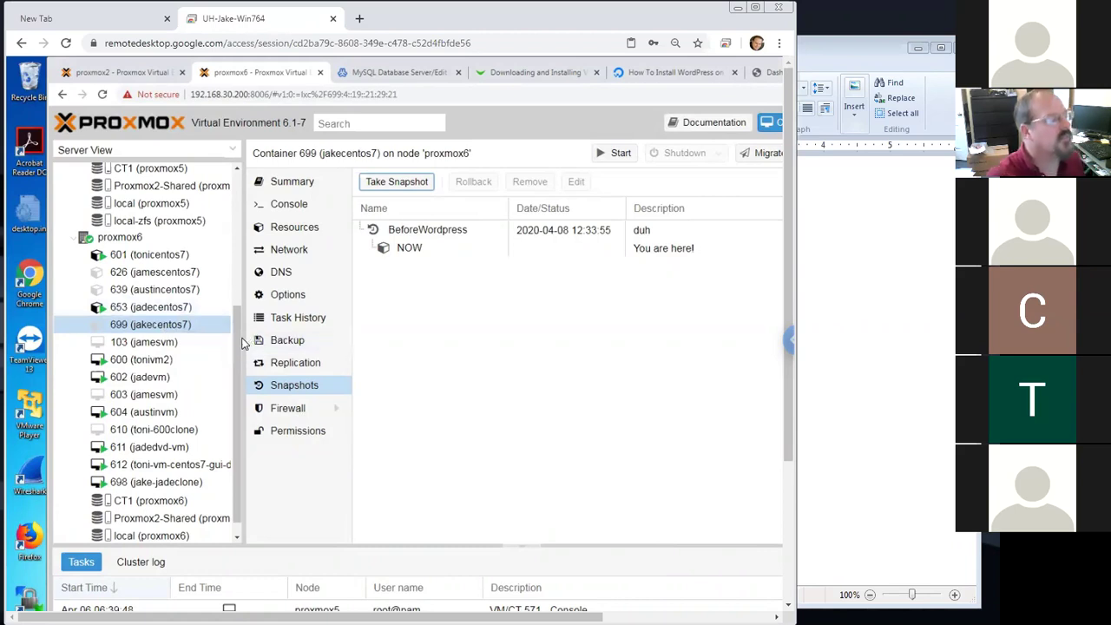
drag(241, 337, 244, 247)
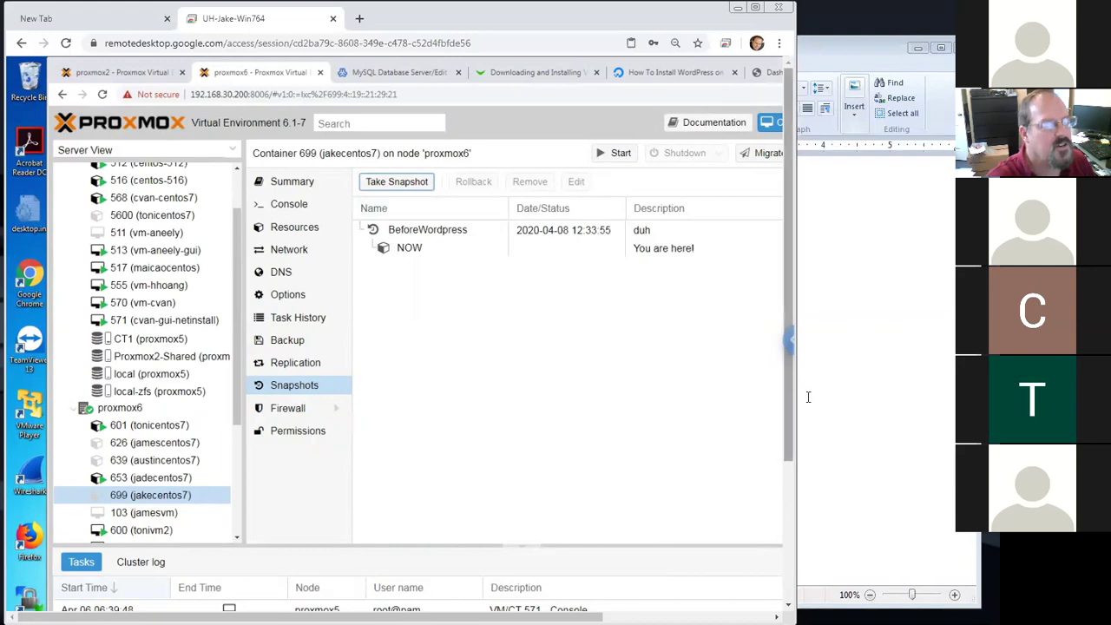
scroll(792, 490, down, 1)
scroll(792, 490, down, 3)
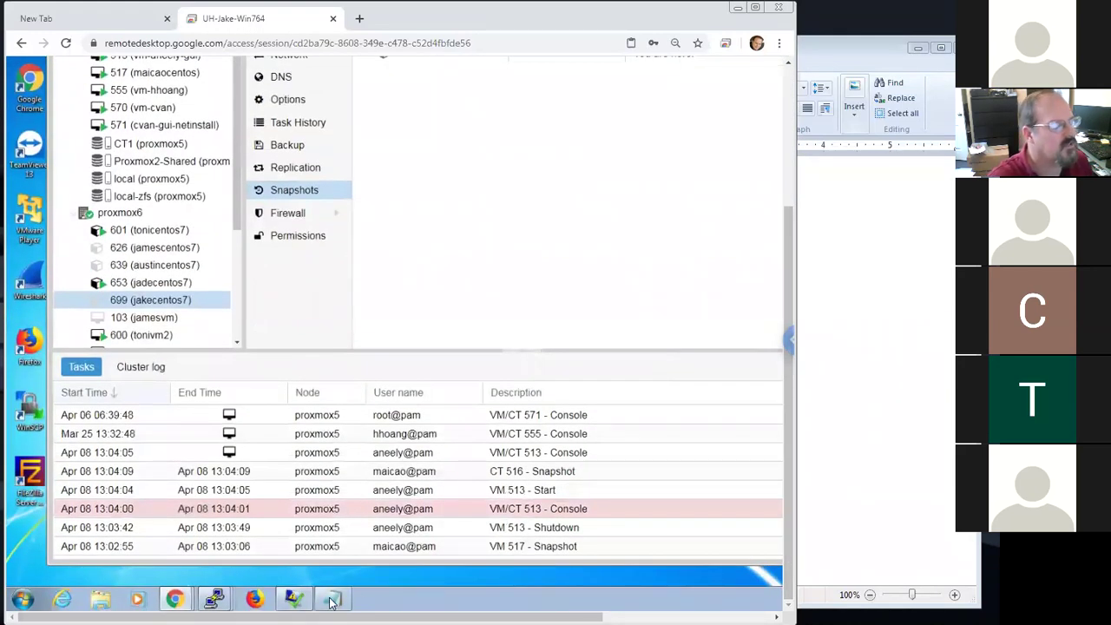
click(332, 599)
drag(791, 294, 624, 153)
click(732, 132)
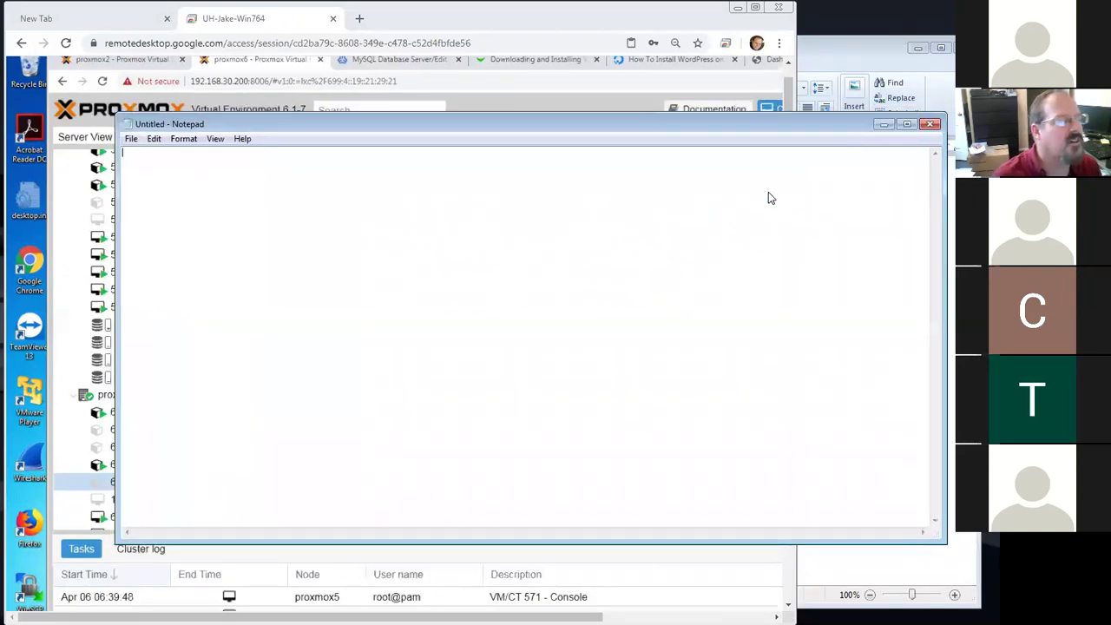
Start opening a file in Notepad with the file type set to All Files
drag(118, 118, 344, 119)
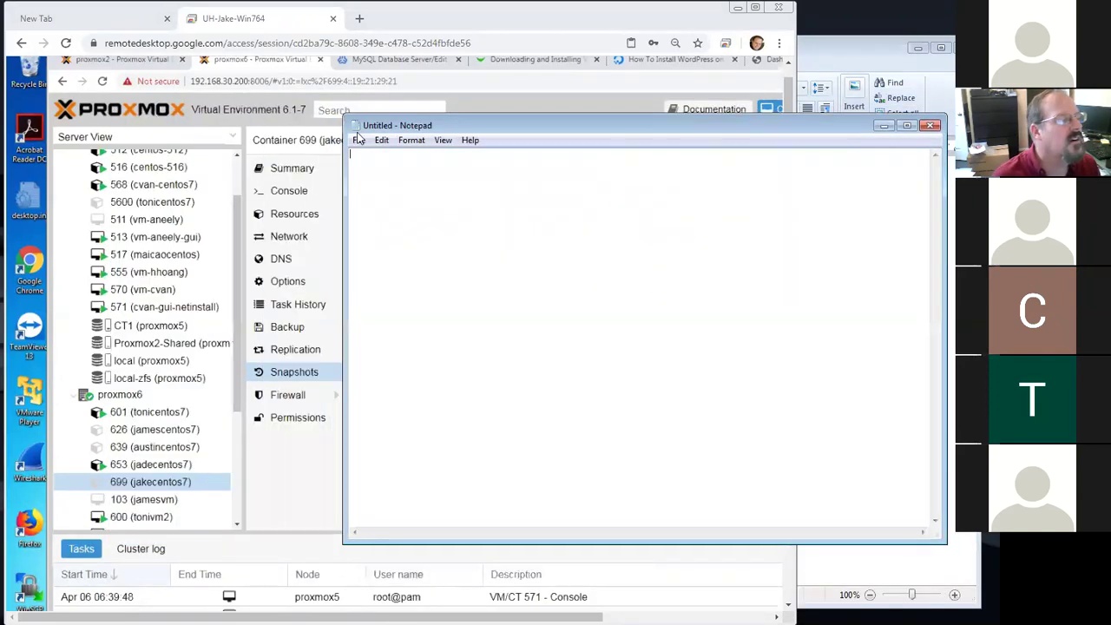
click(363, 143)
click(383, 167)
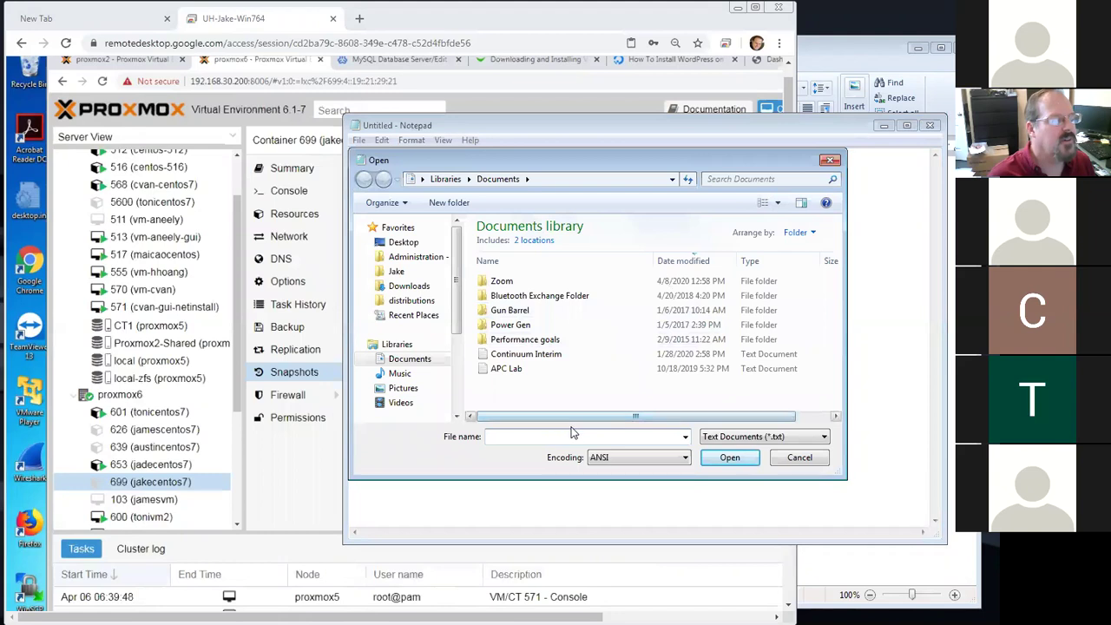
click(738, 437)
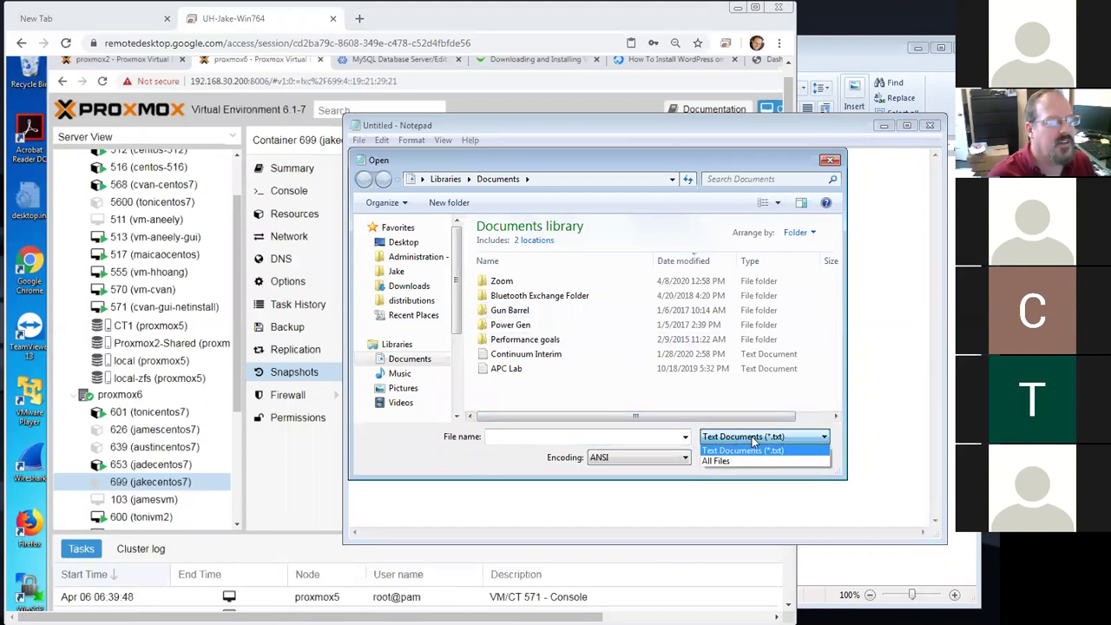
click(720, 465)
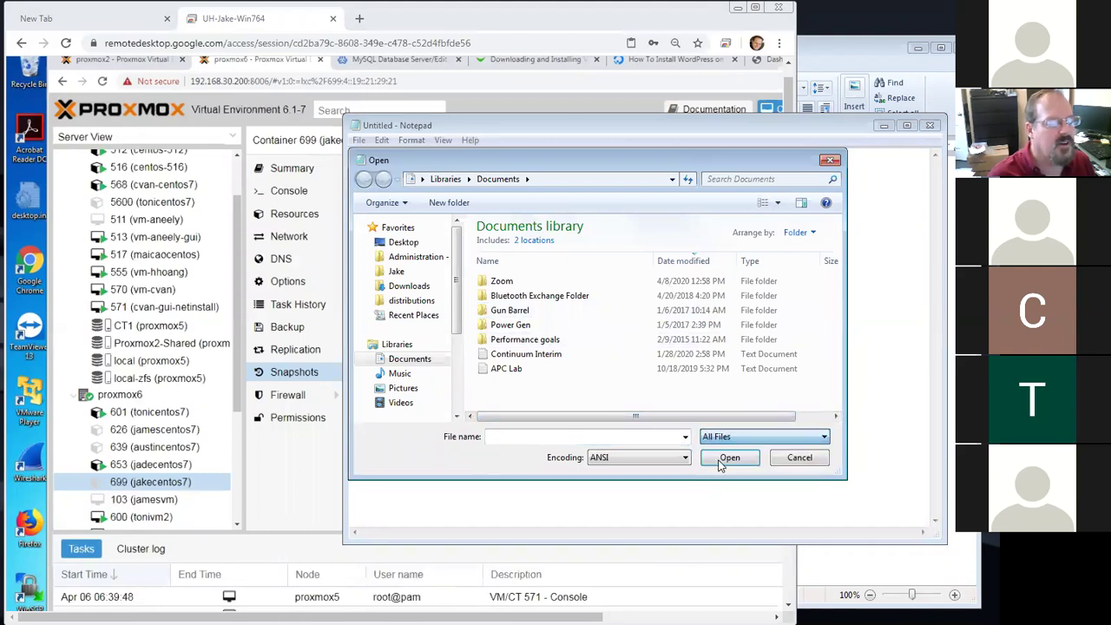
click(597, 437)
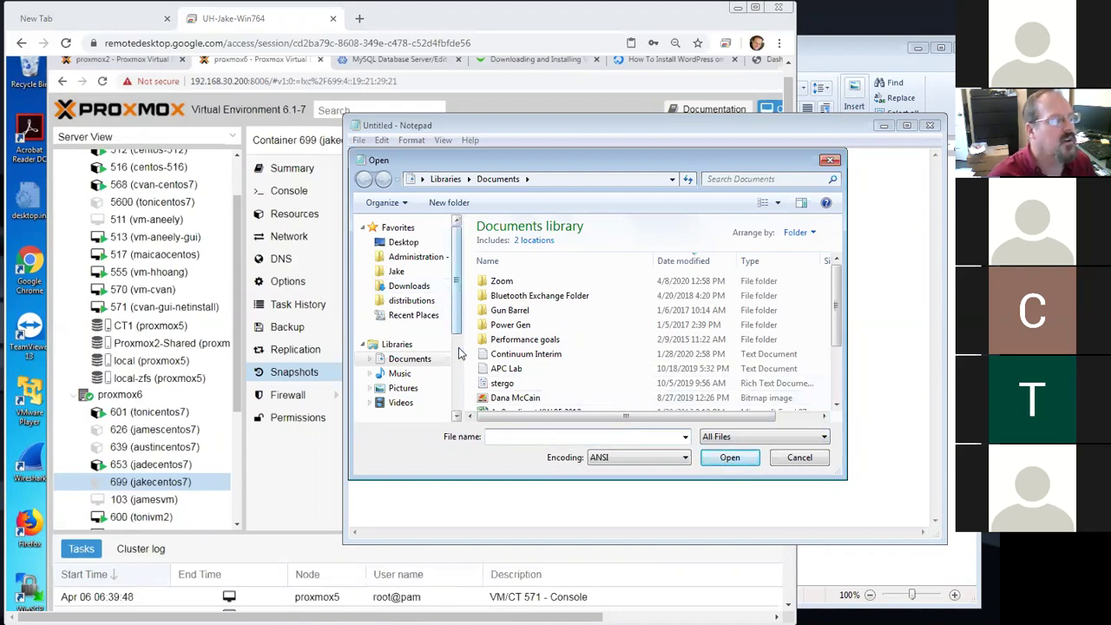
Browse to the C:\Windows\System32\drivers\etc folder
scroll(425, 347, down, 3)
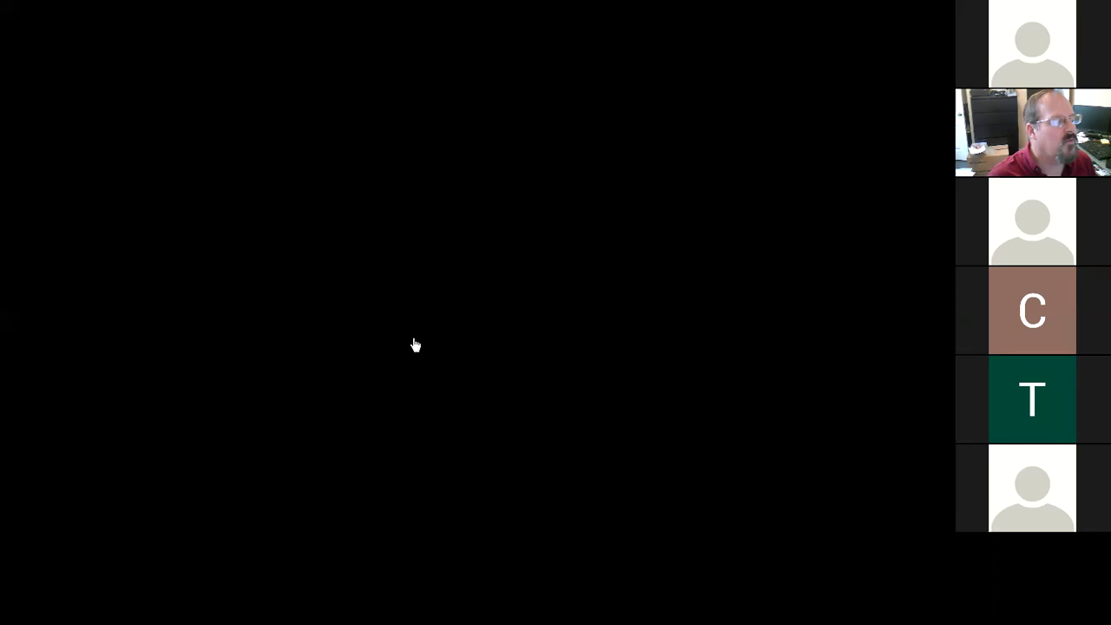
click(413, 339)
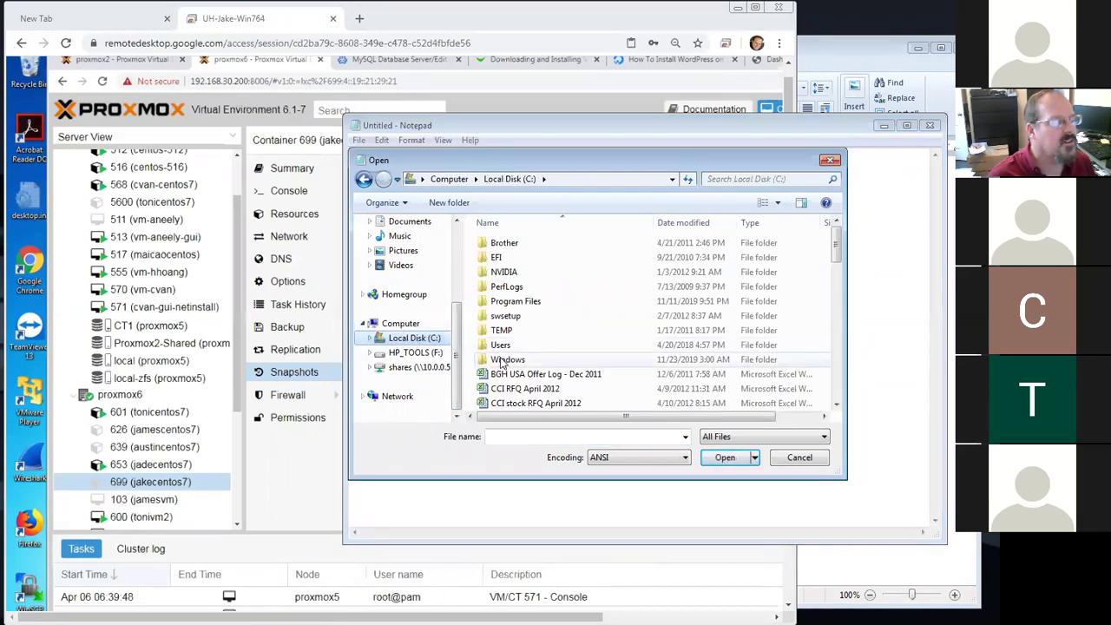
click(501, 360)
double_click(501, 360)
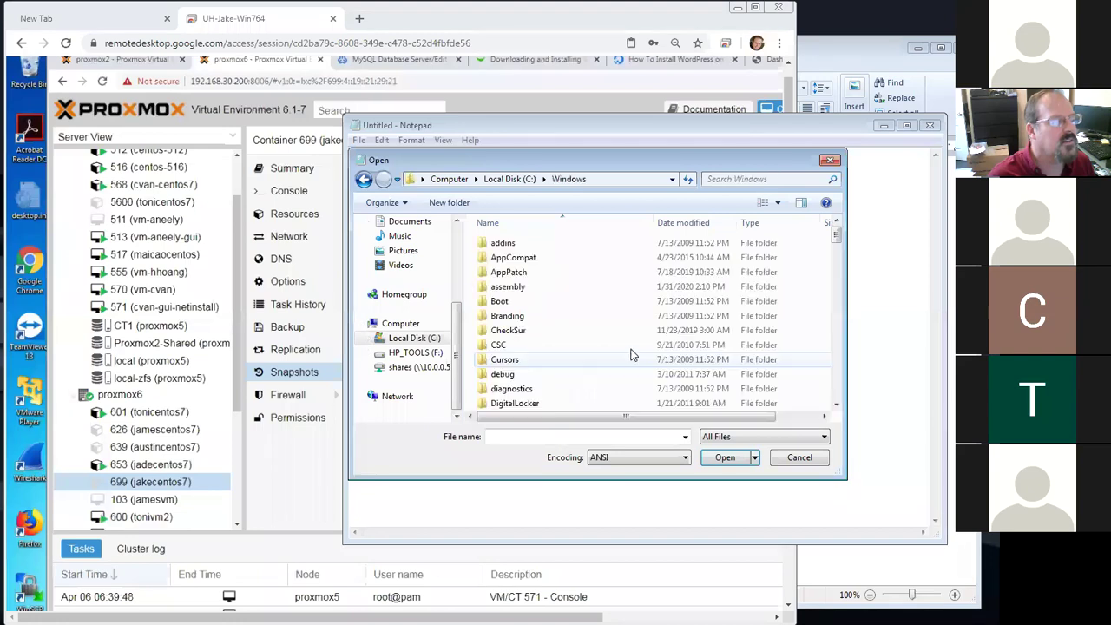
scroll(614, 351, down, 14)
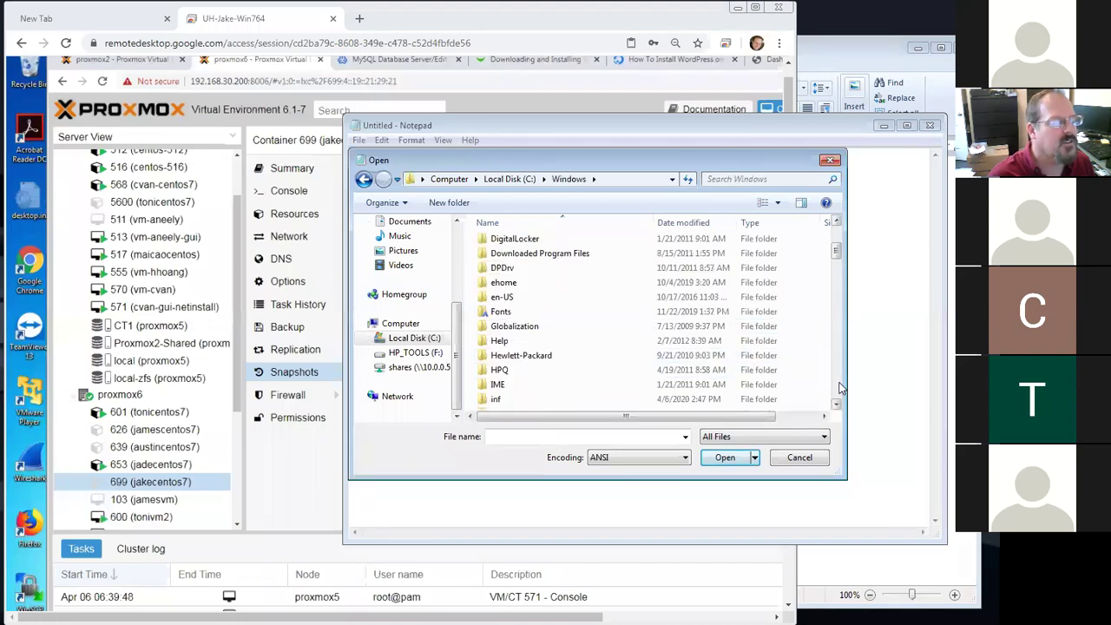
double_click(524, 342)
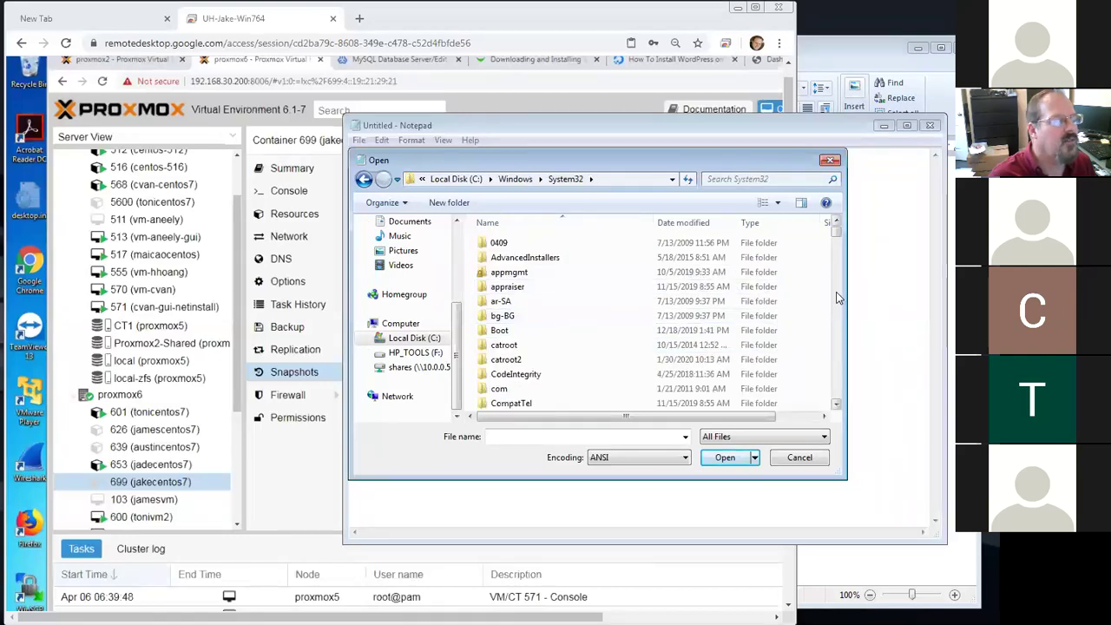
click(837, 298)
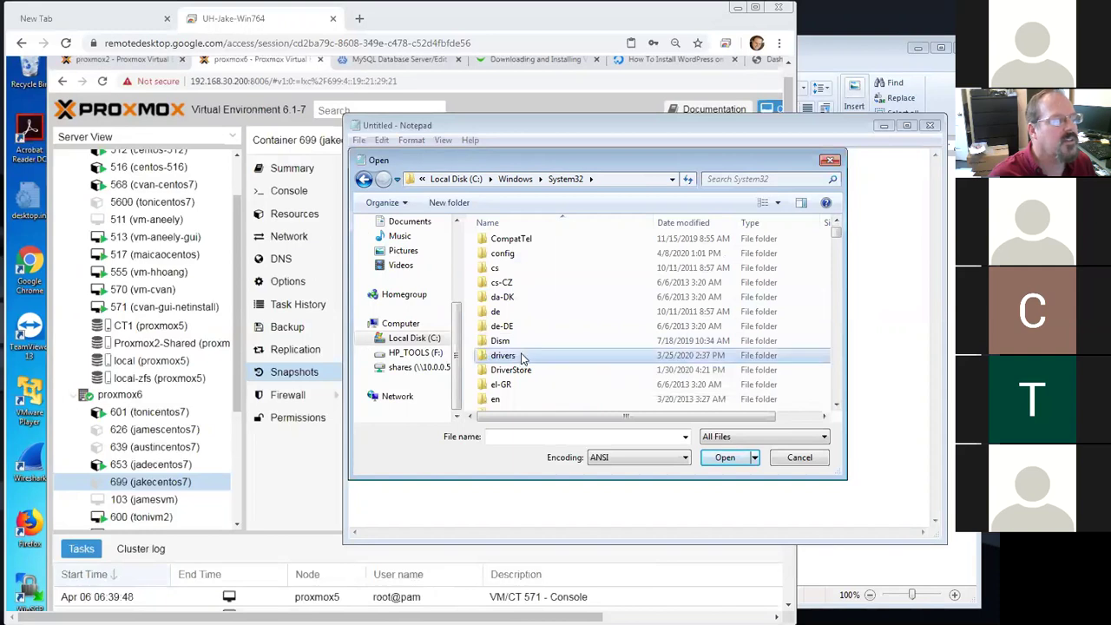
double_click(520, 356)
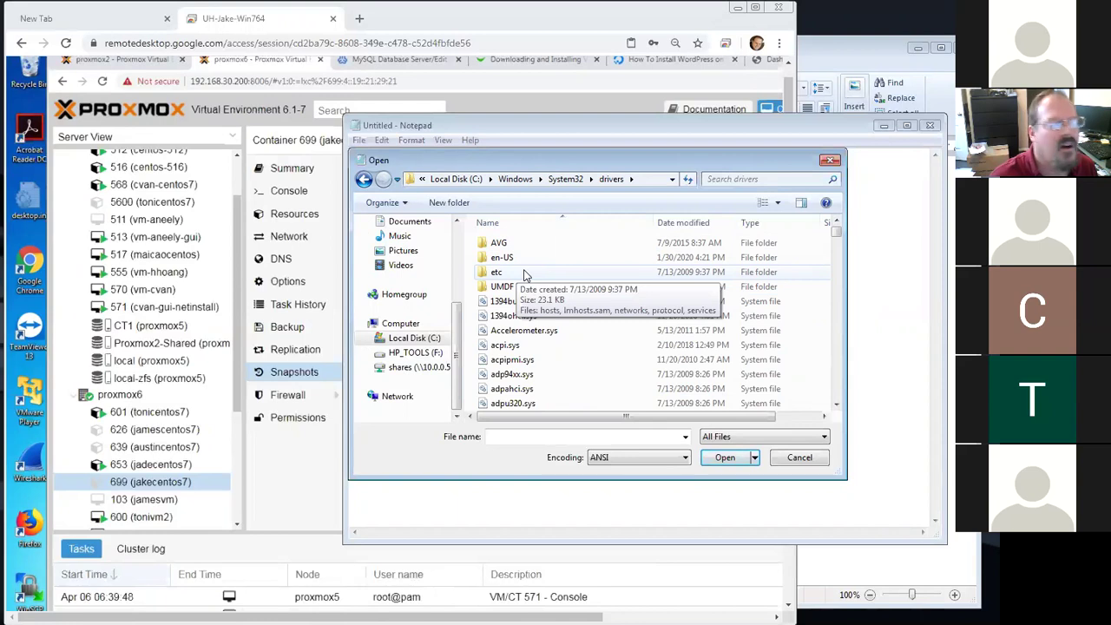
double_click(525, 271)
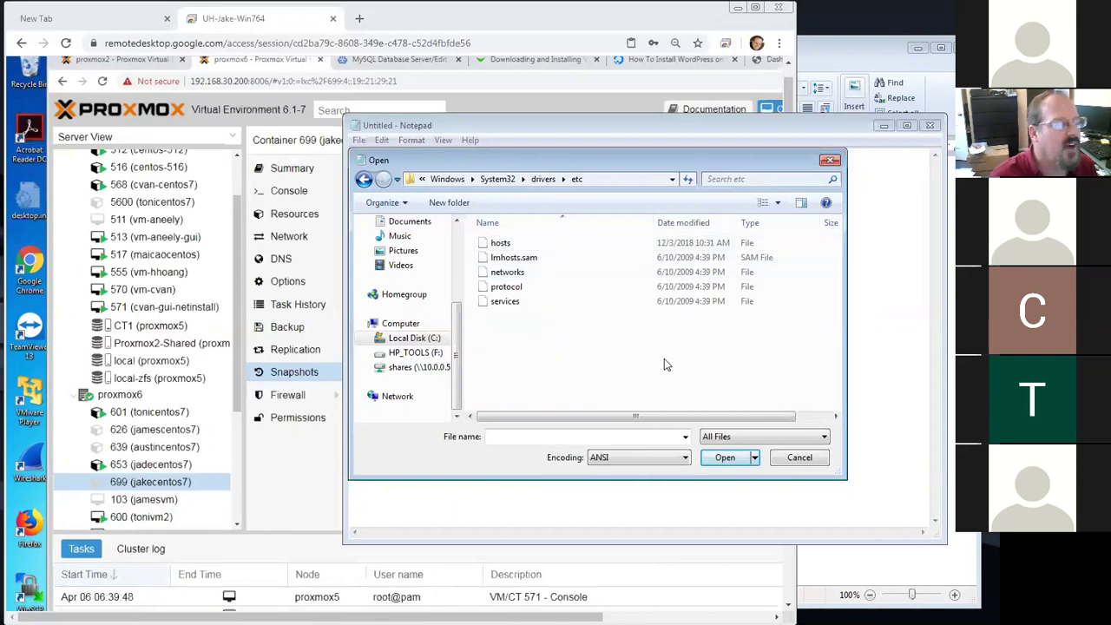
Switch the filter back to All Files and open the hosts file
click(757, 438)
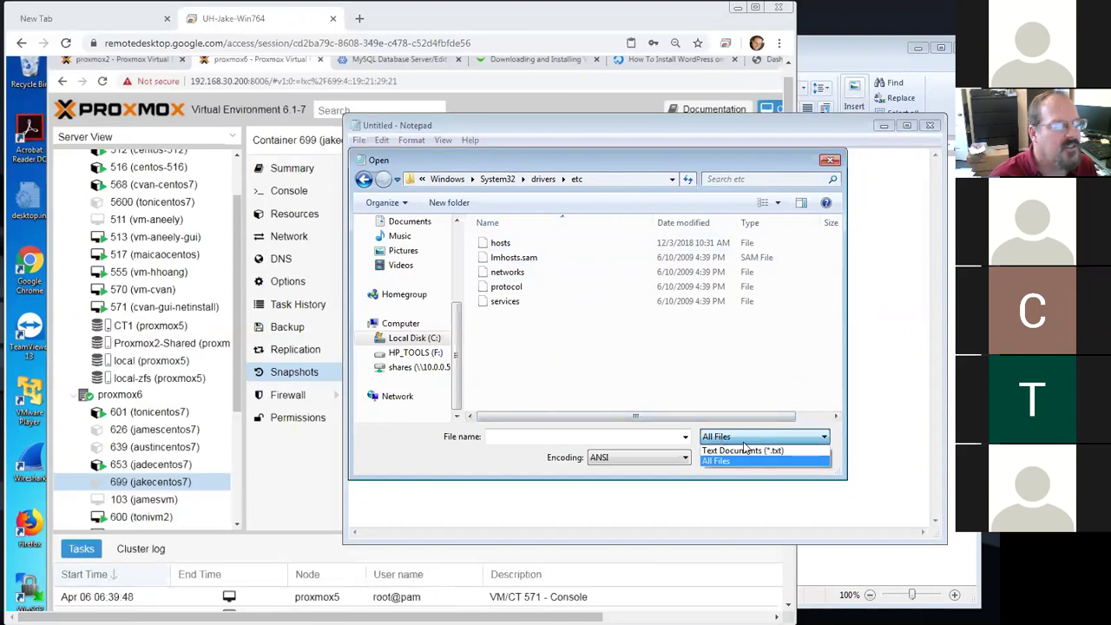
click(743, 450)
click(755, 436)
click(738, 461)
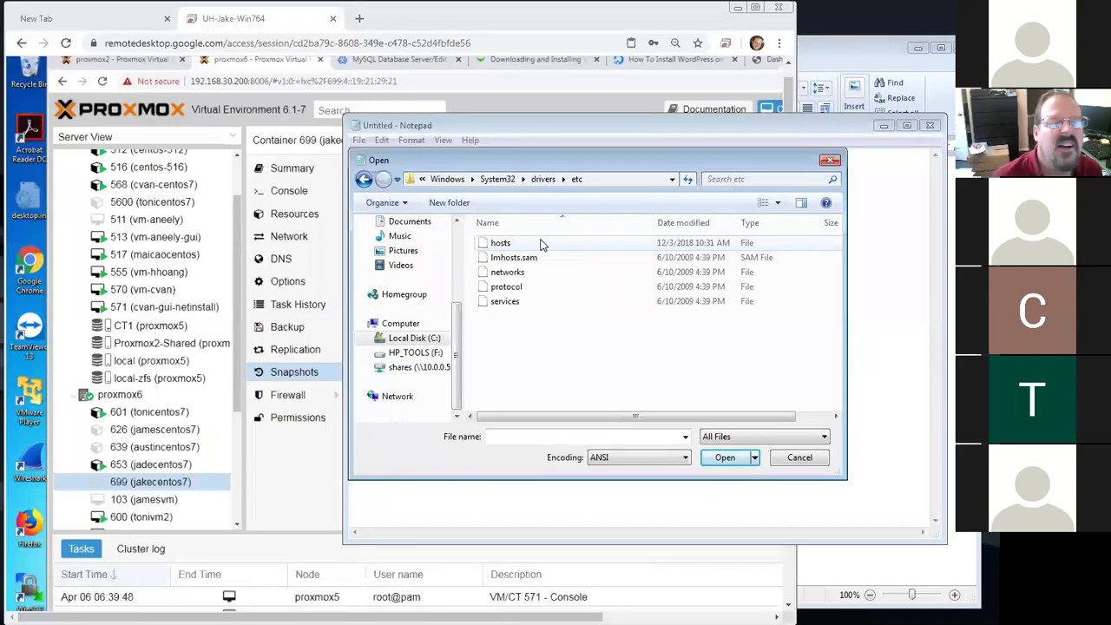
click(541, 245)
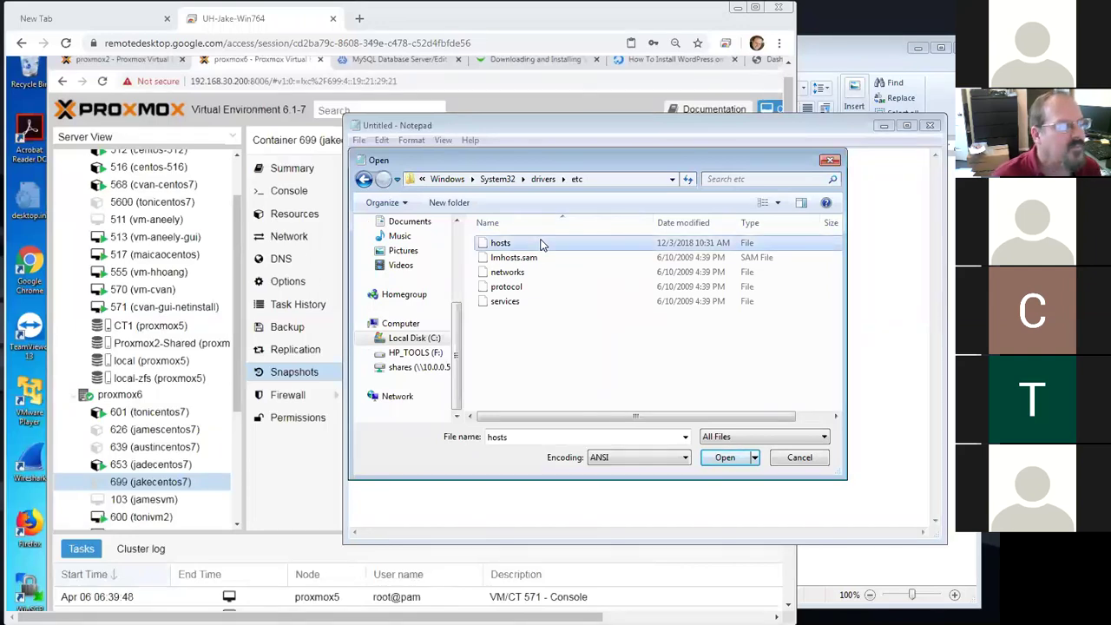
double_click(541, 244)
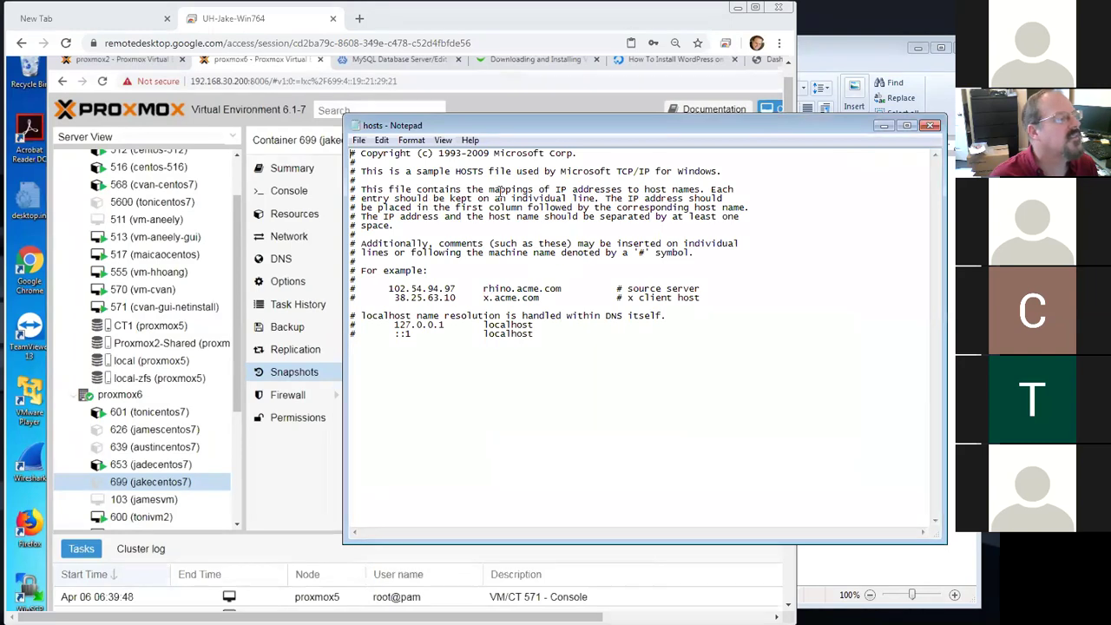
Close the hosts file, glance at the WordPad notes, and return to the Proxmox page
click(930, 125)
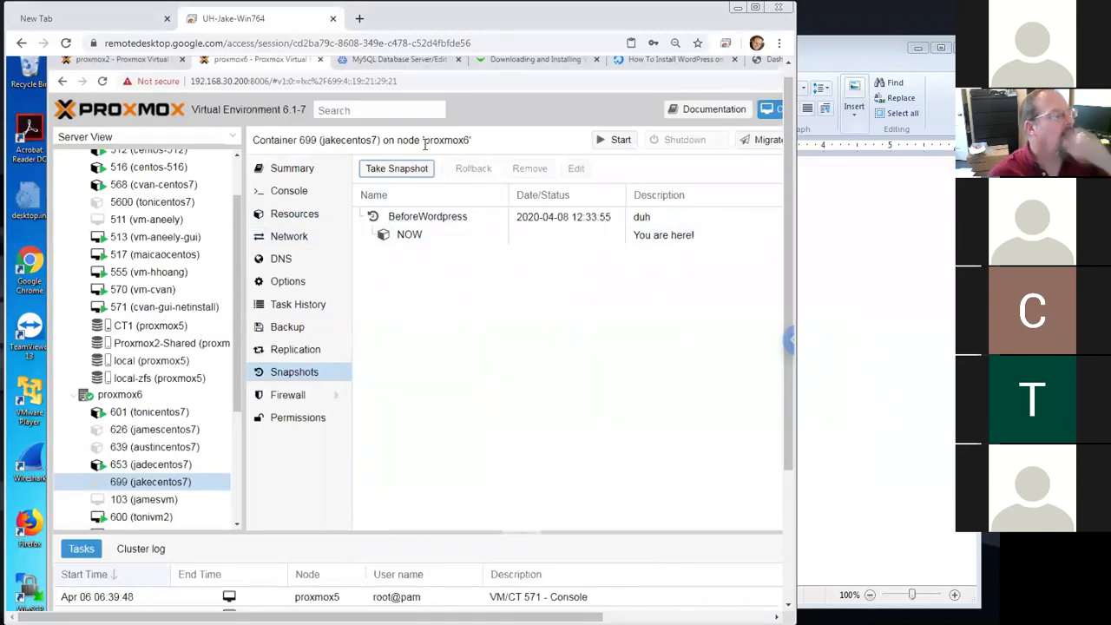
click(879, 329)
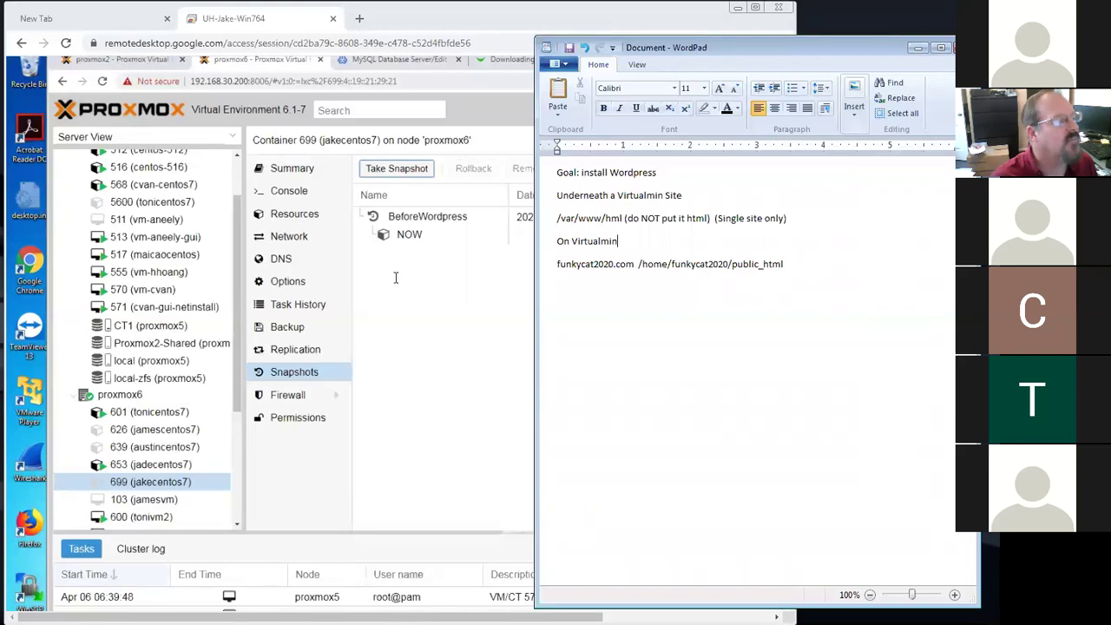
click(432, 425)
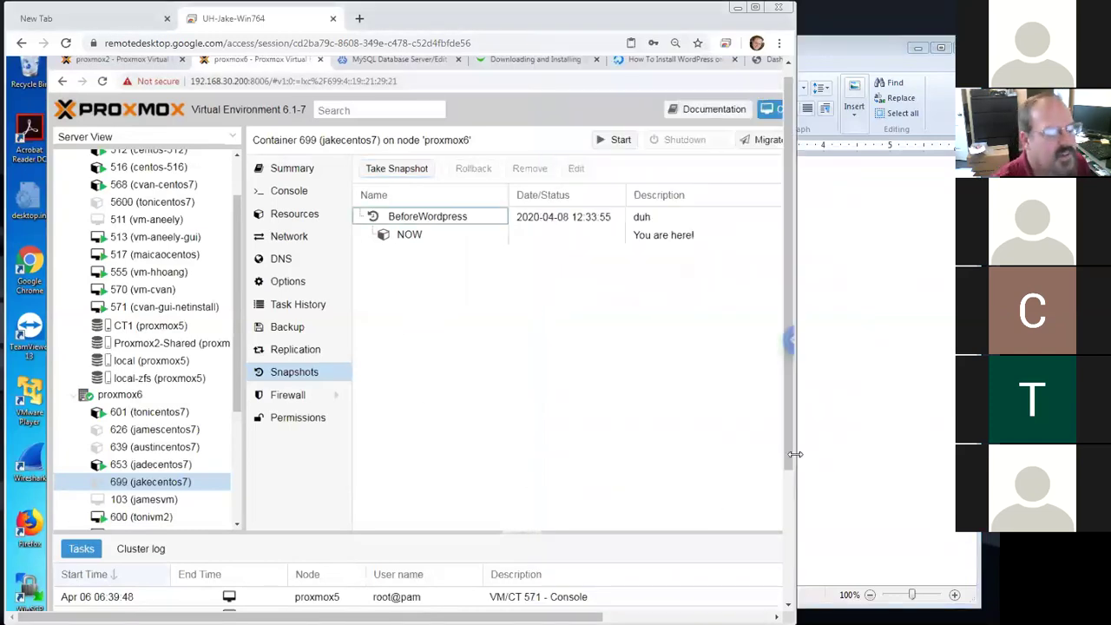
scroll(786, 475, down, 2)
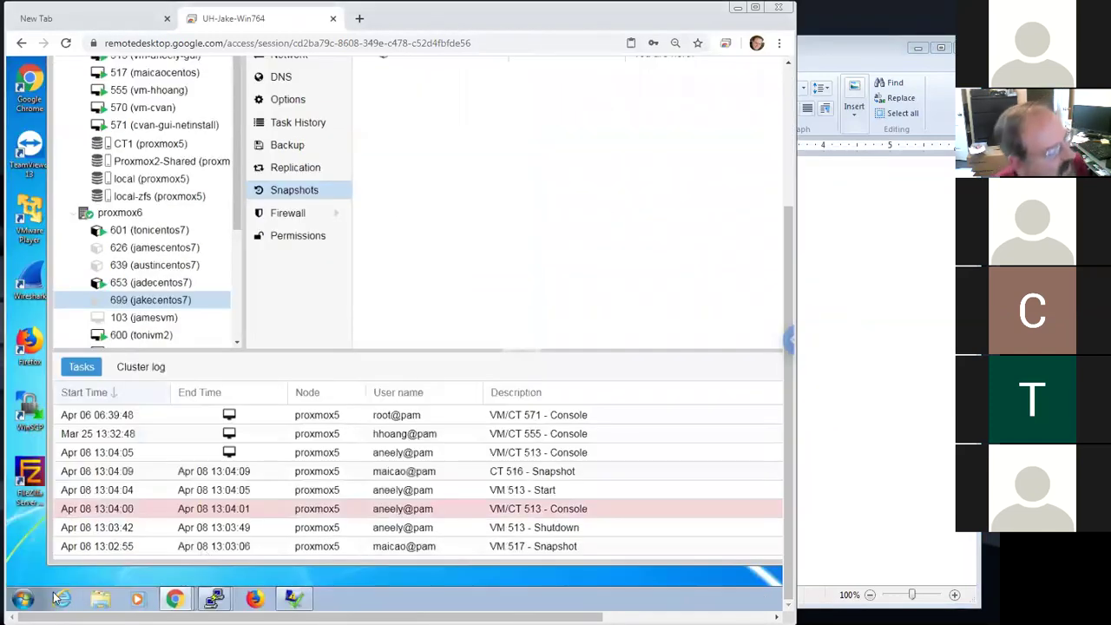
Launch Notepad as administrator from the Start menu search
click(24, 599)
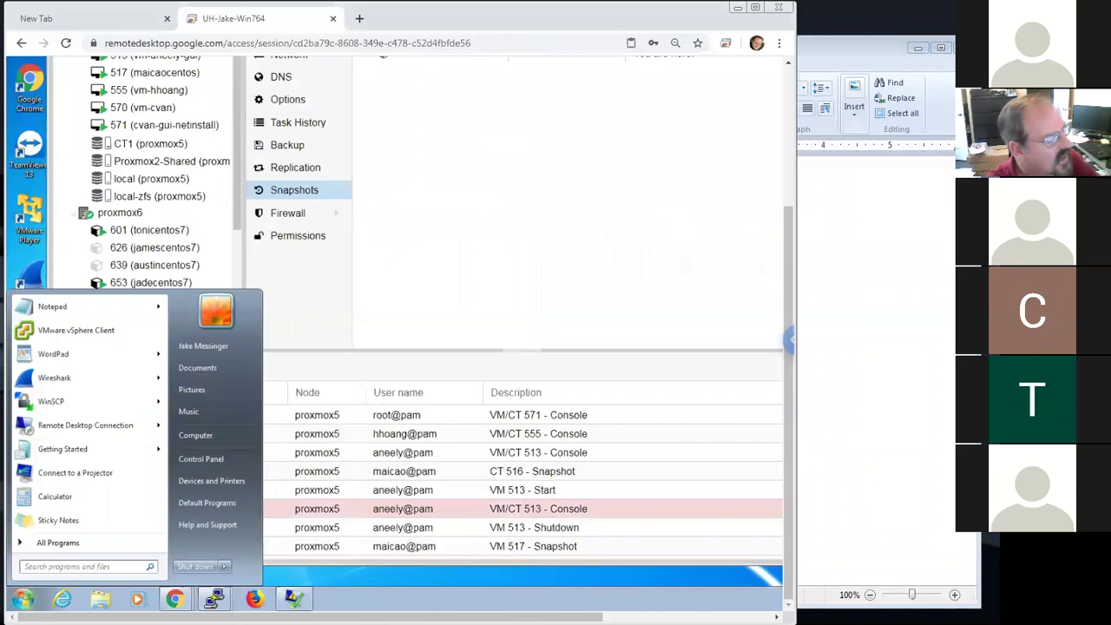
text(+)
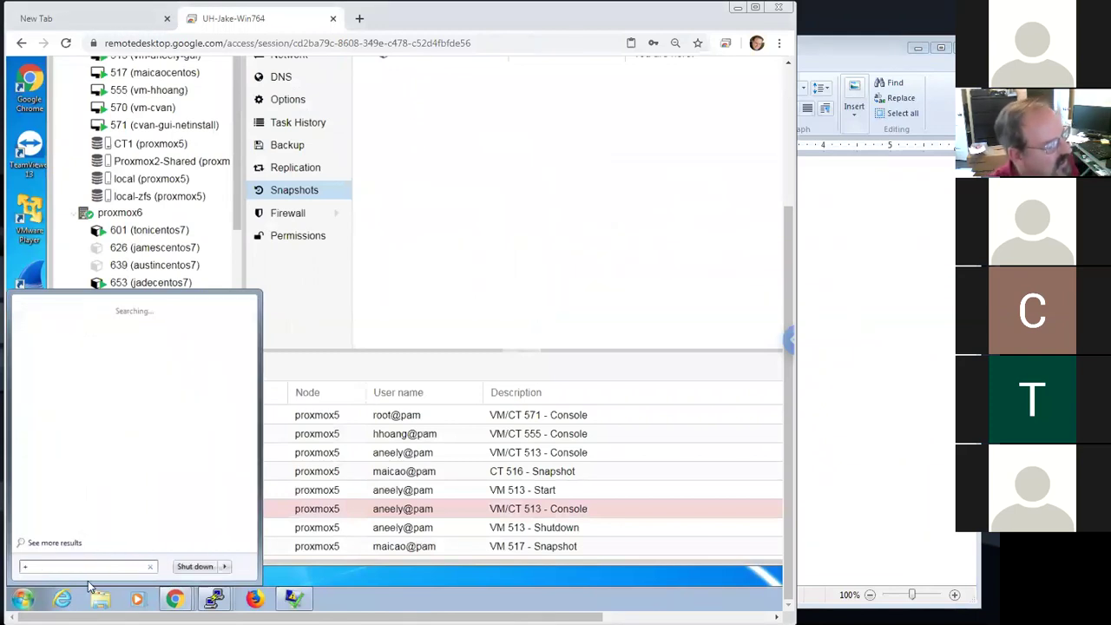
key(BackSpace)
text(n)
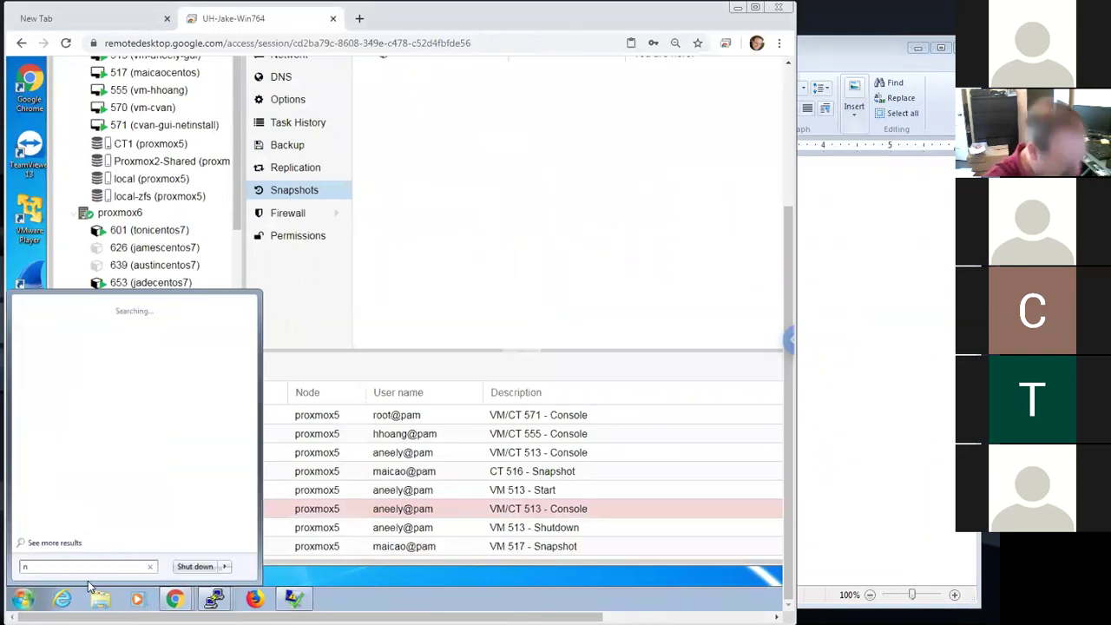
text(otepad)
right_click(81, 323)
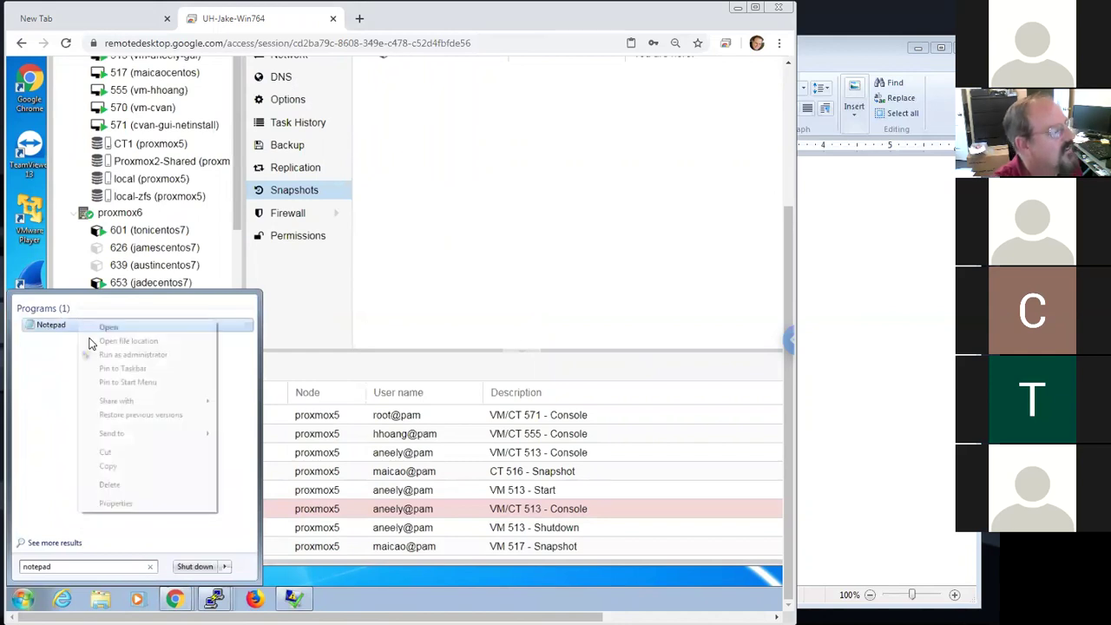
click(125, 355)
click(213, 425)
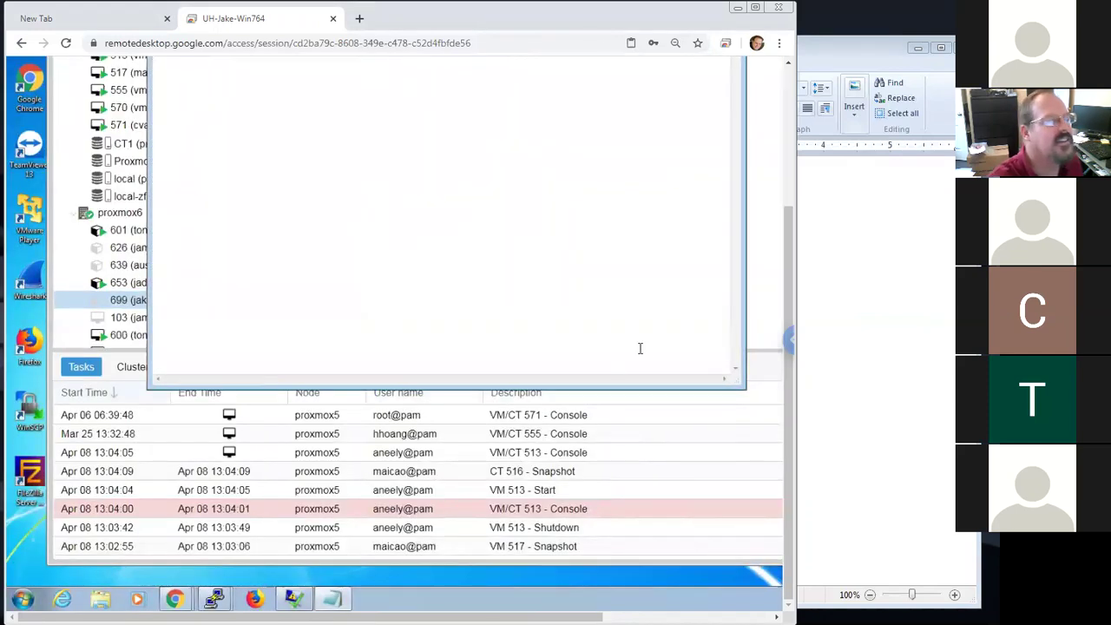
Open the hosts file in drivers\etc with All Files shown and select the funkycat2020.com entry
drag(790, 340, 275, 162)
click(162, 122)
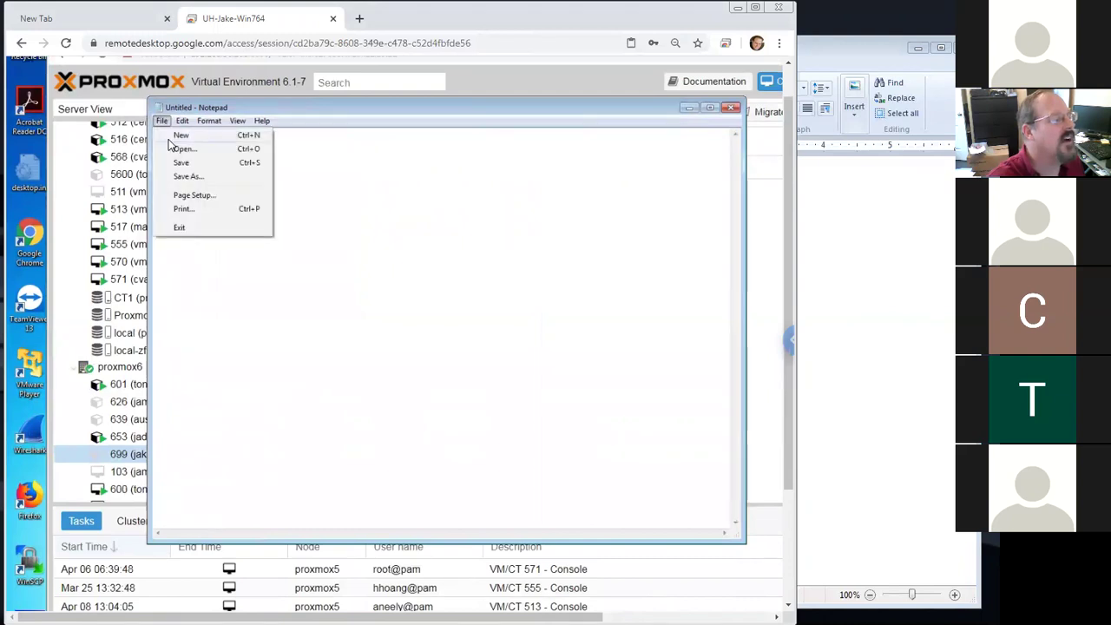
click(181, 149)
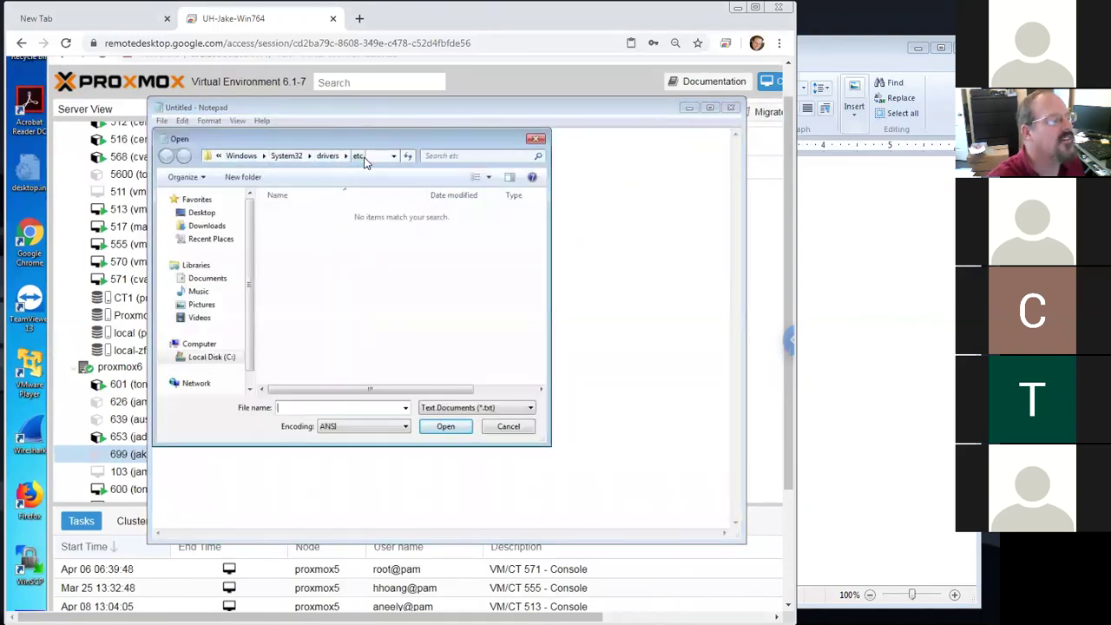
click(477, 408)
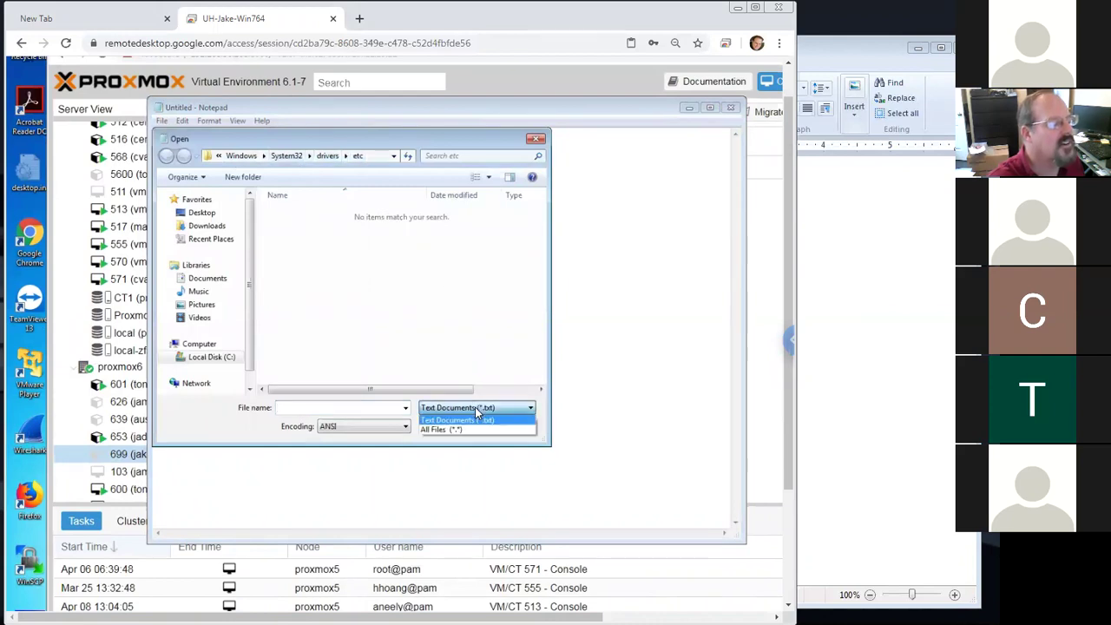
click(466, 430)
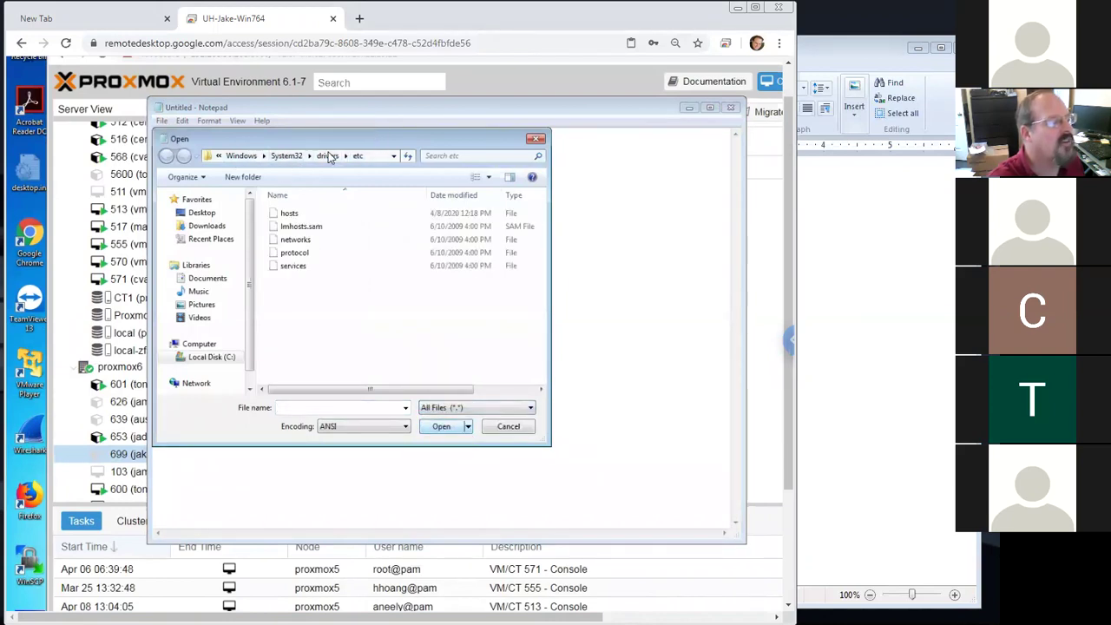
double_click(287, 217)
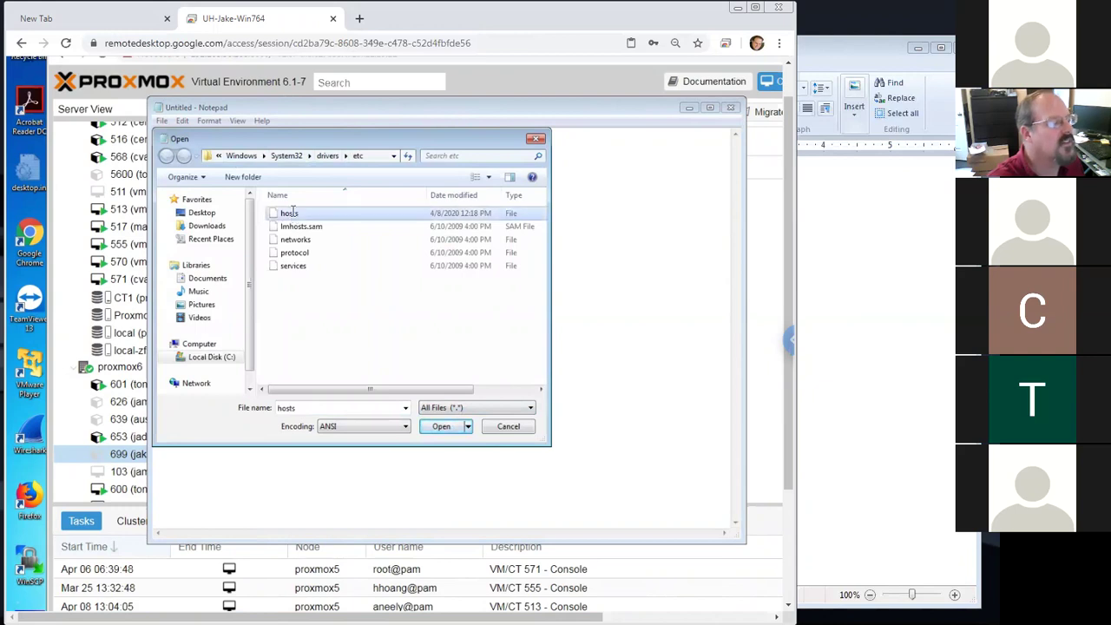
drag(321, 319, 152, 320)
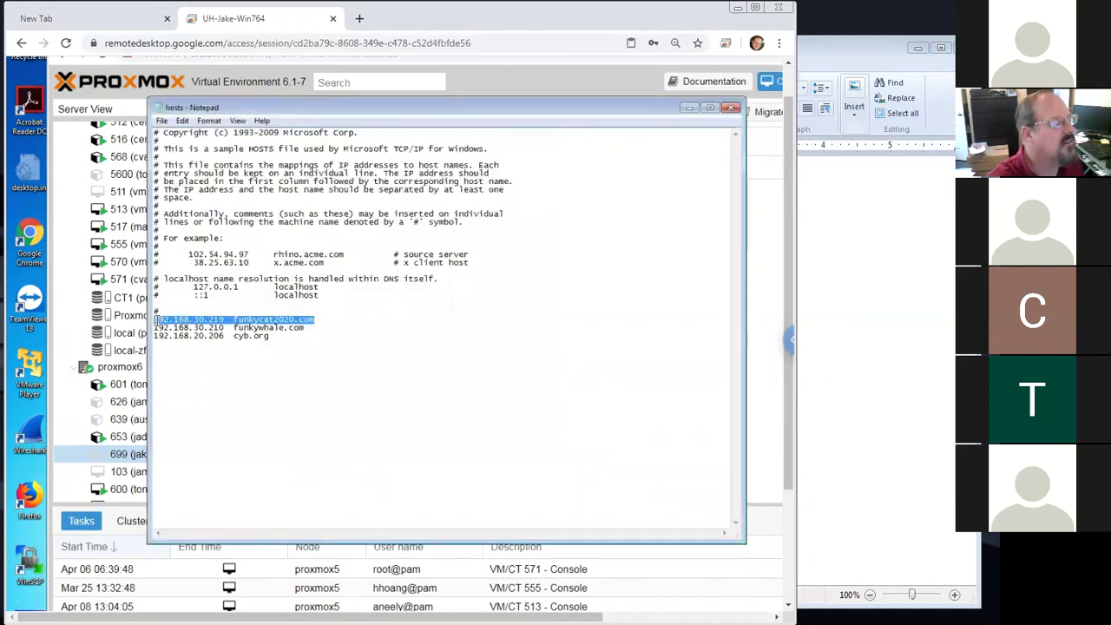
Inspect the funkycat2020.com entry's address and host name, then save the hosts file
click(271, 347)
drag(224, 320, 155, 318)
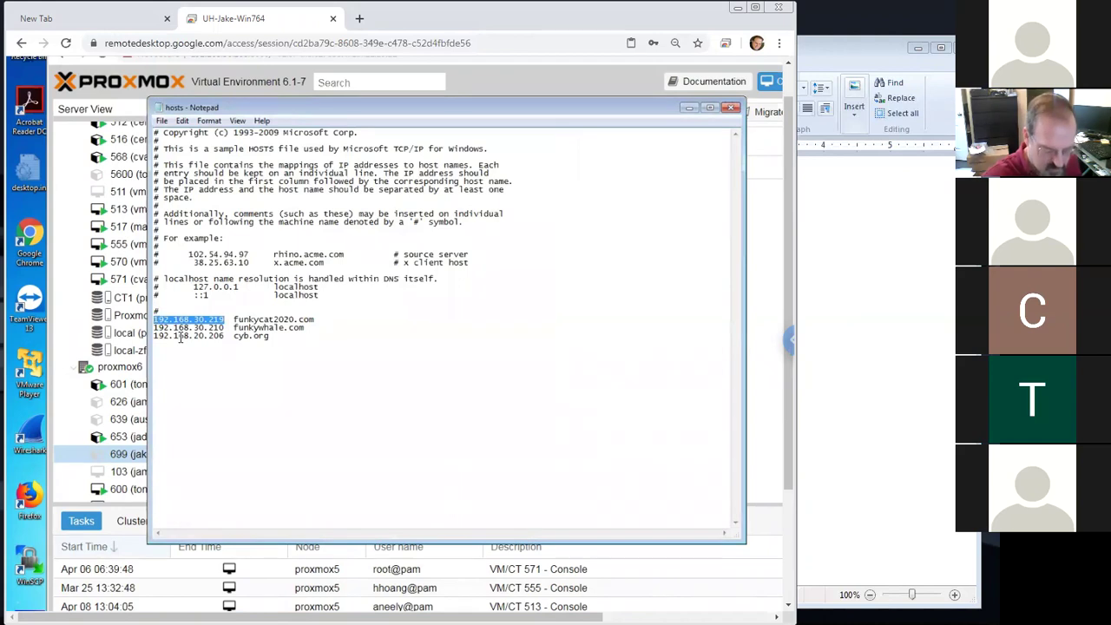
click(229, 318)
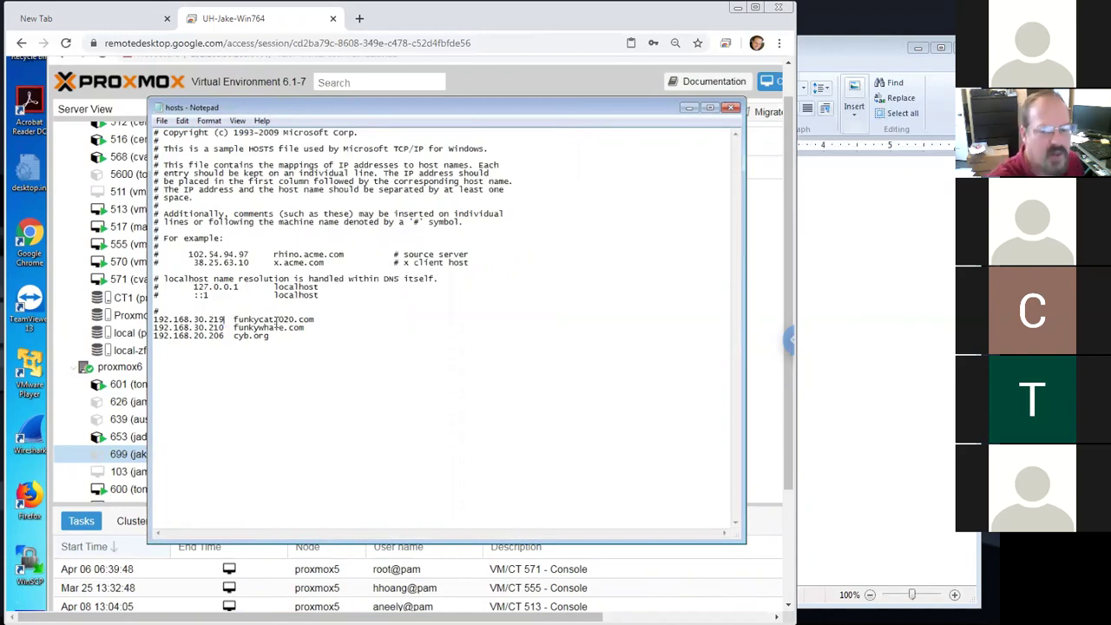
drag(319, 319, 234, 320)
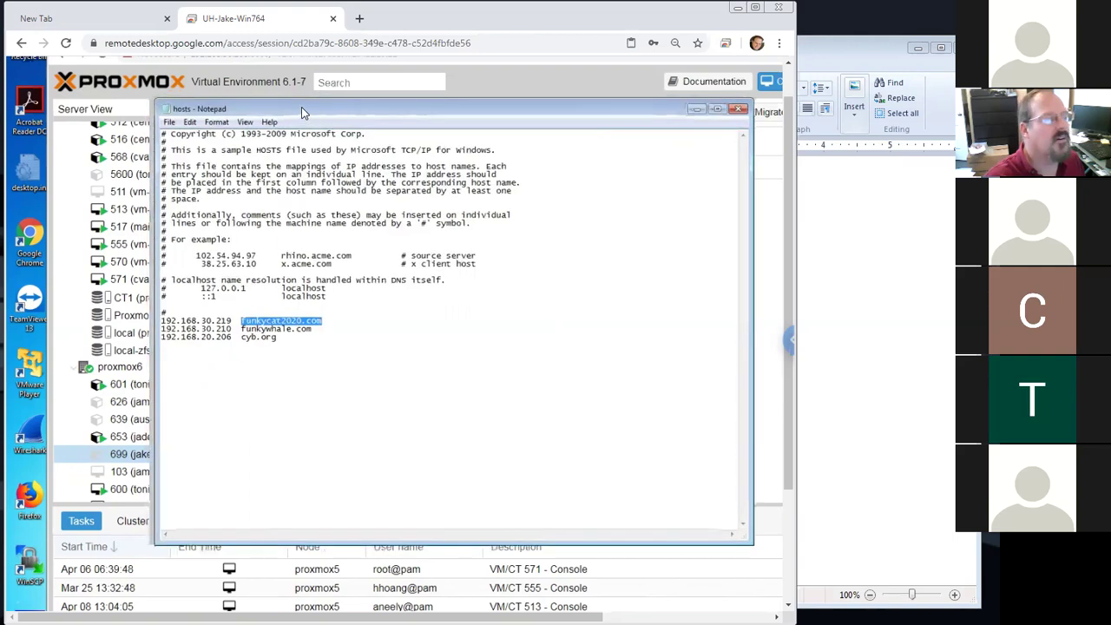
drag(304, 113, 278, 116)
click(256, 135)
click(273, 176)
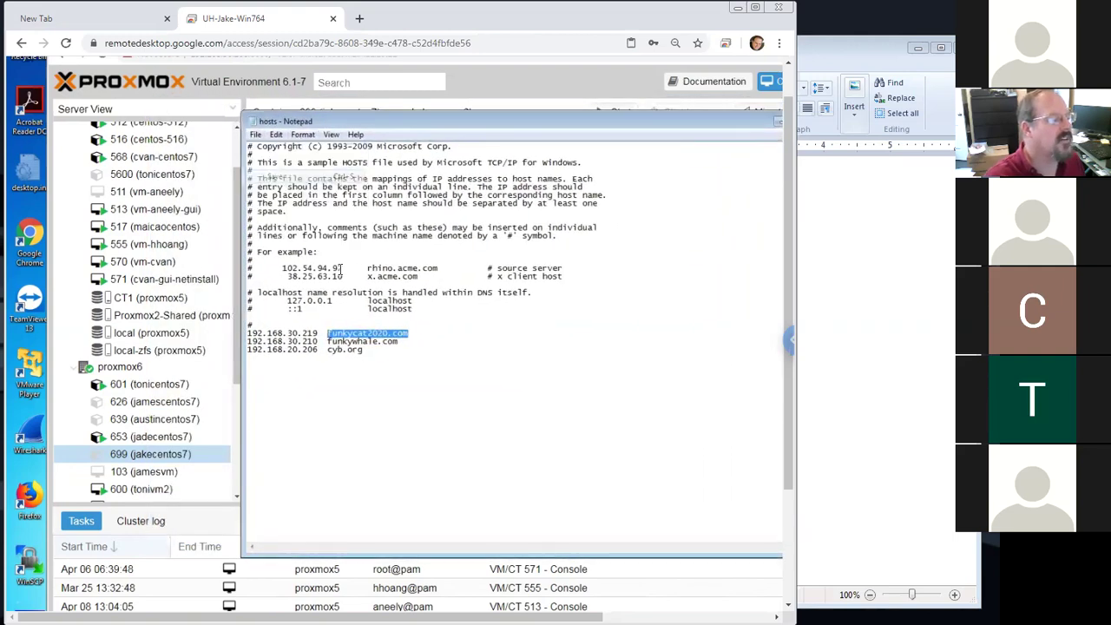
Start a 192.168.20 line below cyb.org, delete it, and return to the Proxmox page
drag(244, 553, 406, 539)
click(542, 349)
key(Return)
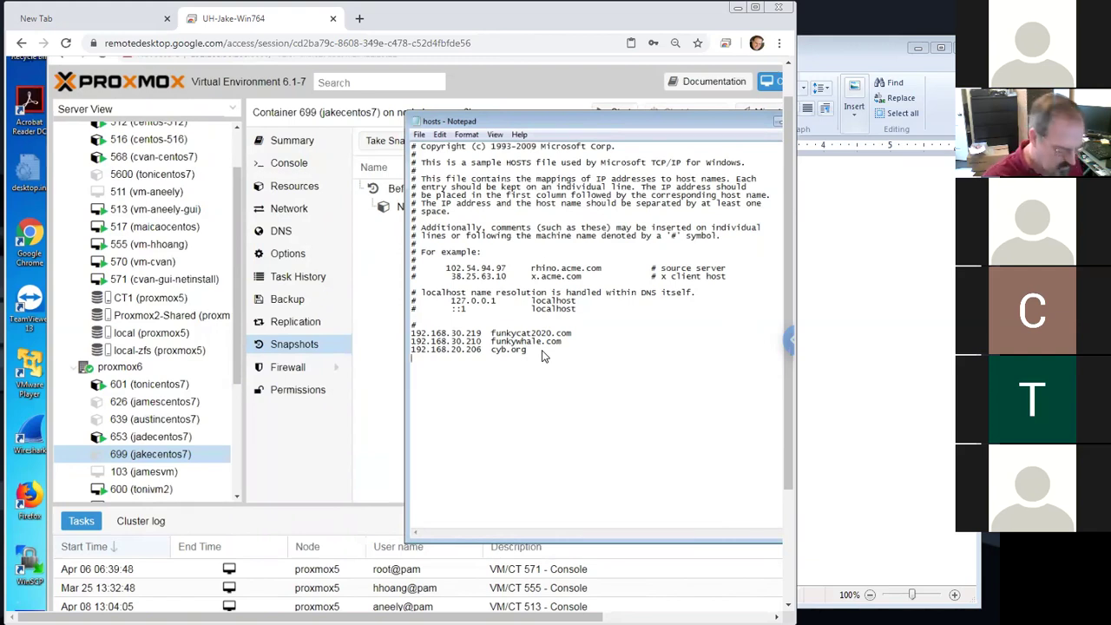
text(192.168.)
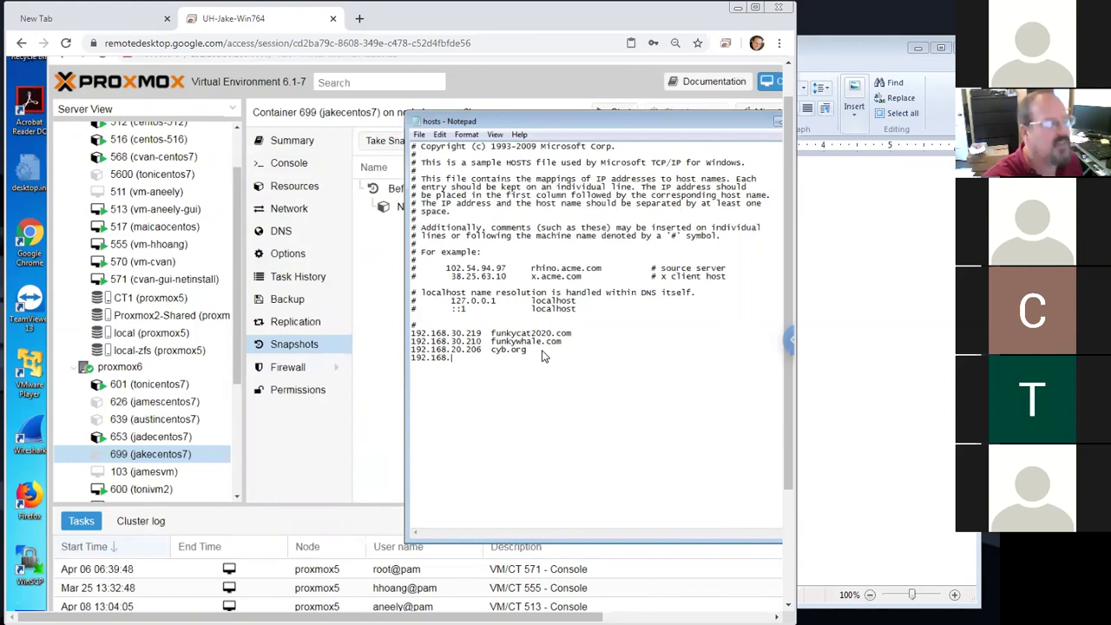
text(20)
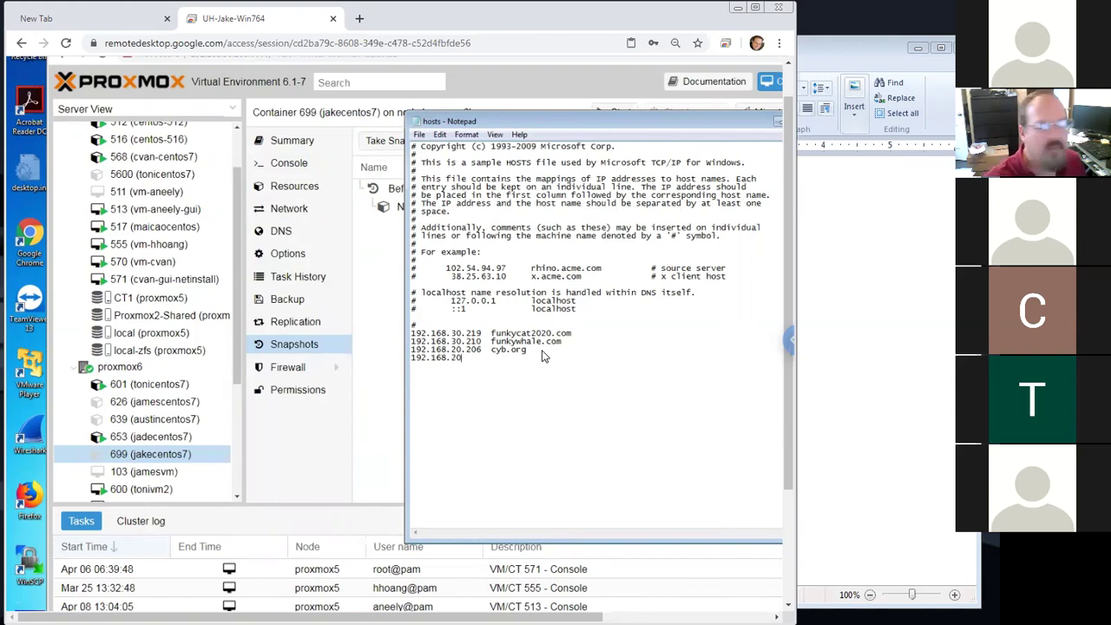
key(BackSpace)
key(BackSpace)
key(BackSpace)
key(BackSpace)
key(BackSpace)
key(BackSpace)
key(BackSpace)
key(BackSpace)
key(BackSpace)
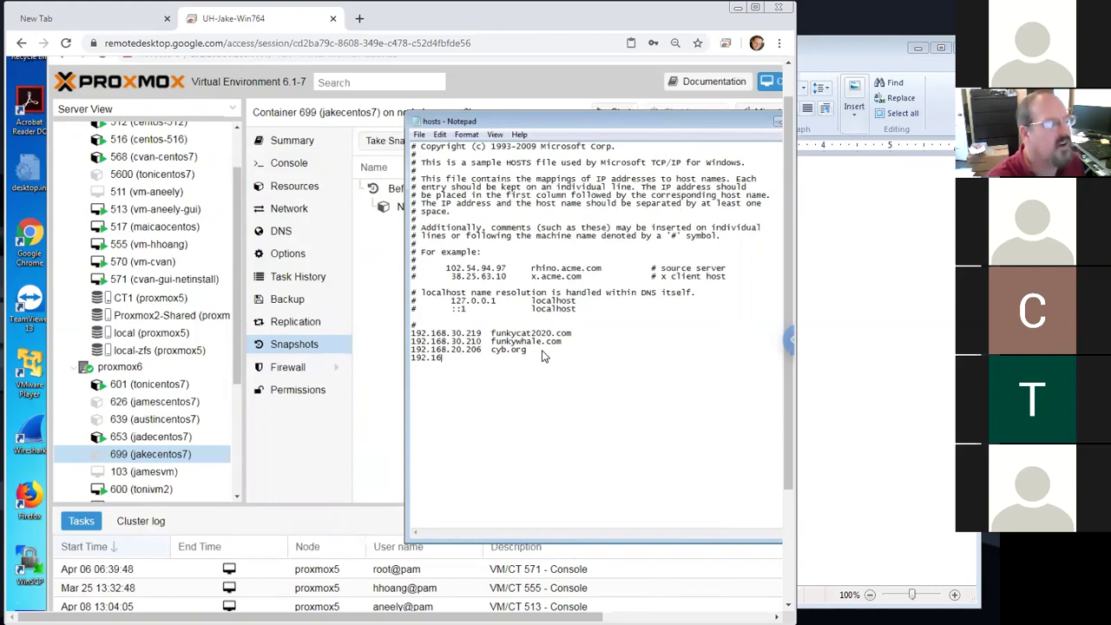
key(BackSpace)
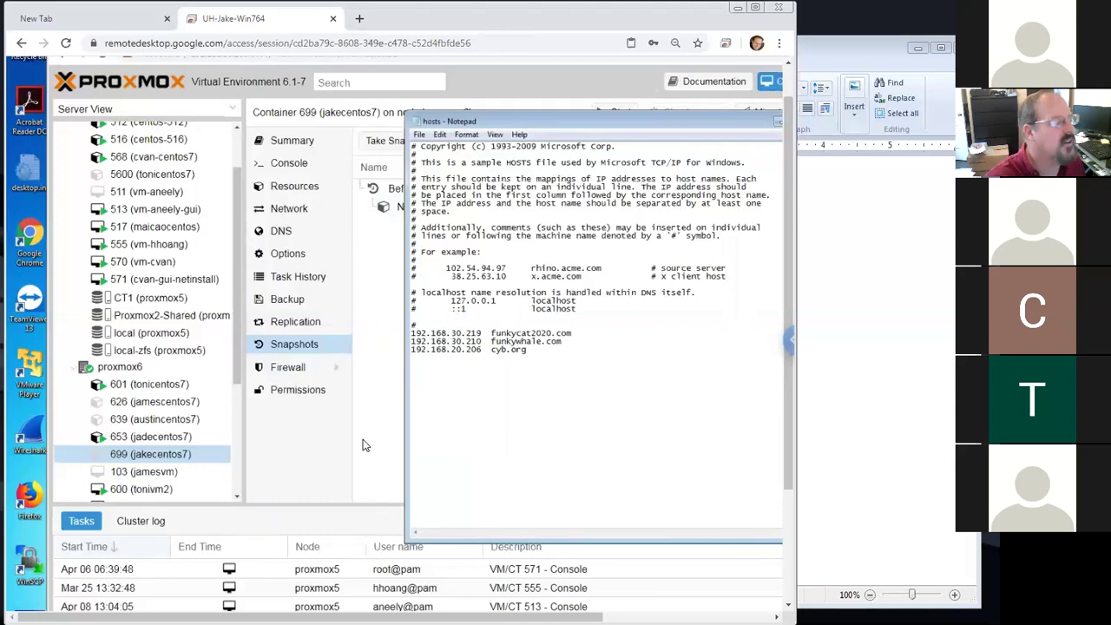
click(174, 457)
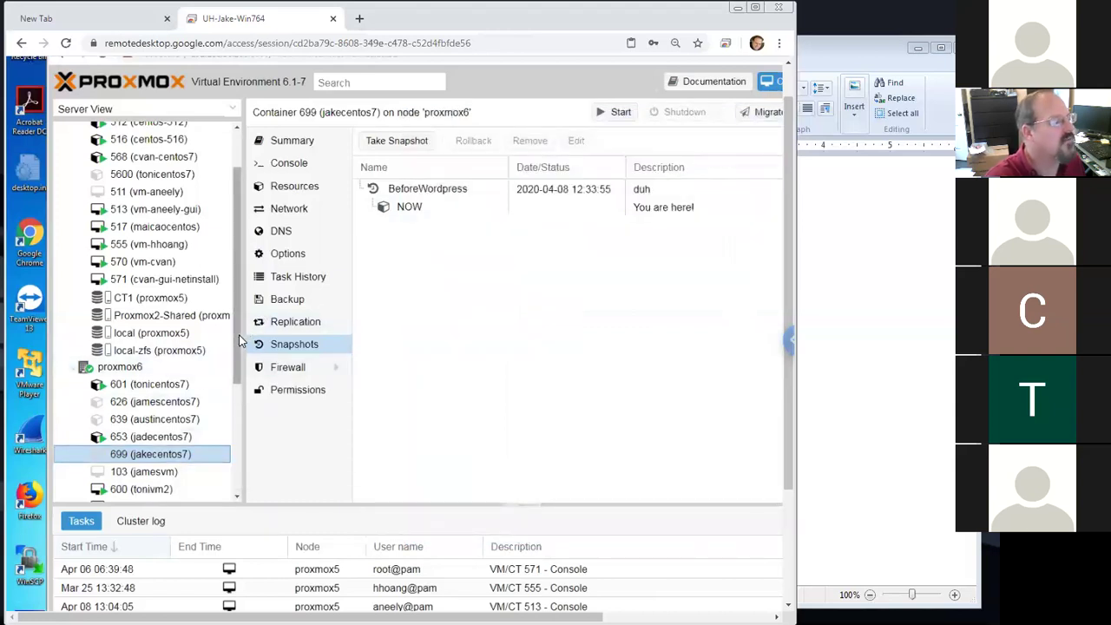
drag(236, 322, 236, 276)
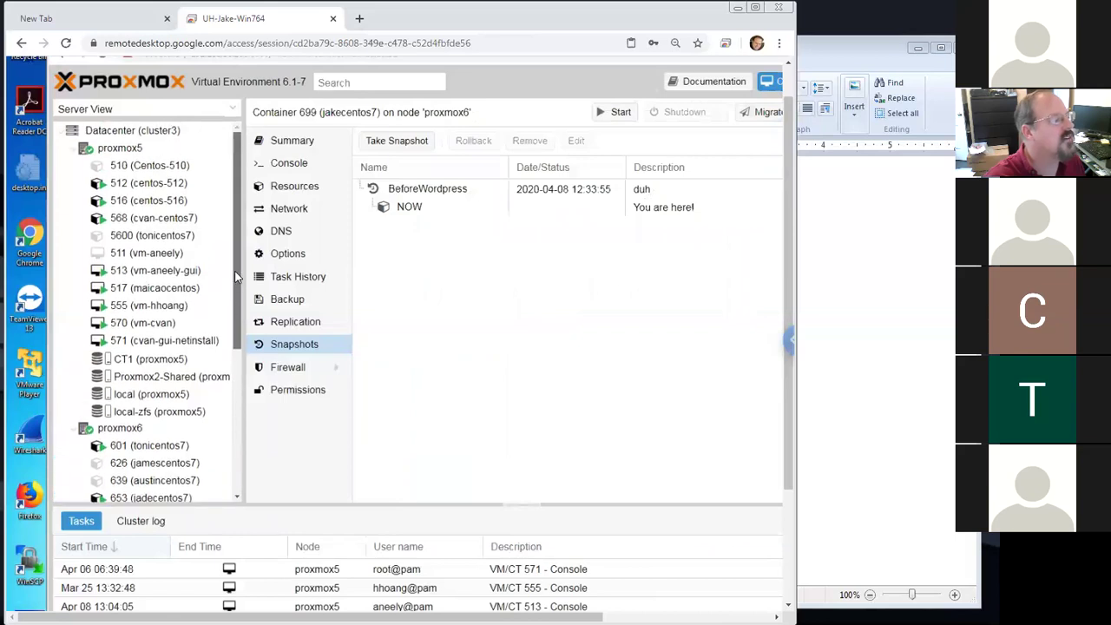
Review container 699's net0 device (eth0, static 192.168.30.219/24) unchanged, then reselect 699 in the tree
scroll(236, 317, down, 3)
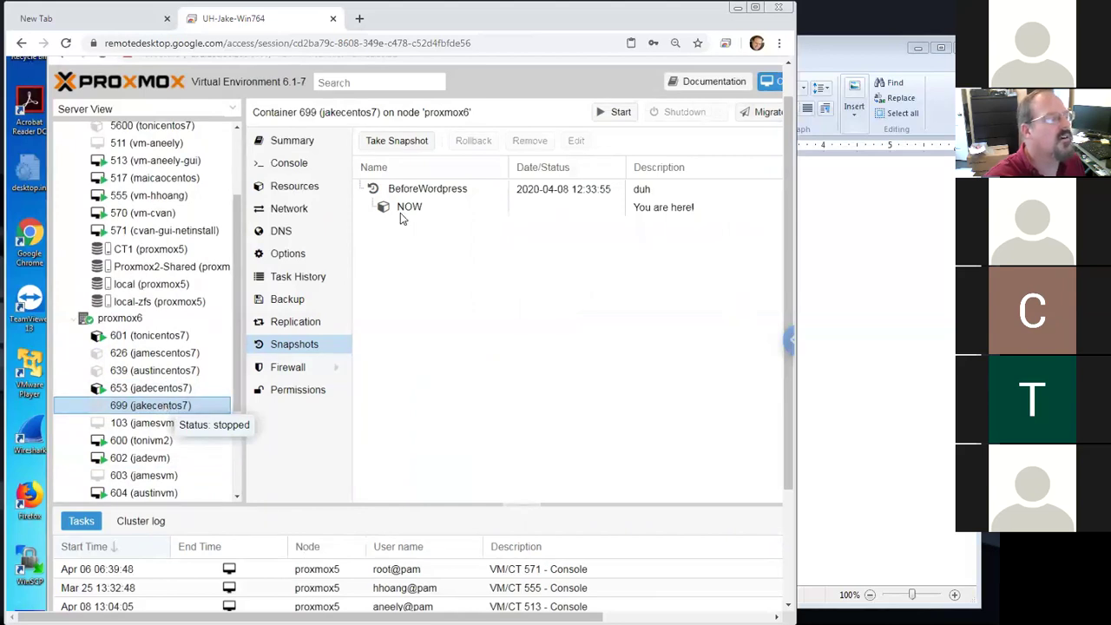
click(300, 210)
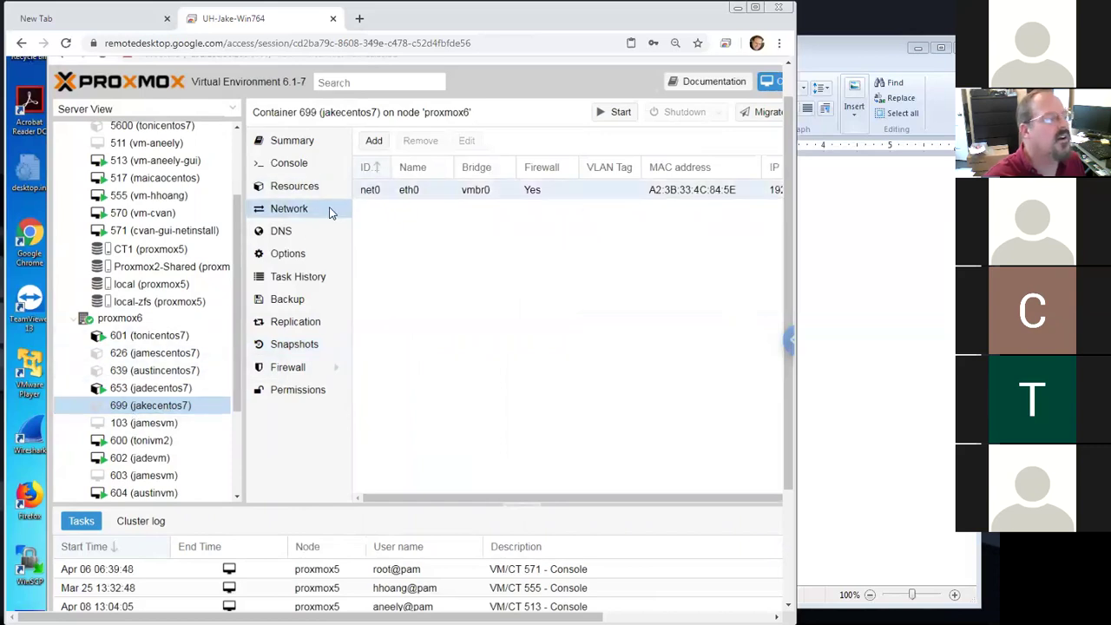
double_click(368, 190)
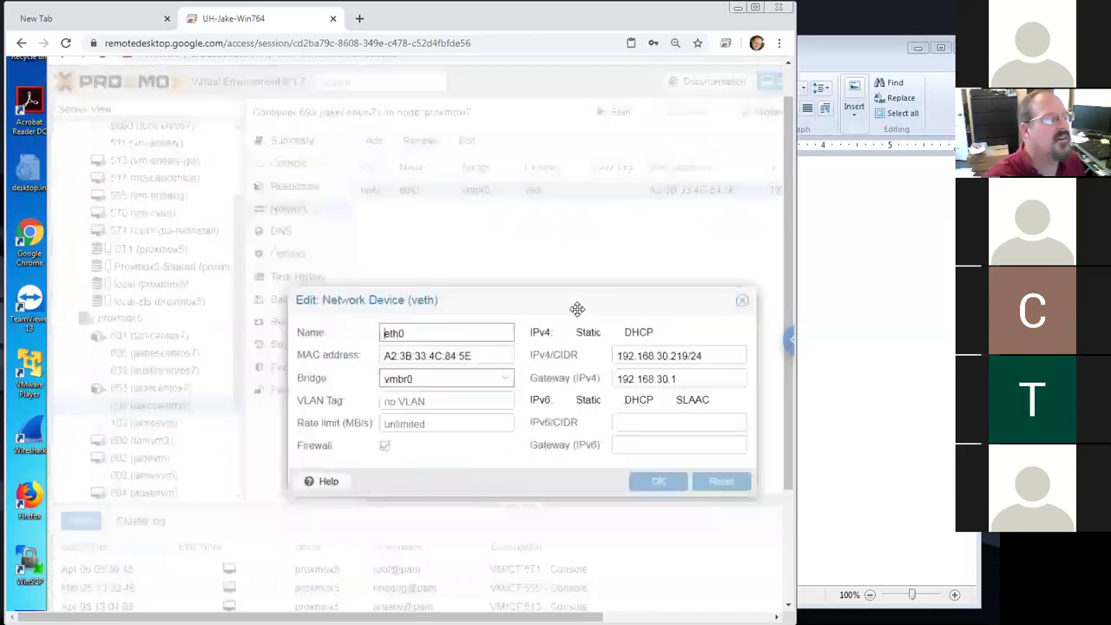
drag(710, 354, 618, 356)
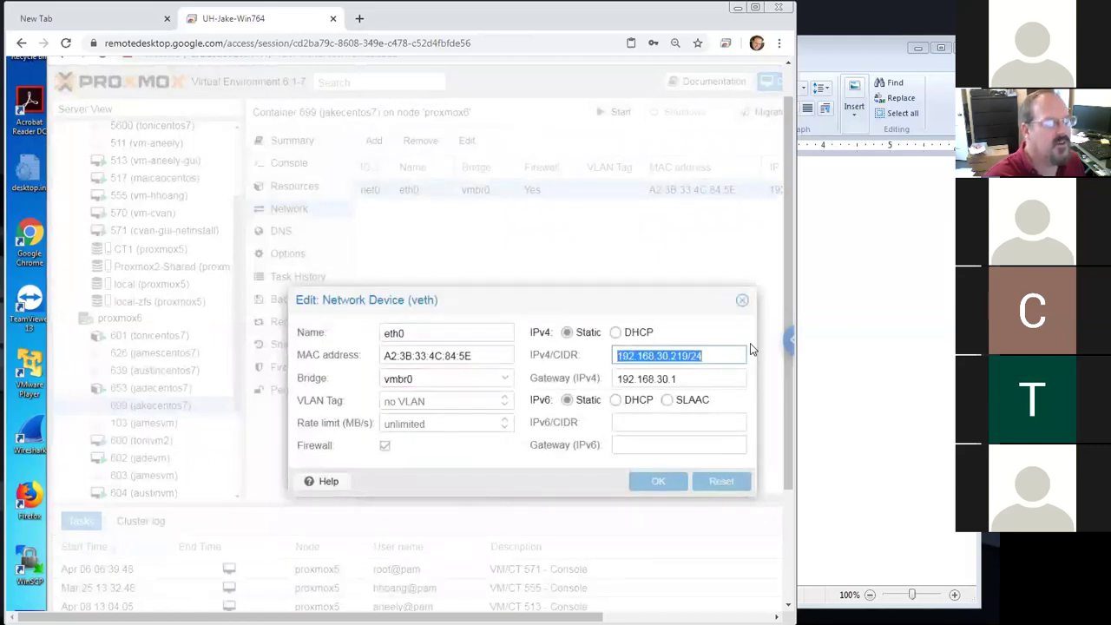
click(742, 301)
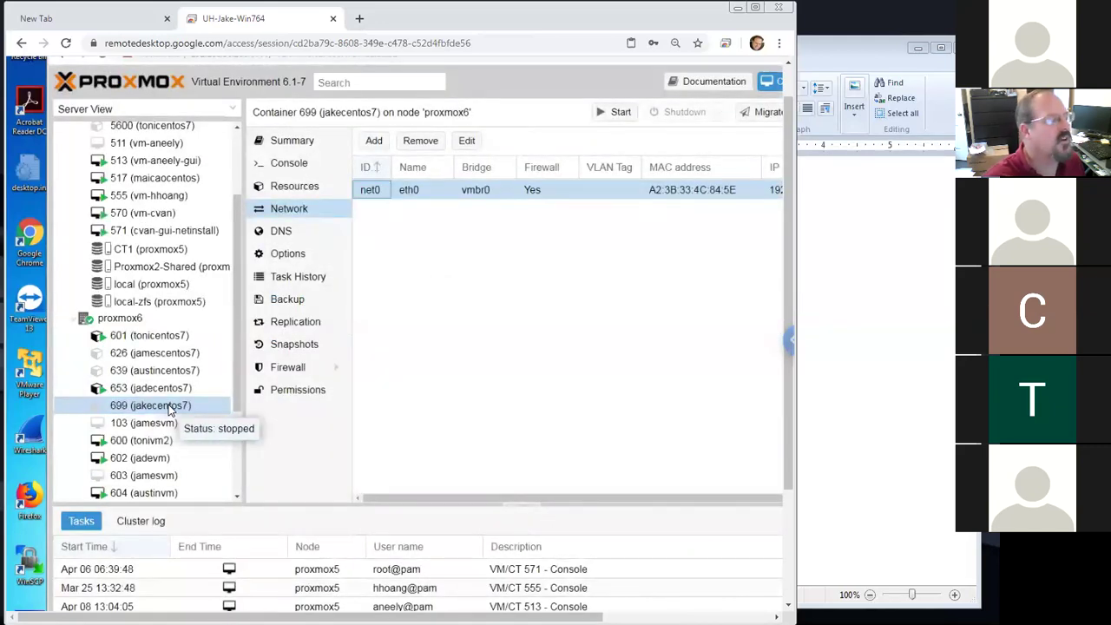
click(170, 410)
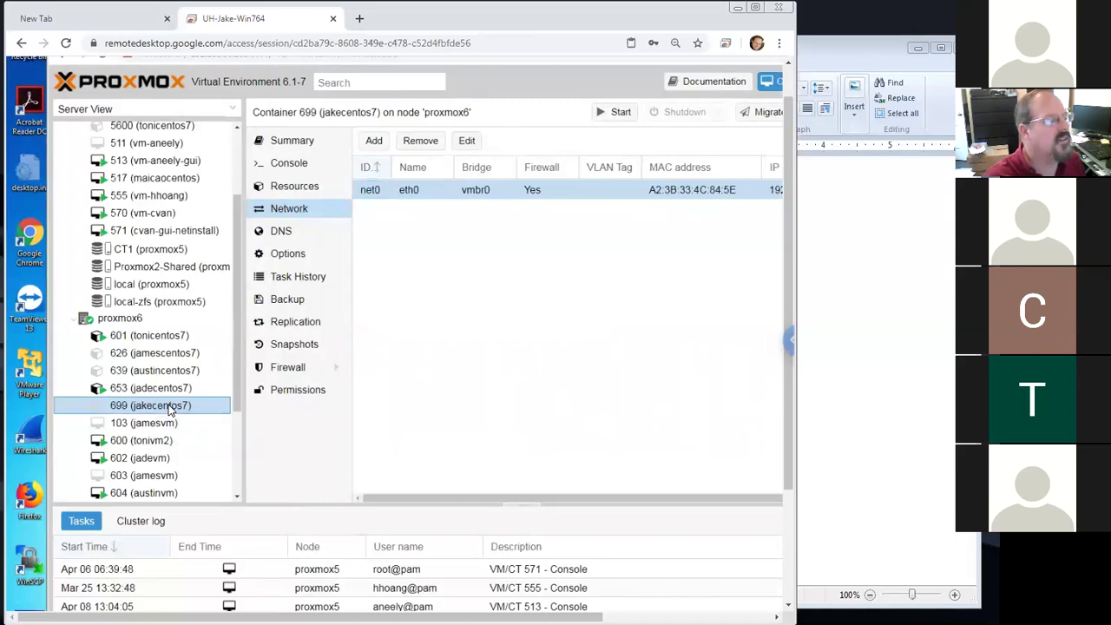
Start container 699 (jakecentos7) from its context menu in the Server View tree
right_click(170, 410)
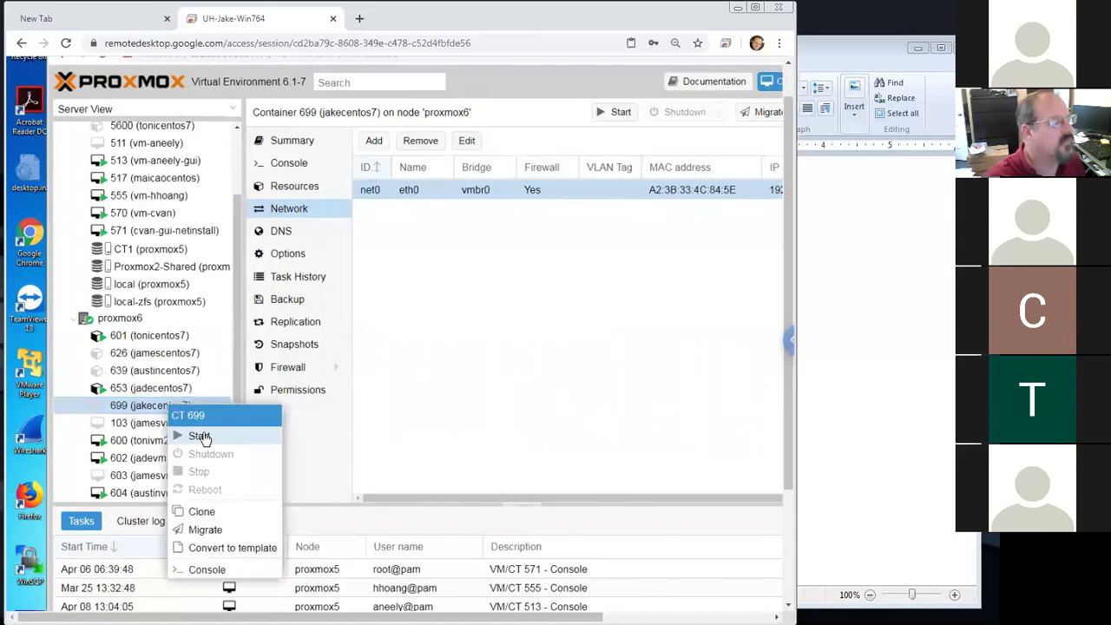
click(203, 435)
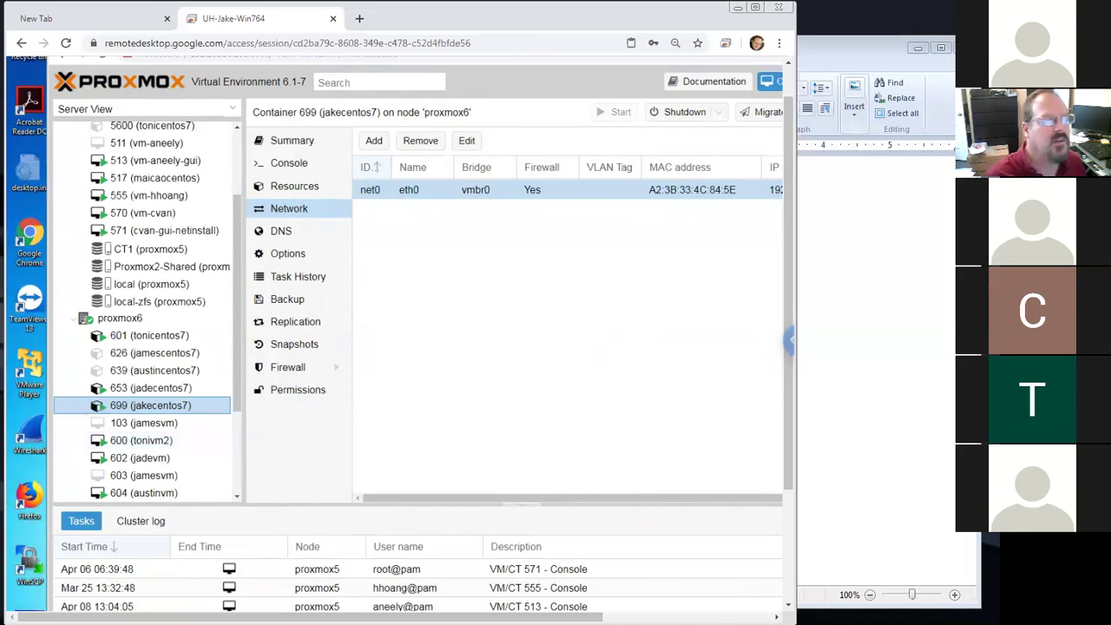
Add 192.168.30.219 and a root login line with its password to the WordPad notes
click(822, 304)
key(Return)
text(192.168.30.219)
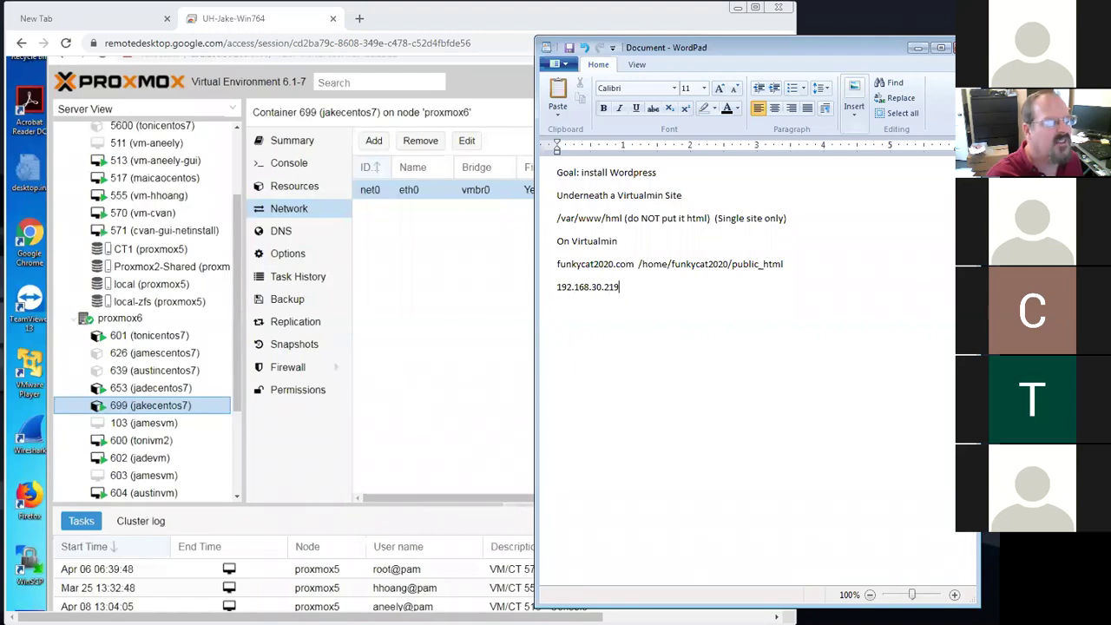
key(Return)
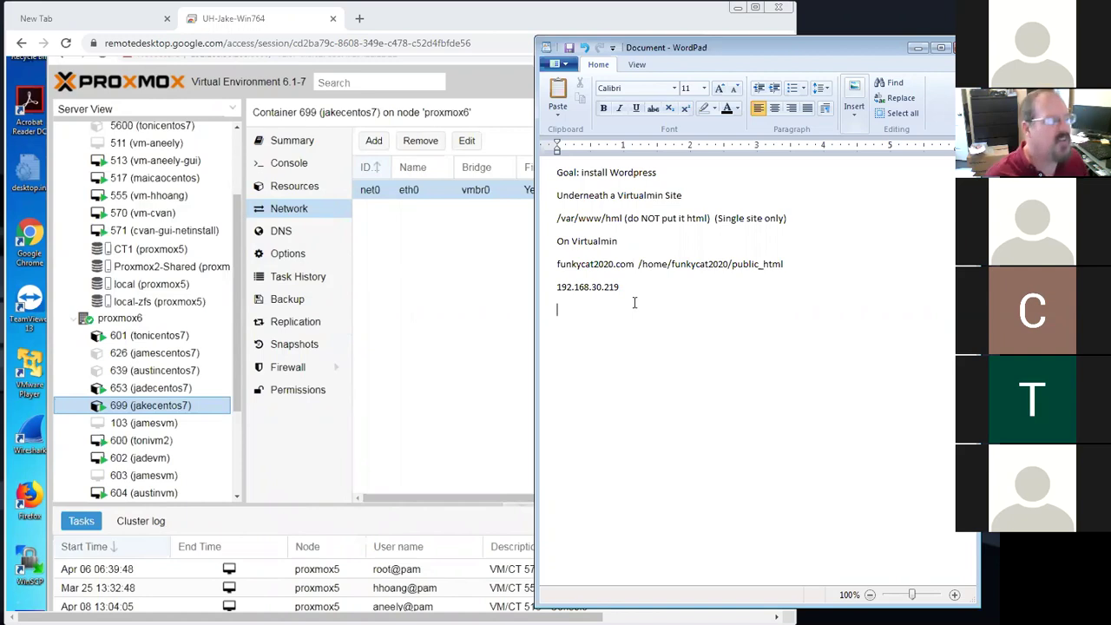
text(root)
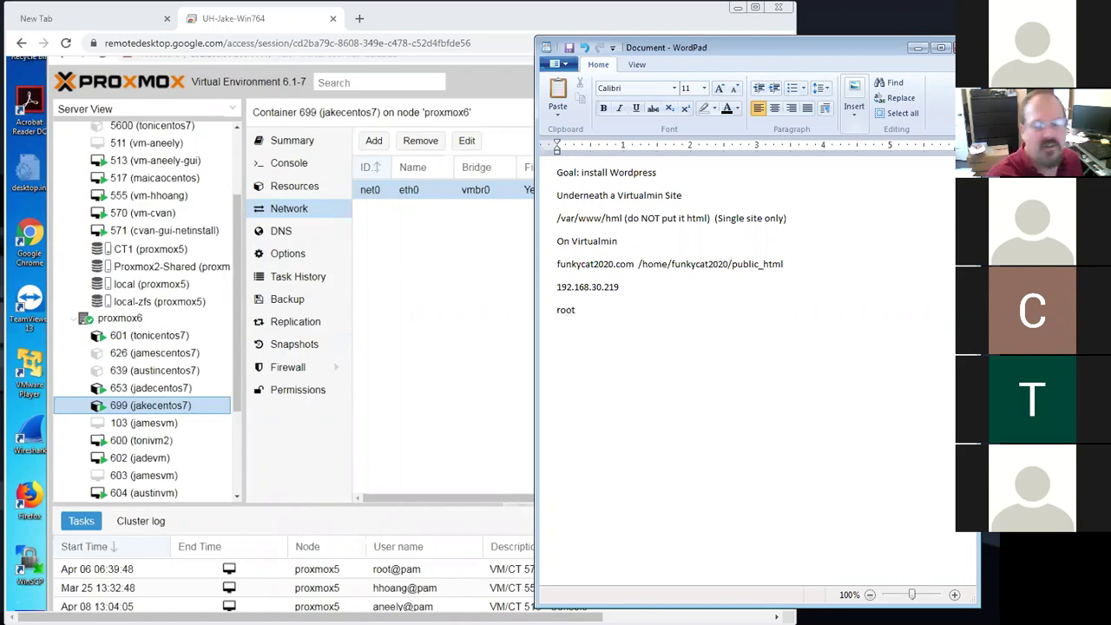
text( / 1)
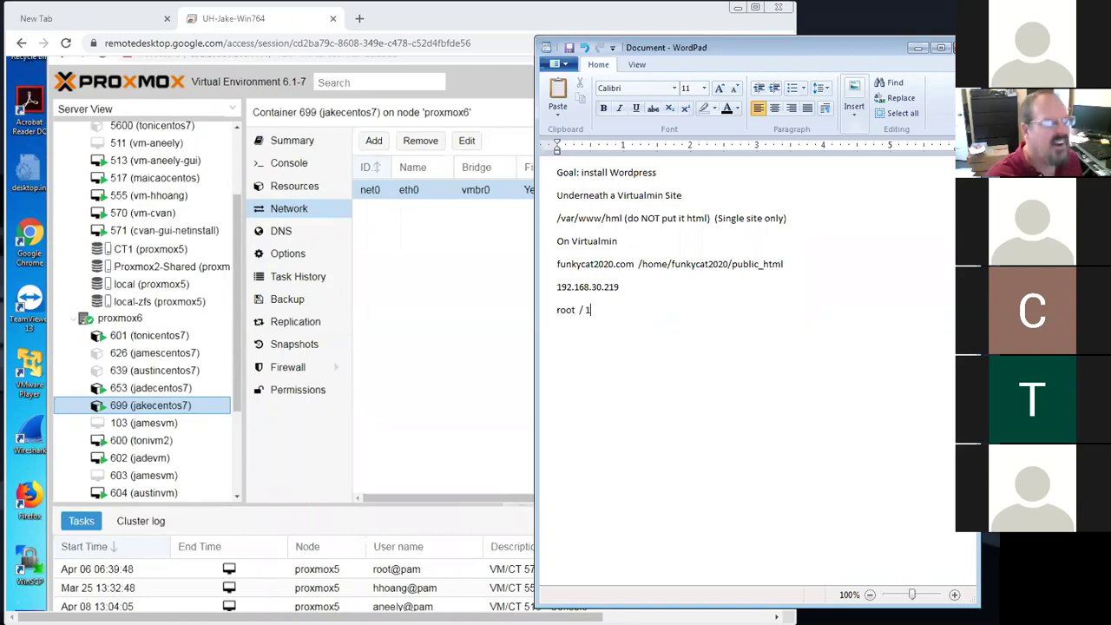
text(23456)
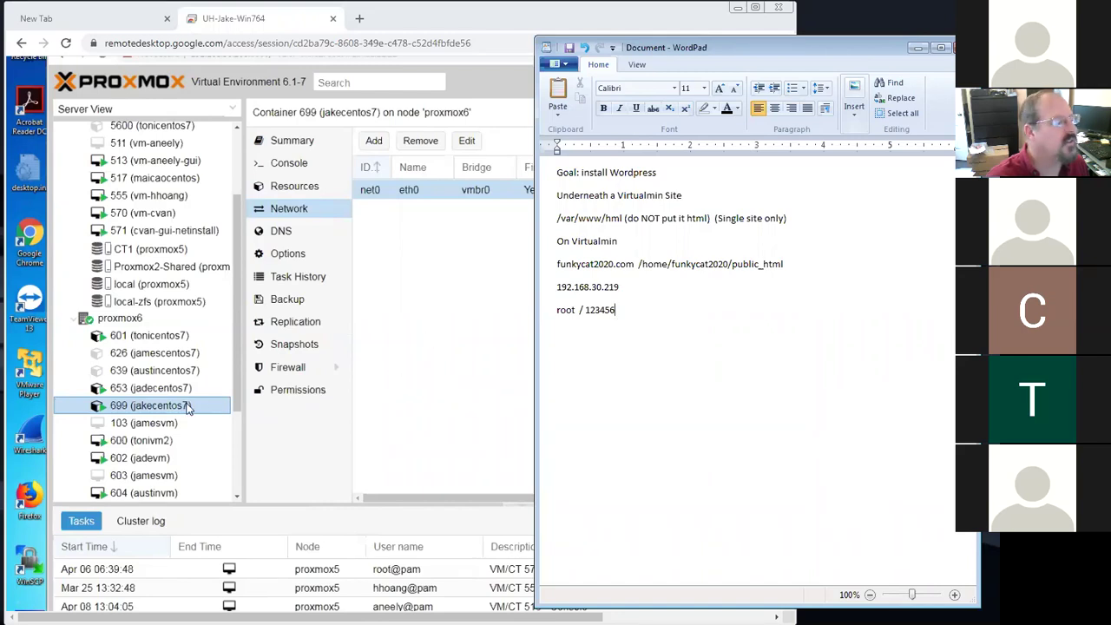
click(186, 407)
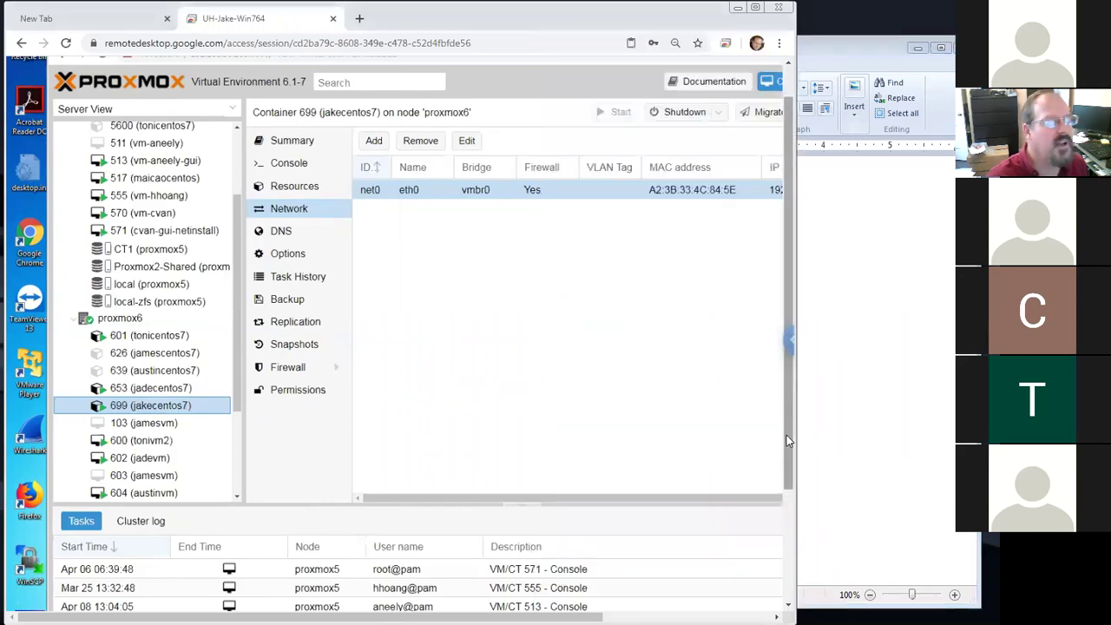
Widen the browser to show container 699's 192.168.30.219/24 address and the CT 699 start in the task log
scroll(784, 440, down, 2)
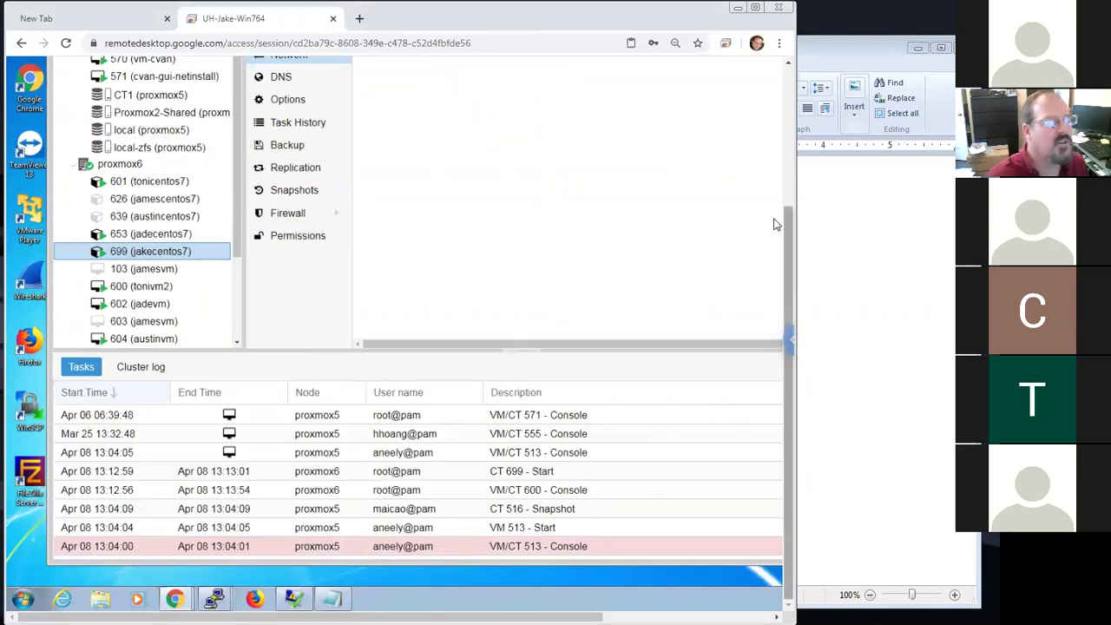
scroll(776, 225, up, 3)
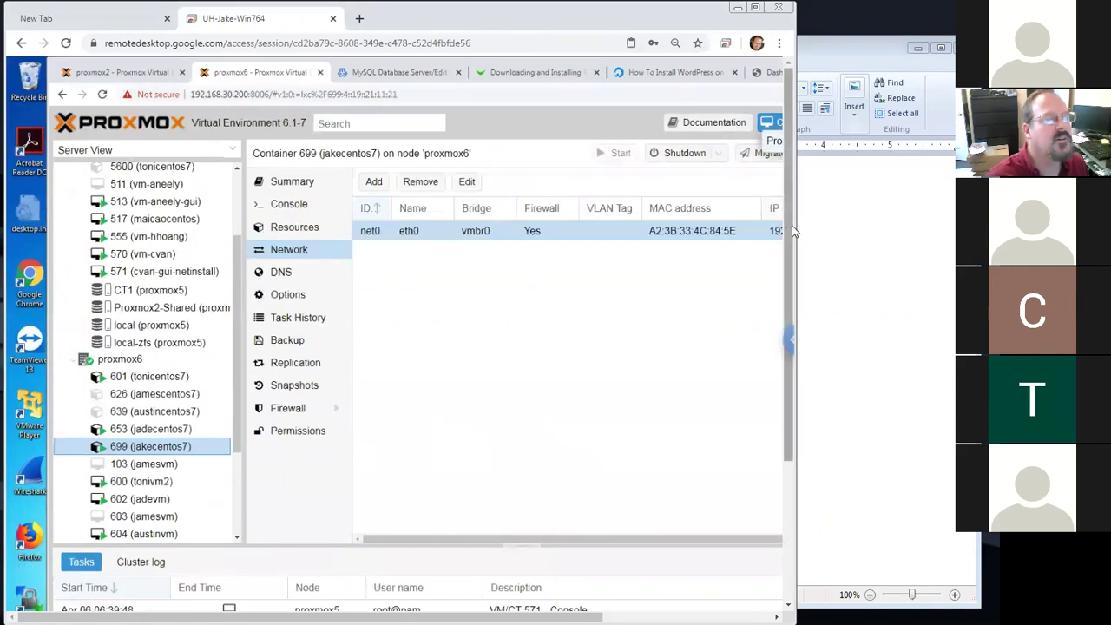
drag(795, 227, 908, 228)
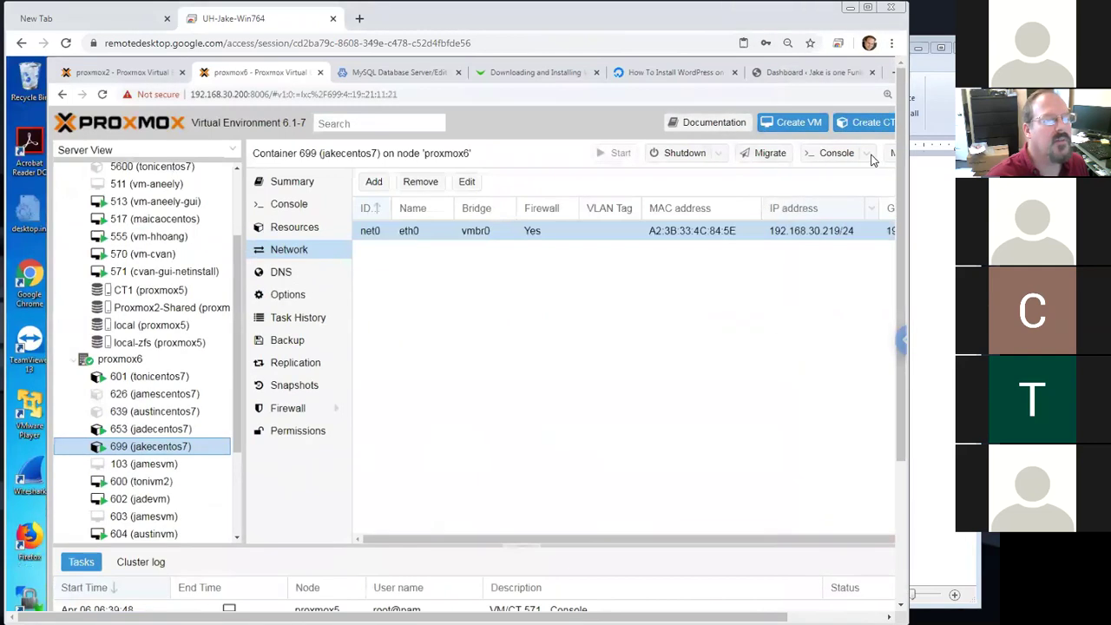
click(868, 155)
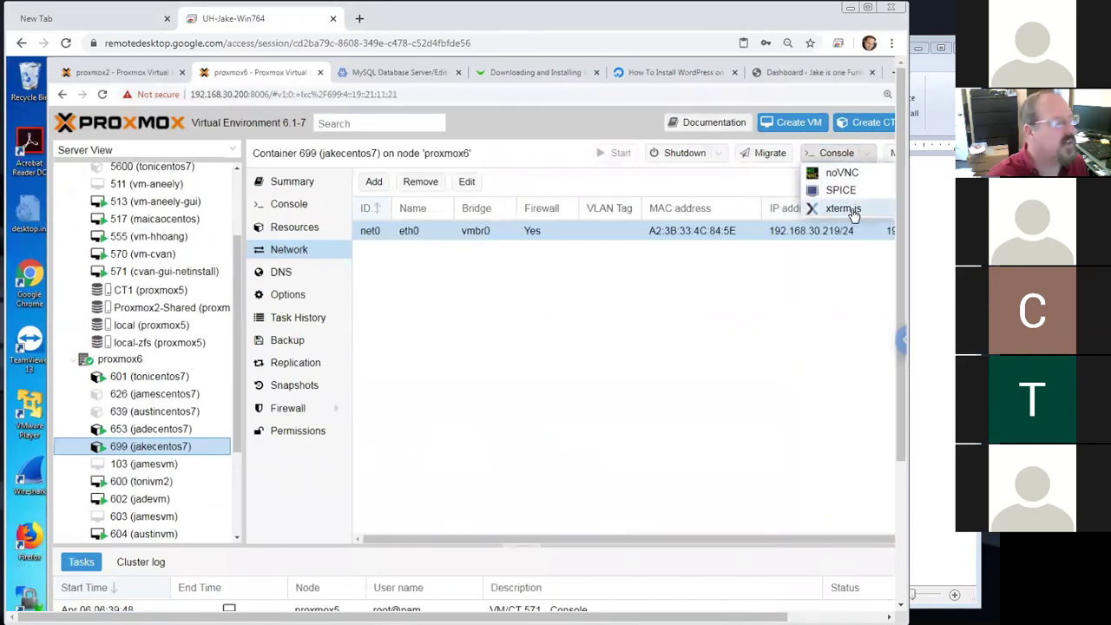
scroll(910, 371, down, 3)
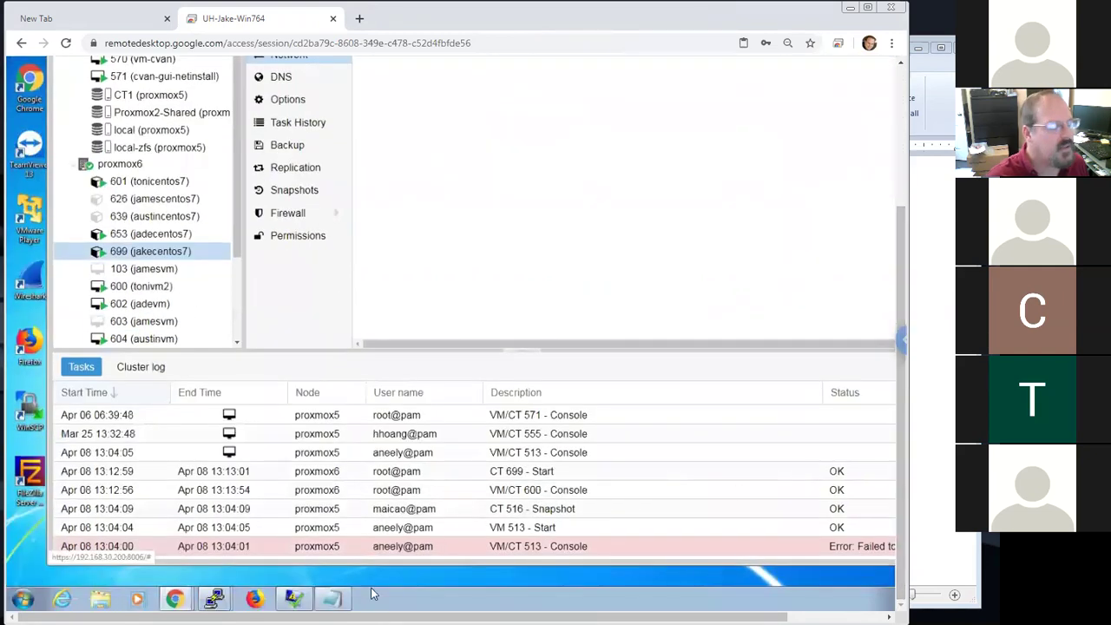
mouse_move(216, 599)
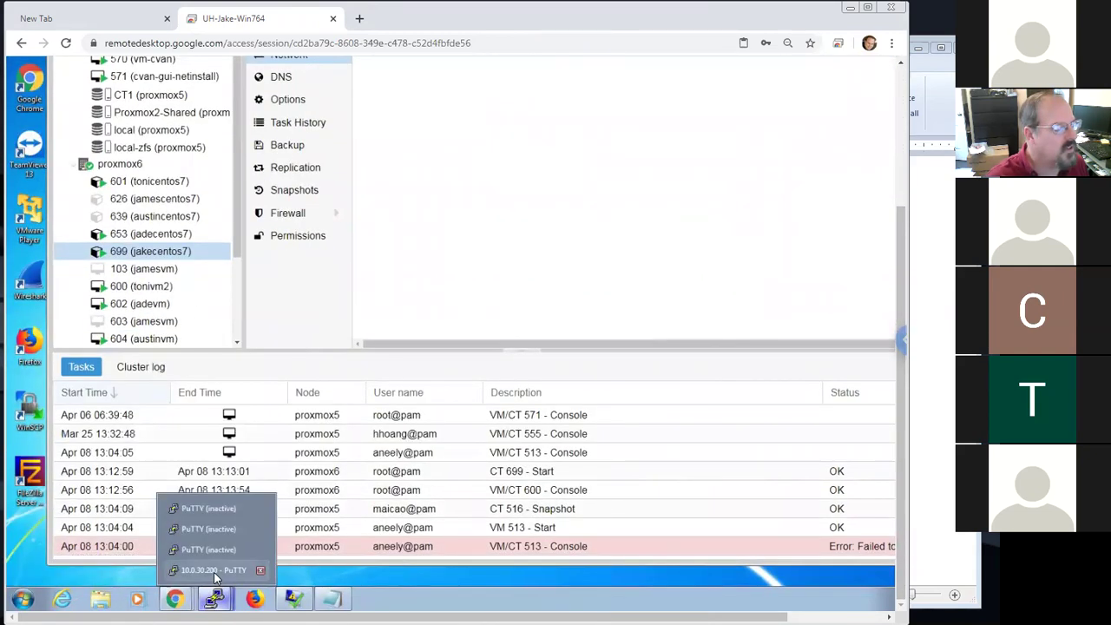
Dismiss the PuTTY connection error and start a new session configuration
click(258, 573)
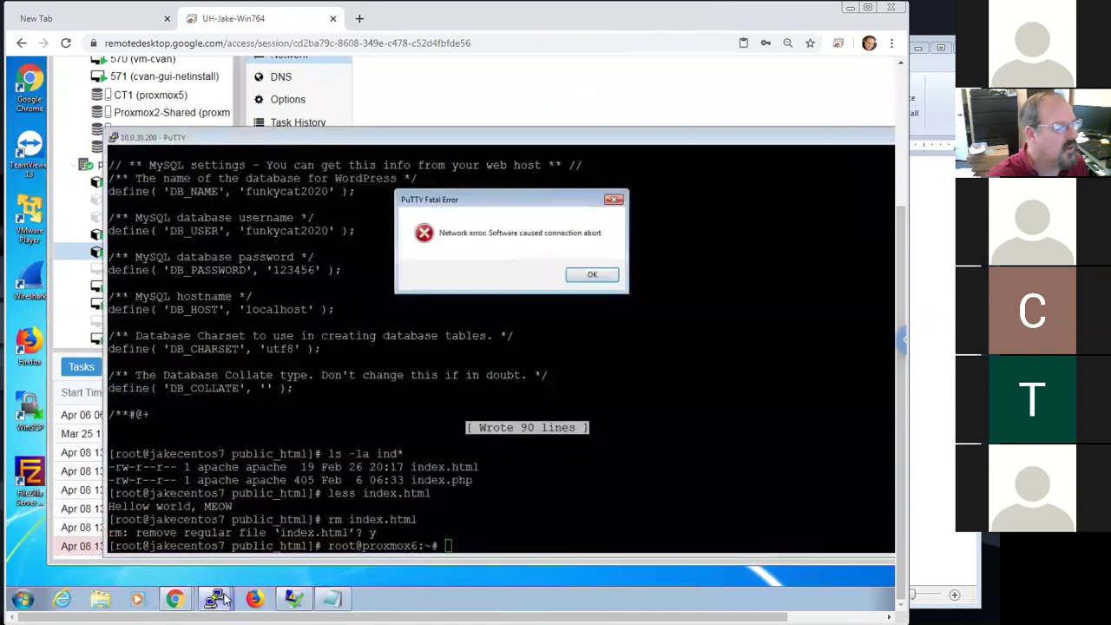
click(590, 278)
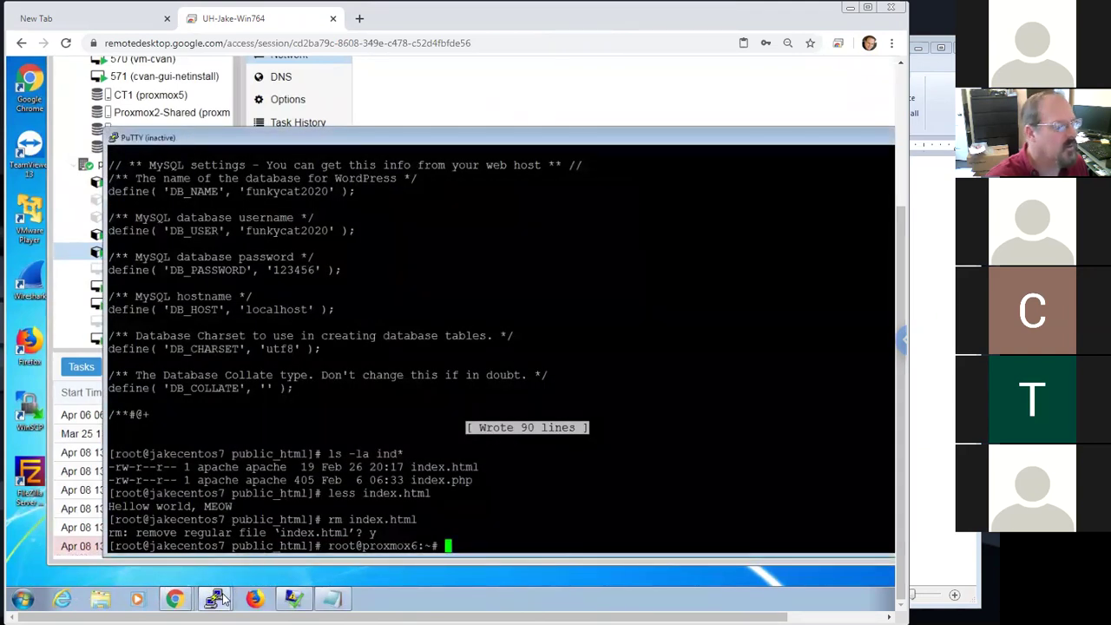
right_click(469, 137)
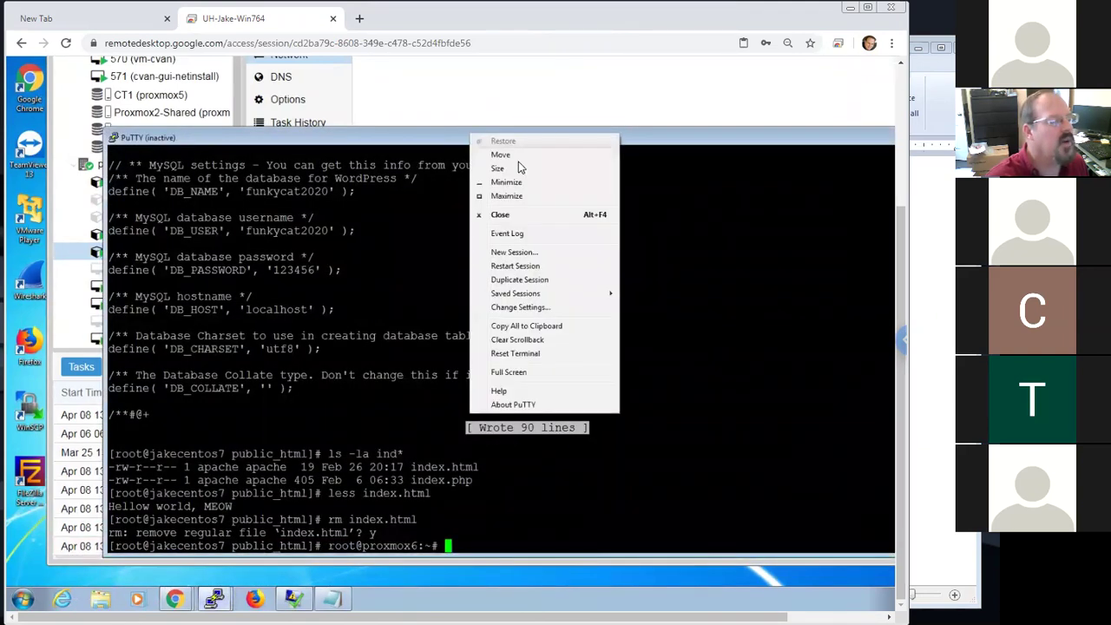
click(536, 252)
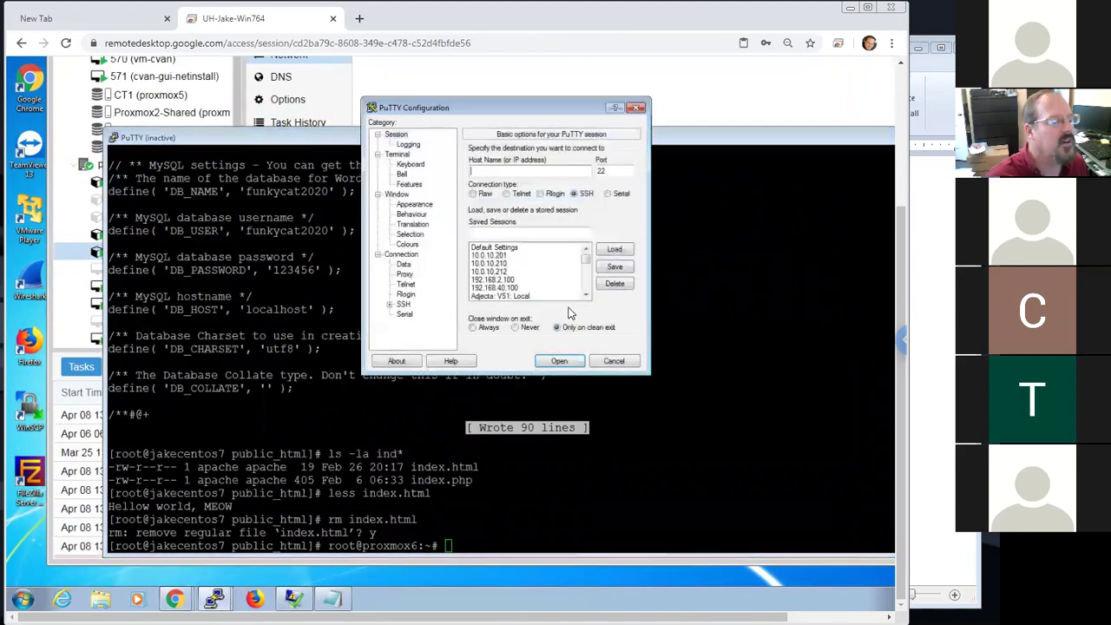
click(587, 286)
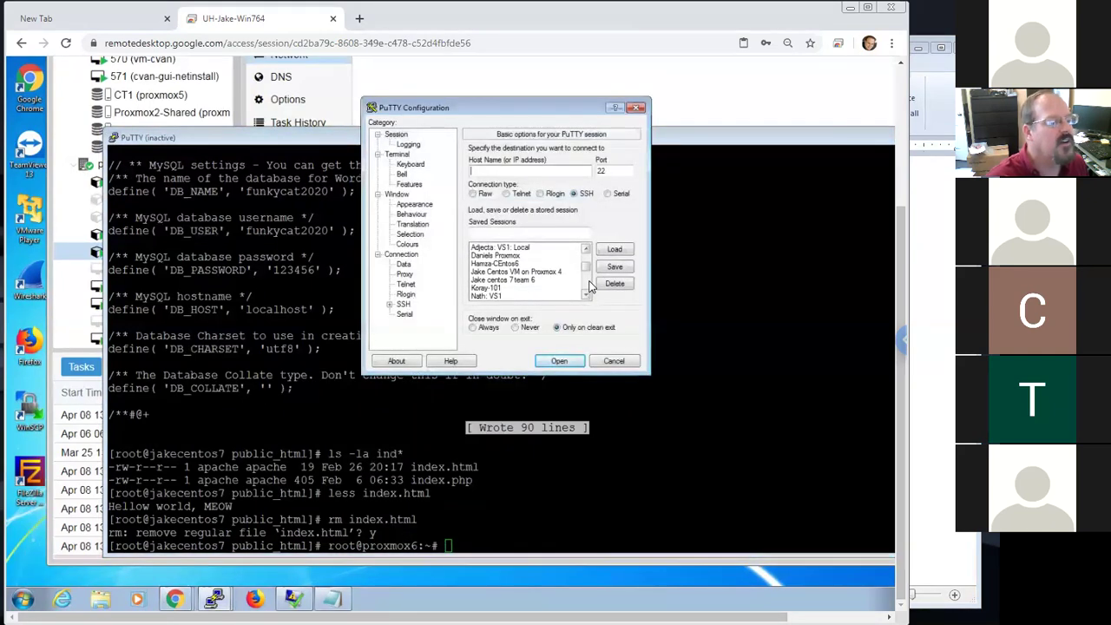
scroll(588, 278, up, 1)
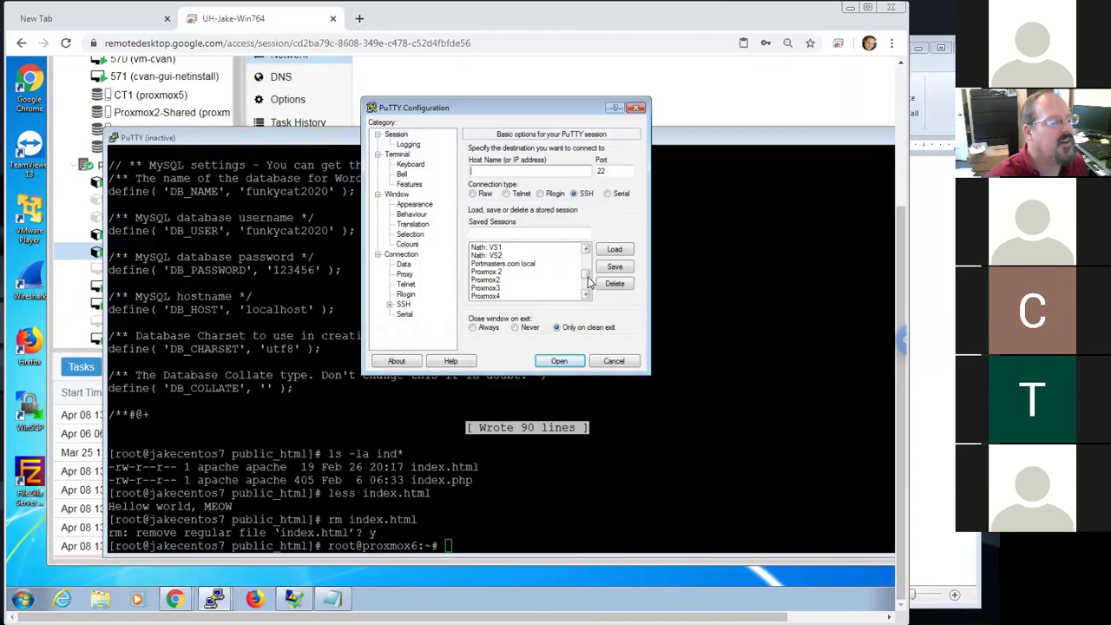
scroll(588, 263, up, 1)
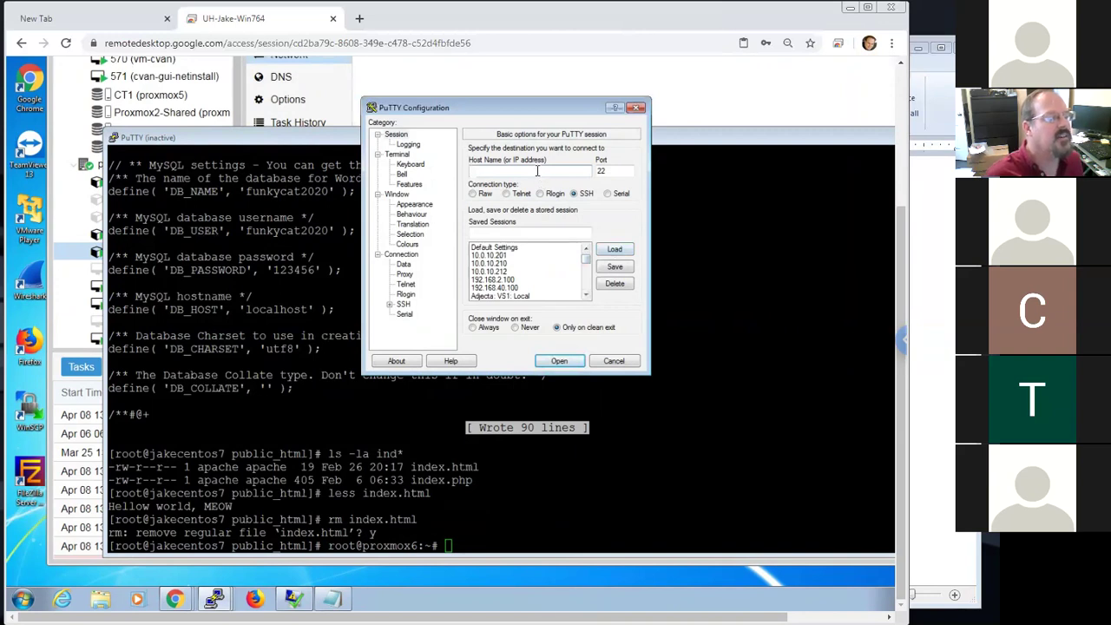
Set host 192.168.30.219 on port 22 and save the session as 'Jake Centos 7 on Proxmox 6'
text(10)
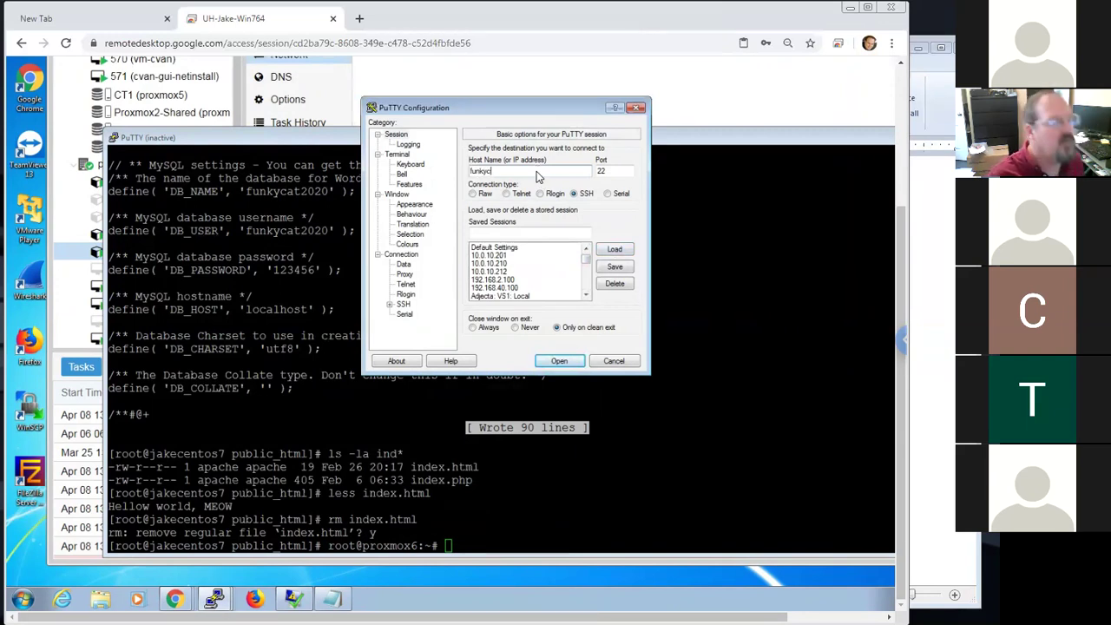
key(BackSpace)
key(BackSpace)
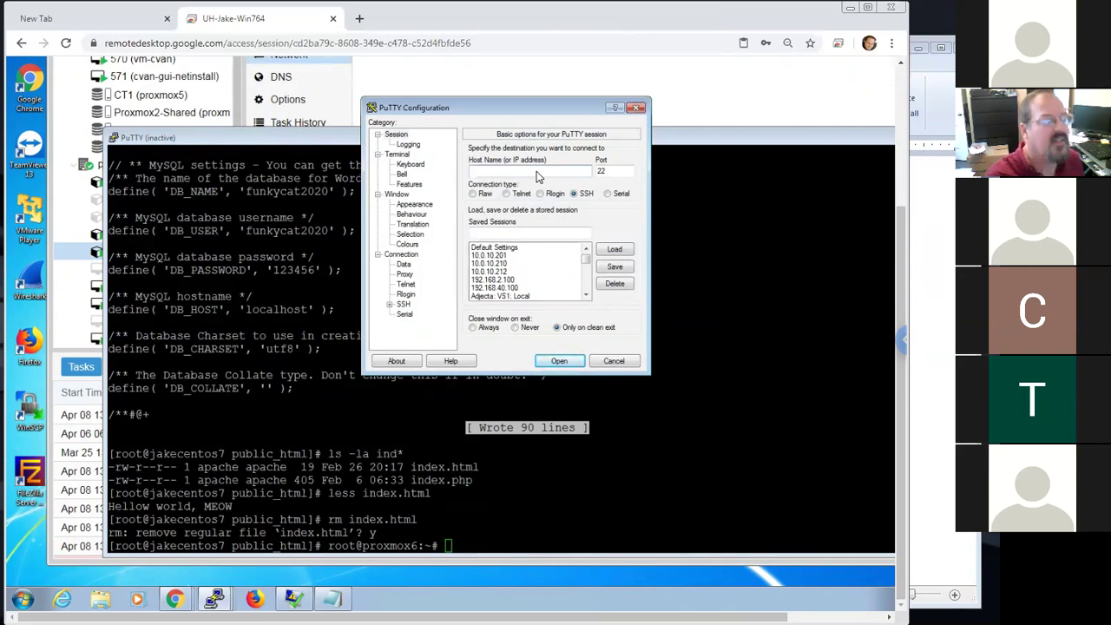
text(fu)
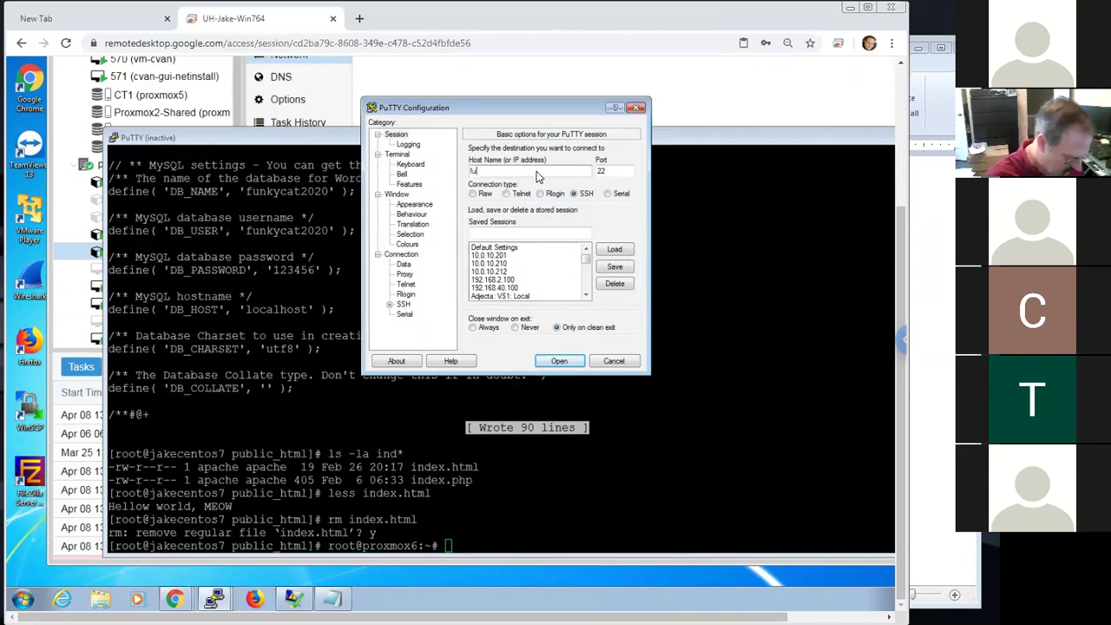
text(nkycat2020.com)
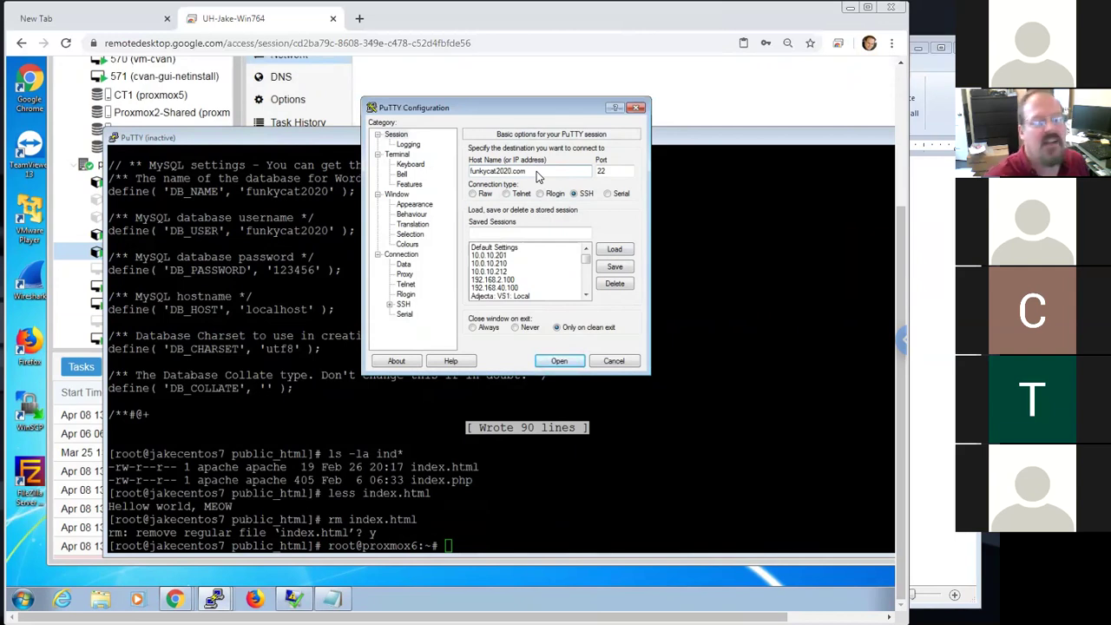
drag(536, 171, 445, 177)
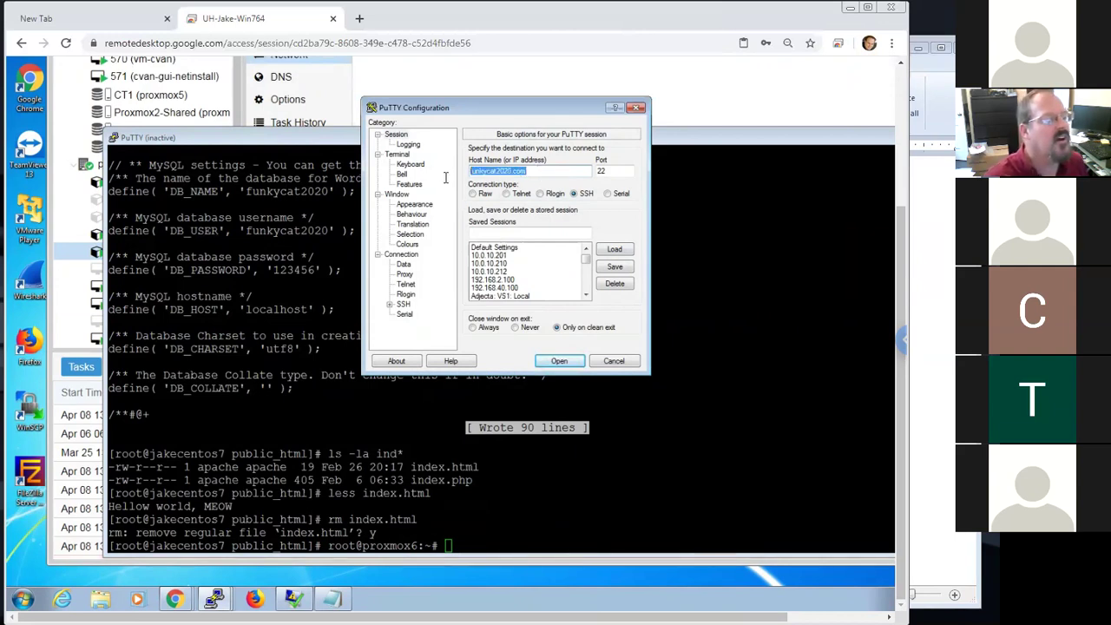
text(192.168.30.215)
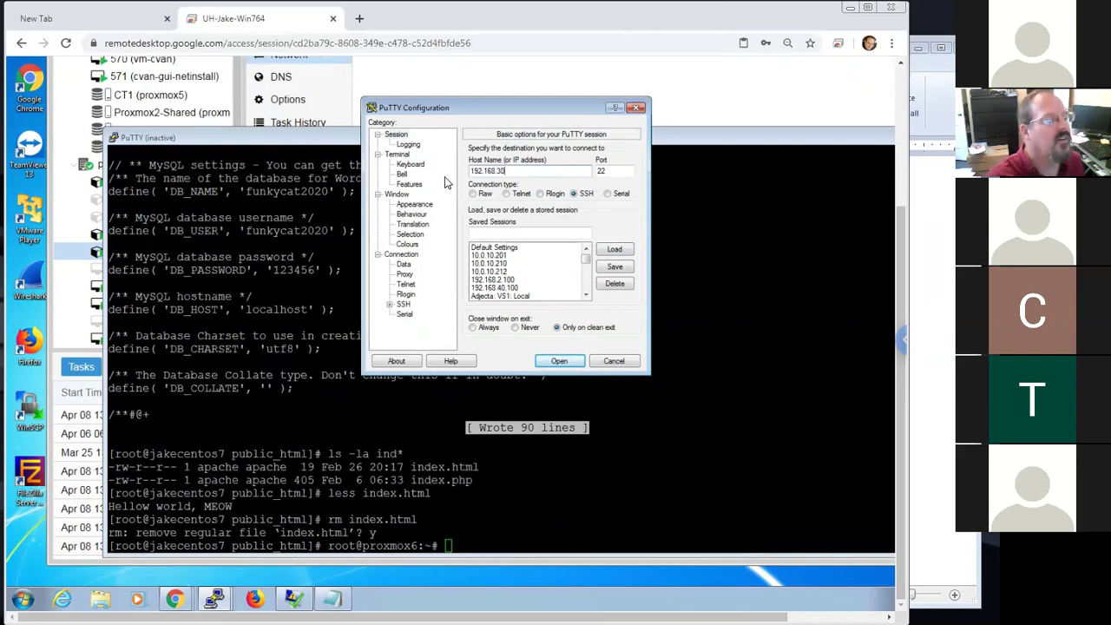
click(541, 232)
text(ake Ce)
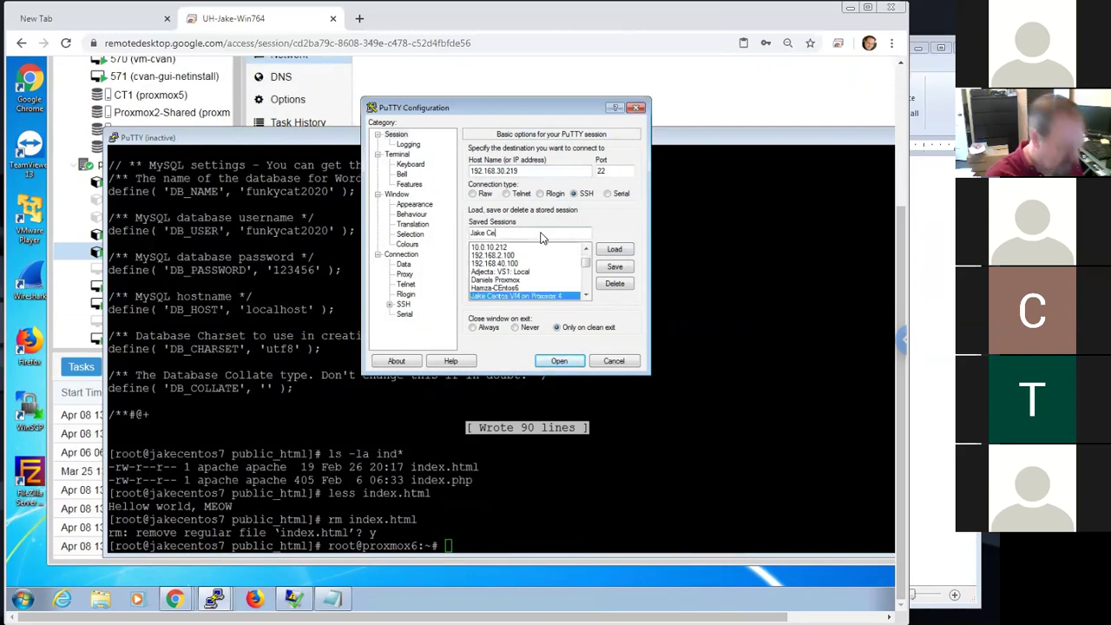
text(ntos 7 o)
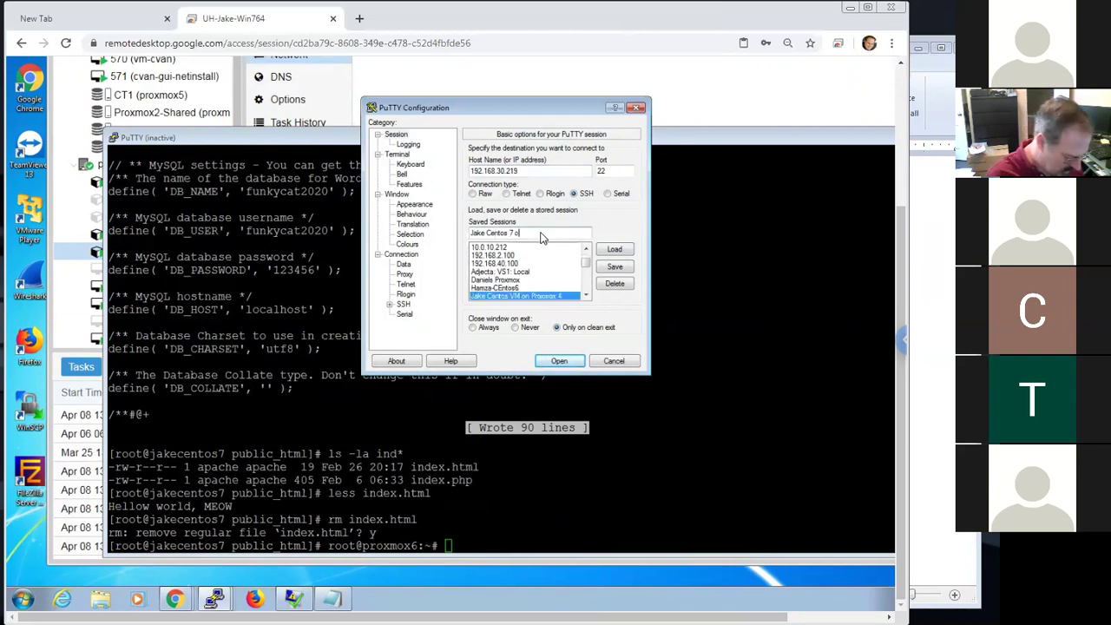
text(n Proxmox 6)
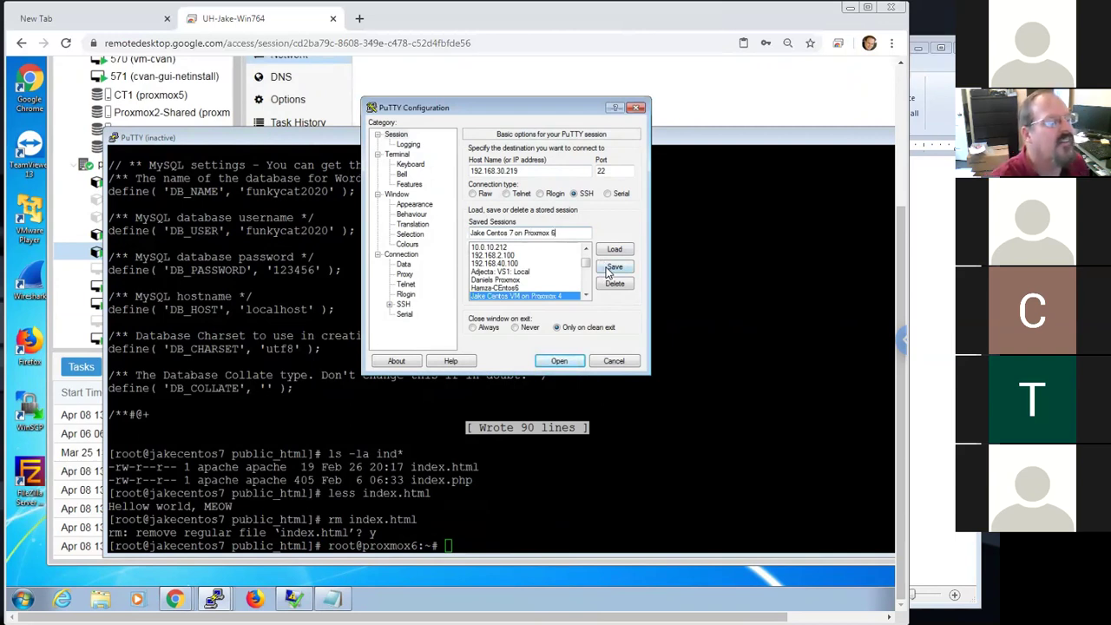
click(608, 269)
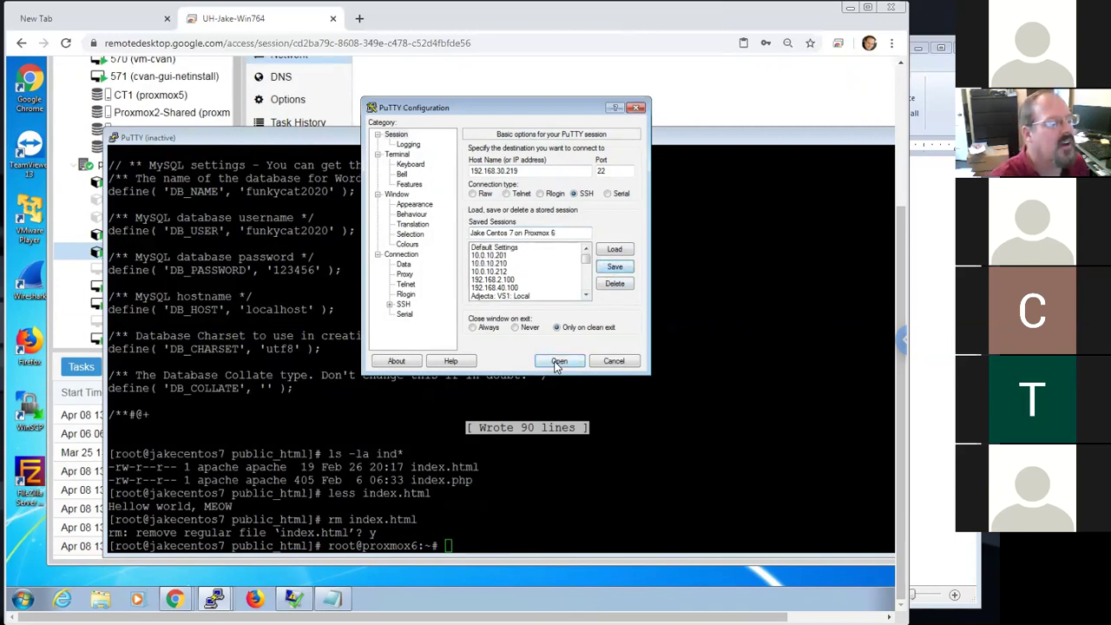
Connect to 192.168.30.219, trust the host key, log in as root, and enlarge the terminal
click(558, 361)
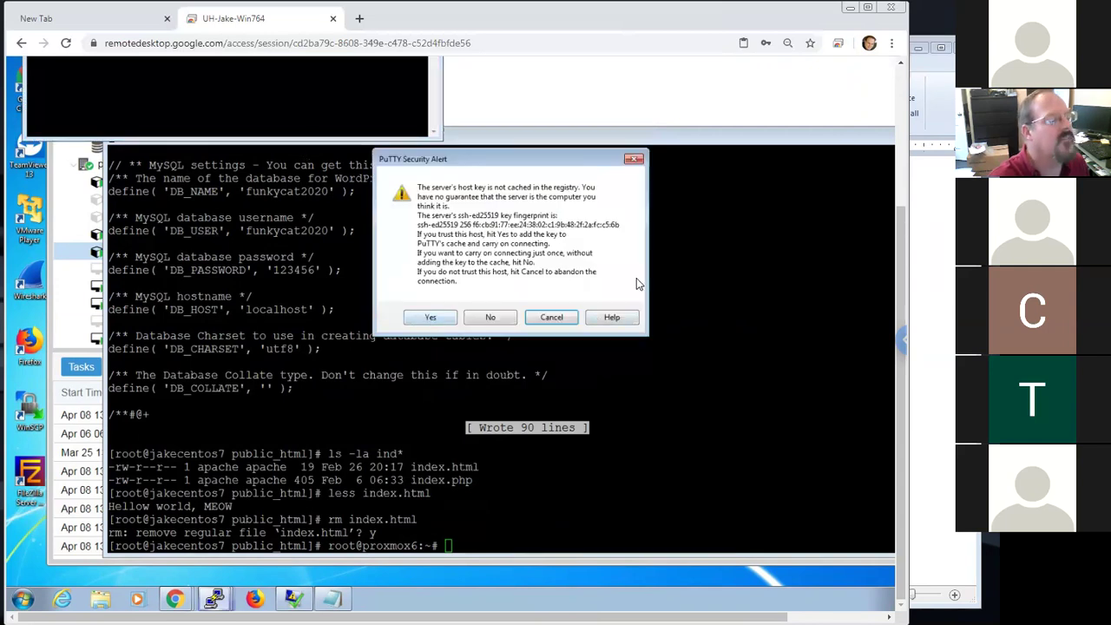
drag(898, 229, 897, 198)
click(434, 454)
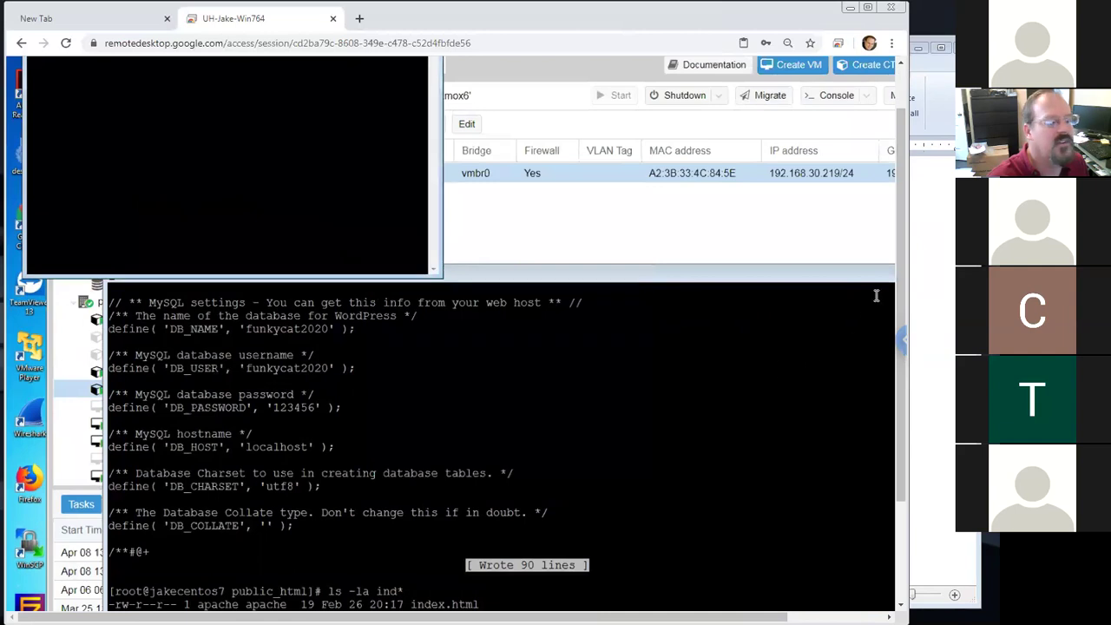
drag(903, 278, 895, 195)
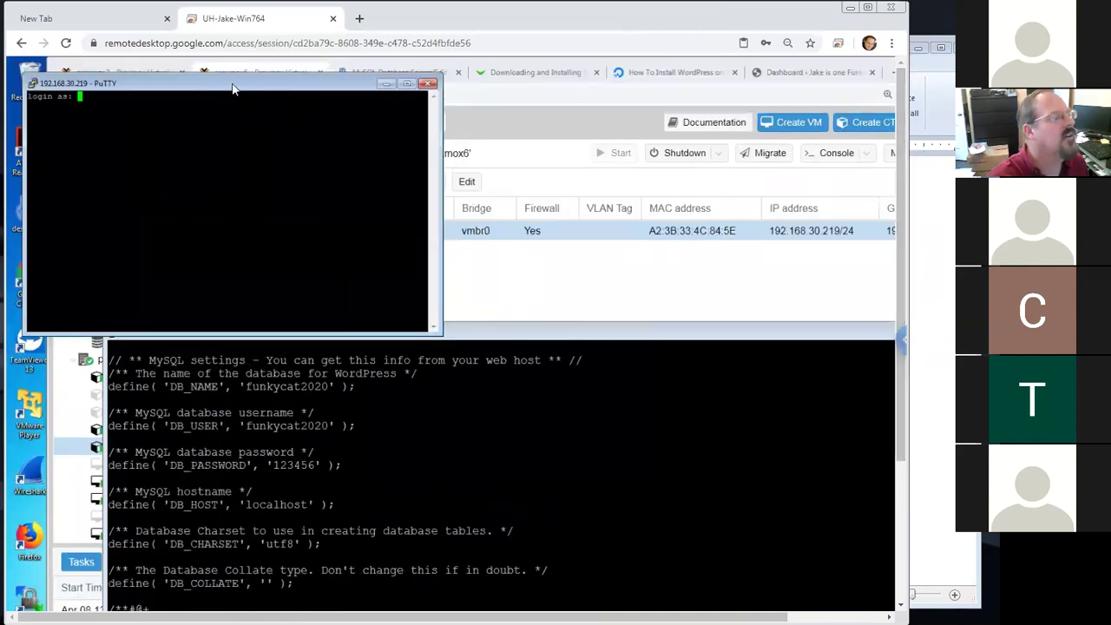
text(r)
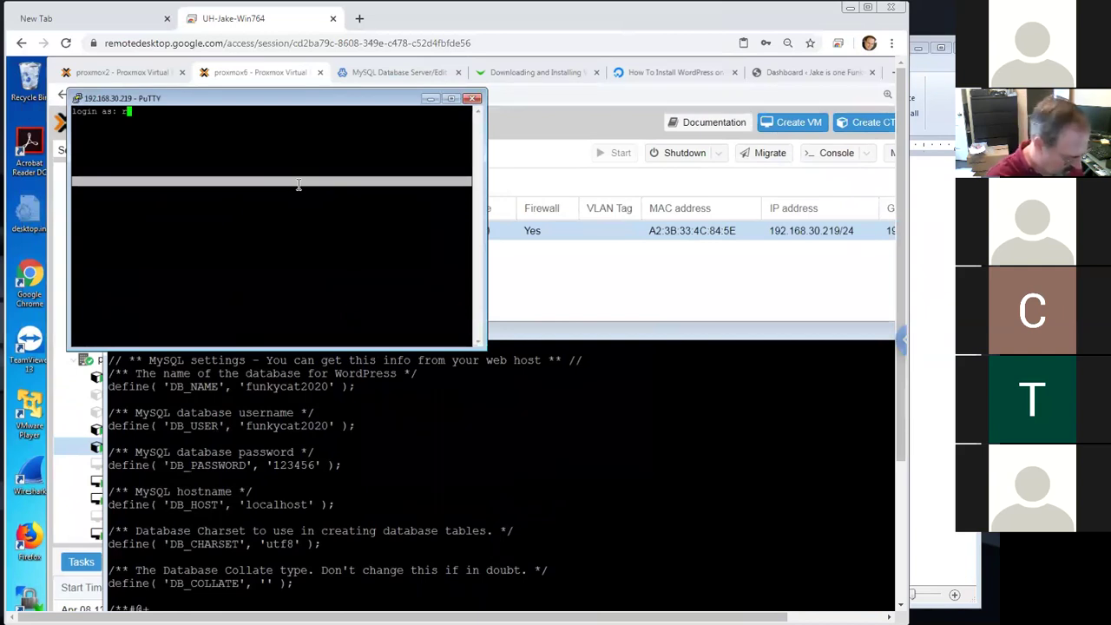
text(oot)
key(Return)
key(Return)
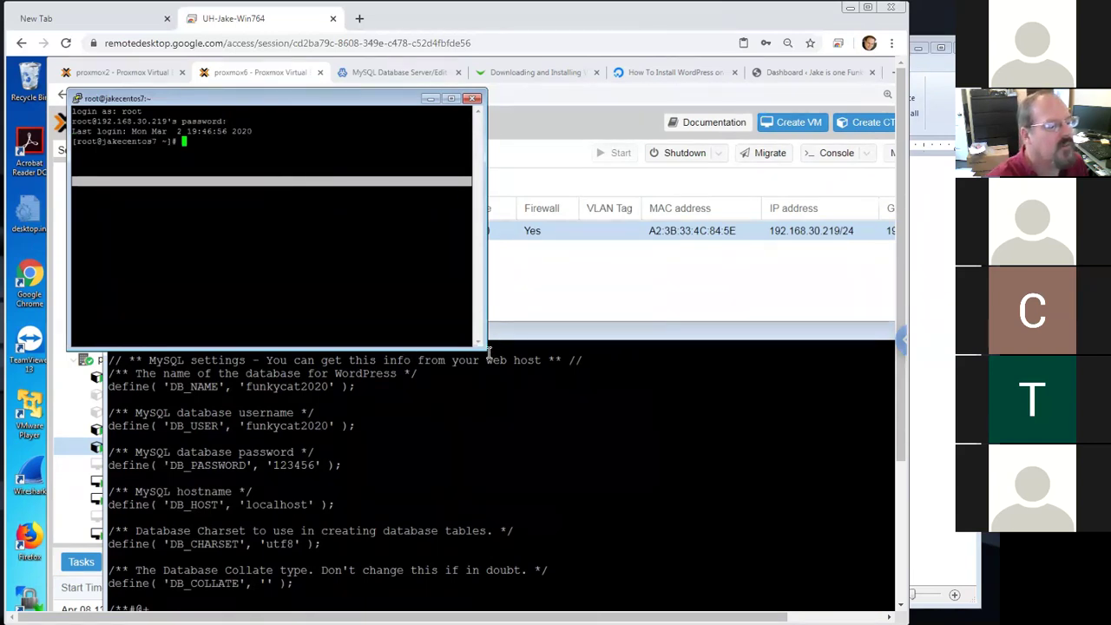
drag(488, 351, 630, 469)
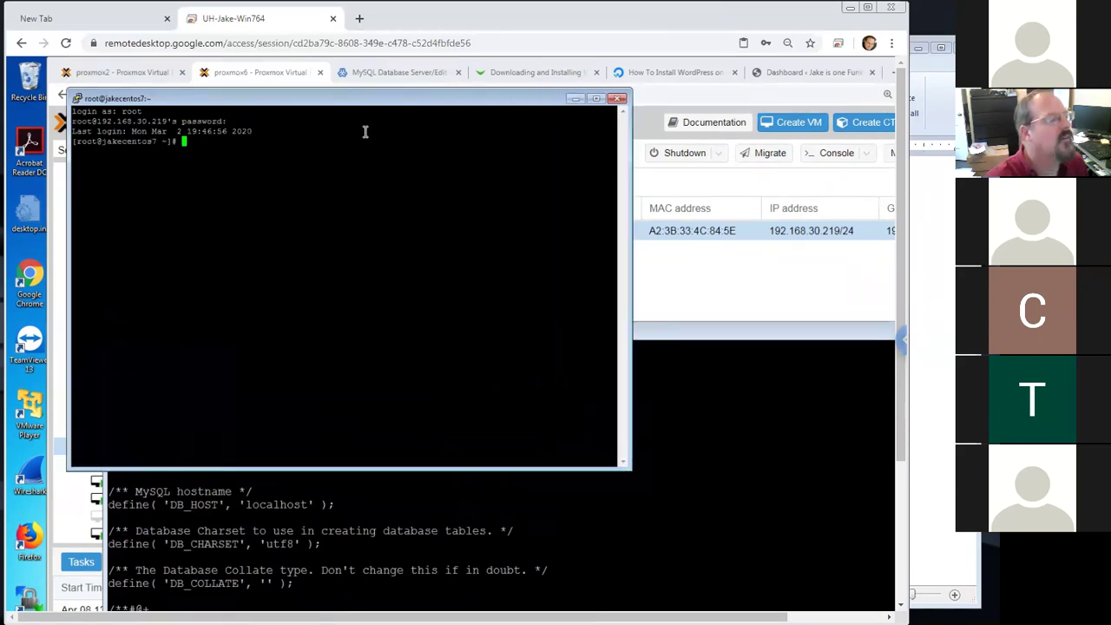
right_click(351, 99)
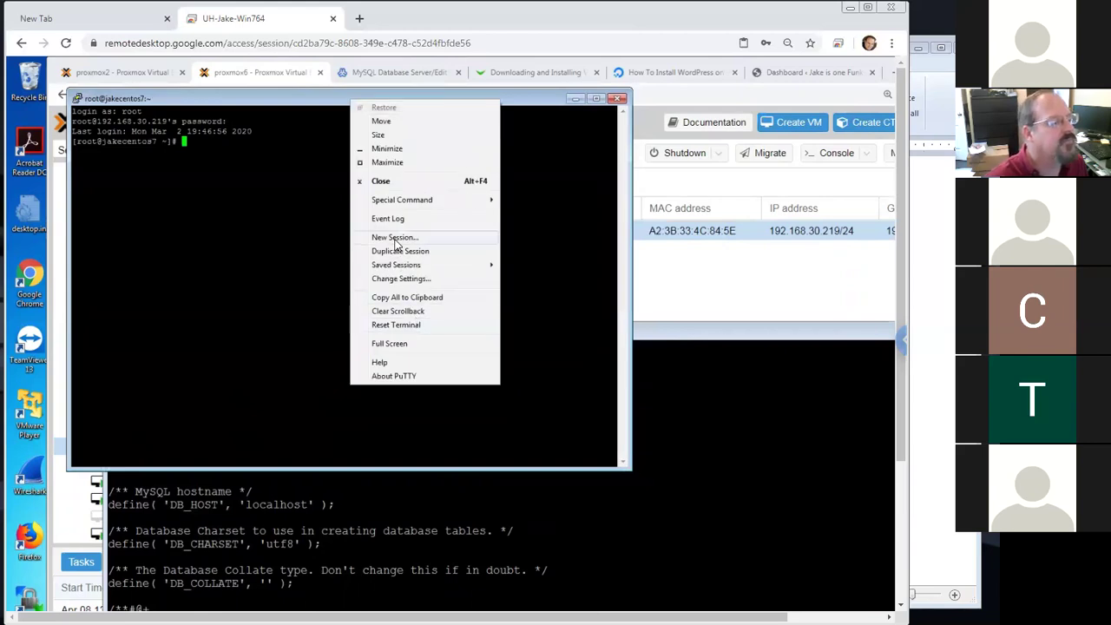
Change the PuTTY terminal font to Courier New 14-point and apply it
click(404, 277)
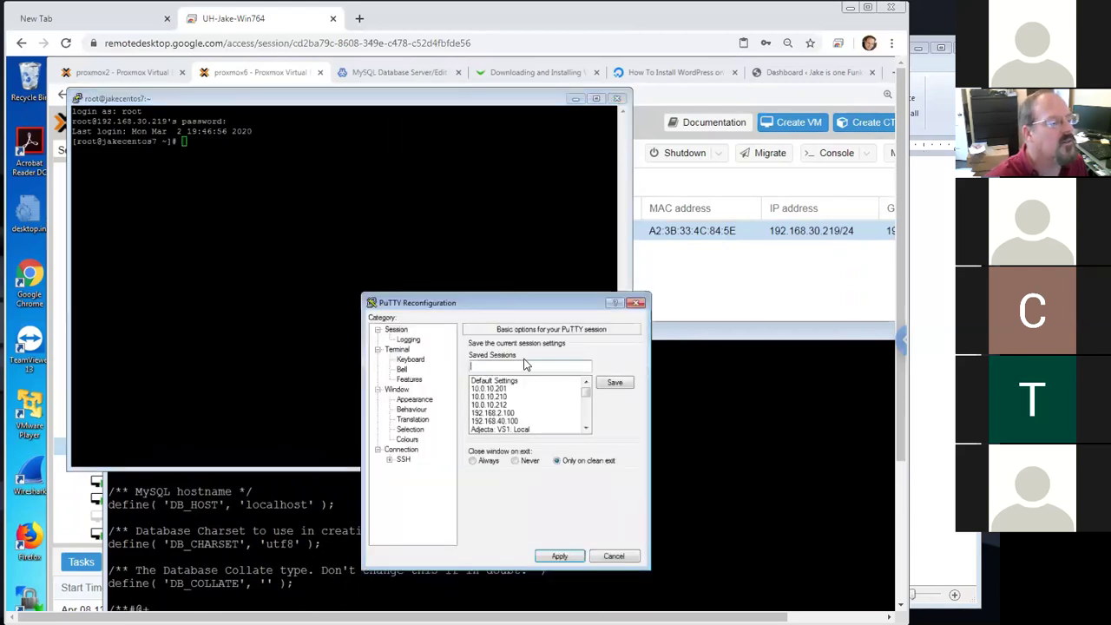
click(416, 400)
click(608, 418)
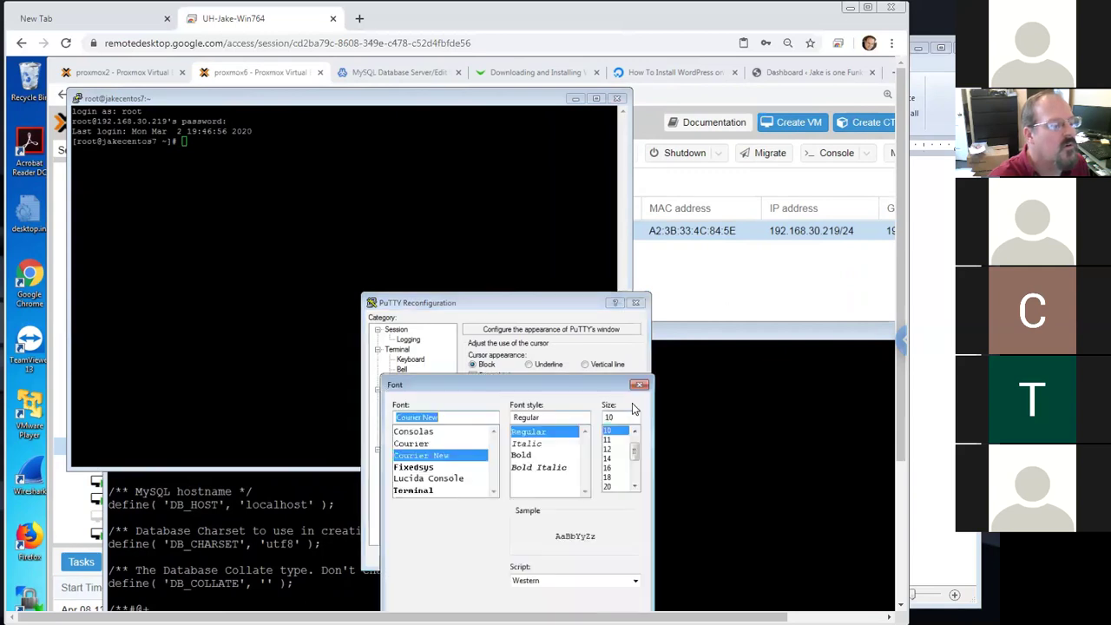
click(612, 459)
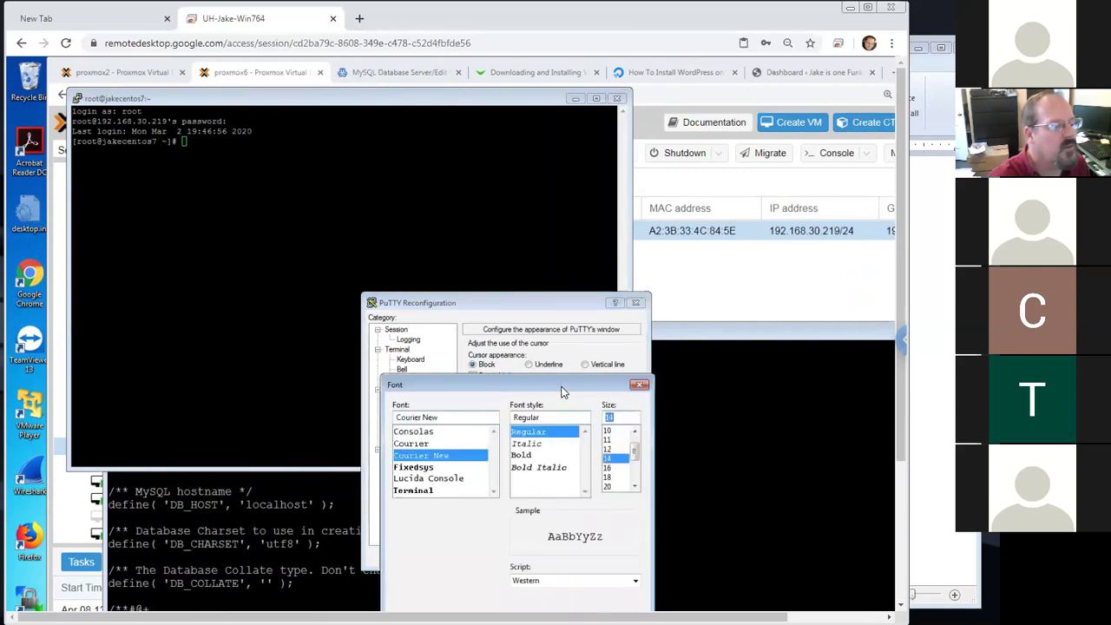
click(561, 581)
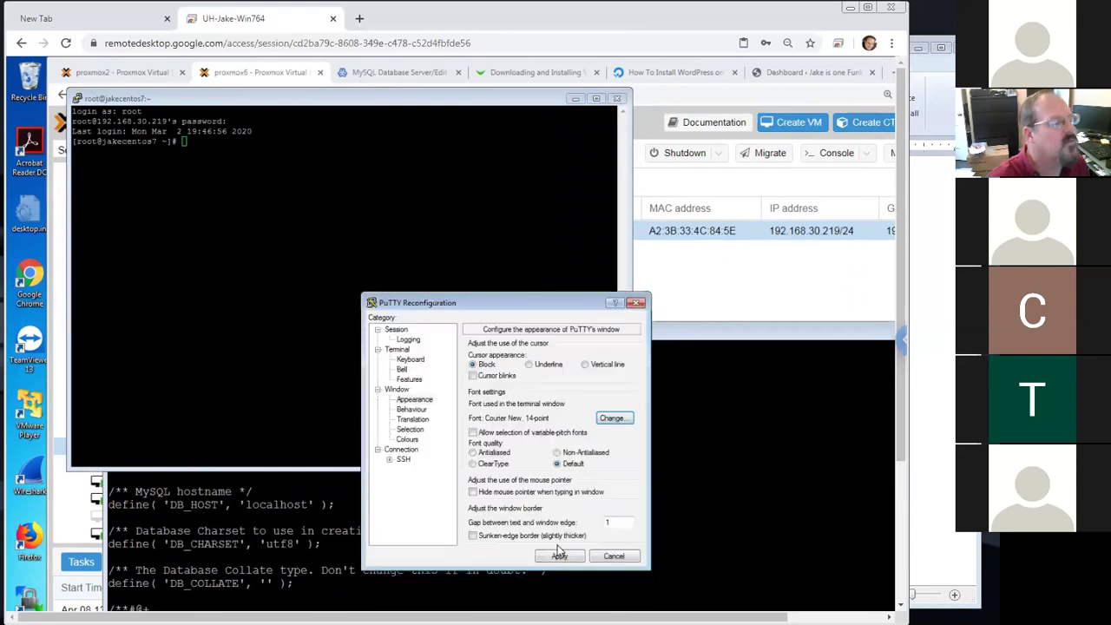
click(560, 557)
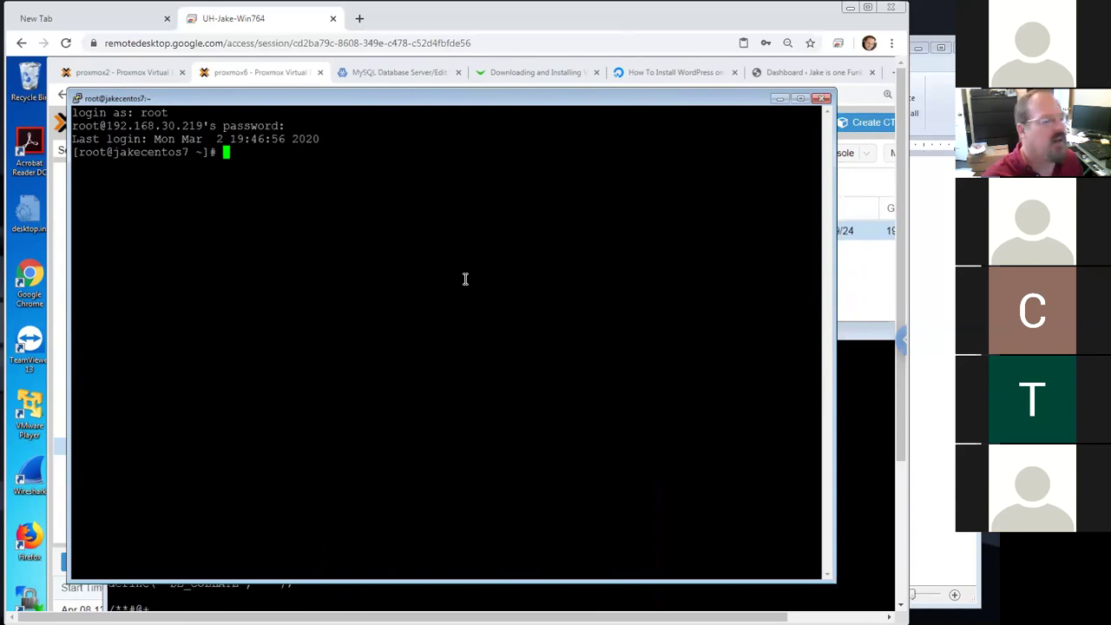
Run ip address, then filter it with grep 192.168 to show 192.168.30.219
text(ip addres)
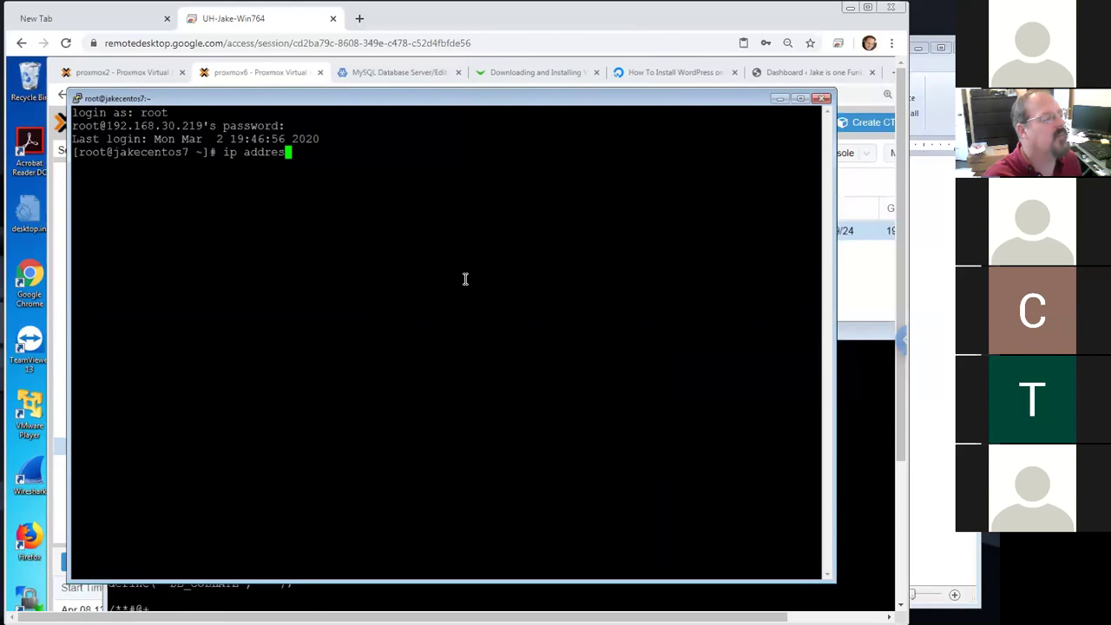
text(s)
key(Return)
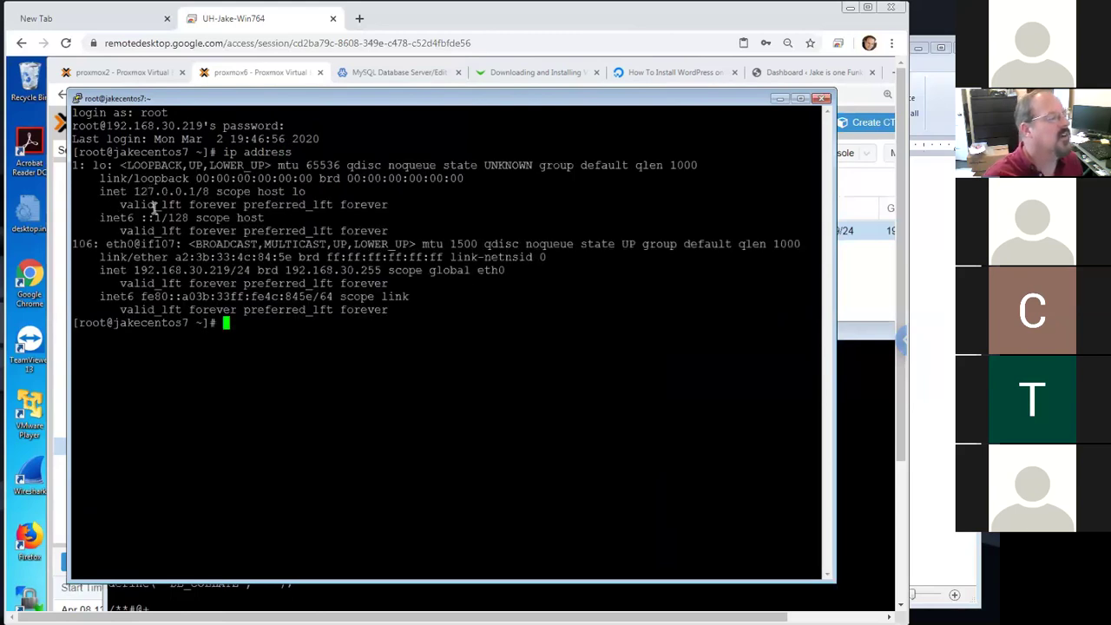
key(Up)
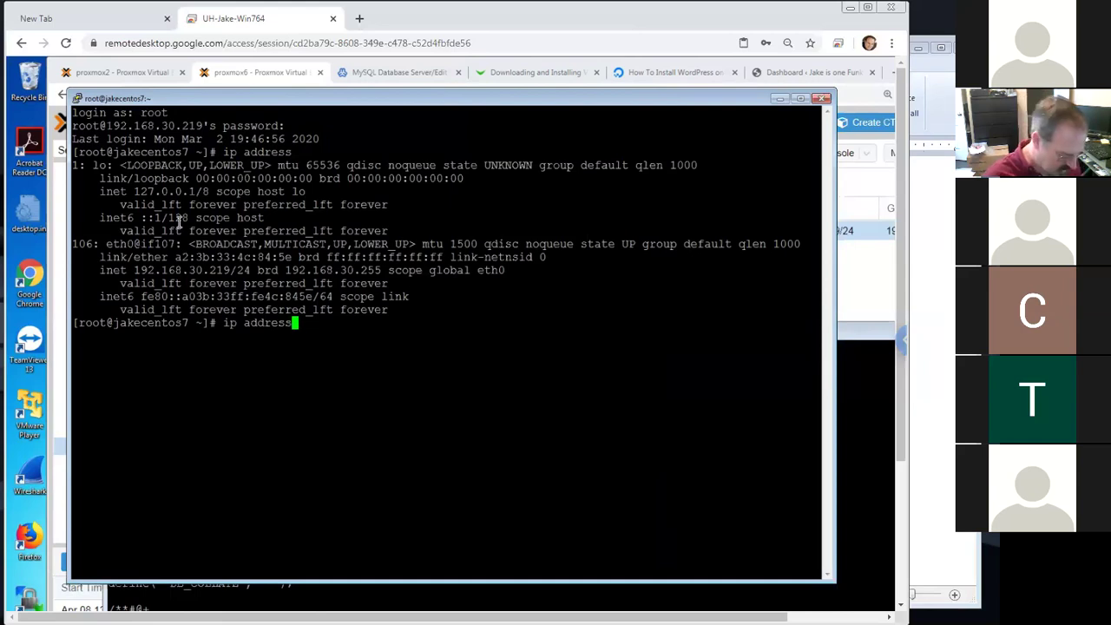
text(| )
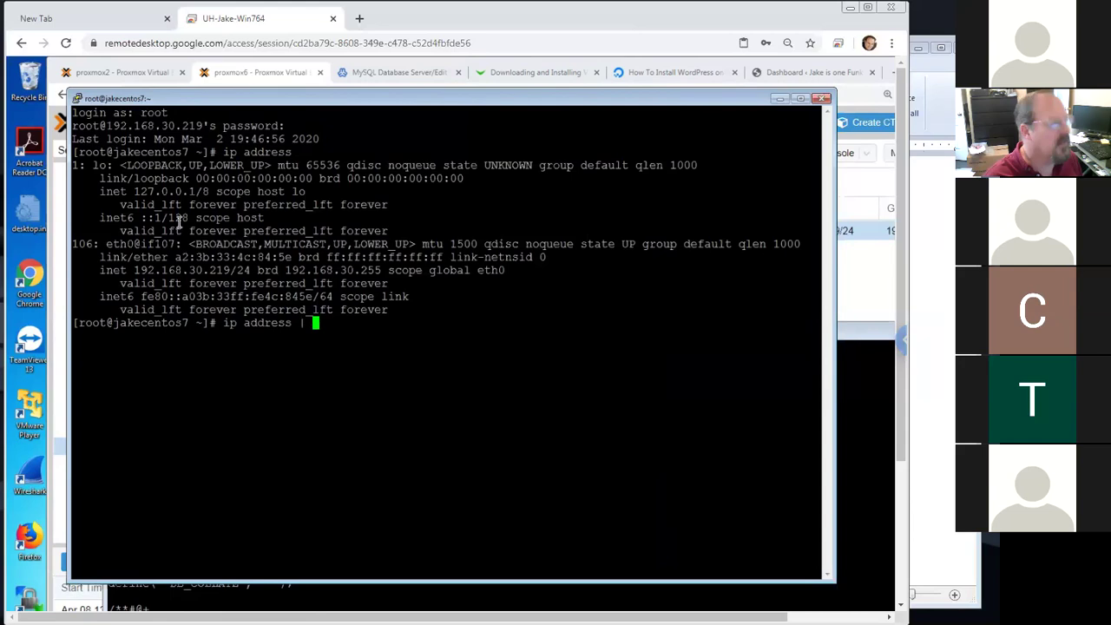
text(192.168)
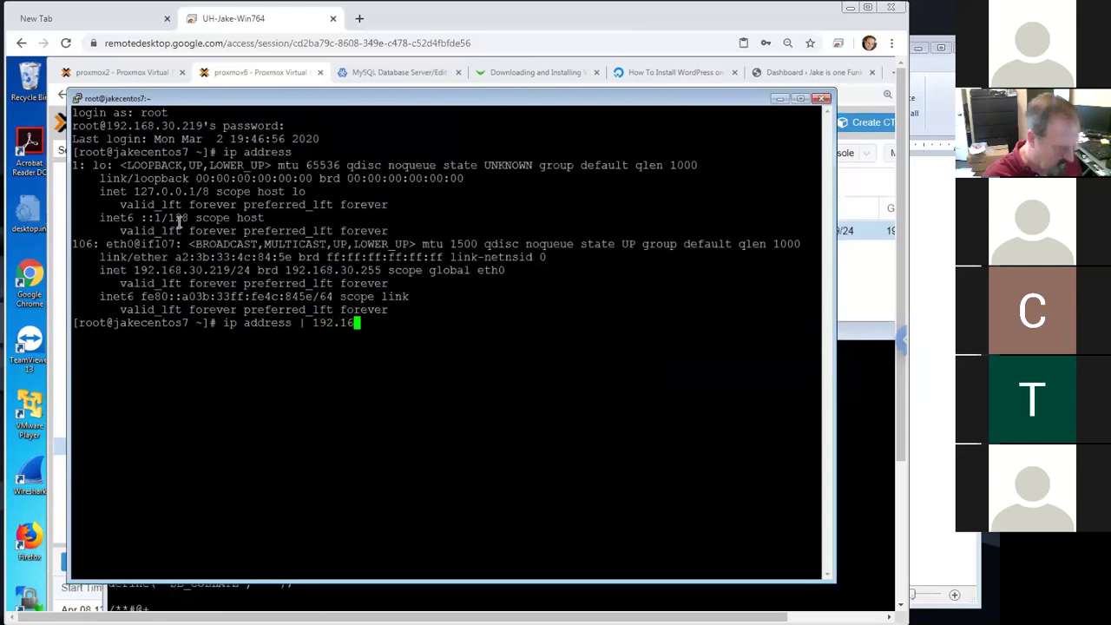
key(Left)
key(Left)
key(Left)
key(Left)
key(Left)
key(Left)
key(Left)
text(grep)
key(Return)
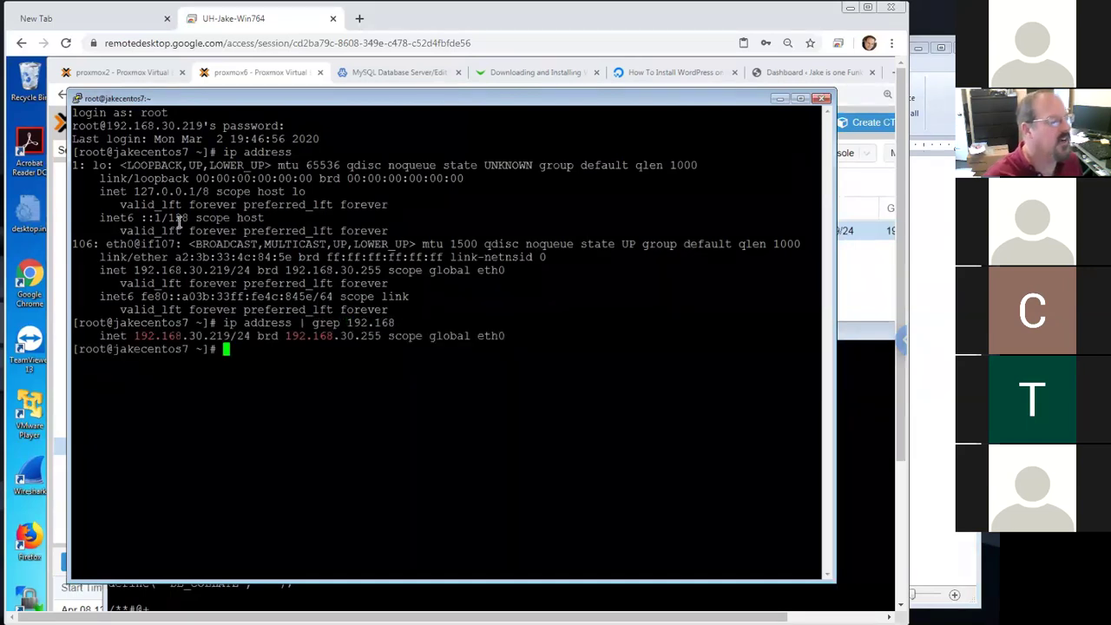
drag(100, 337, 175, 336)
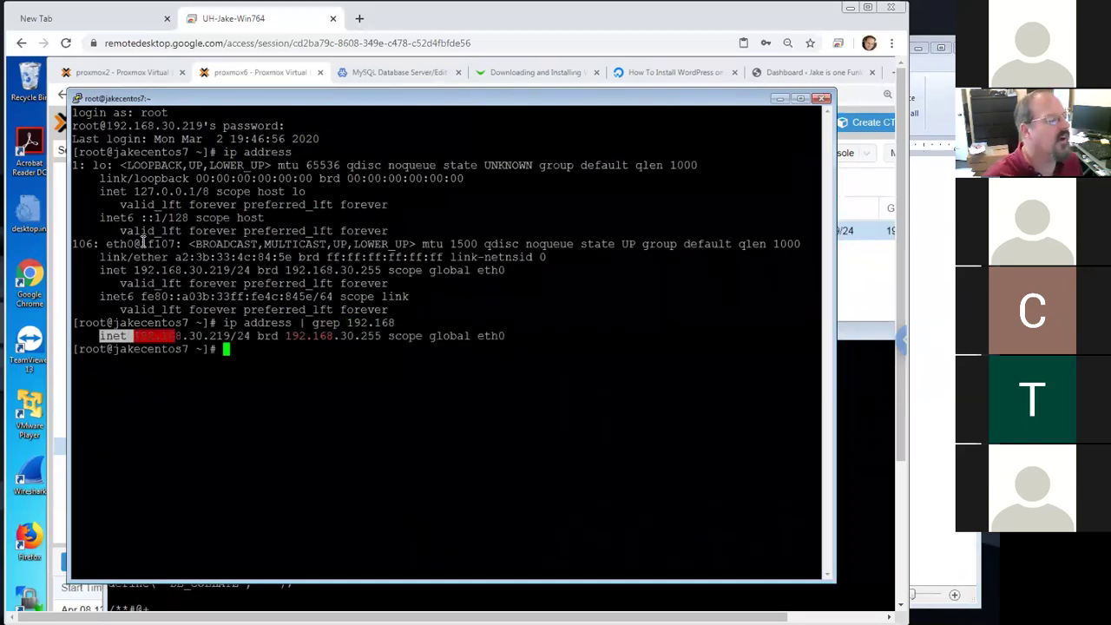
drag(105, 243, 243, 299)
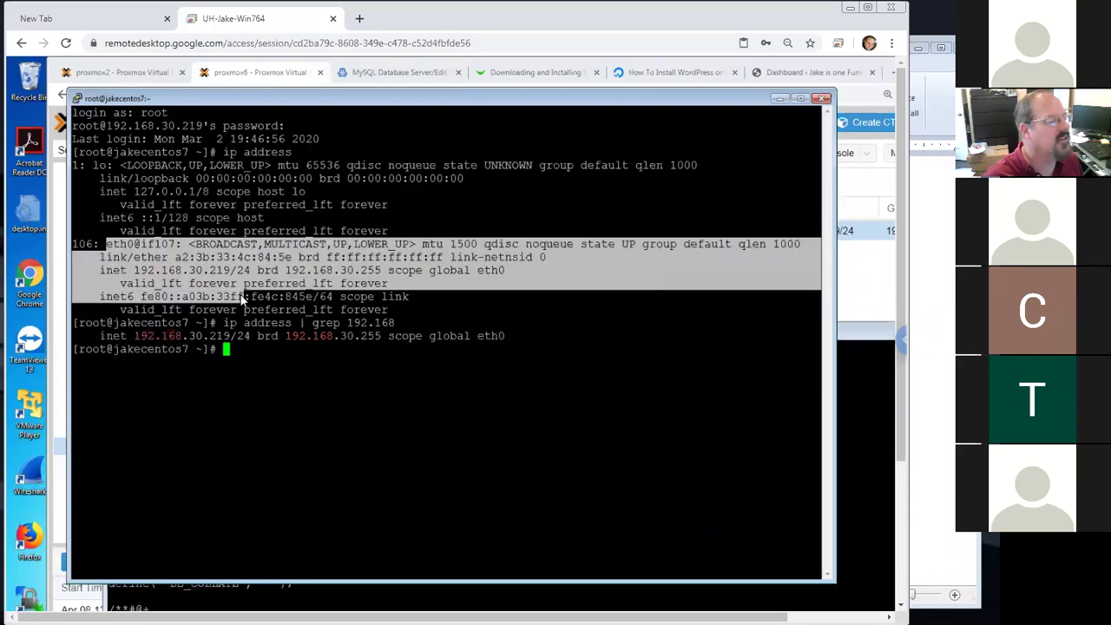
click(123, 275)
drag(108, 271, 235, 273)
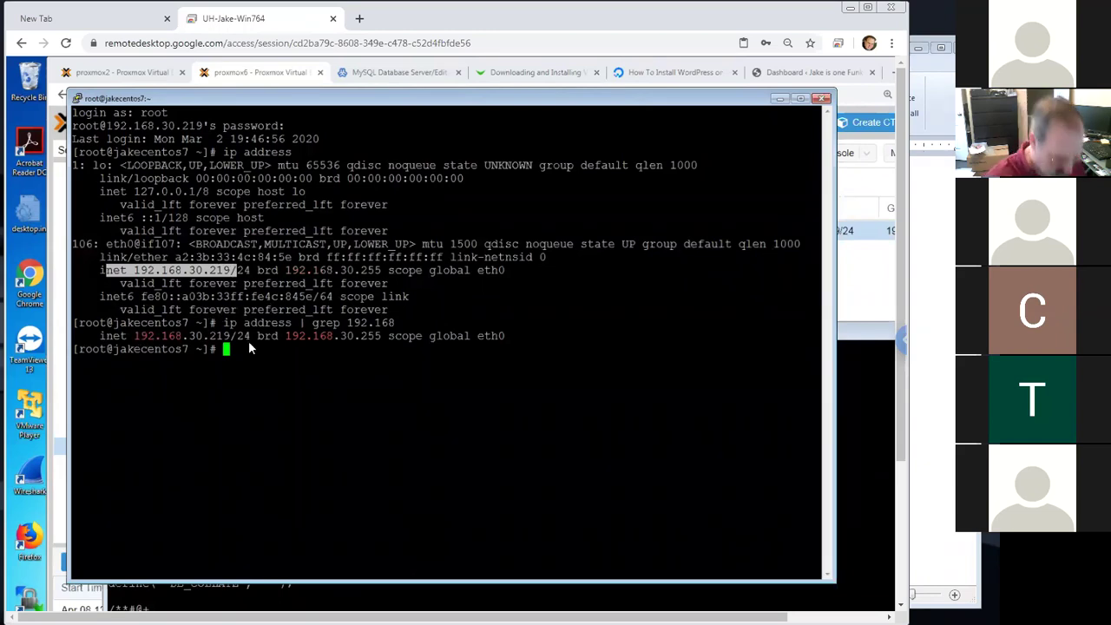
Rerun the address lookup filtered with grep inet to list only inet lines
key(Up)
key(BackSpace)
key(BackSpace)
key(BackSpace)
key(BackSpace)
key(BackSpace)
key(BackSpace)
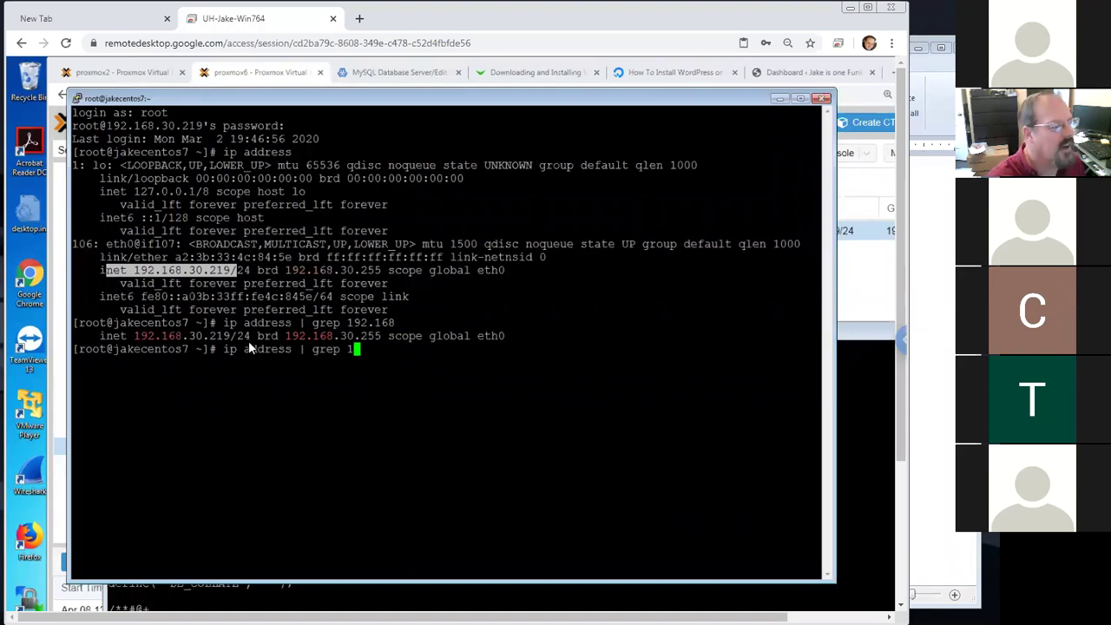
key(BackSpace)
text(iet)
key(BackSpace)
key(BackSpace)
text(net)
key(Return)
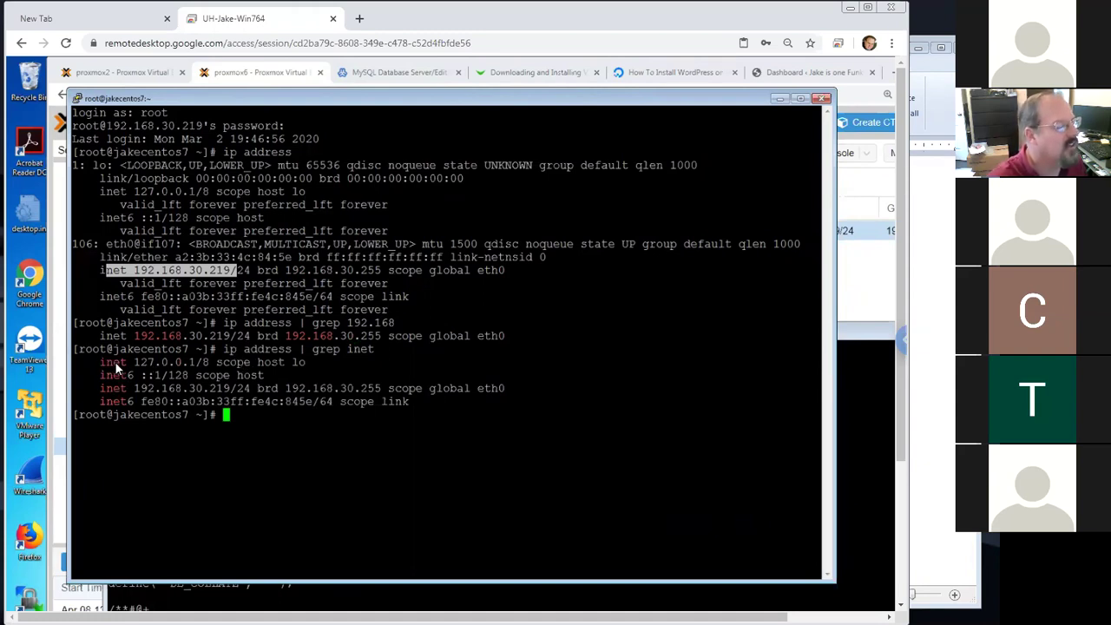
drag(134, 388, 230, 392)
click(334, 370)
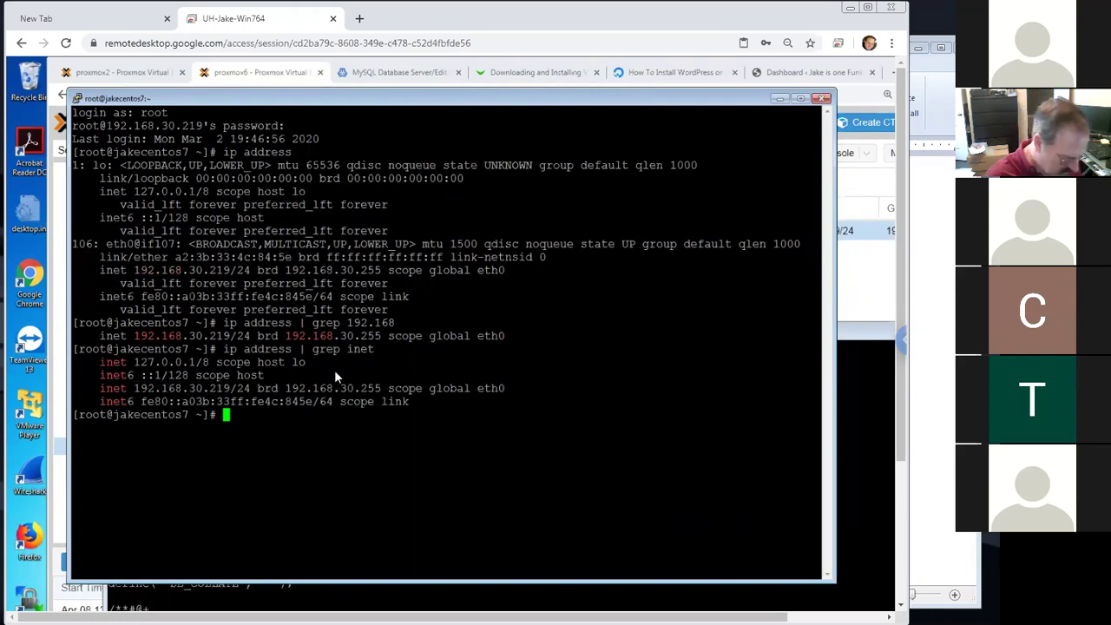
Ping 8.8.8.8 and google.com (172.217.14.174), stopping each with Ctrl+C
text(ping 8.8.8.8)
key(Return)
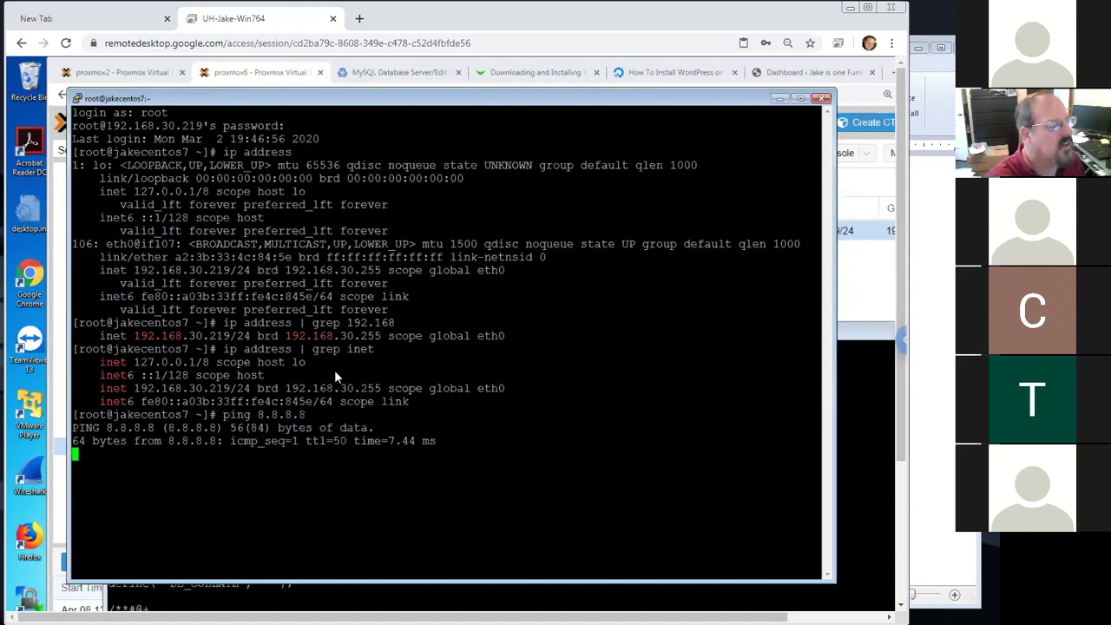
key(ctrl+c)
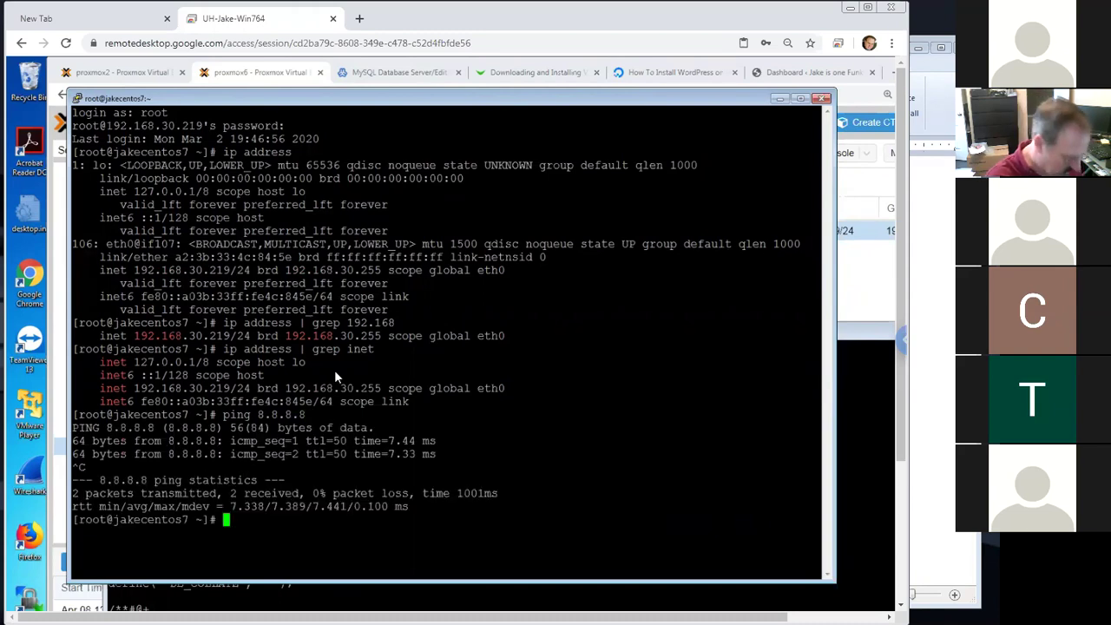
text(ping google.com)
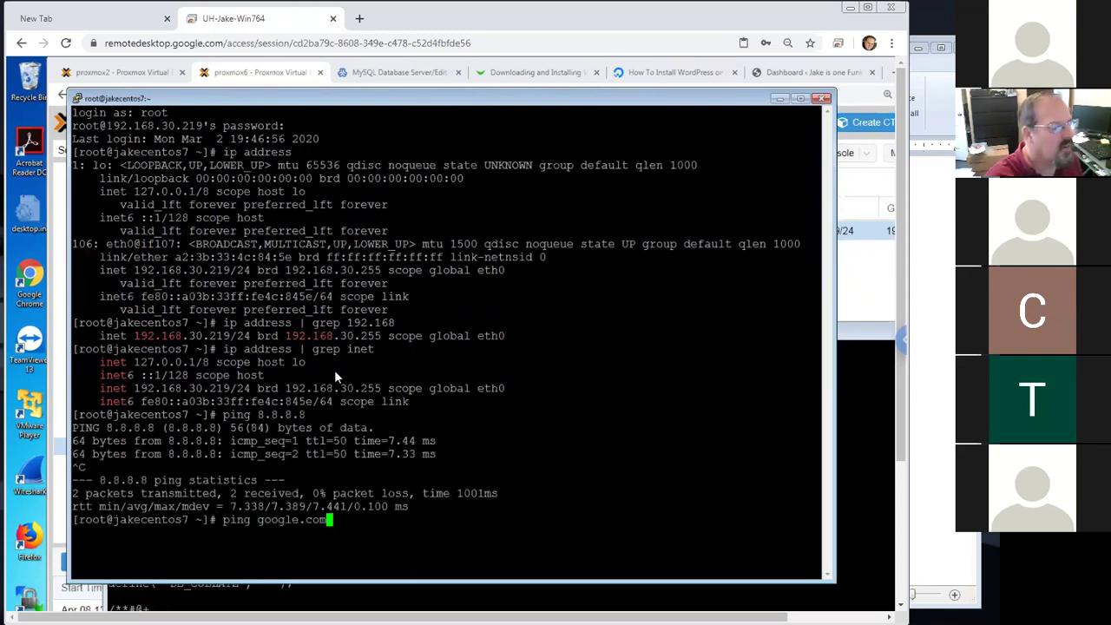
key(Return)
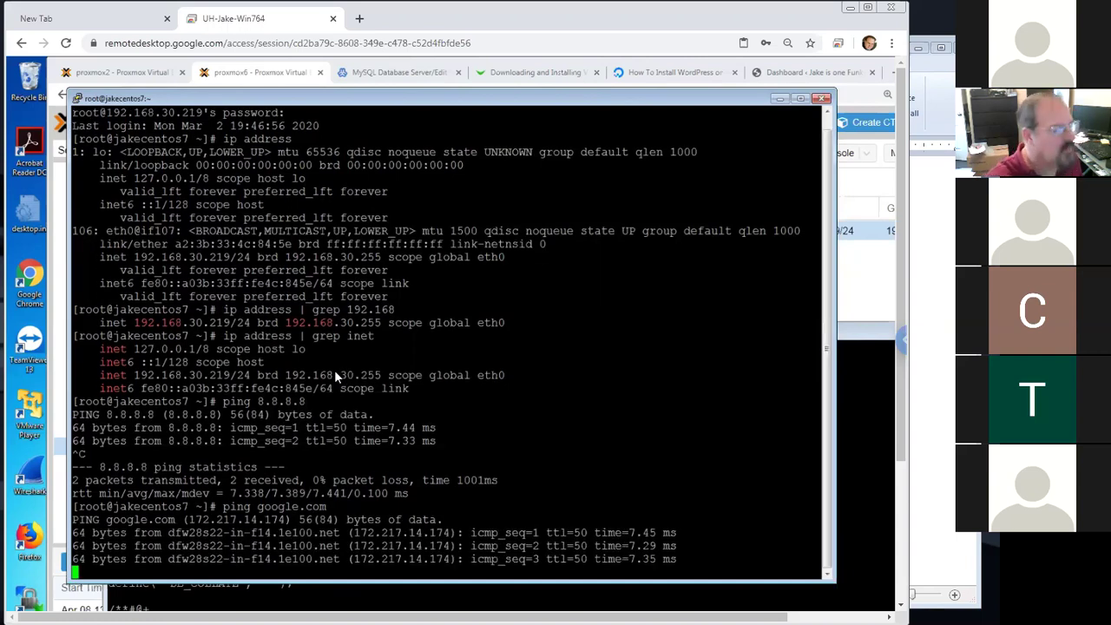
key(ctrl+c)
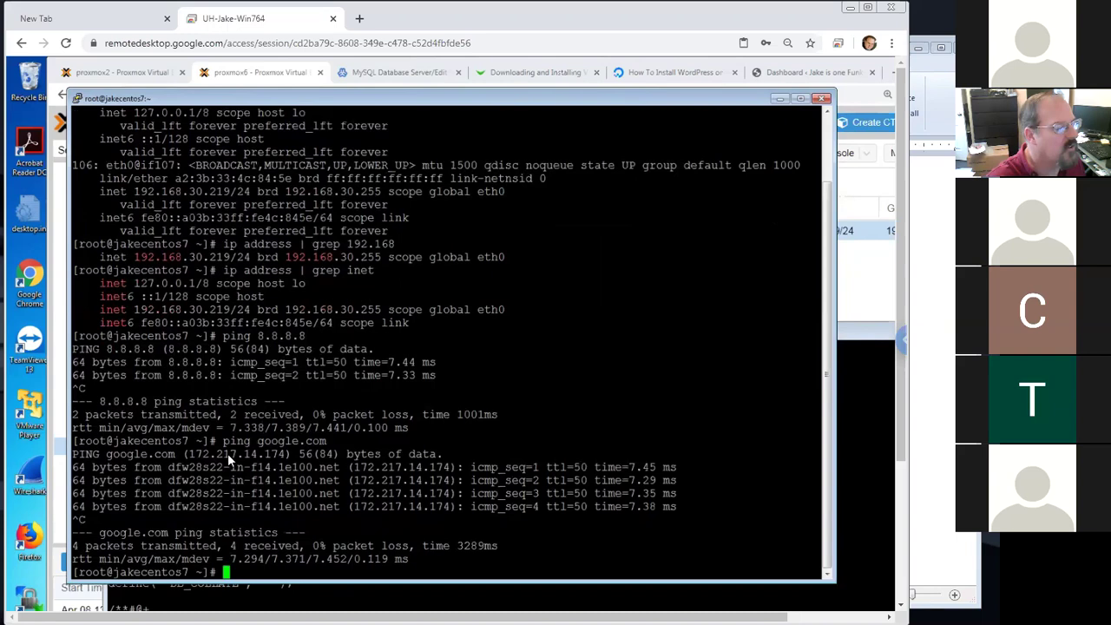
drag(188, 453, 276, 451)
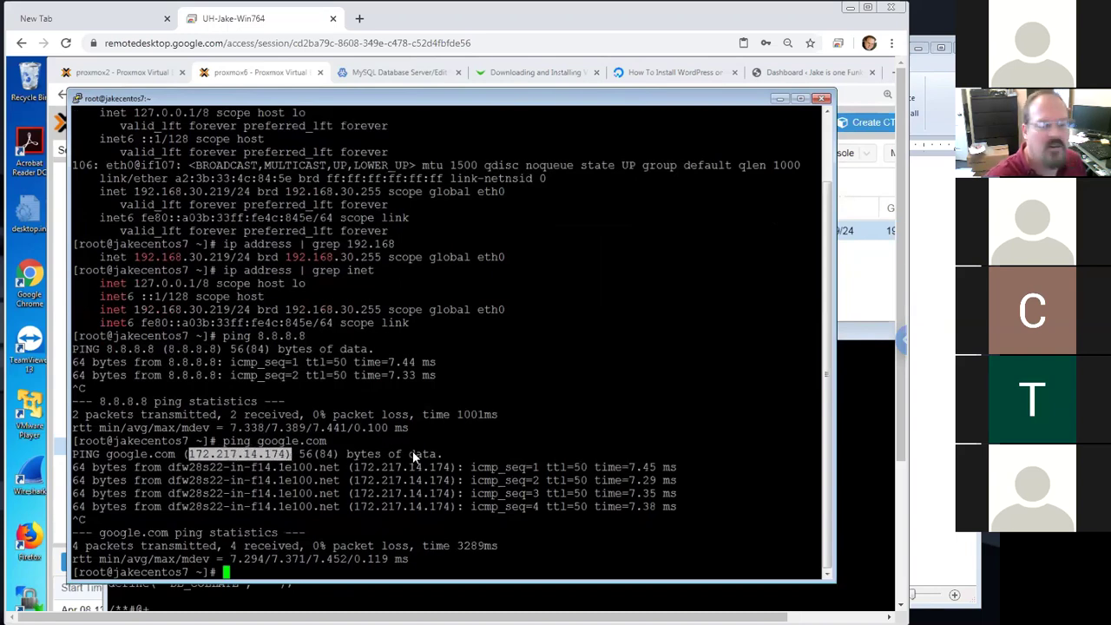
click(412, 451)
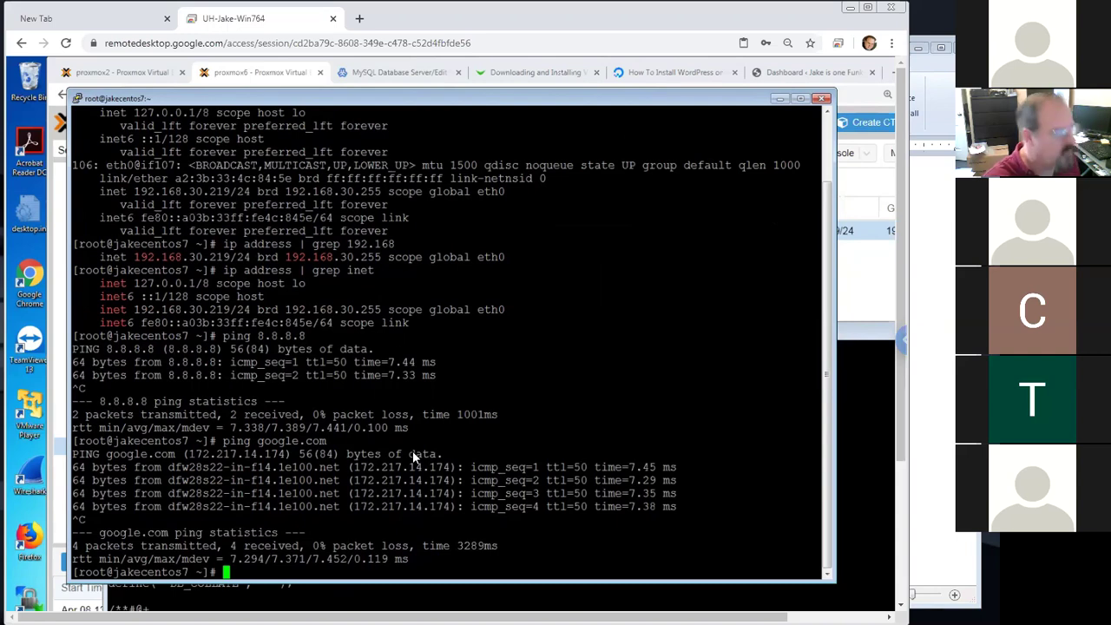
Run ps awux to list all running processes
text(ps awux)
key(BackSpace)
key(BackSpace)
key(BackSpace)
key(BackSpace)
key(BackSpace)
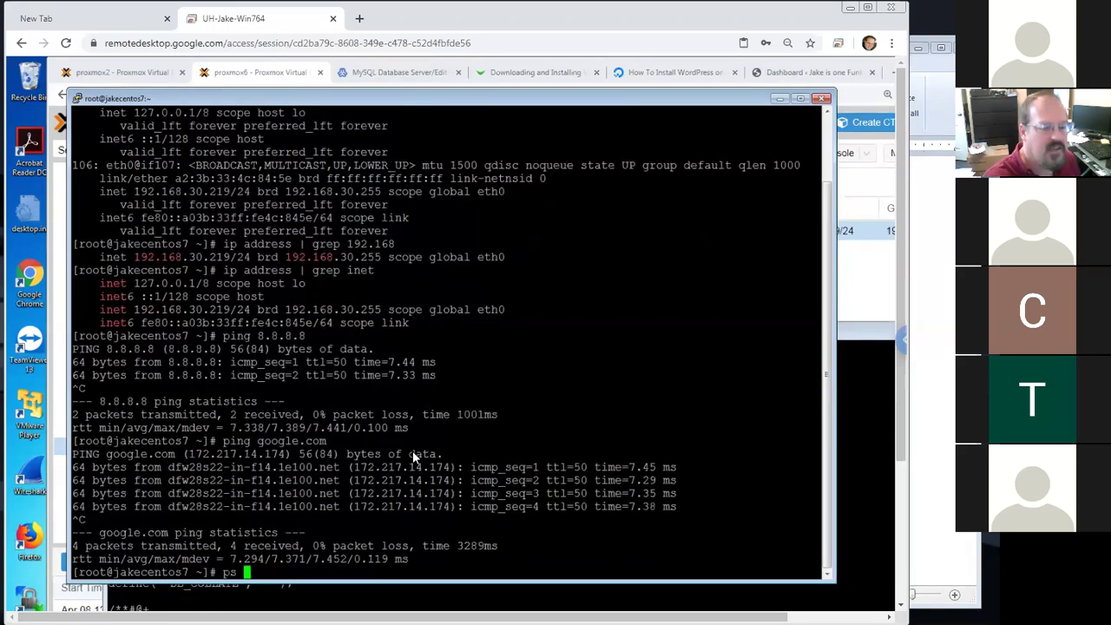
text(waux)
key(BackSpace)
key(BackSpace)
key(BackSpace)
key(BackSpace)
text(uax)
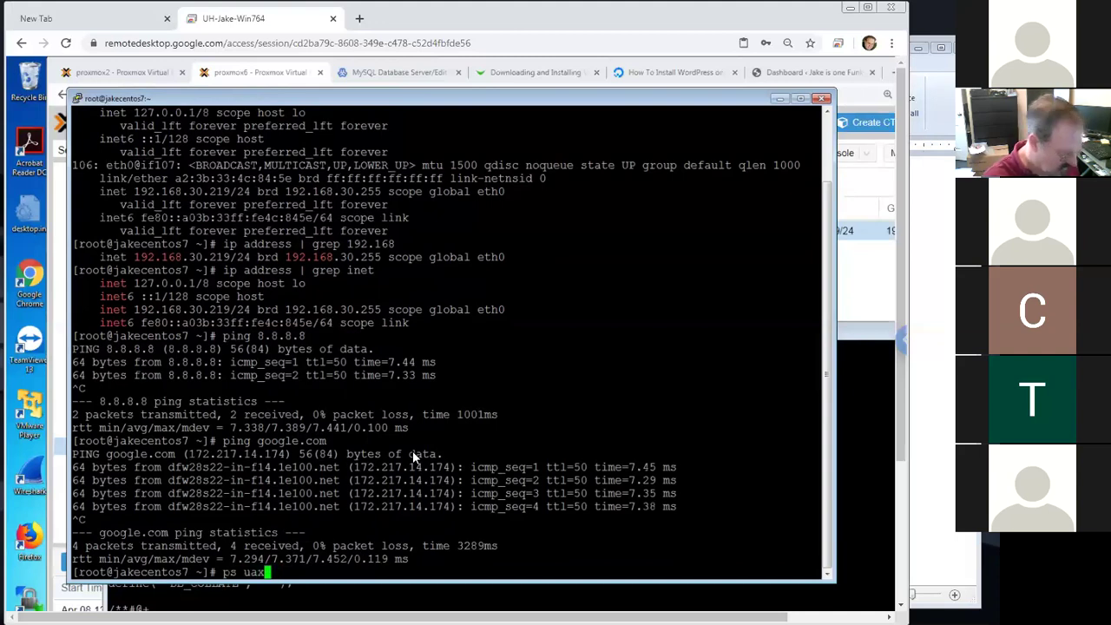
key(BackSpace)
key(BackSpace)
key(BackSpace)
text(a)
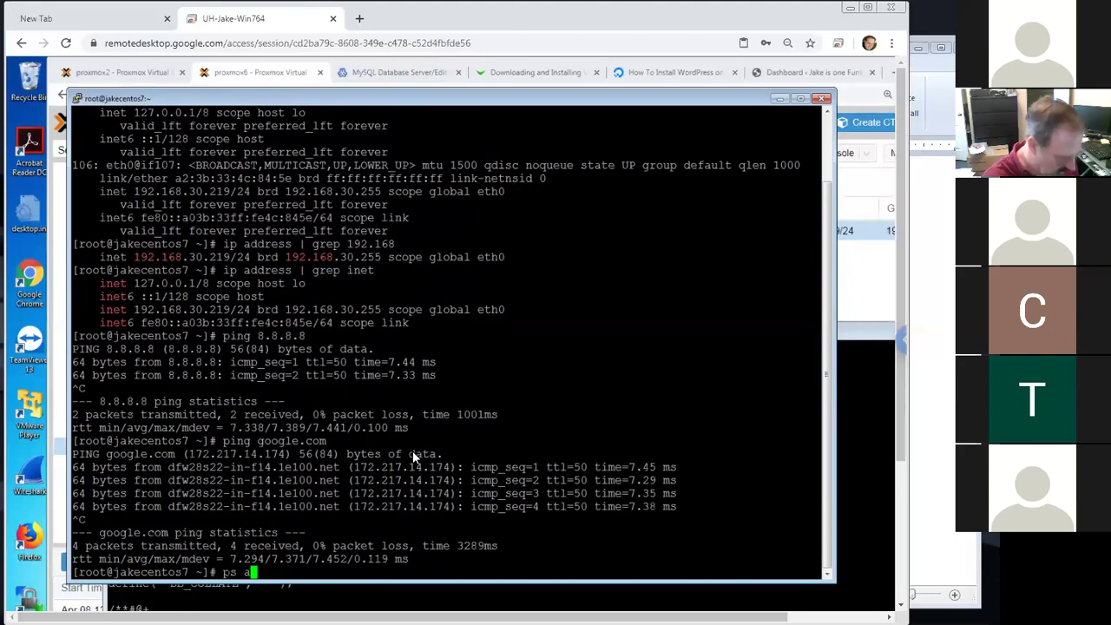
text(uwx)
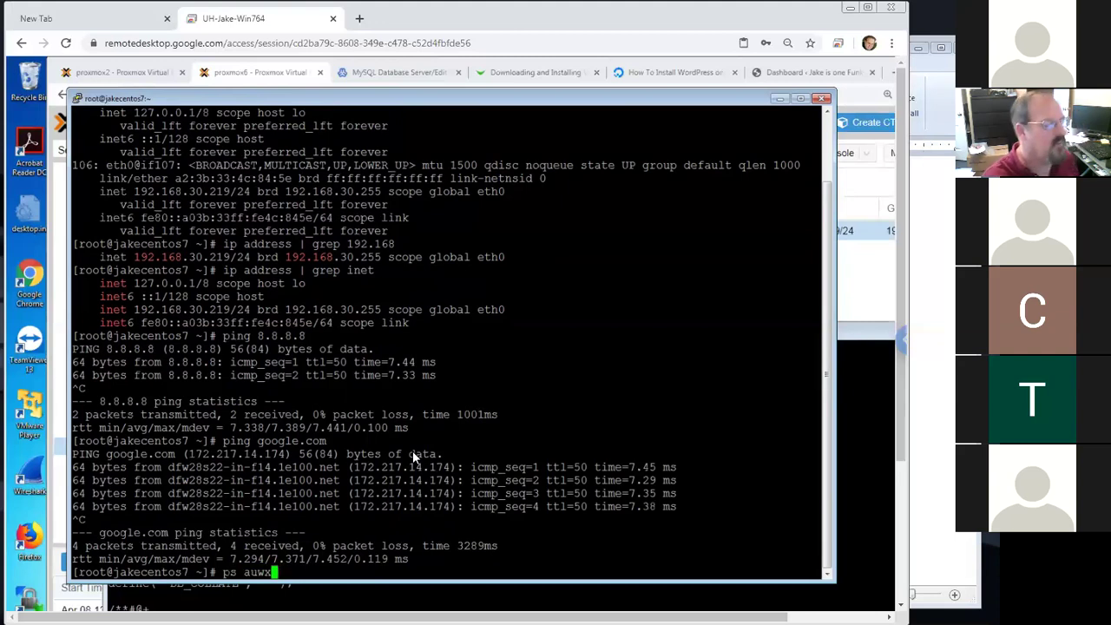
key(BackSpace)
key(BackSpace)
key(BackSpace)
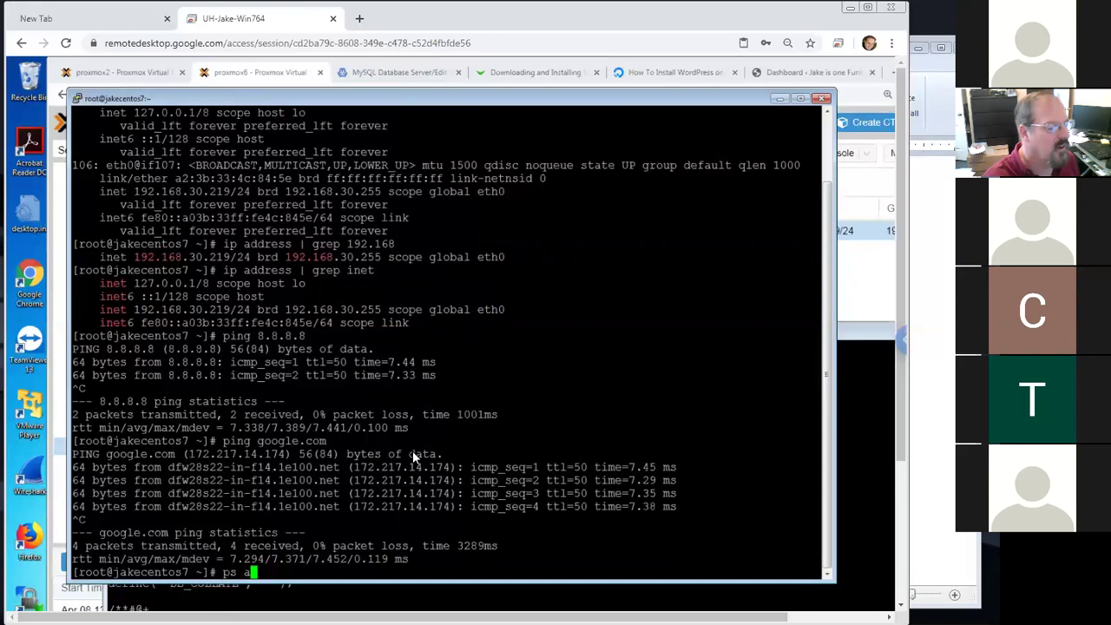
text(wux)
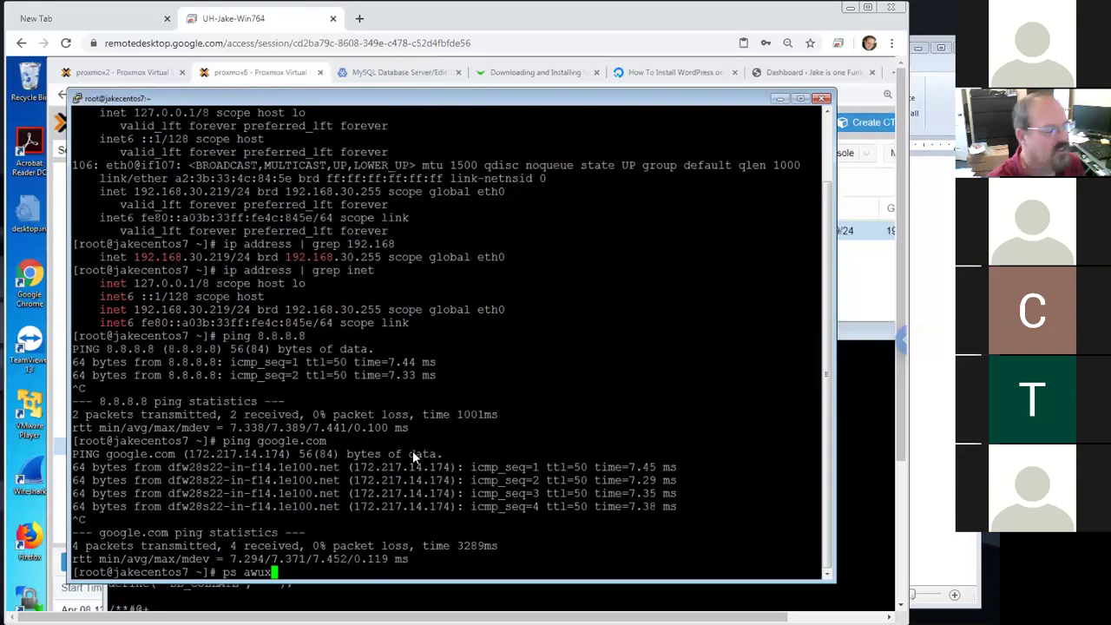
key(Return)
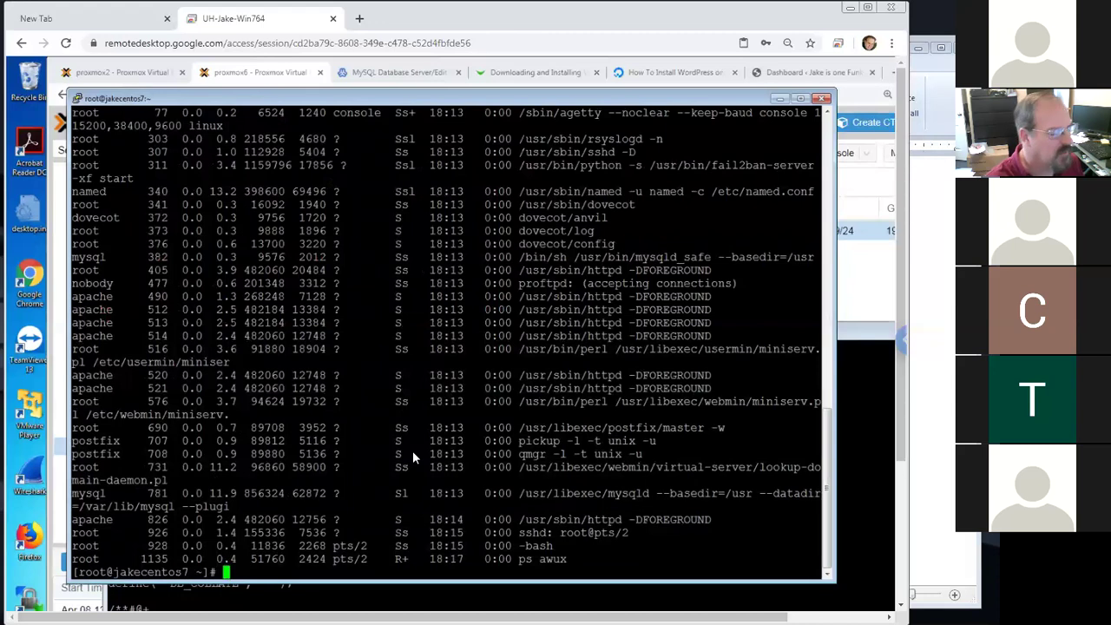
Filter the process list with grep mini to show the Webmin and Usermin miniserv processes
key(Up)
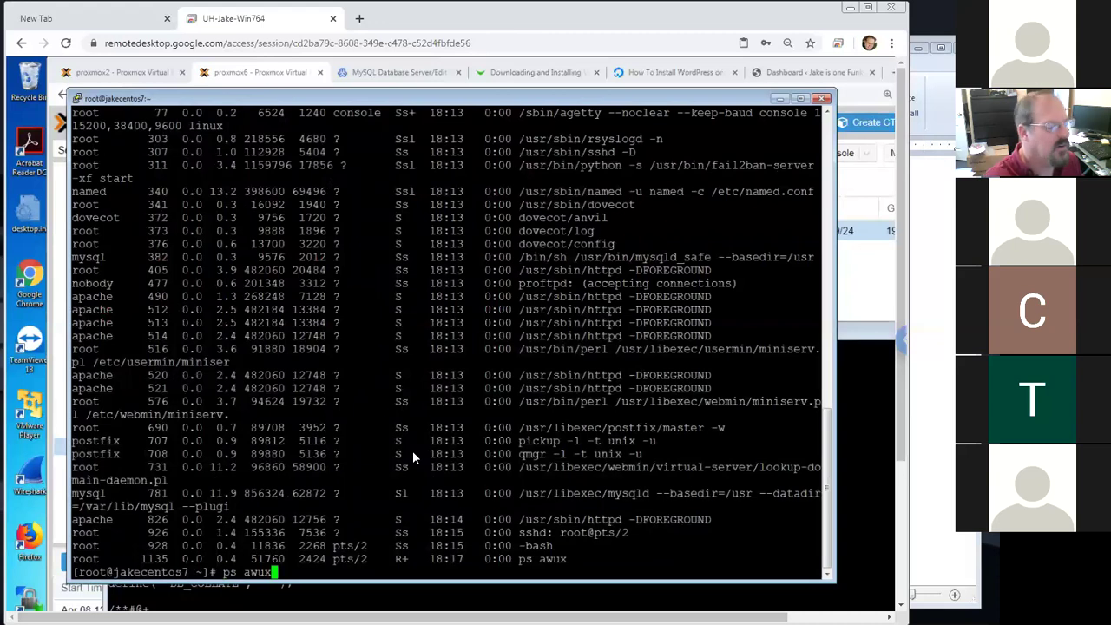
text(| grep)
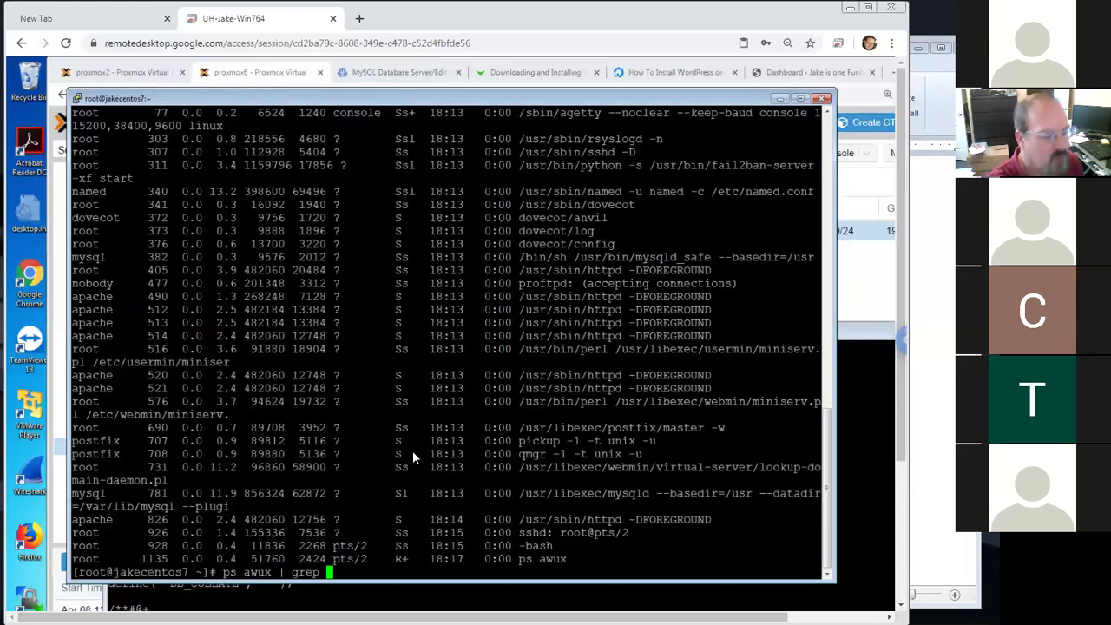
text(mini)
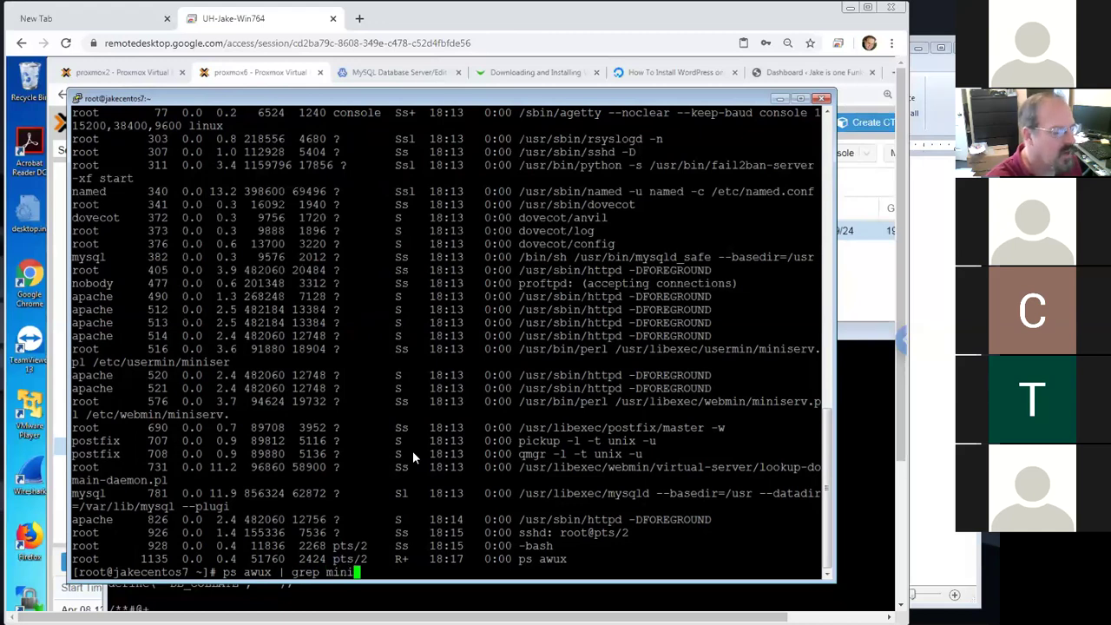
key(Return)
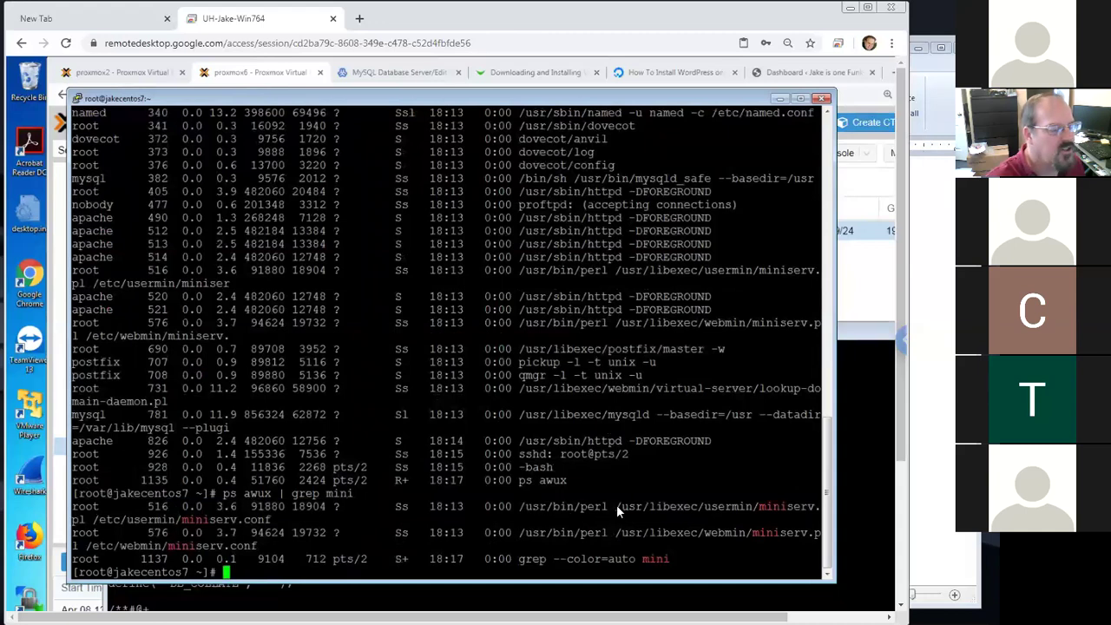
drag(553, 506, 739, 506)
drag(677, 533, 718, 534)
drag(560, 535, 751, 535)
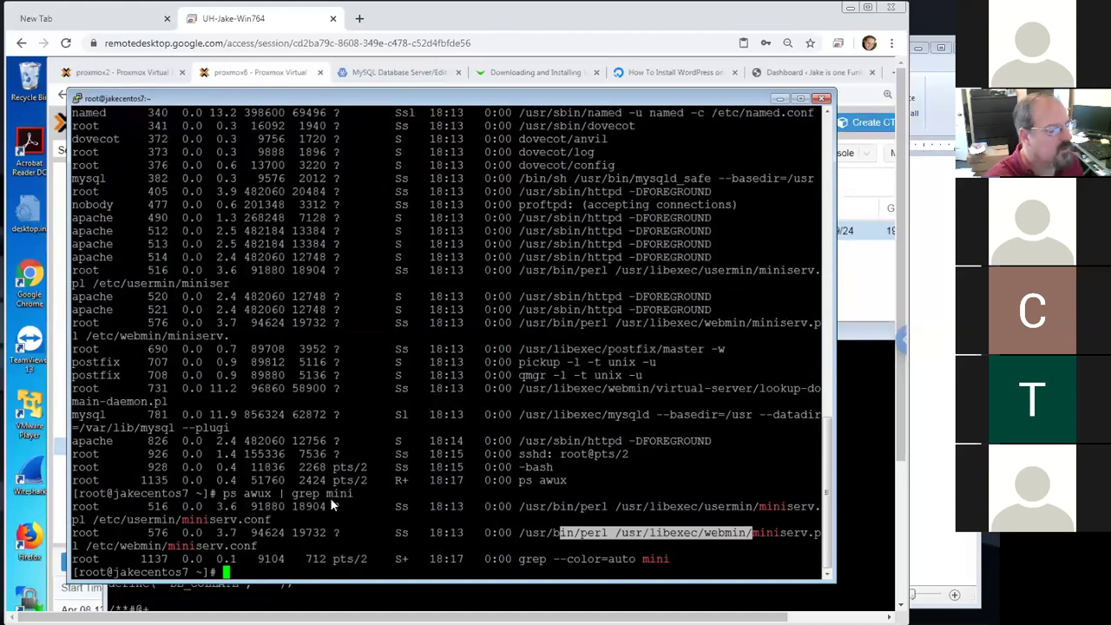
View /etc/hosts with less, then return to the Virtualmin download page in Chrome
text(less /etc/hosts)
key(Return)
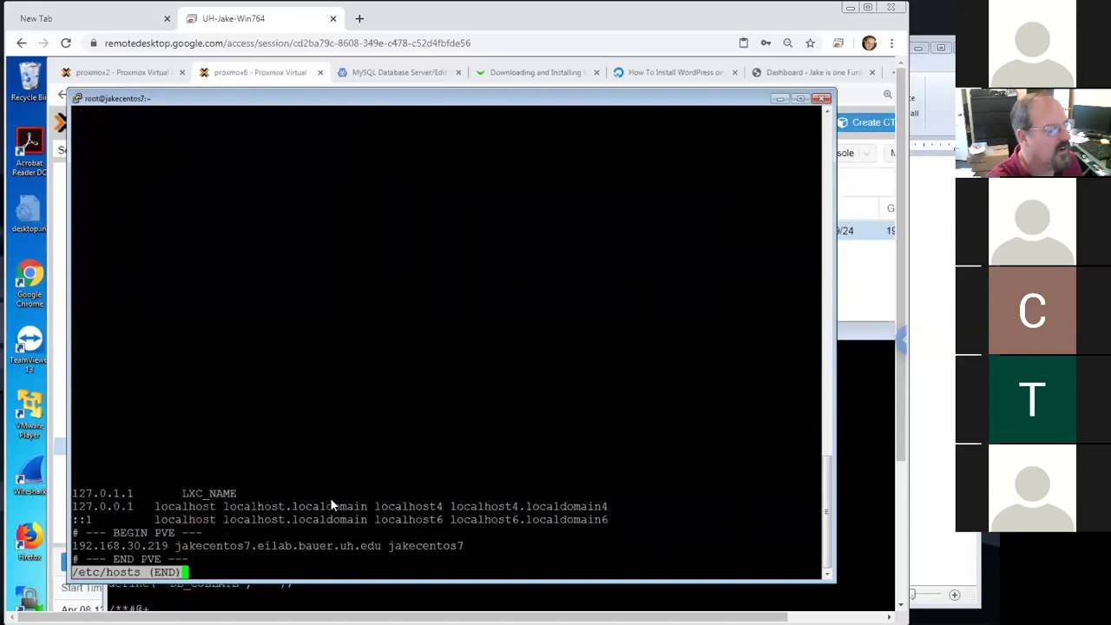
key(q)
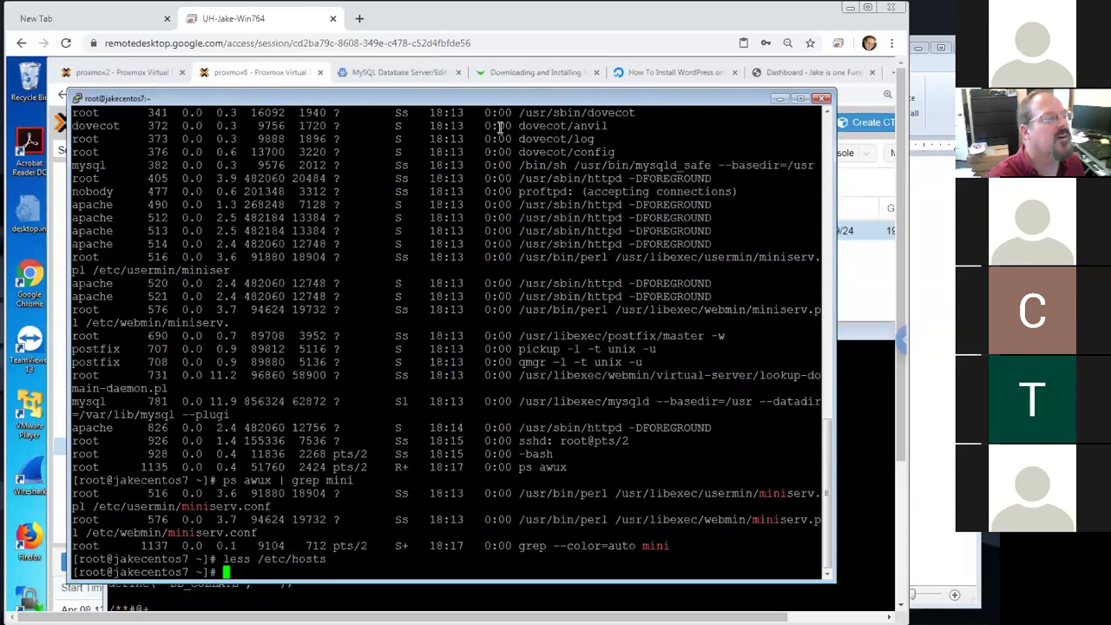
click(534, 72)
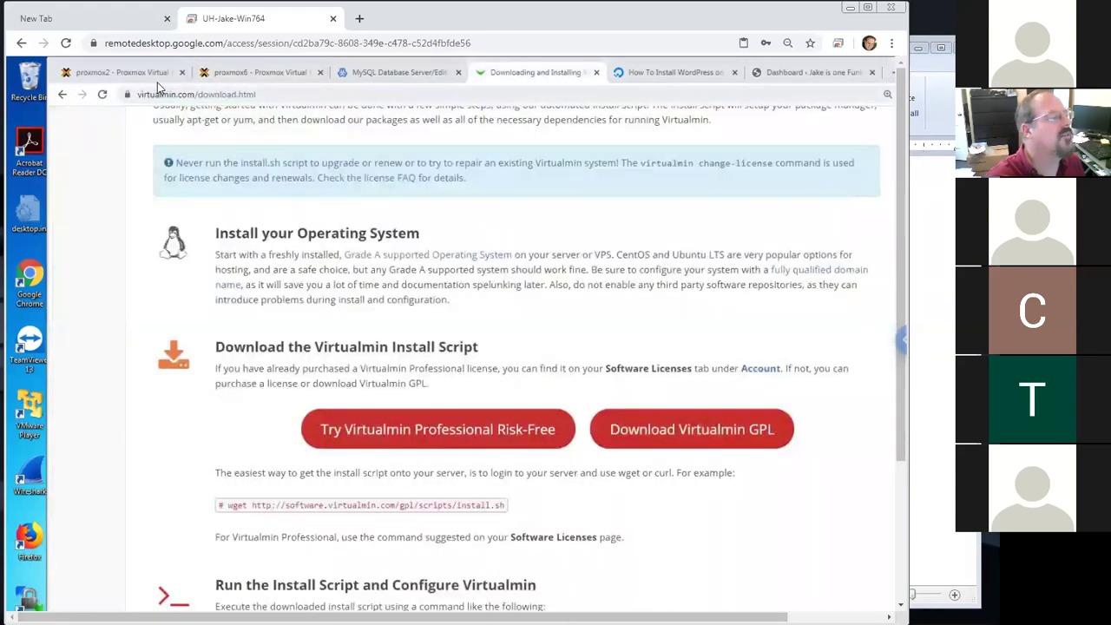
Go to the MySQL Edit User tab and log out of Webmin from the sidebar
click(230, 76)
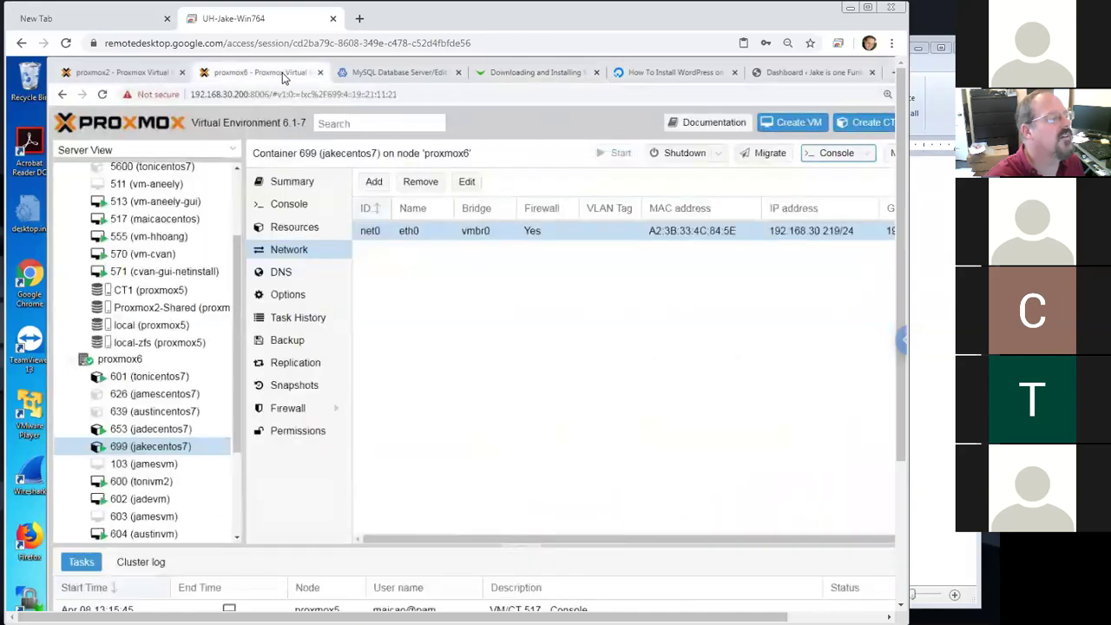
key(ctrl+Tab)
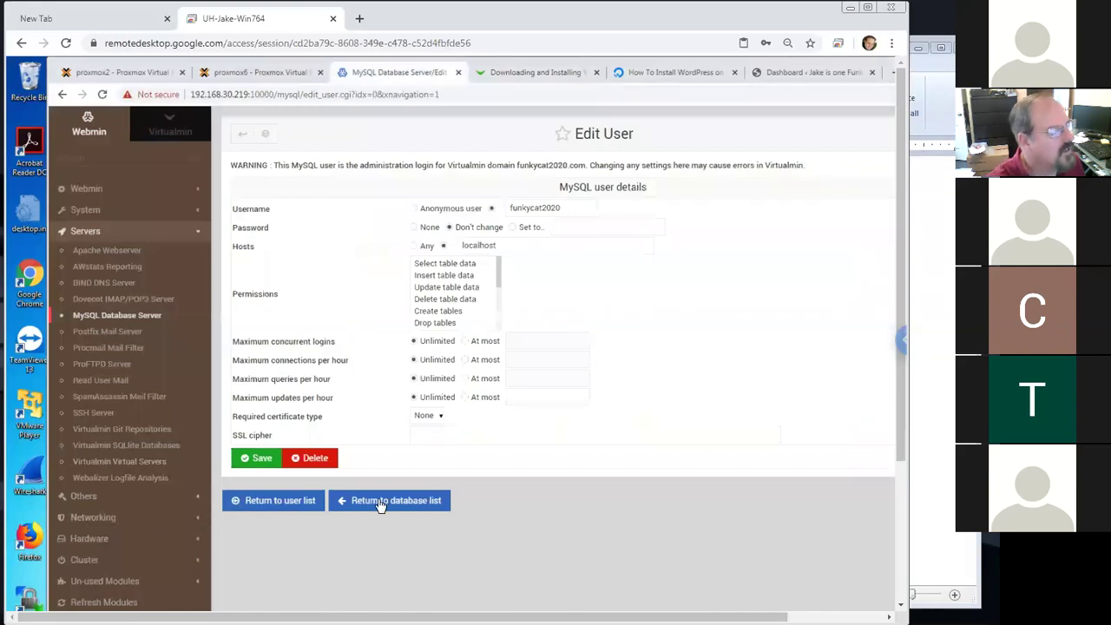
drag(900, 432, 905, 605)
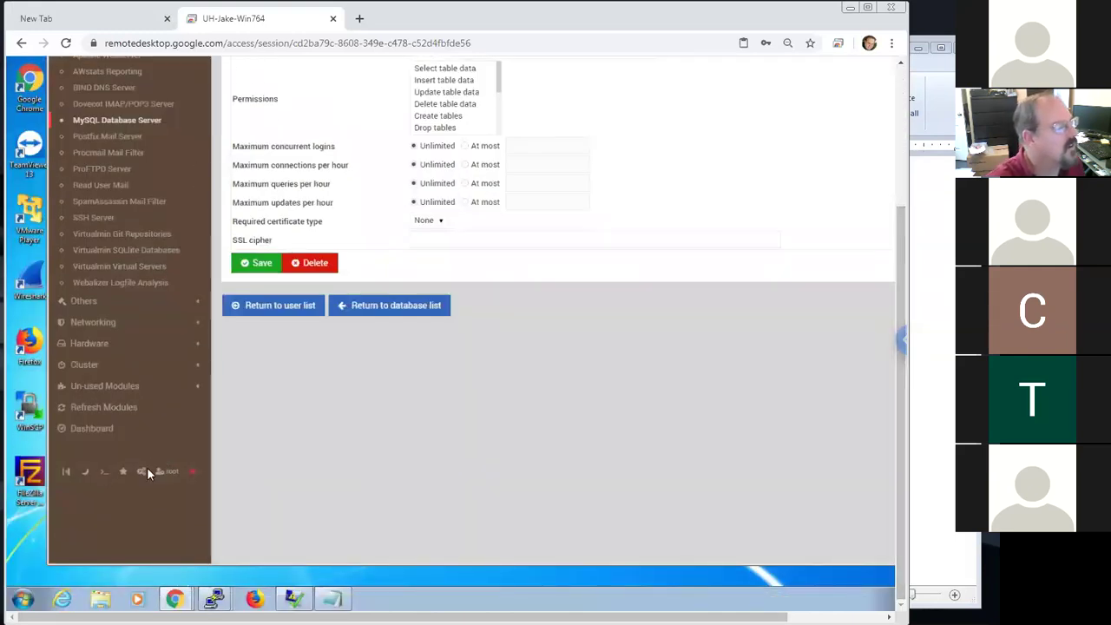
click(193, 476)
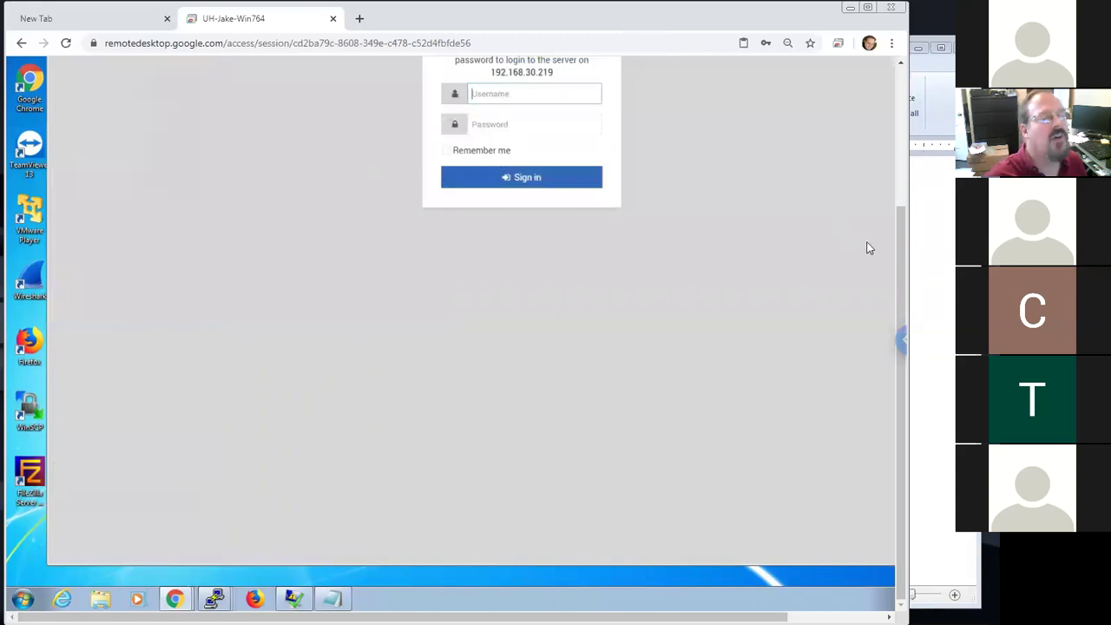
drag(897, 216, 897, 104)
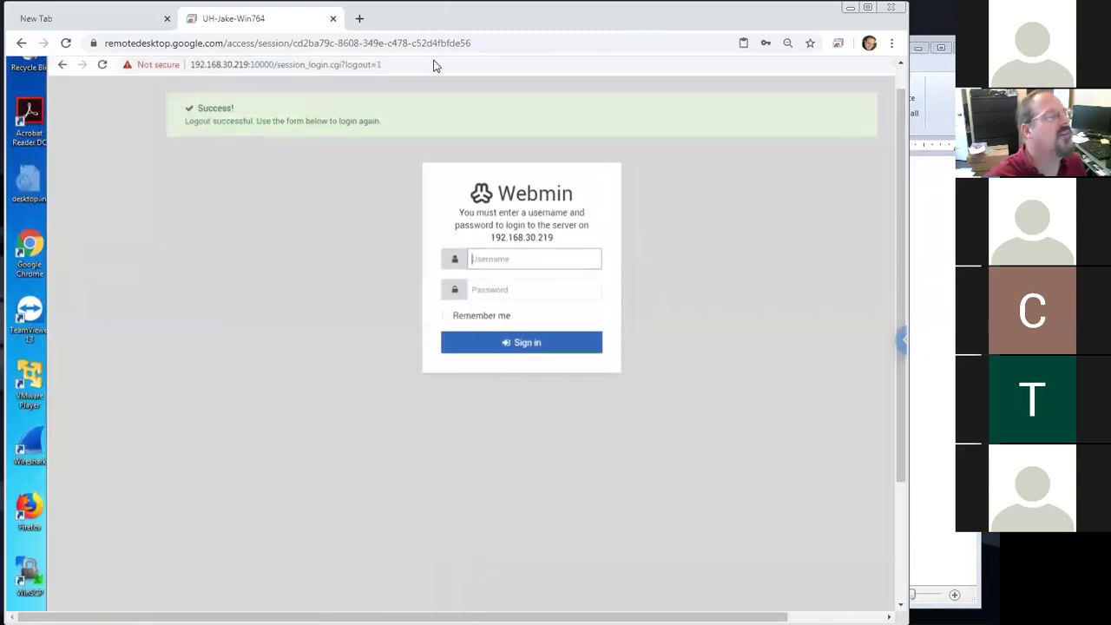
click(234, 65)
click(264, 64)
drag(408, 65, 301, 76)
text(https)
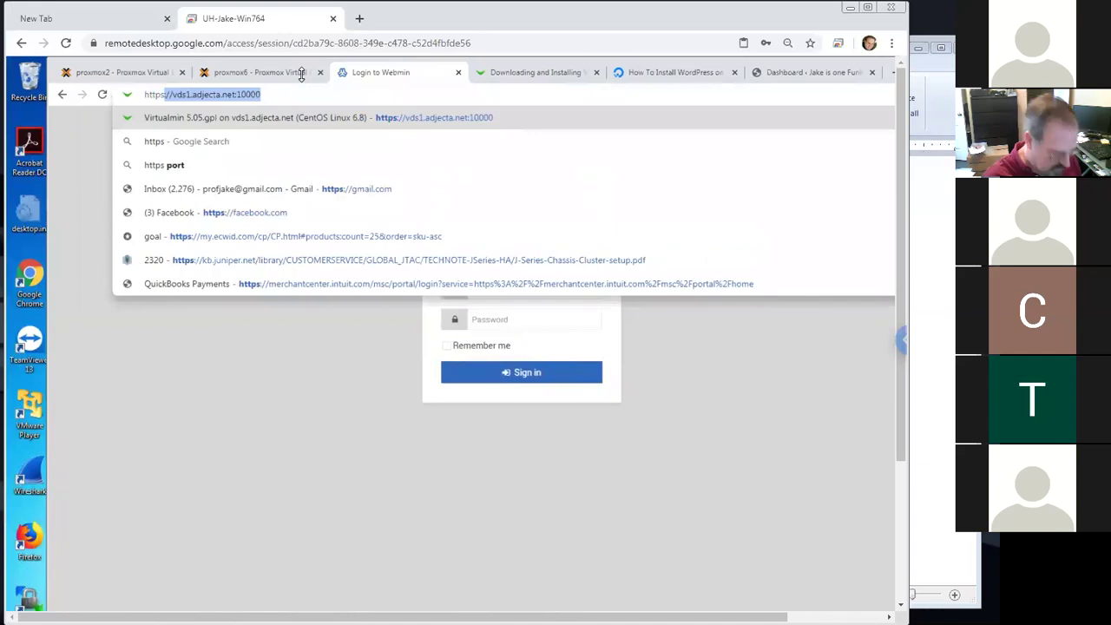
text(://)
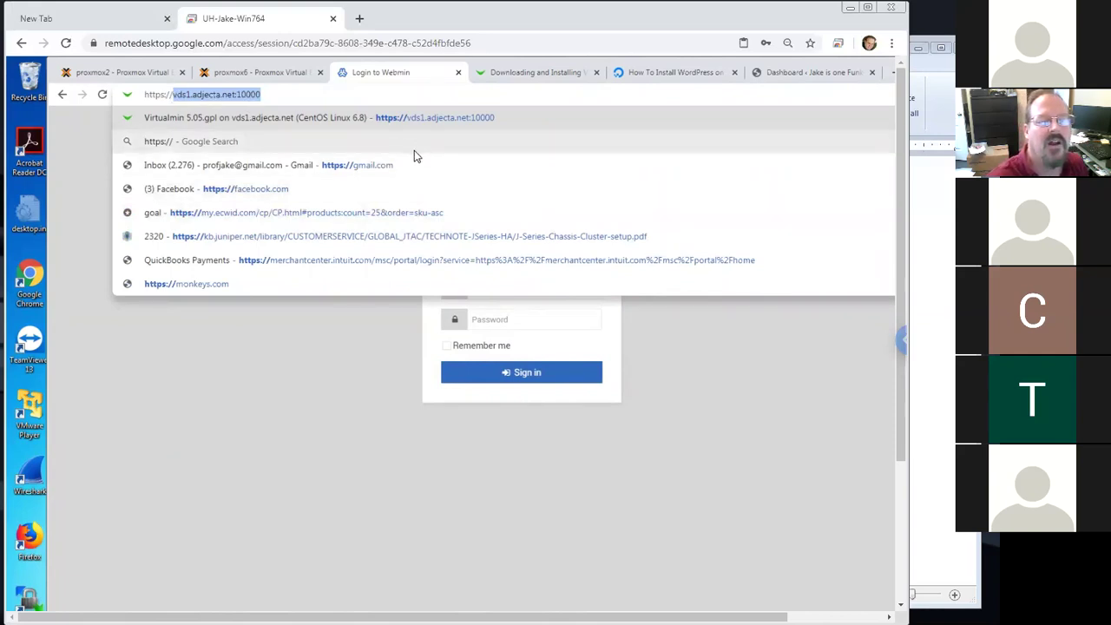
drag(173, 93, 269, 94)
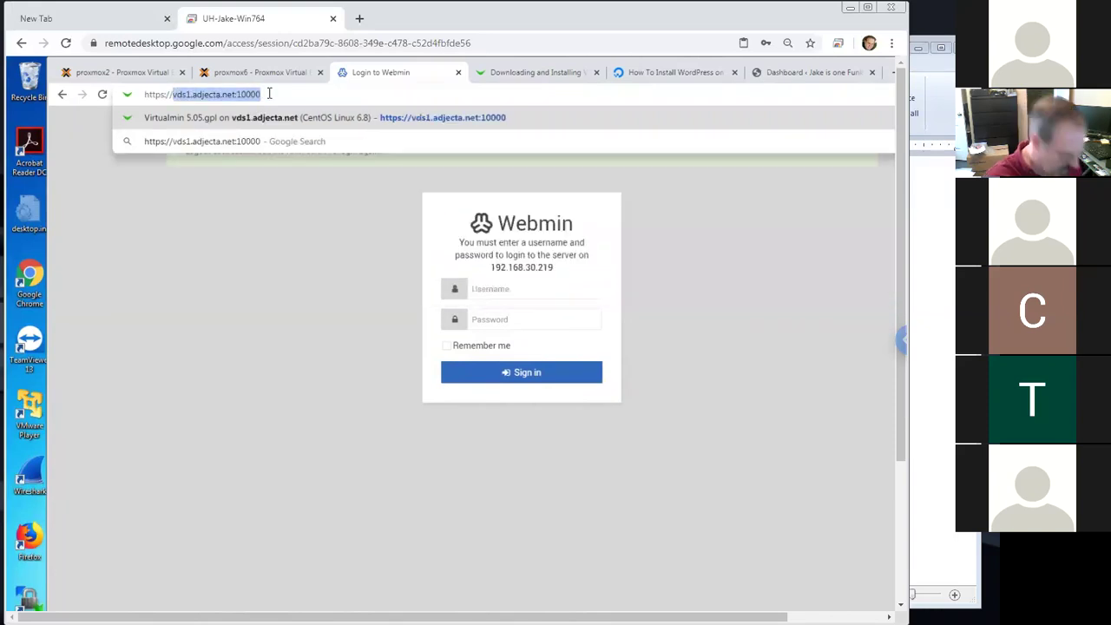
text(192.1)
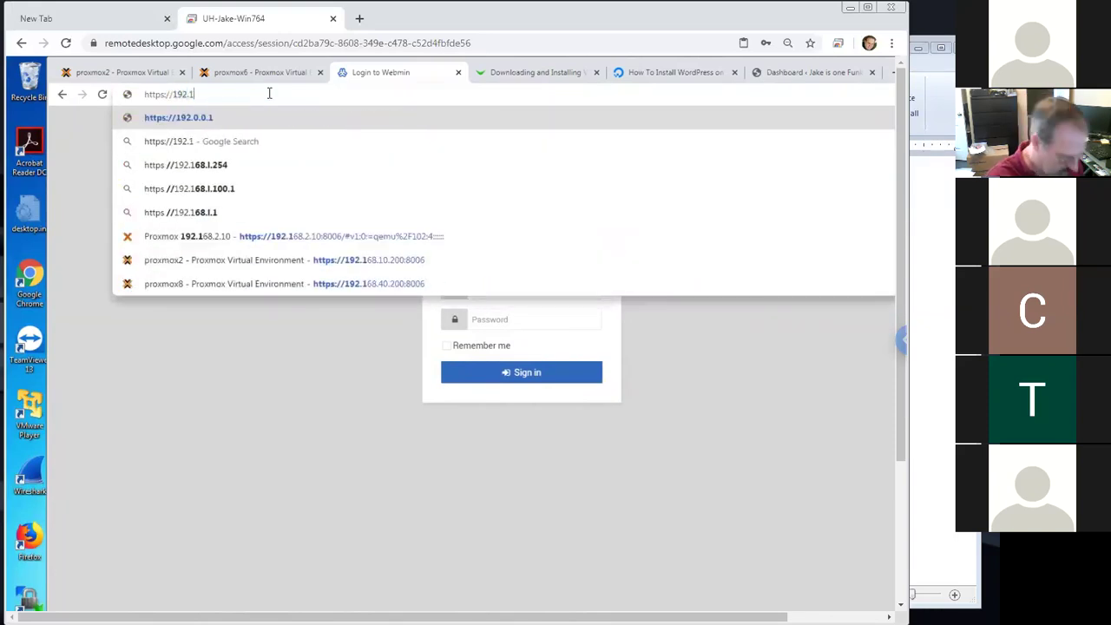
text(68.30.)
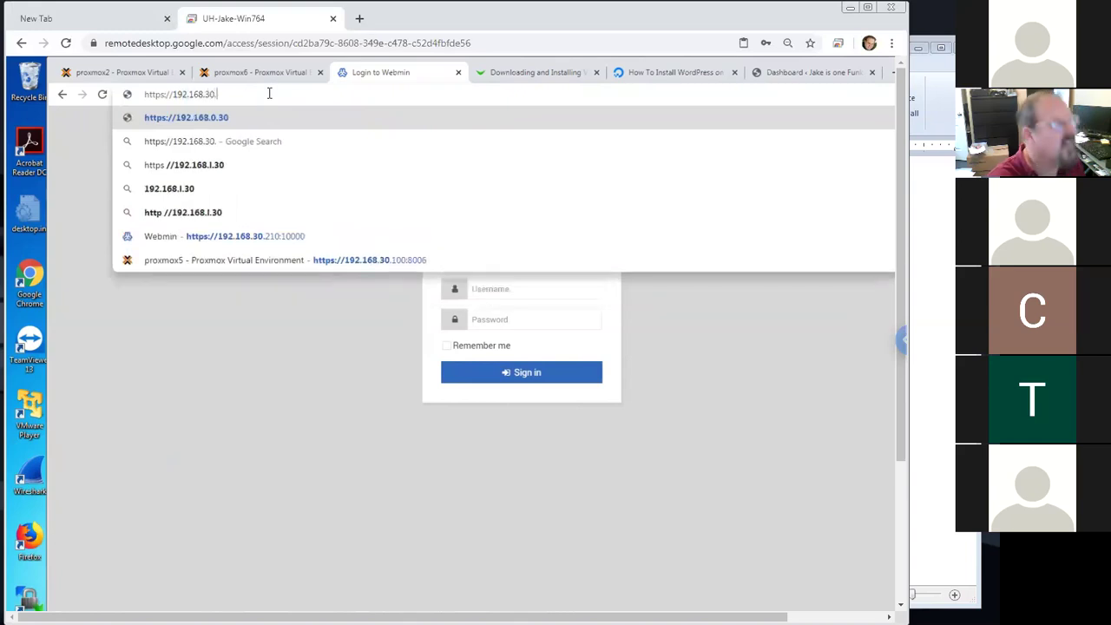
text(219:10000)
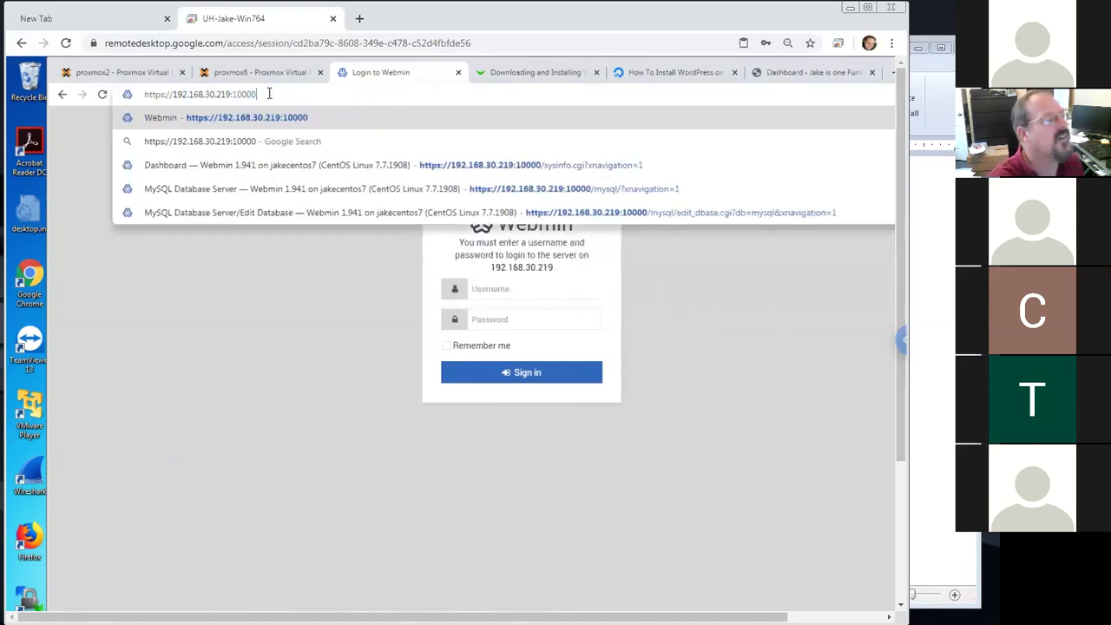
key(Return)
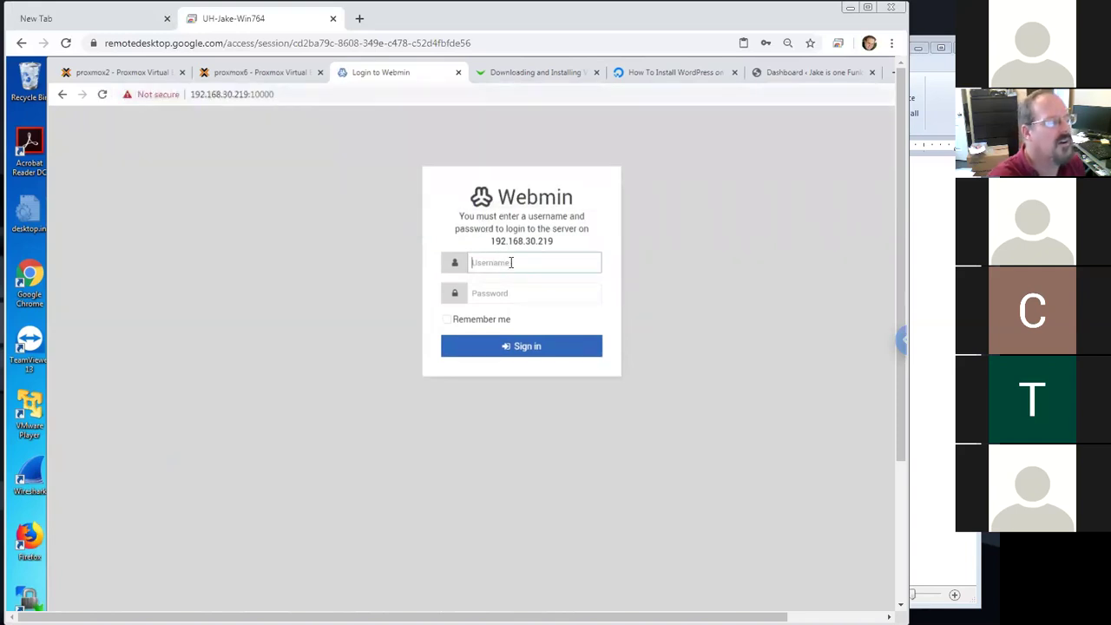
text(root)
key(Tab)
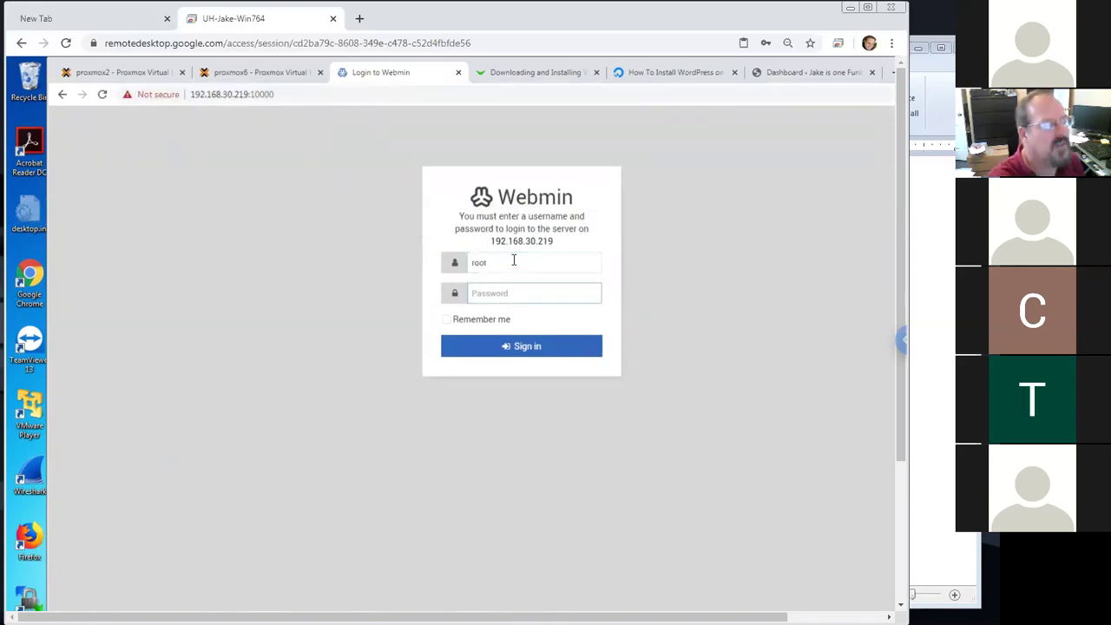
text(******)
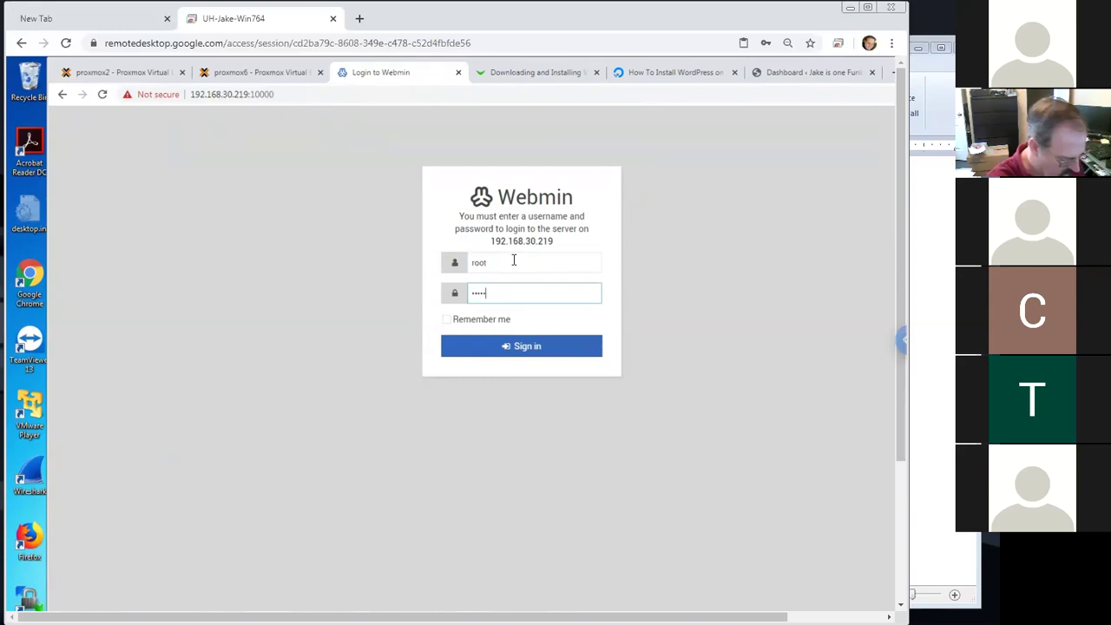
key(Return)
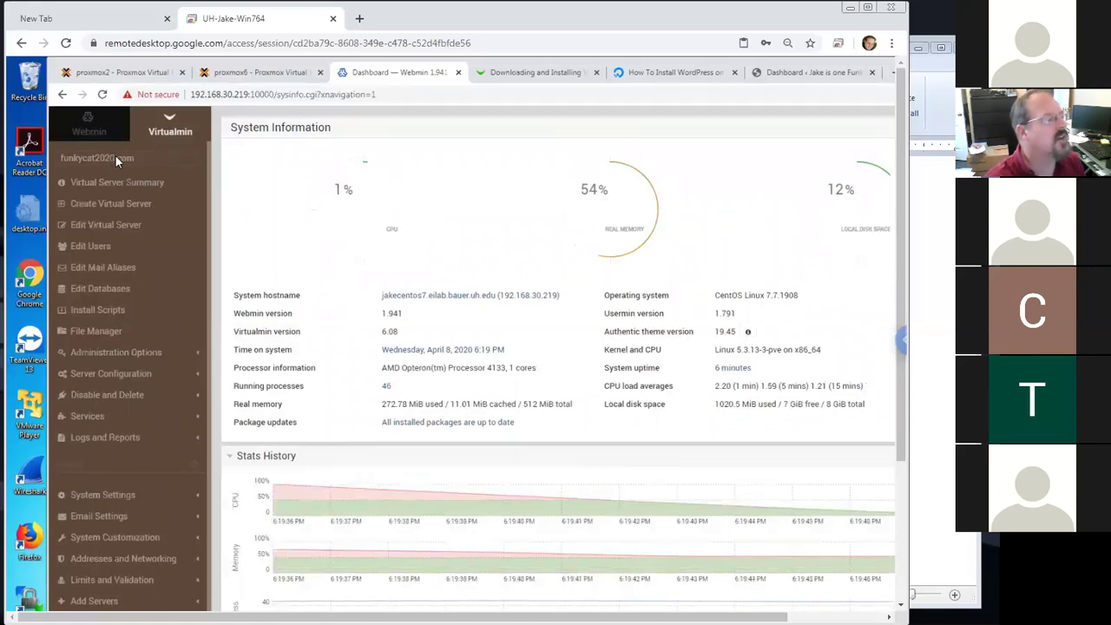
Open Edit Users for funkycat2020.com to list its user funkycat2020
click(108, 249)
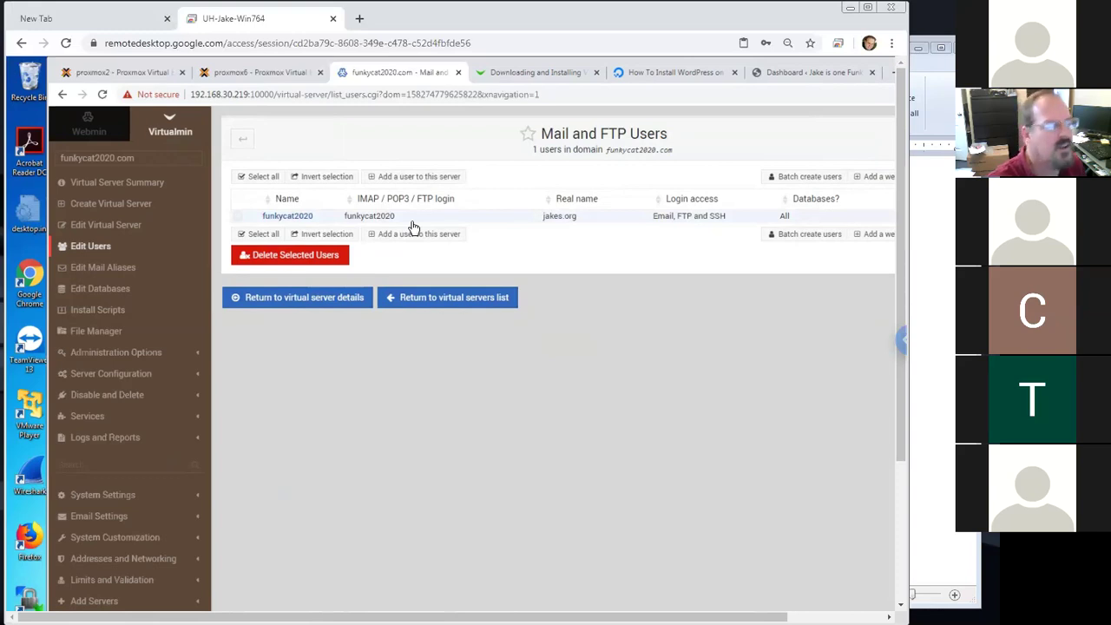
Note 'virtual min', 'user: funkycat2020' and its password in WordPad, then open Edit Databases
click(923, 339)
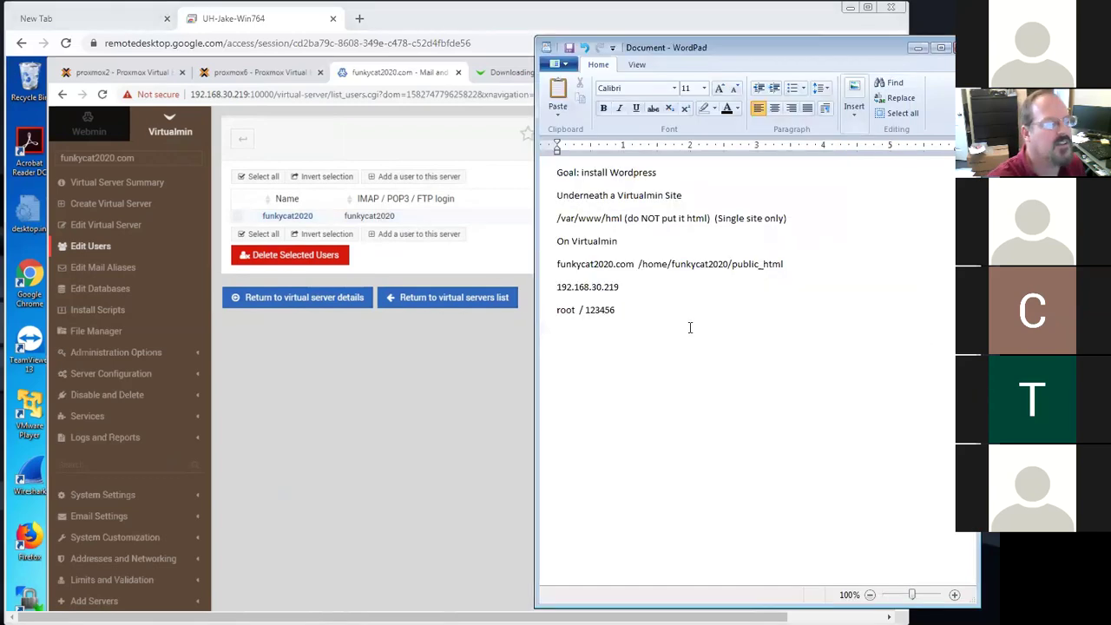
key(Return)
text(v)
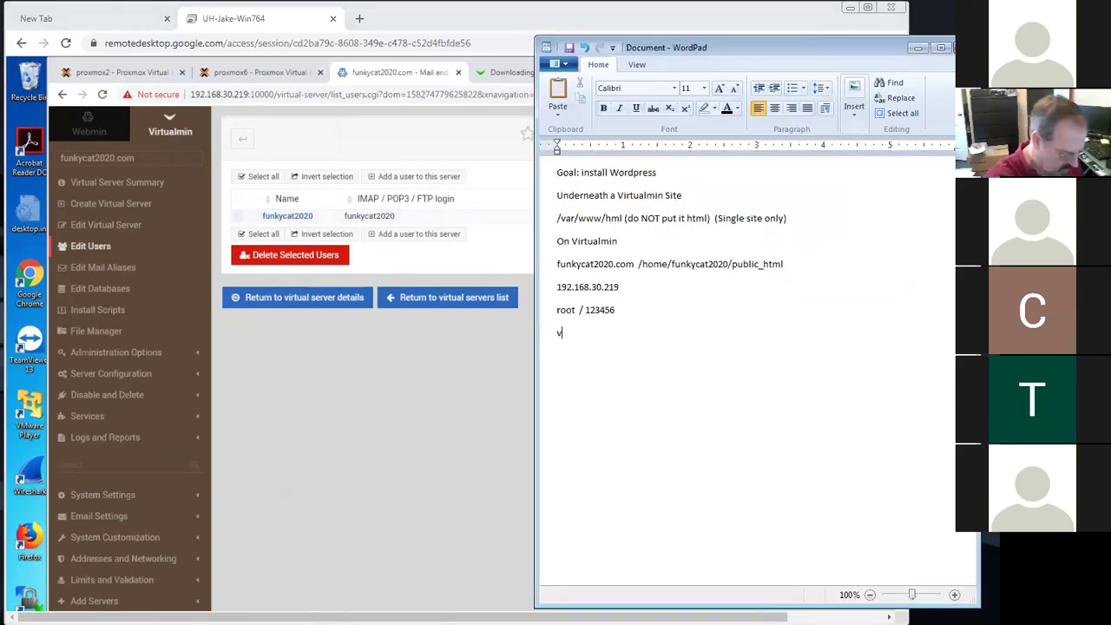
text(irtual min)
key(Return)
text(user: funkycat2020)
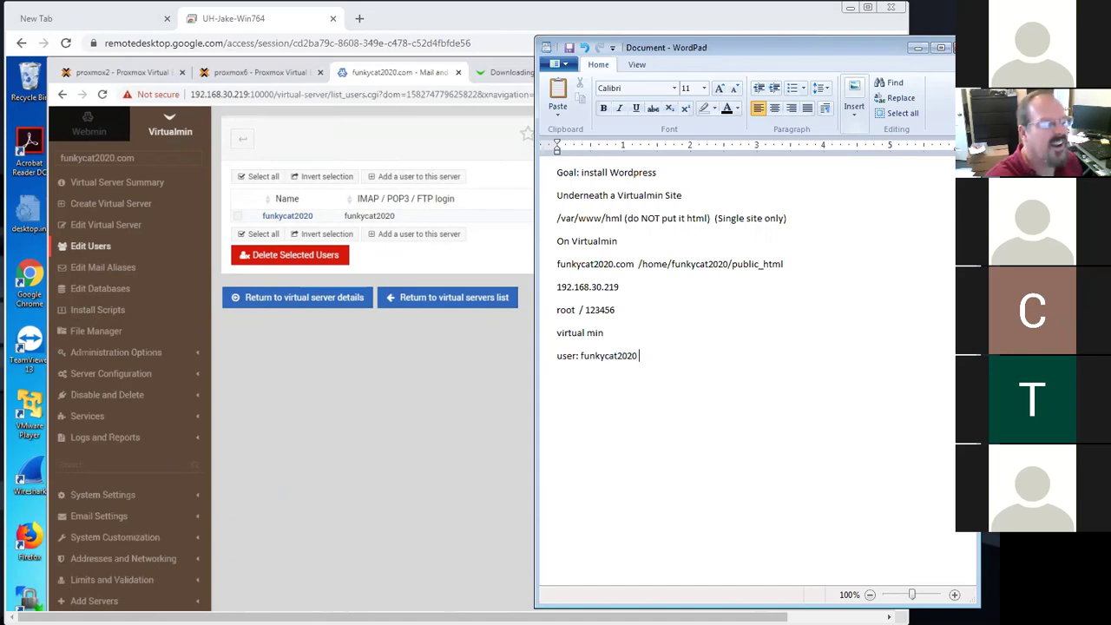
key(Return)
text(pass:)
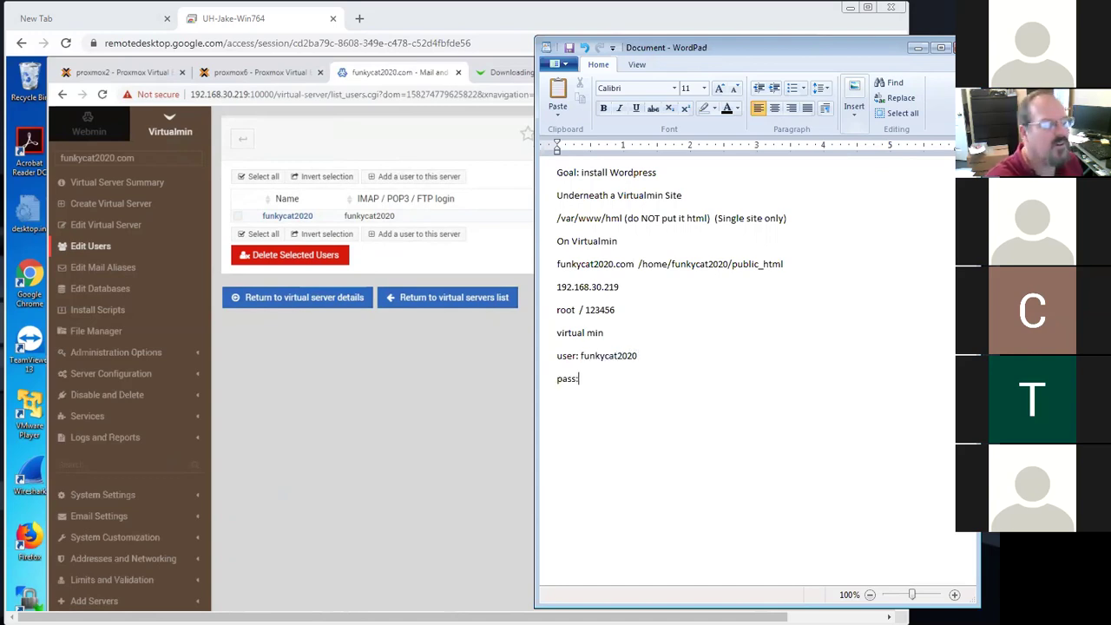
text( 123456)
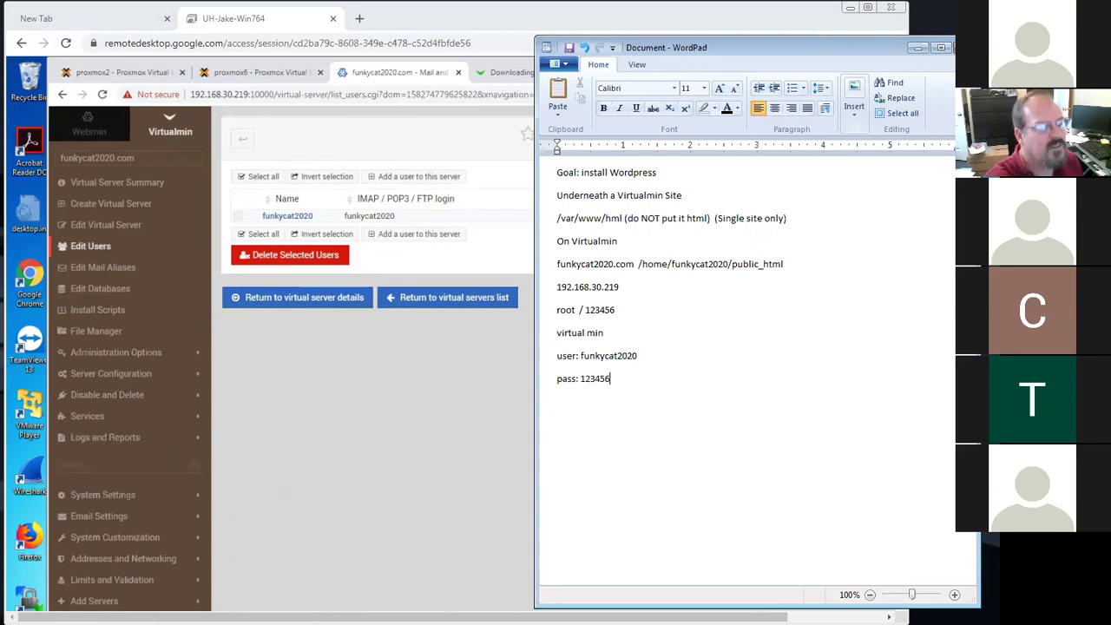
key(Return)
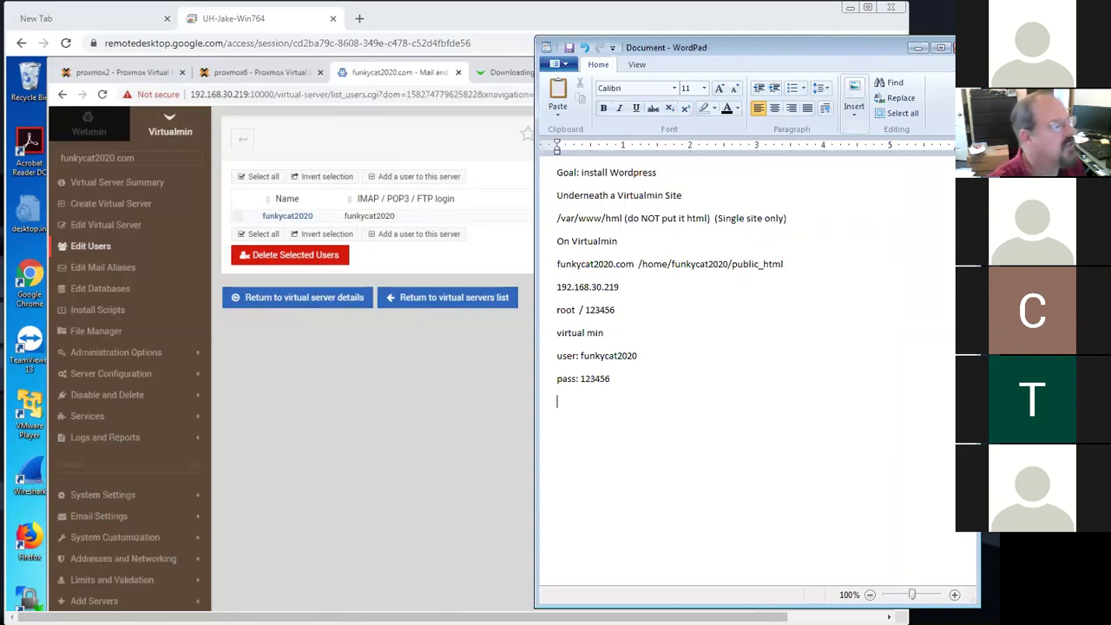
click(115, 292)
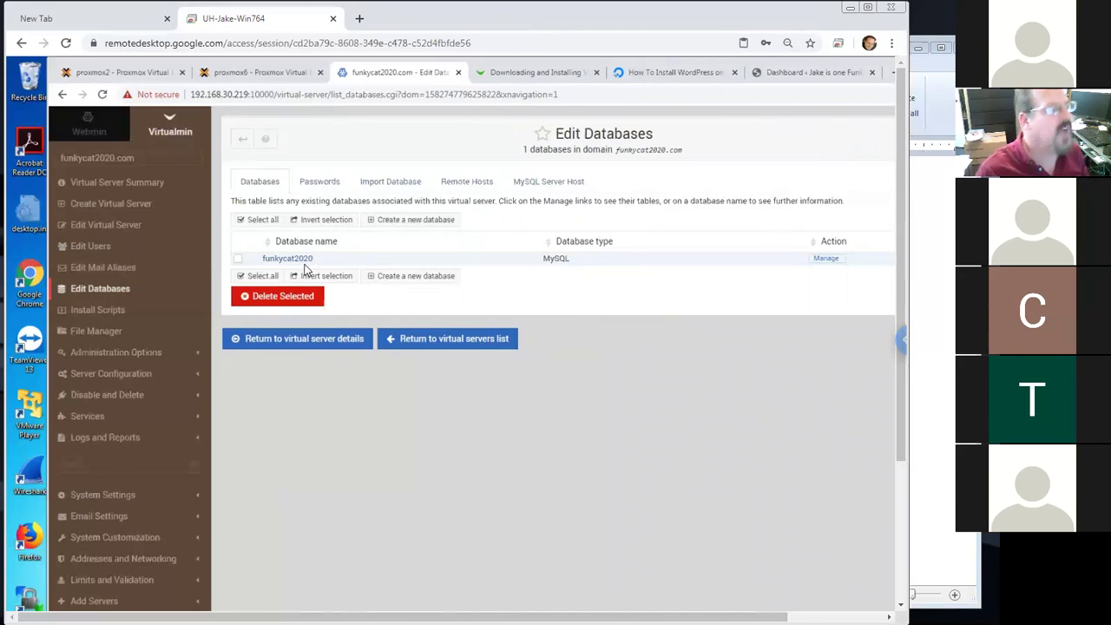
Open the details of the funkycat2020 MySQL database, which shows 0 tables
click(295, 258)
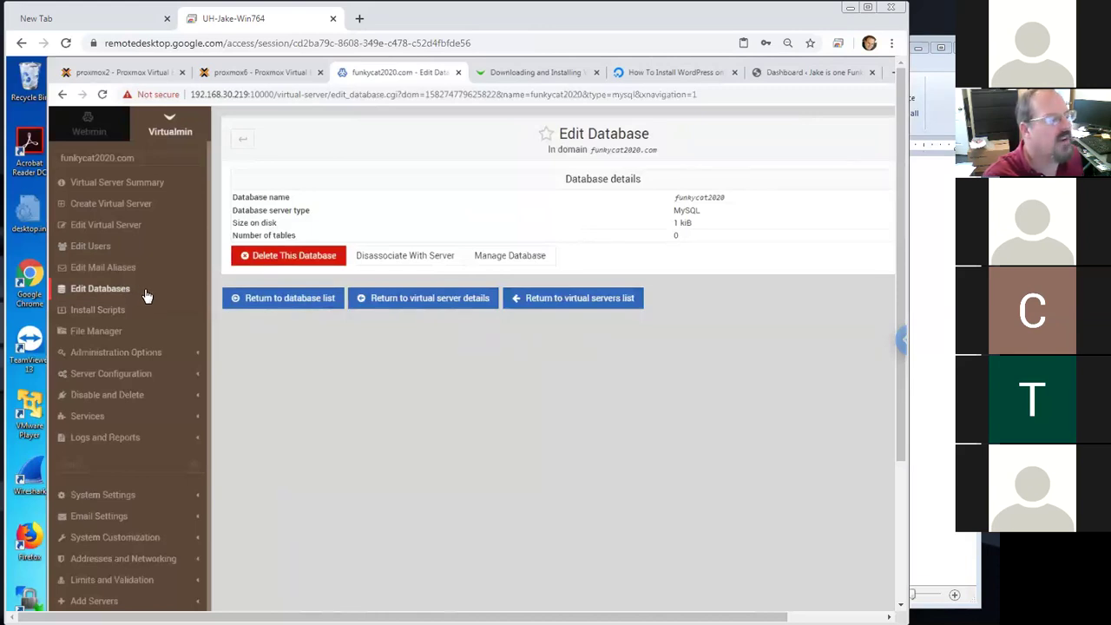
Add 'database: funkycat2020' and 'funkycat2020.org' lines to the WordPad notes
click(911, 380)
key(Return)
text(datab)
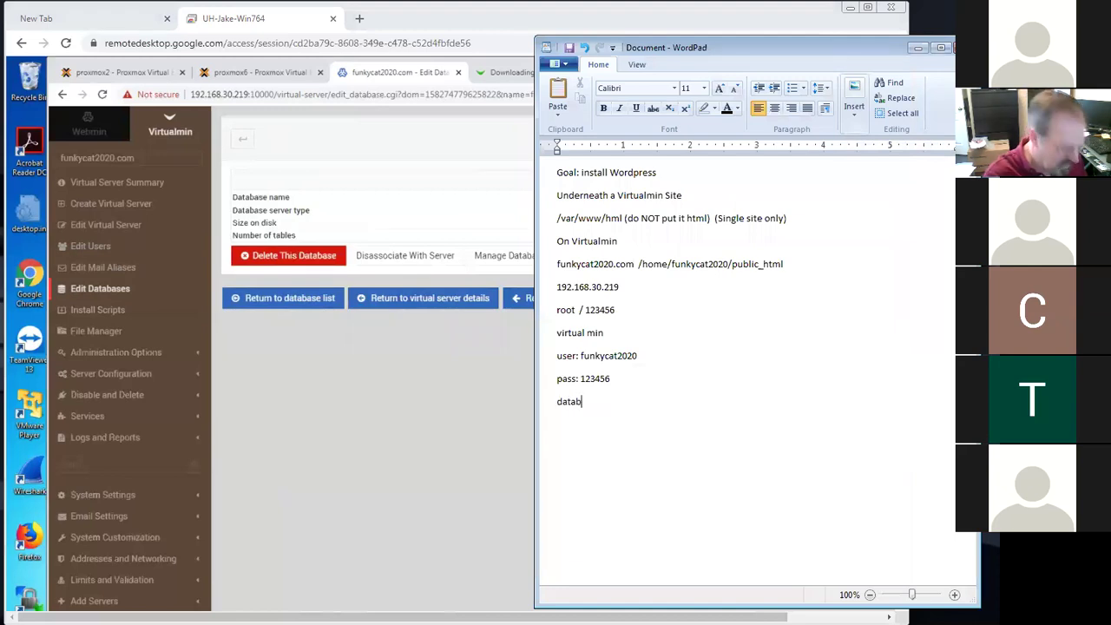
text(ase: funkycat2020)
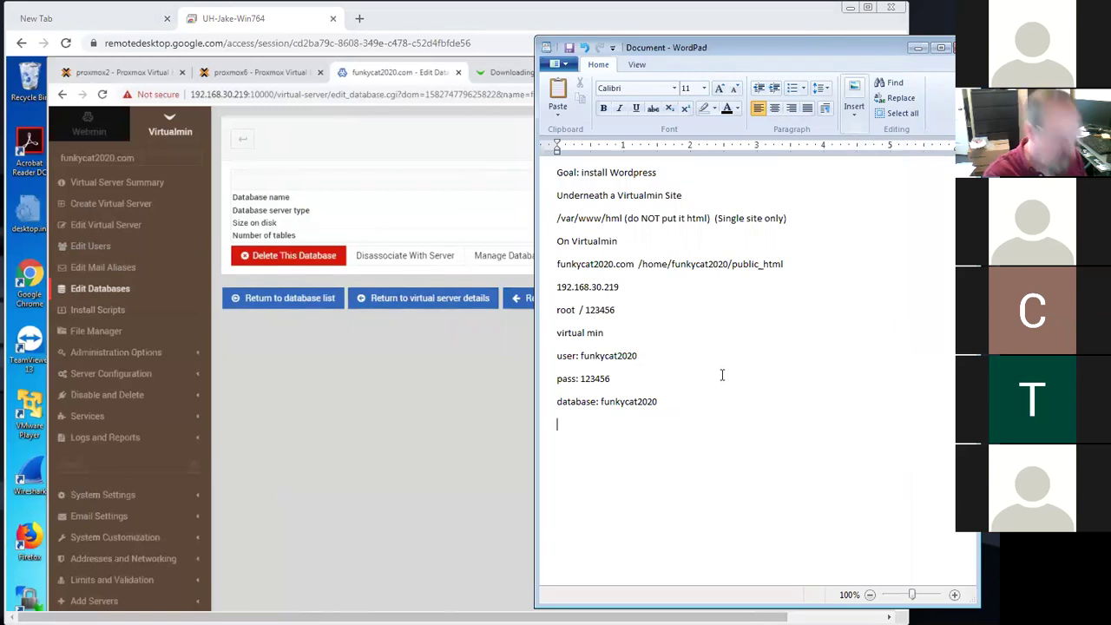
text(funkycat2020.)
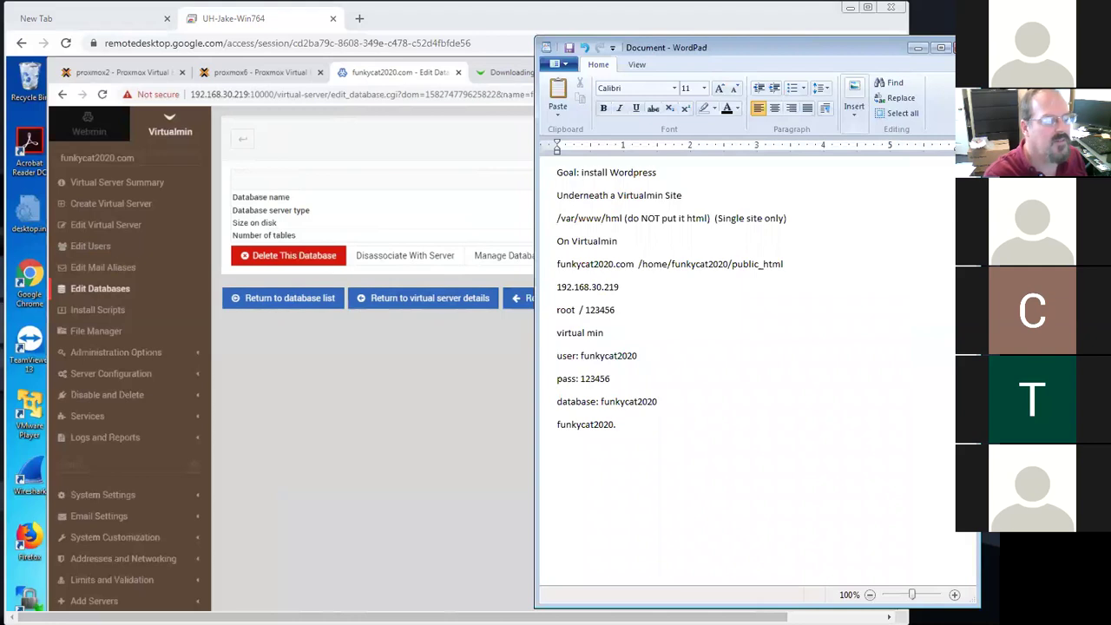
text(edu)
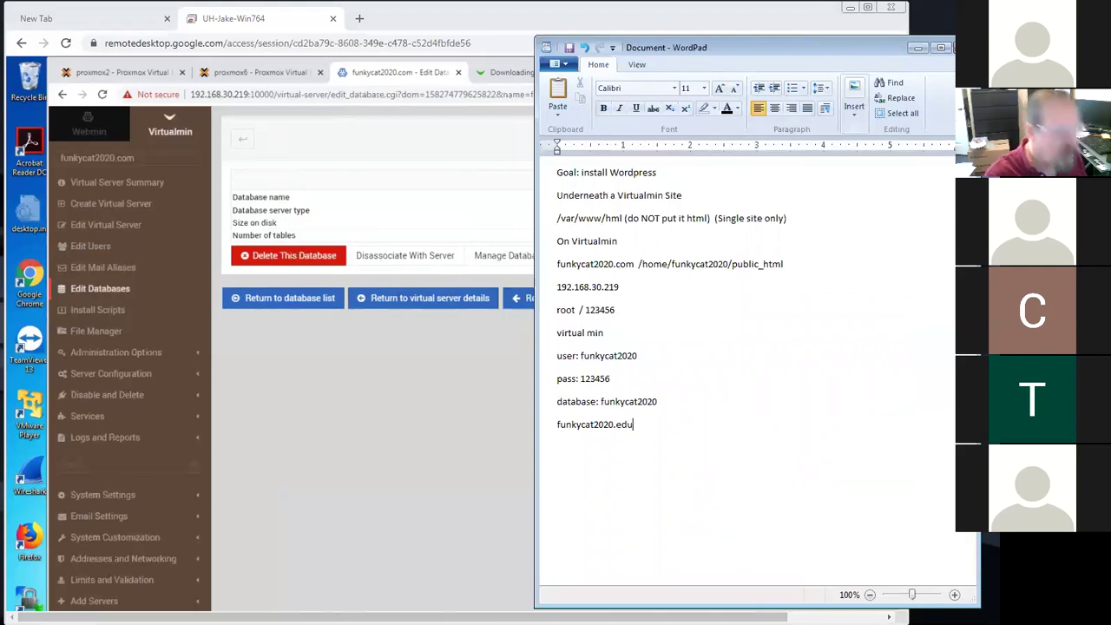
key(BackSpace)
key(BackSpace)
key(BackSpace)
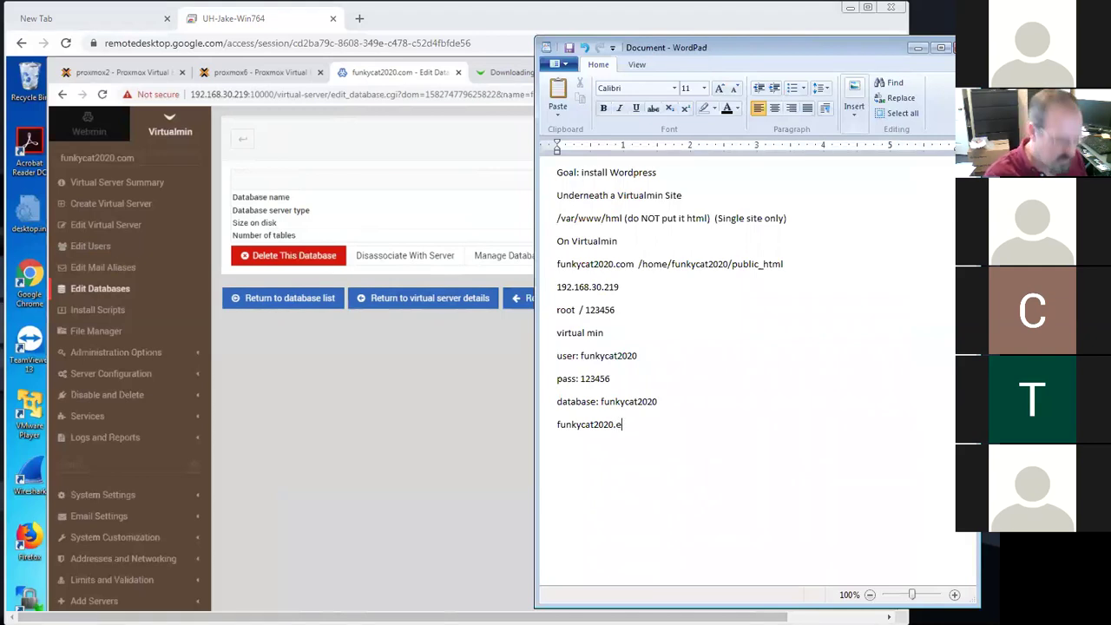
text(org)
key(Return)
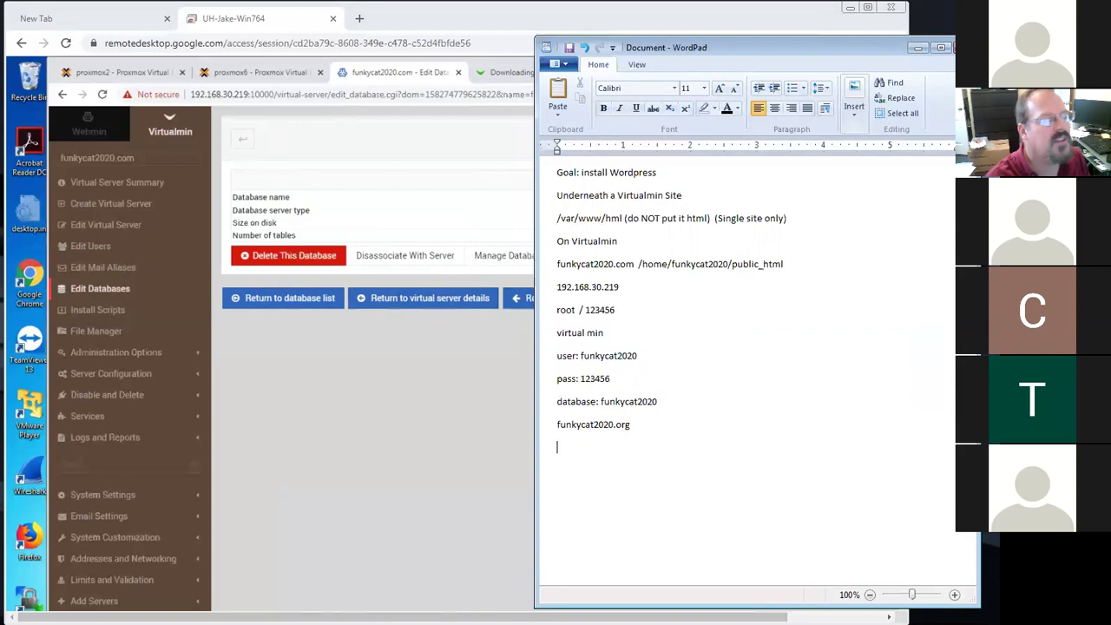
Copy the home/funkycat2020/public_html path onto a new last line and append '.org'
drag(787, 263, 644, 265)
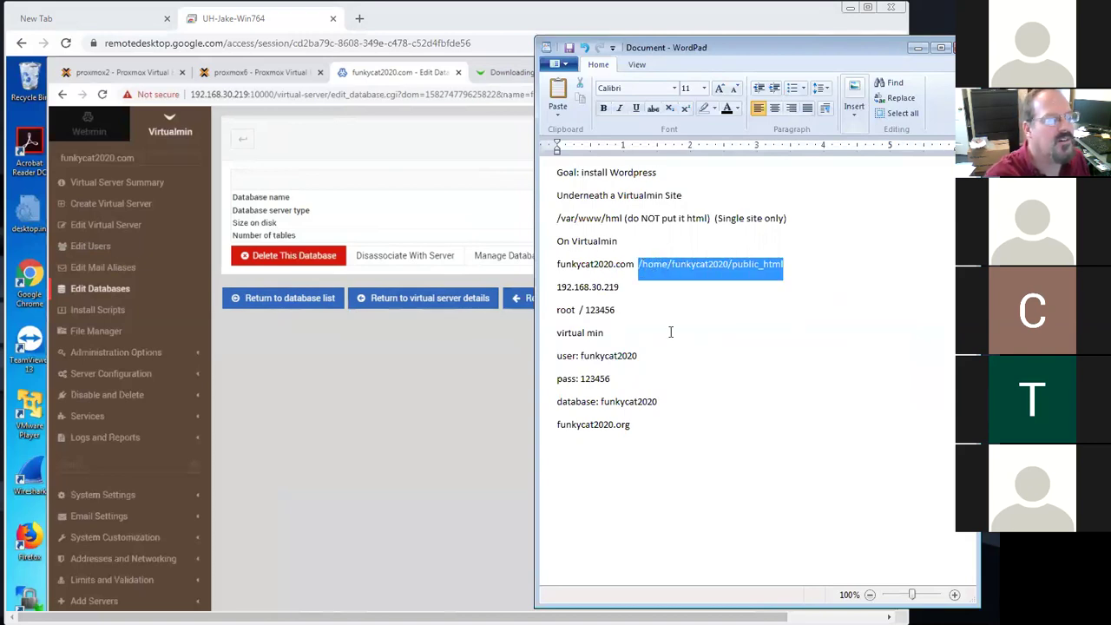
click(654, 422)
key(Down)
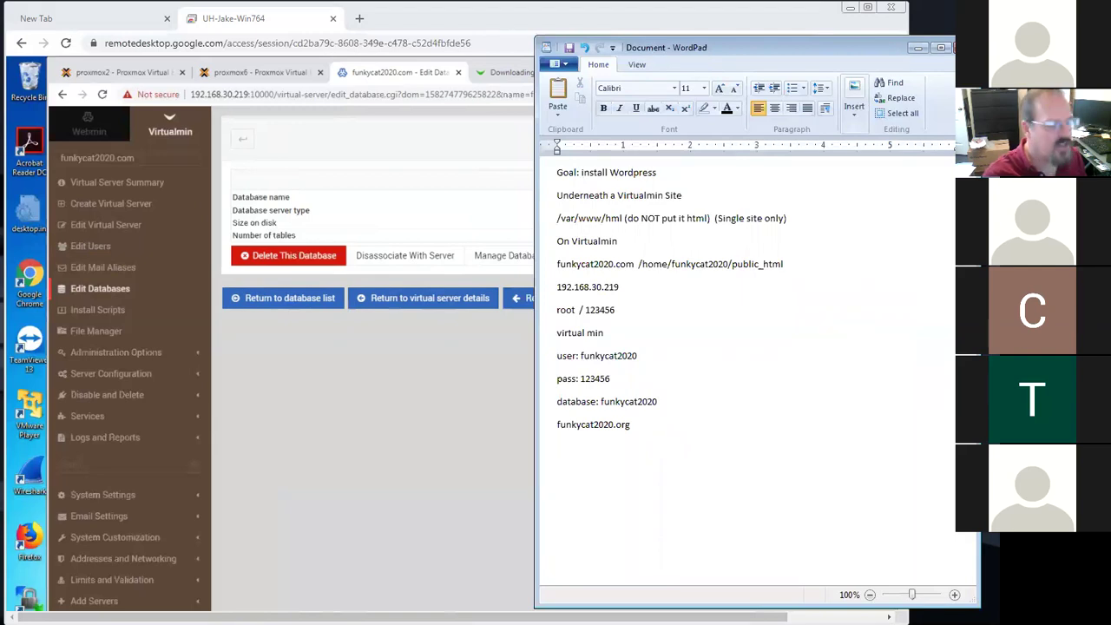
text(in/perl /usr/libexec/webmin/)
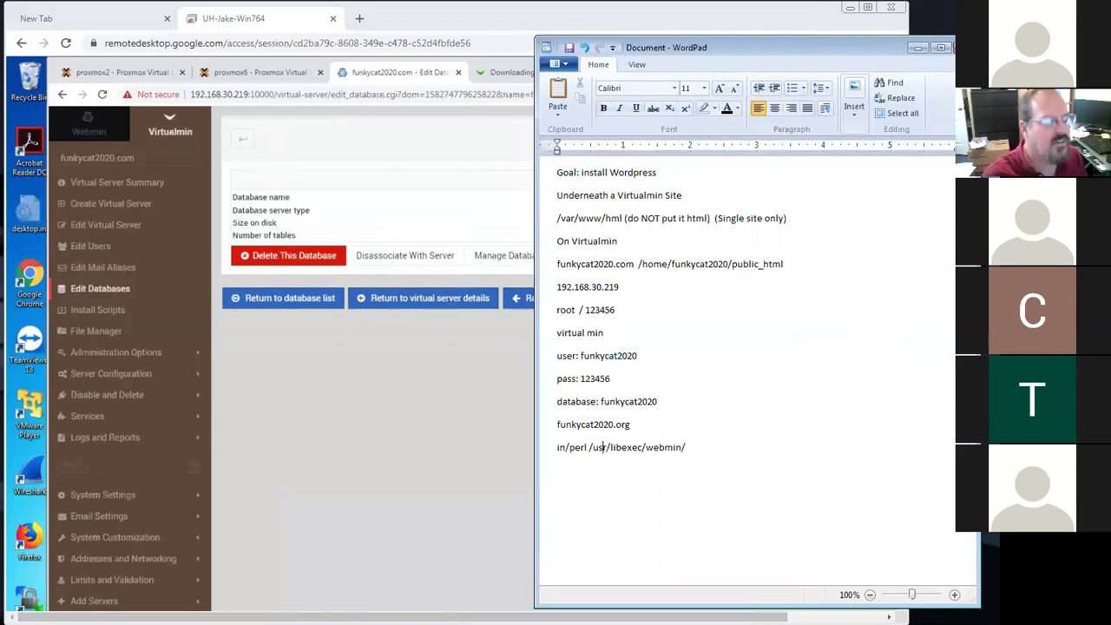
key(BackSpace)
key(BackSpace)
key(BackSpace)
key(BackSpace)
key(BackSpace)
key(BackSpace)
key(BackSpace)
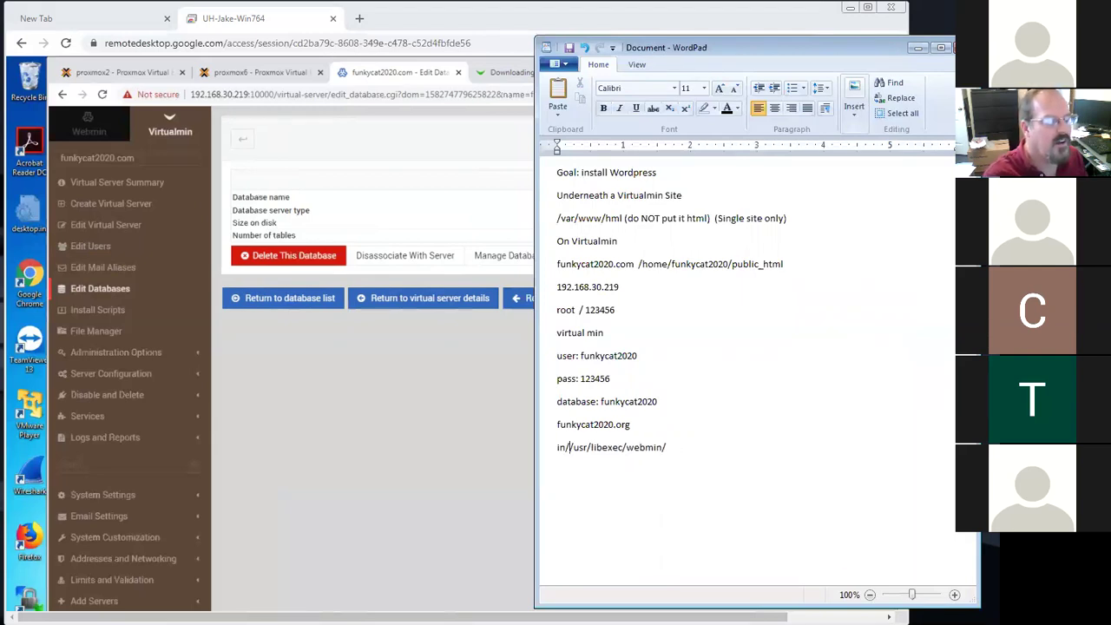
drag(689, 453, 552, 449)
key(ctrl+x)
drag(786, 264, 649, 268)
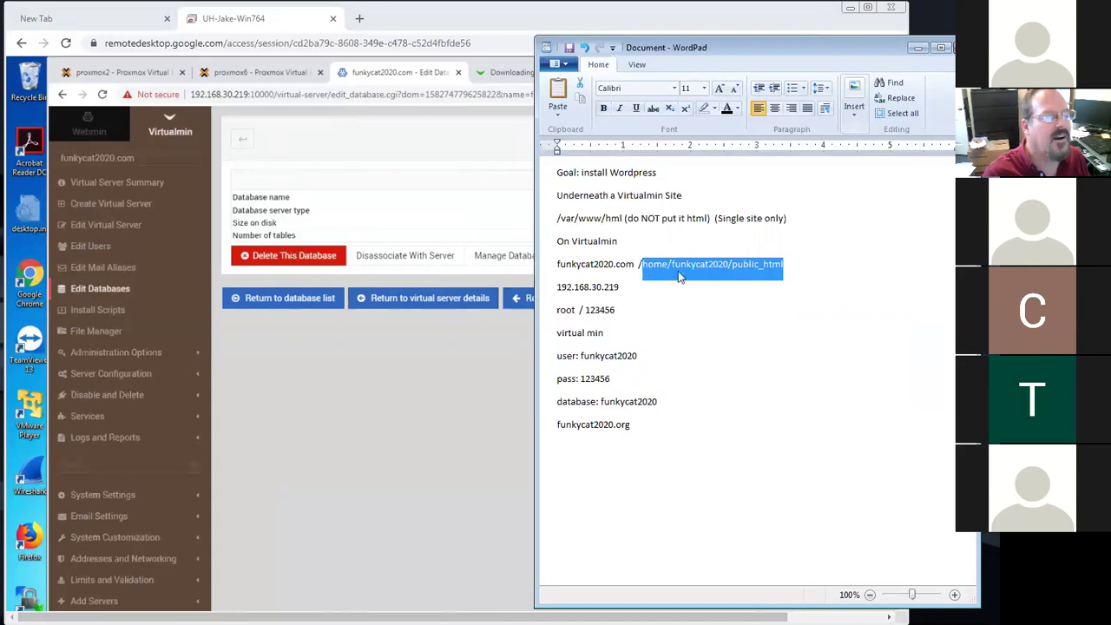
right_click(651, 269)
click(694, 290)
click(630, 424)
key(Return)
key(ctrl+v)
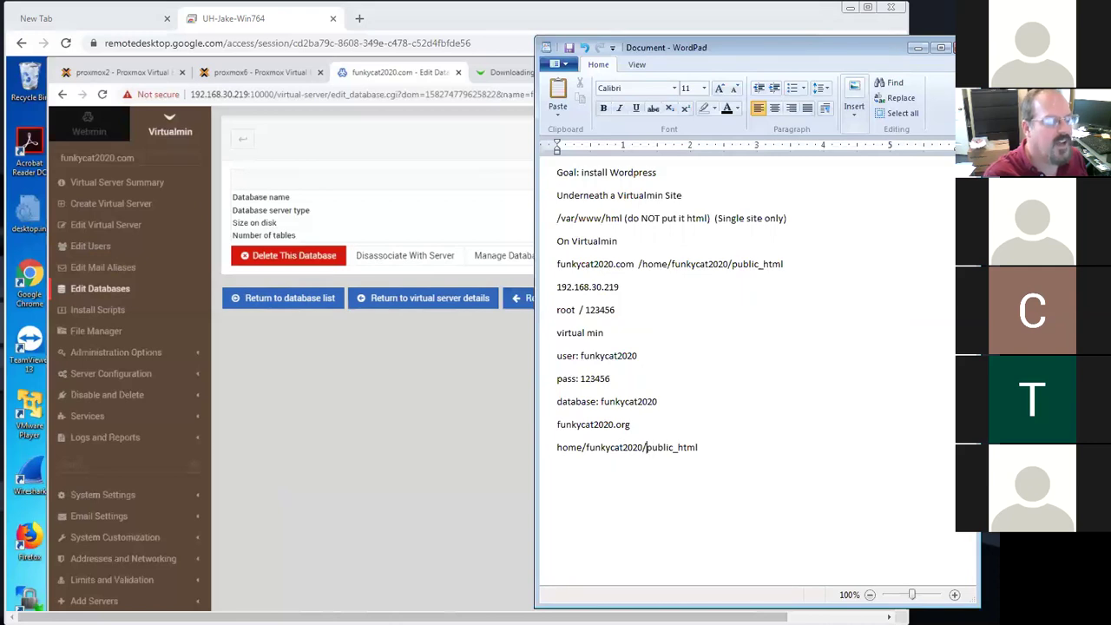
text(.org)
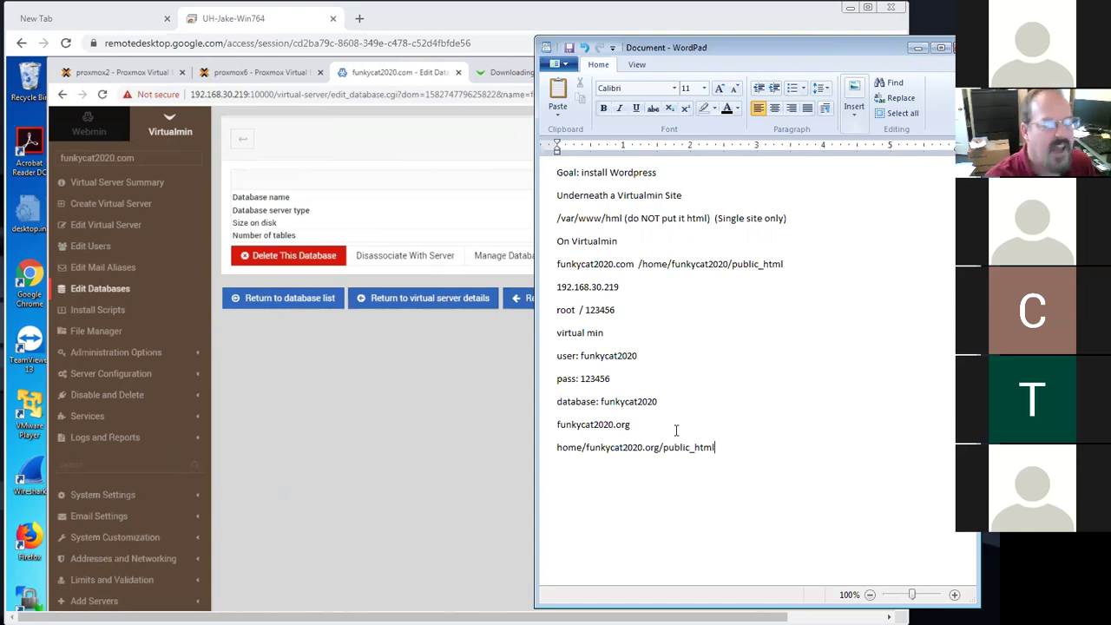
Highlight funkycat2020.com and the funkycat2020 folder name in the notes, then return to the browser
drag(659, 426, 555, 434)
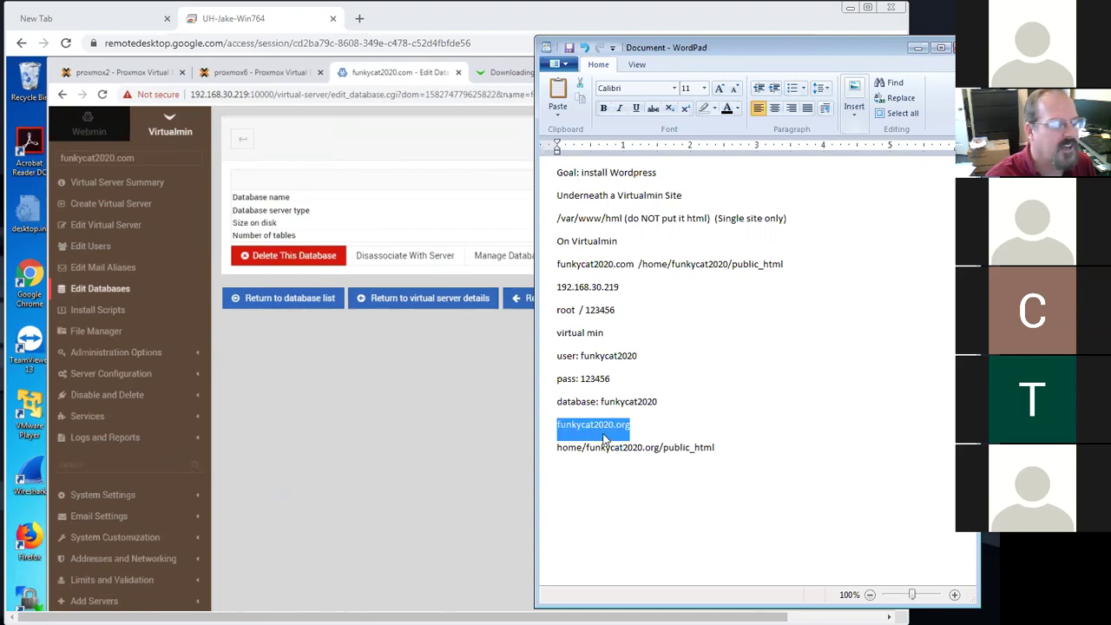
click(672, 361)
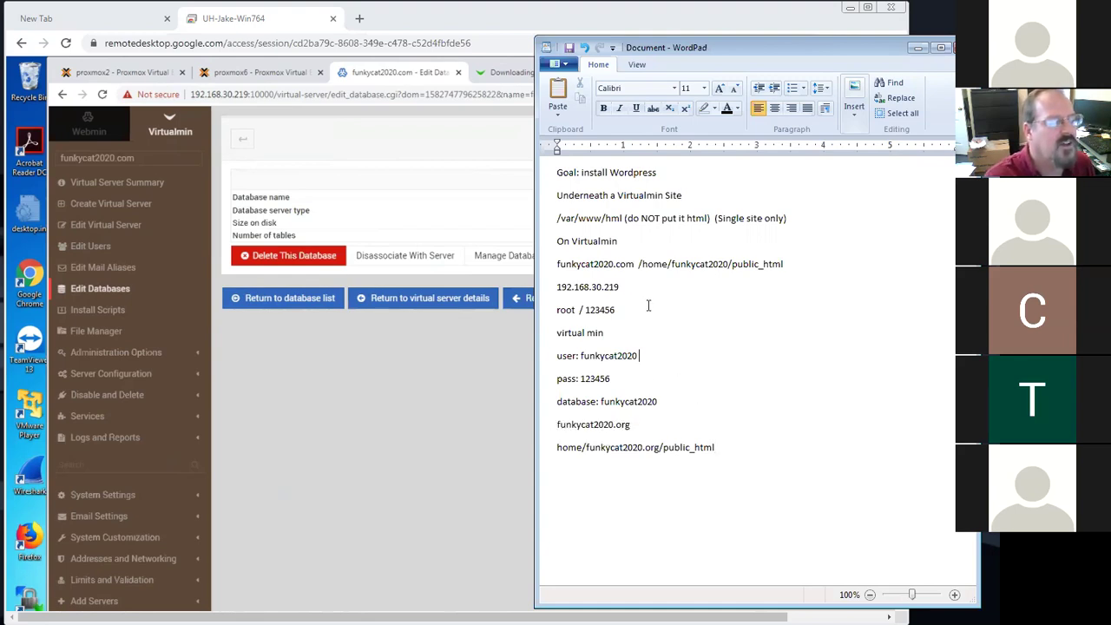
drag(633, 263, 557, 266)
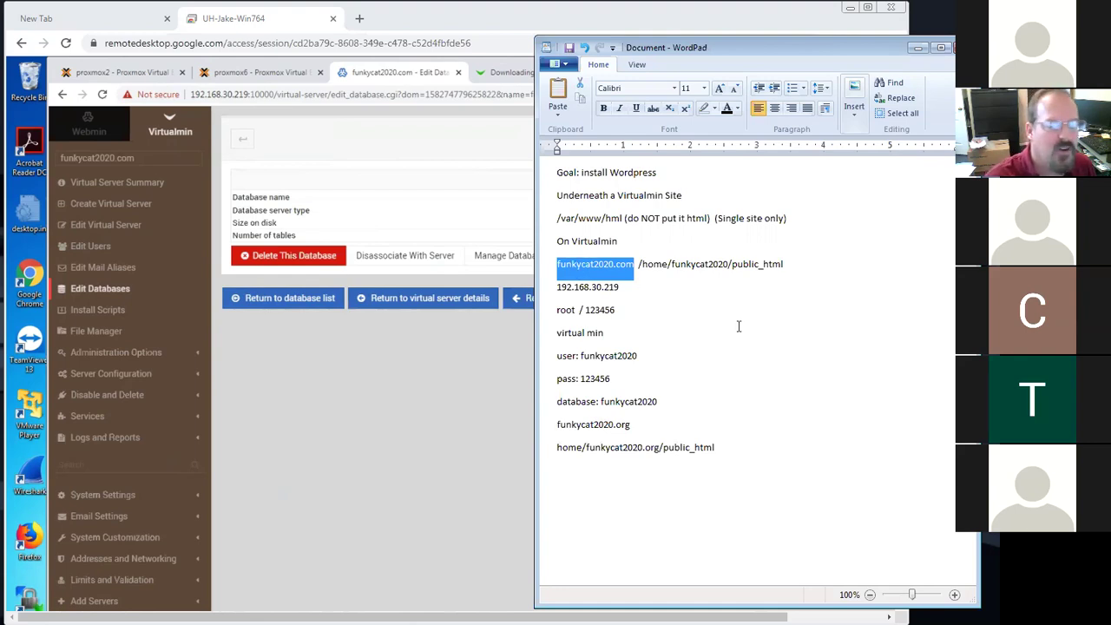
click(725, 264)
double_click(702, 264)
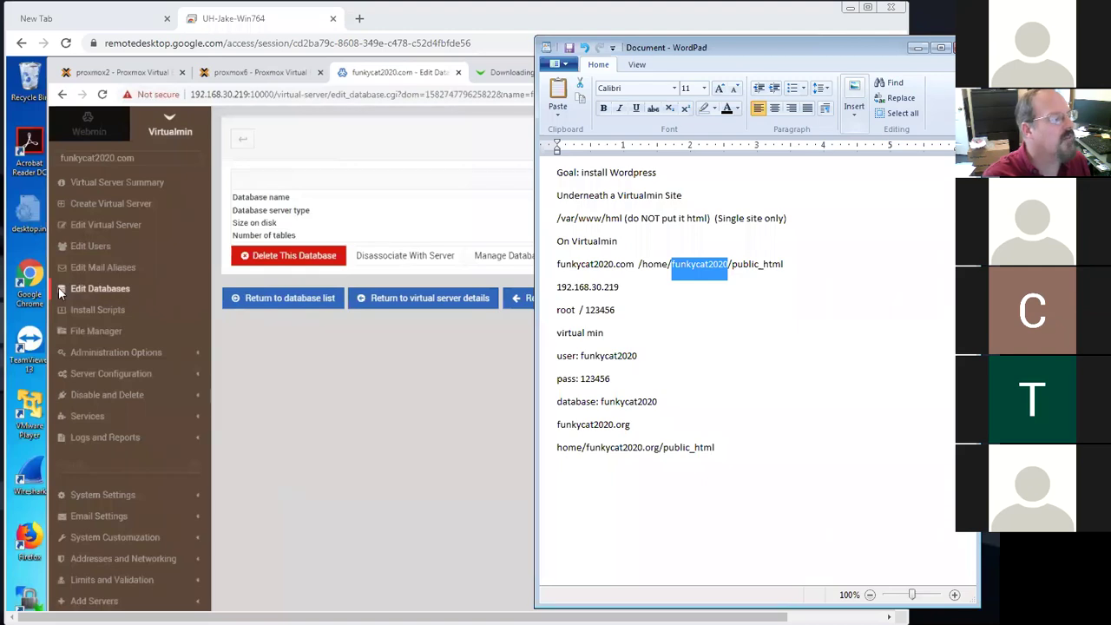
click(375, 359)
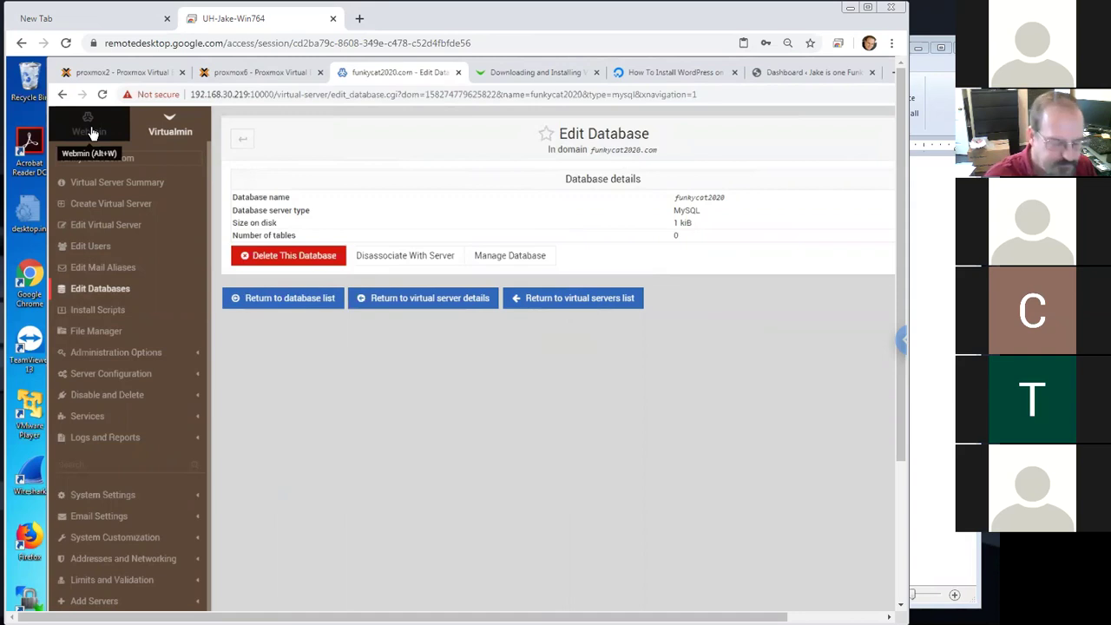
Switch to the Webmin modules and expand the Servers category
click(90, 131)
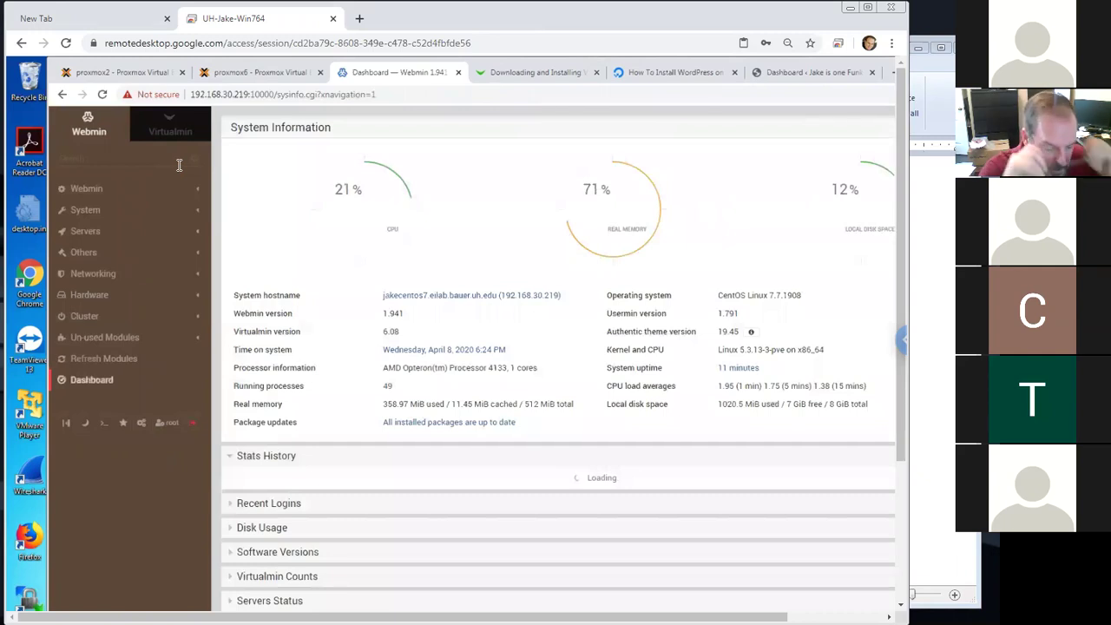
click(87, 233)
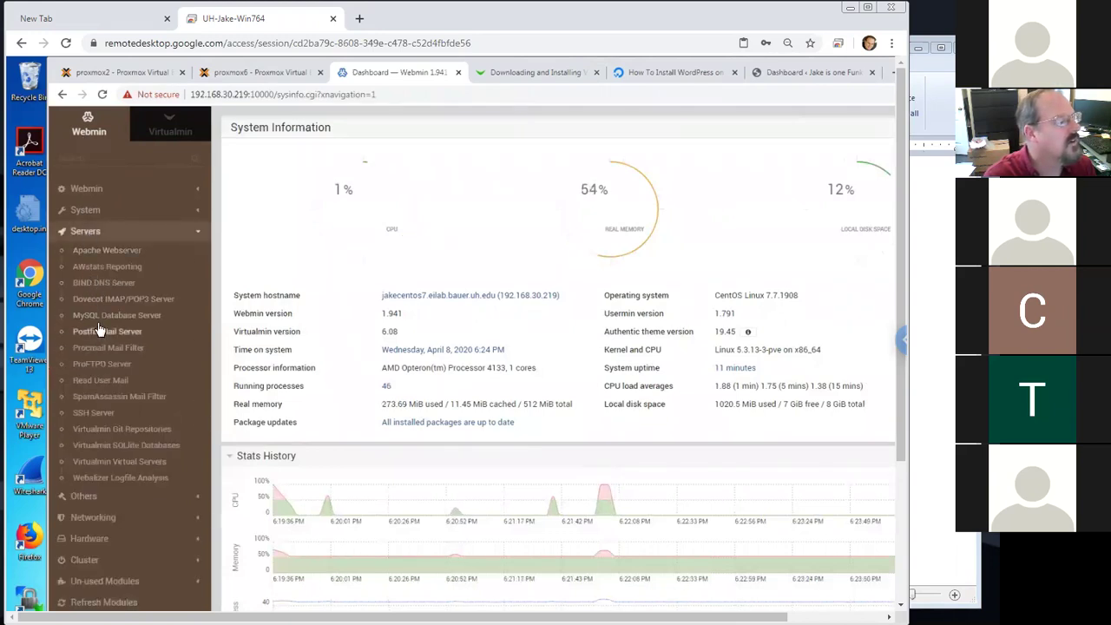
Open the MySQL Database Server module and its User Permissions list
click(127, 318)
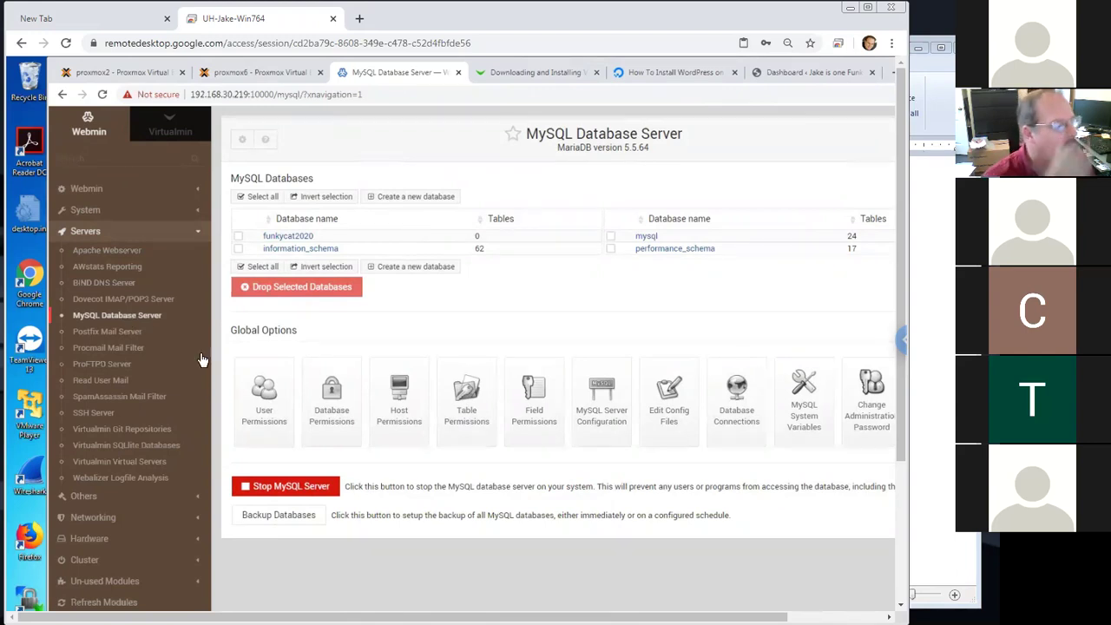
click(269, 396)
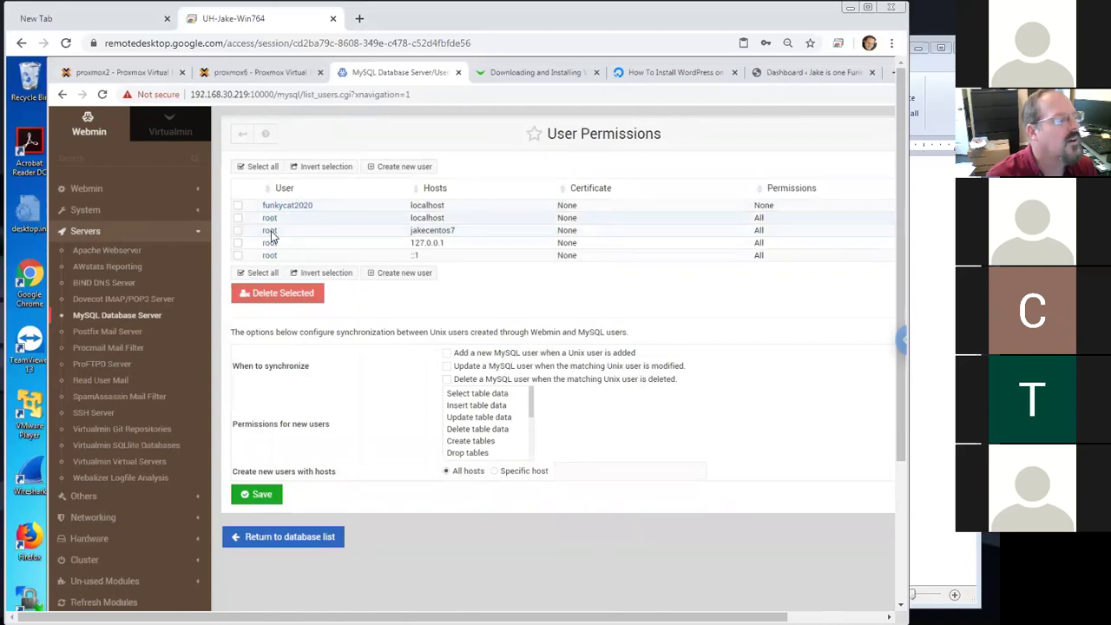
Inspect root, then start a new password for MySQL user funkycat2020 but leave without saving
click(270, 219)
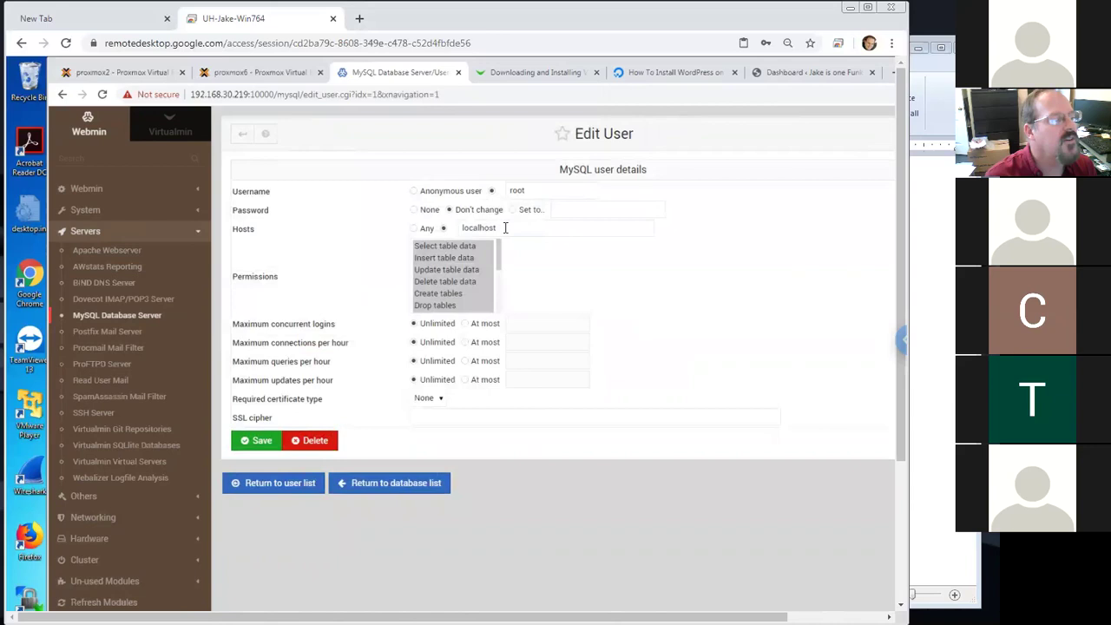
click(295, 487)
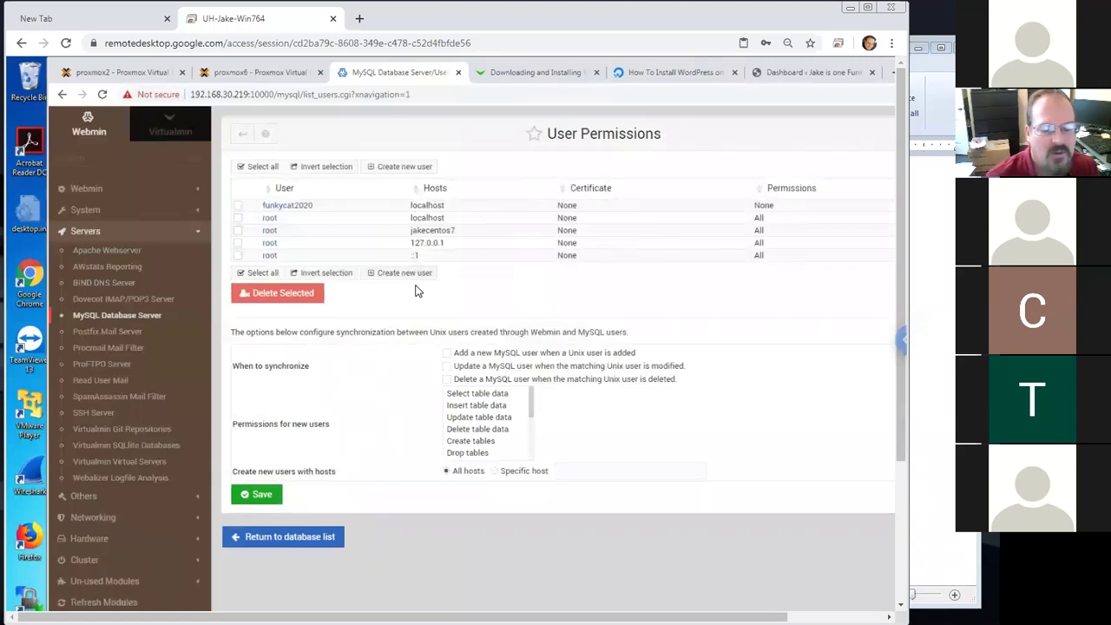
click(294, 206)
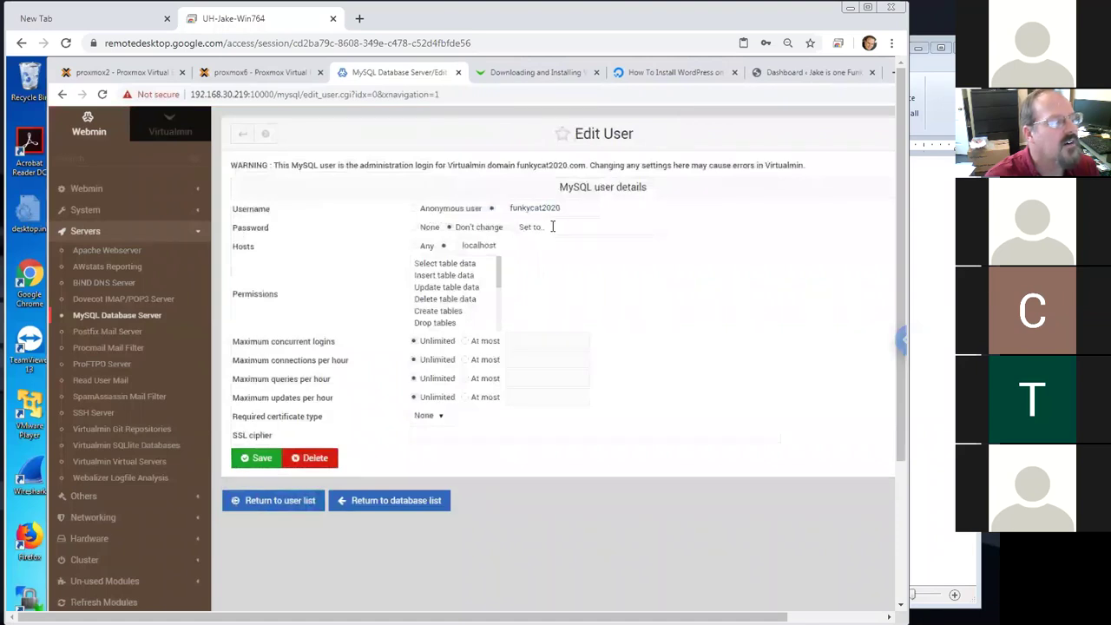
click(528, 228)
click(565, 227)
text(••••)
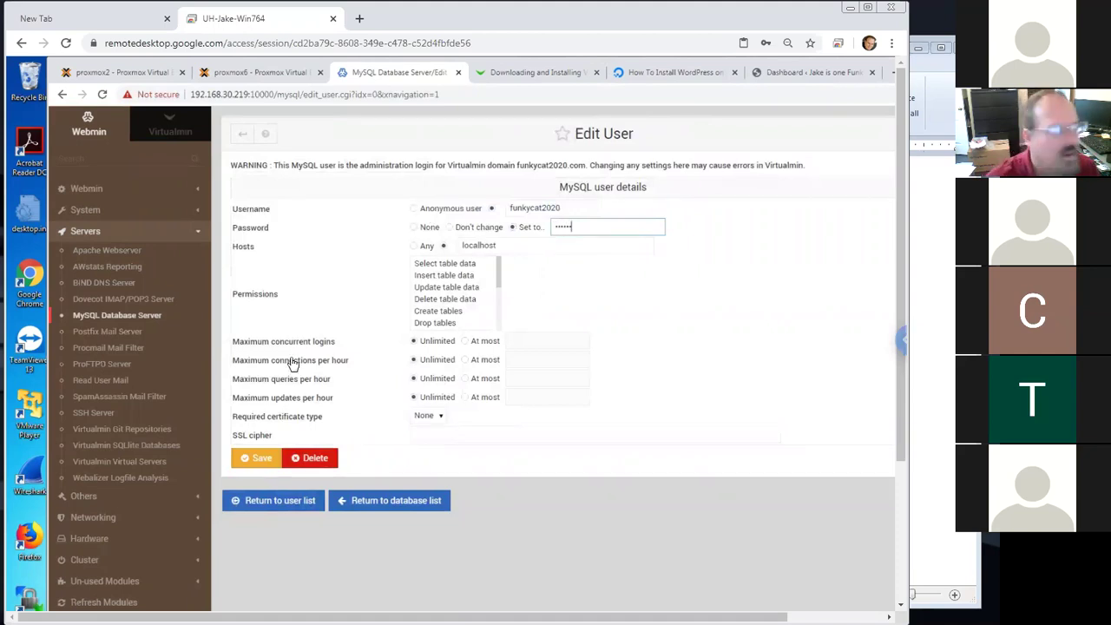
click(356, 503)
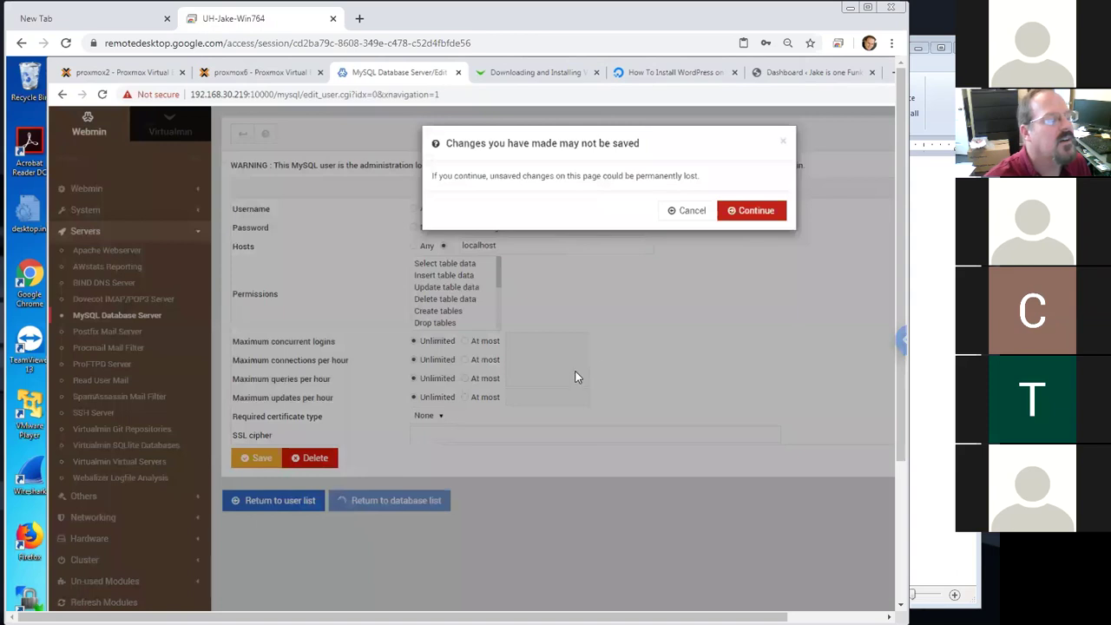
click(749, 214)
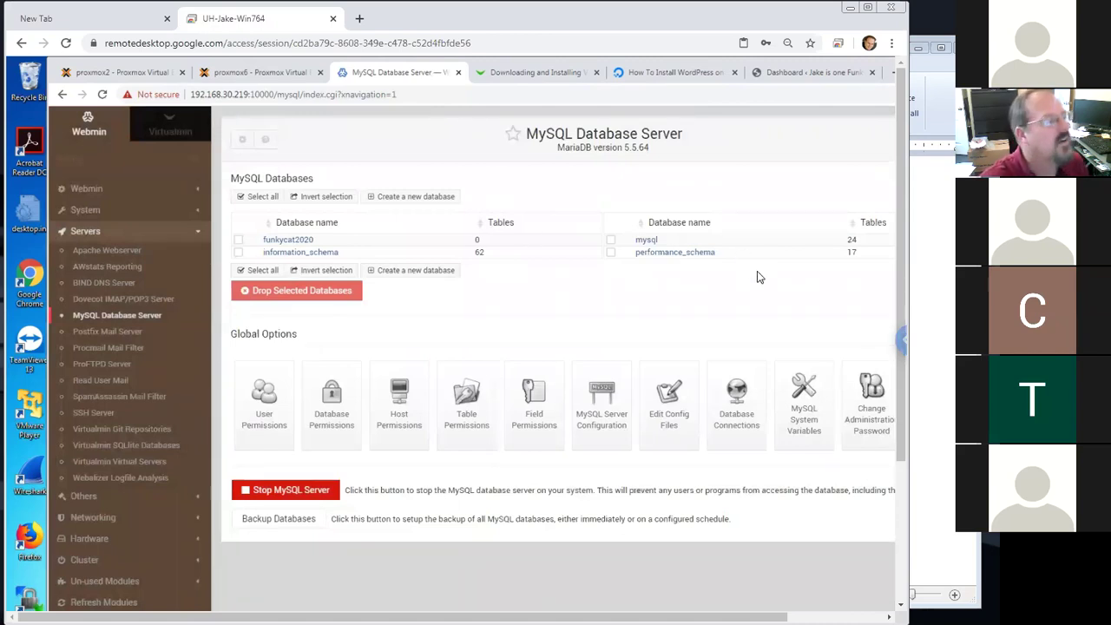
Switch back to Virtualmin and open funkycat2020.com's File Manager at public_html
scroll(898, 434, down, 3)
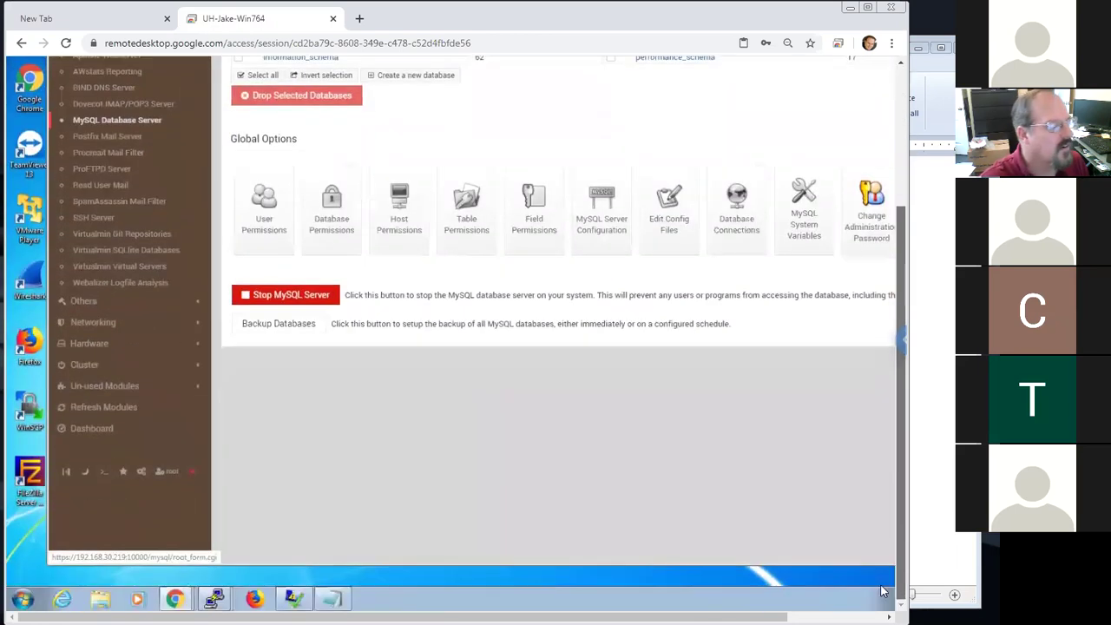
scroll(833, 431, up, 1)
scroll(833, 432, up, 2)
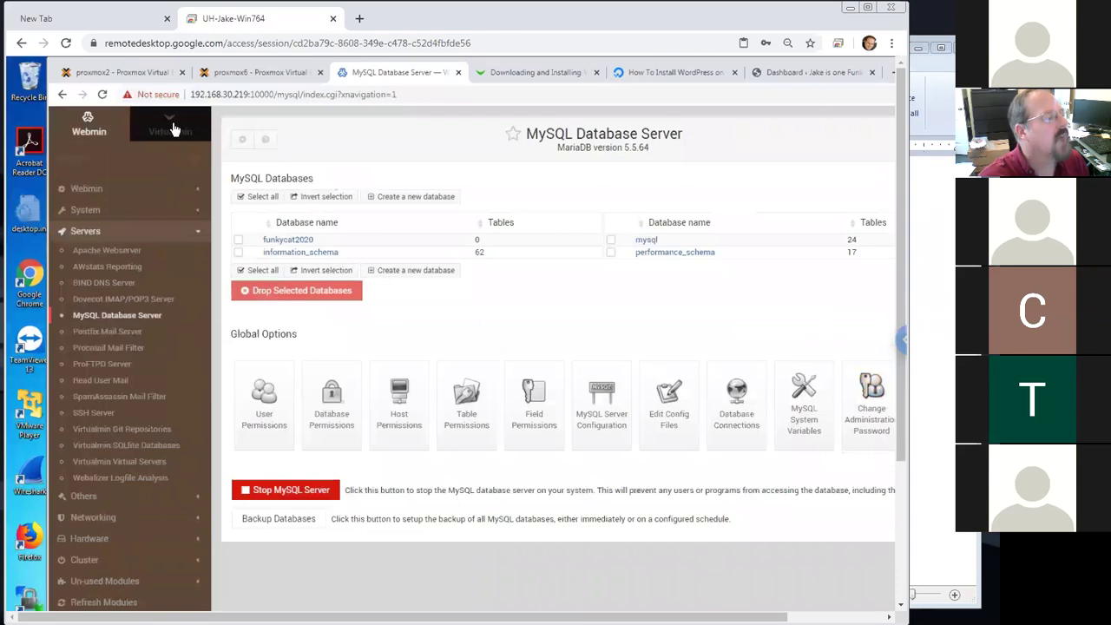
click(172, 128)
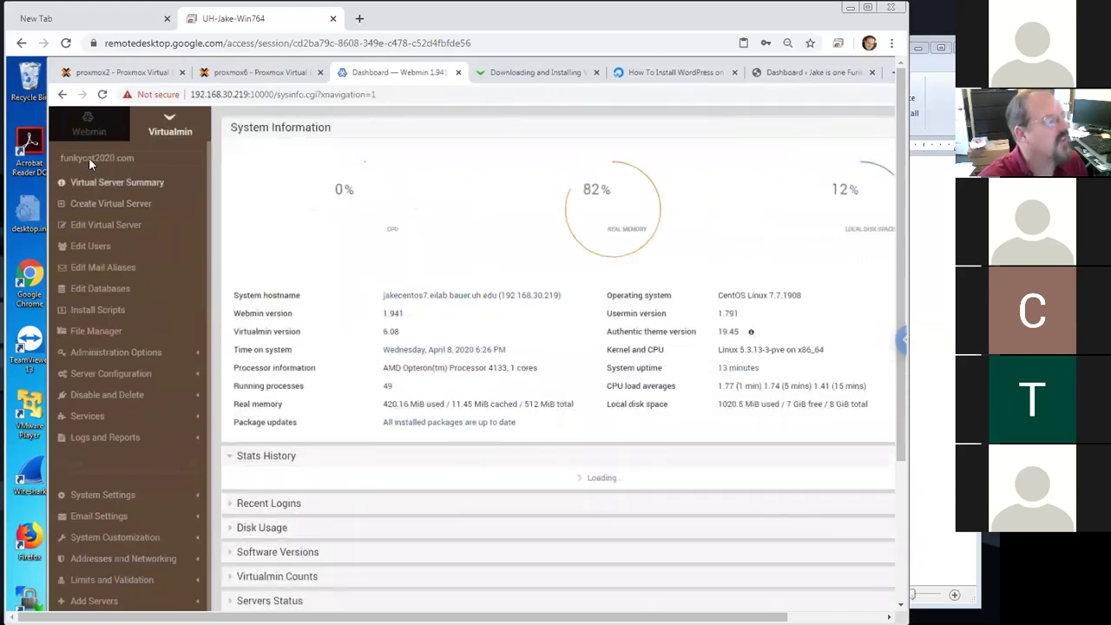
click(102, 334)
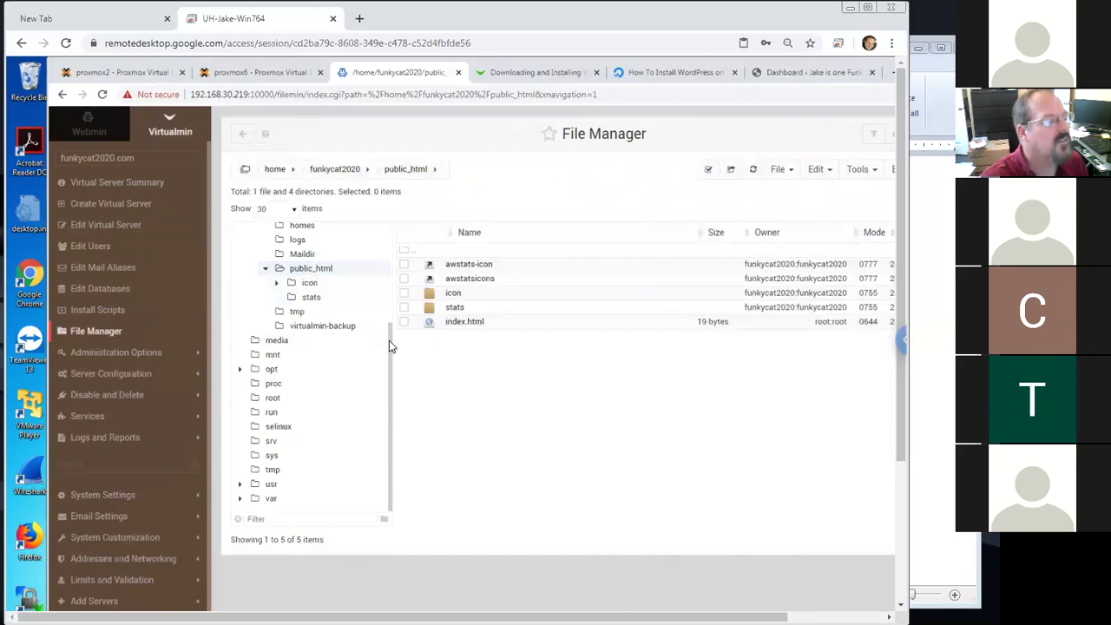
Scroll the File Manager to show funkycat2020's public_html with index.html, icon, stats and awstats
drag(389, 340, 393, 251)
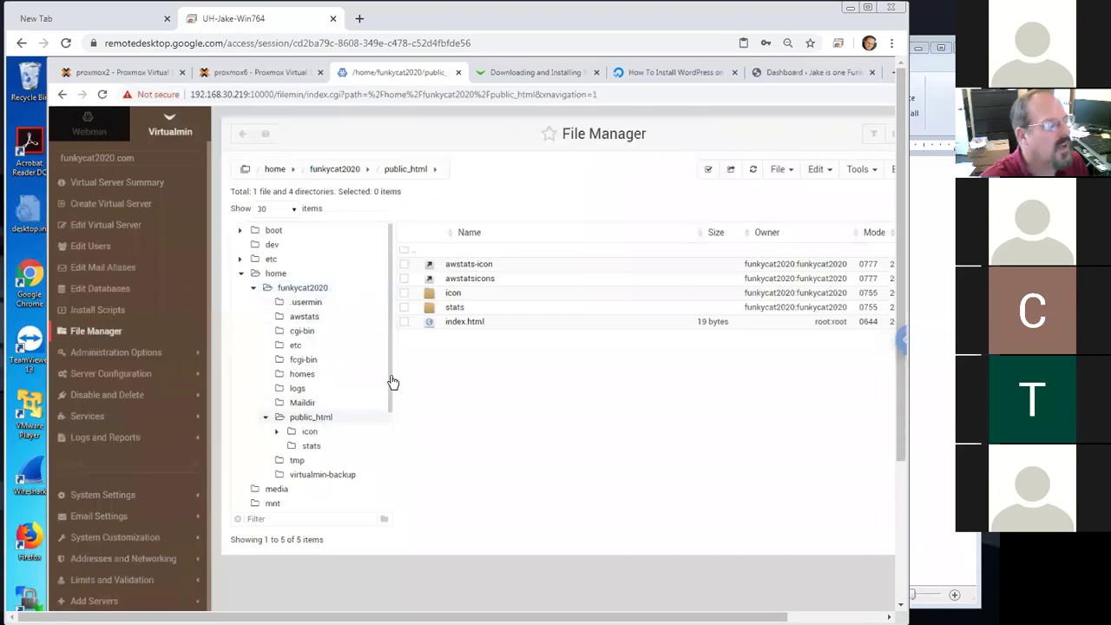
scroll(393, 393, down, 1)
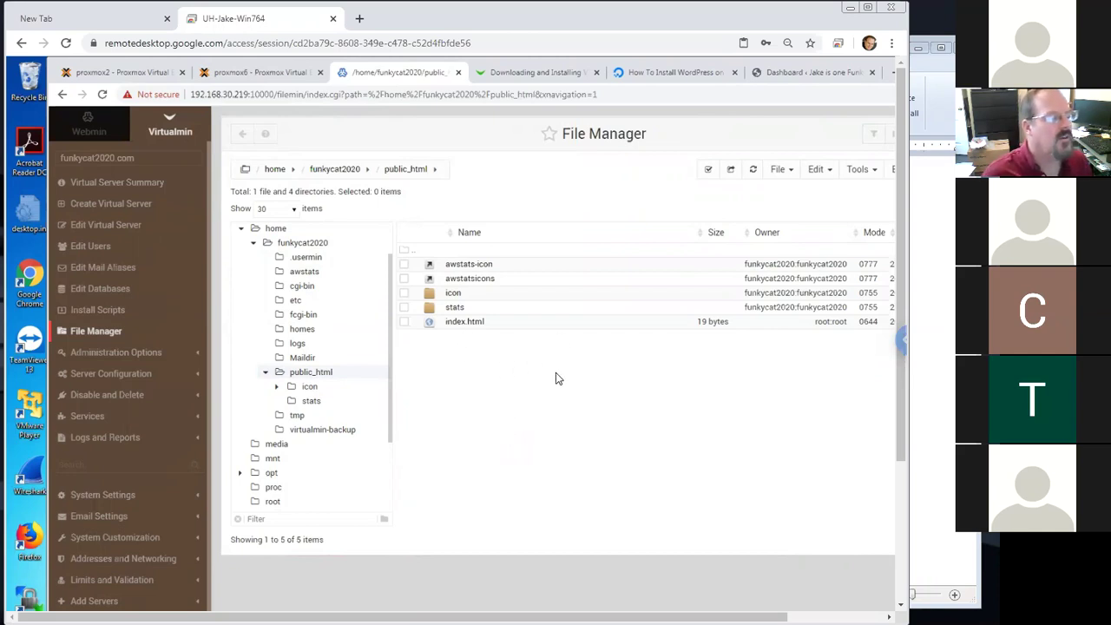
Try twice to edit index.html through the File Manager's file actions menu
right_click(474, 326)
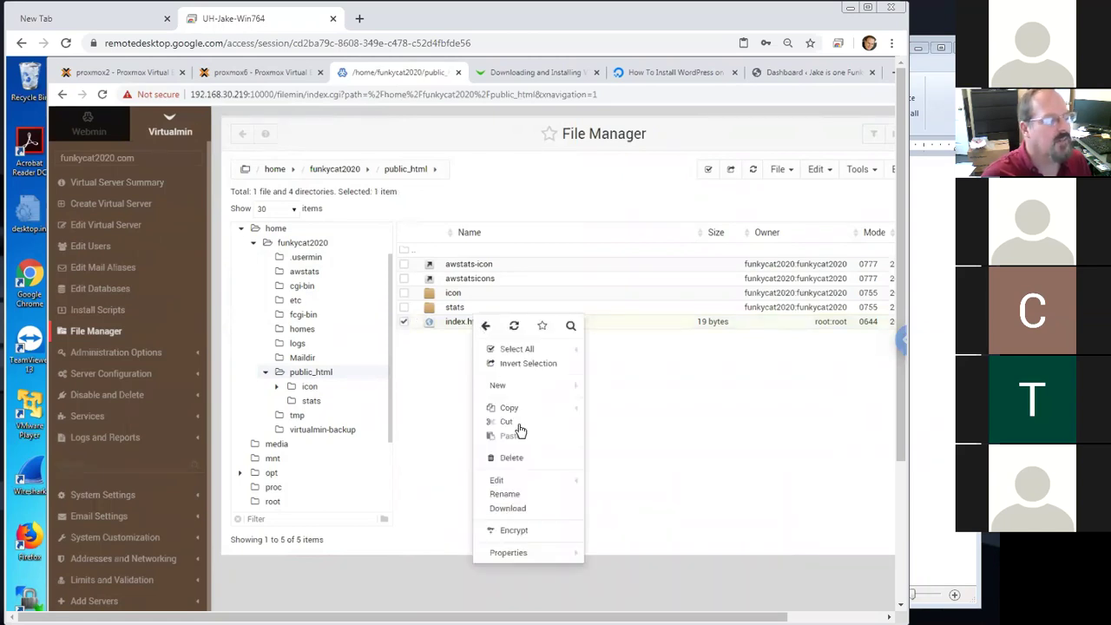
click(506, 483)
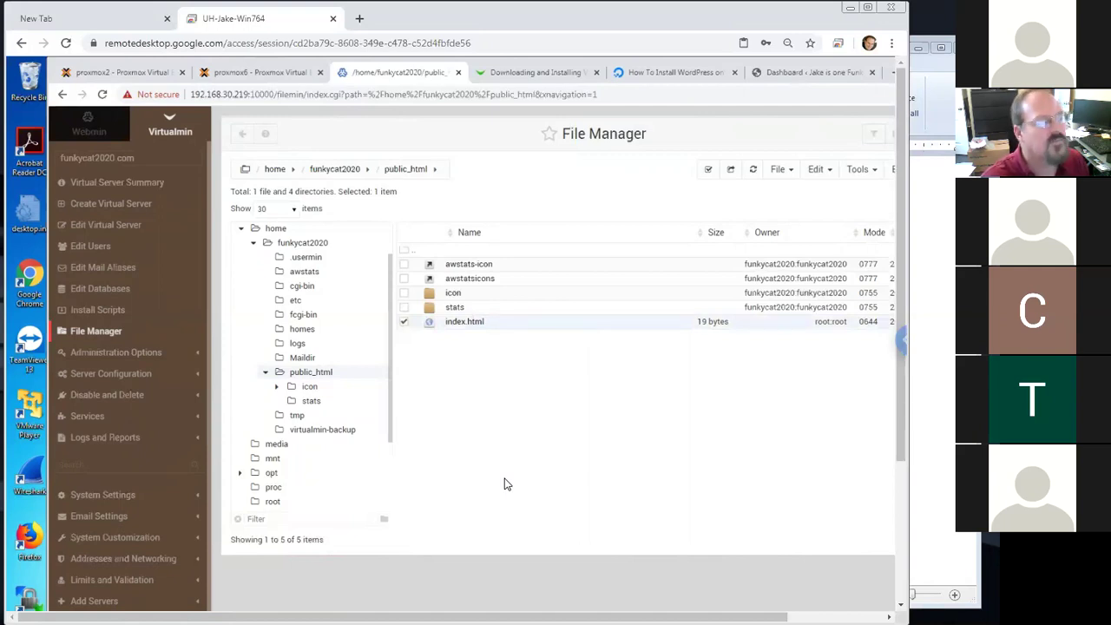
drag(907, 460, 889, 286)
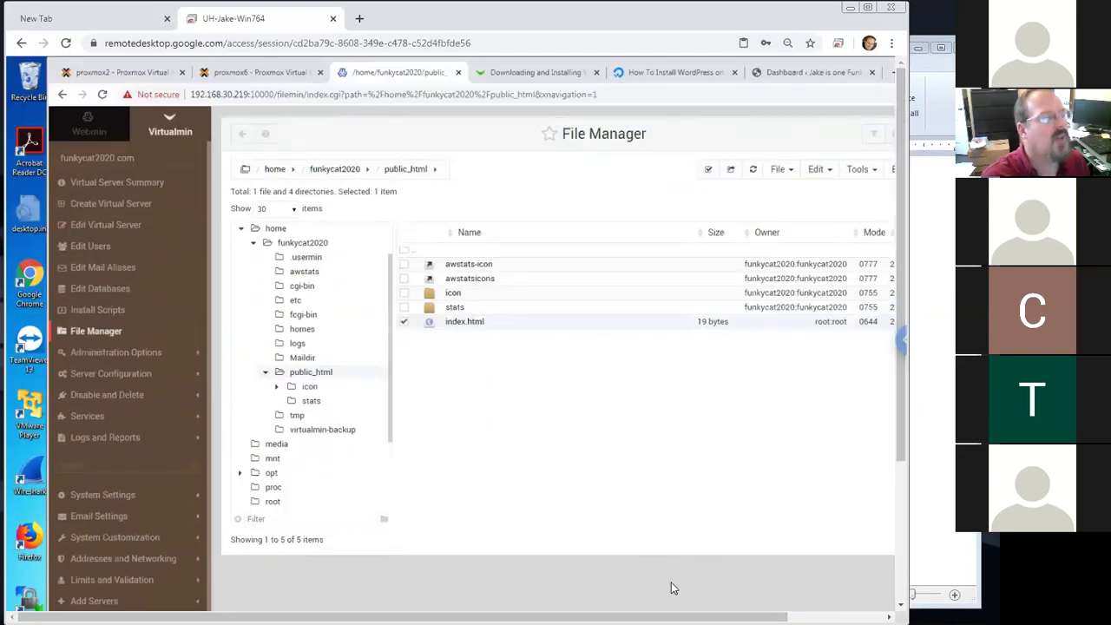
drag(673, 617, 770, 617)
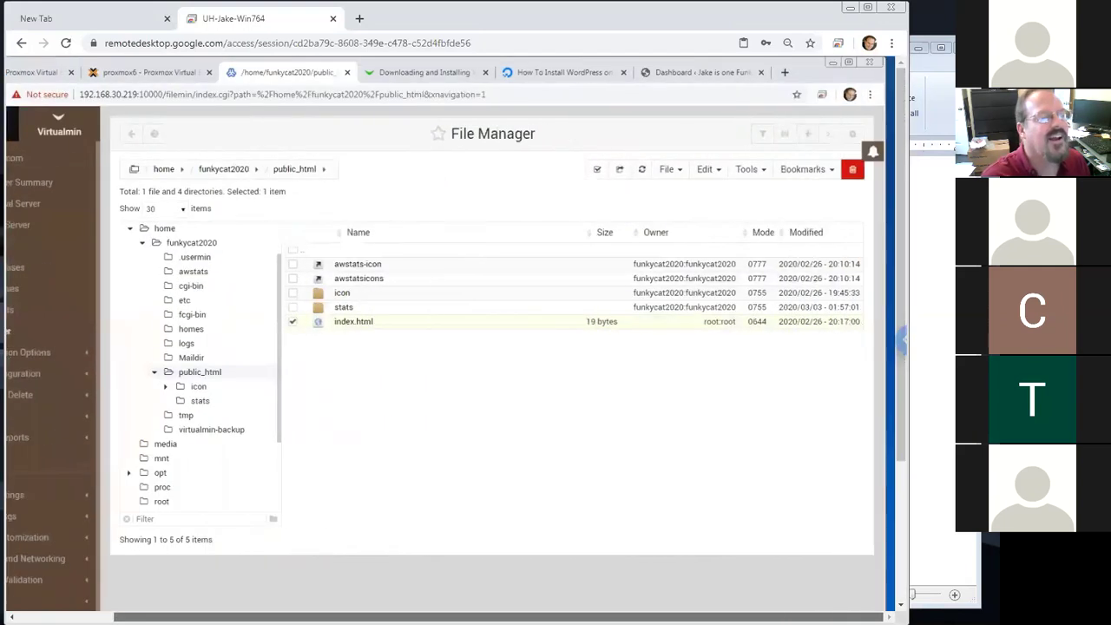
right_click(342, 326)
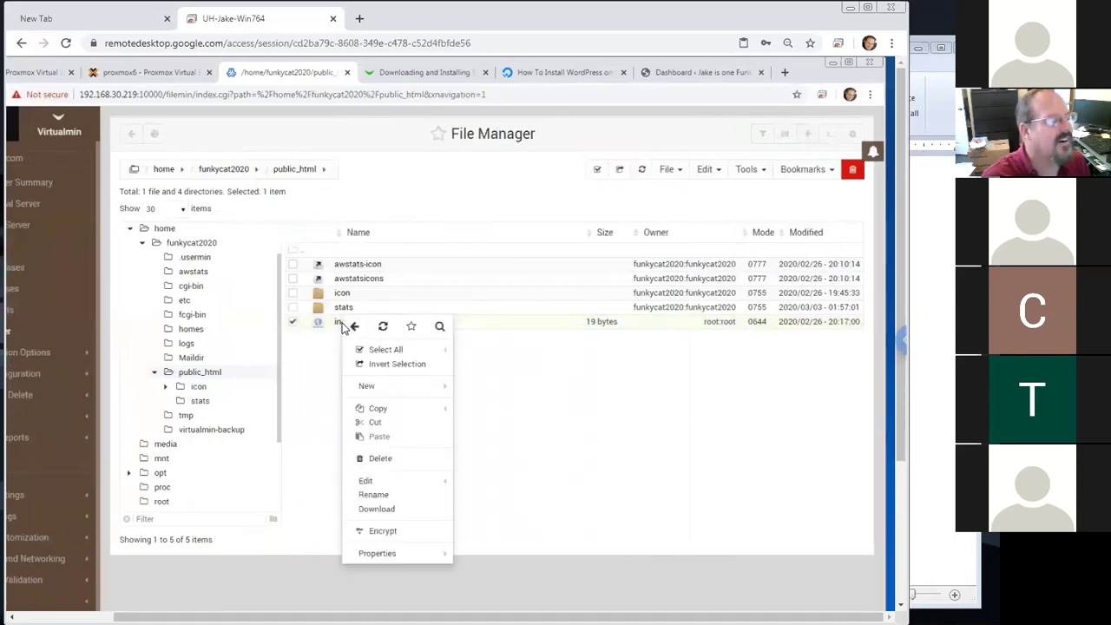
click(370, 484)
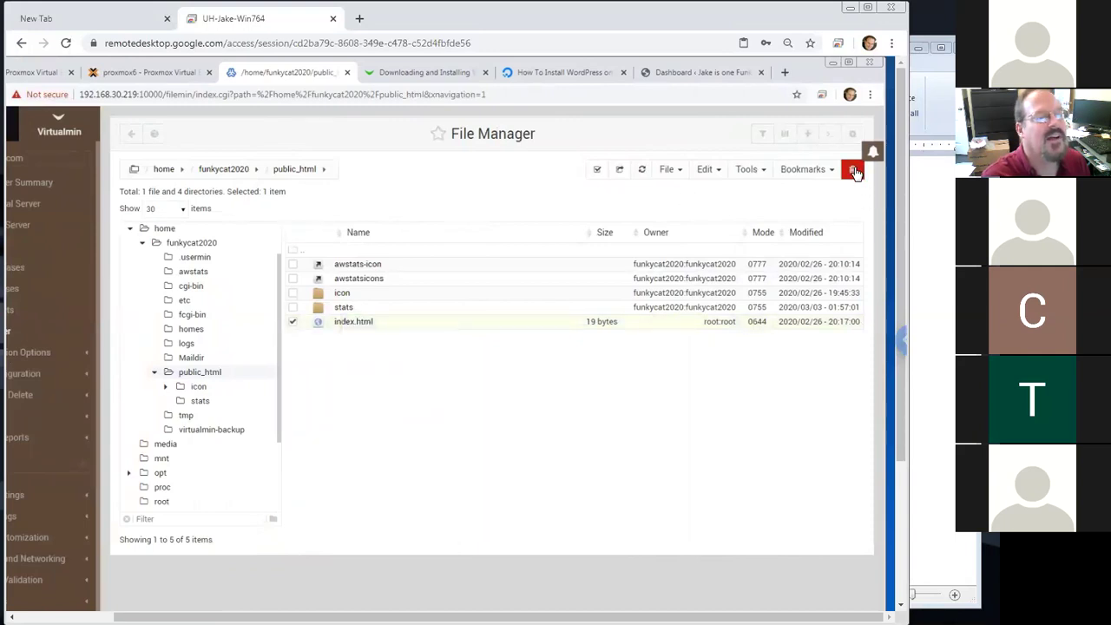
Review the public_html listing's permissions and bring up the PuTTY window list
drag(898, 306, 896, 418)
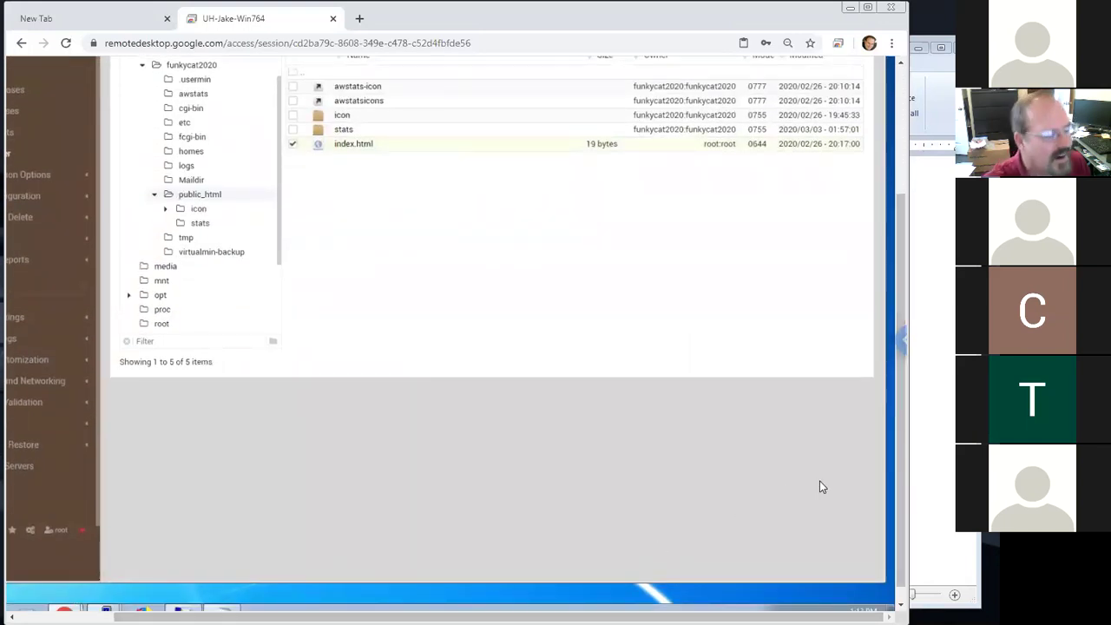
scroll(862, 539, down, 1)
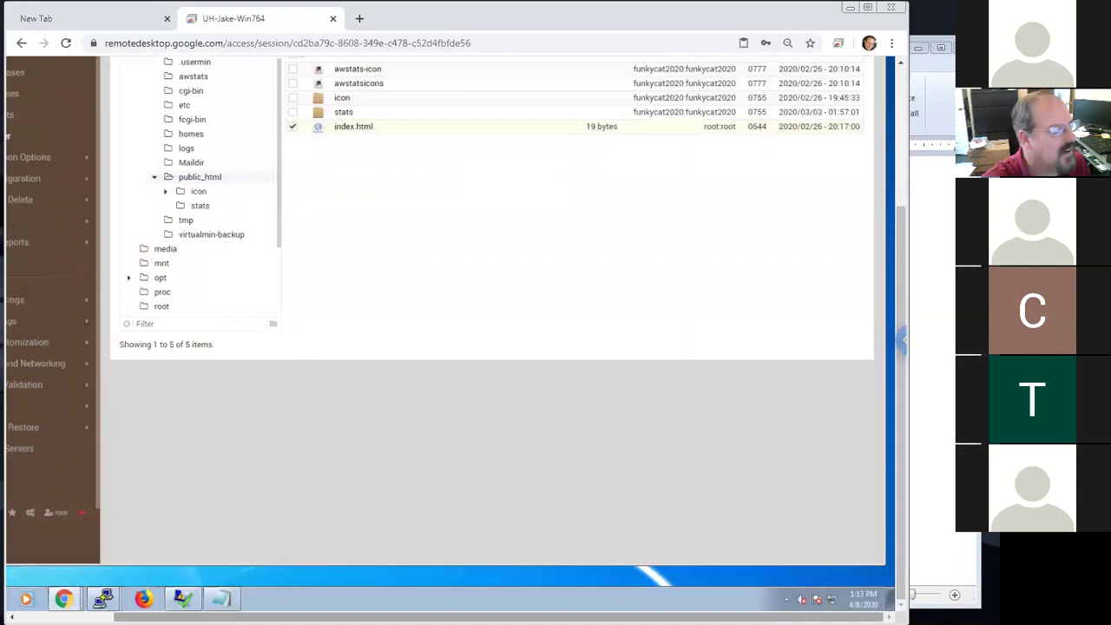
mouse_move(156, 600)
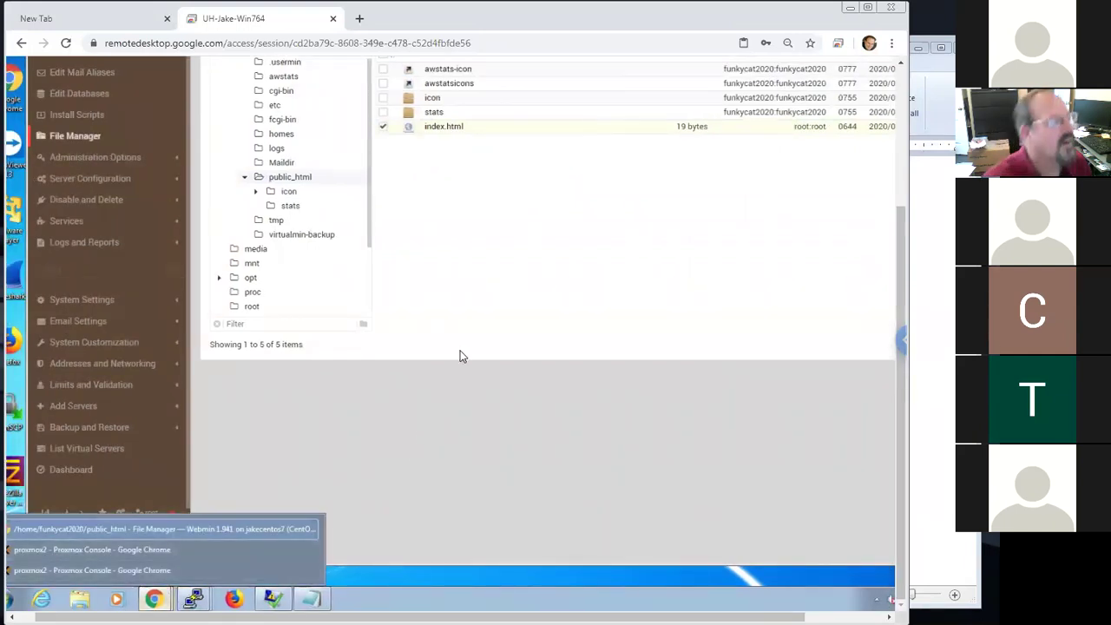
drag(902, 440, 897, 351)
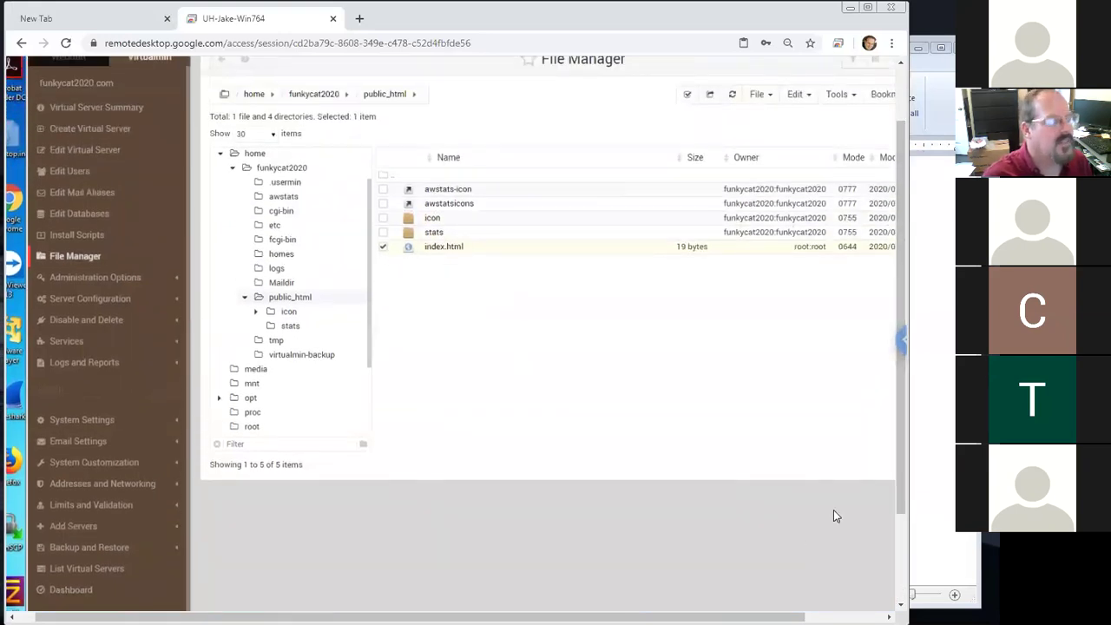
drag(902, 483, 896, 465)
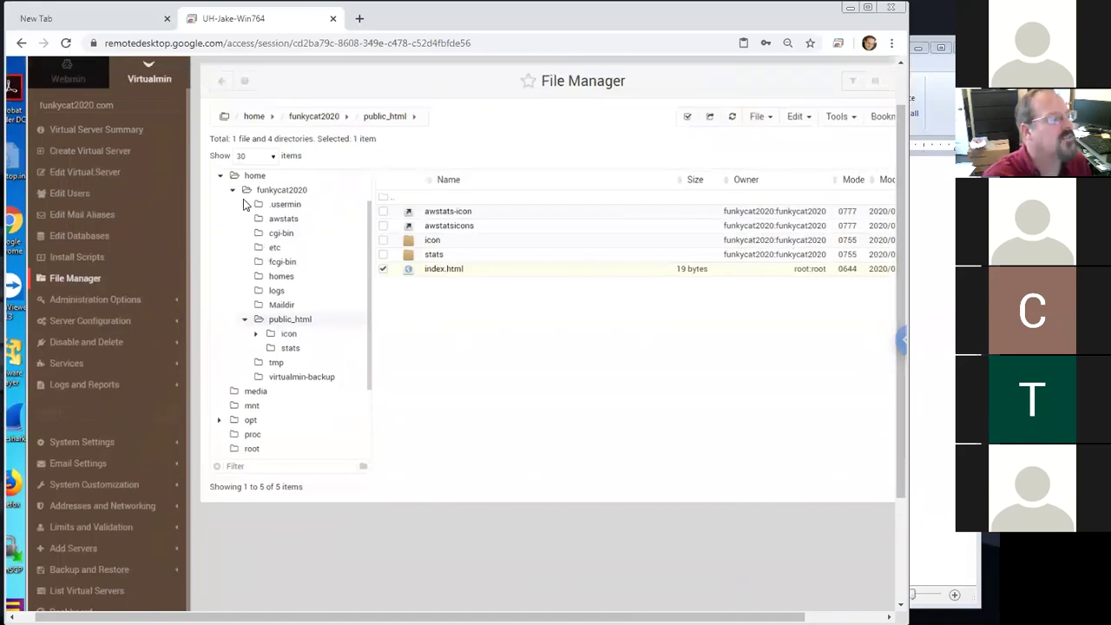
drag(902, 382, 900, 494)
mouse_move(195, 590)
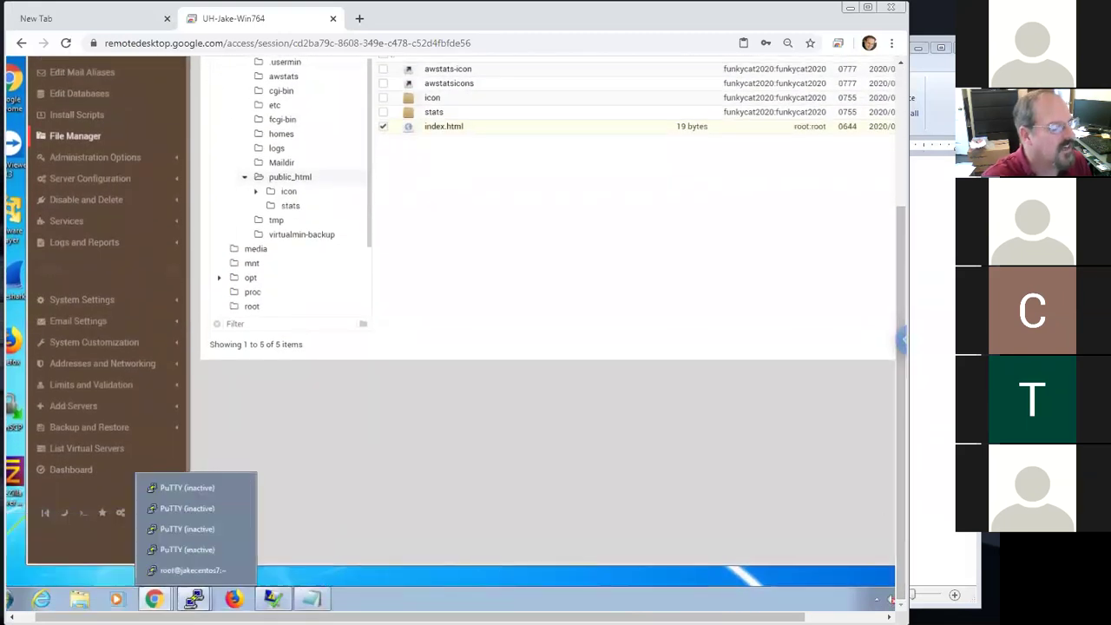
In the root PuTTY session, go to funkycat2020's home, confirm it with pwd and list it with ls -la
click(192, 570)
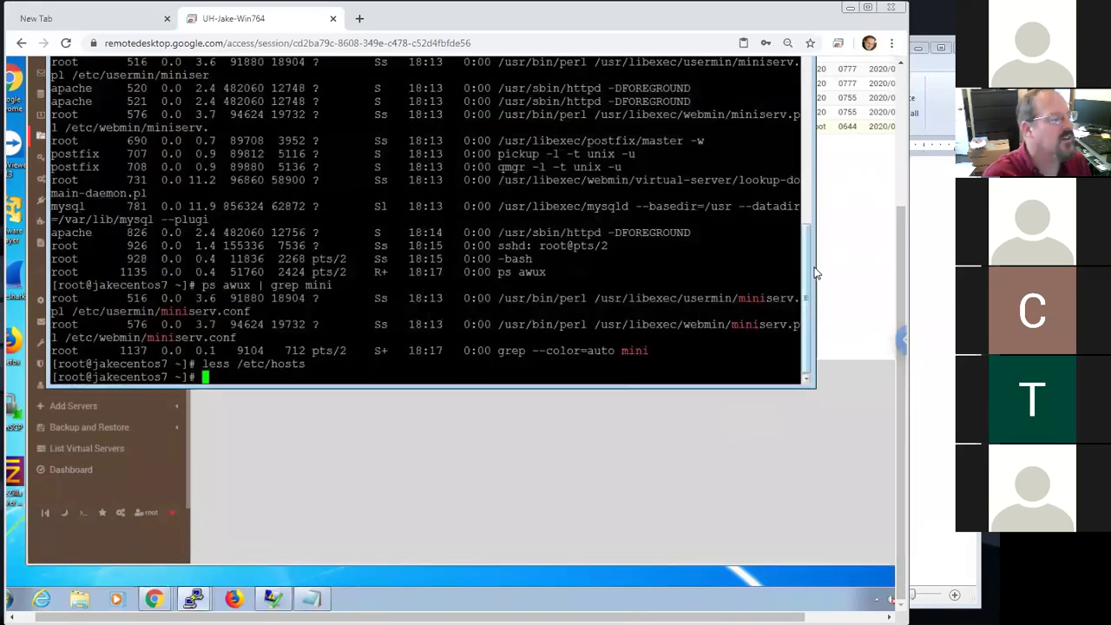
text(cd)
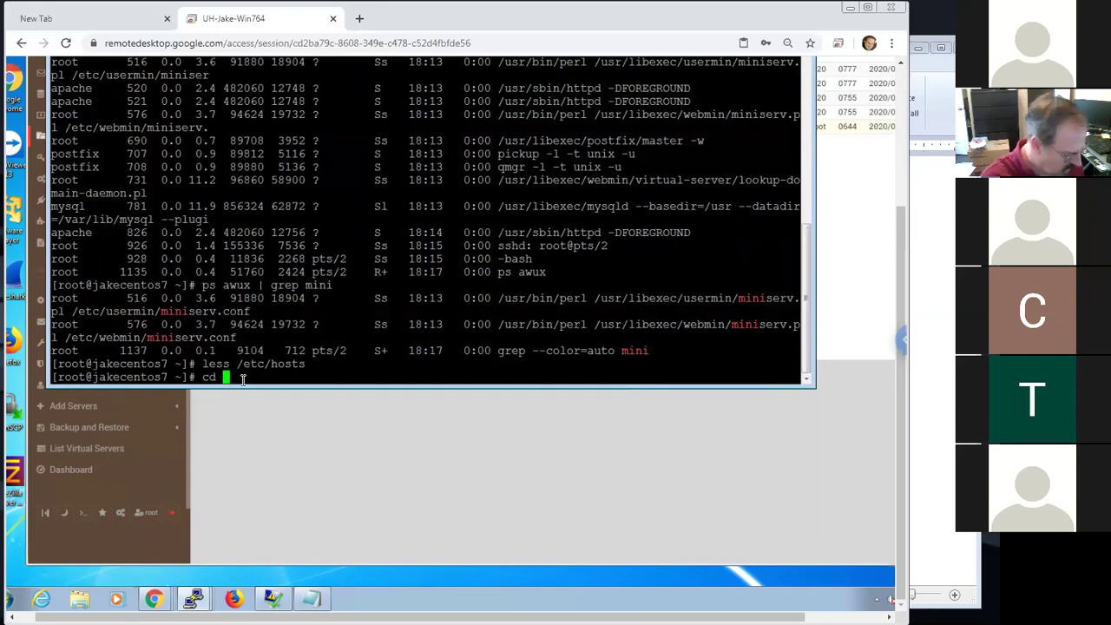
text(/fu)
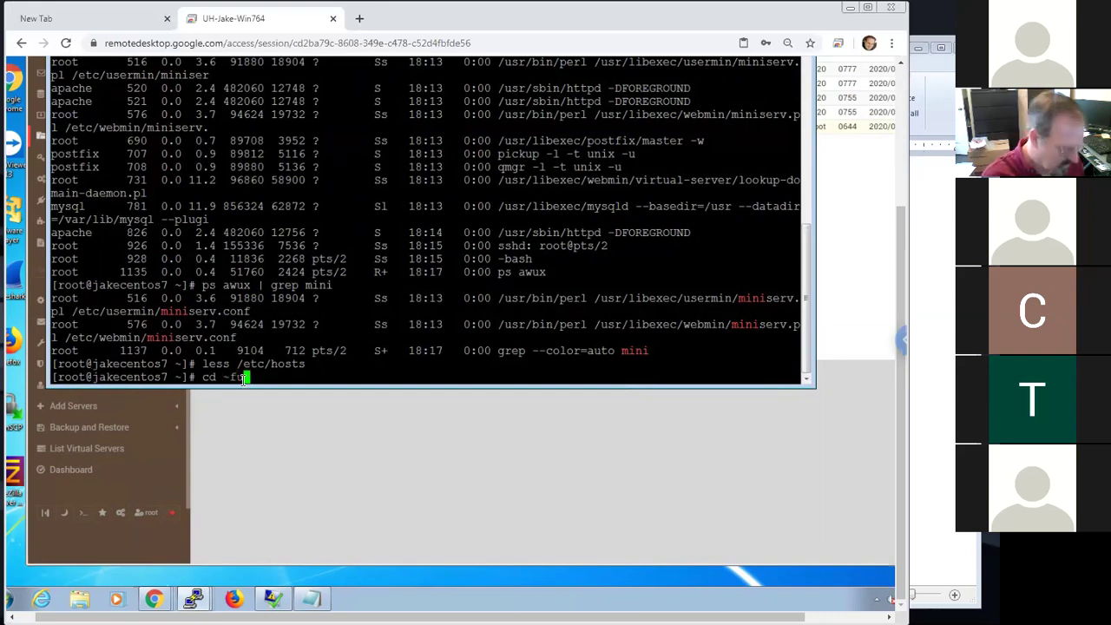
text(nkycat2020)
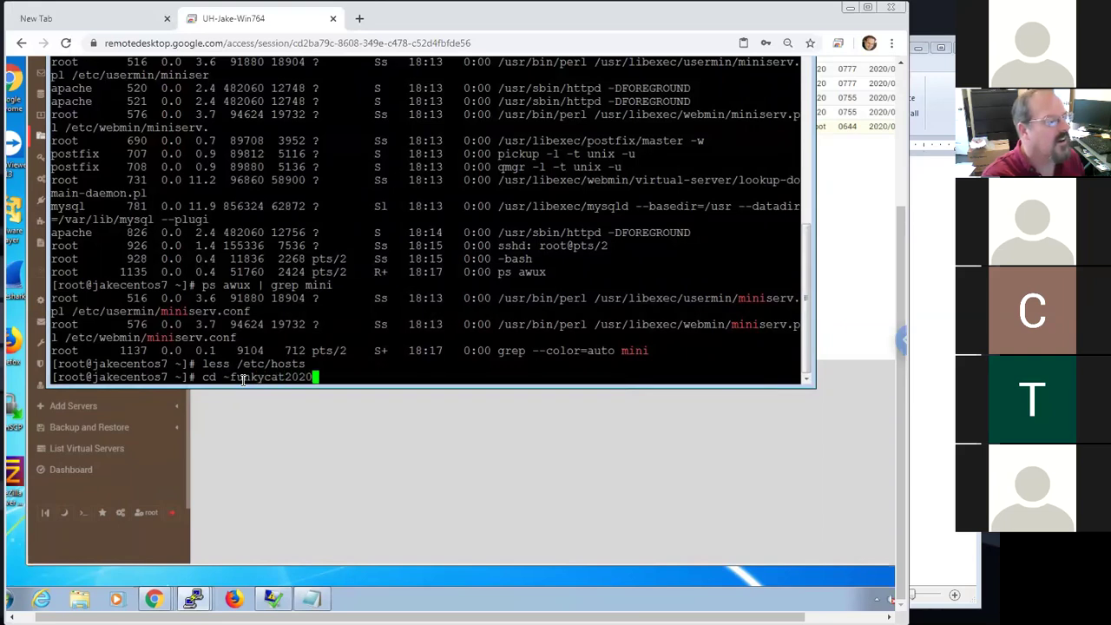
key(Return)
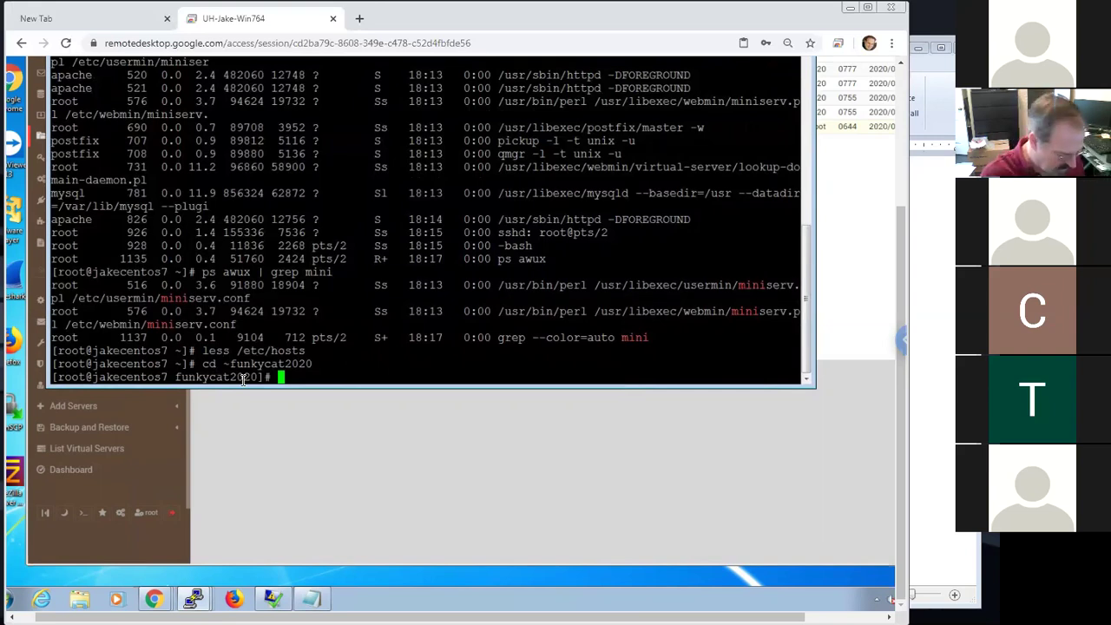
text(pwd)
key(Return)
drag(229, 368, 66, 366)
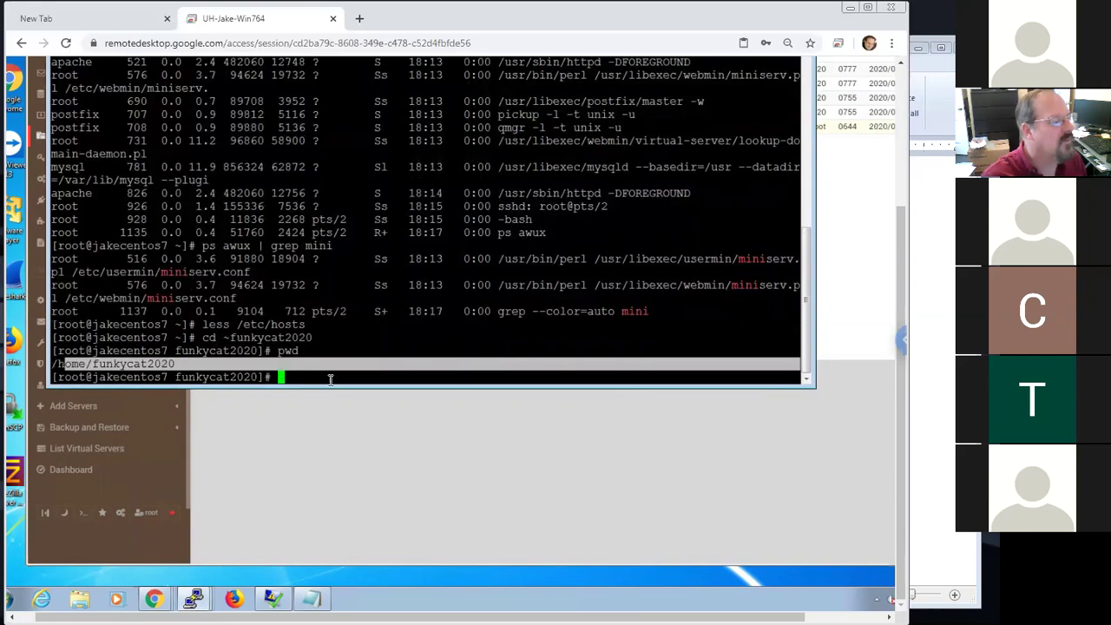
click(329, 377)
text(ls -la)
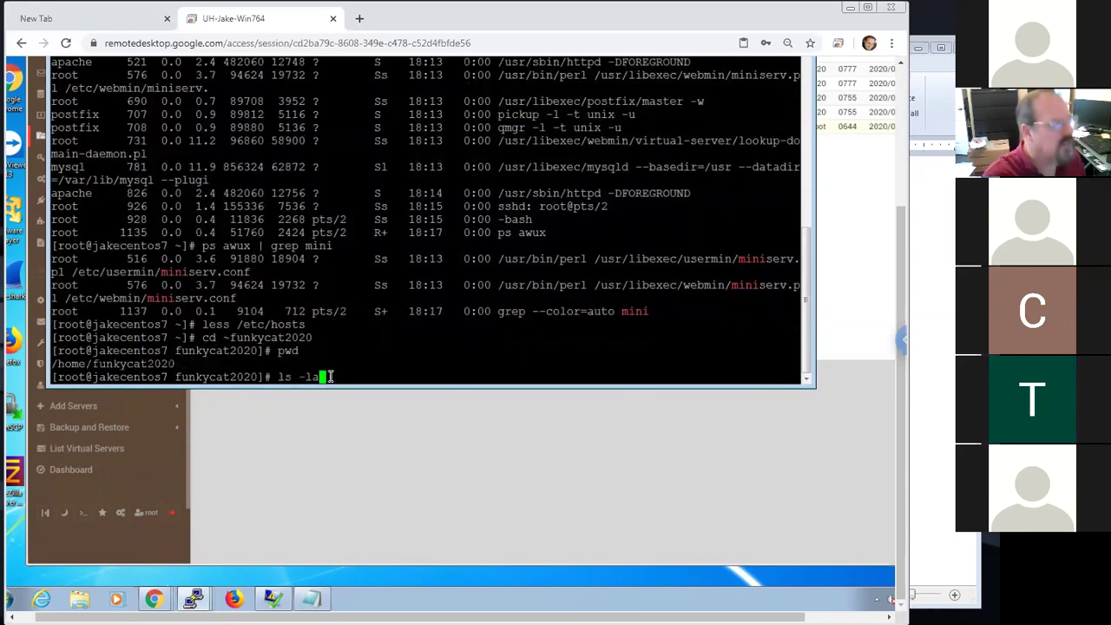
key(Return)
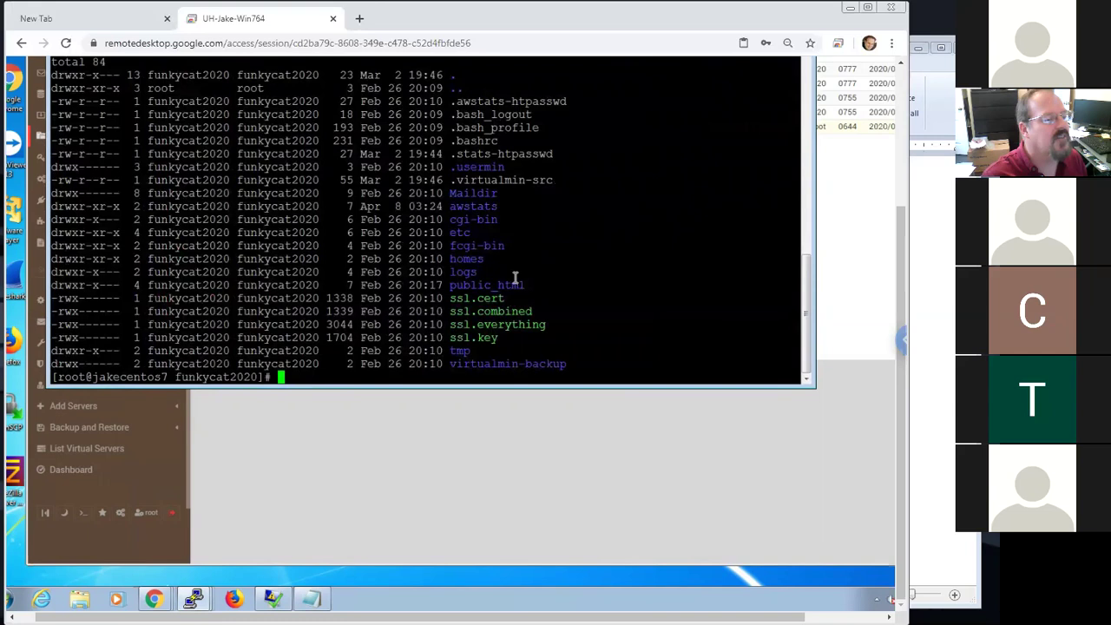
drag(524, 284, 446, 284)
drag(344, 285, 148, 284)
drag(521, 285, 531, 286)
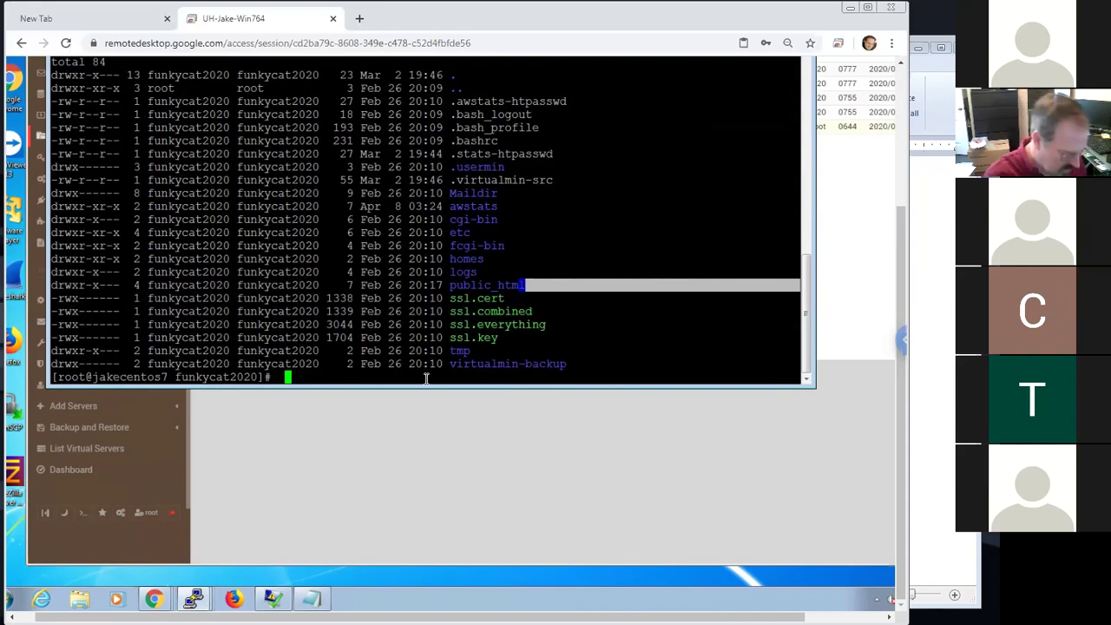
Enter public_html, list its contents, and view index.html with less
text(cd p)
key(Tab)
key(Return)
text(ls -la)
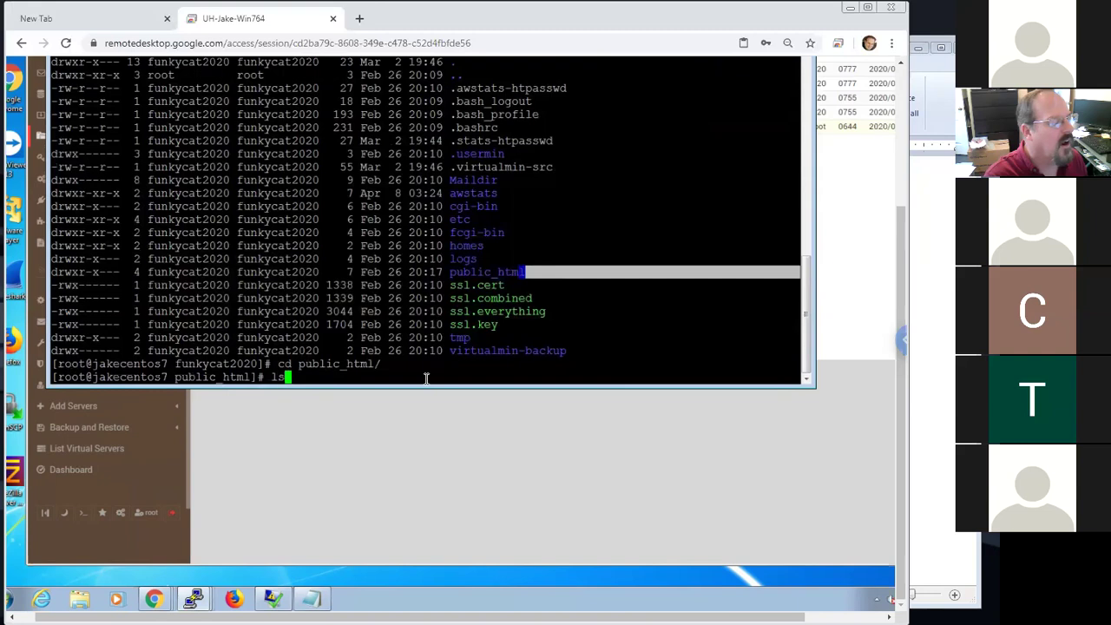
key(Return)
text(less inde)
key(Tab)
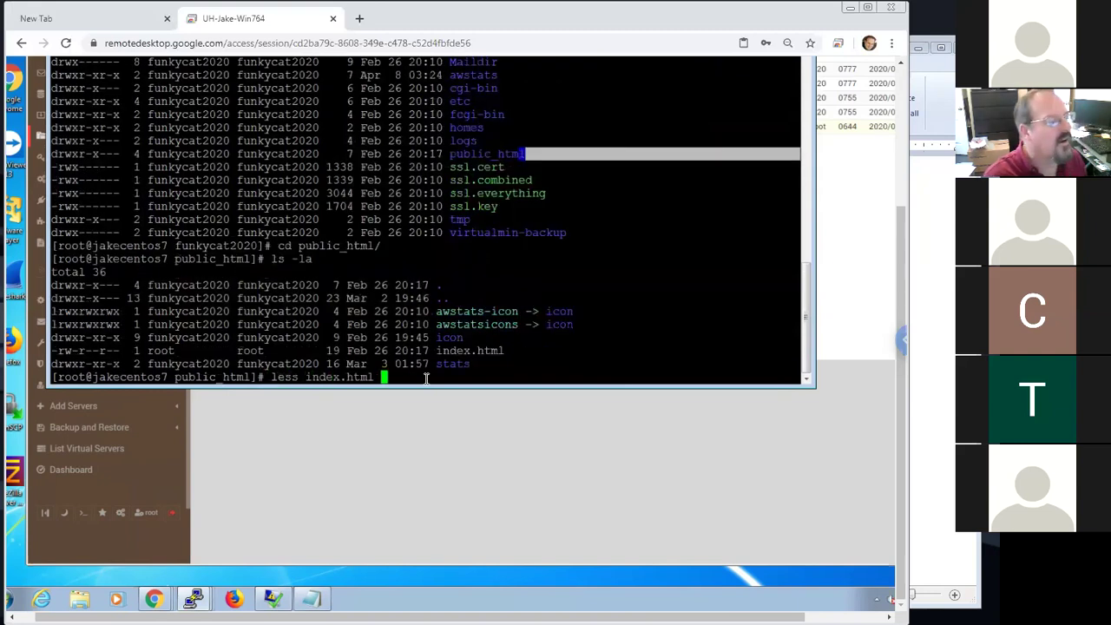
key(Return)
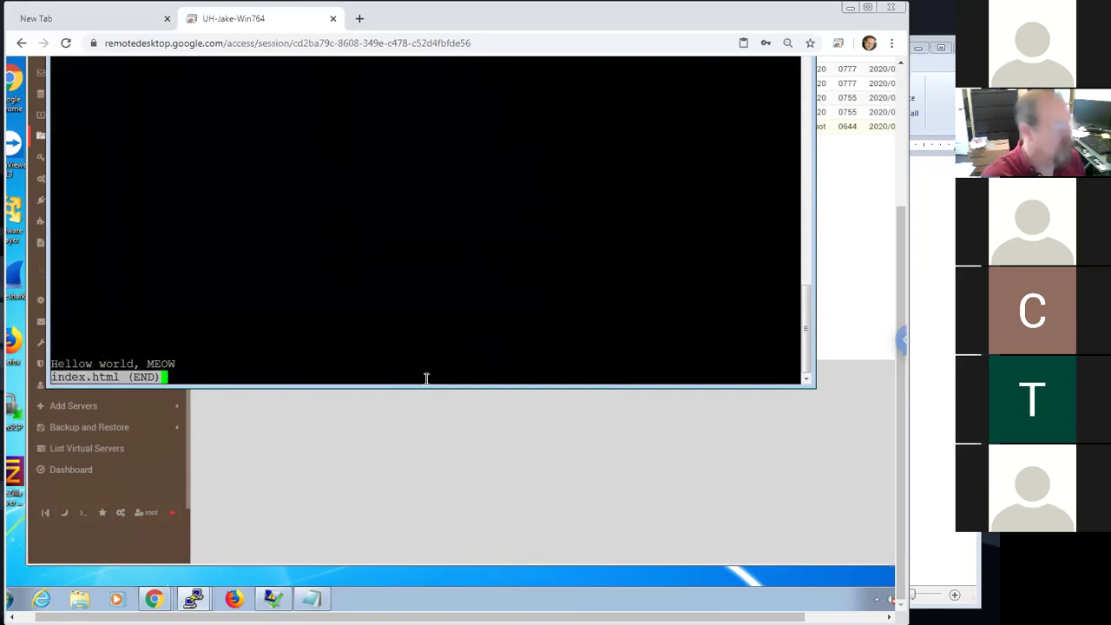
In nano, add 'Today is 4/8/2020' under 'Hellow world, MEOW' in index.html, save and exit
text(qnano )
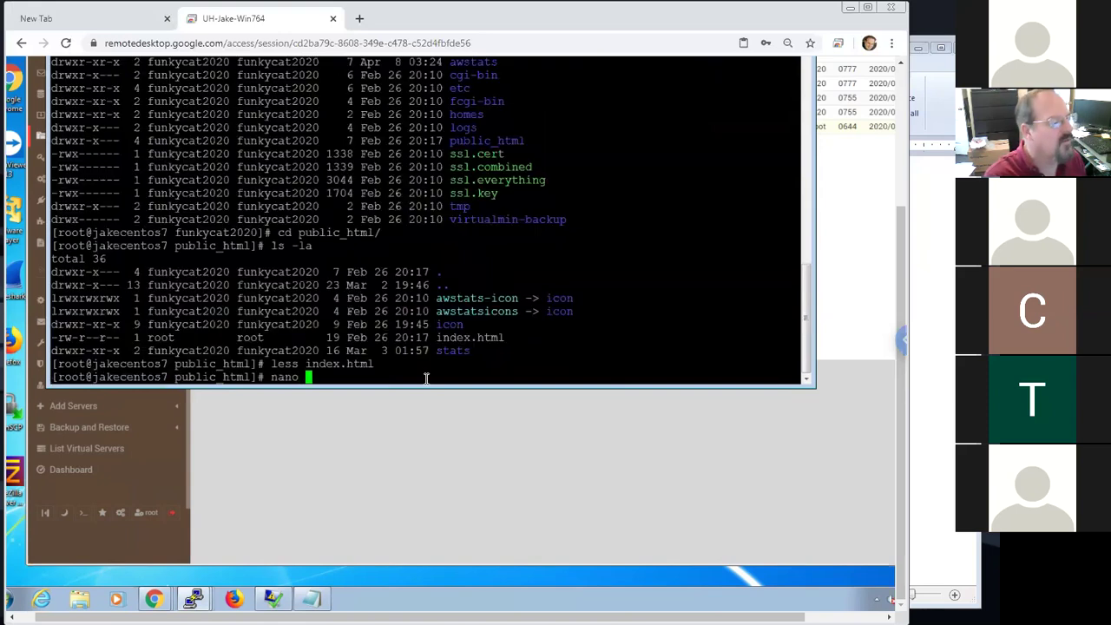
text(in)
key(Tab)
key(Return)
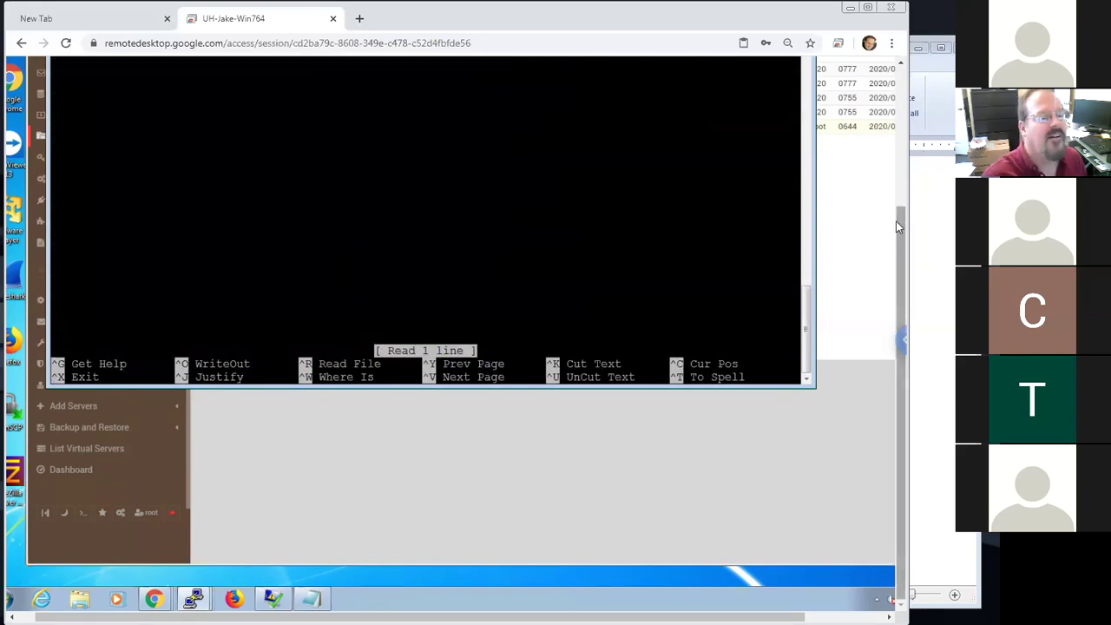
scroll(896, 221, up, 2)
scroll(874, 145, up, 1)
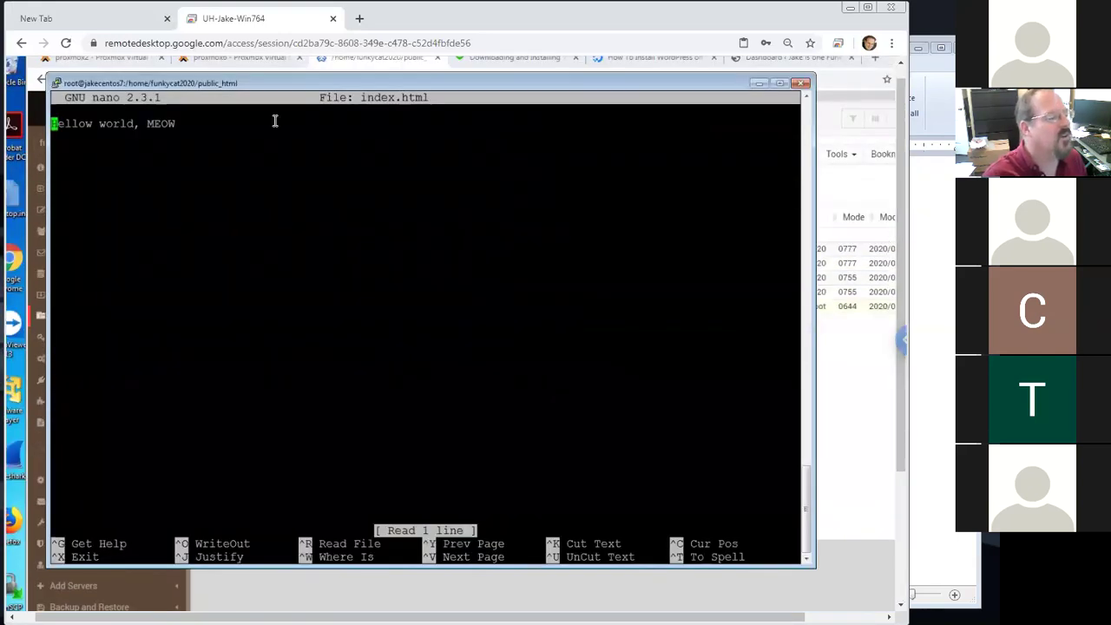
key(Down)
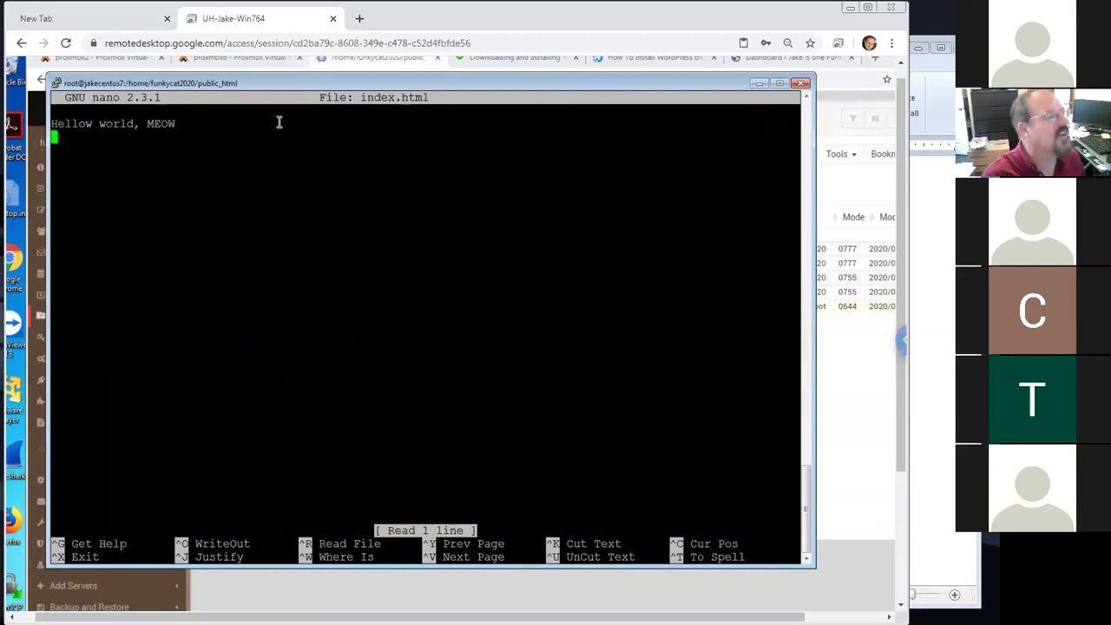
text(Today is 4/8/)
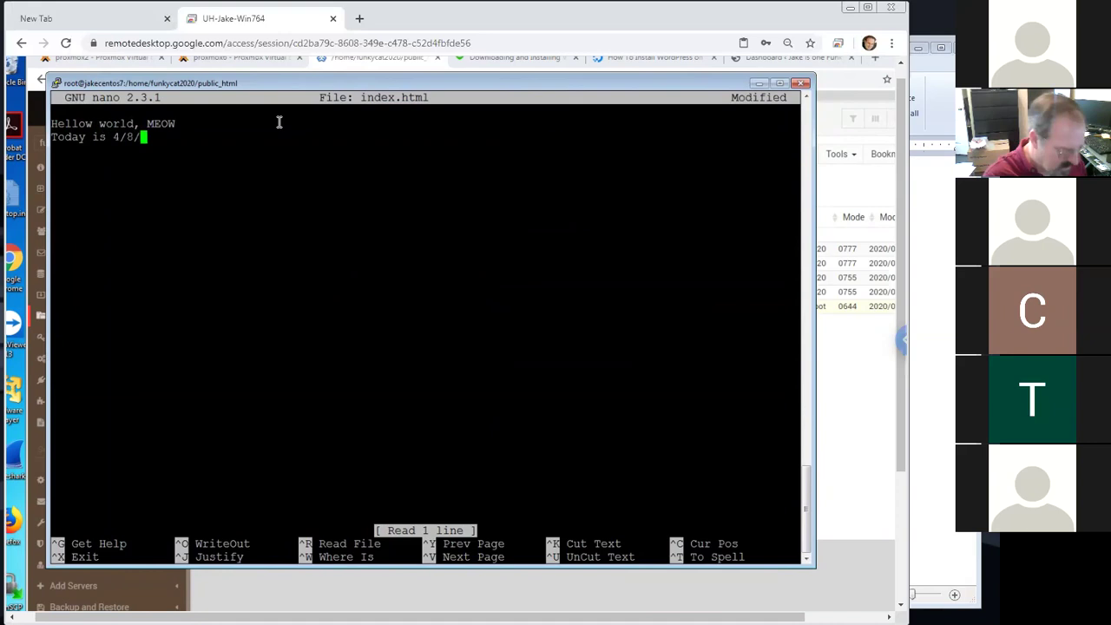
text(2020)
key(Return)
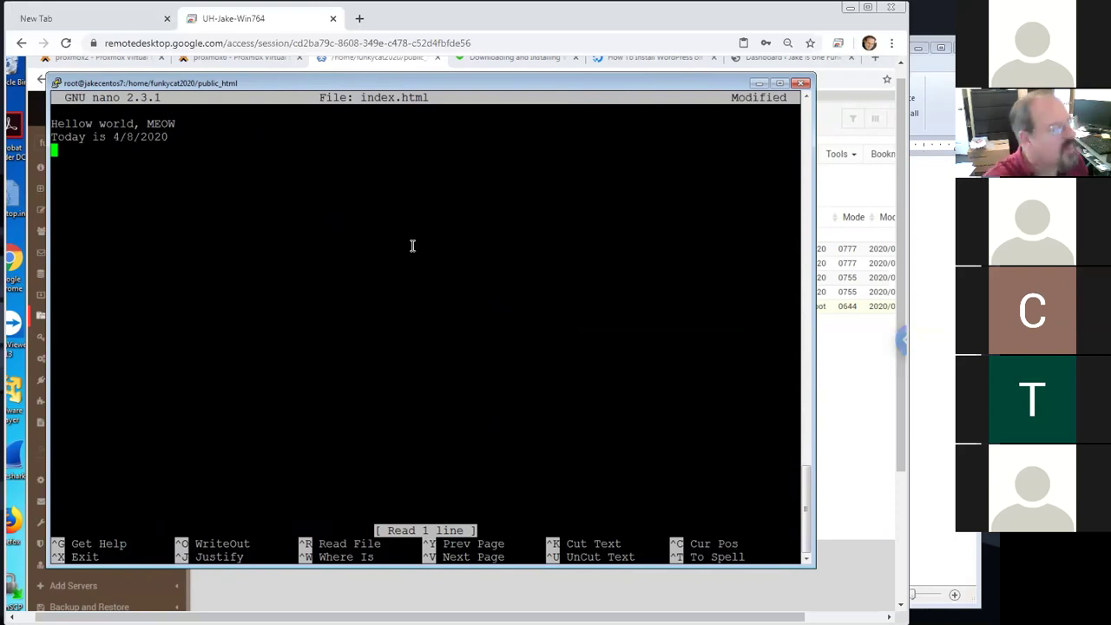
key(ctrl+o)
key(Return)
key(ctrl+x)
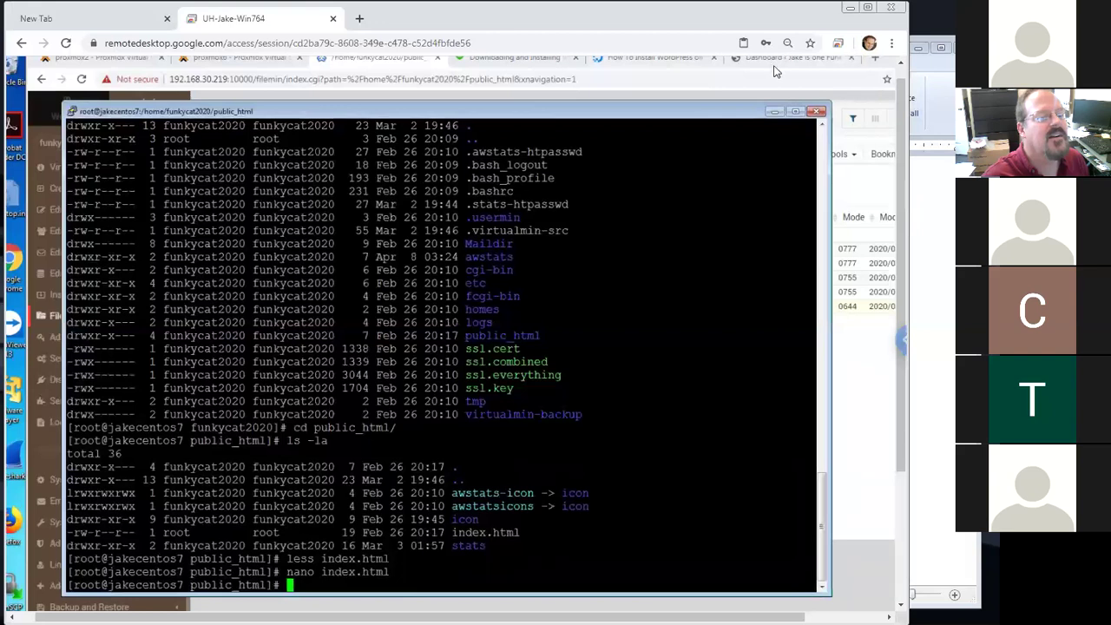
Strip wp-admin/ from the Dashboard tab's address to load the funkycat2020.com home page
click(775, 61)
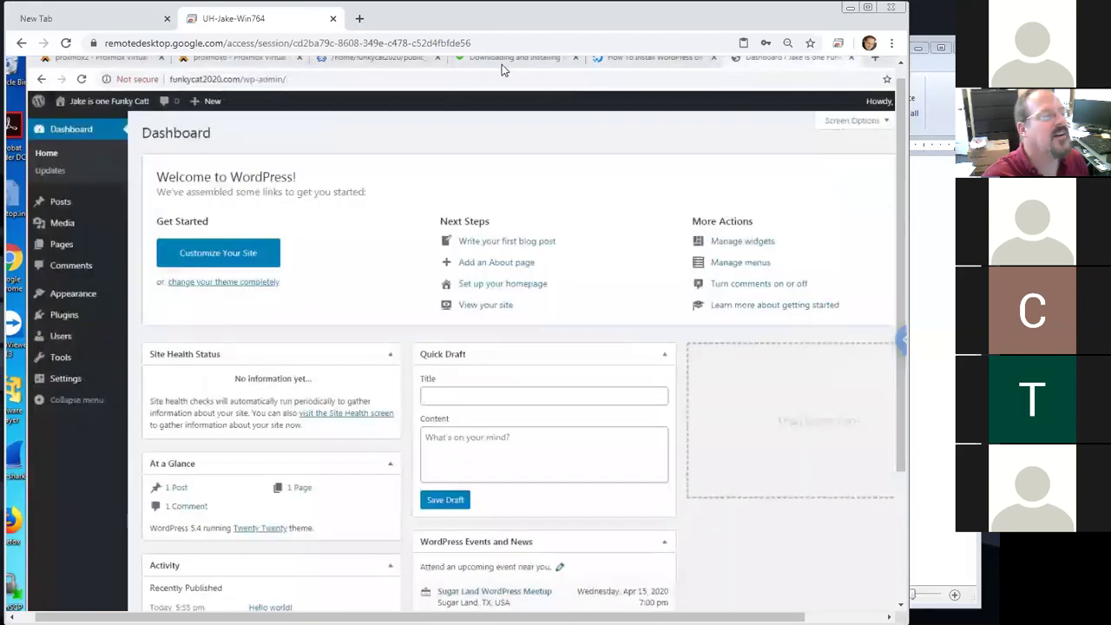
click(247, 79)
click(244, 79)
key(shift+End)
key(BackSpace)
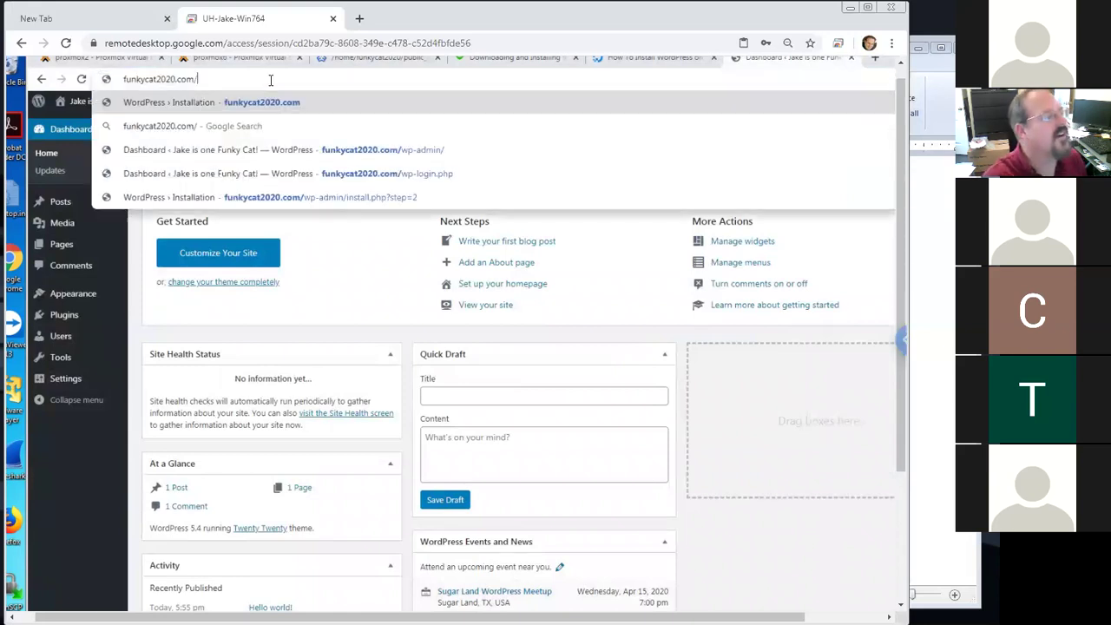
key(Return)
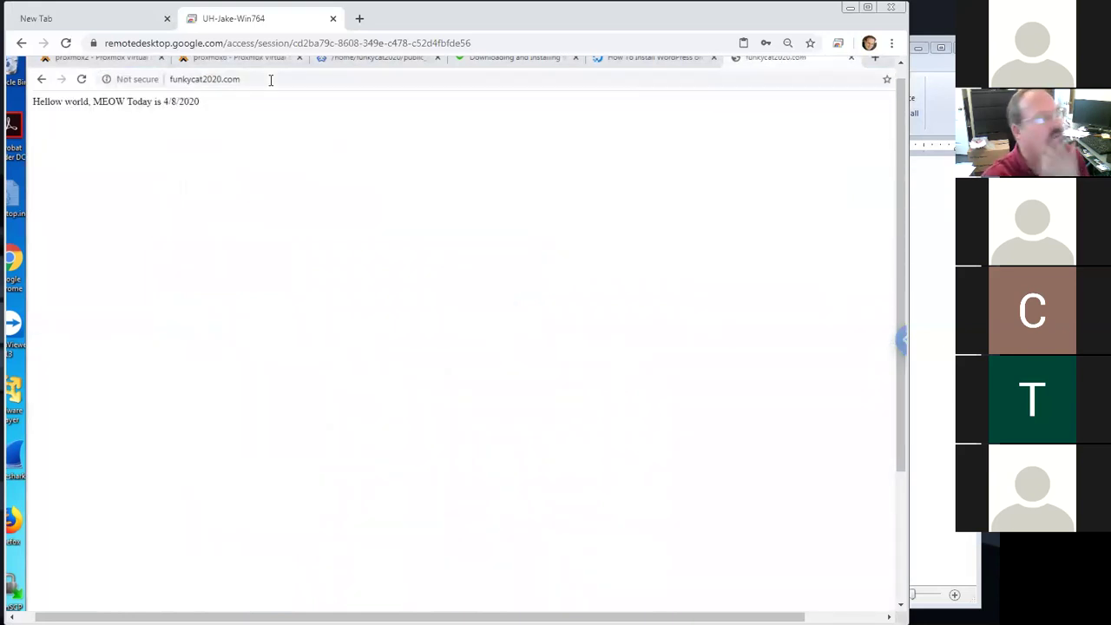
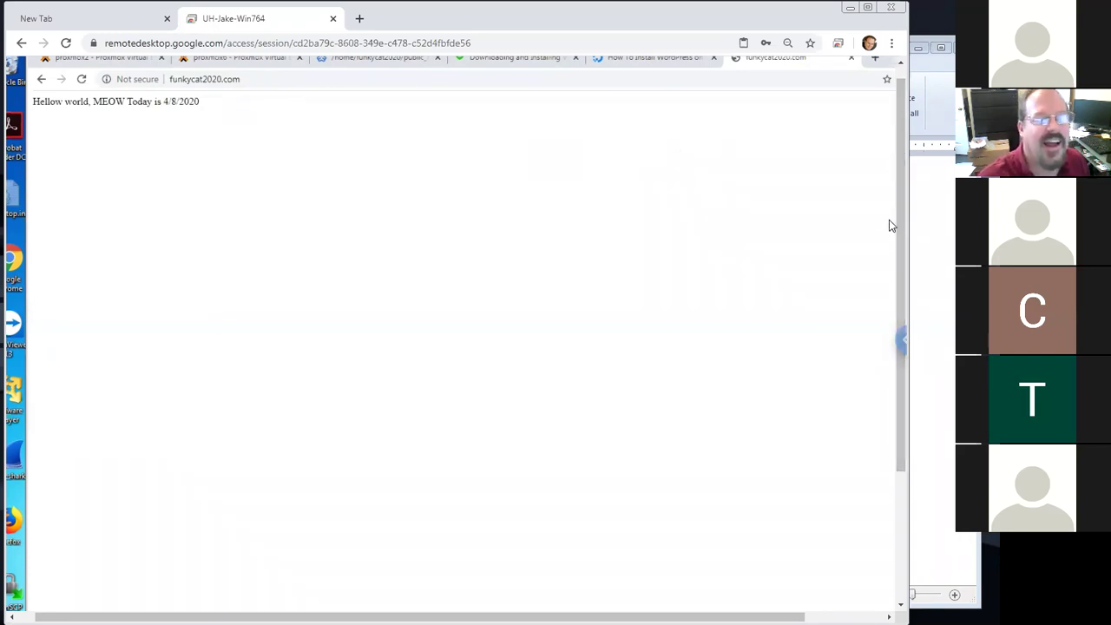
Leave the funkycat2020.com page for the DigitalOcean WordPress-on-CentOS 7 tutorial tab at Step Four
scroll(898, 225, up, 1)
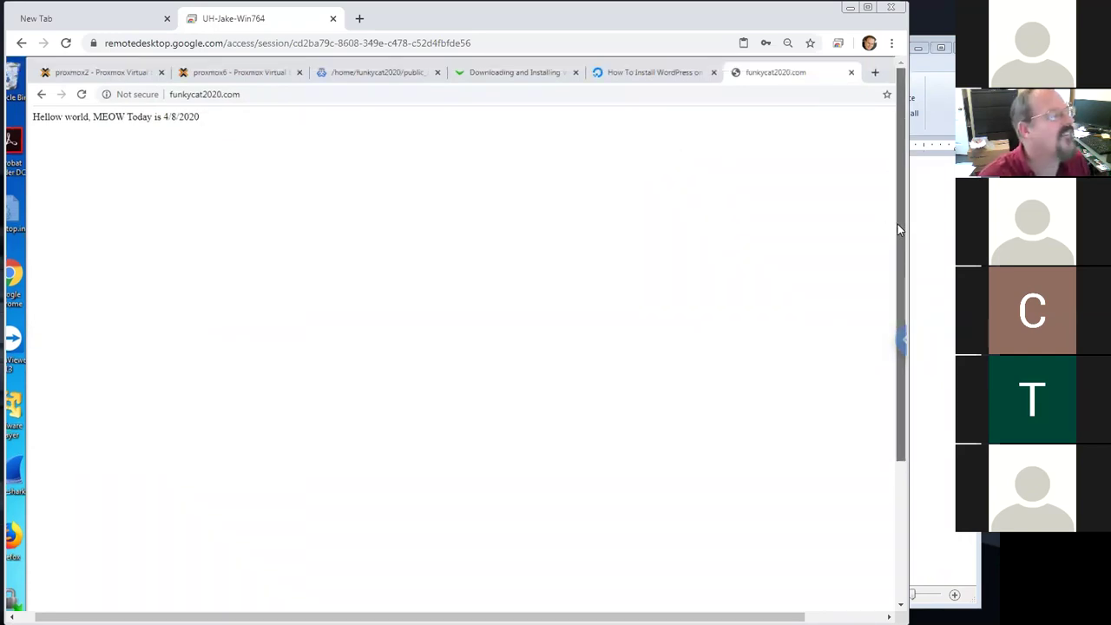
scroll(900, 226, down, 1)
scroll(901, 227, up, 1)
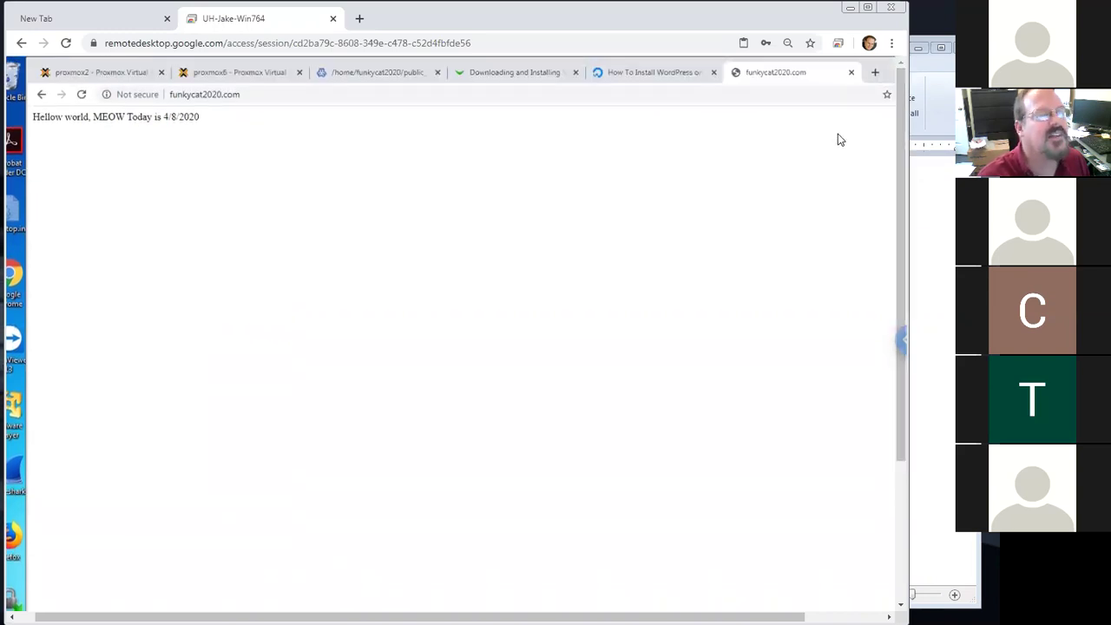
key(ctrl+shift+Tab)
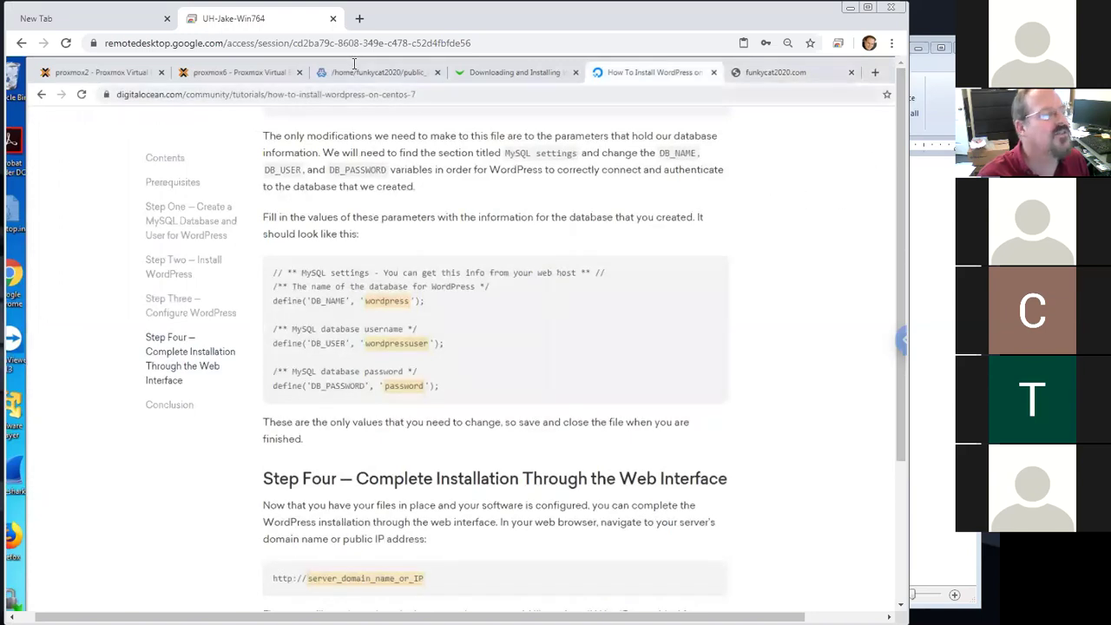
Google 'how to install wordpress on centos 7 virtualmin' and scroll through the results
key(ctrl+l)
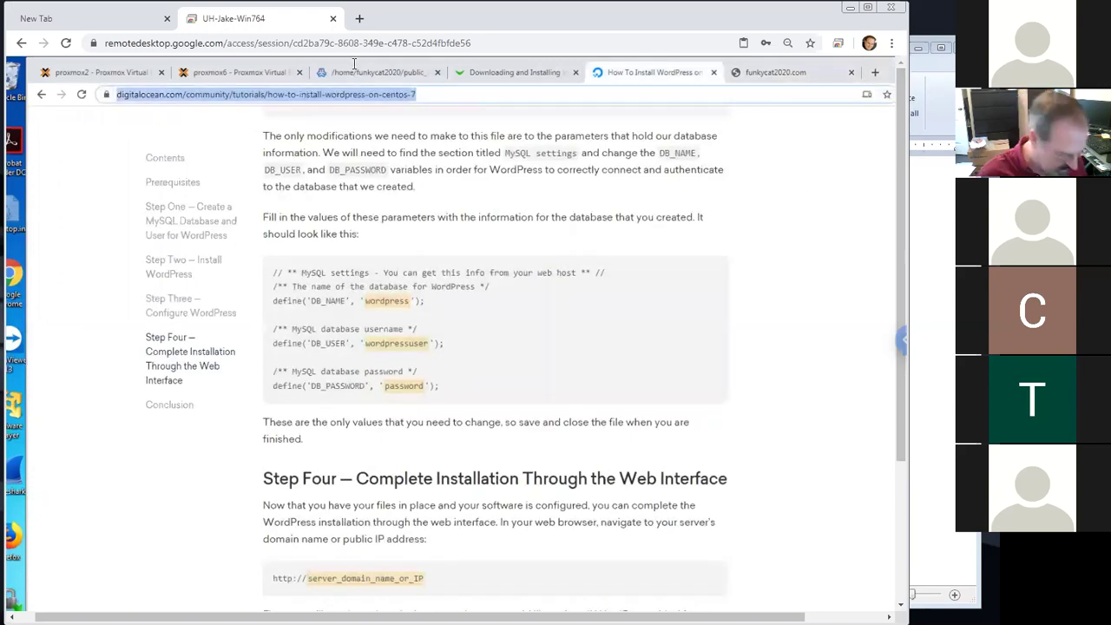
text(how to install wi)
key(BackSpace)
key(BackSpace)
text(ordpress)
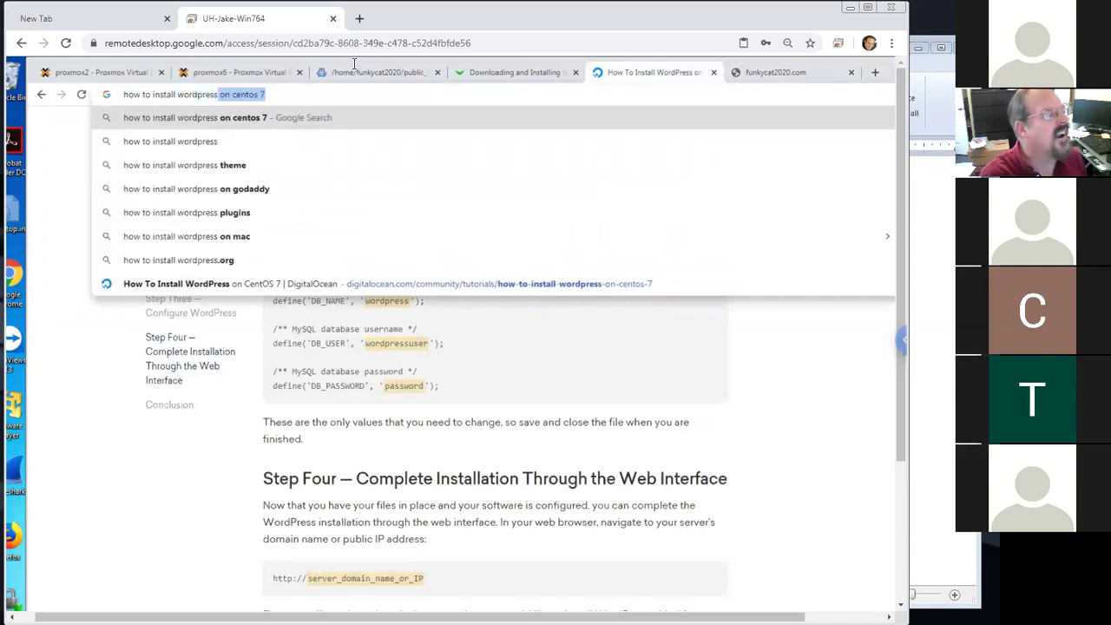
text( on centous)
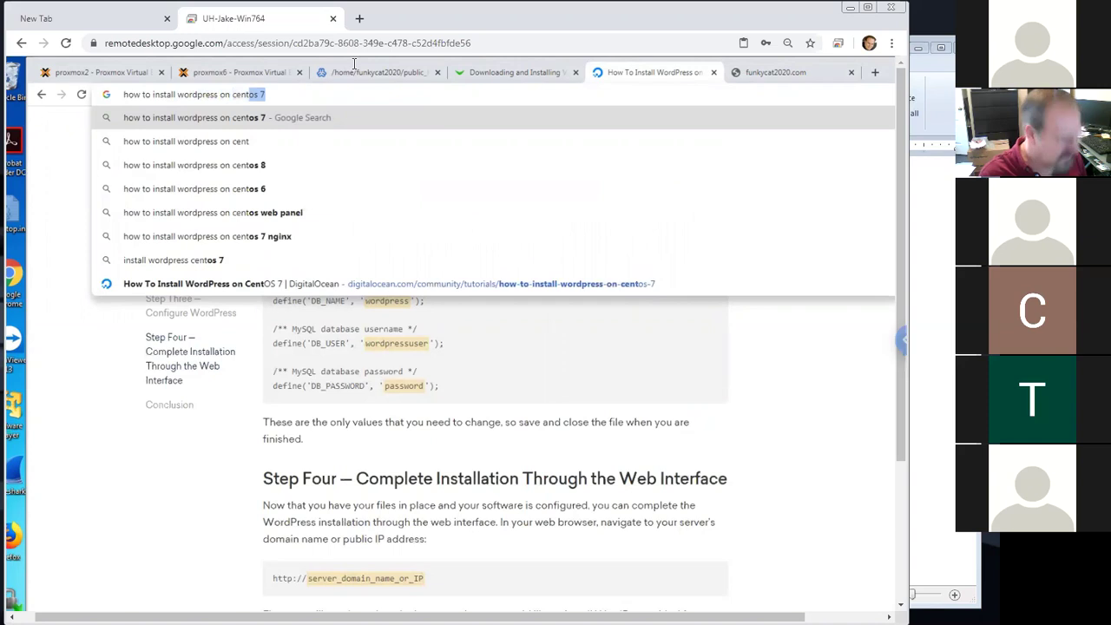
key(BackSpace)
key(BackSpace)
text(s)
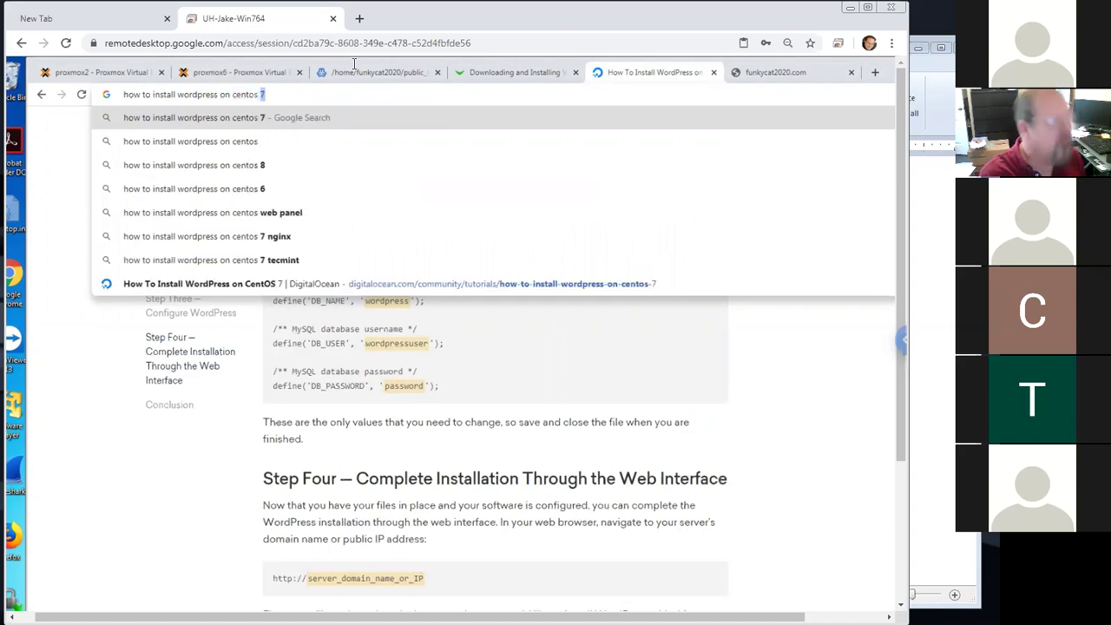
text( 7 )
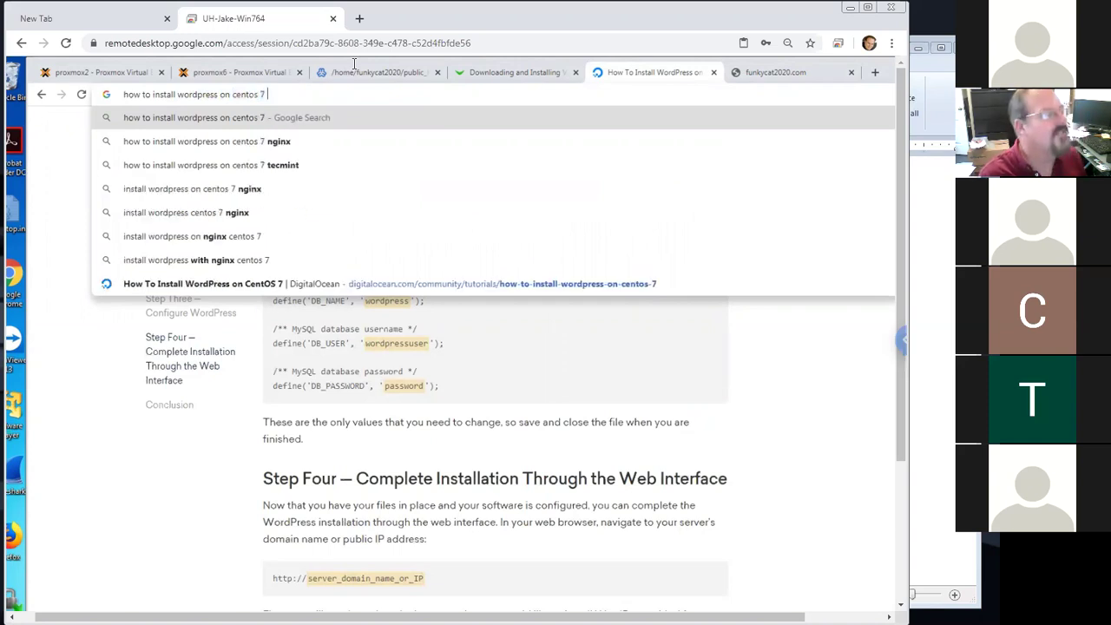
text(virtualmin)
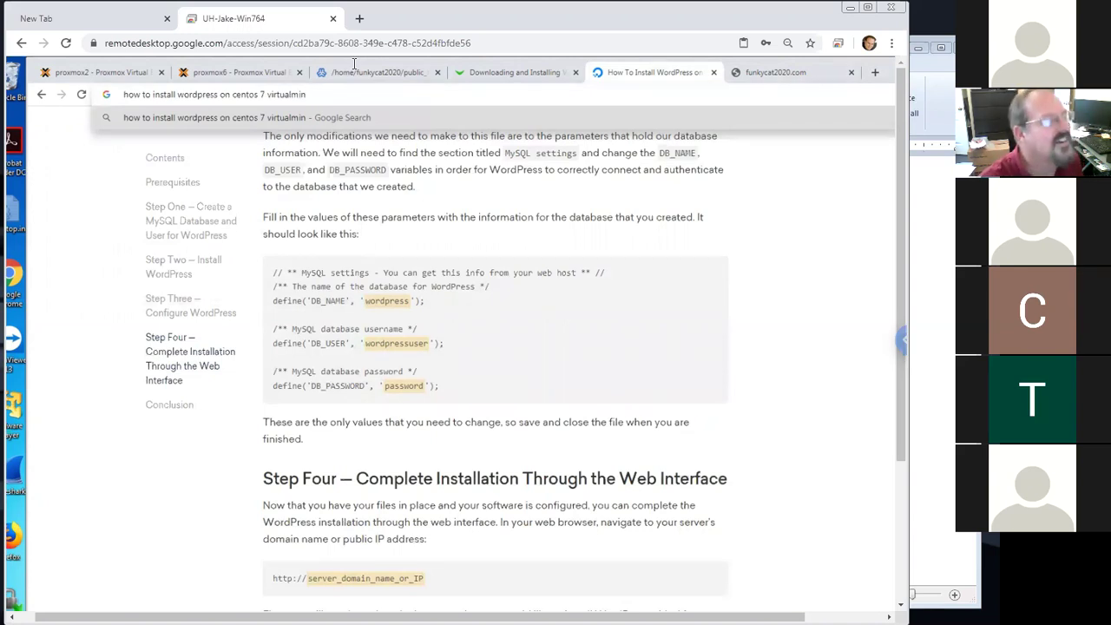
key(Return)
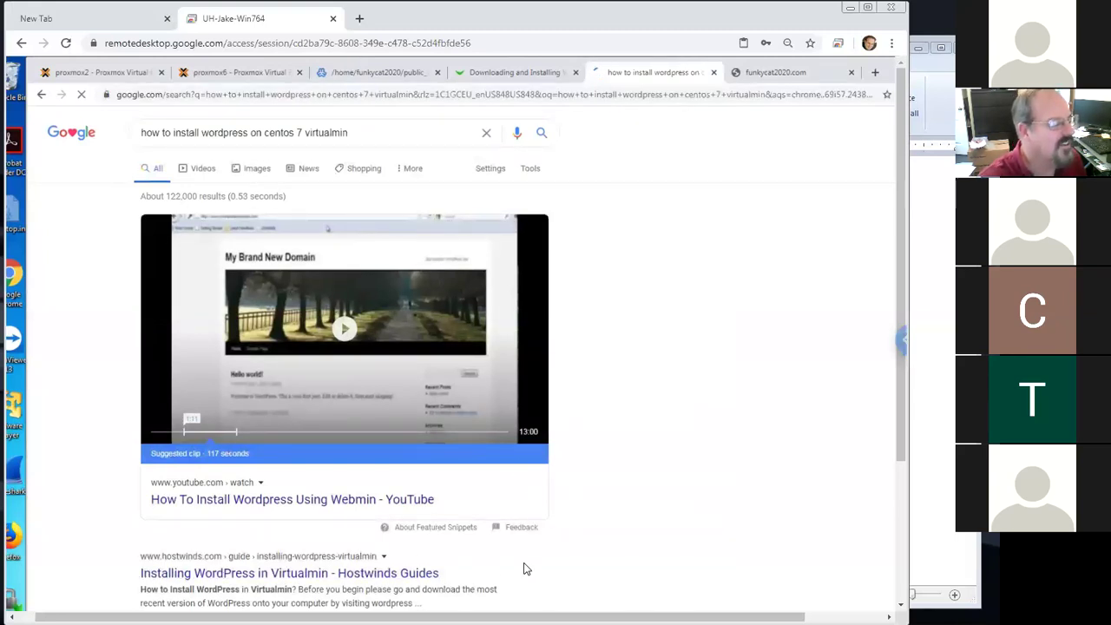
scroll(243, 562, down, 1)
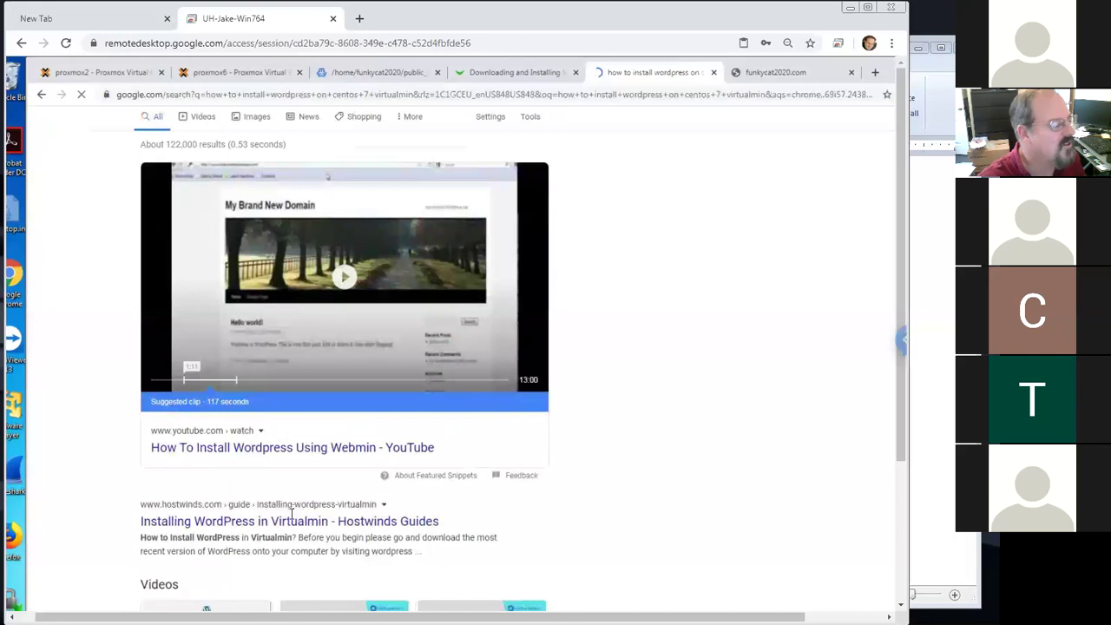
scroll(295, 512, down, 2)
scroll(304, 508, down, 2)
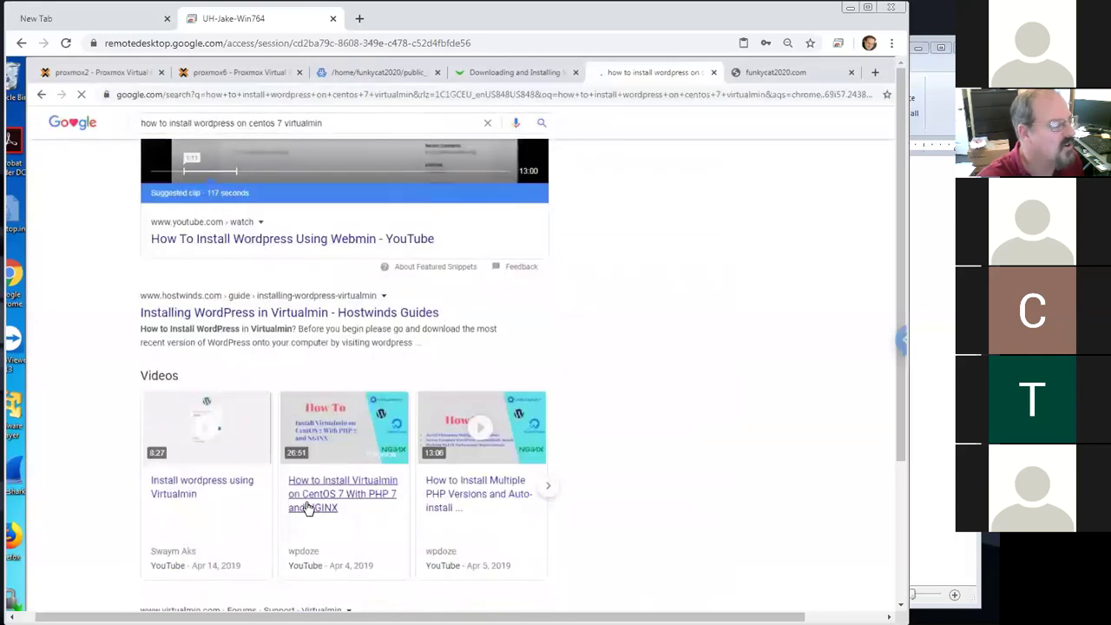
scroll(303, 496, down, 1)
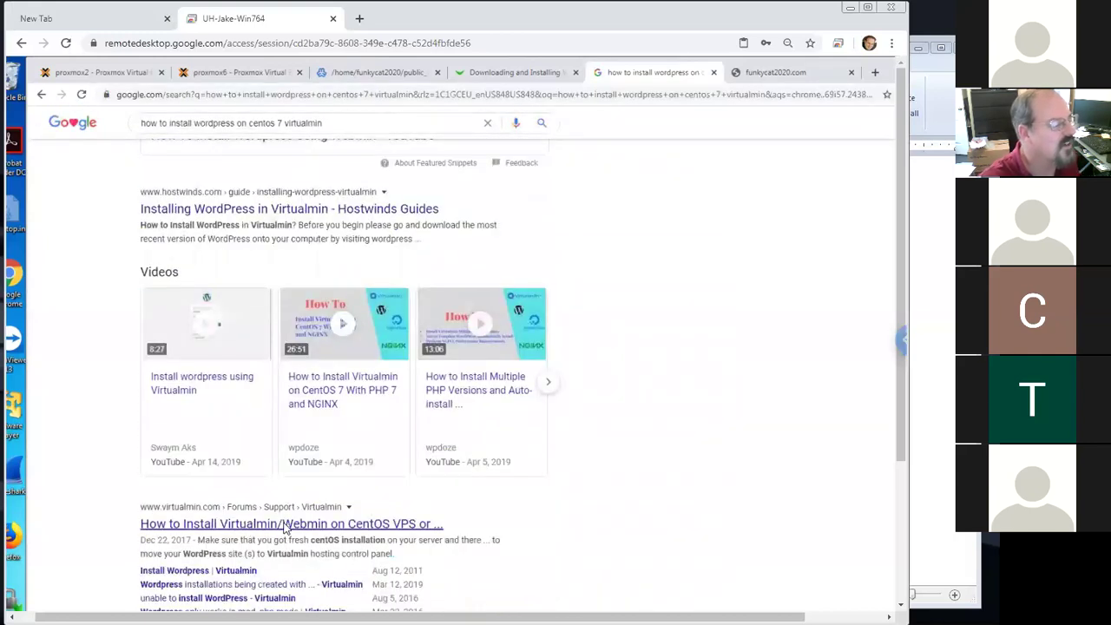
scroll(311, 519, down, 1)
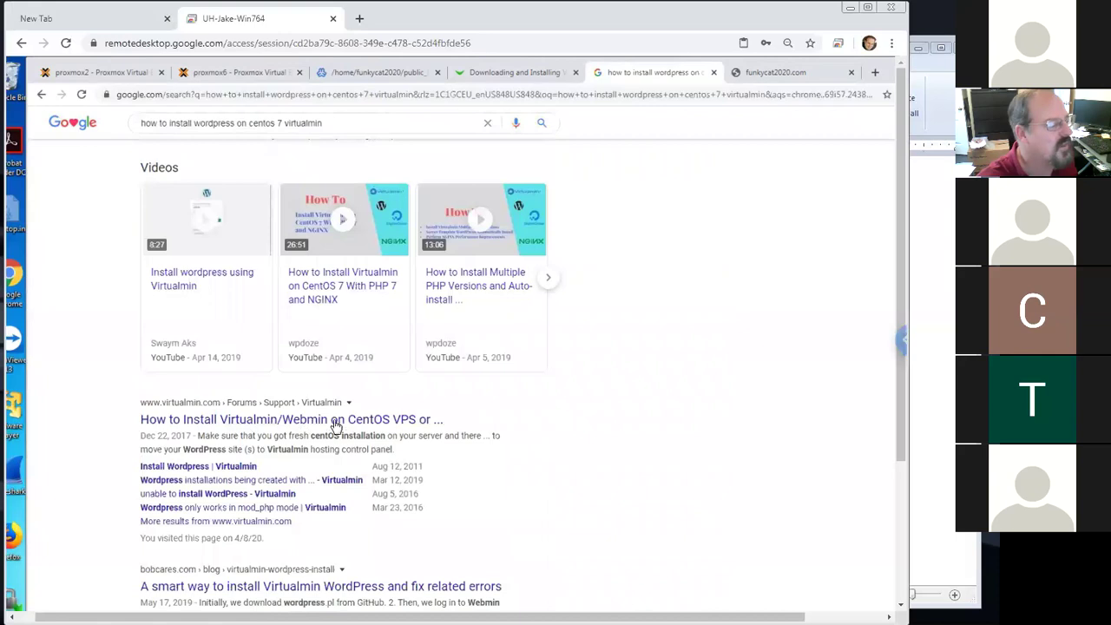
Open the Virtualmin forum 'Easy Guide' and highlight its yum install perl and wget commands
click(305, 421)
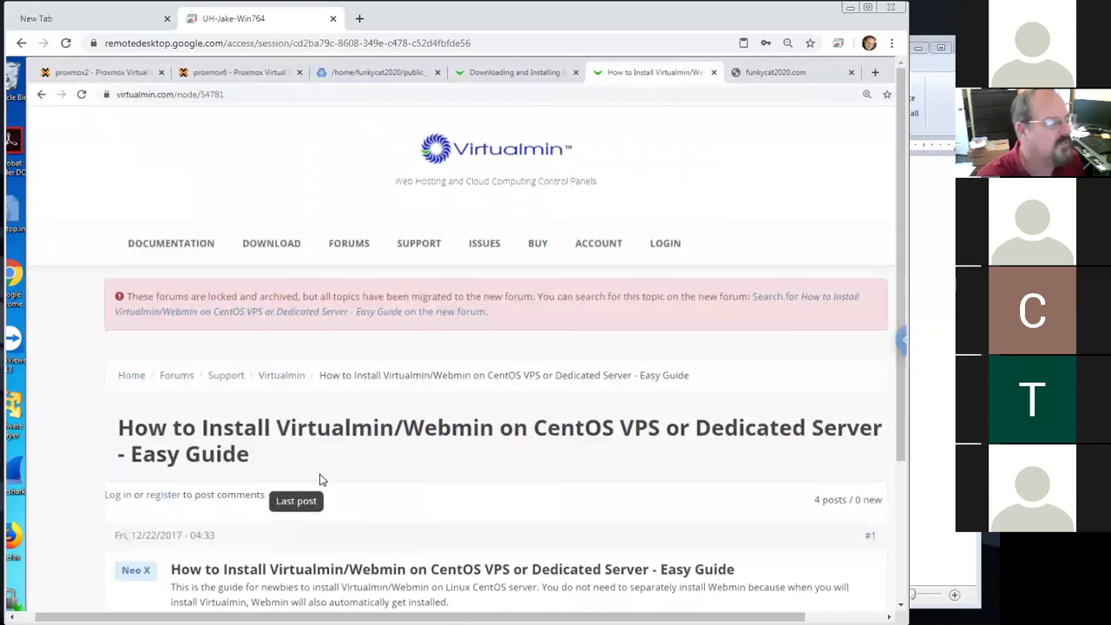
scroll(377, 491, down, 1)
scroll(377, 496, down, 2)
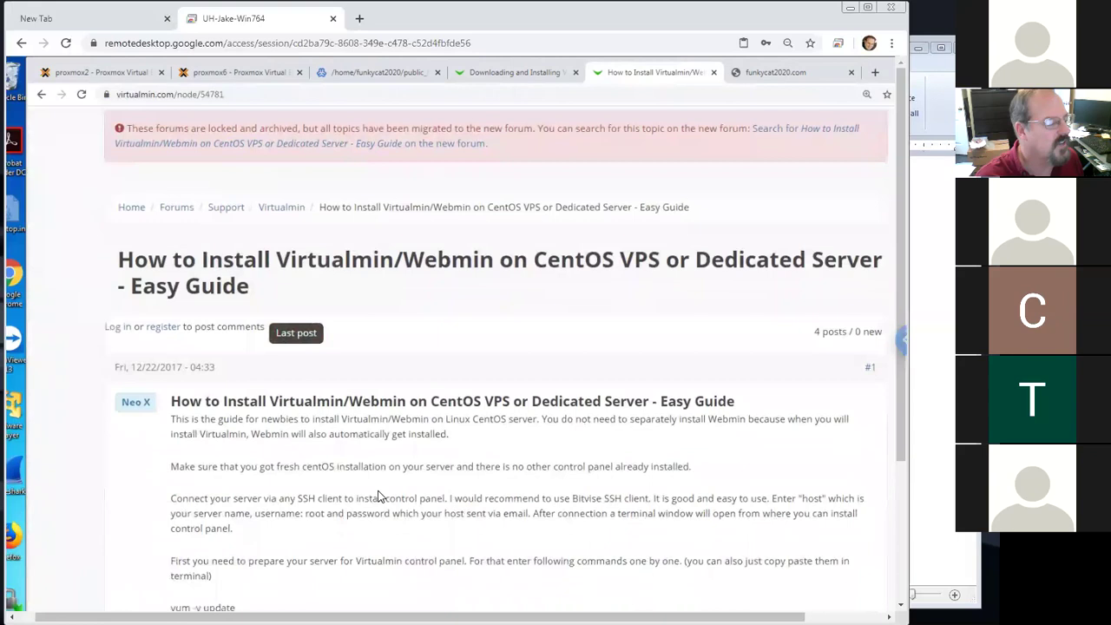
scroll(254, 500, down, 1)
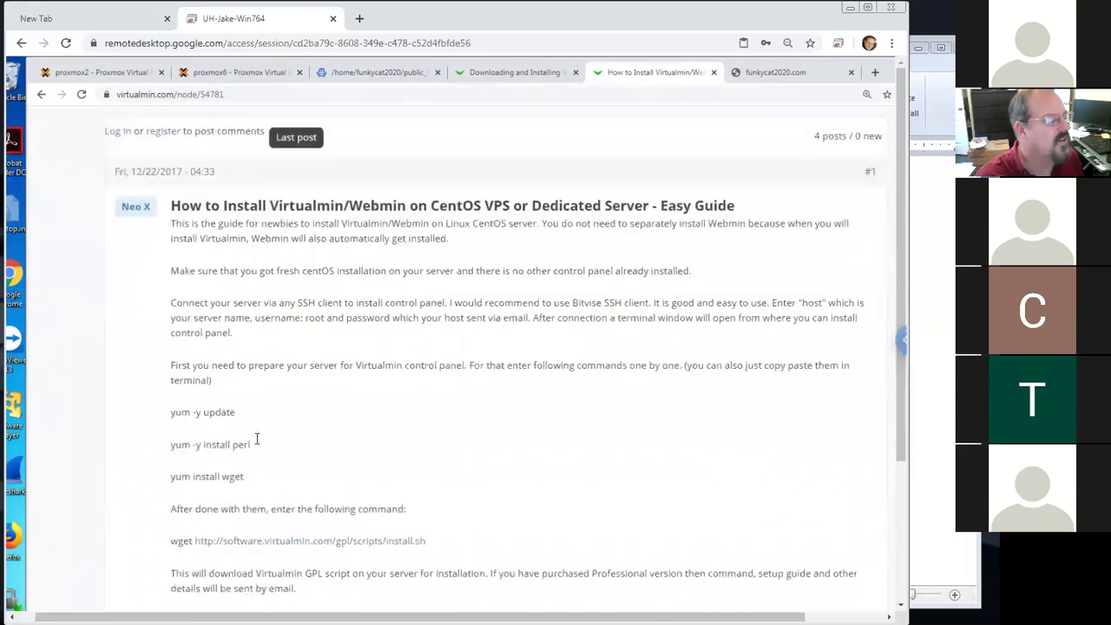
drag(254, 447, 173, 450)
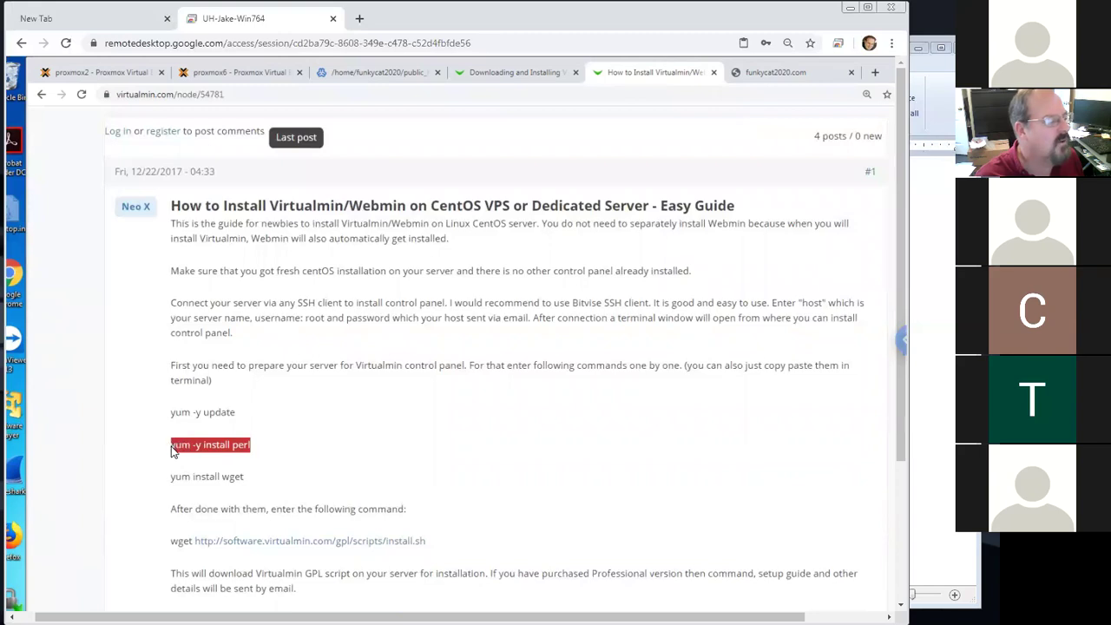
click(255, 487)
drag(254, 485, 196, 478)
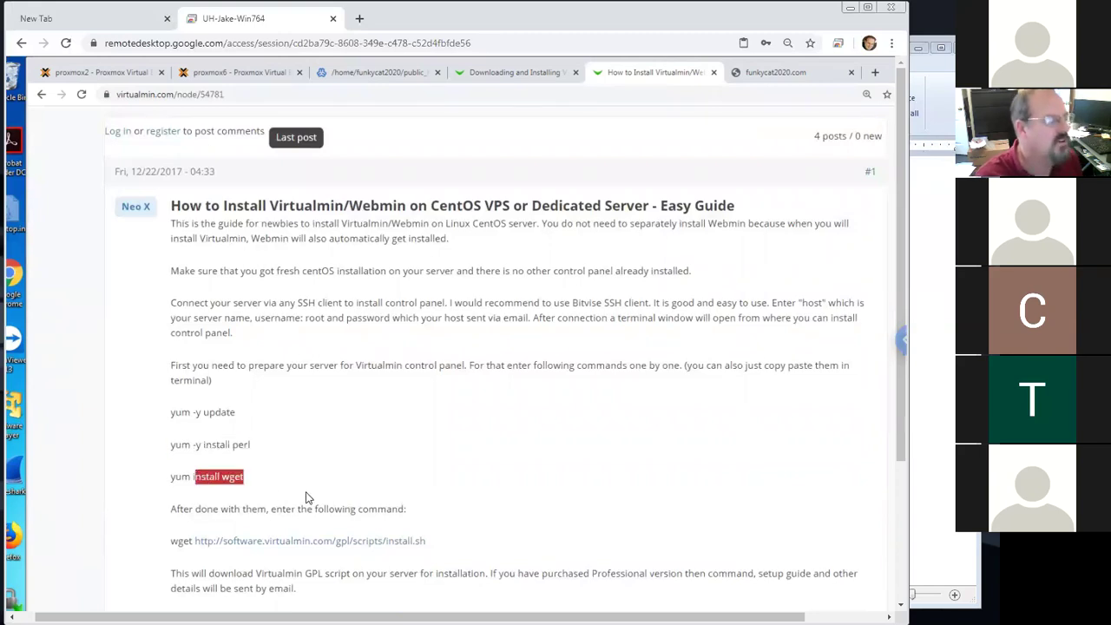
Copy the link address of the install.sh script from the wget line
scroll(426, 526, down, 1)
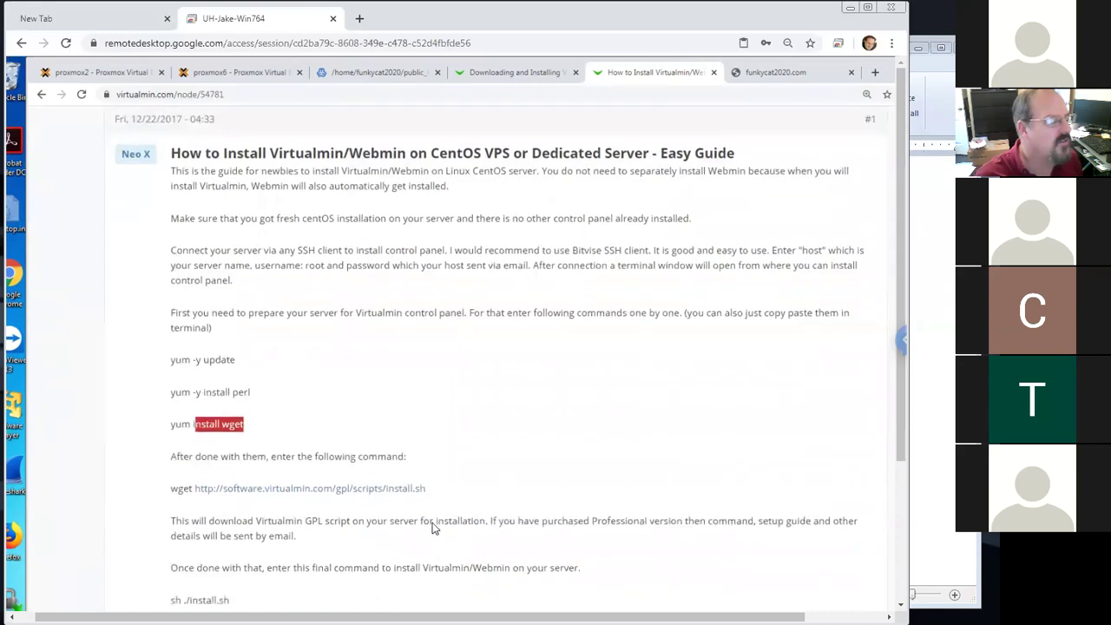
drag(427, 489, 194, 490)
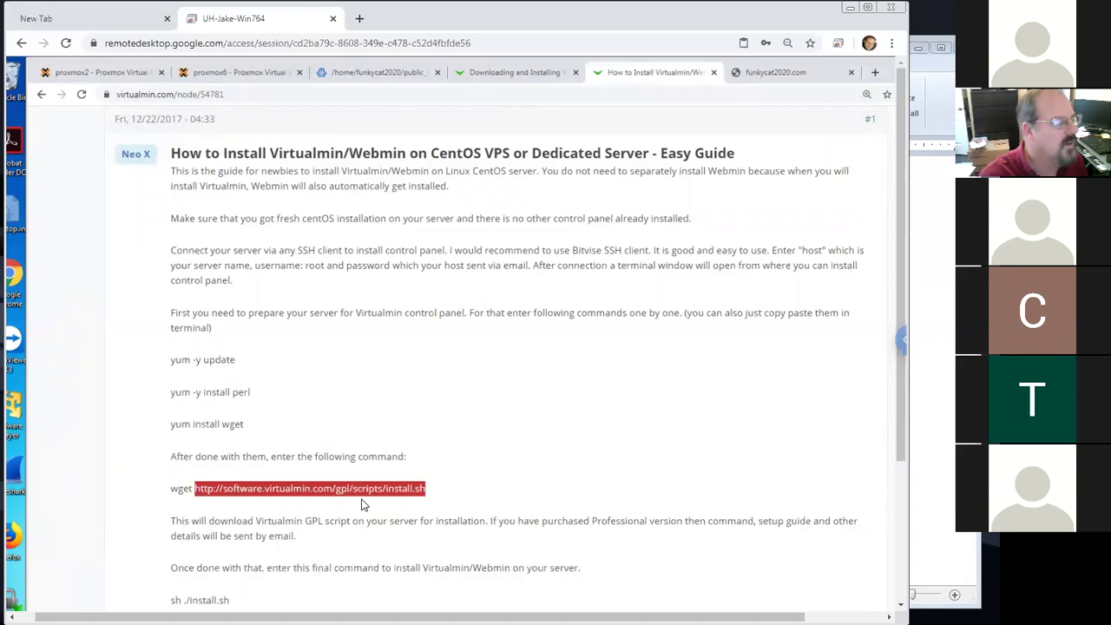
click(438, 497)
drag(428, 494, 172, 494)
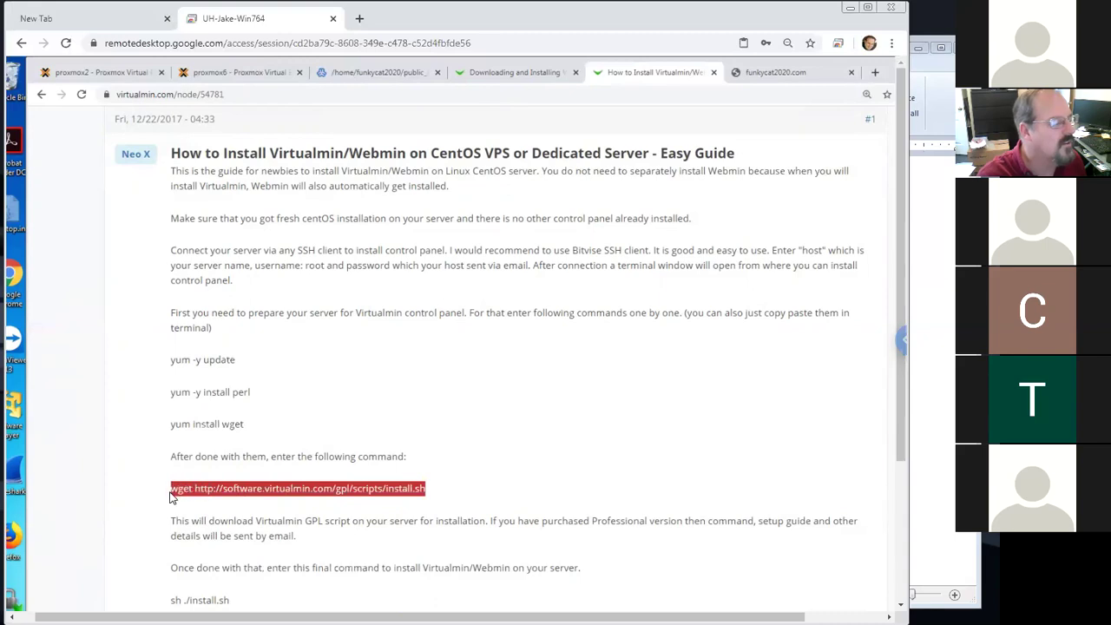
right_click(220, 497)
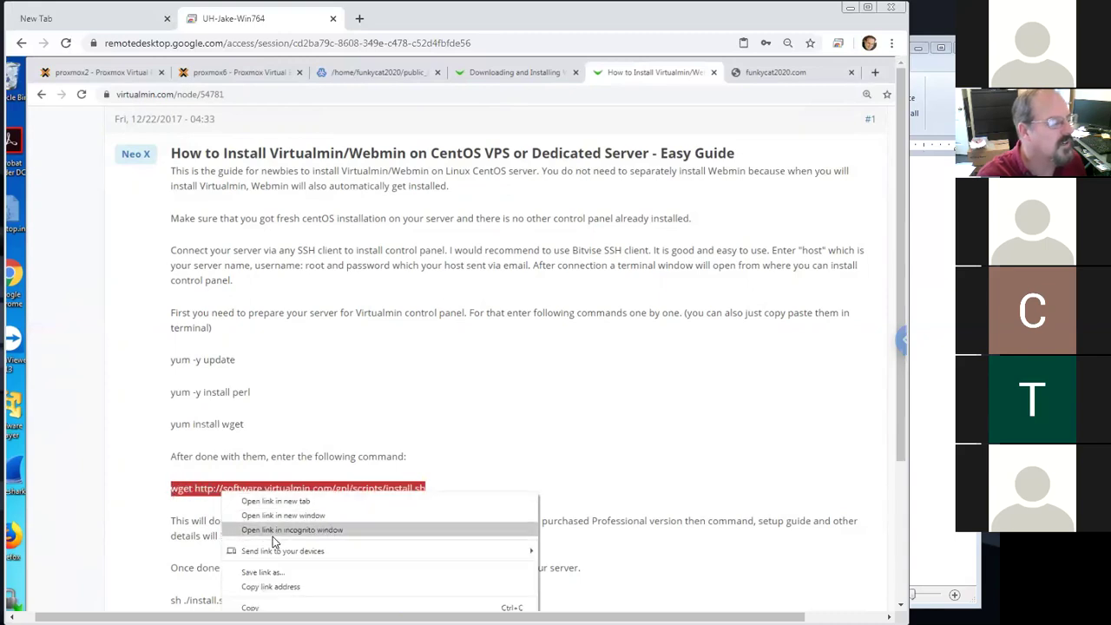
click(287, 587)
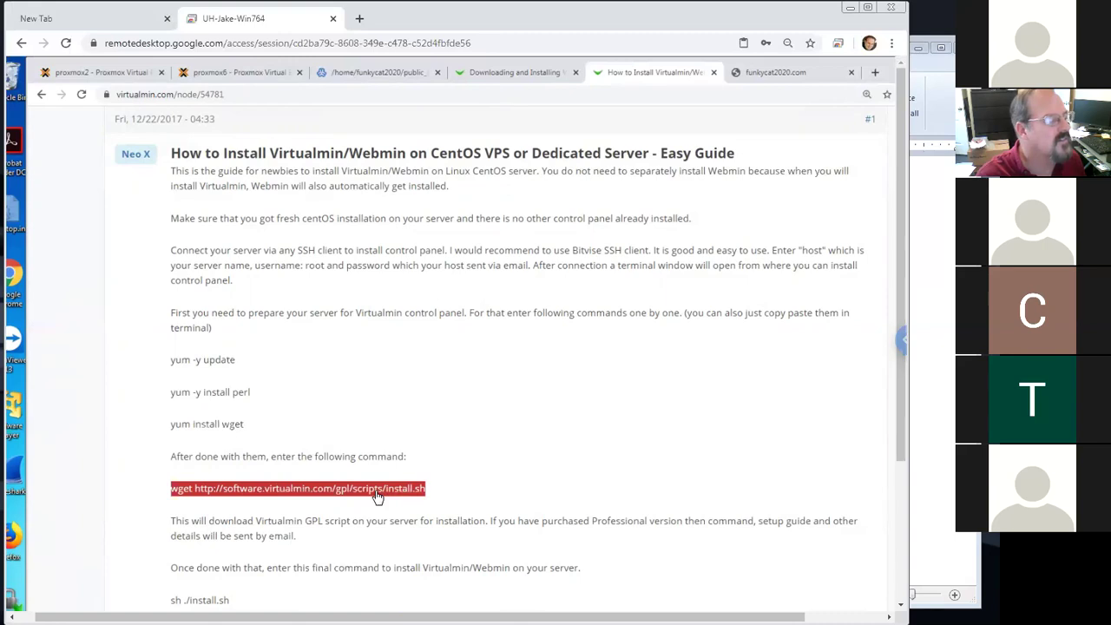
Read through the Hostwinds 'Installing WordPress In Virtualmin' guide's upload and extract steps
click(40, 96)
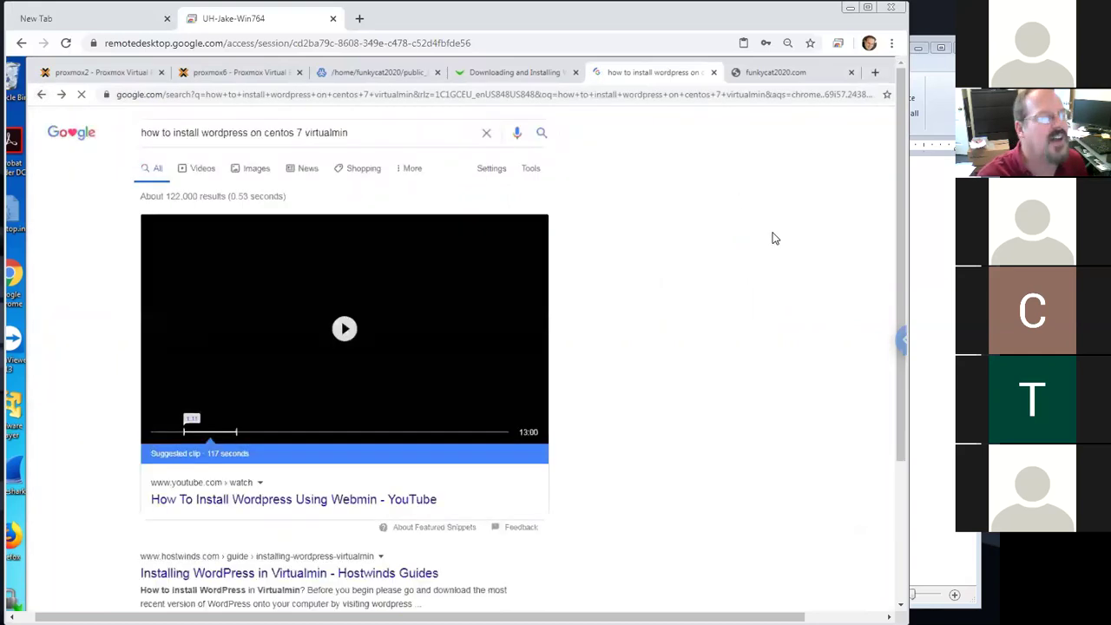
scroll(520, 209, up, 1)
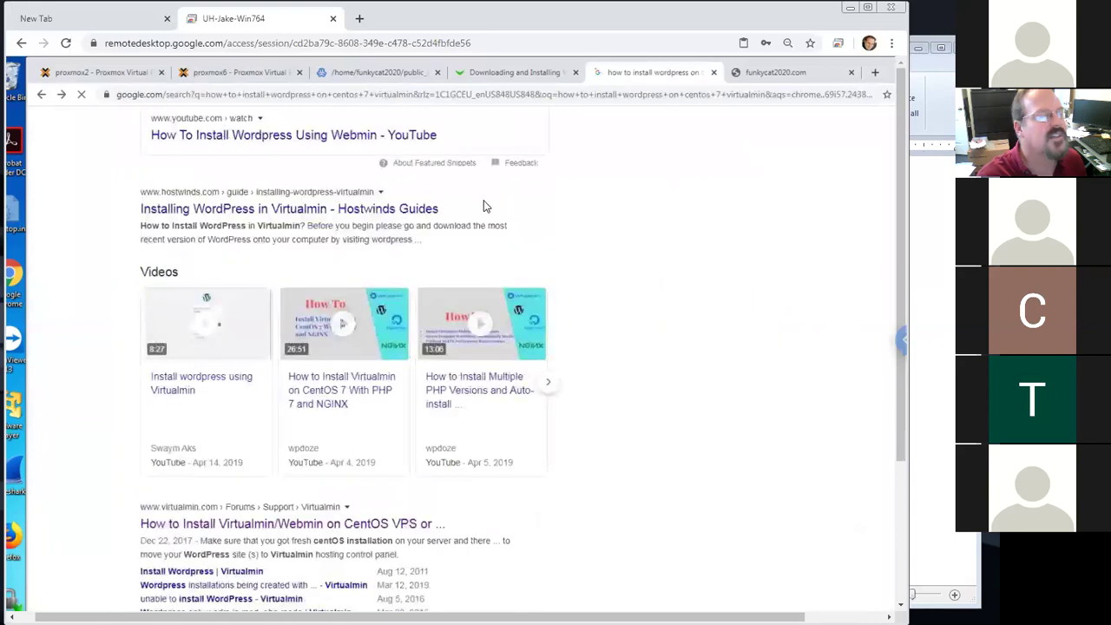
scroll(433, 174, up, 1)
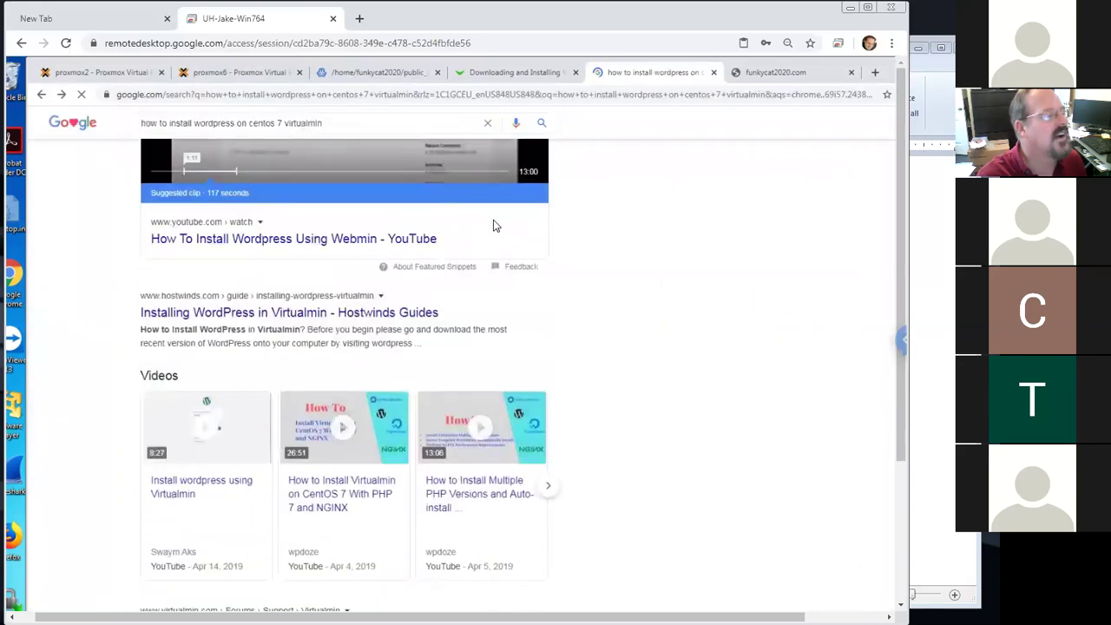
scroll(494, 224, up, 2)
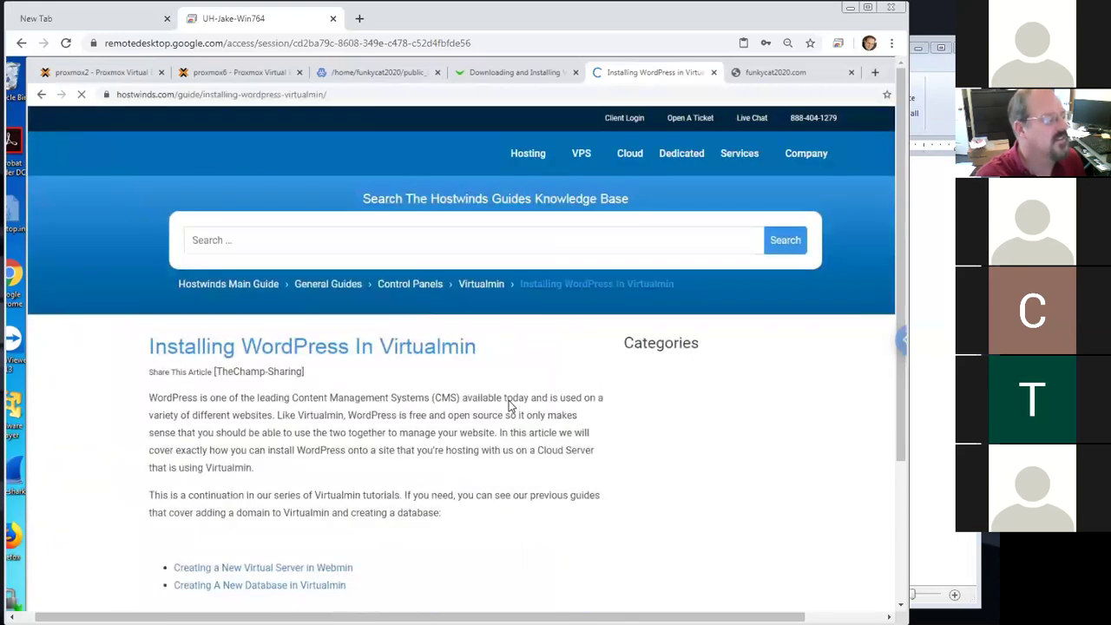
scroll(504, 408, down, 2)
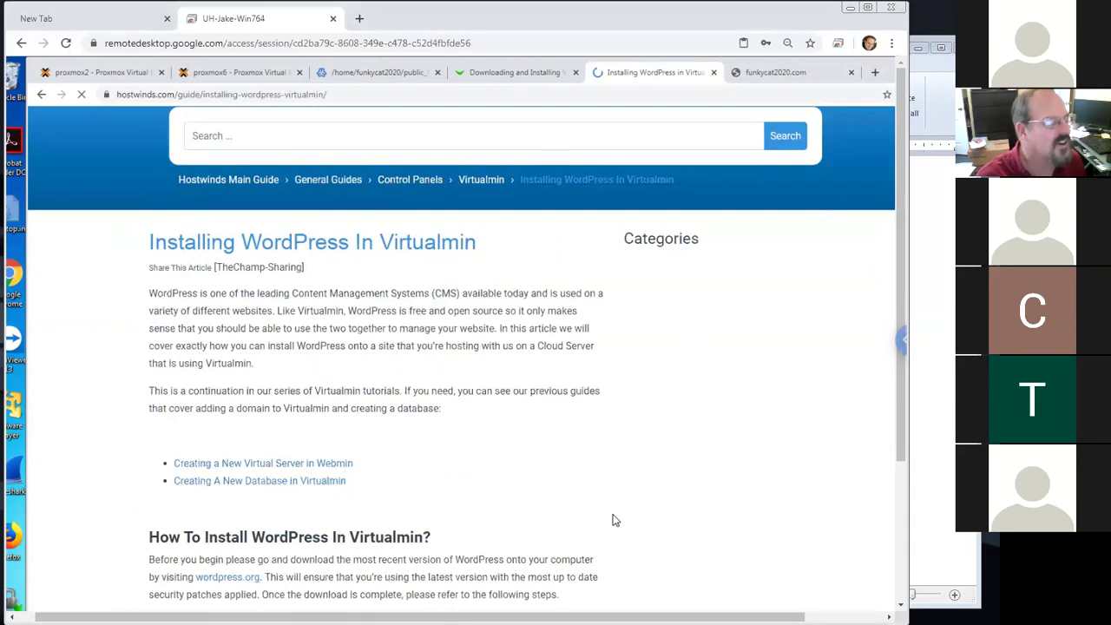
scroll(613, 519, down, 3)
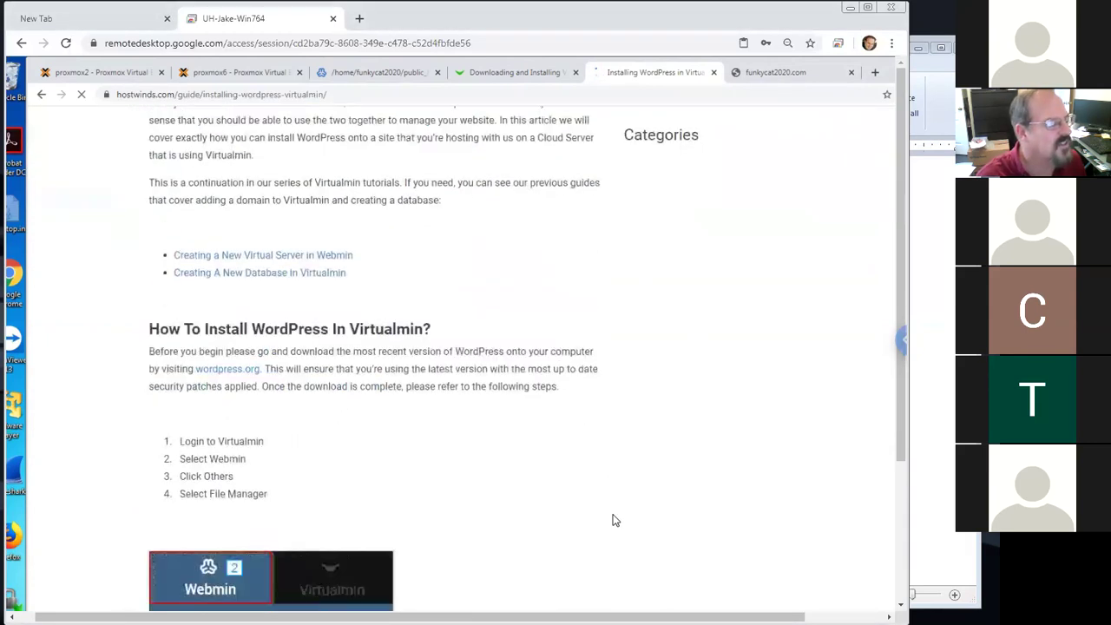
scroll(610, 518, down, 3)
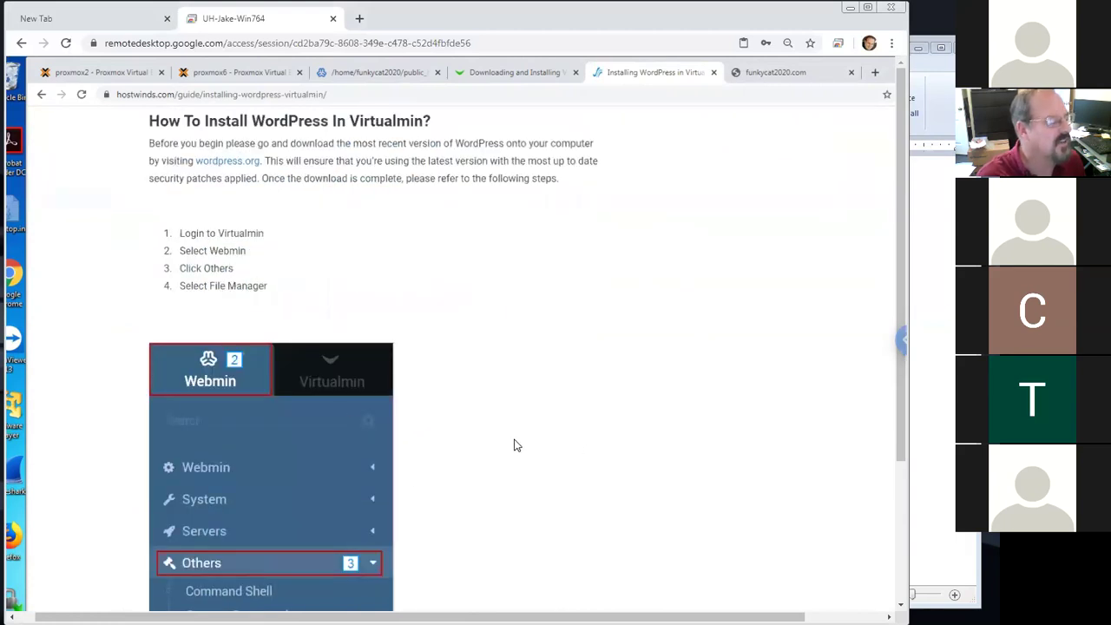
scroll(514, 445, down, 4)
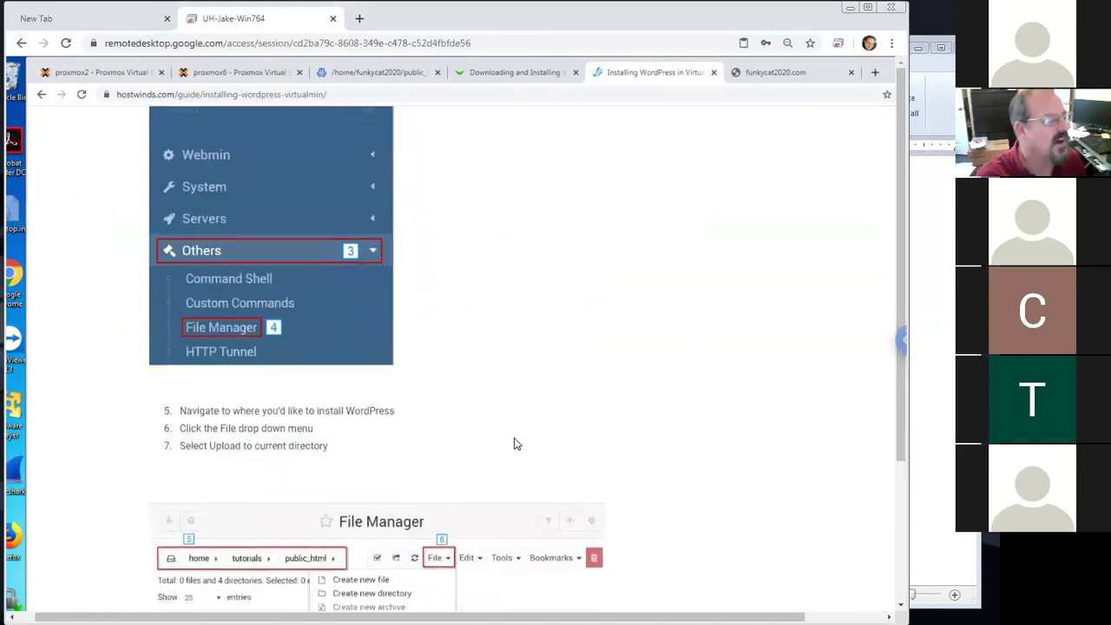
scroll(514, 445, down, 1)
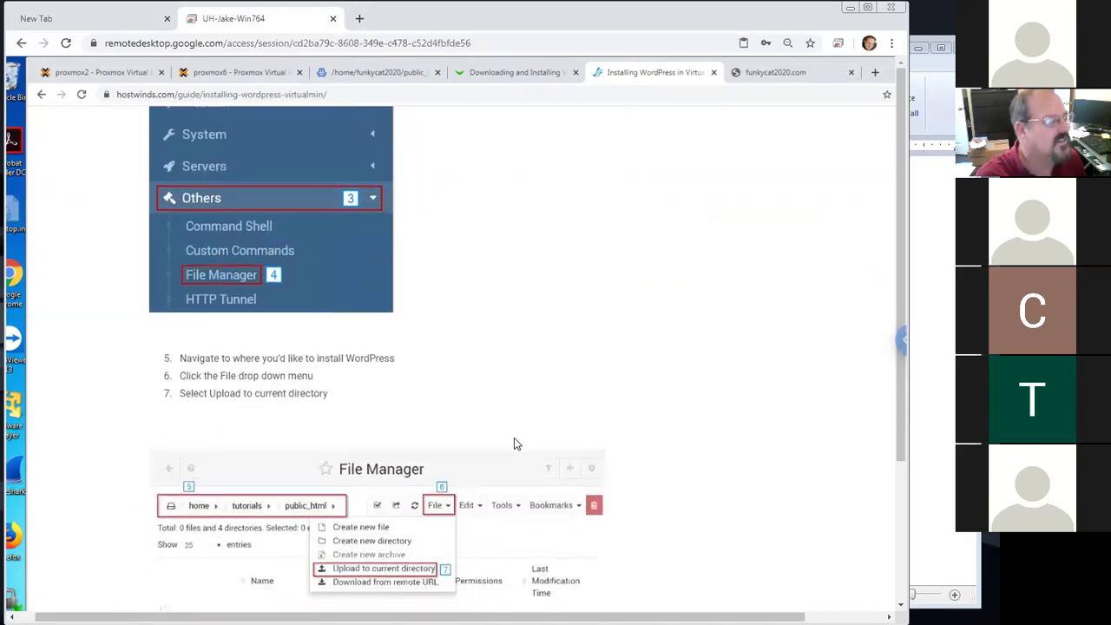
scroll(514, 445, down, 2)
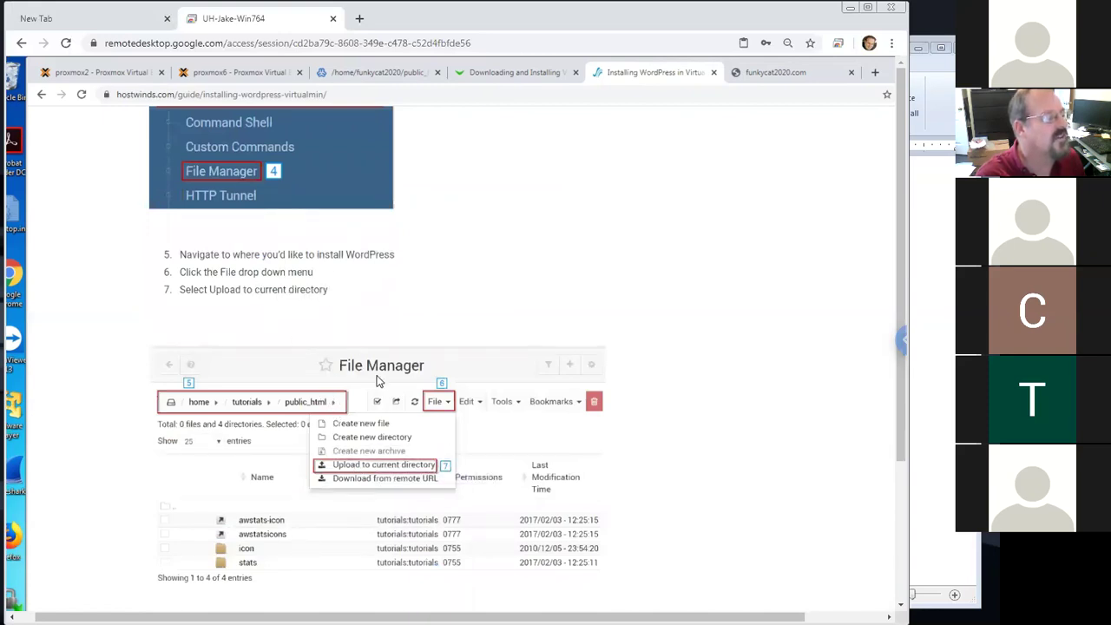
scroll(410, 452, down, 1)
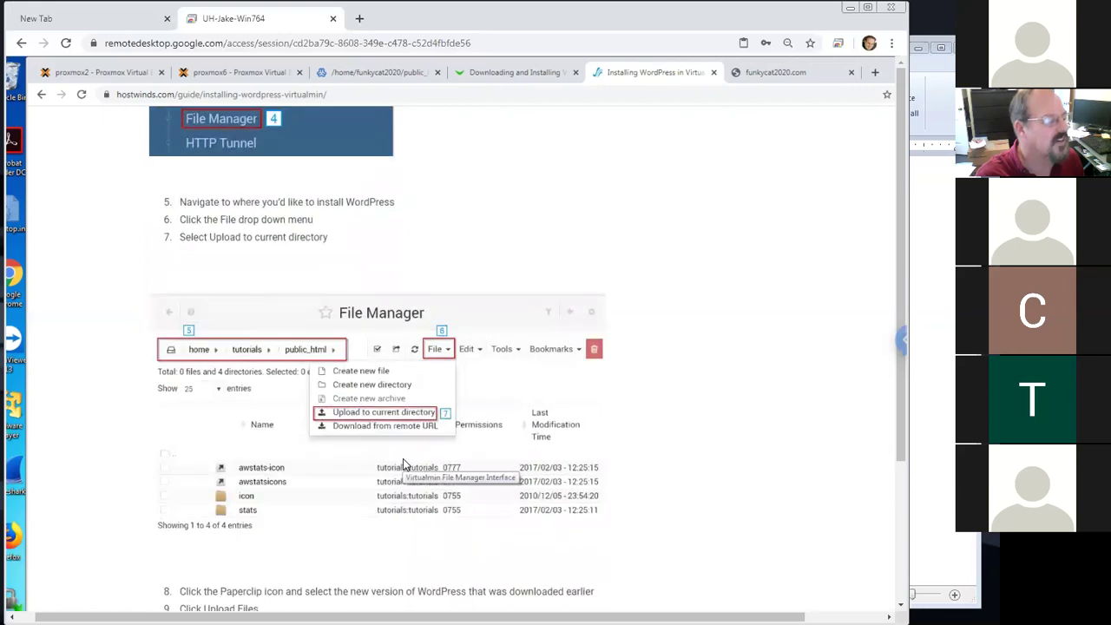
scroll(403, 460, down, 2)
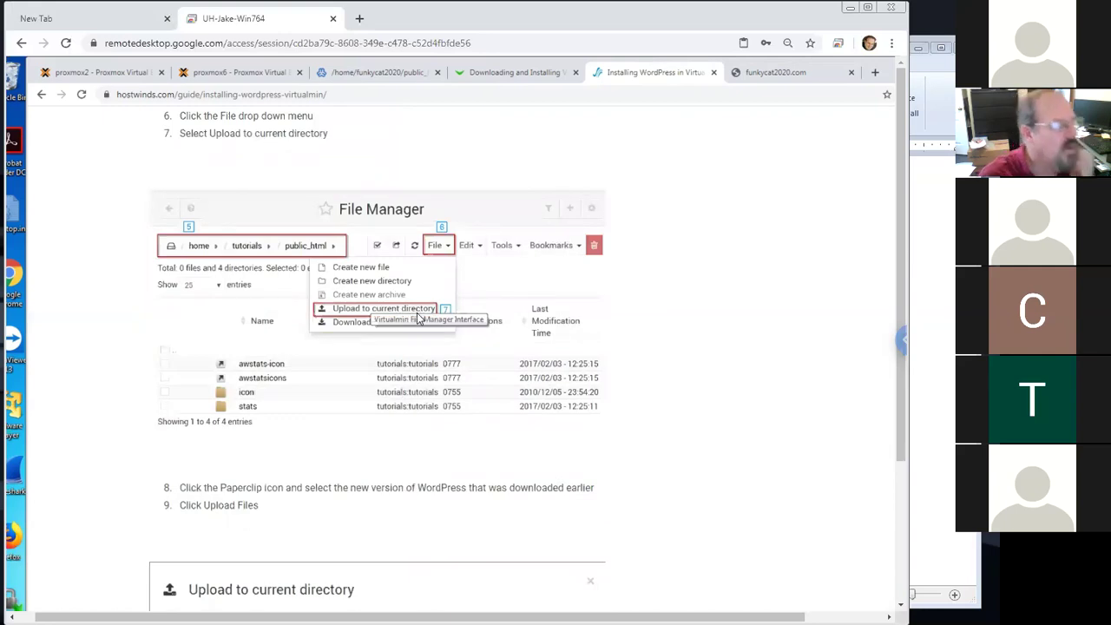
scroll(362, 459, down, 1)
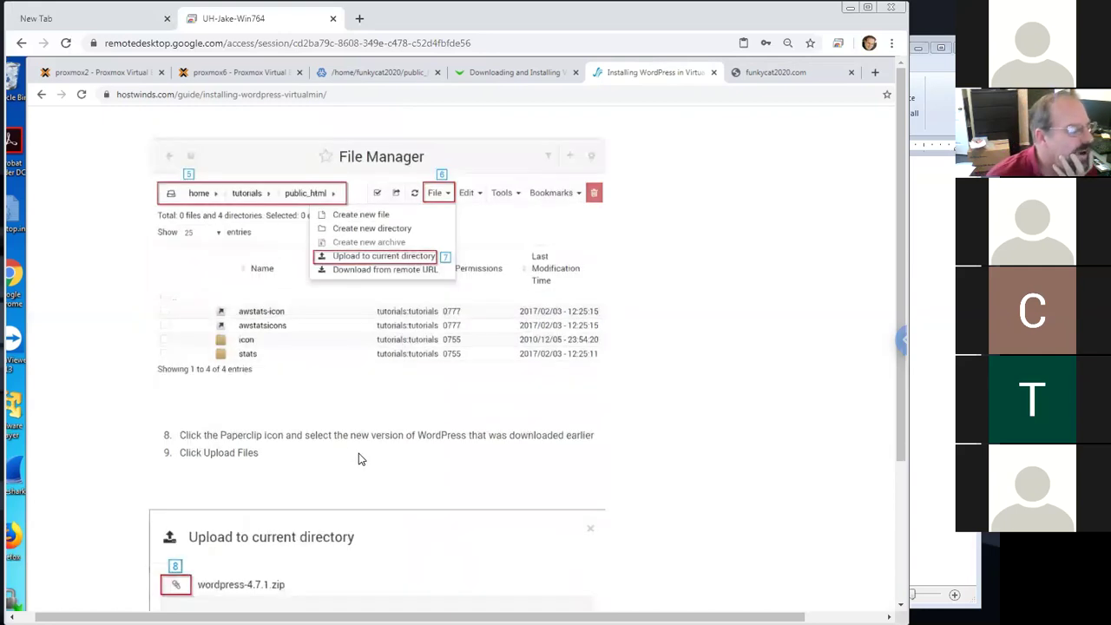
scroll(362, 459, down, 2)
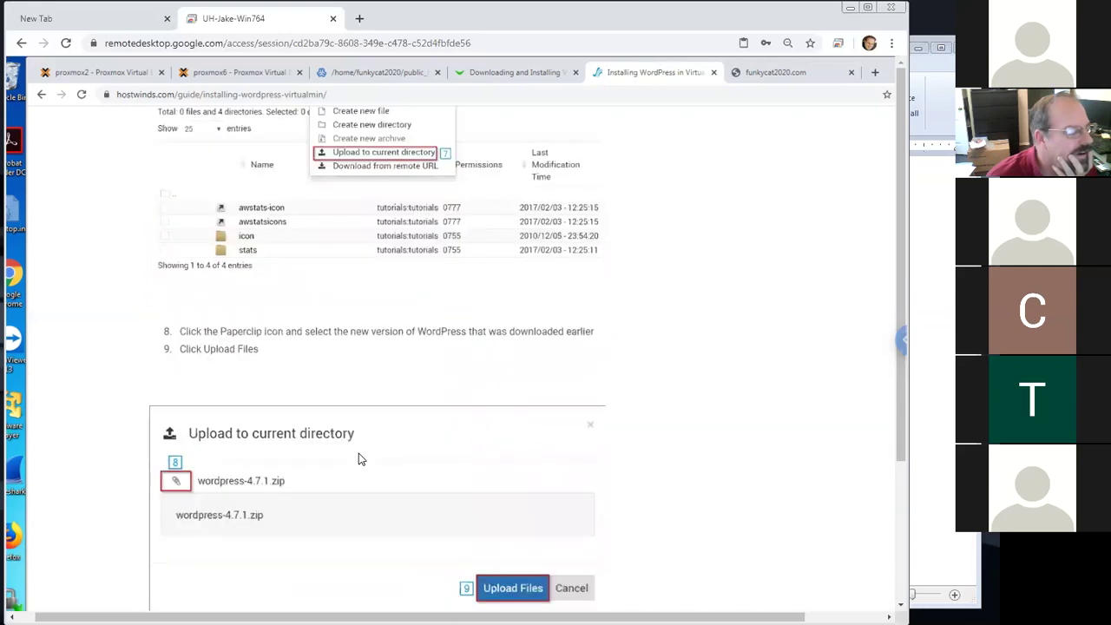
scroll(362, 459, down, 2)
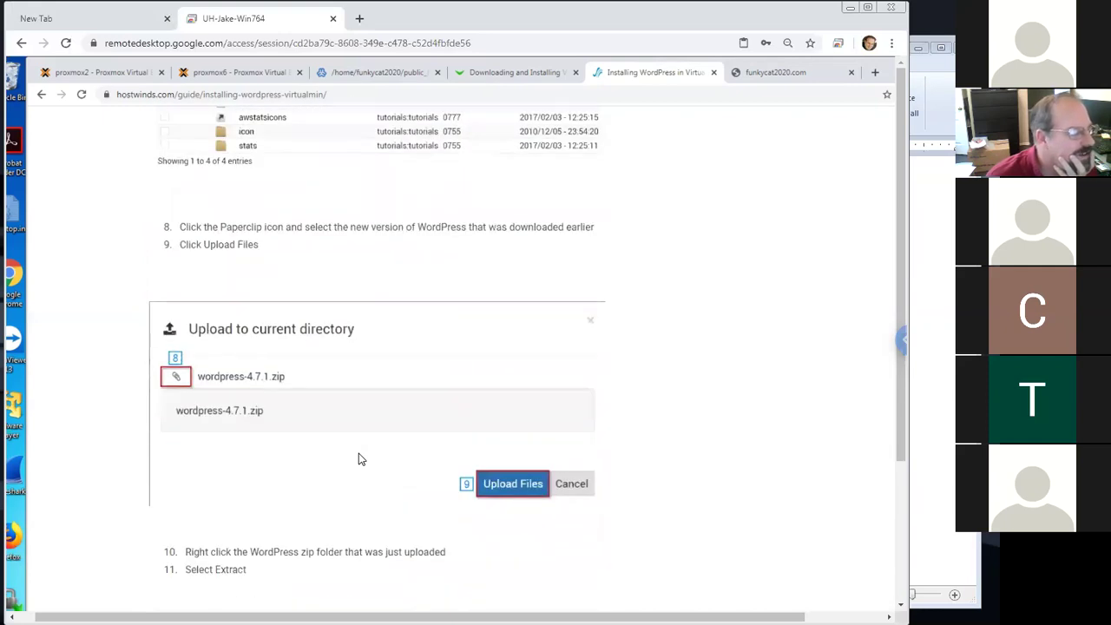
scroll(361, 461, down, 2)
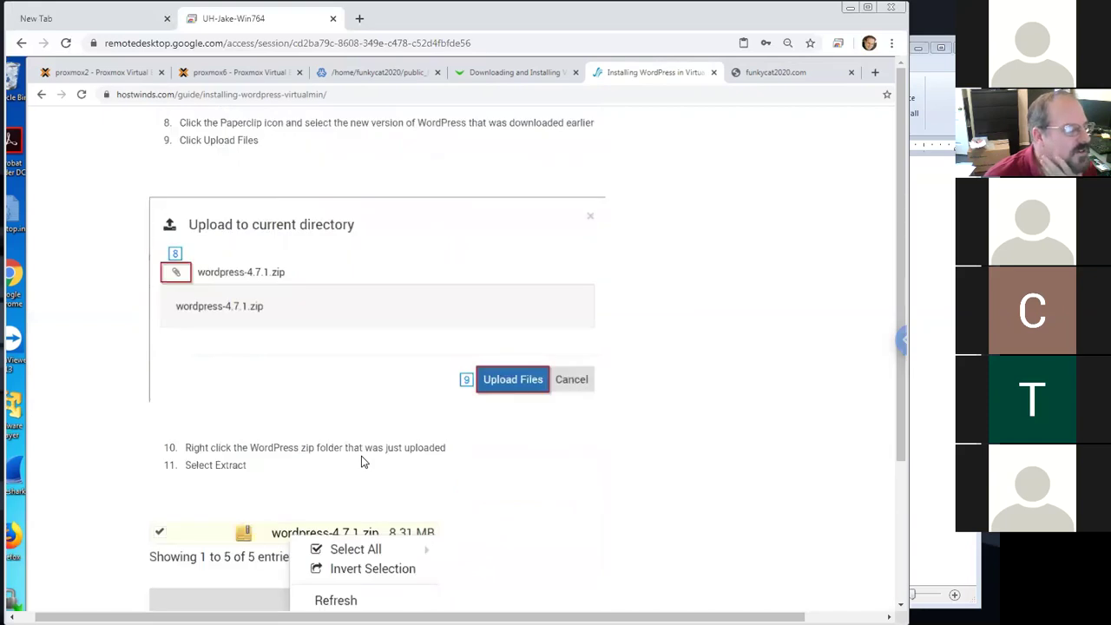
scroll(364, 462, down, 2)
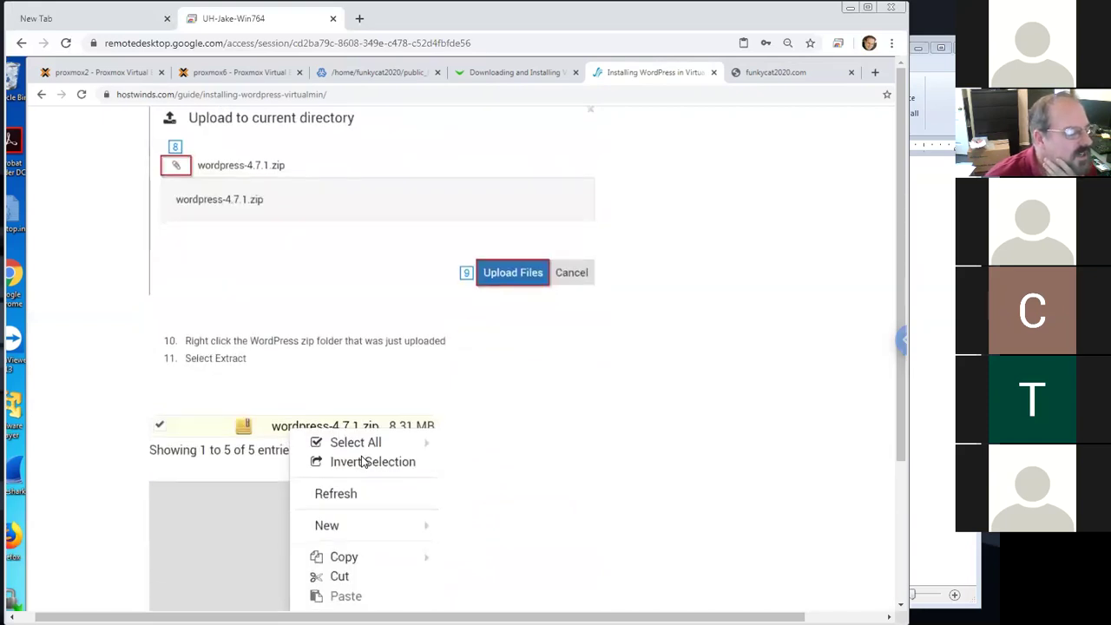
scroll(364, 462, down, 2)
scroll(364, 462, down, 1)
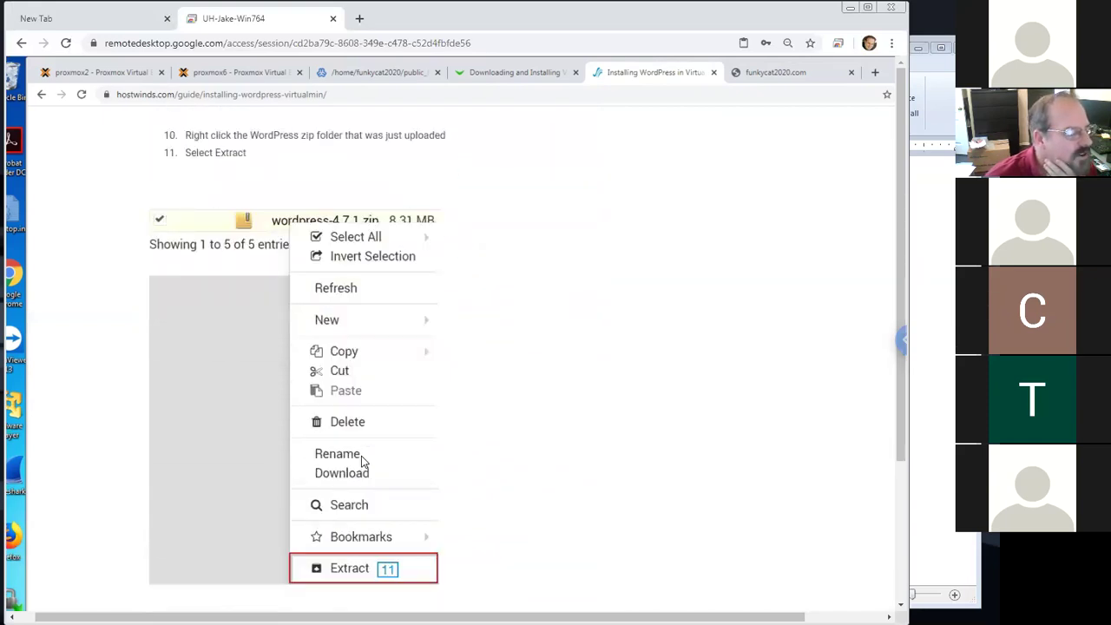
scroll(361, 456, down, 1)
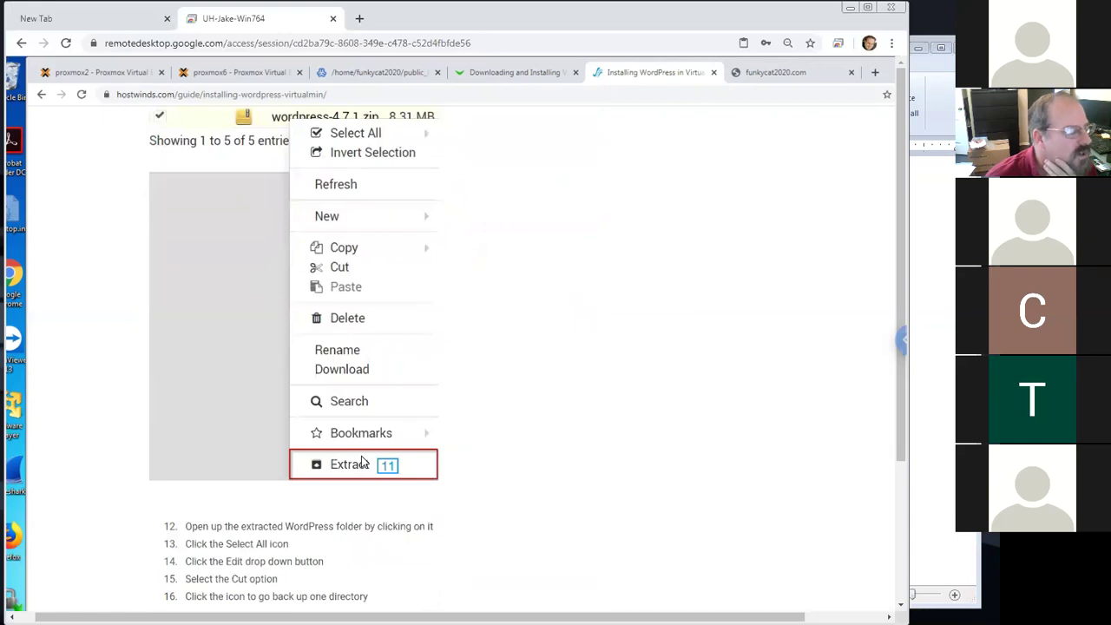
Search the Hostwinds guide for 'wget', which finds no matches
scroll(364, 463, up, 2)
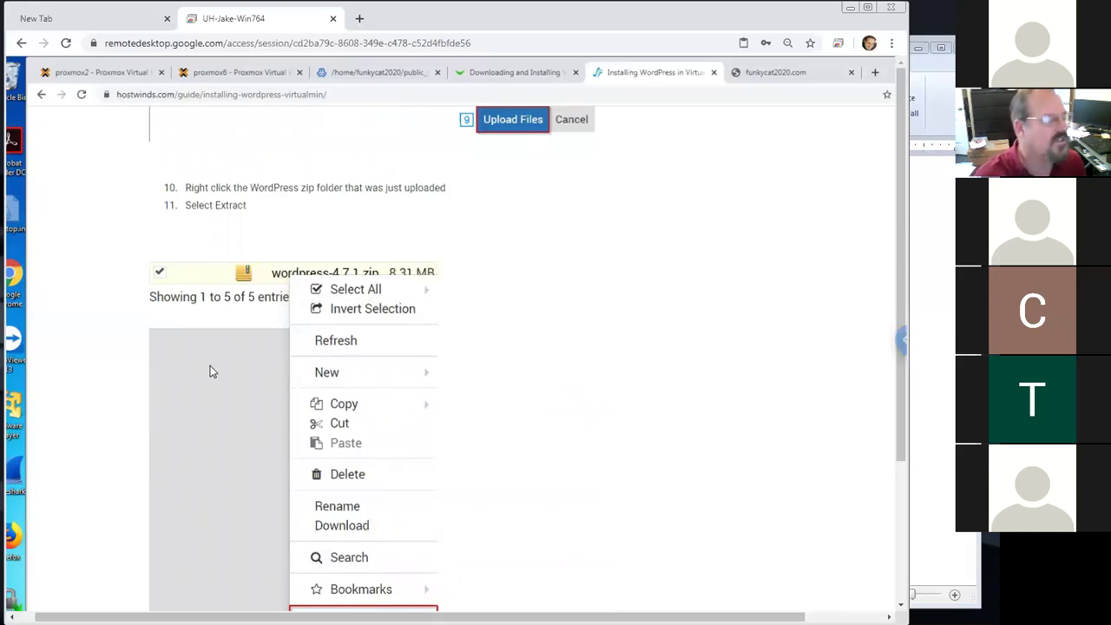
scroll(122, 427, down, 1)
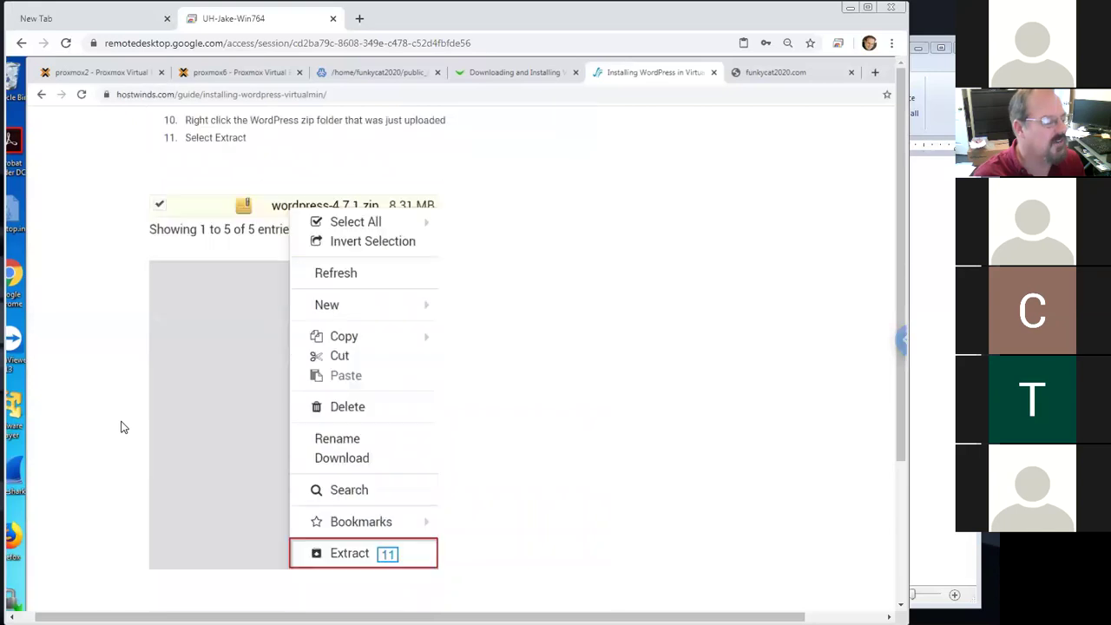
scroll(121, 430, down, 1)
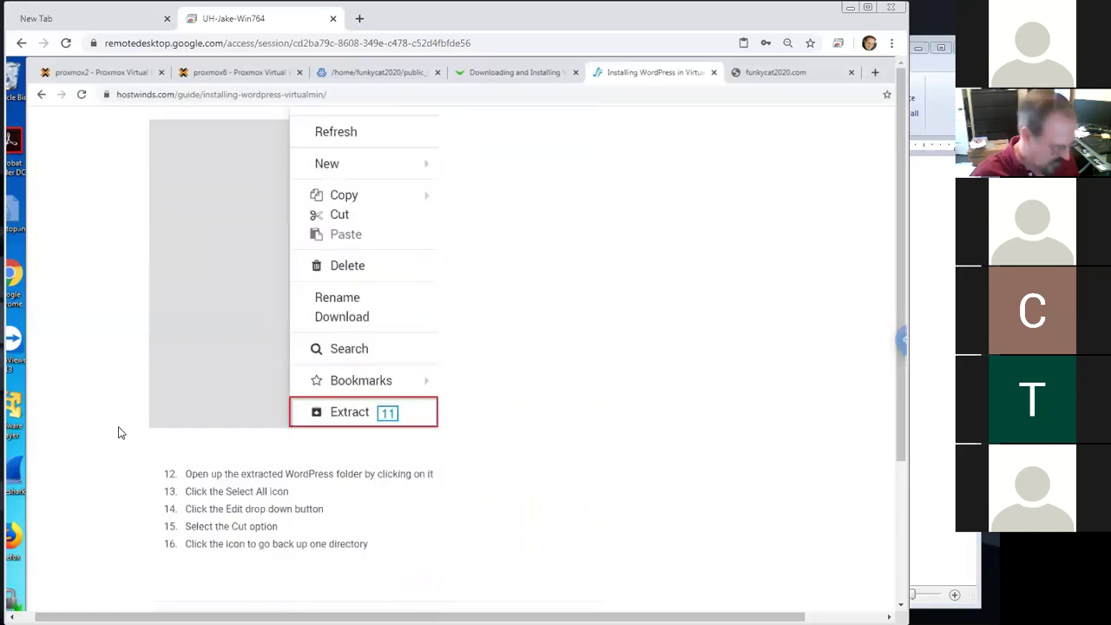
key(ctrl+f)
text(wget)
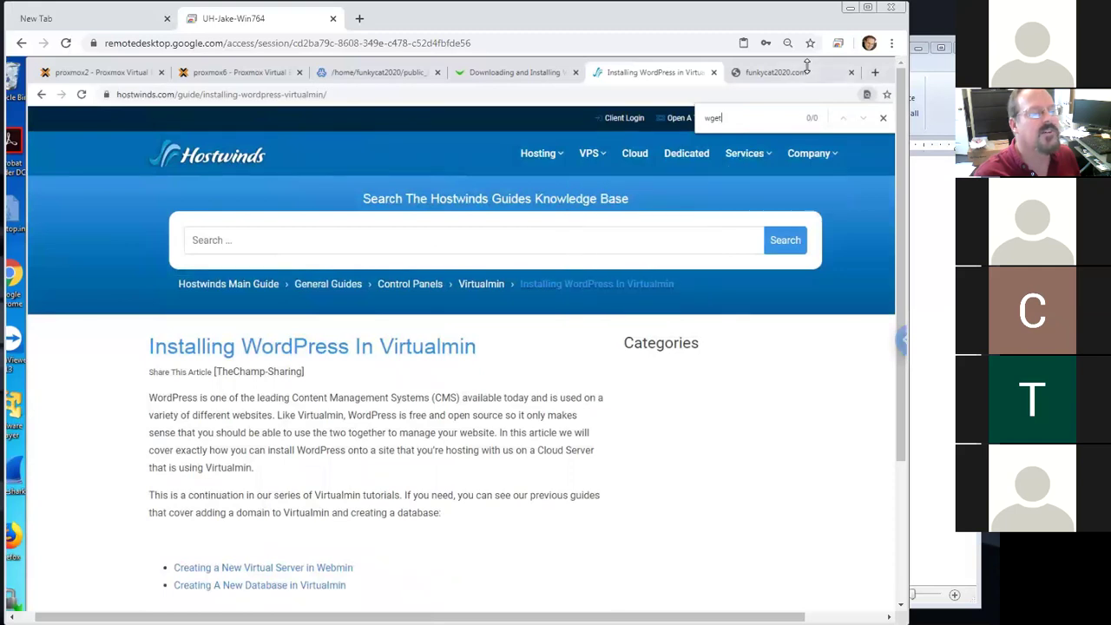
Search 'install wordpress on centos 7' and open DigitalOcean's CentOS 7 WordPress tutorial
click(516, 72)
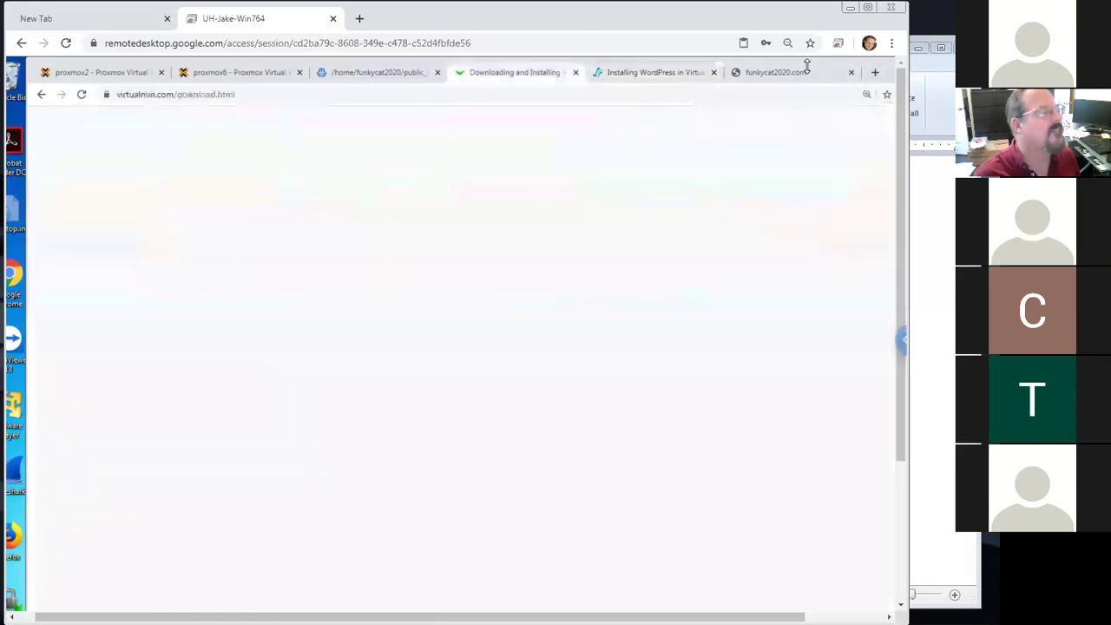
text(isntall word)
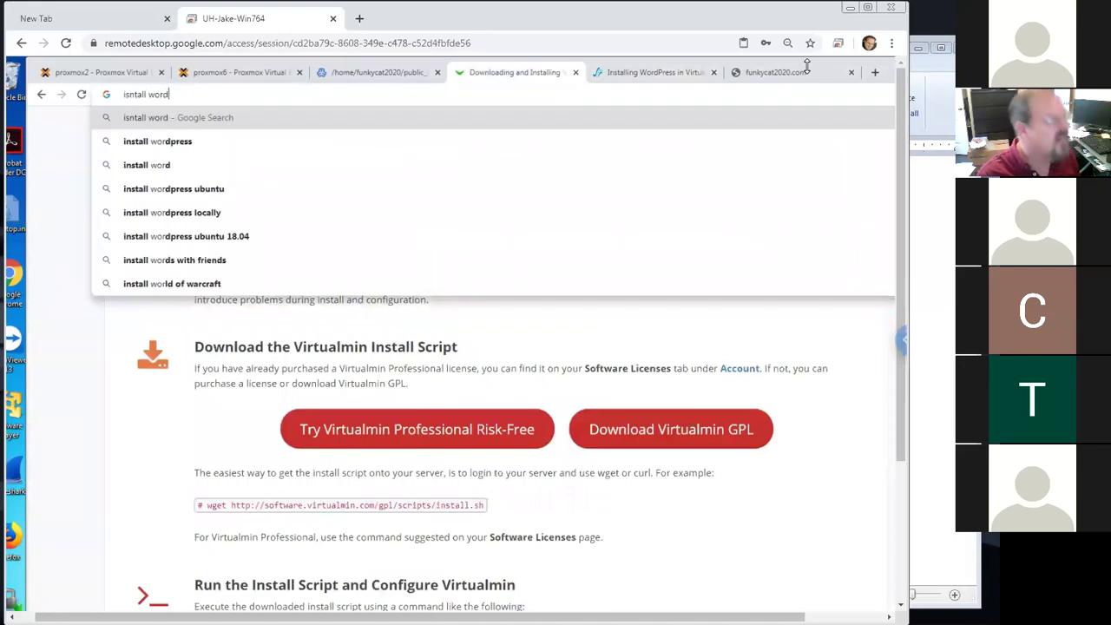
text(press on centos )
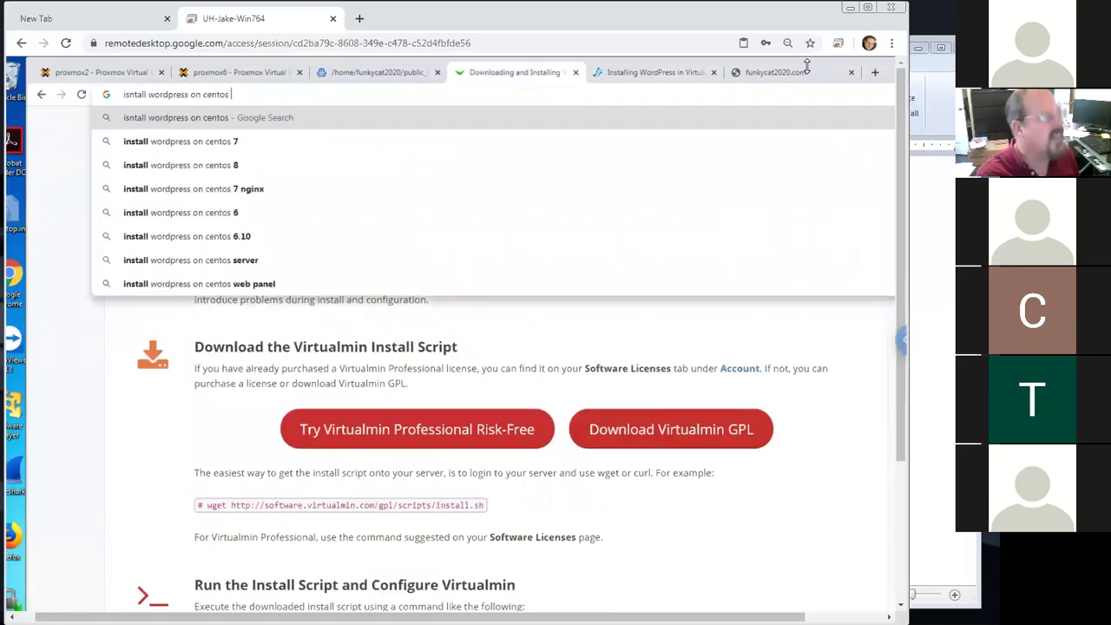
text(7)
key(Return)
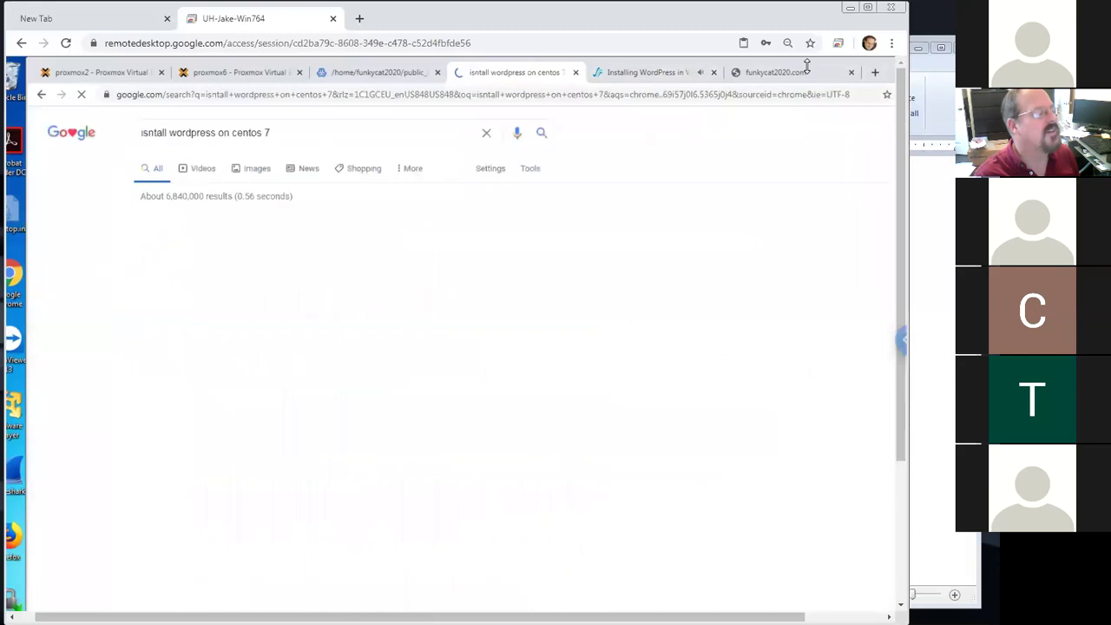
click(308, 284)
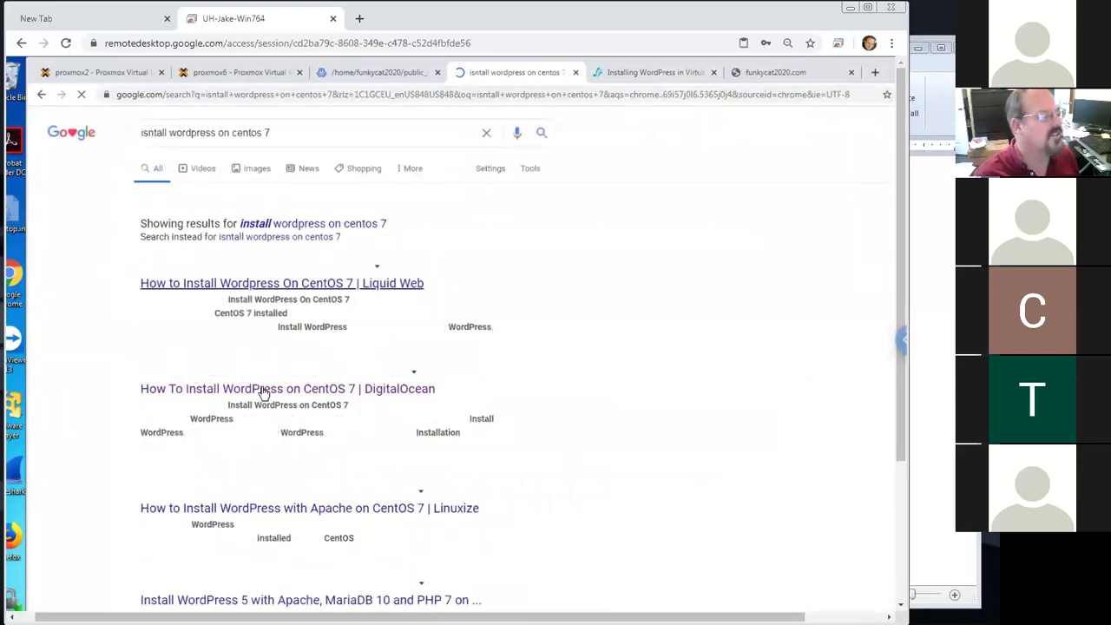
click(282, 390)
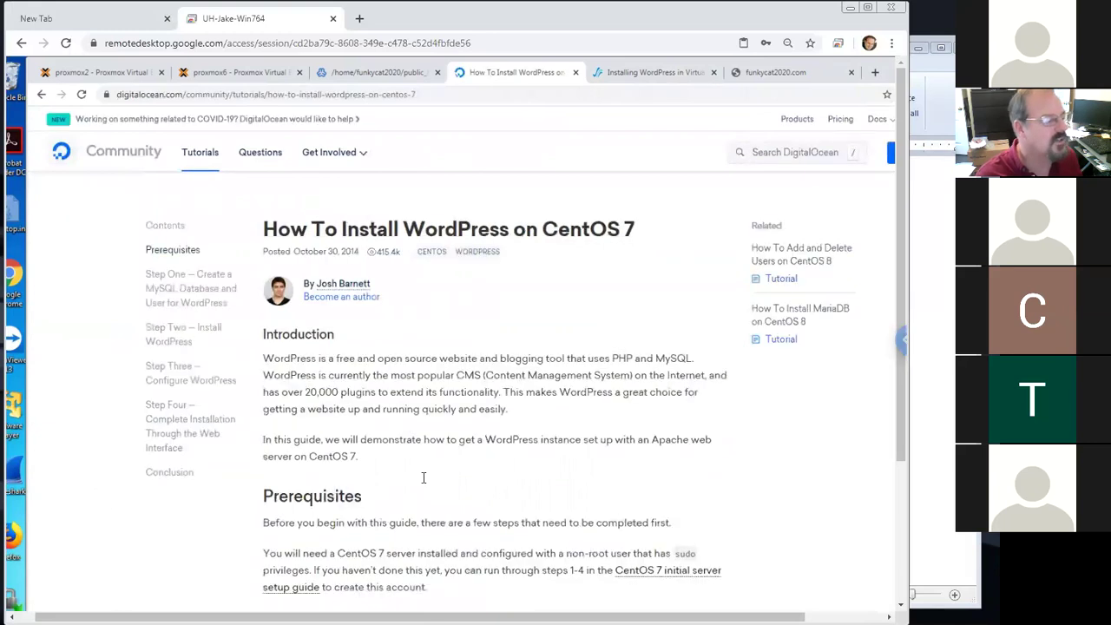
key(ctrl+f)
text(wget)
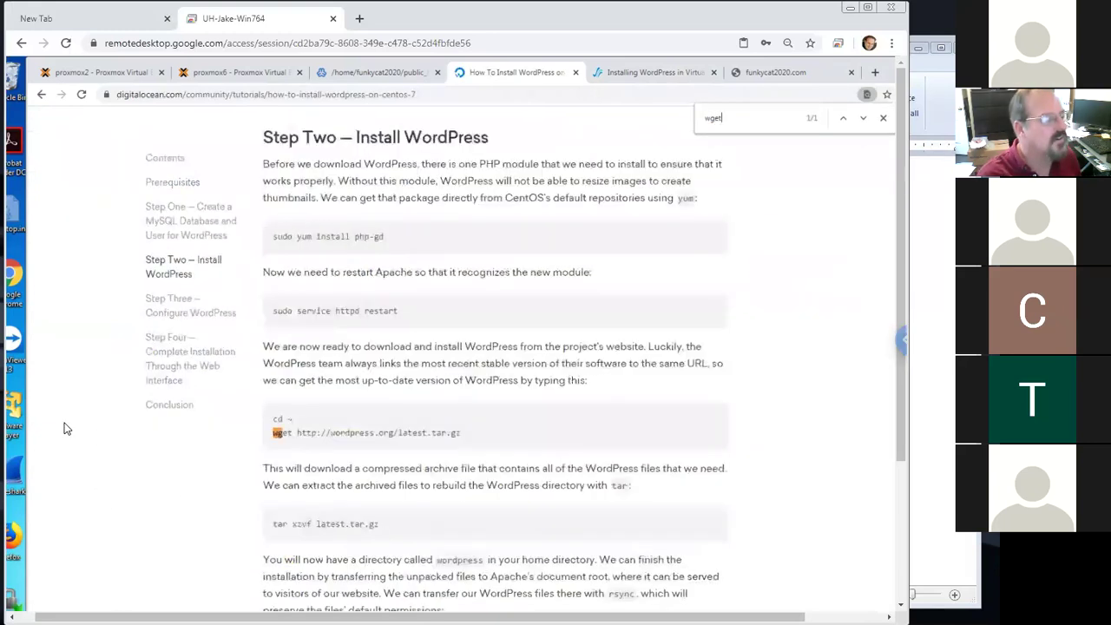
drag(466, 435, 293, 436)
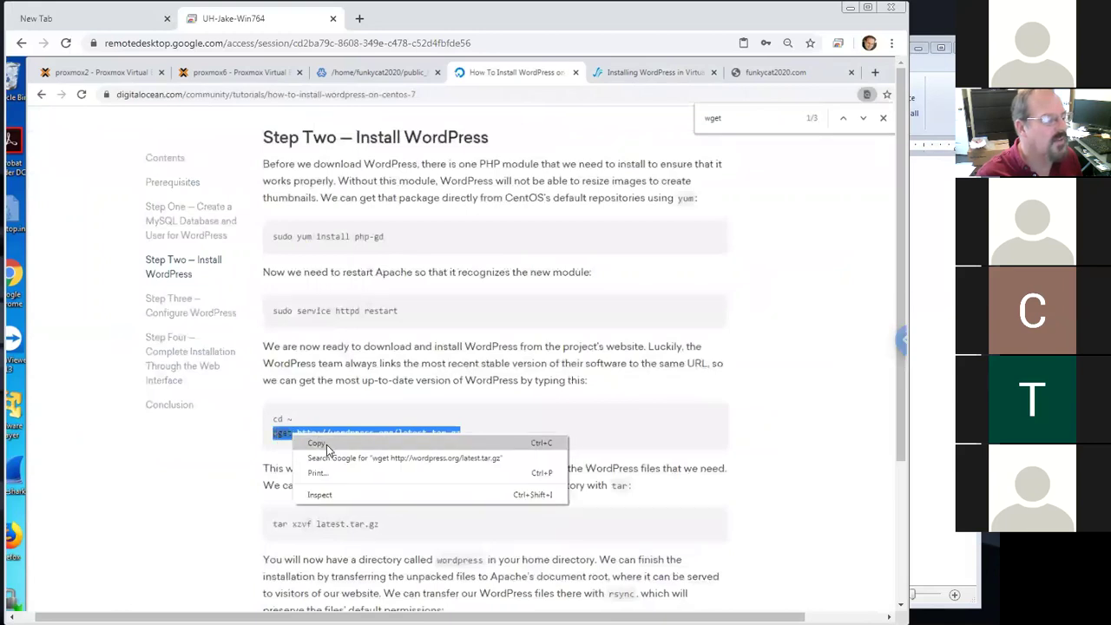
click(327, 444)
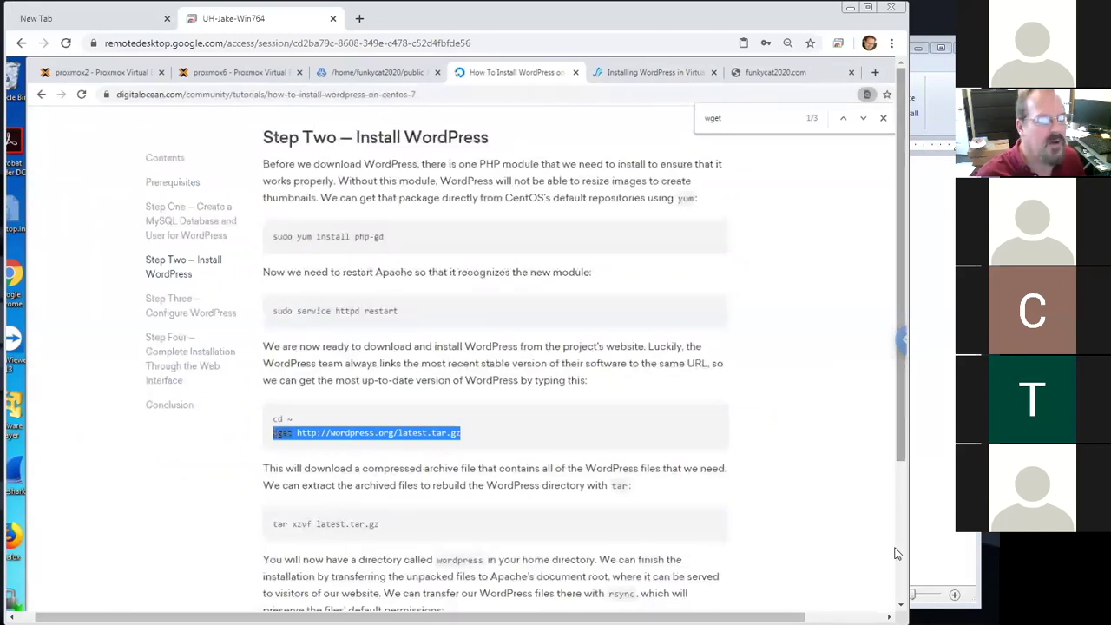
scroll(898, 553, down, 2)
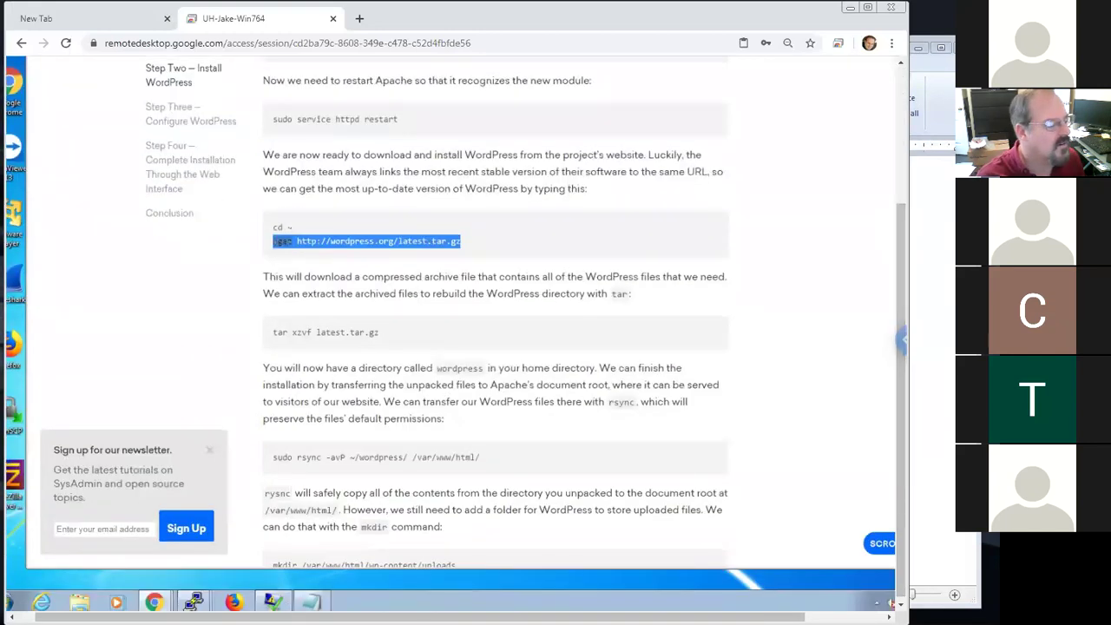
Bring the PuTTY session forward and confirm with pwd that it is in public_html
click(192, 601)
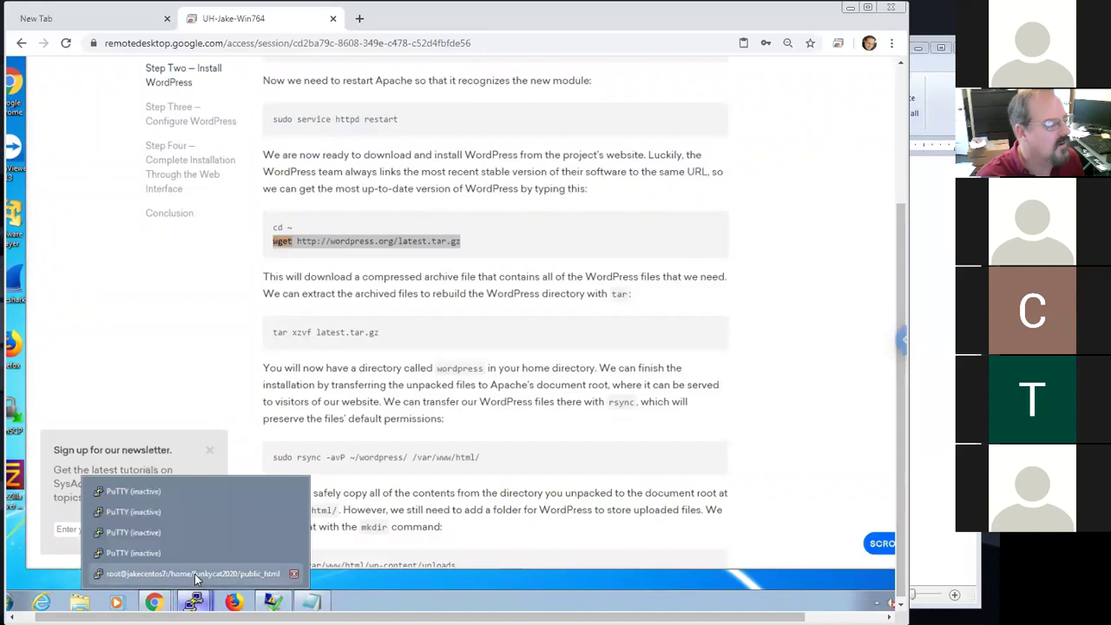
click(194, 574)
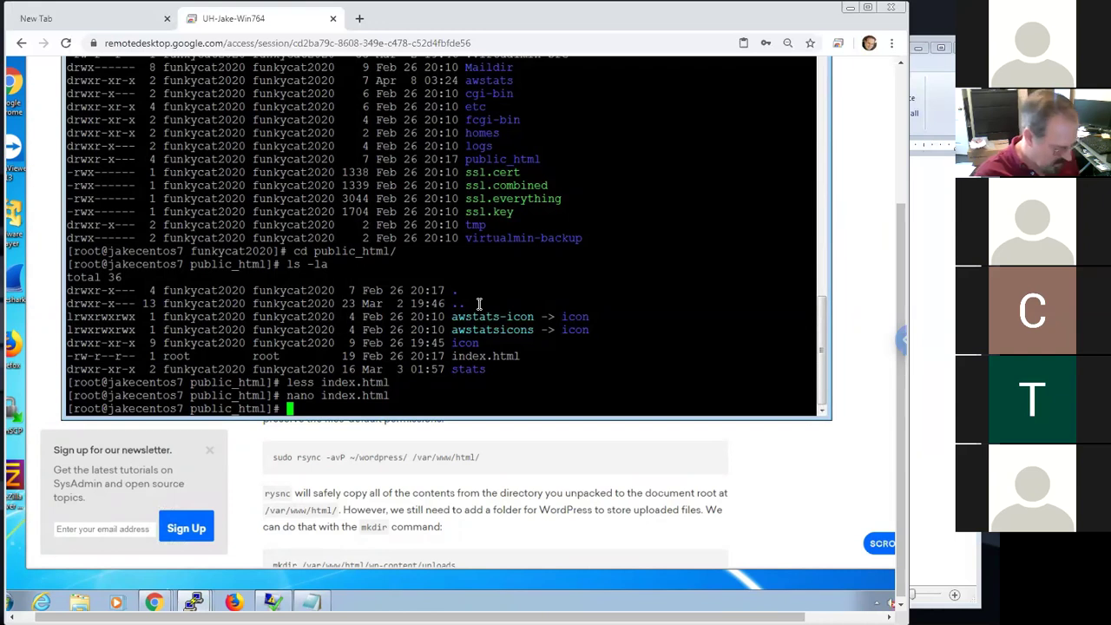
text(pwd)
key(Return)
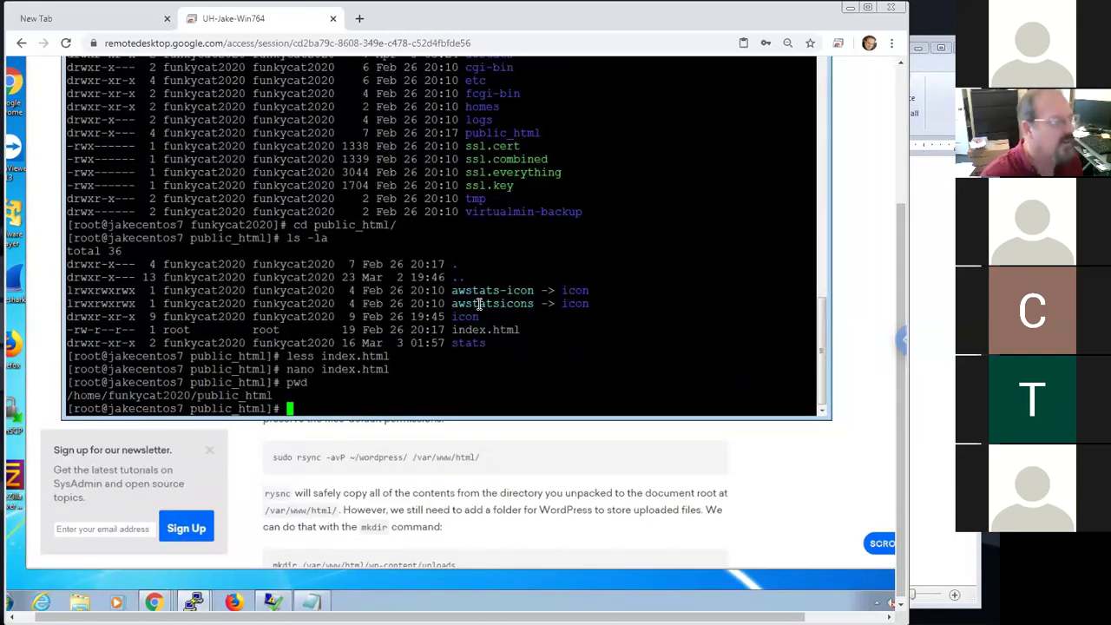
Move up to /home/funkycat2020 with cd .. and paste the wget latest.tar.gz command
text(cd ..)
key(Return)
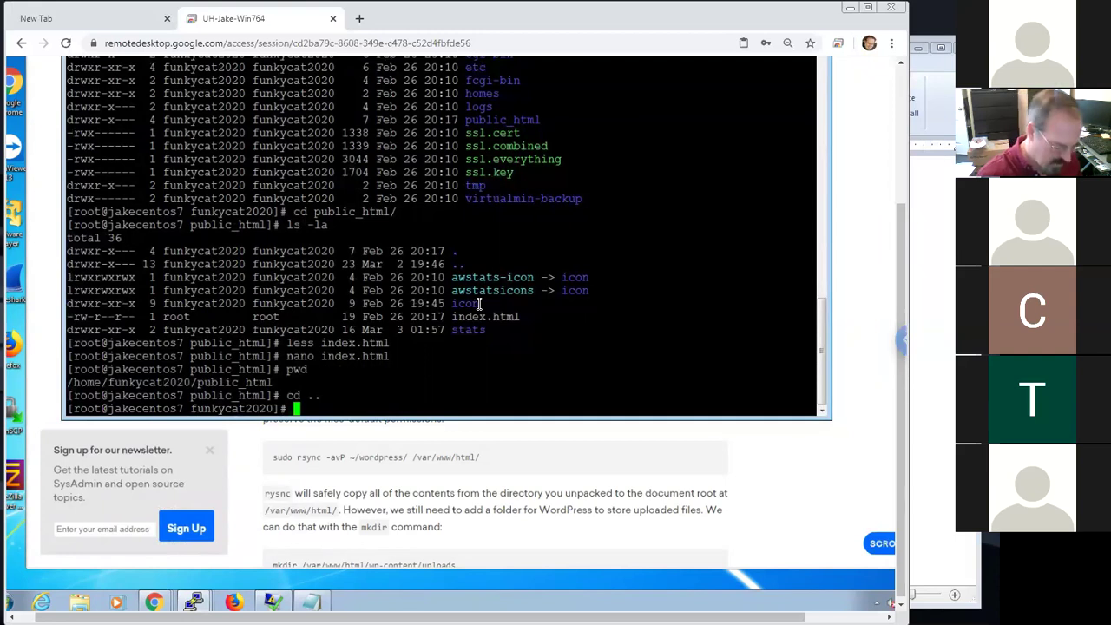
text(\)
key(Return)
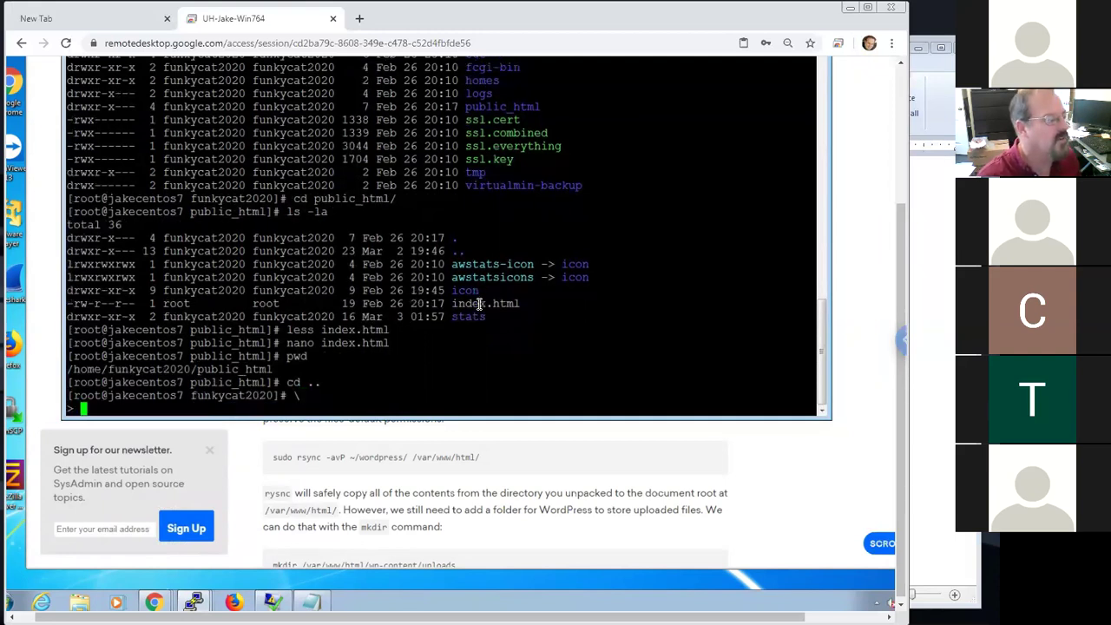
right_click(484, 356)
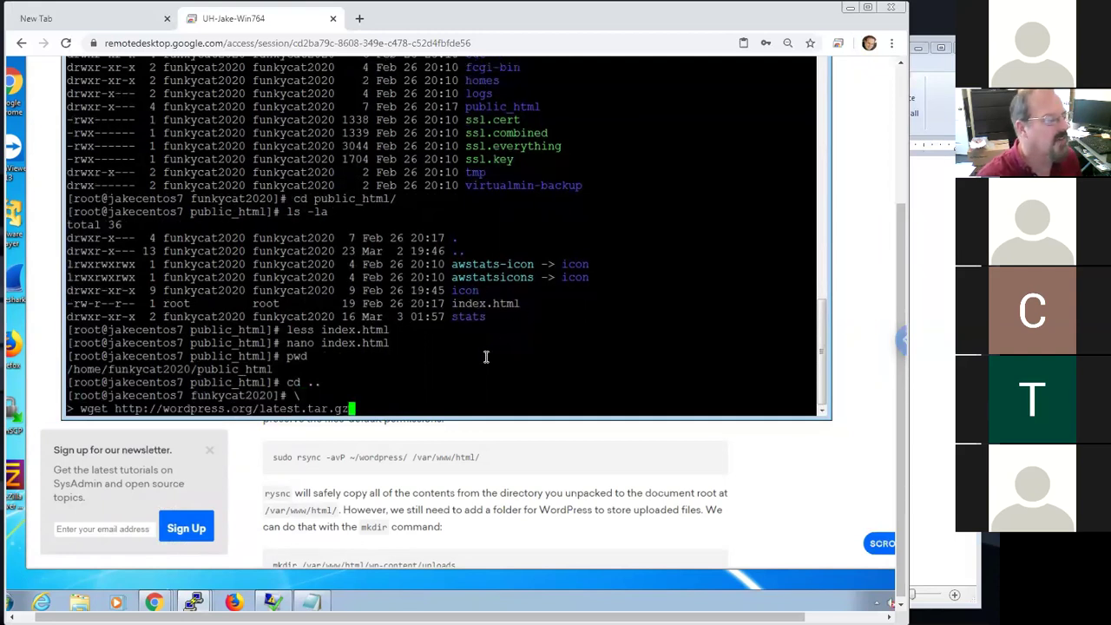
Run wget to download latest.tar.gz (12,230,487 bytes) into /home/funkycat2020
key(Return)
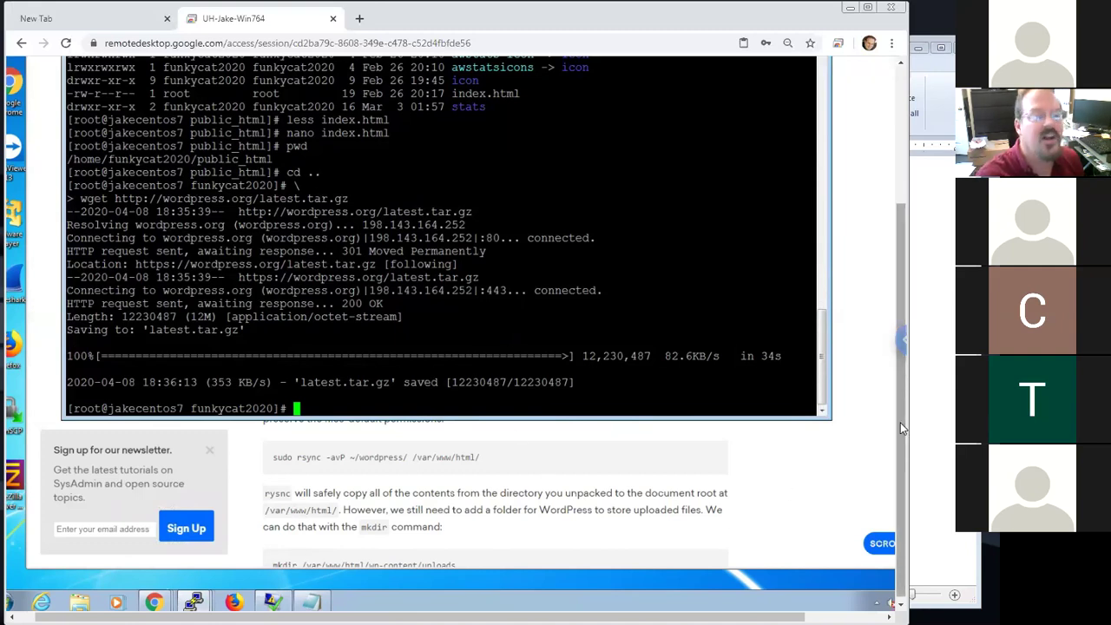
scroll(900, 386, up, 3)
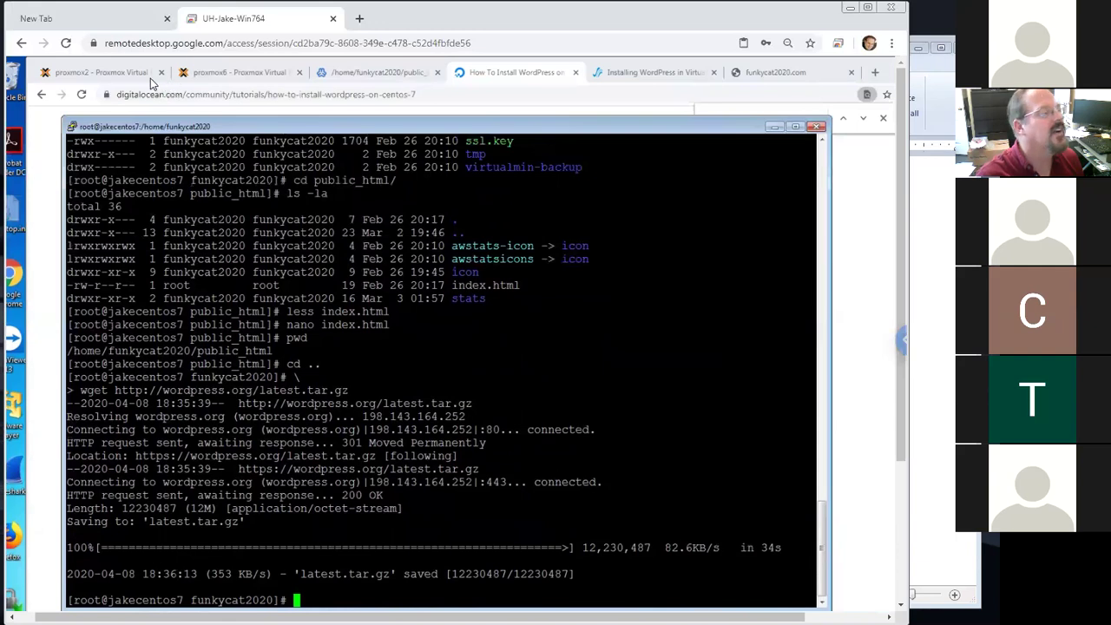
Snapshot container 699 as BeforeWordpress2ndtry with the description 'during class'
key(ctrl+2)
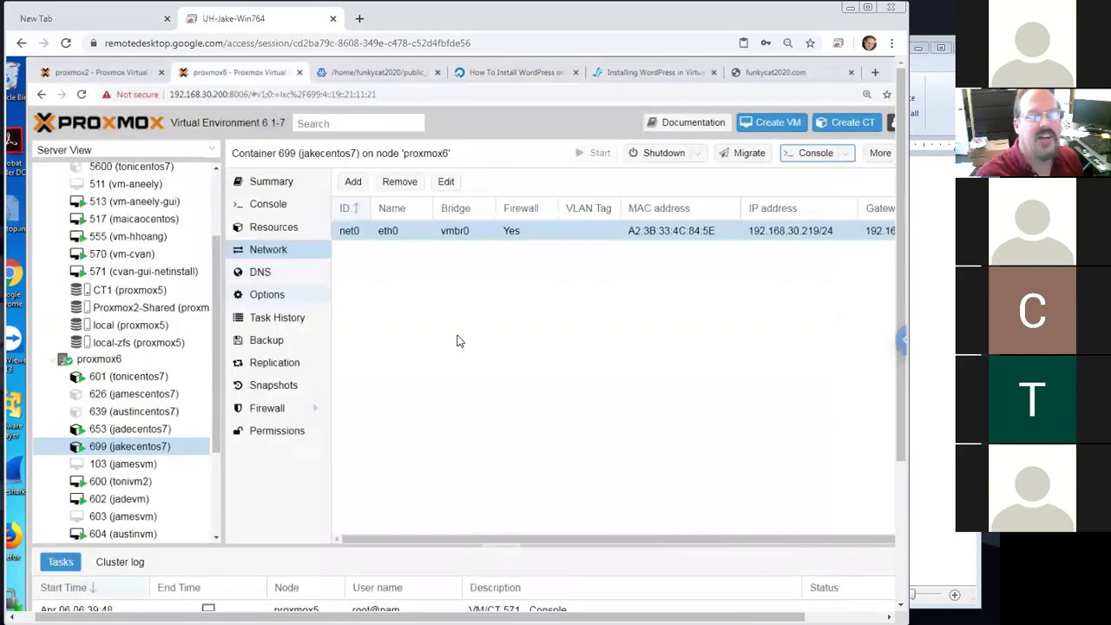
click(143, 446)
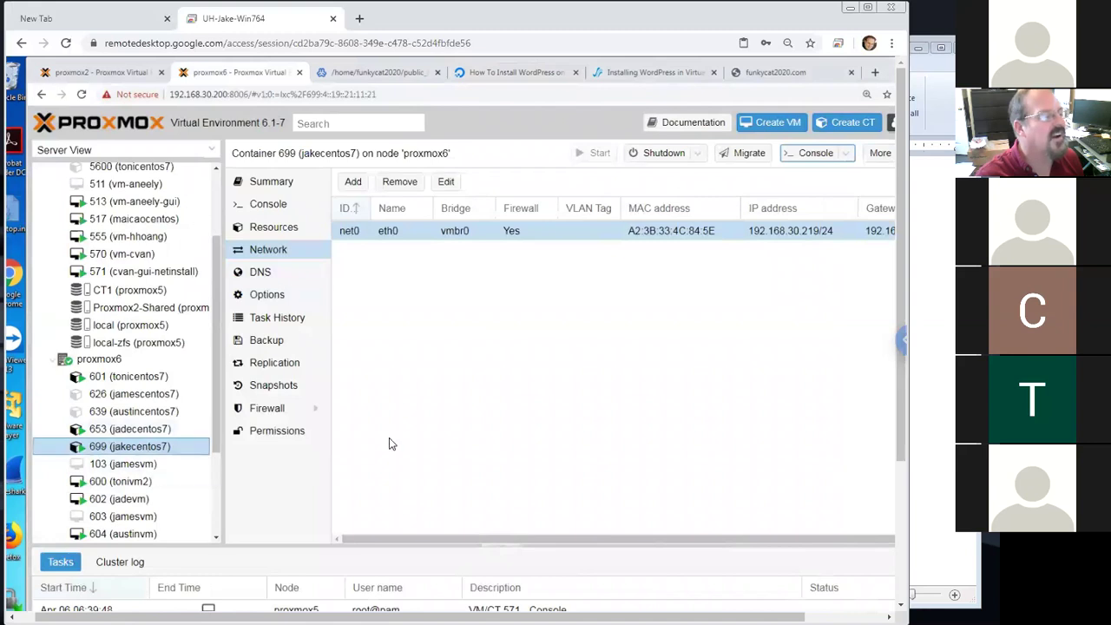
click(272, 389)
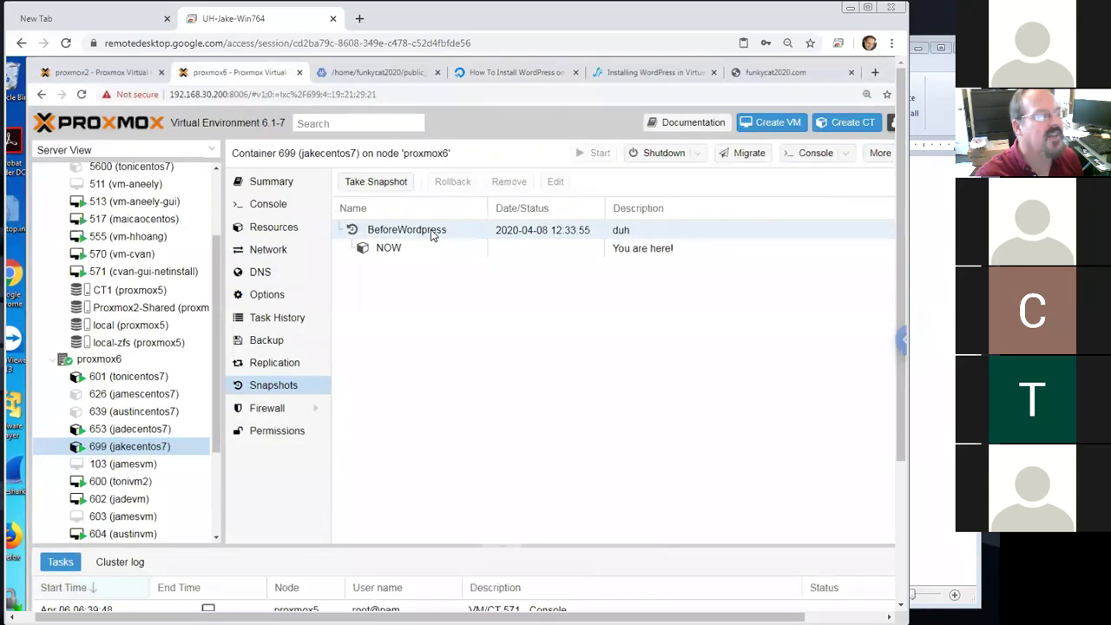
click(399, 184)
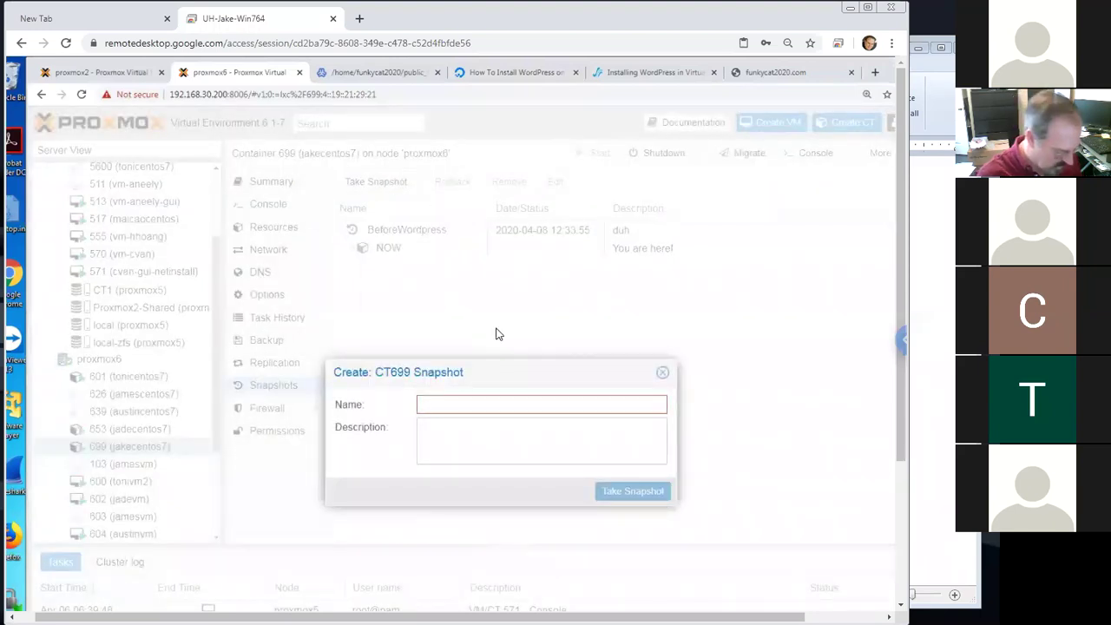
text(BeforeWor)
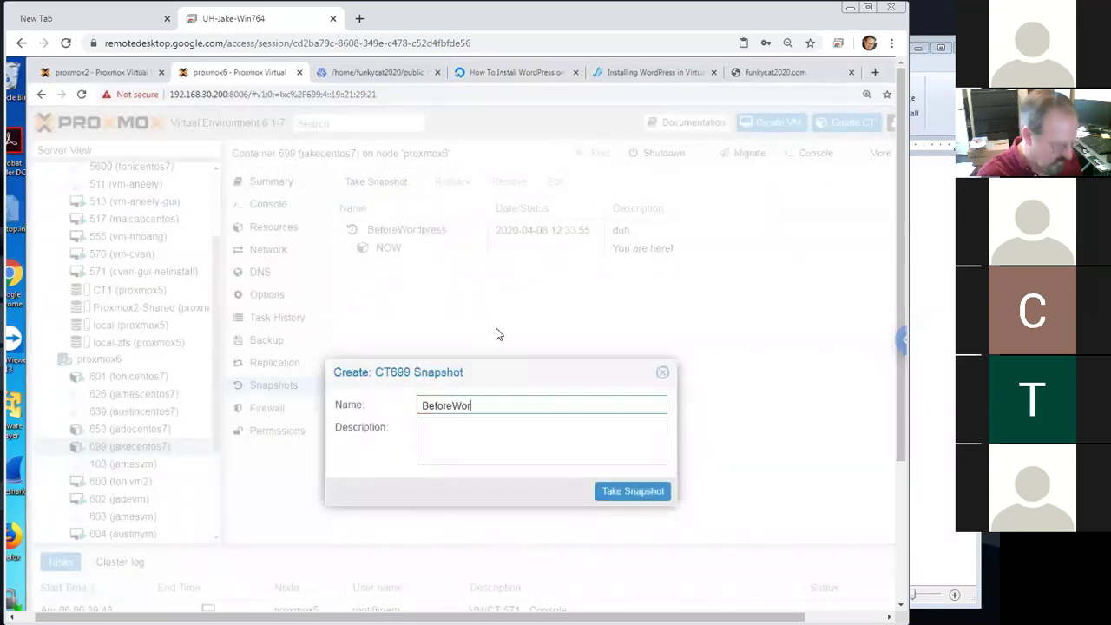
text(dpress)
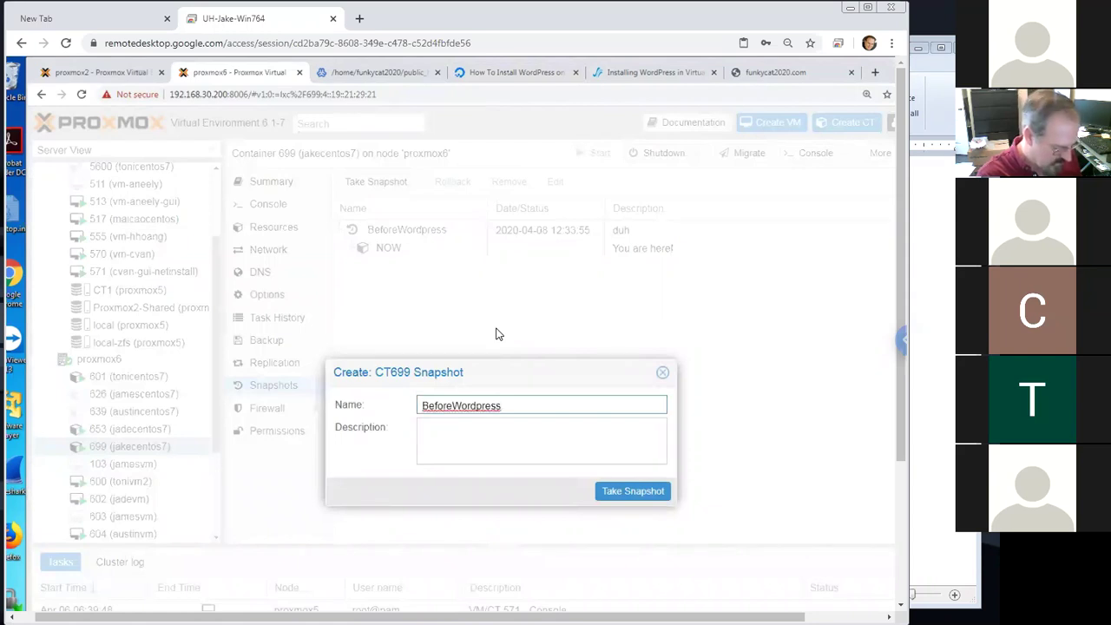
text(2)
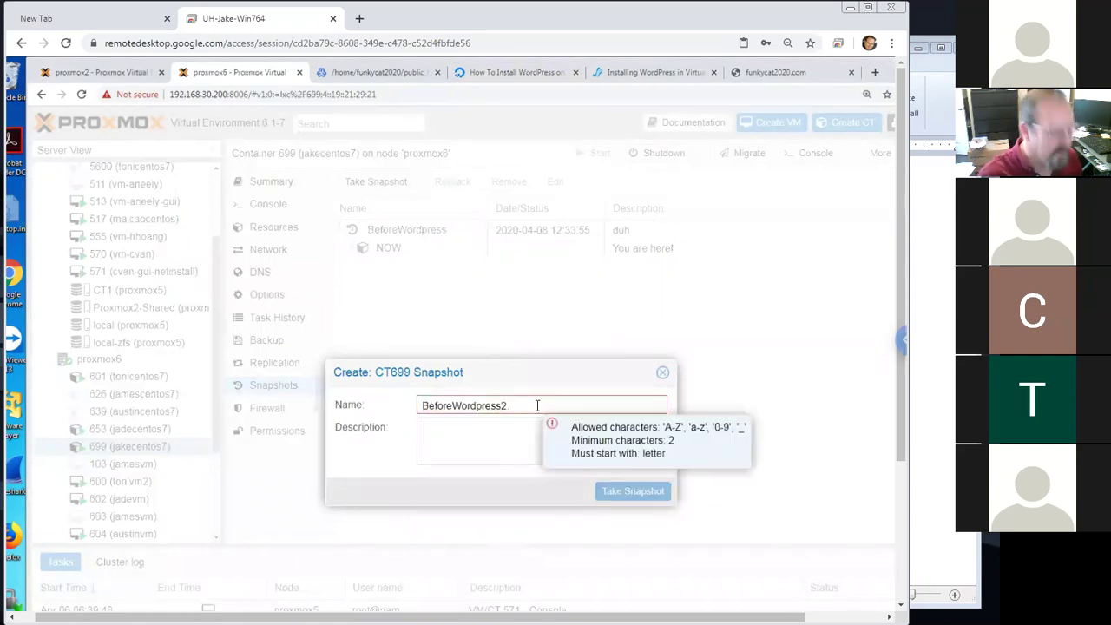
key(BackSpace)
key(BackSpace)
text(2ndtry)
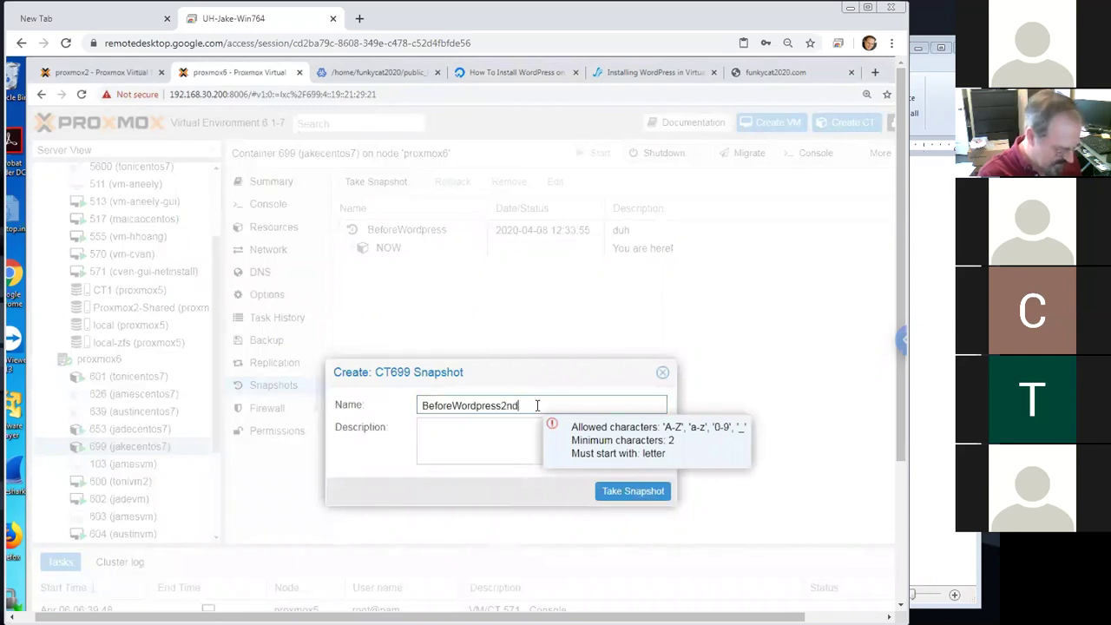
click(532, 438)
text(during class)
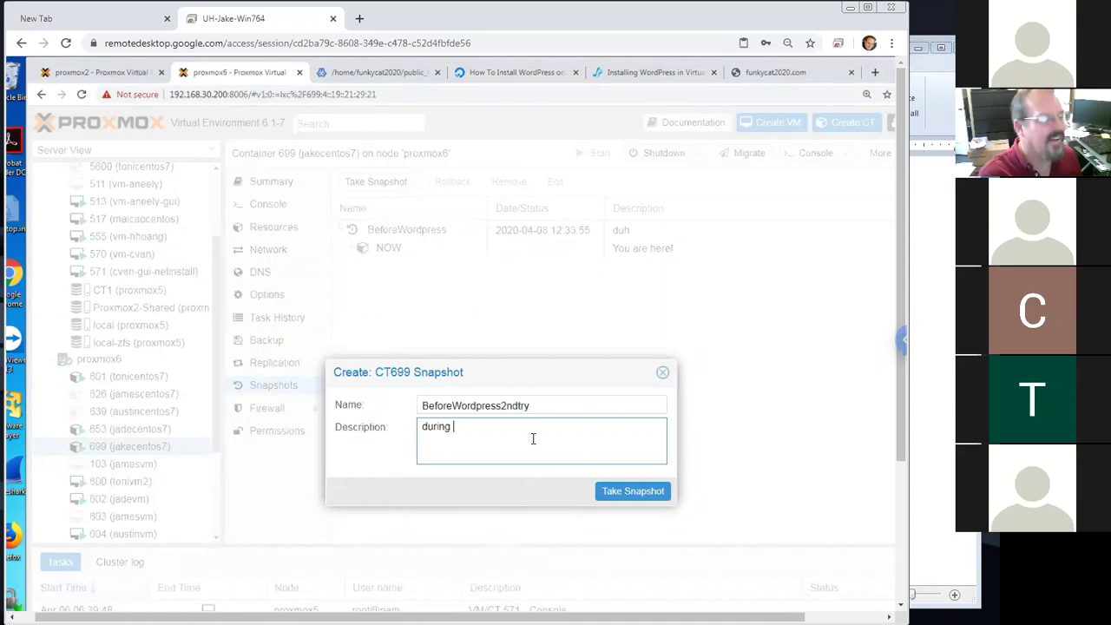
click(632, 491)
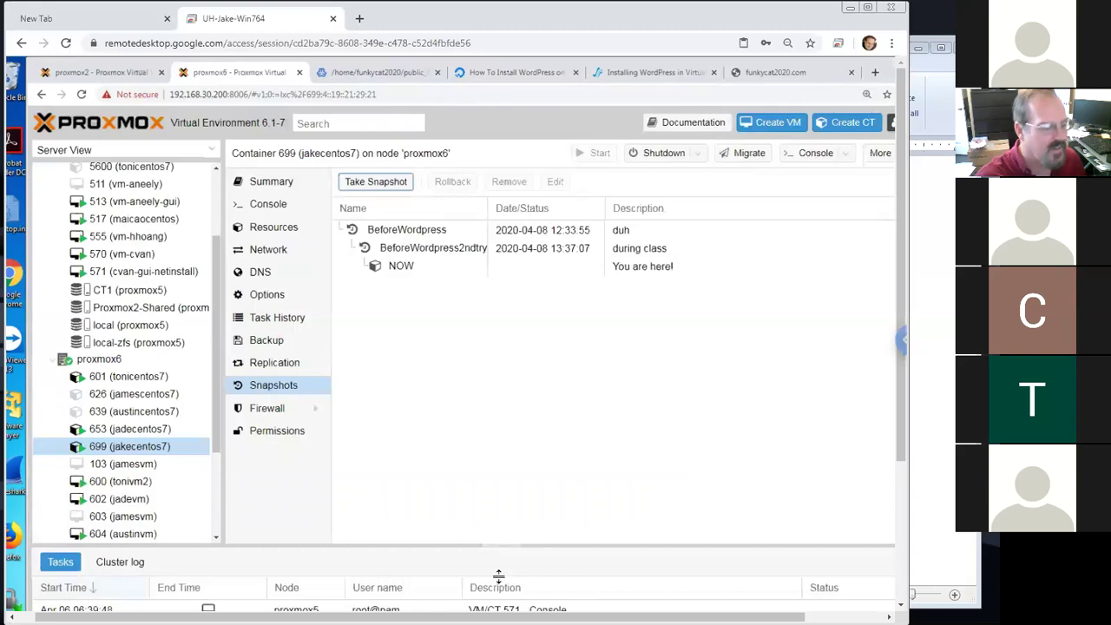
drag(902, 446, 892, 598)
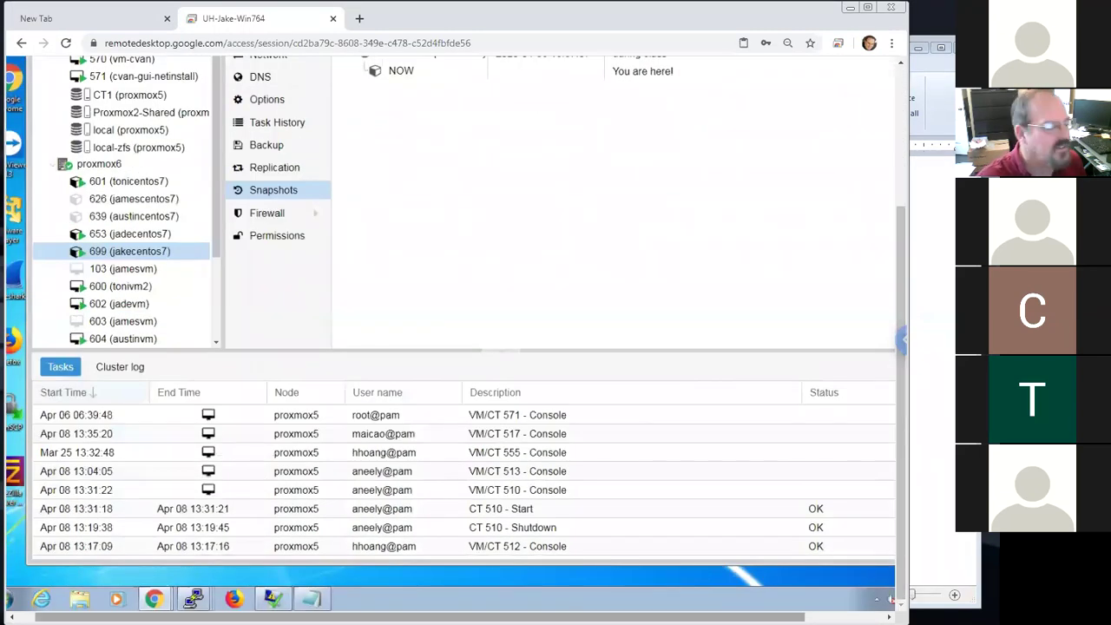
List /home/funkycat2020 with ls -la, highlighting latest.tar.gz and its root:root ownership
click(195, 599)
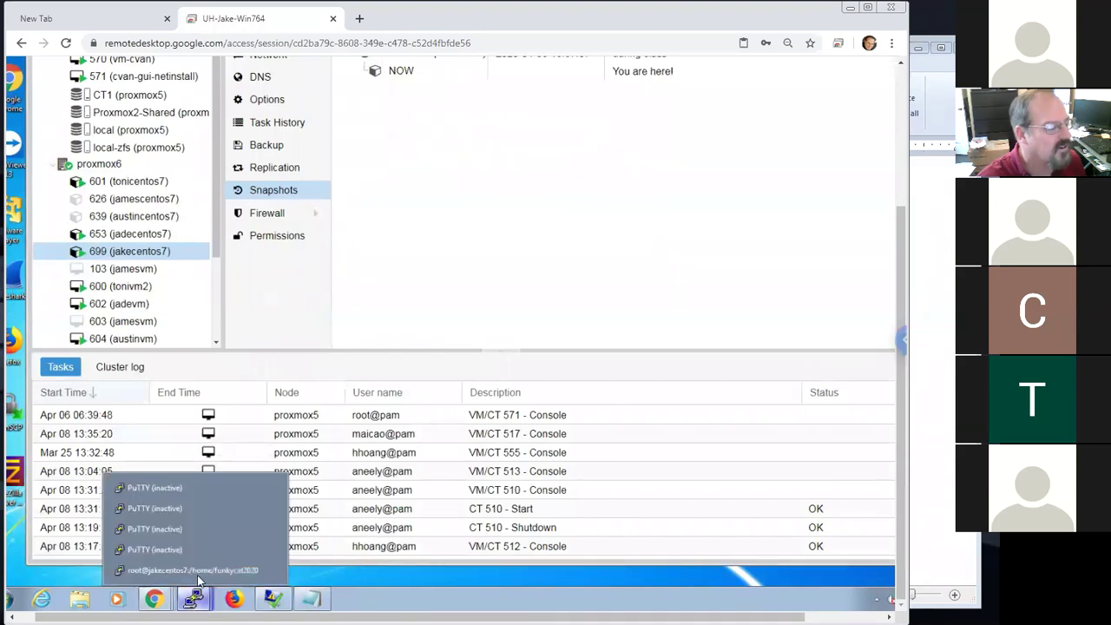
click(202, 571)
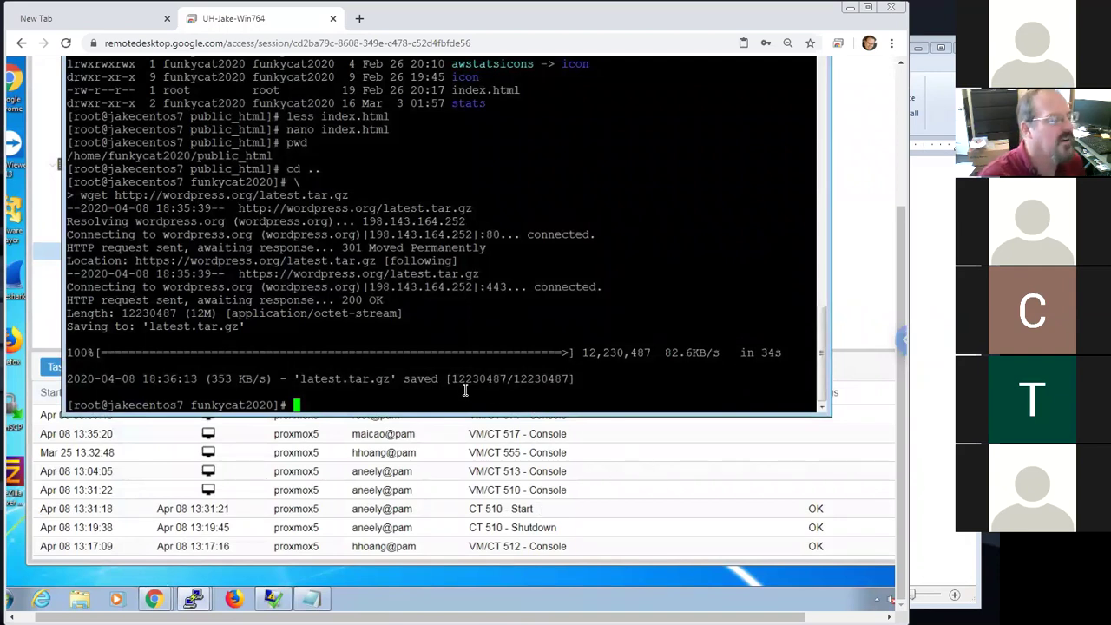
text(ls -la)
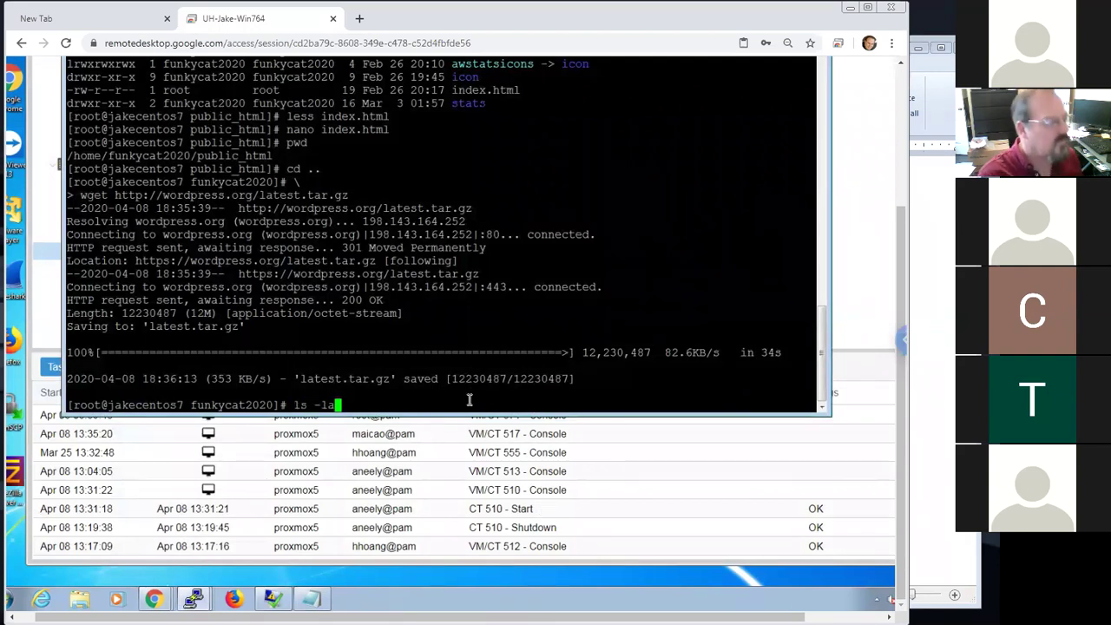
key(Return)
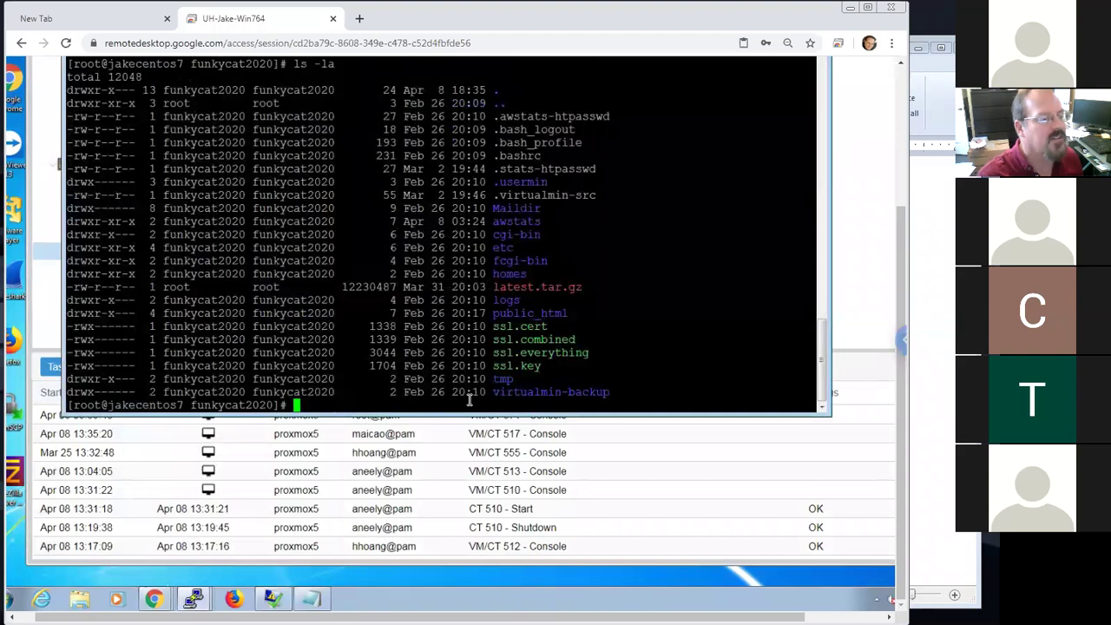
drag(582, 287, 494, 288)
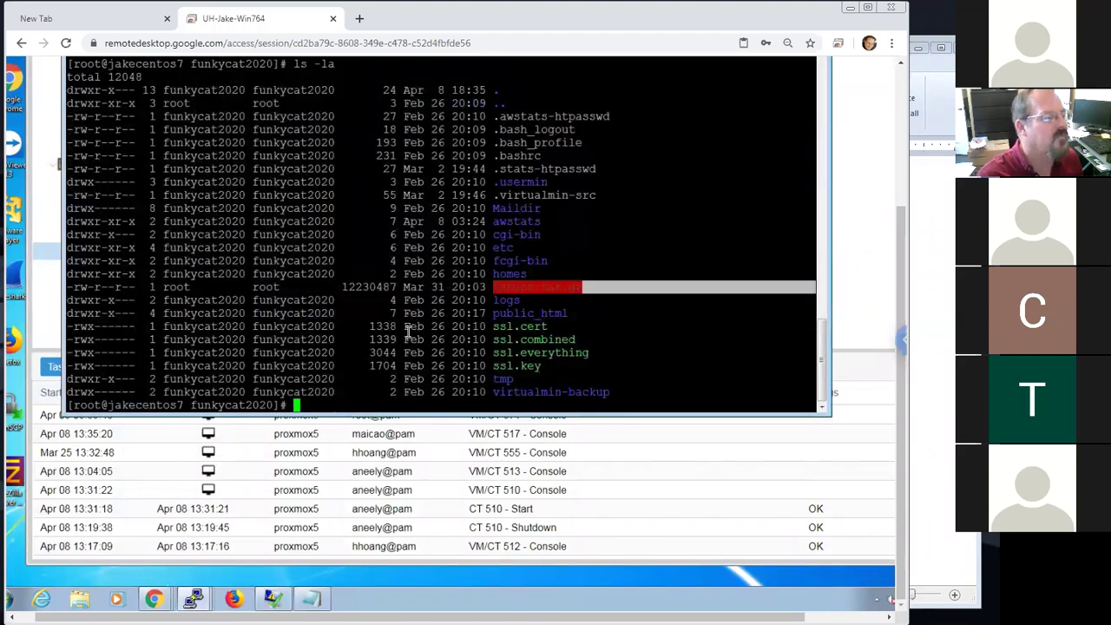
drag(299, 288, 162, 288)
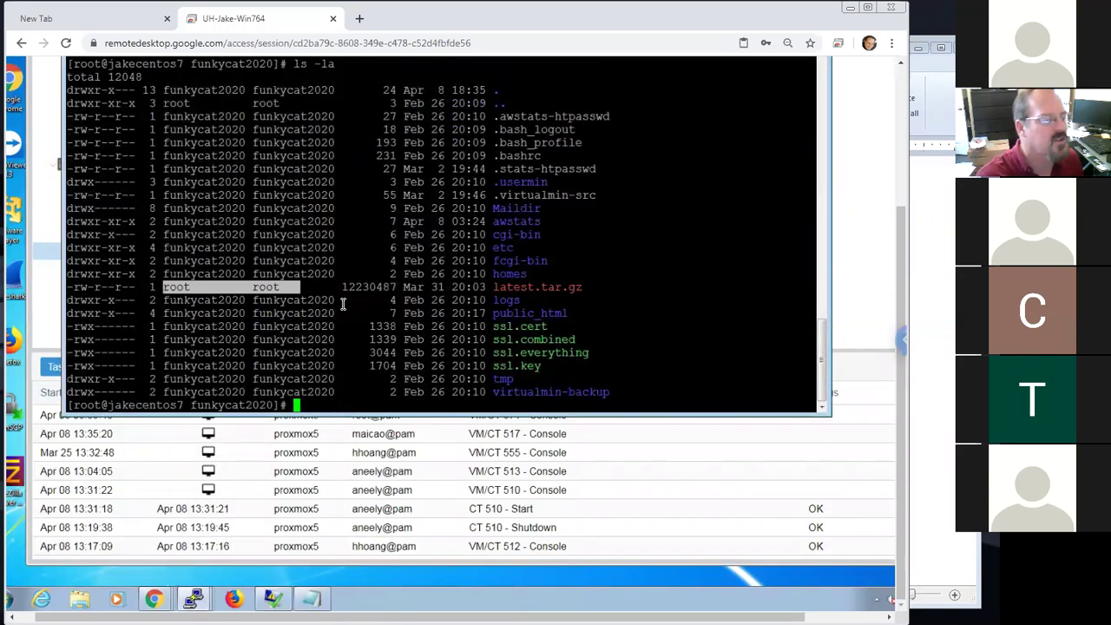
Glance at the WordPad setup notes, then return to the browser and scroll up
click(951, 353)
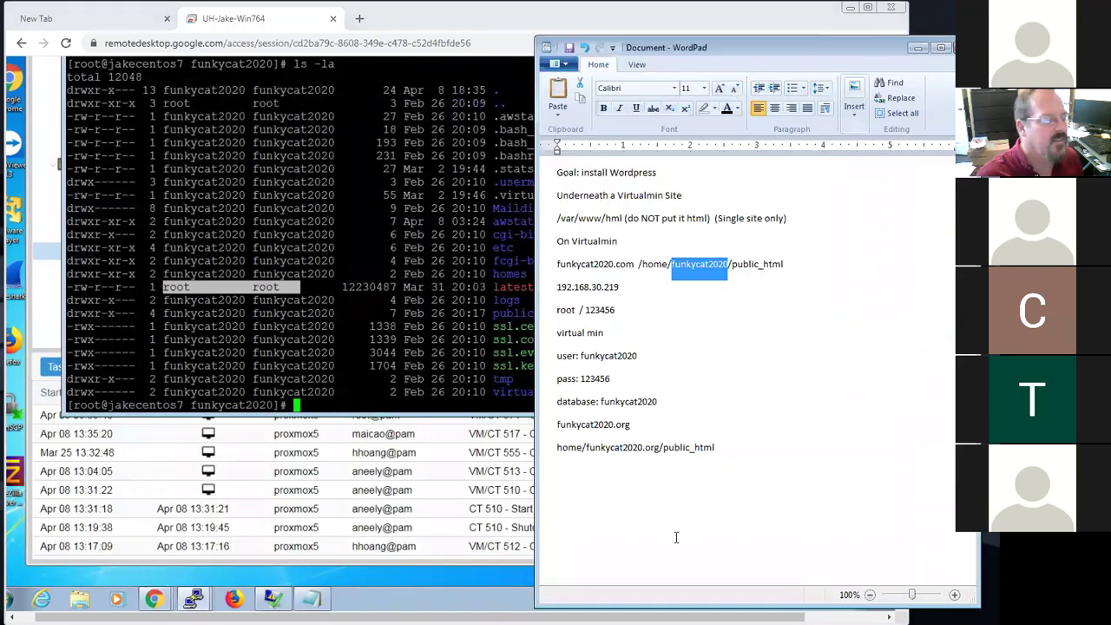
click(393, 579)
scroll(885, 212, up, 1)
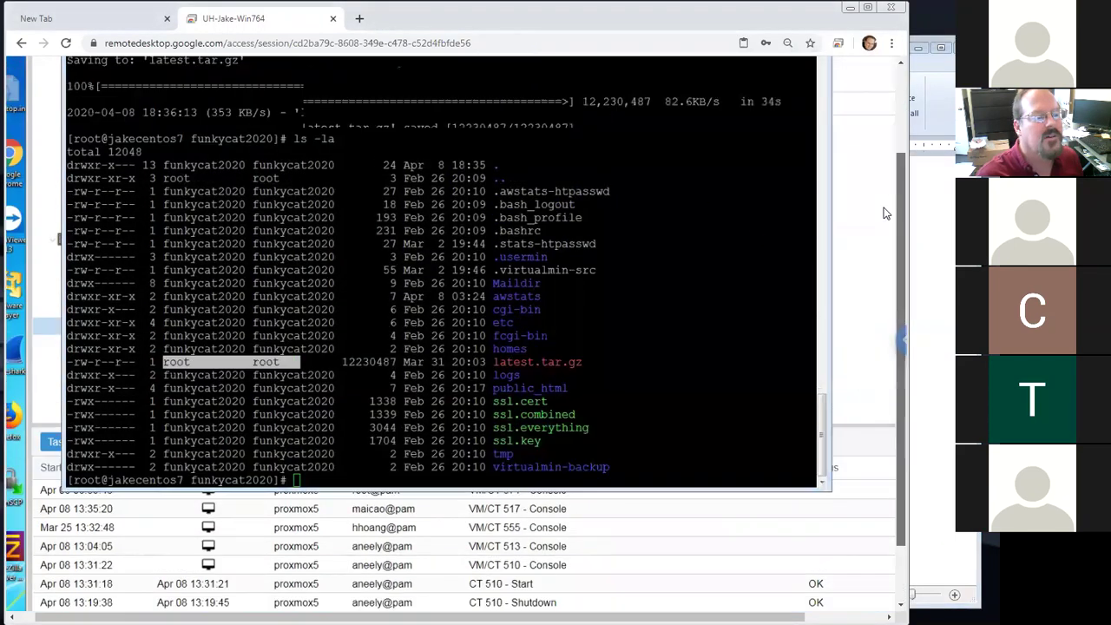
scroll(883, 174, up, 2)
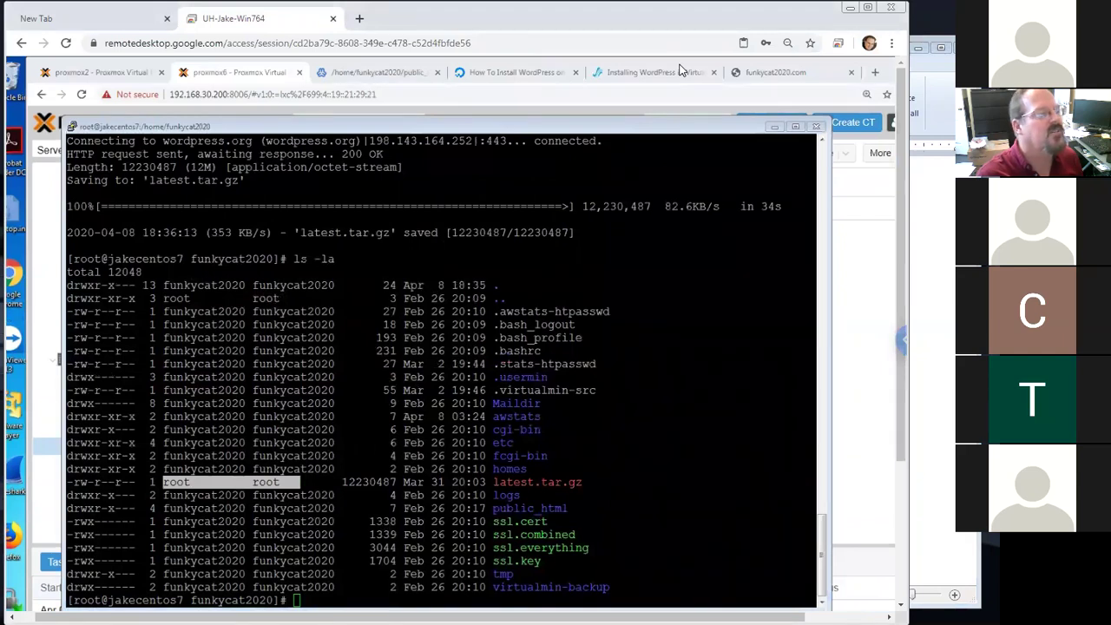
Return to the DigitalOcean tutorial and highlight the archive name in Step Two's tar command
click(681, 72)
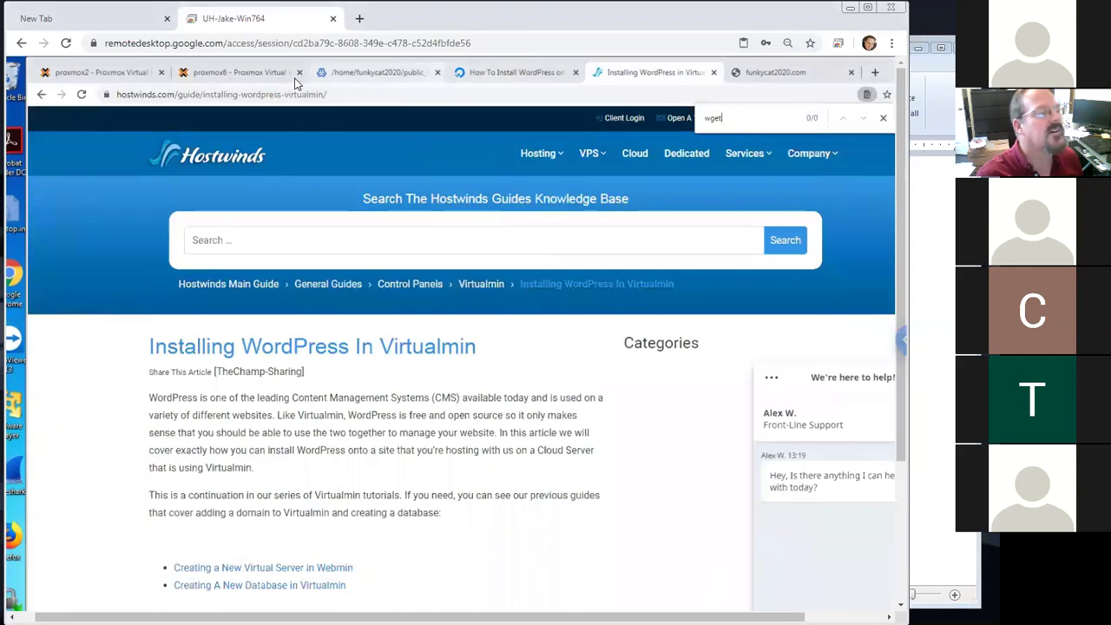
click(516, 72)
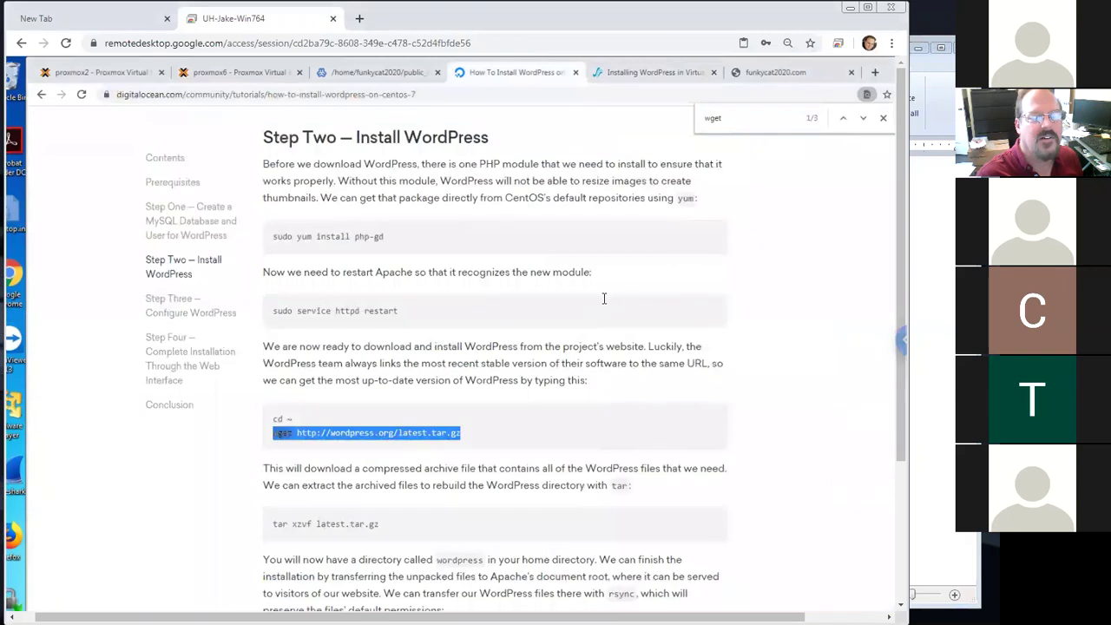
scroll(598, 304, down, 3)
scroll(475, 348, down, 1)
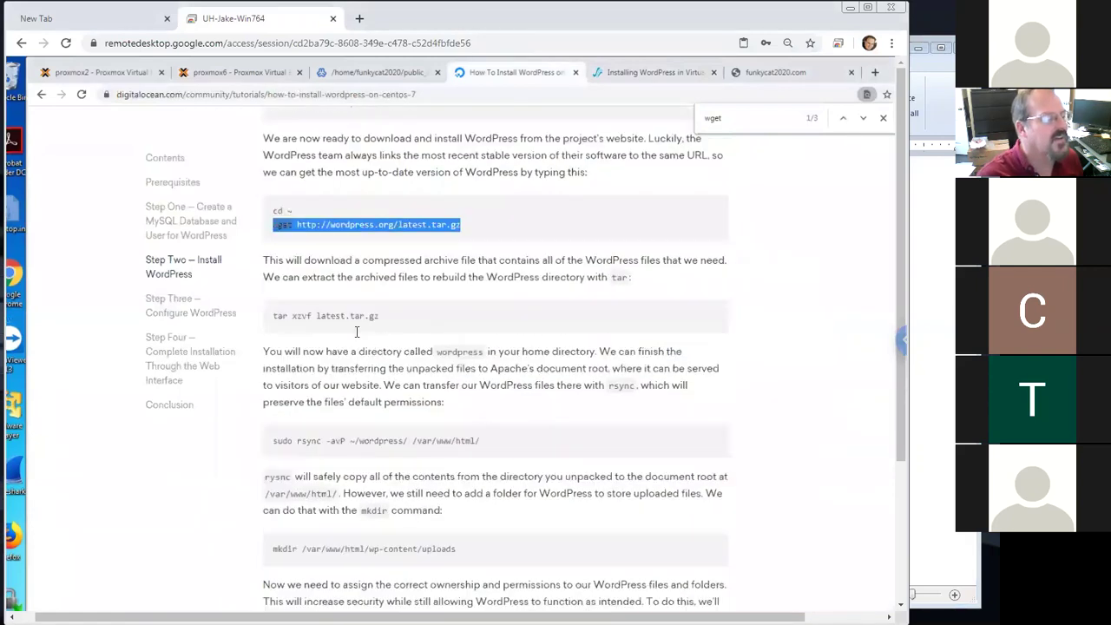
drag(274, 316, 288, 315)
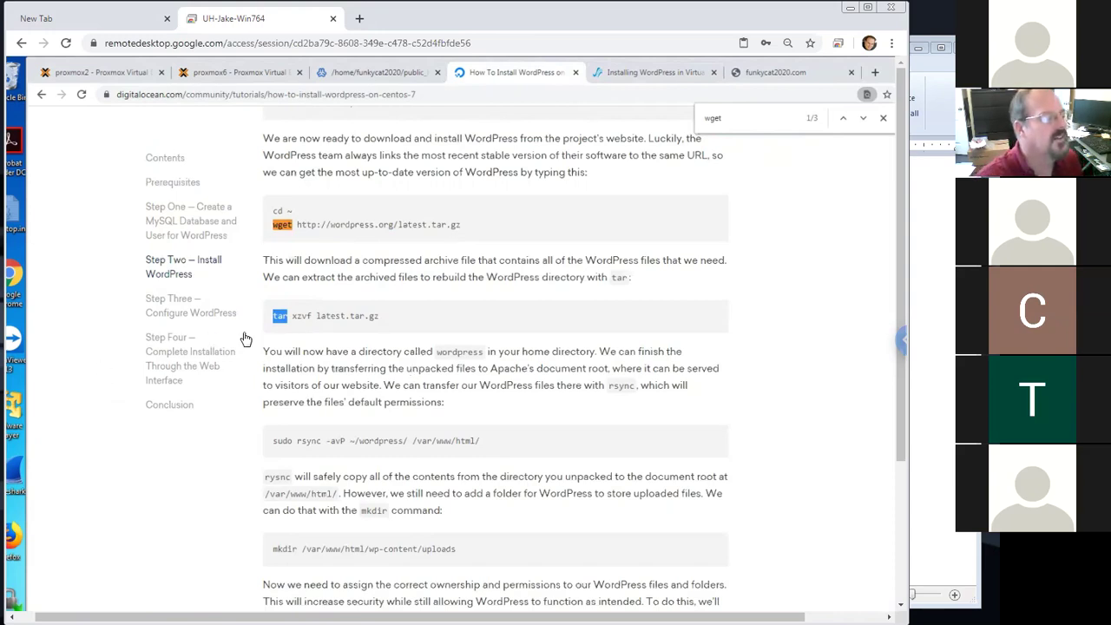
click(401, 325)
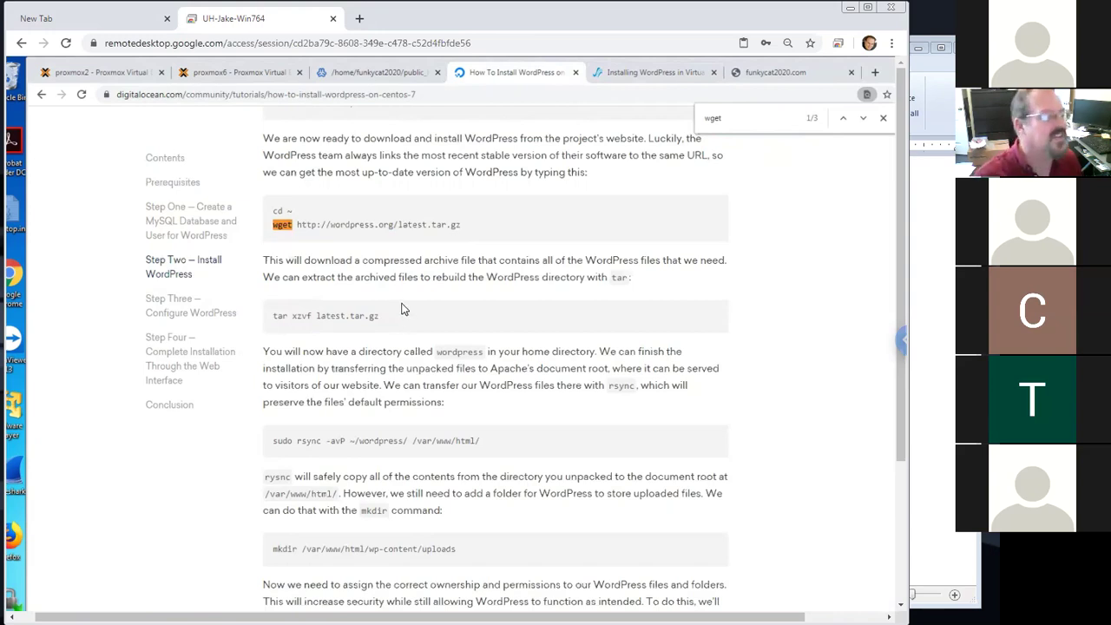
drag(316, 315, 386, 325)
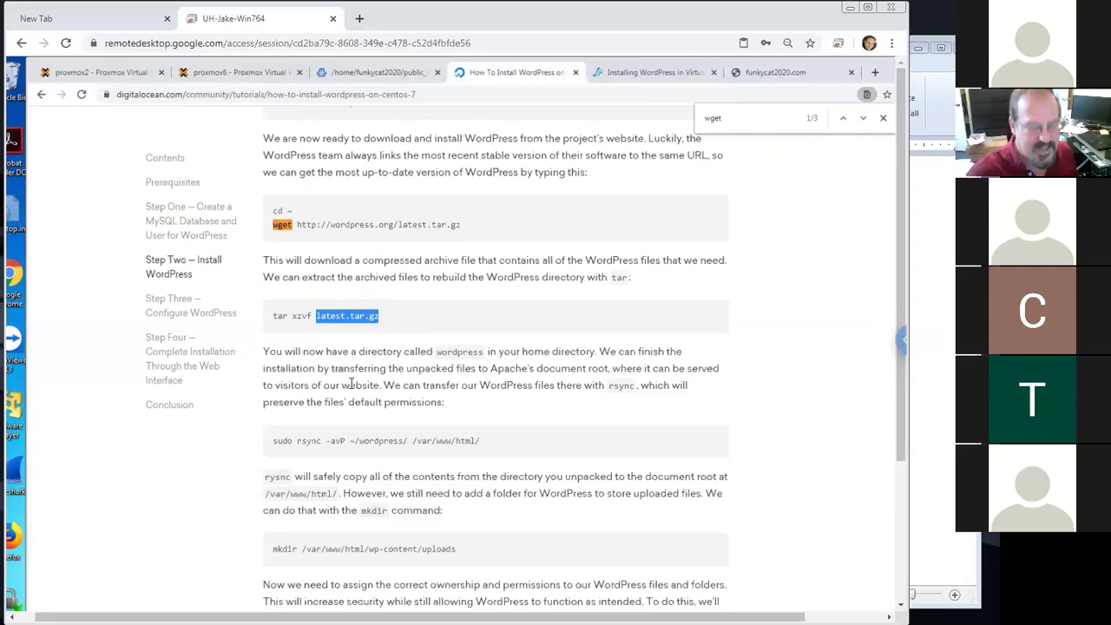
click(399, 324)
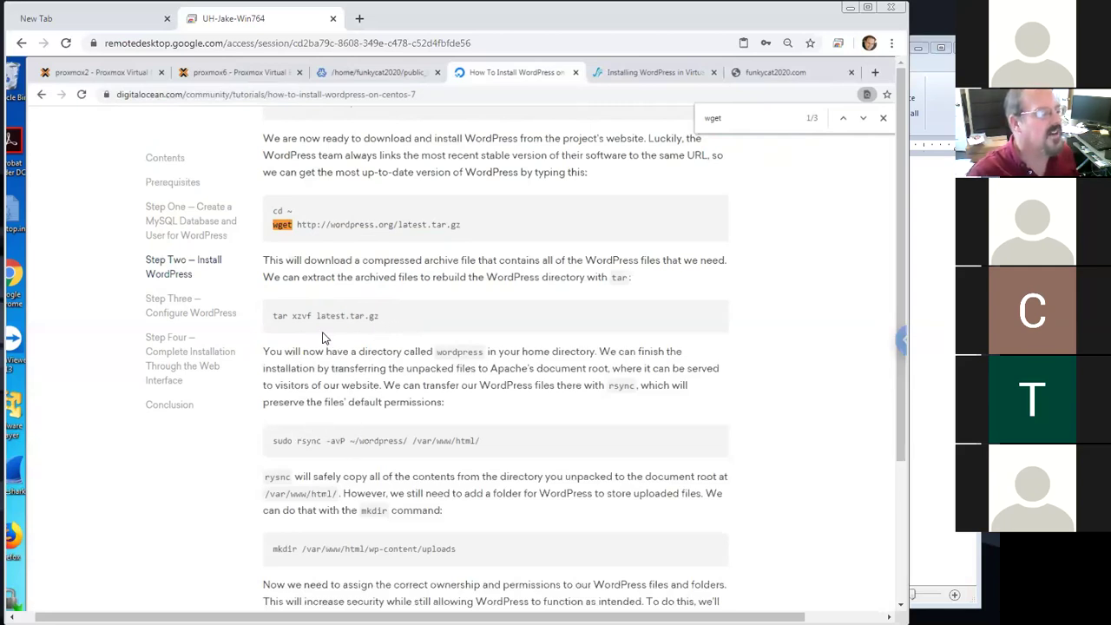
Break down 'tar xzvf latest.tar.gz' by its xzvf options and file name, then scroll to rsync
triple_click(344, 316)
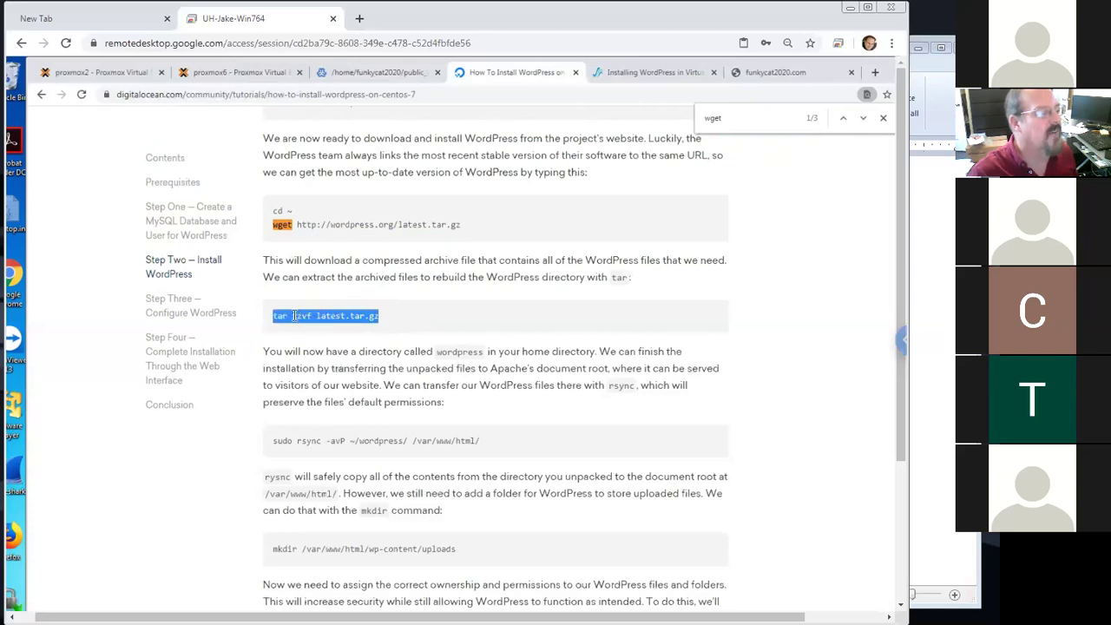
click(304, 326)
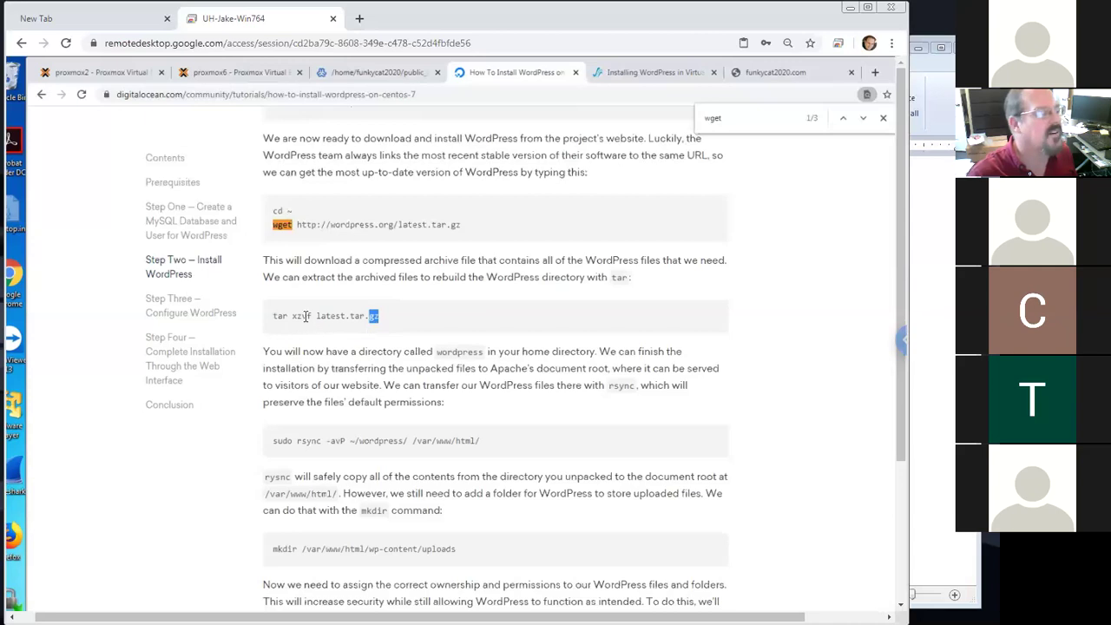
drag(301, 316, 307, 316)
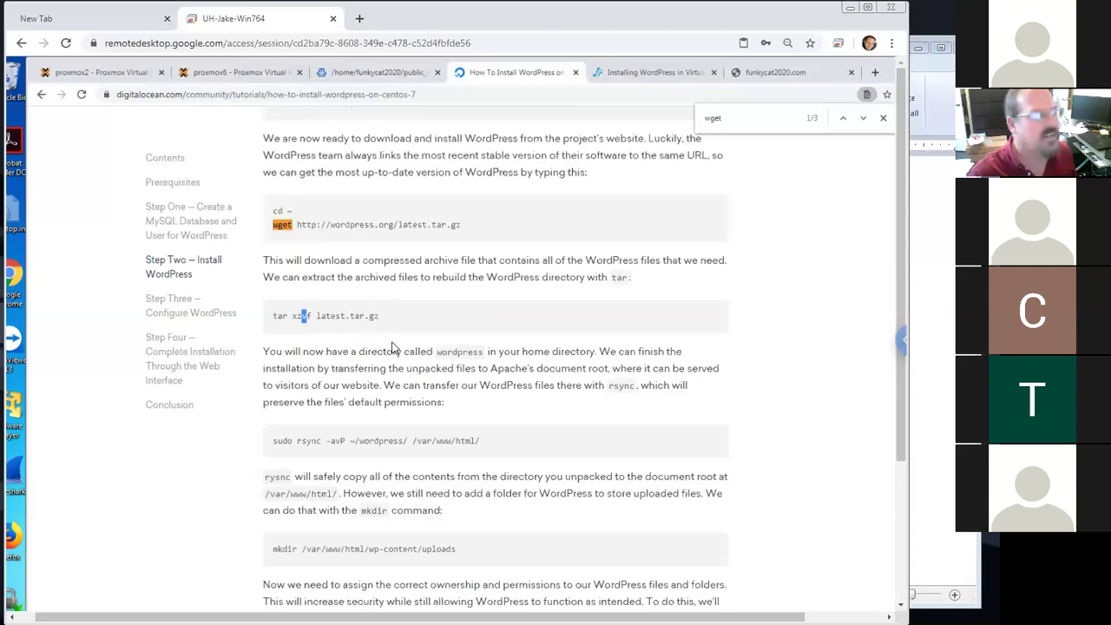
click(314, 316)
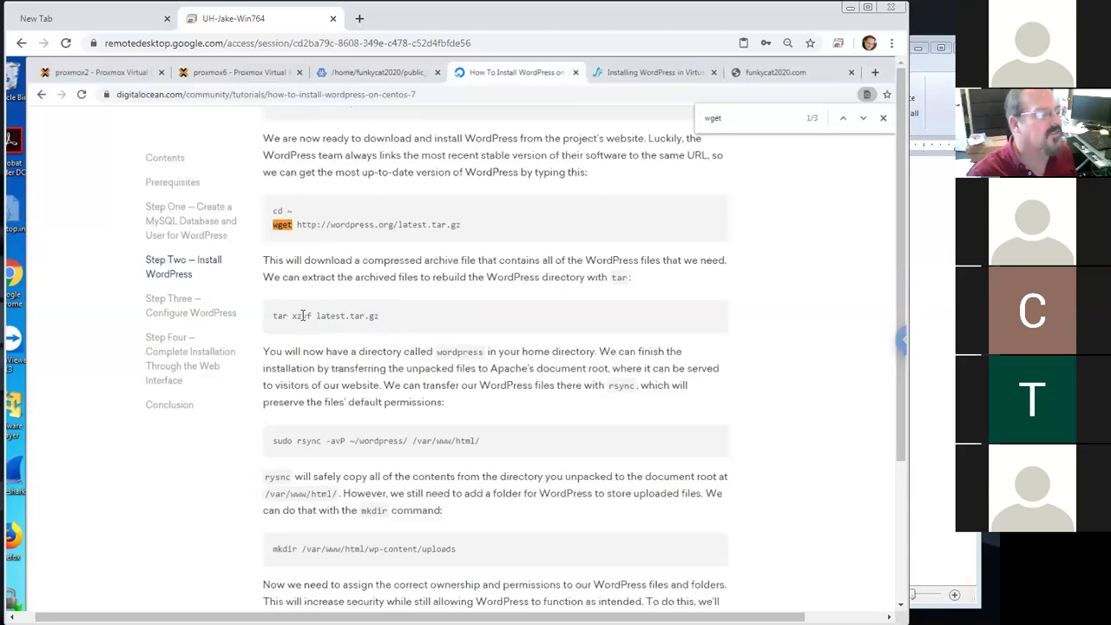
double_click(299, 316)
drag(313, 317, 379, 322)
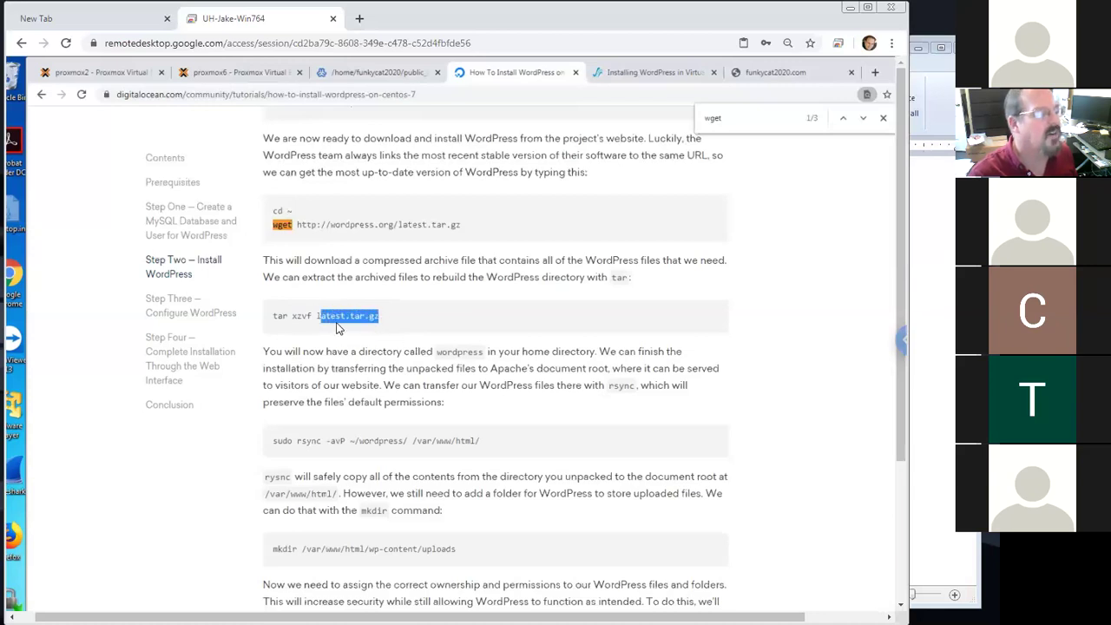
click(285, 316)
double_click(279, 316)
click(292, 320)
drag(382, 322, 272, 317)
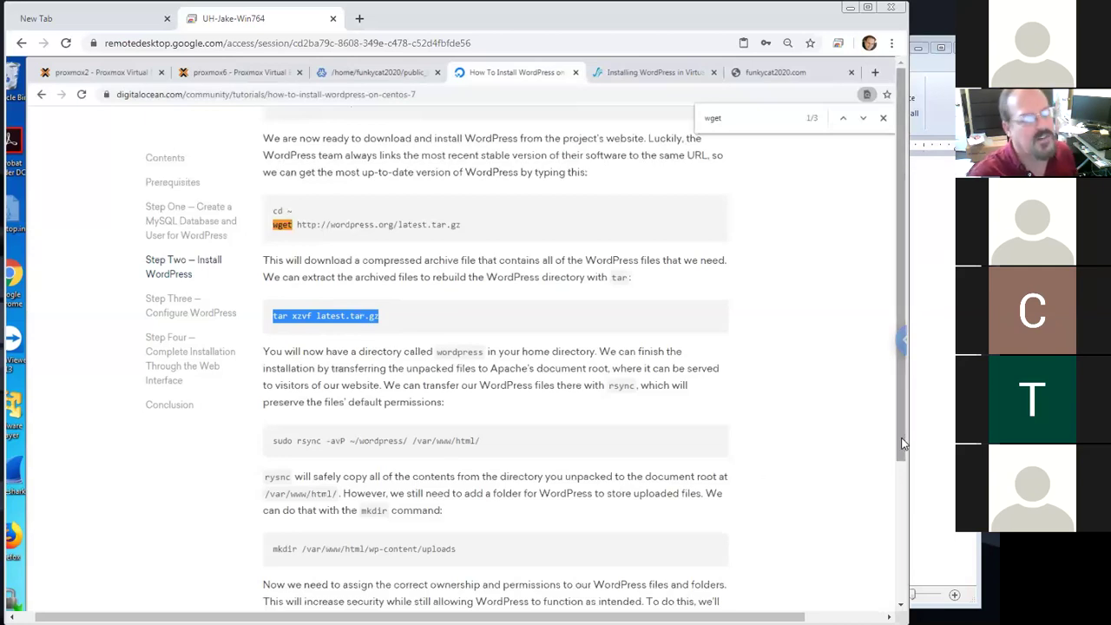
scroll(902, 444, down, 2)
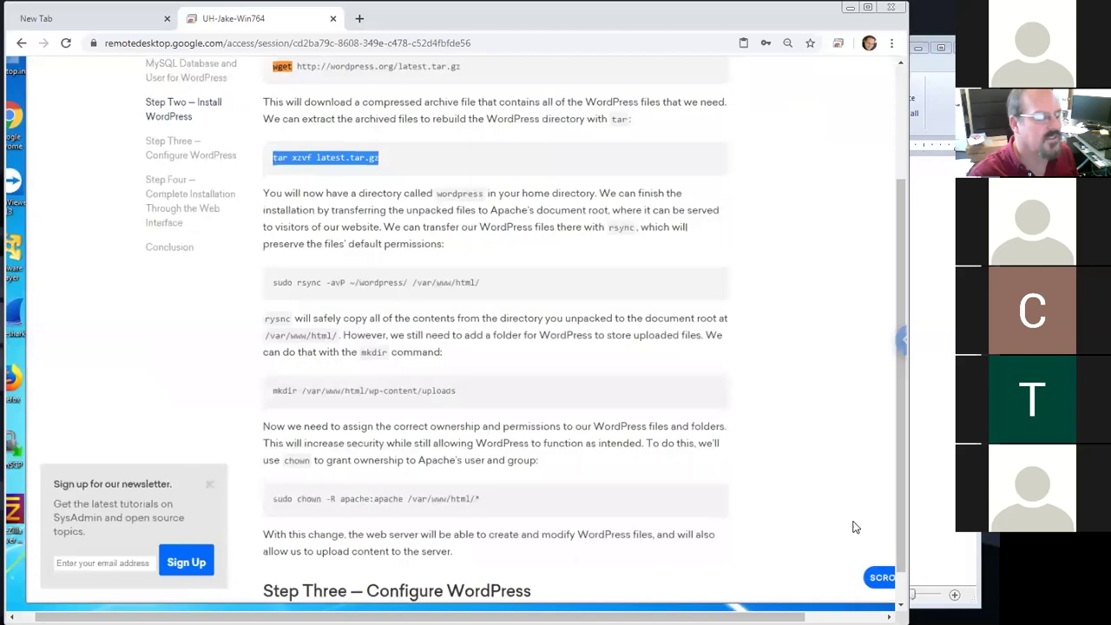
scroll(855, 527, down, 2)
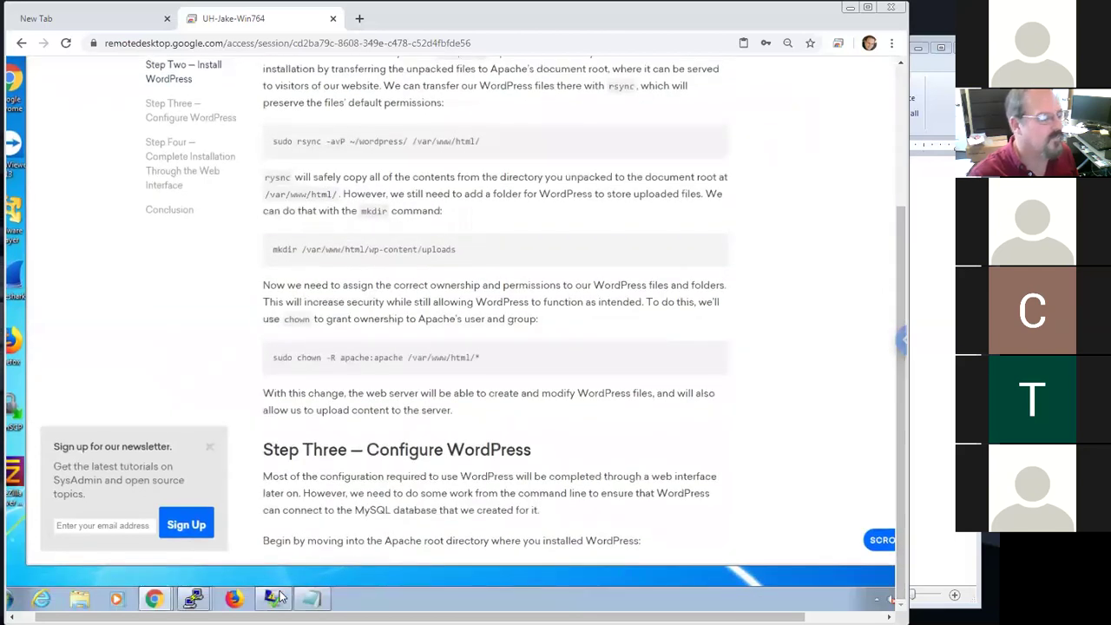
Extract latest.tar.gz with tar in the root session and list the home folder to confirm the wordpress directory
mouse_move(193, 599)
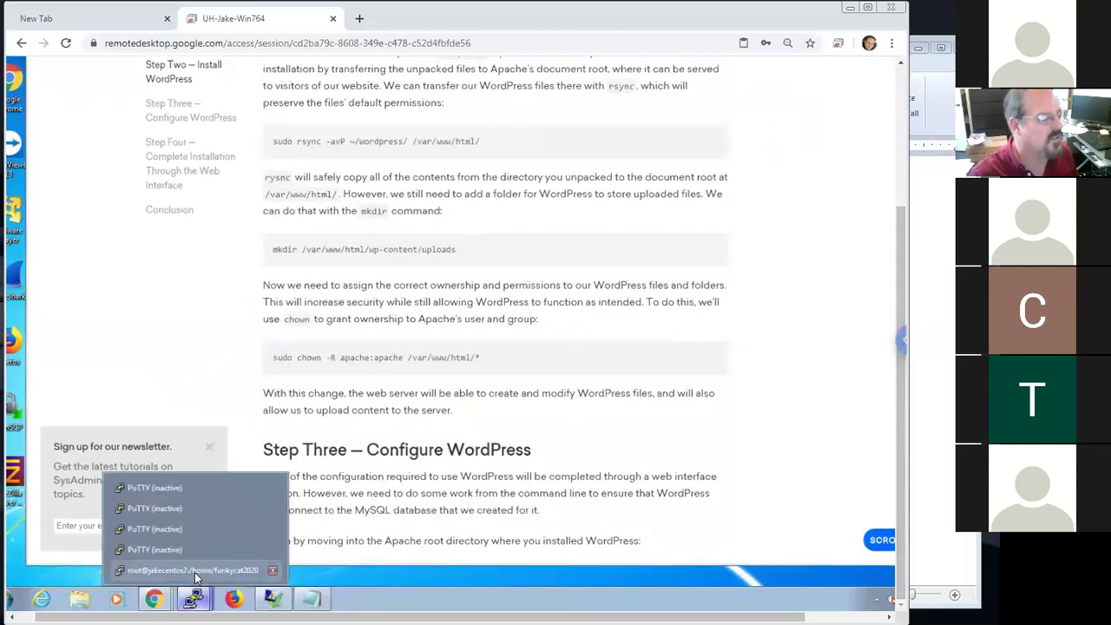
click(193, 570)
text(latest.tar.gz)
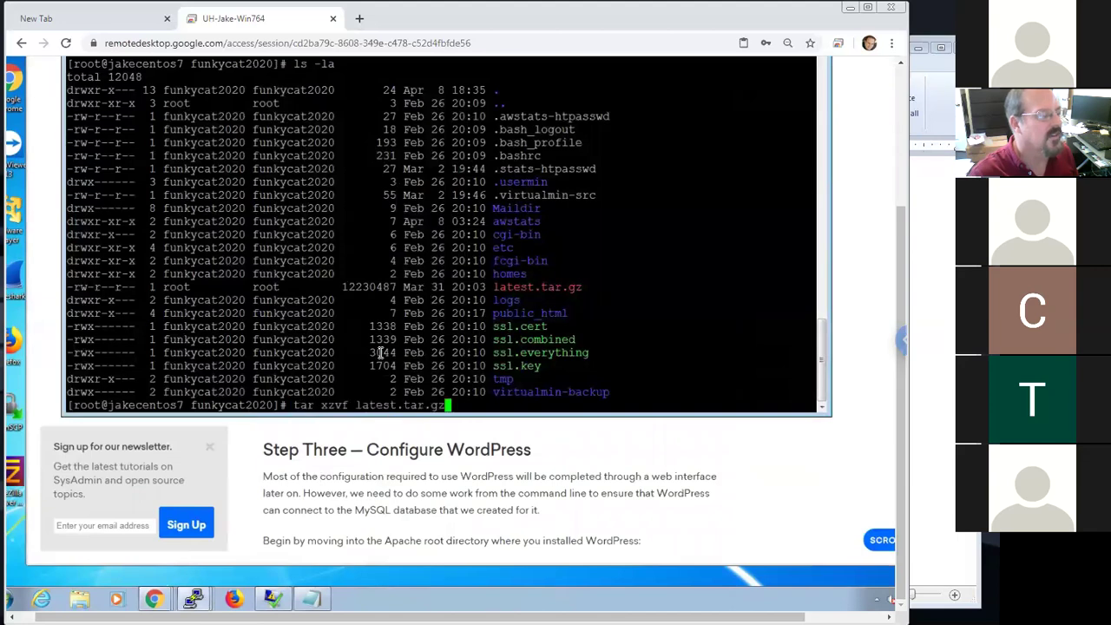
key(Return)
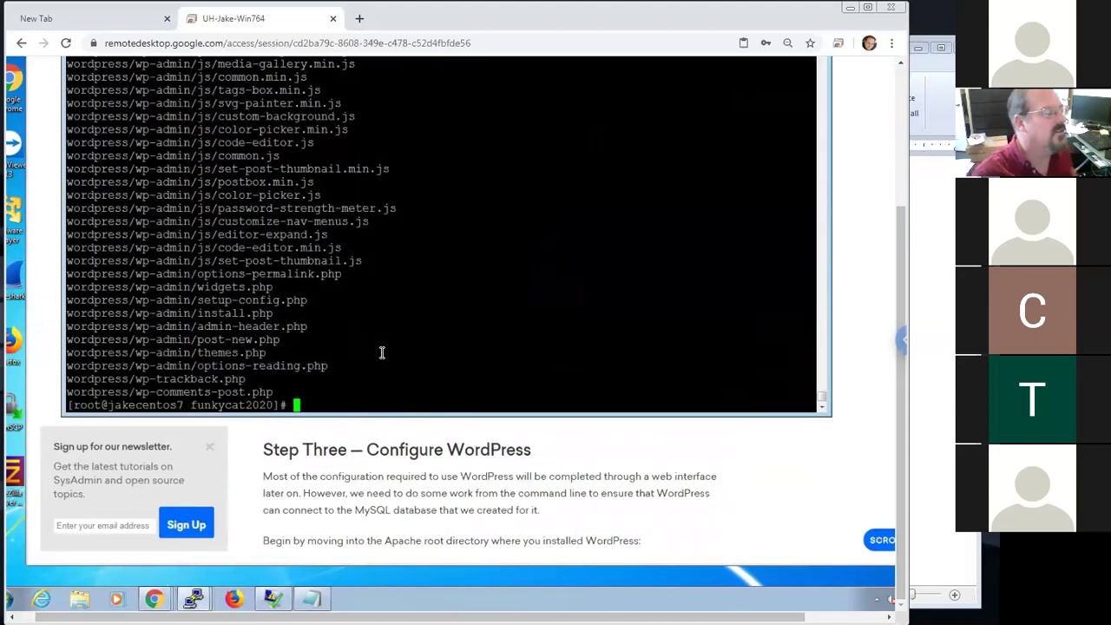
drag(67, 271, 325, 262)
click(139, 274)
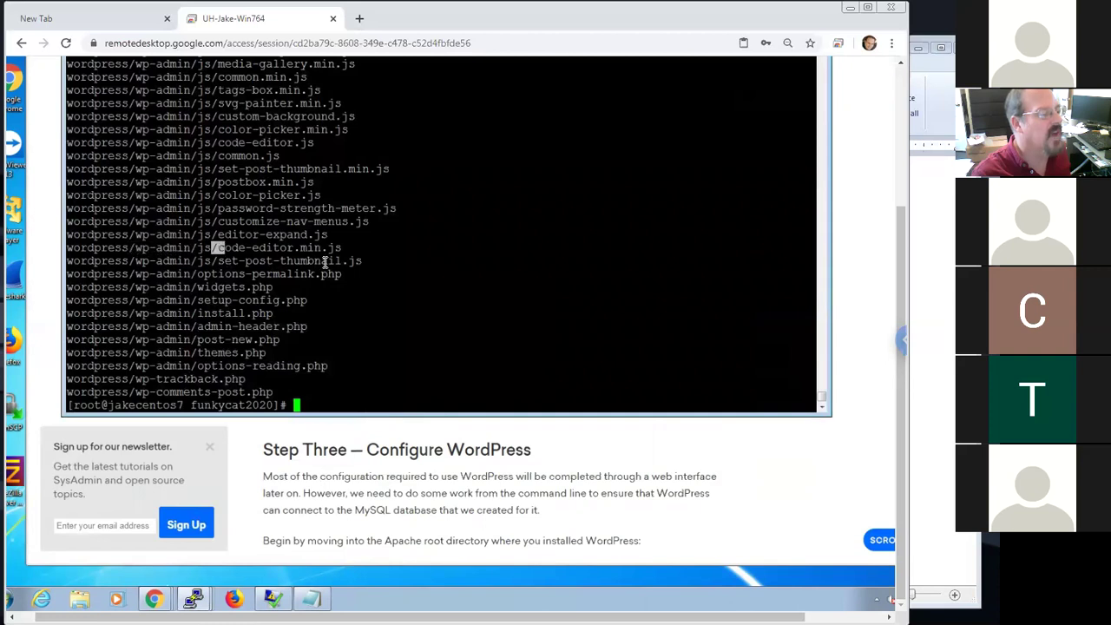
click(411, 348)
text(ls -la)
key(Return)
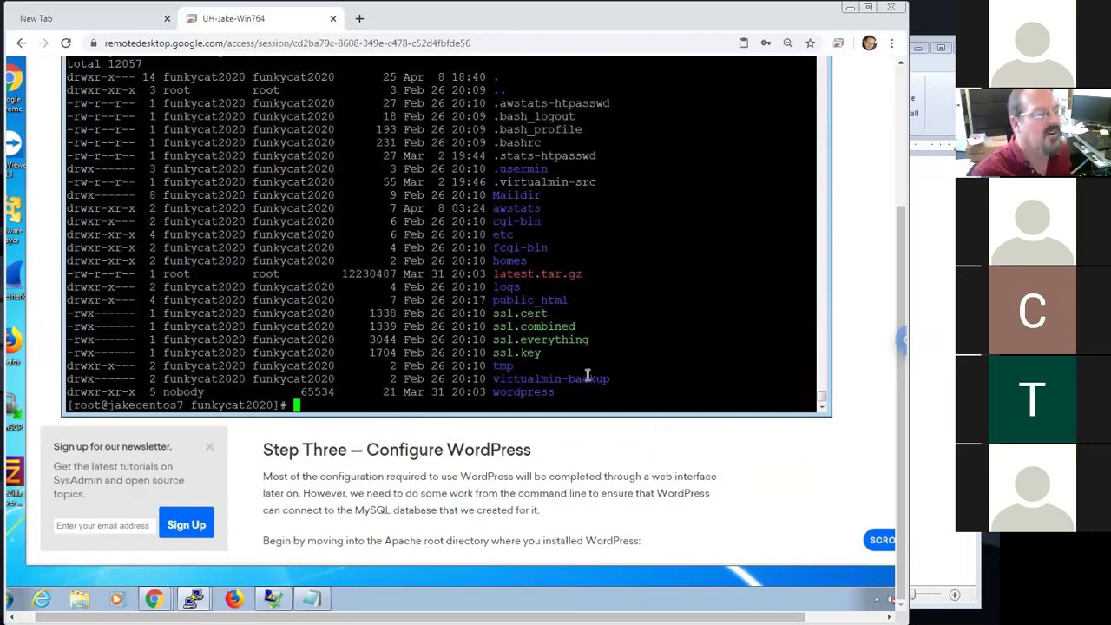
drag(549, 391, 495, 394)
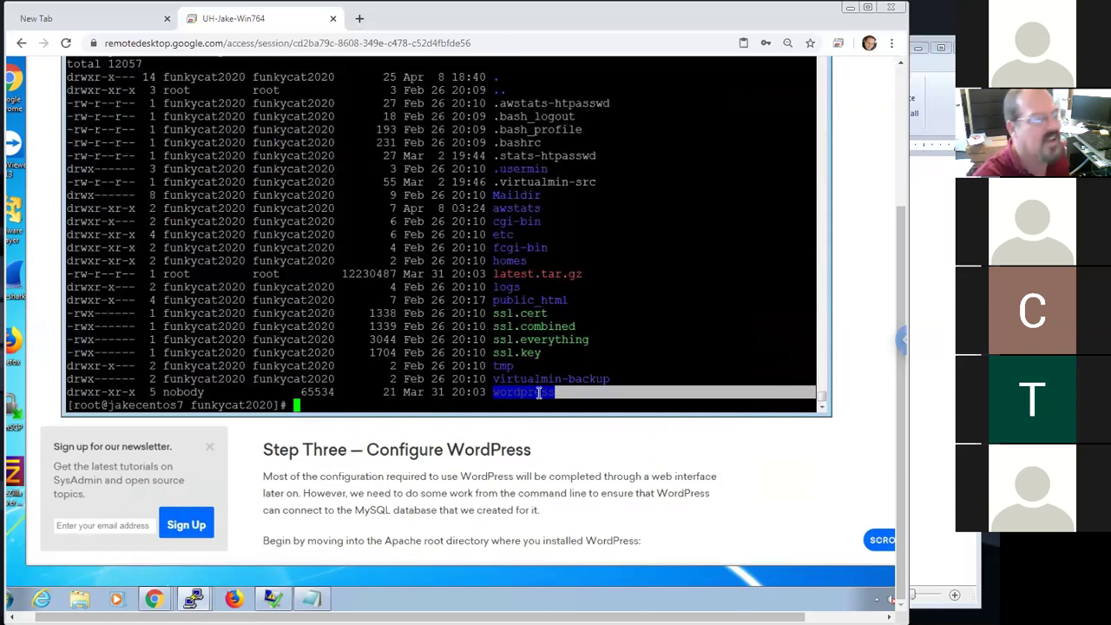
Delete the latest.tar.gz archive with rm, confirming with y
drag(590, 275, 494, 274)
key(ctrl+c)
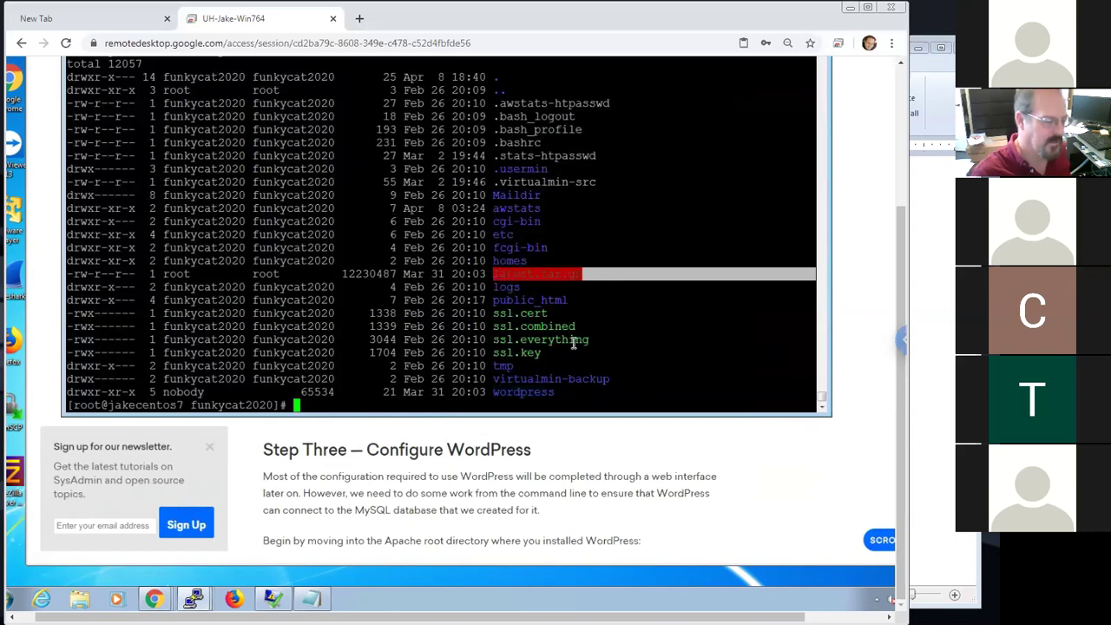
click(580, 343)
text(rm)
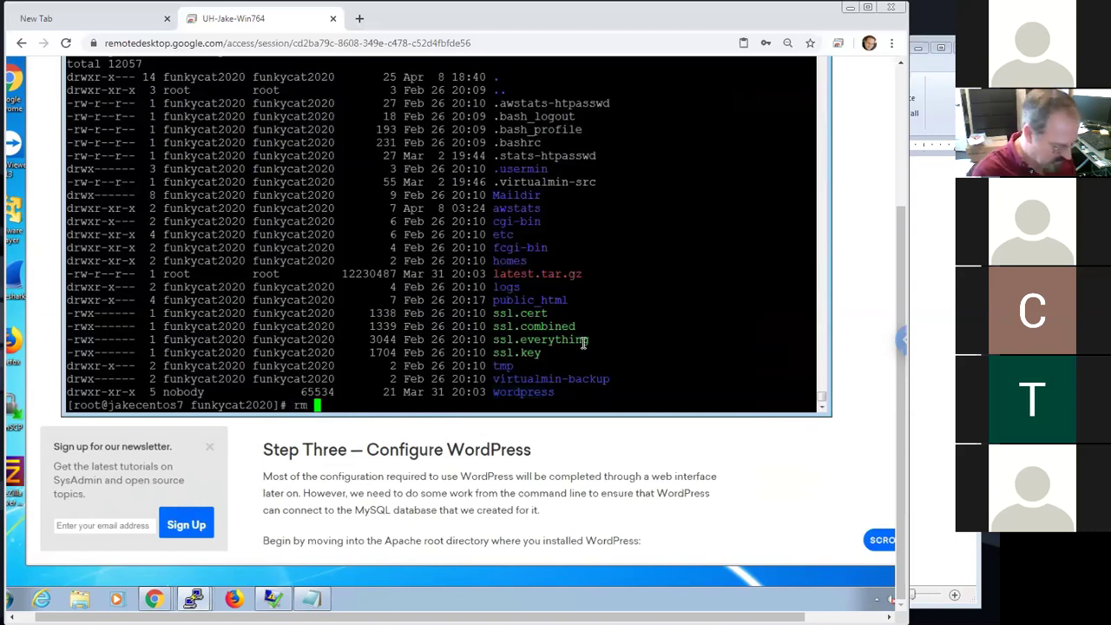
right_click(583, 342)
key(Return)
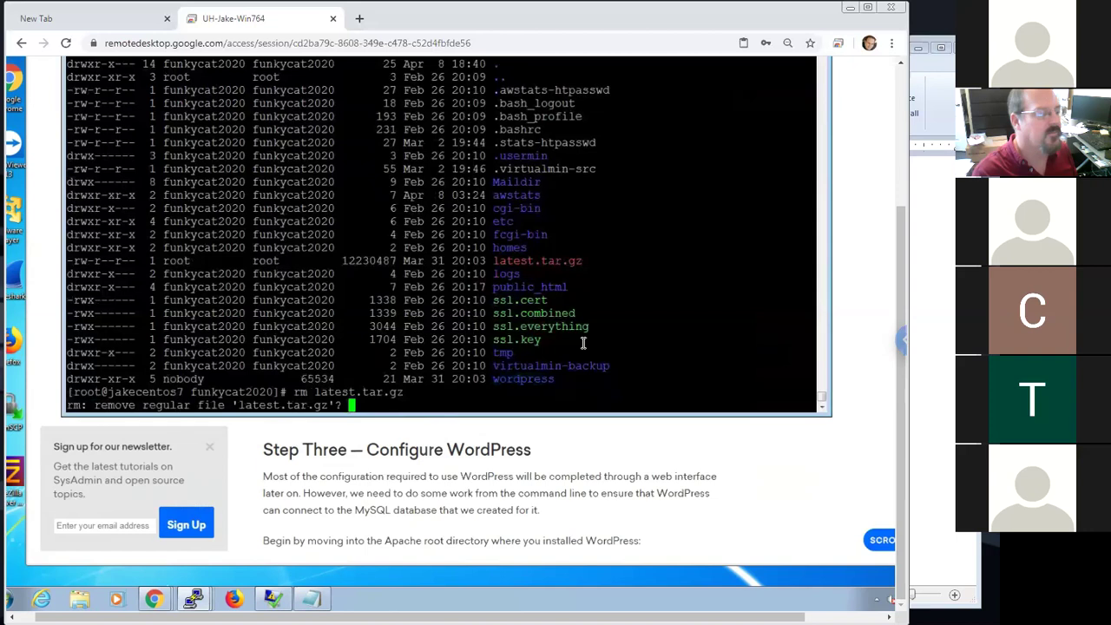
text(y)
key(Return)
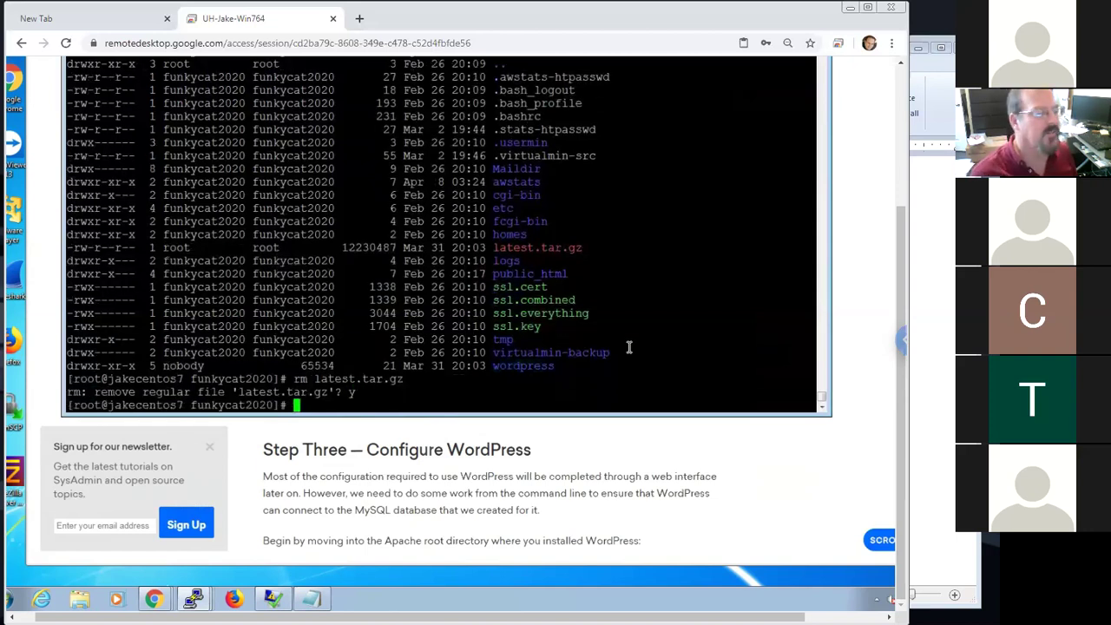
click(754, 434)
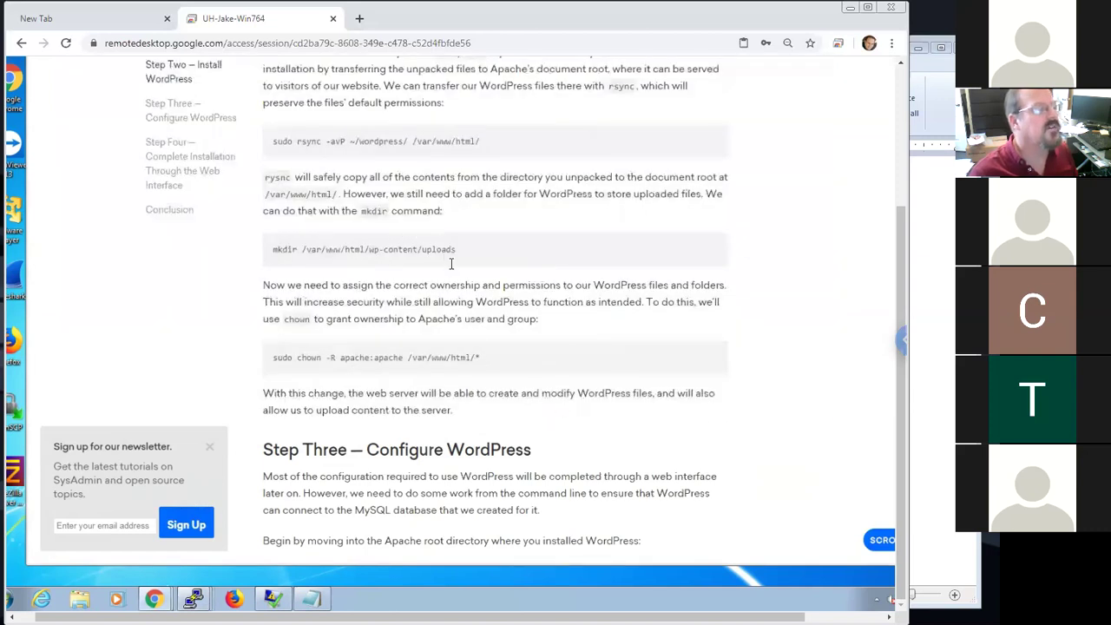
Select the tutorial's rsync -avP ~/wordpress/ /var/www/html/ command, leaving out sudo
drag(897, 282, 890, 208)
drag(295, 245, 272, 246)
click(322, 259)
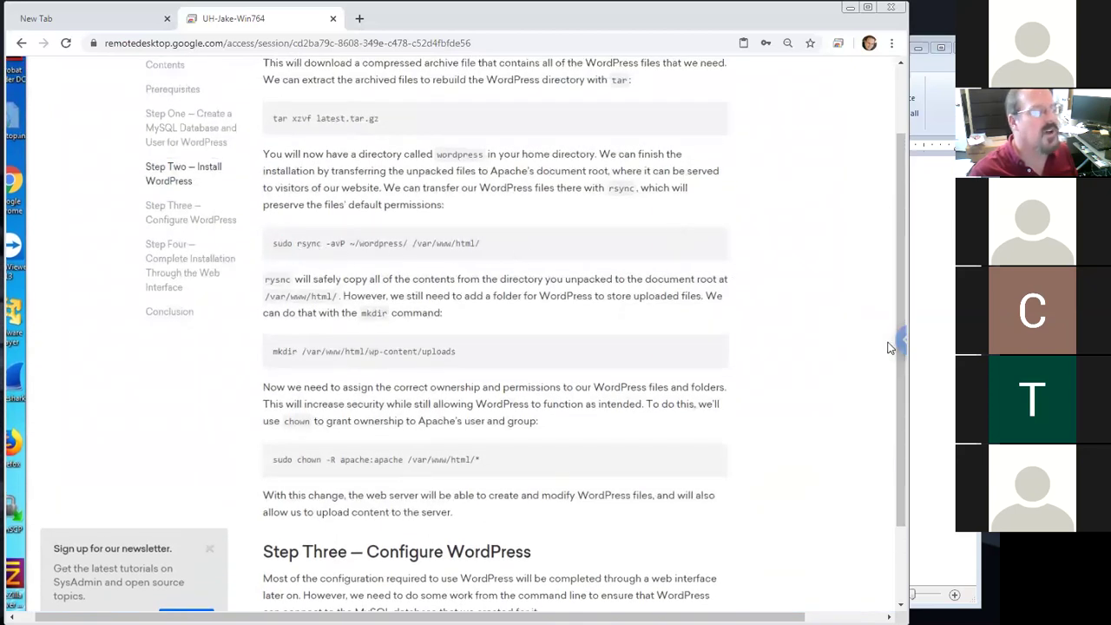
drag(898, 308, 898, 269)
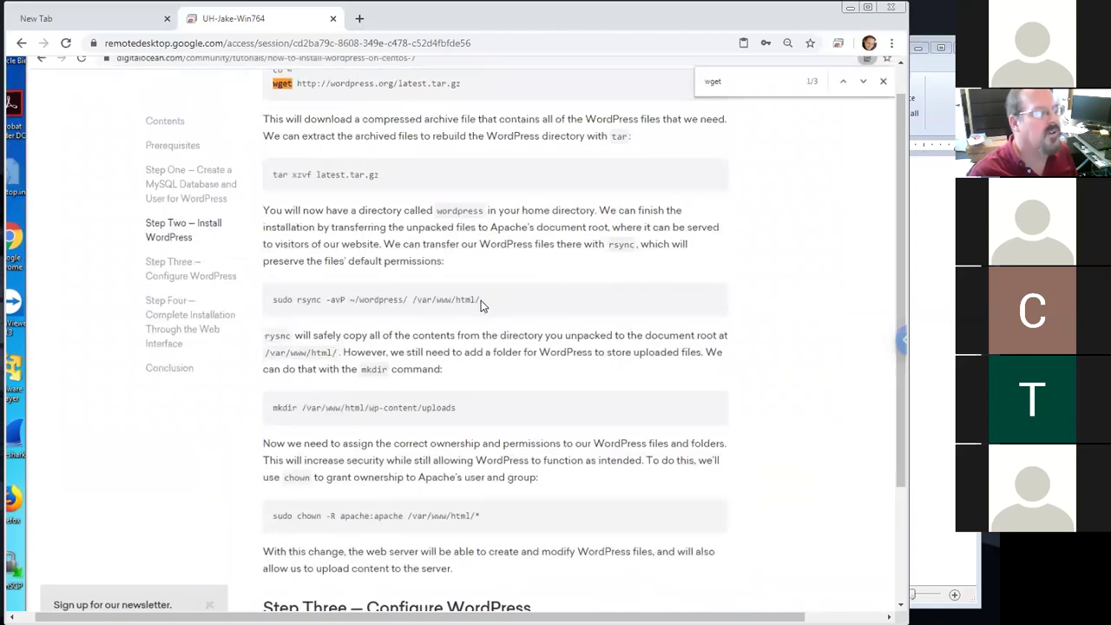
drag(478, 301, 412, 300)
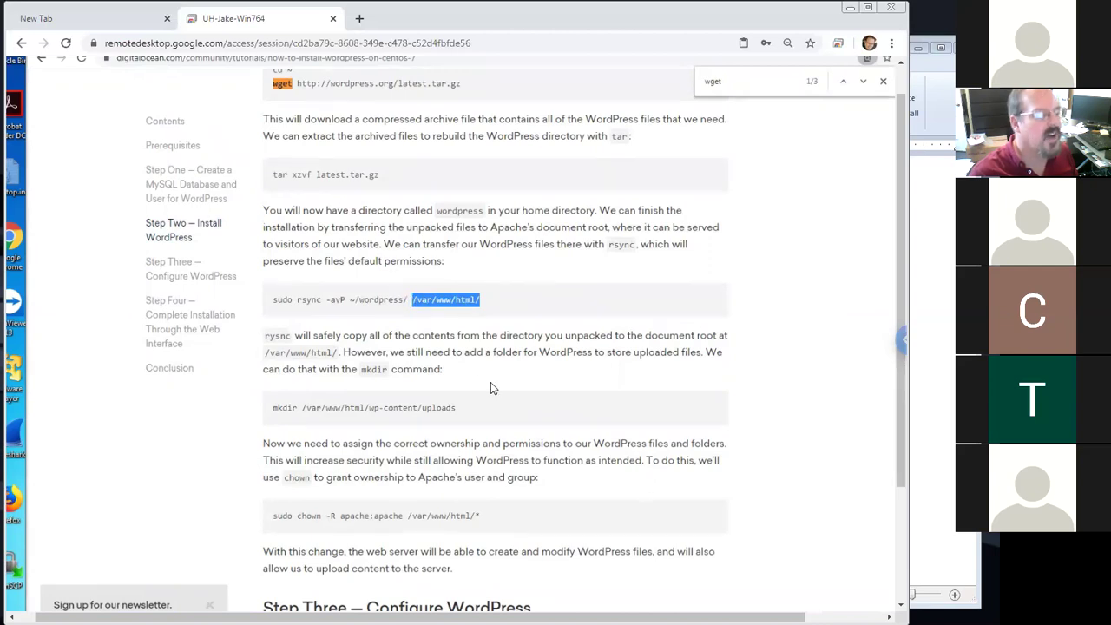
click(488, 305)
drag(480, 300, 322, 299)
click(303, 311)
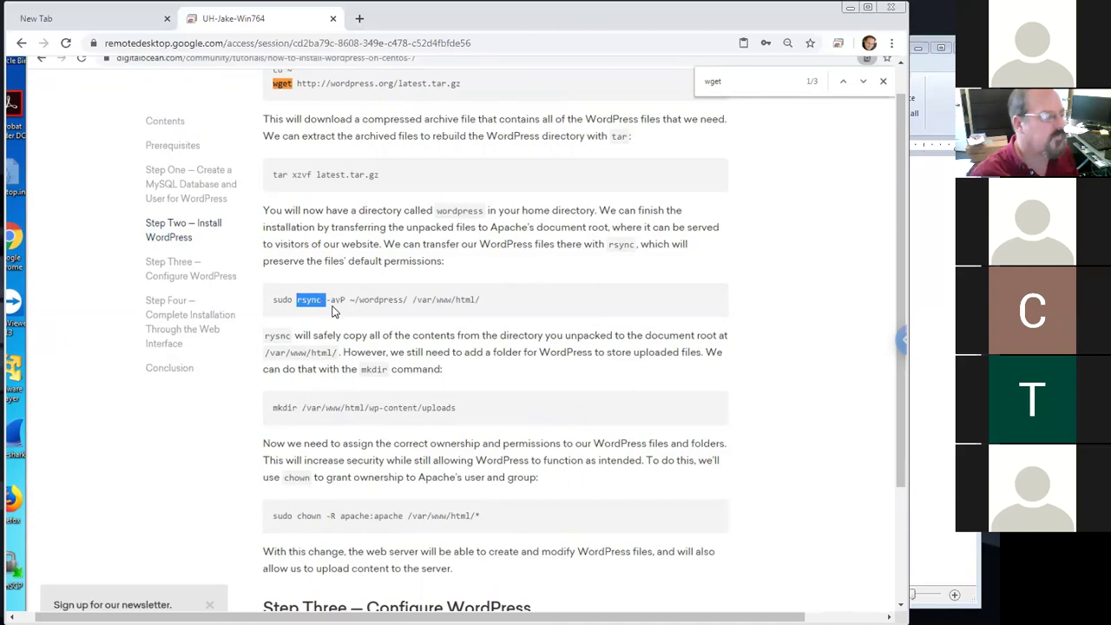
click(358, 312)
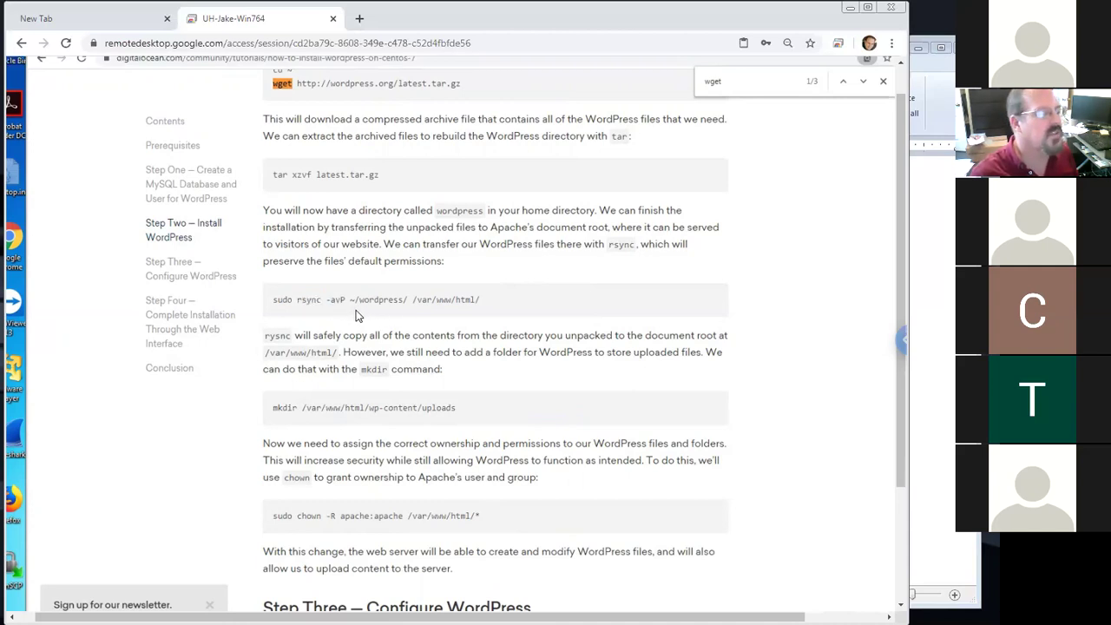
drag(298, 302, 490, 303)
key(ctrl+c)
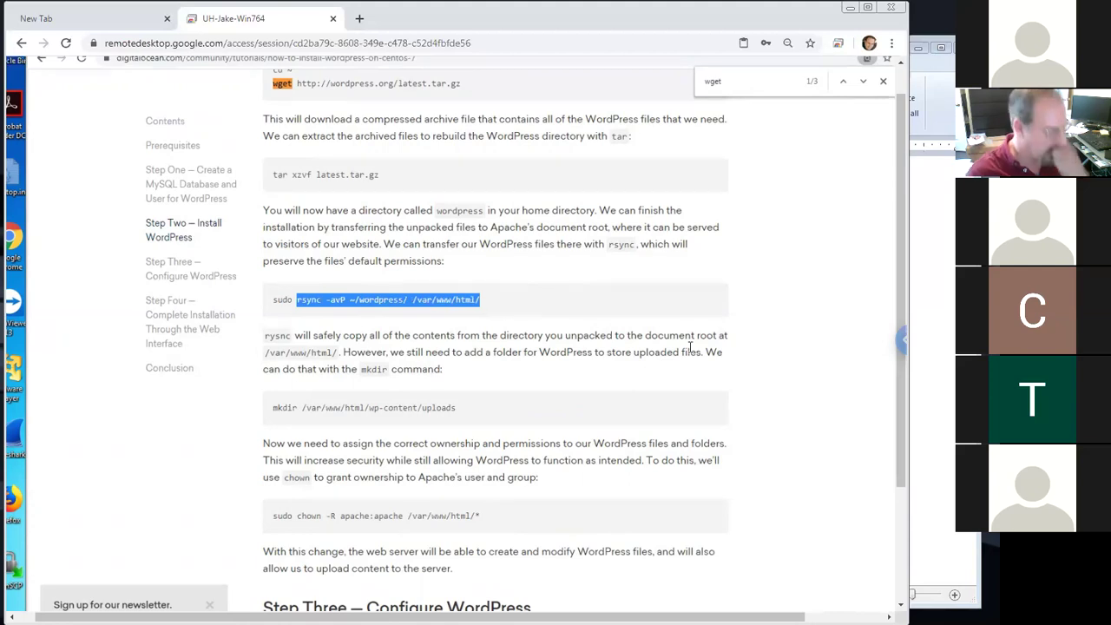
Paste the rsync command on a new line at the end of the WordPad notes
click(910, 374)
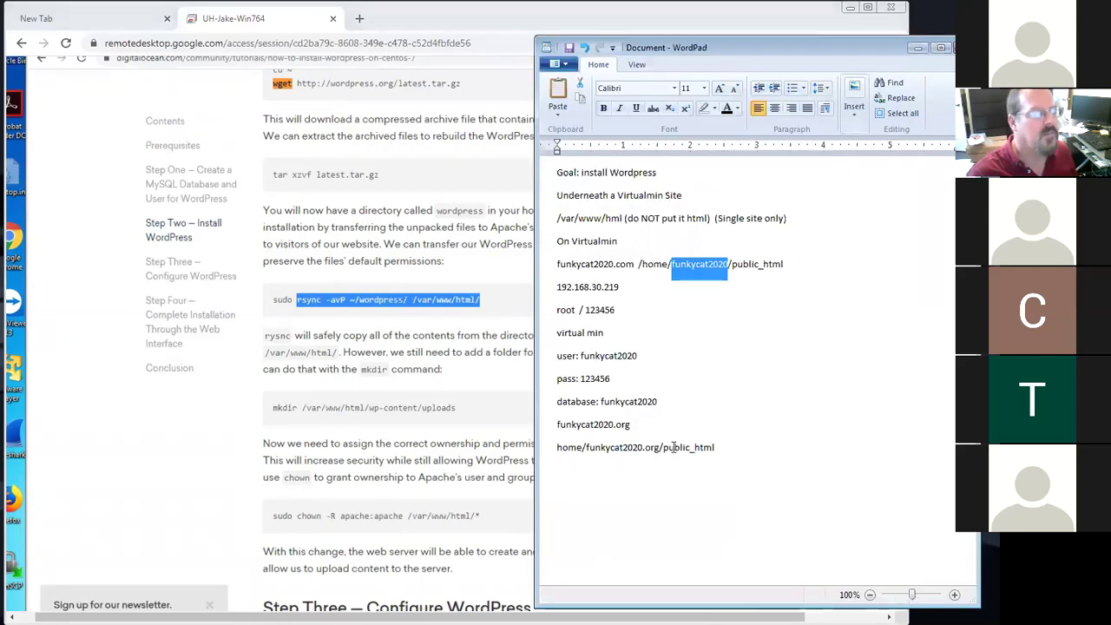
click(746, 450)
key(Return)
key(ctrl+v)
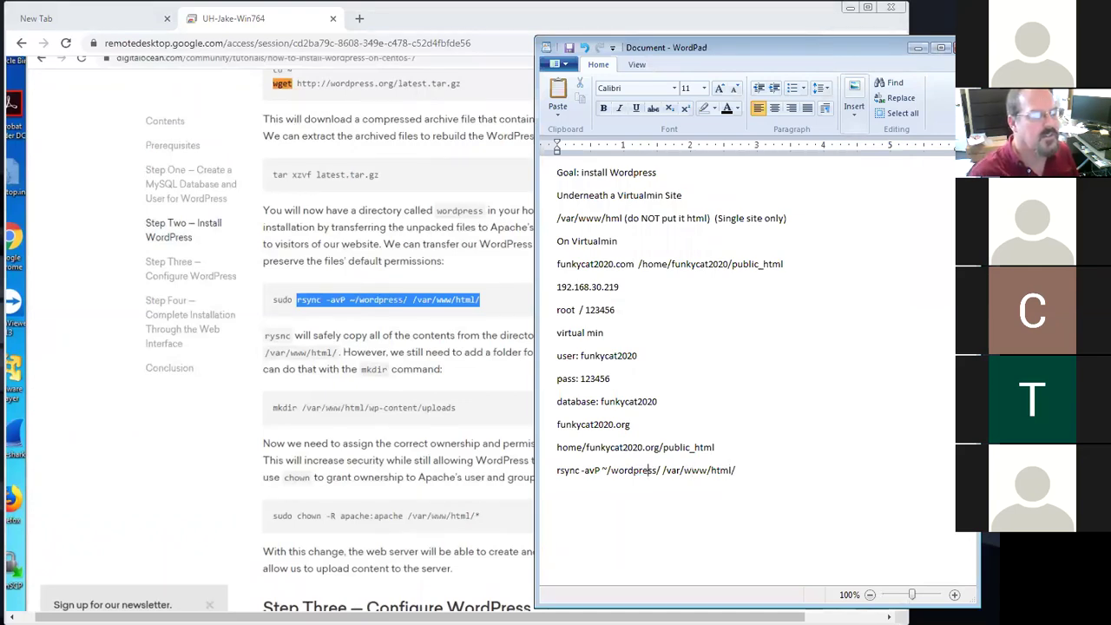
Replace ~/ with ./ so the line reads rsync -avP ./wordpress/ /var/www/html/, then minimize WordPad
click(602, 469)
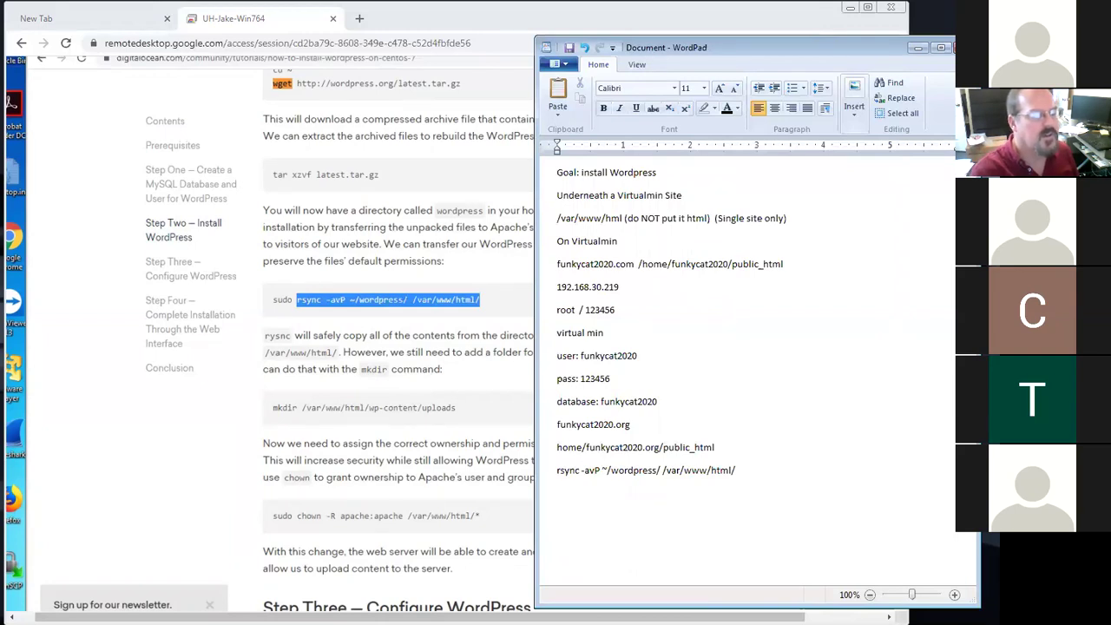
key(BackSpace)
key(BackSpace)
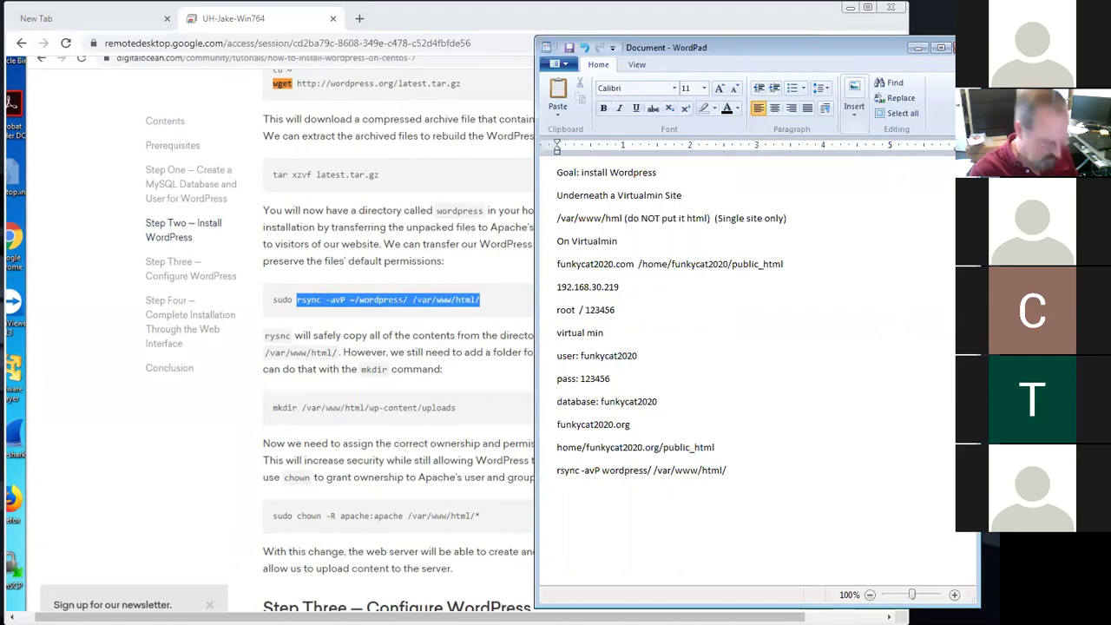
text(./)
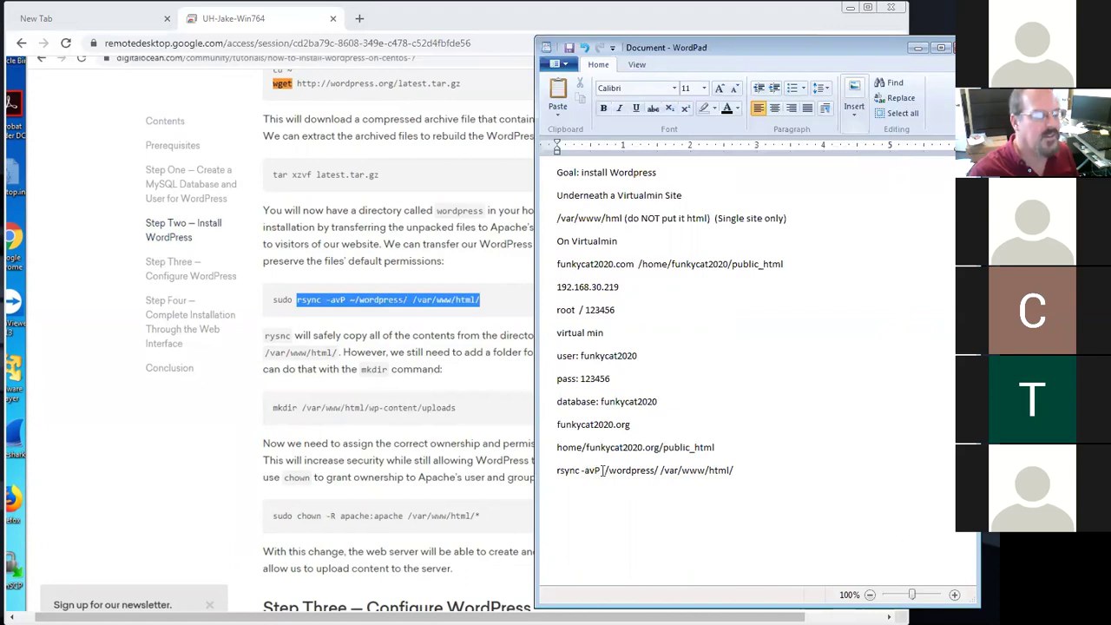
drag(602, 469, 653, 471)
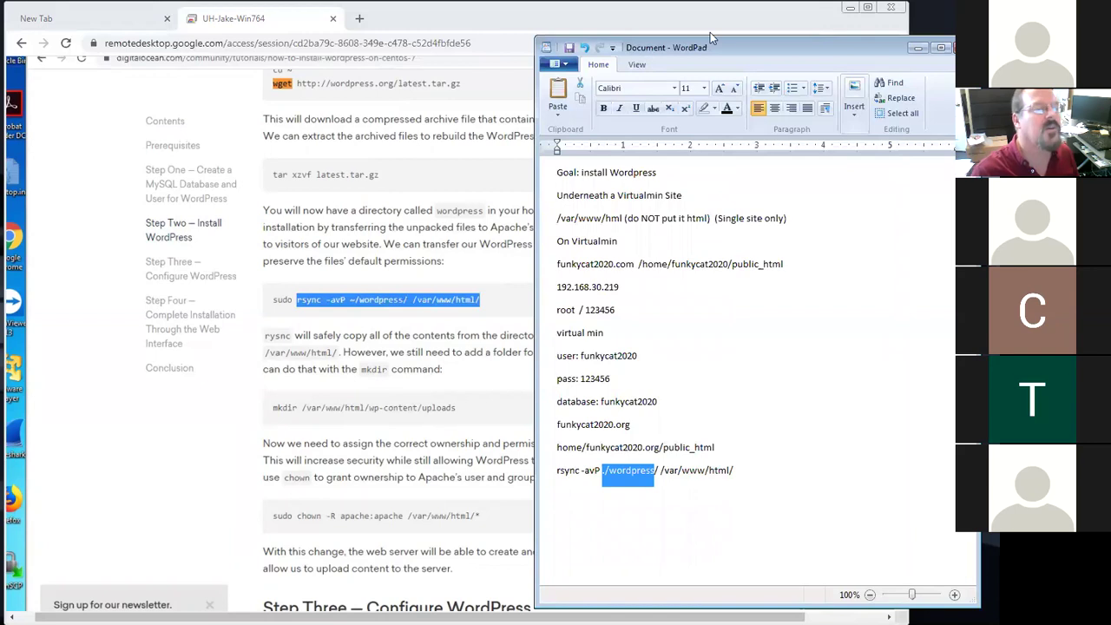
drag(788, 46, 775, 18)
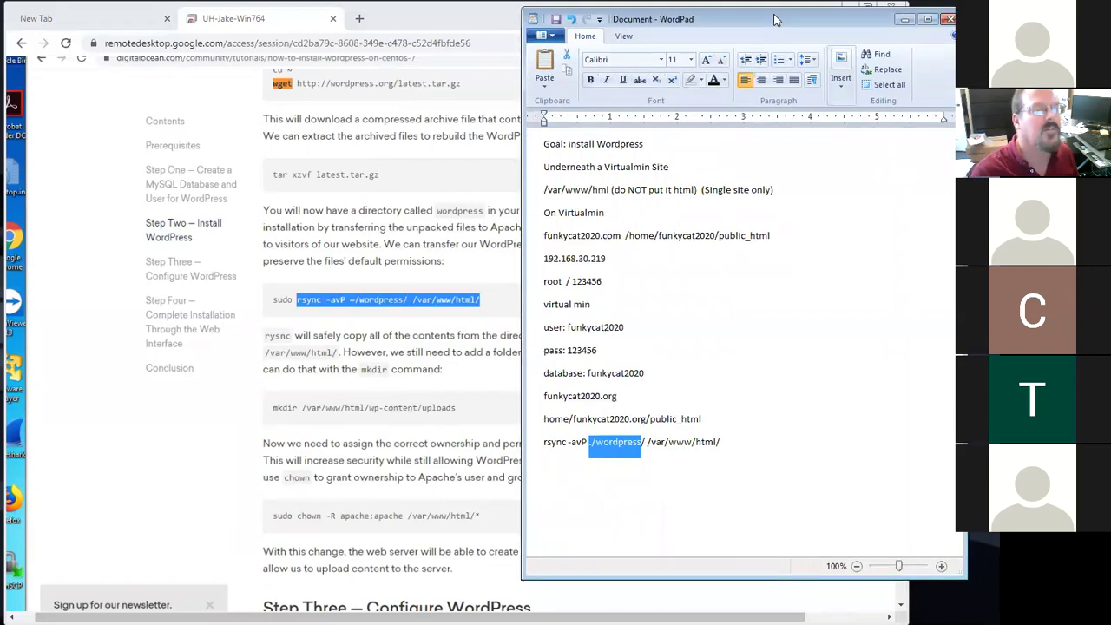
click(905, 19)
scroll(495, 347, down, 3)
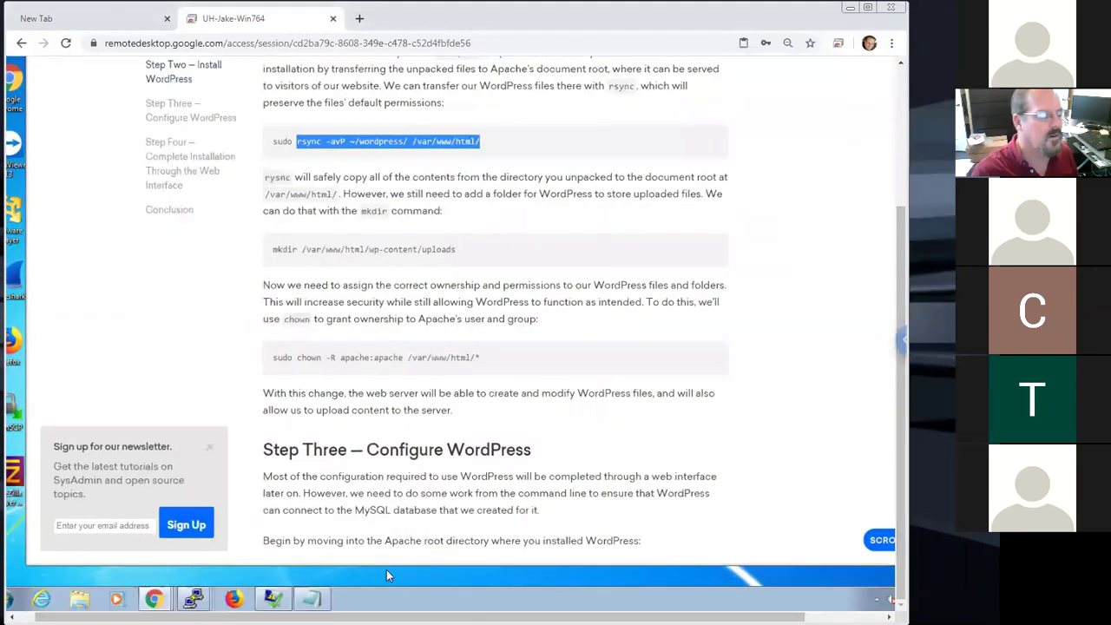
Bring the root PuTTY session forward and leave ./ typed at the prompt after trying ./wordpress/
click(235, 577)
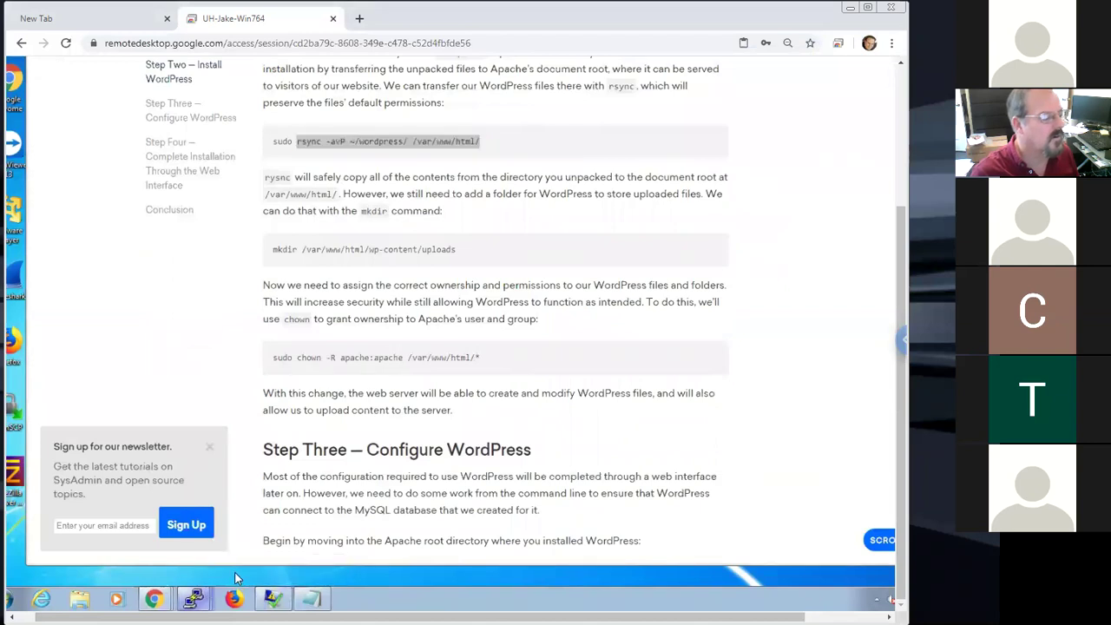
click(194, 599)
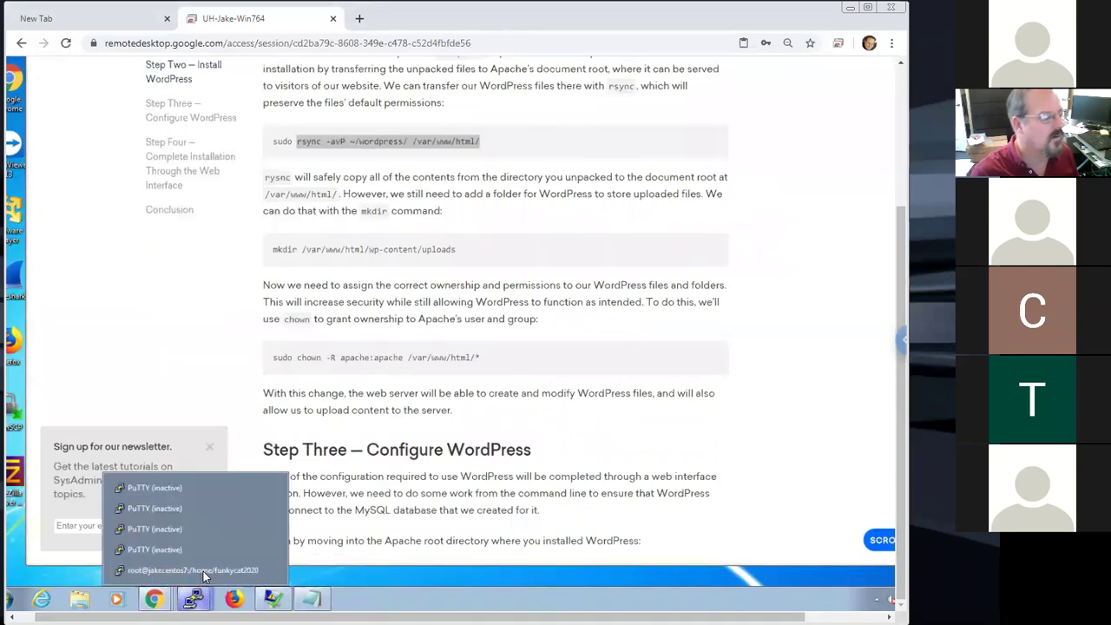
click(203, 571)
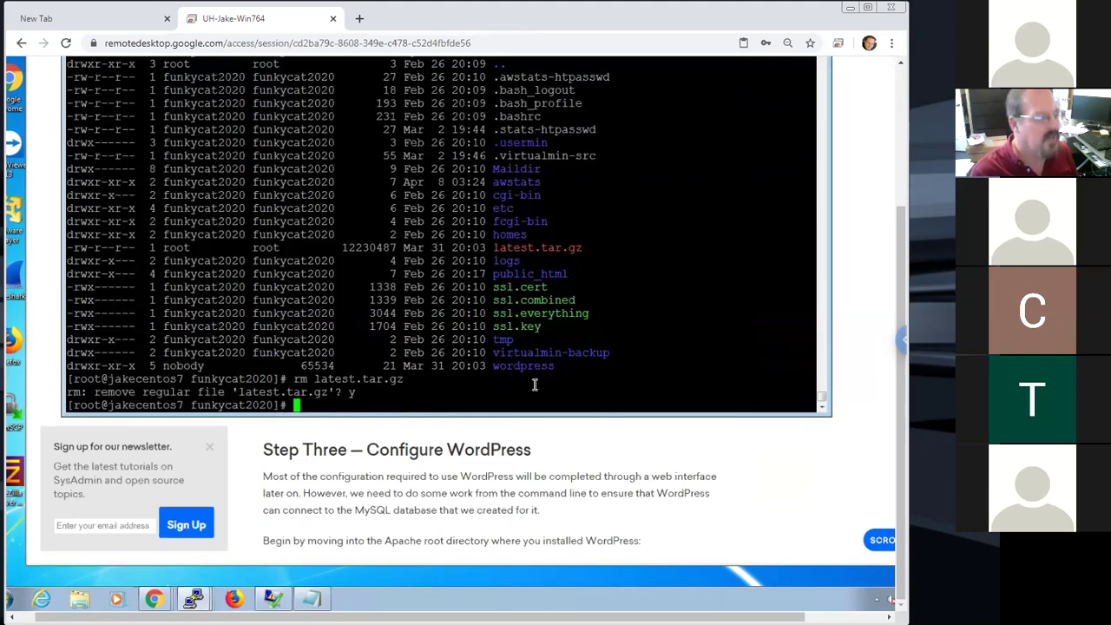
text(./)
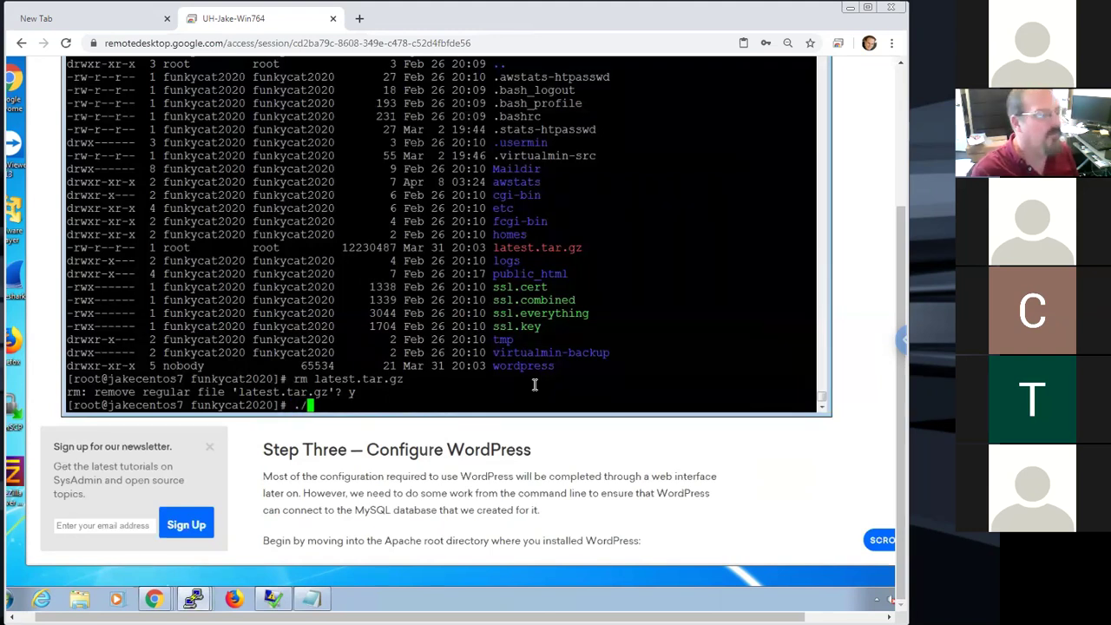
text(wordpress/)
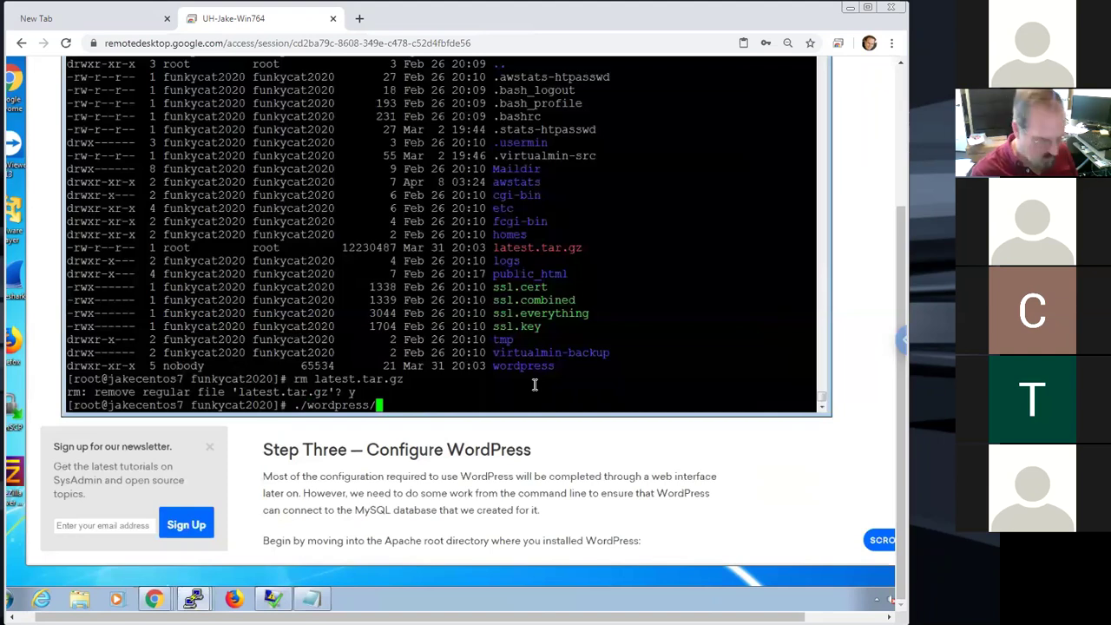
key(BackSpace)
key(BackSpace)
key(BackSpace)
key(BackSpace)
key(BackSpace)
key(BackSpace)
key(BackSpace)
key(BackSpace)
key(BackSpace)
key(BackSpace)
key(BackSpace)
key(BackSpace)
text(word)
key(Tab)
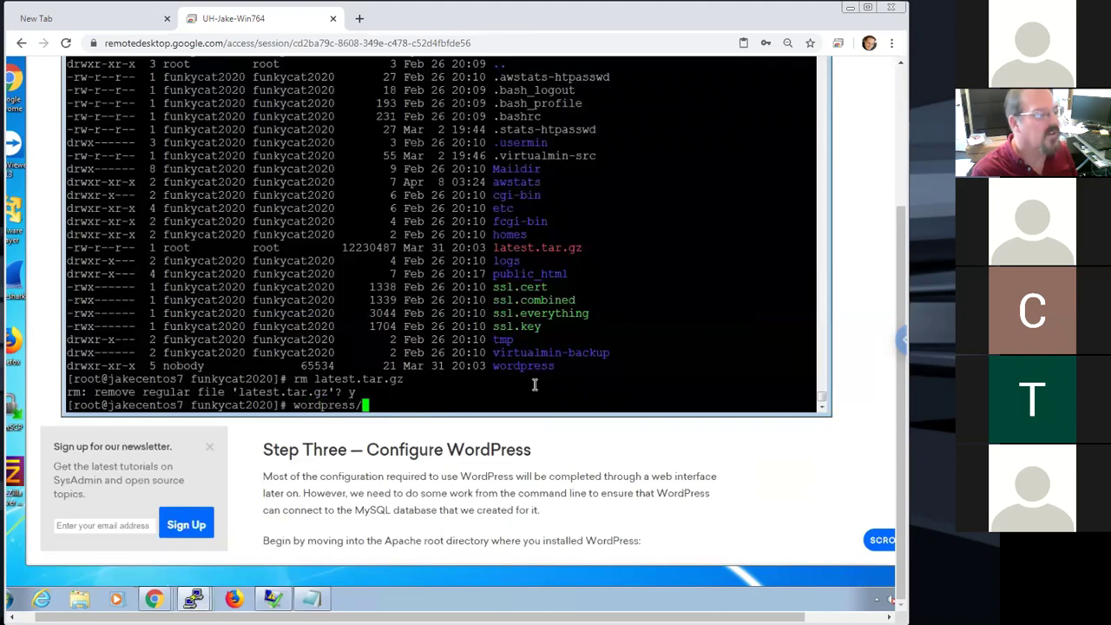
key(BackSpace)
key(BackSpace)
key(BackSpace)
key(BackSpace)
key(BackSpace)
key(BackSpace)
key(BackSpace)
key(BackSpace)
key(BackSpace)
key(BackSpace)
text(./)
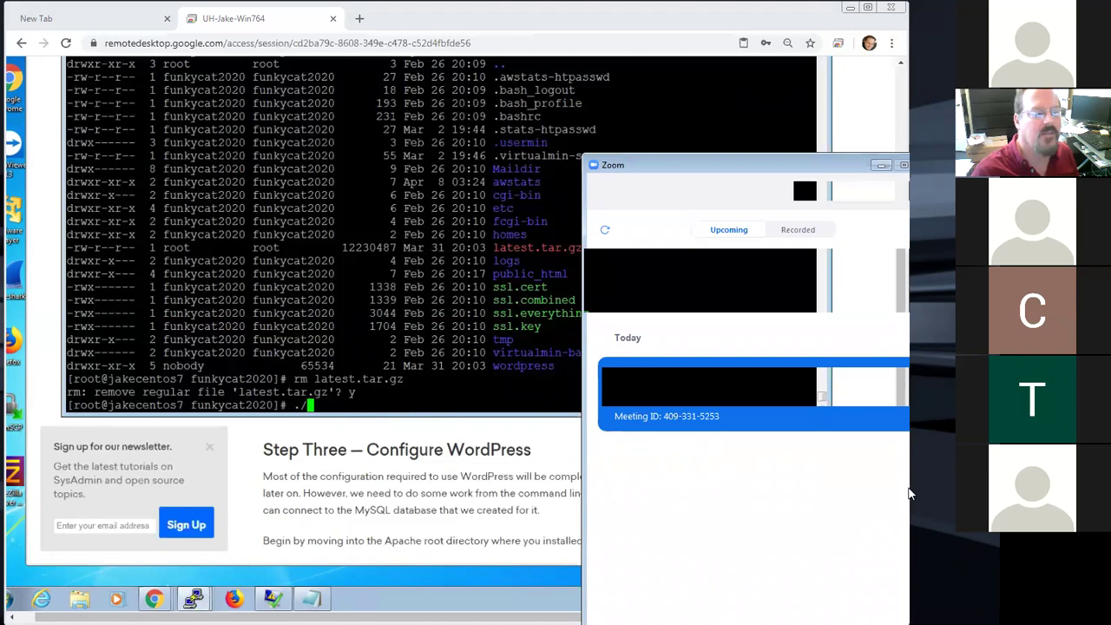
Hide the Zoom and hosts file windows covering the terminal
click(321, 597)
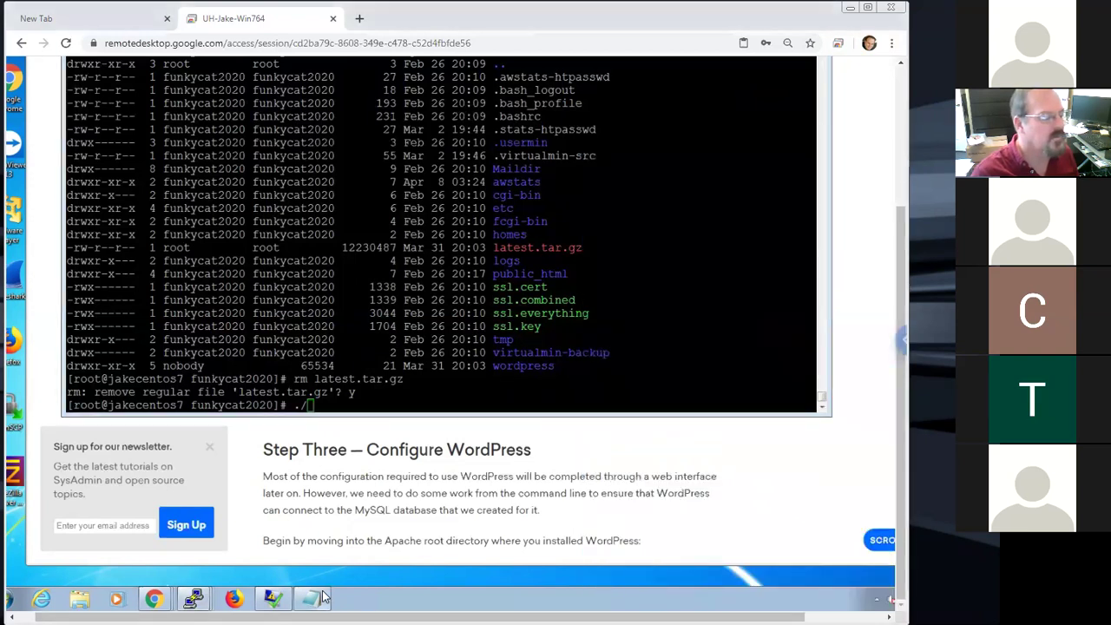
click(321, 597)
click(321, 597)
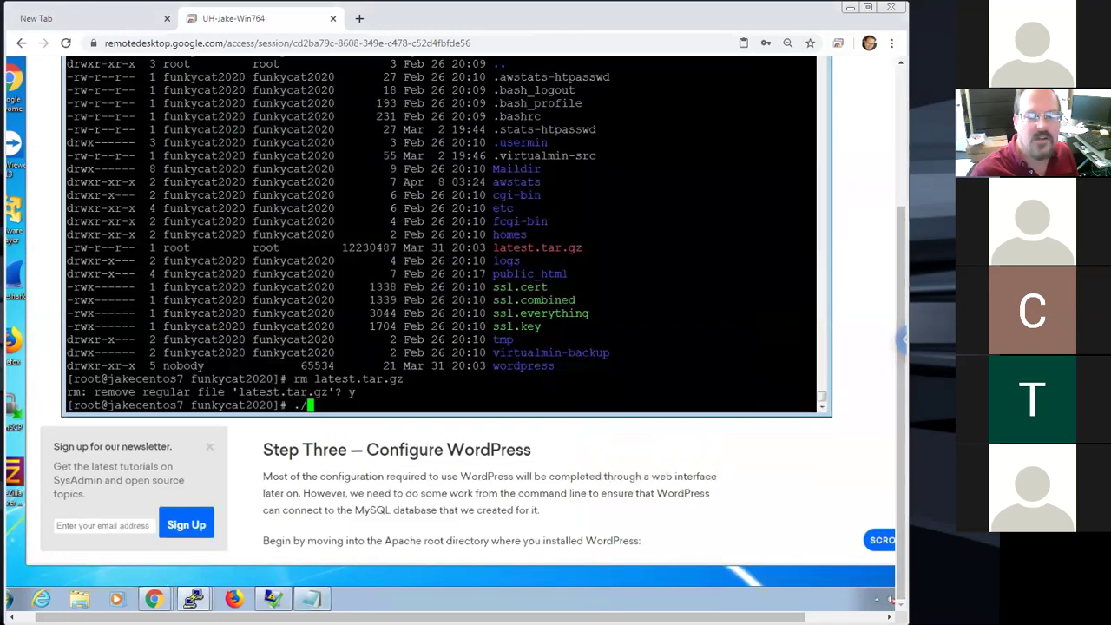
Change the notes' rsync destination from /var/www/html/ to public_html/
key(alt+Tab)
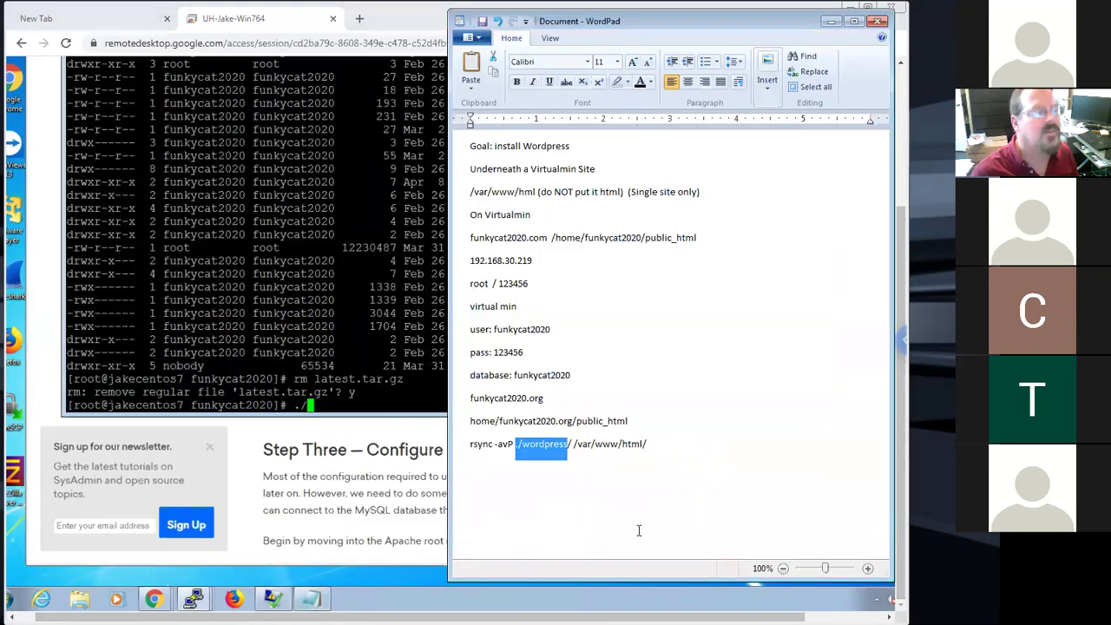
click(557, 445)
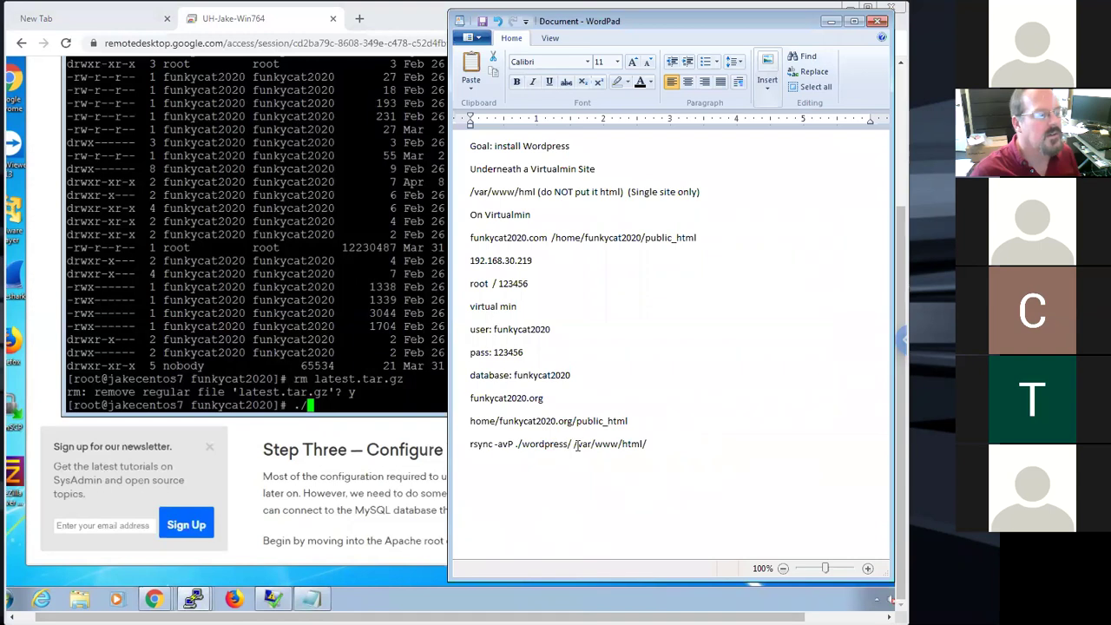
drag(574, 446, 661, 449)
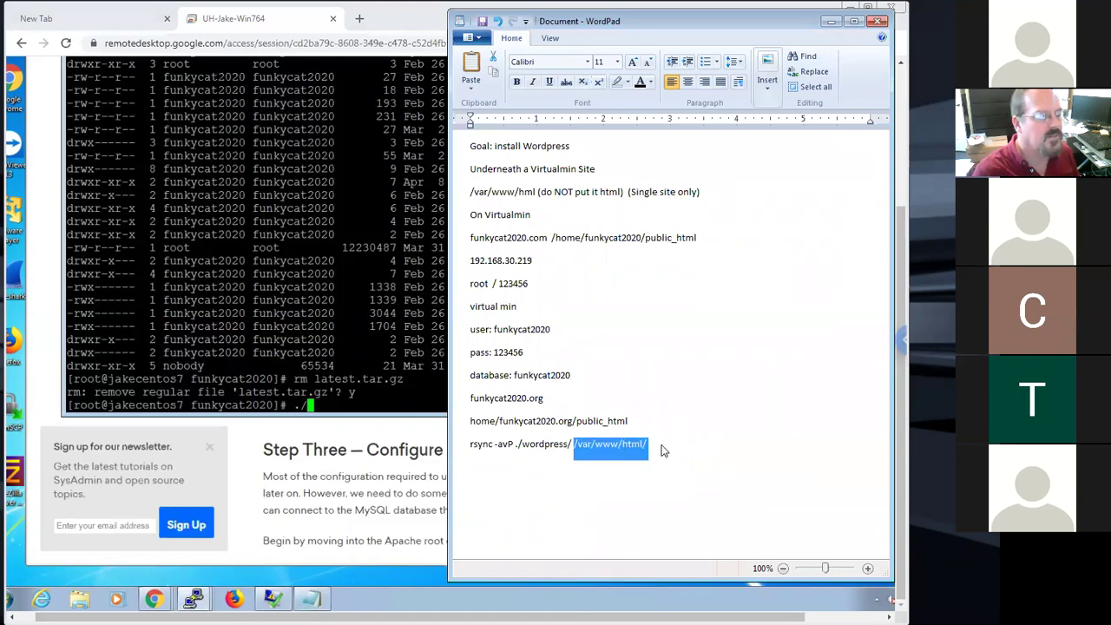
key(BackSpace)
text(pu)
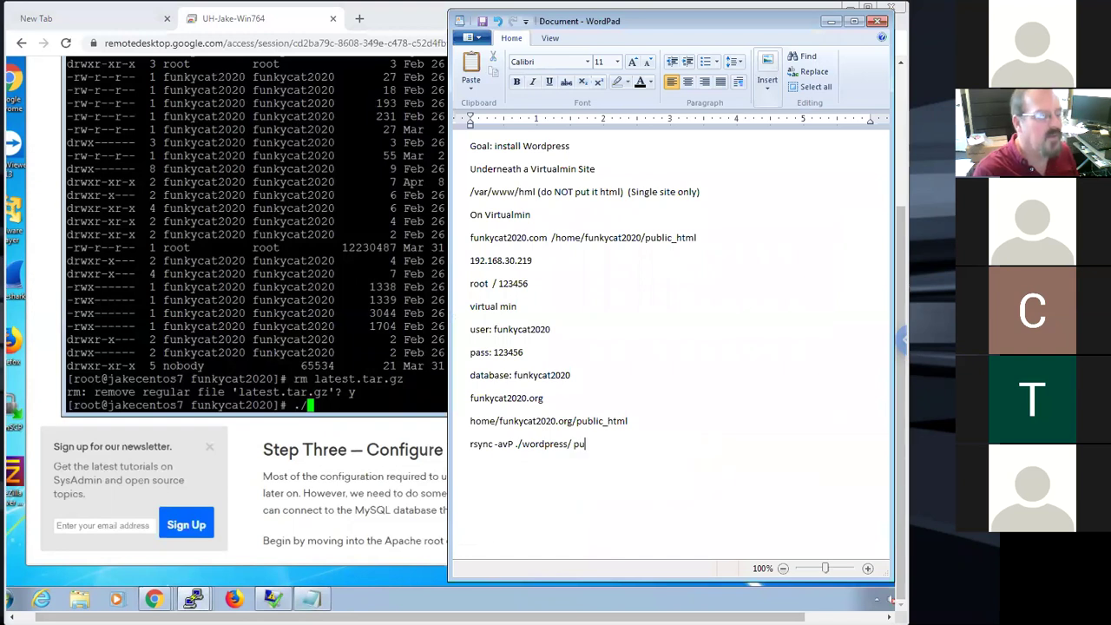
text(bl)
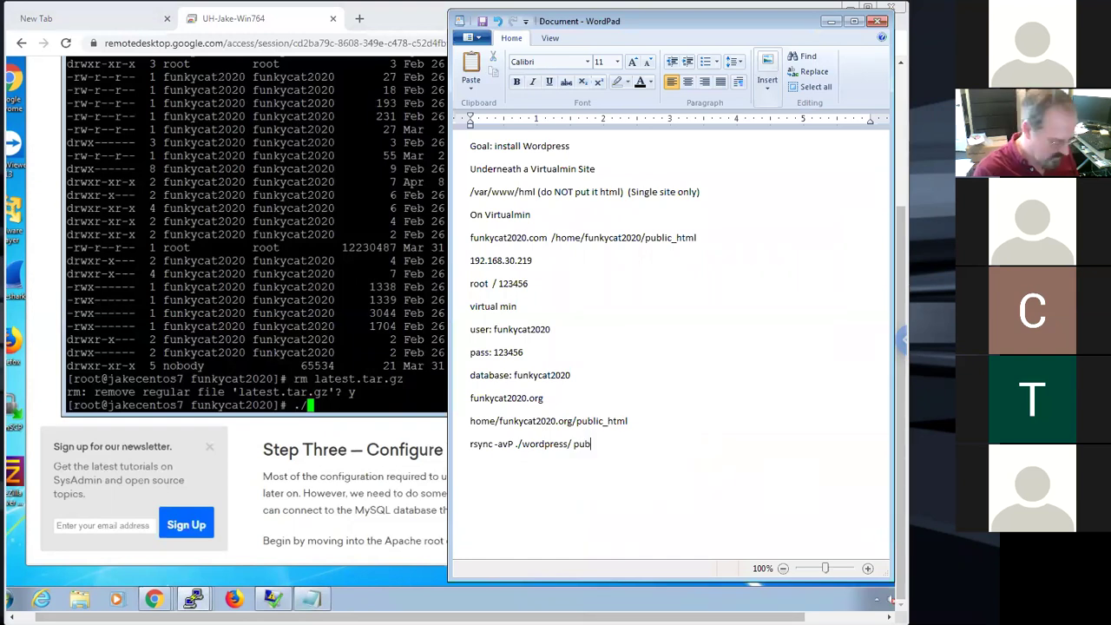
text(i)
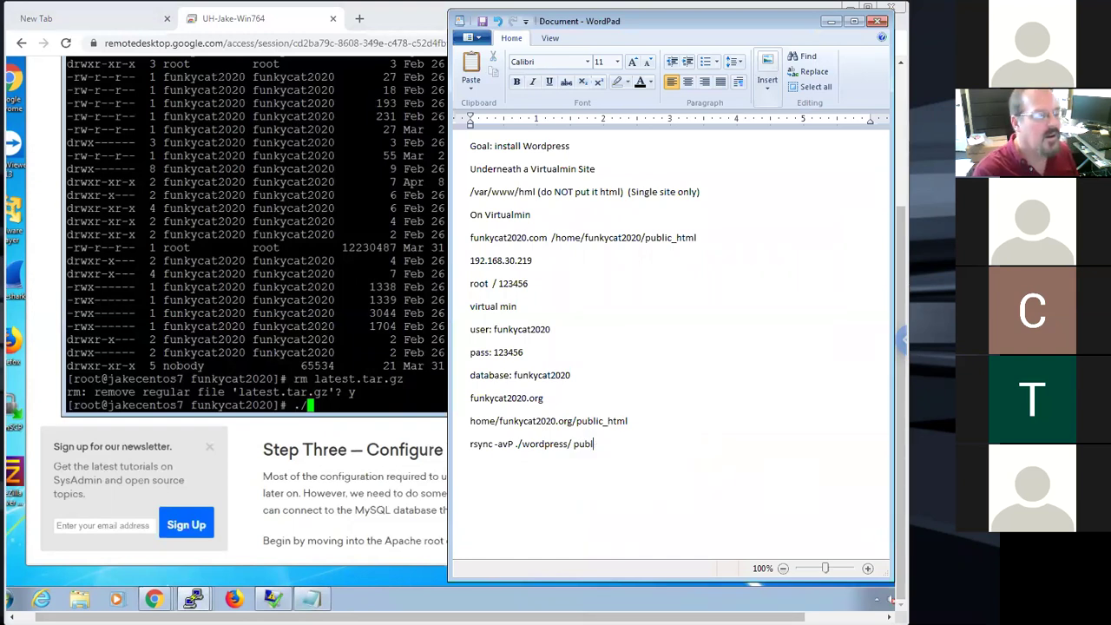
text(c_html)
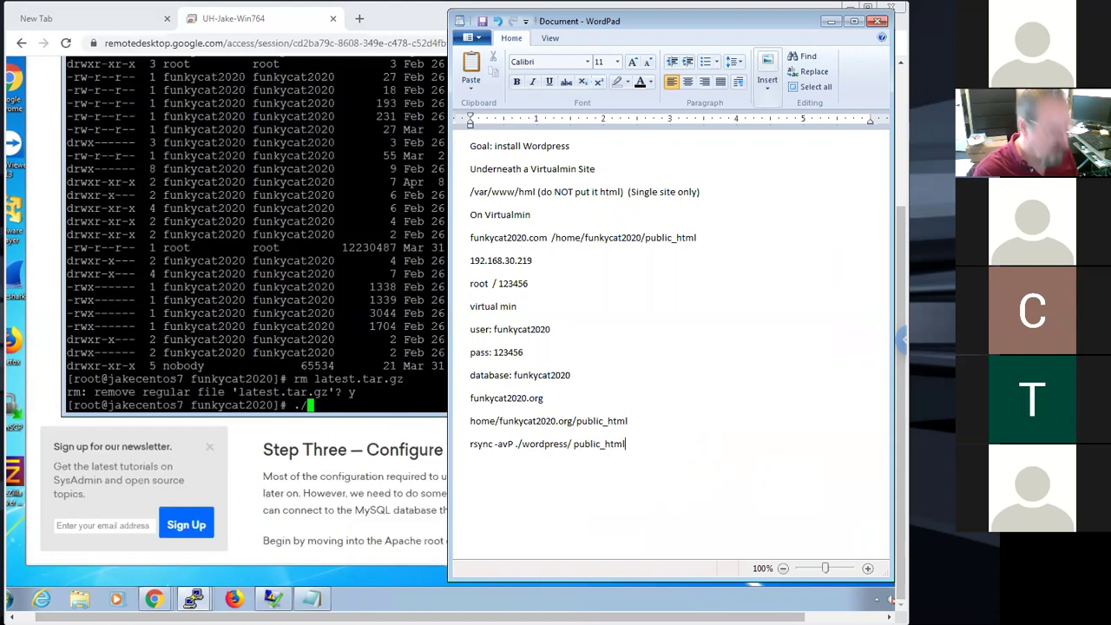
text(/)
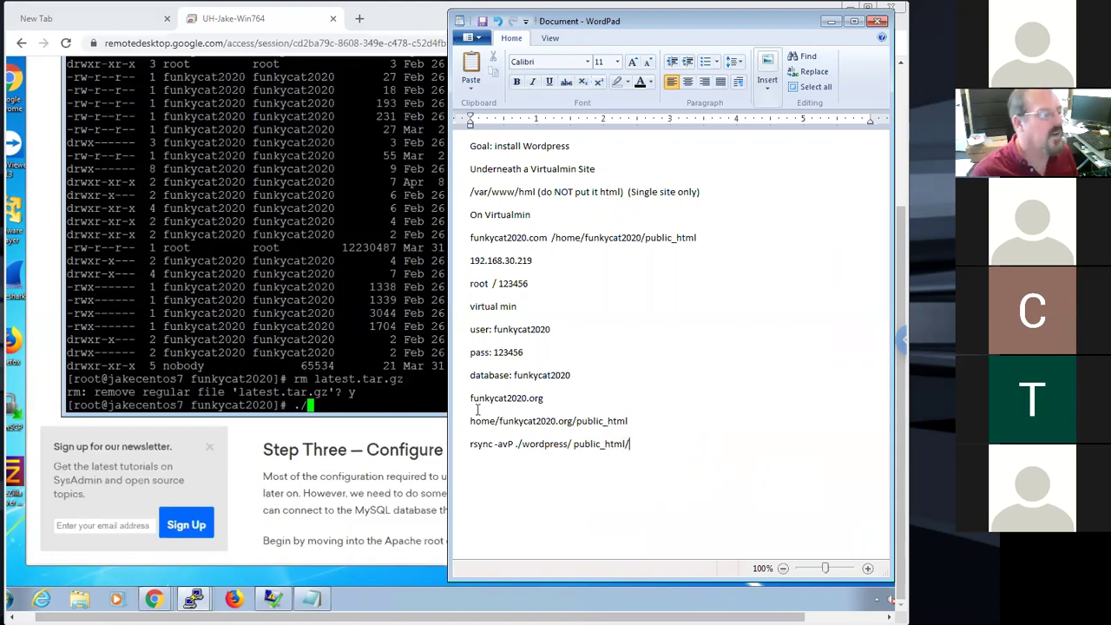
Copy the full rsync -avP ./wordpress/ public_html/ line from the notes
drag(631, 444, 458, 442)
text(wordpress)
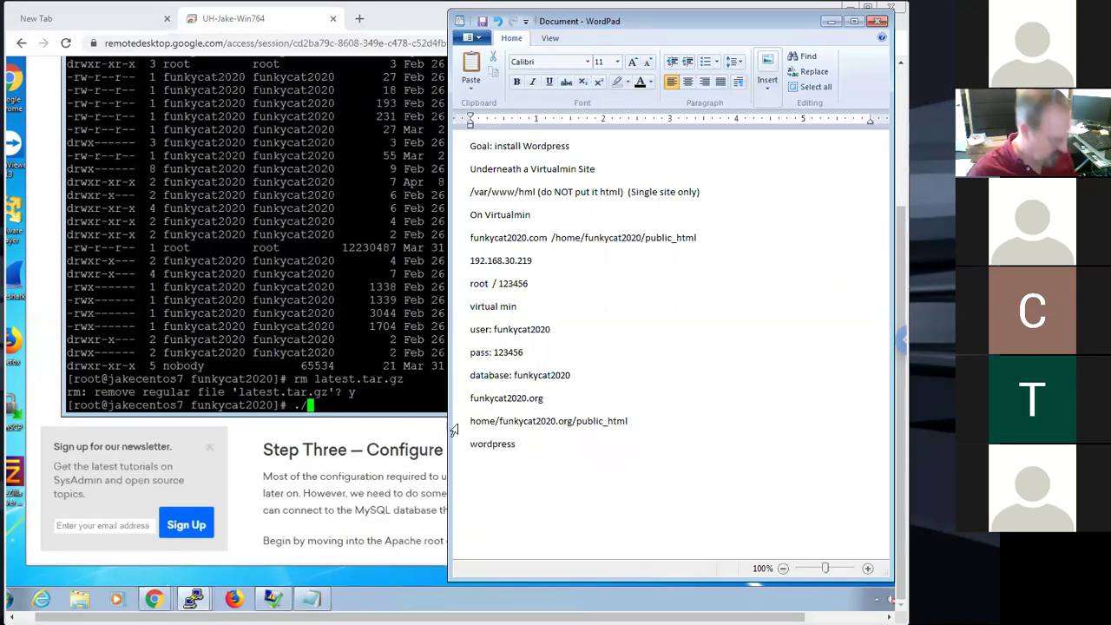
key(ctrl+z)
right_click(579, 445)
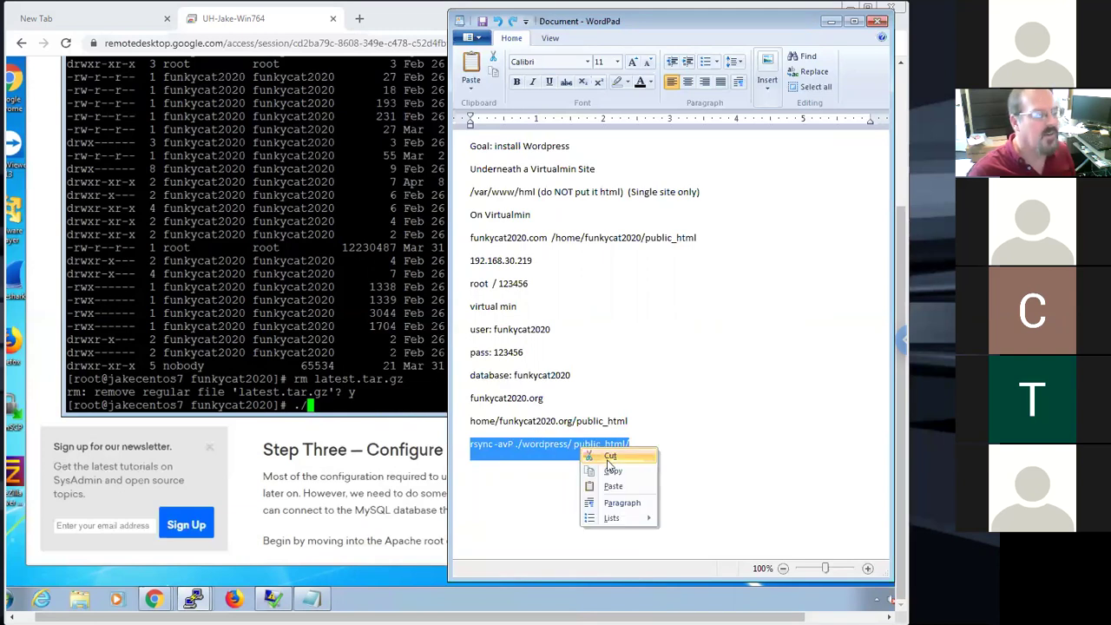
click(608, 474)
Clear ./ from the PuTTY prompt and paste the copied text there
click(398, 404)
key(BackSpace)
key(BackSpace)
drag(555, 365, 493, 365)
drag(567, 276, 542, 276)
click(408, 395)
right_click(410, 396)
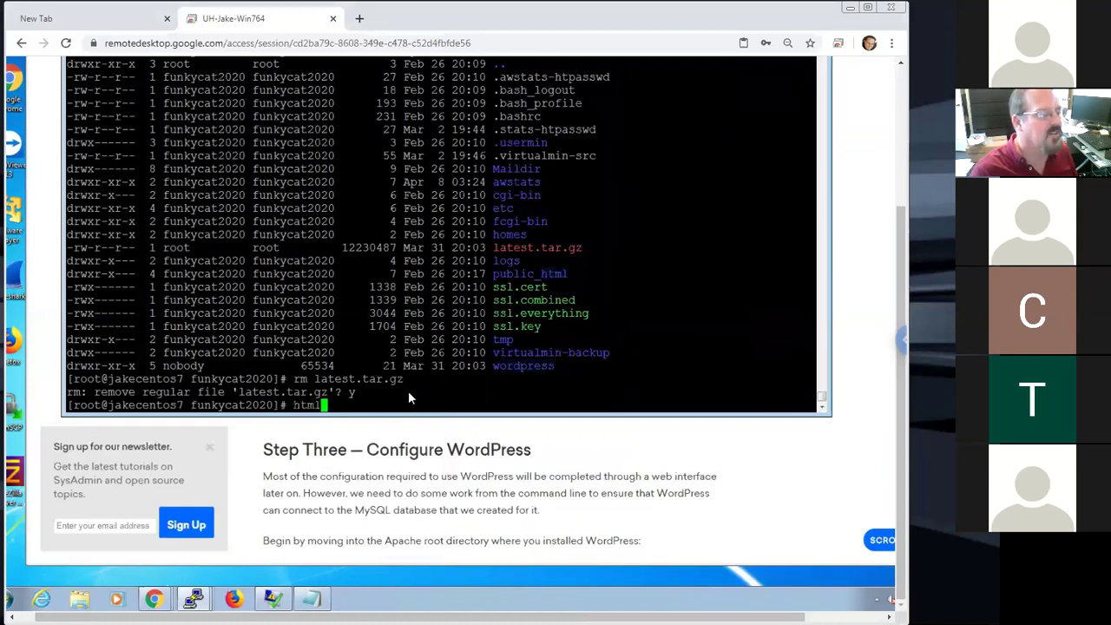
Delete the pasted html from the prompt and dismiss the remote desktop session options
key(BackSpace)
key(BackSpace)
key(BackSpace)
key(BackSpace)
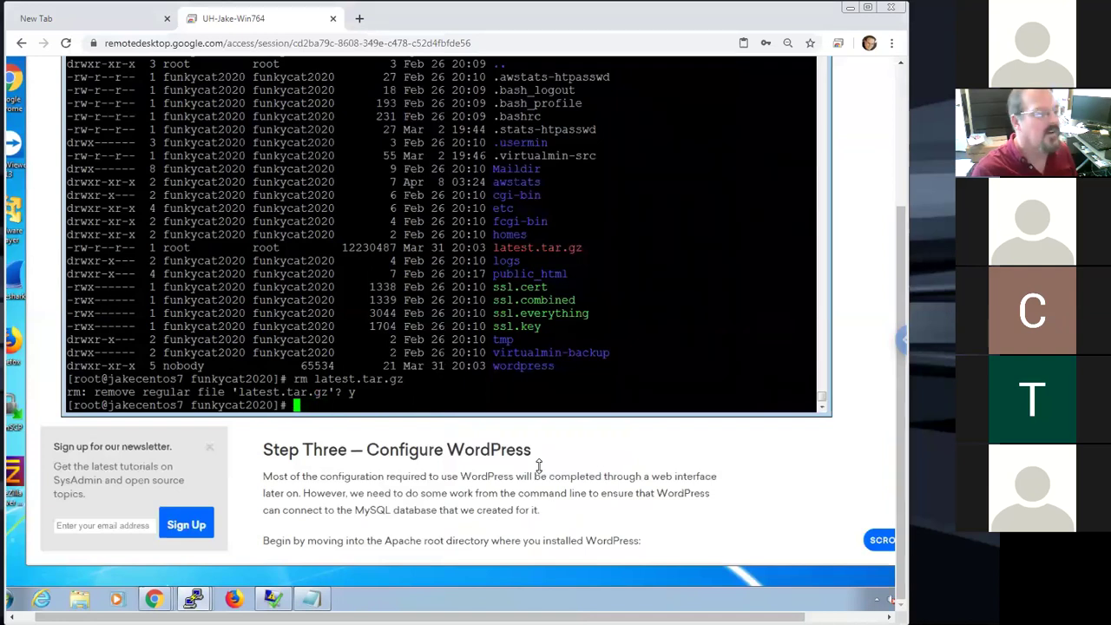
click(313, 600)
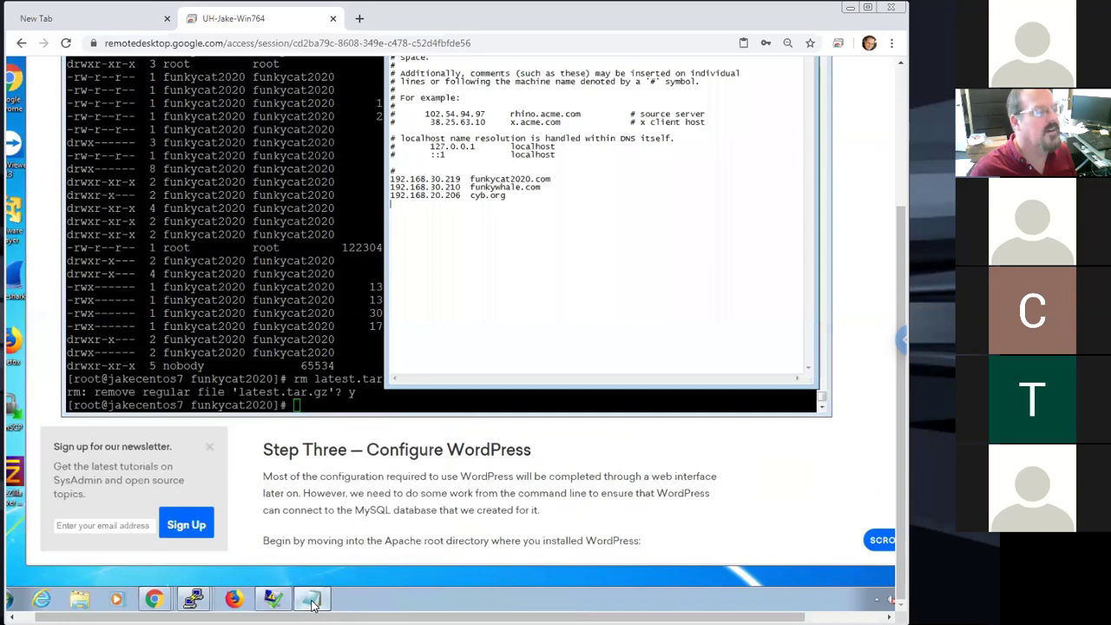
click(340, 371)
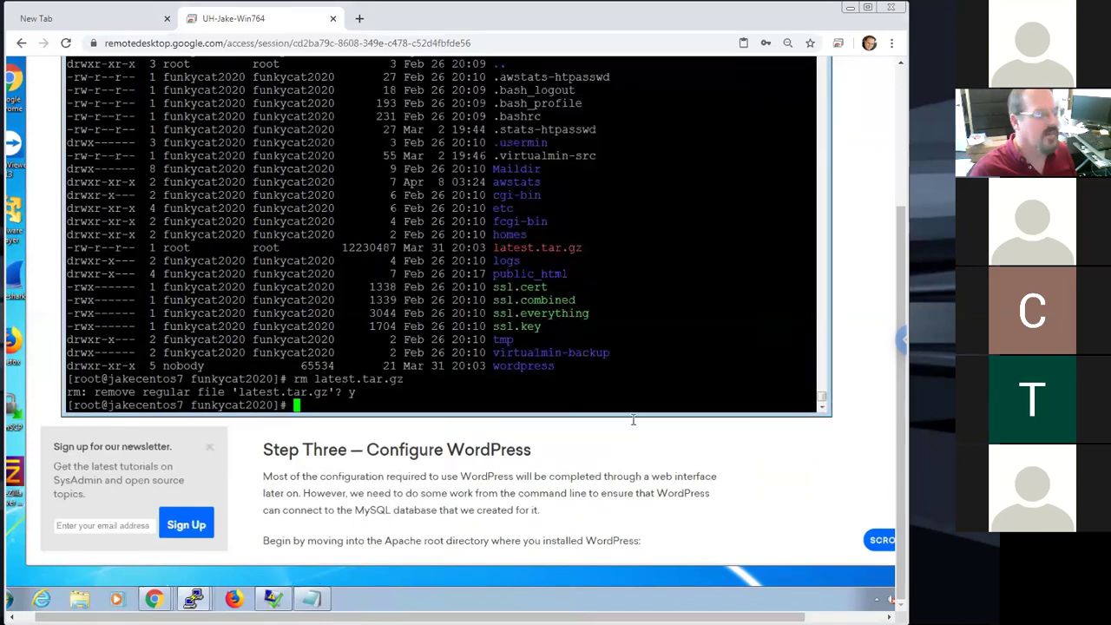
click(903, 341)
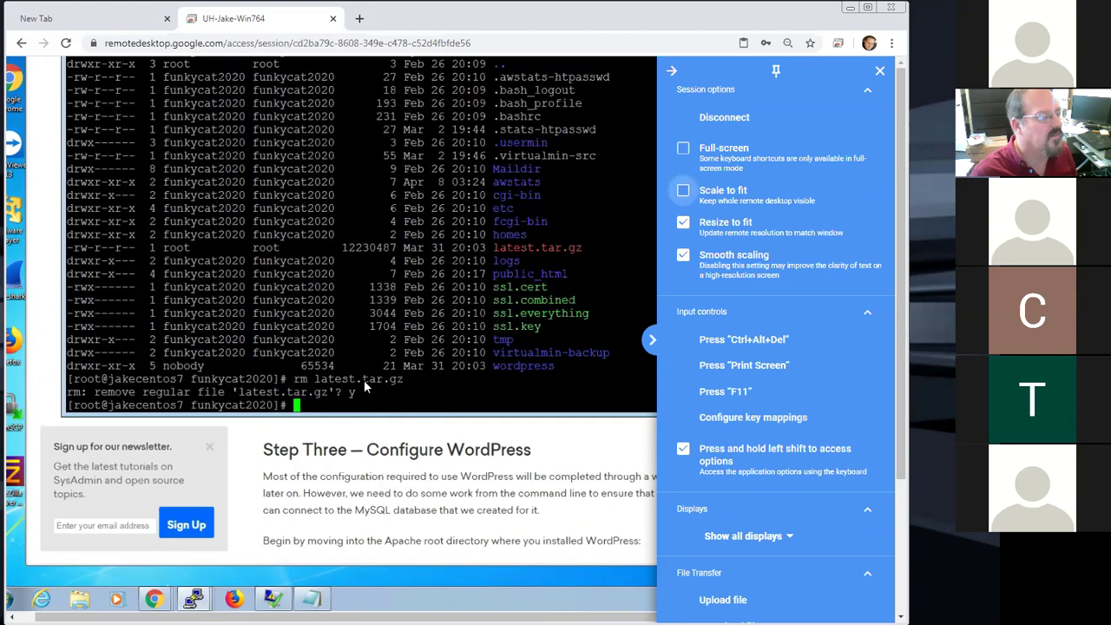
click(381, 445)
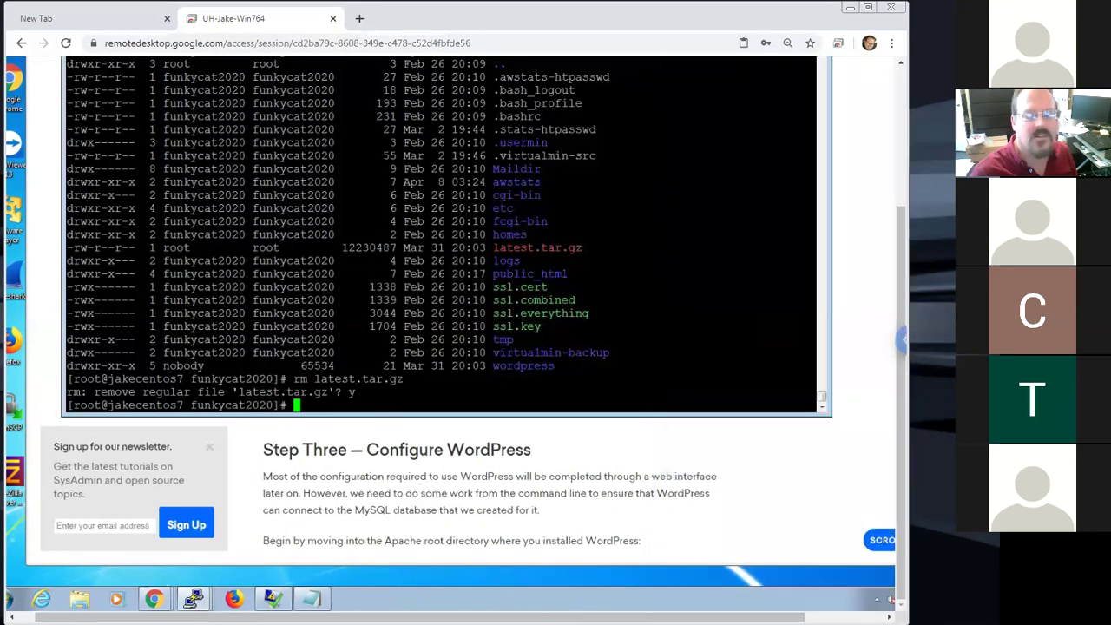
Bring up the rsync notes, shift them to the right, and hide them again
key(alt+Tab)
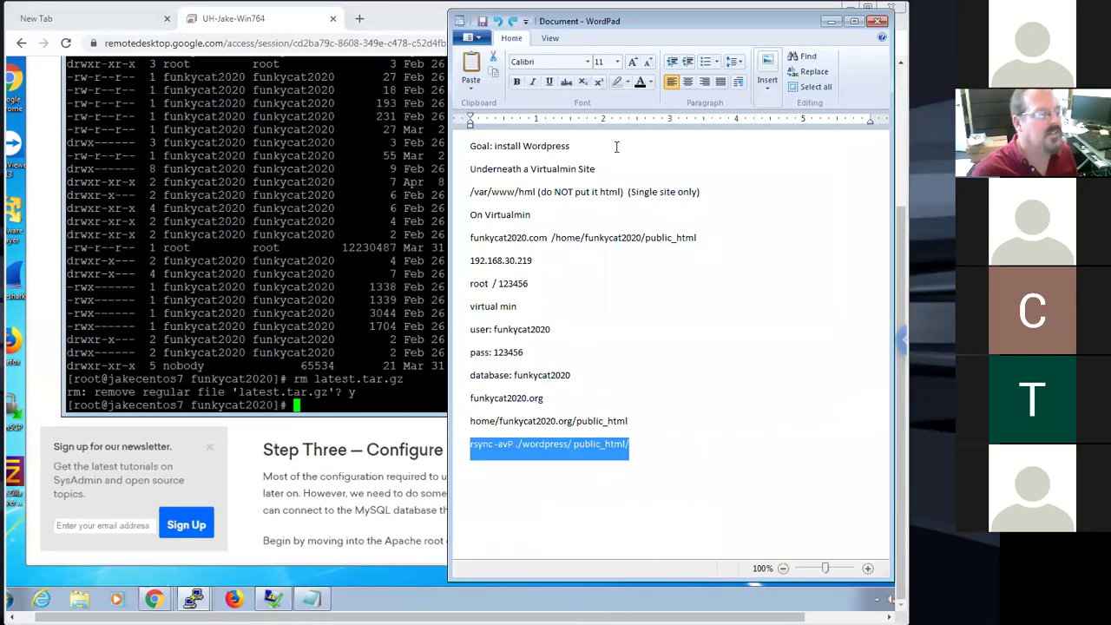
drag(618, 24, 721, 20)
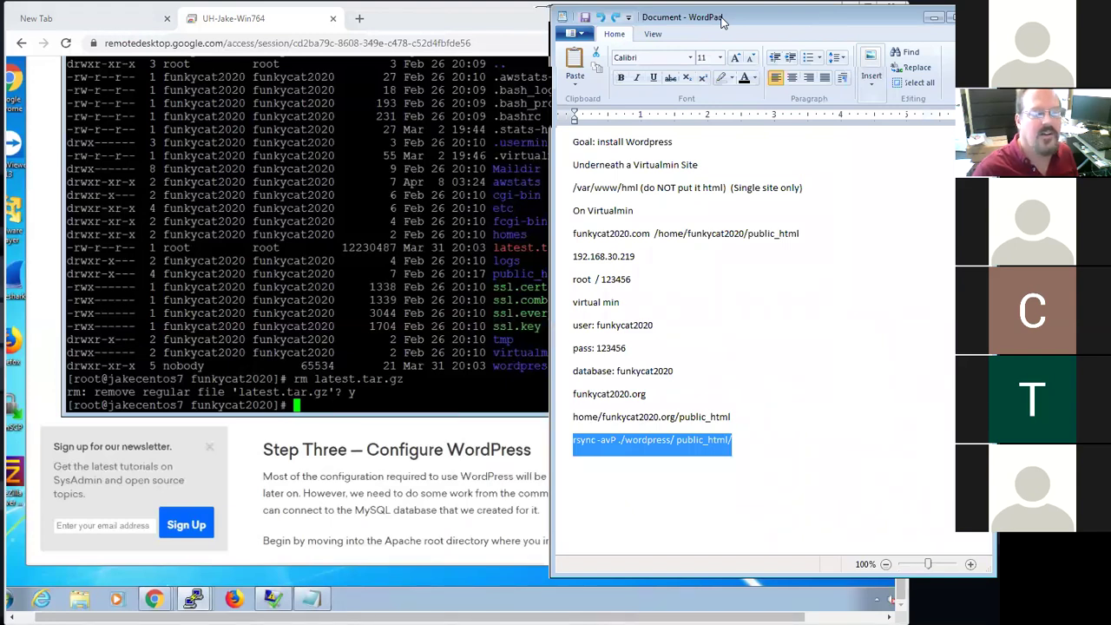
click(934, 17)
Run rsync -avP wordpress/ public_html/ using Tab completion; it fails with command not found
click(449, 386)
text(rsync )
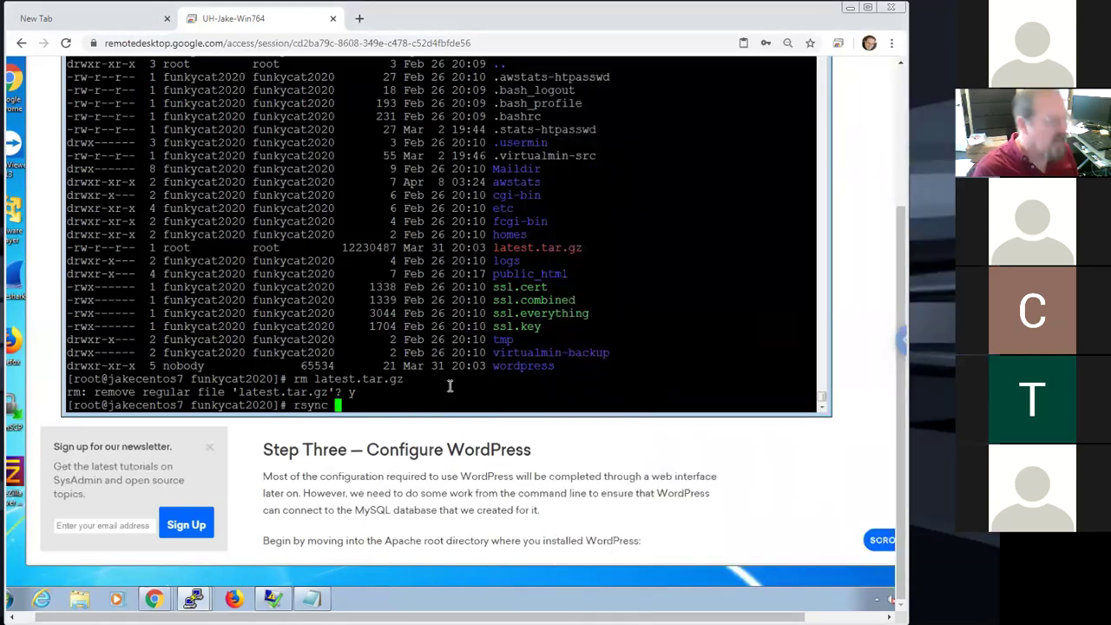
text(-avP)
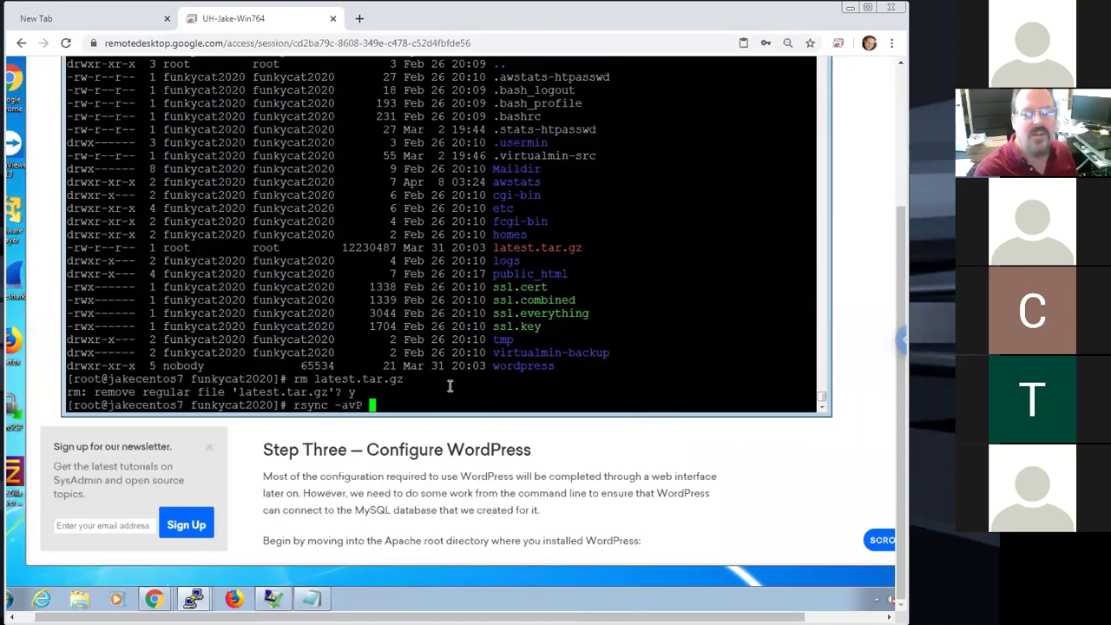
text( wo)
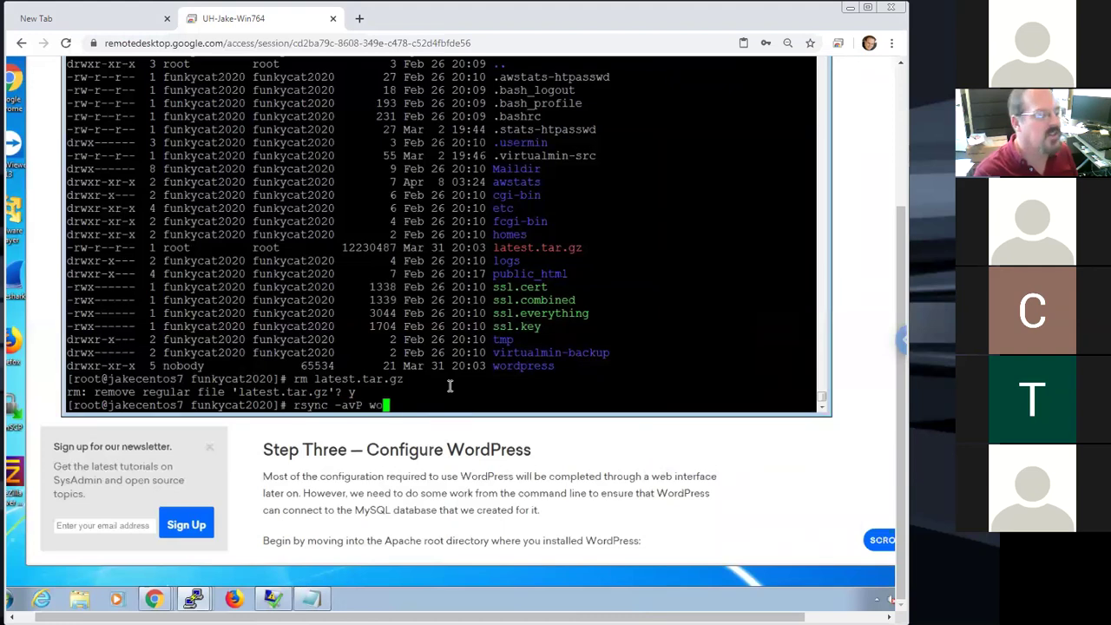
text(rd)
key(Tab)
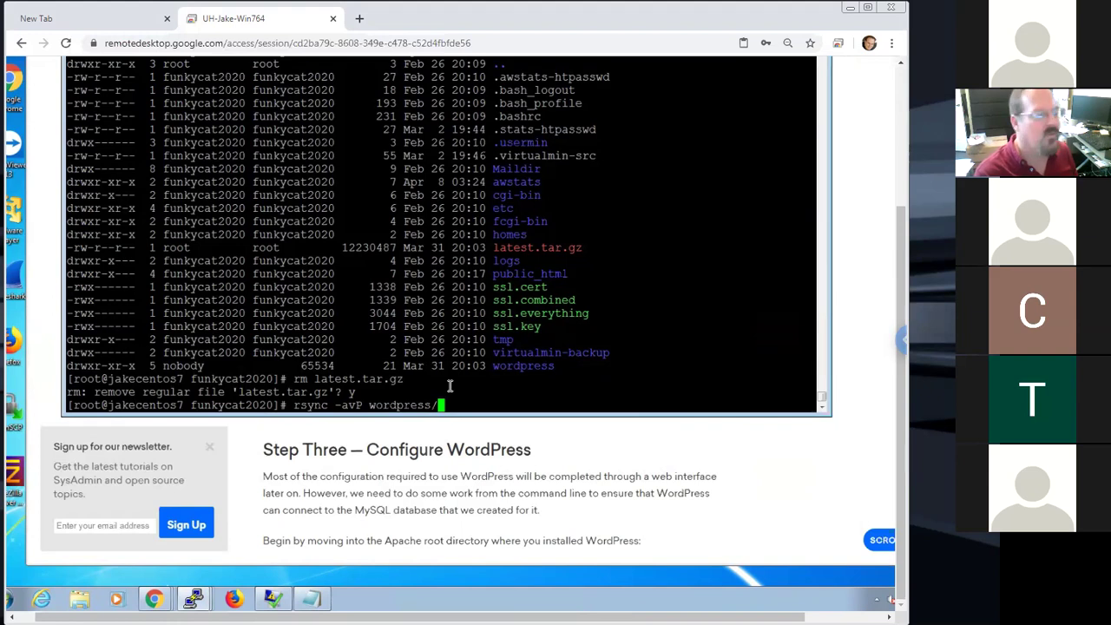
text(pu)
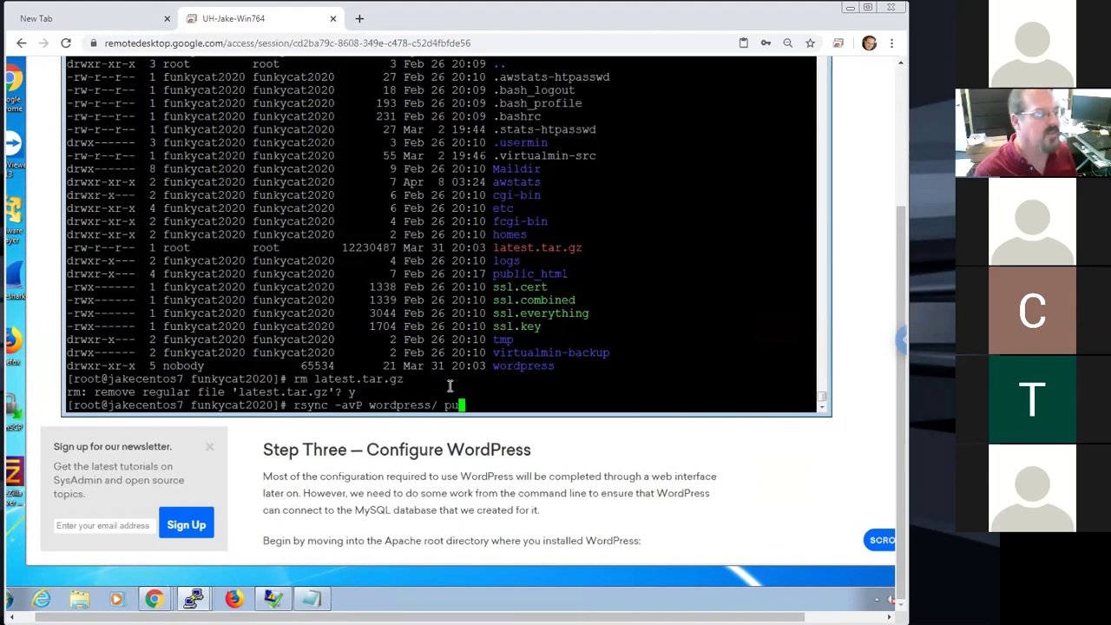
key(Tab)
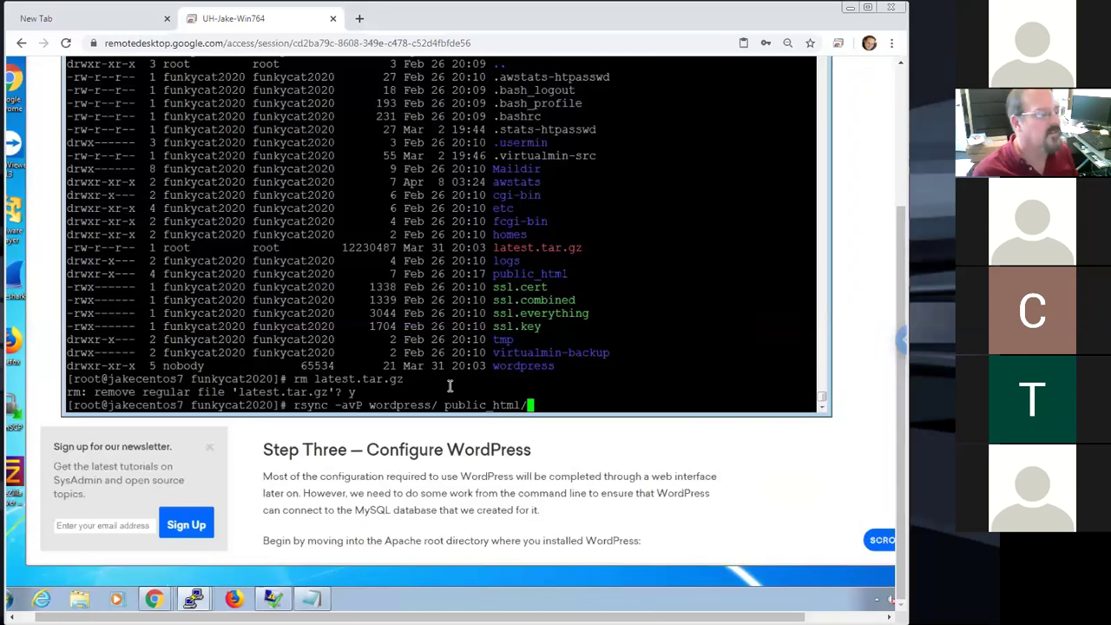
key(Return)
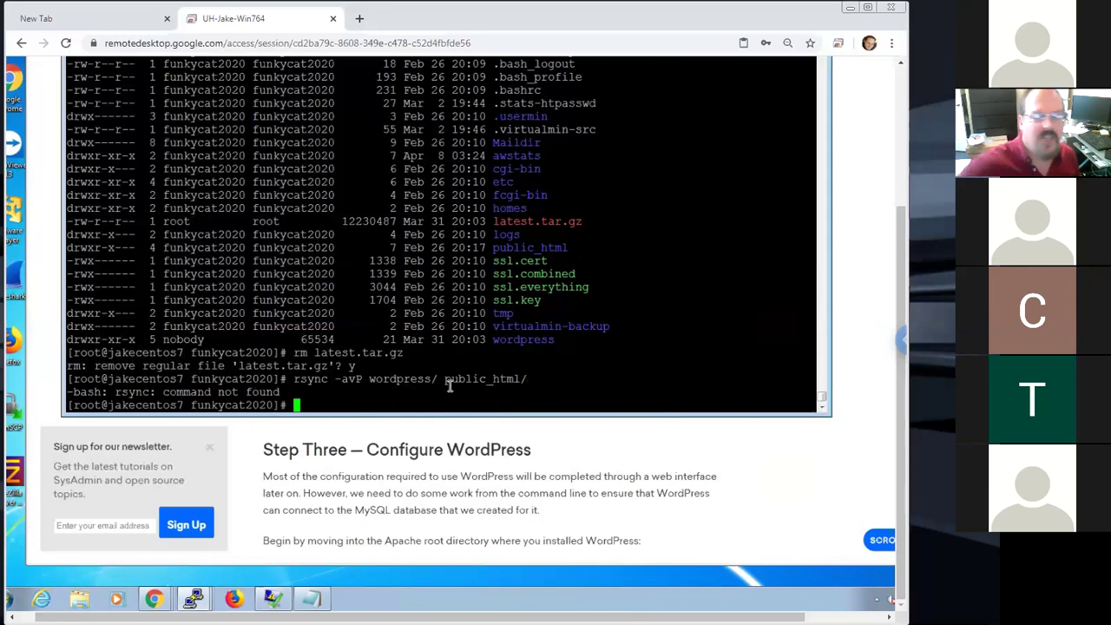
Install rsync with yum -y install rsync and rerun the rsync copy into public_html
text(yum )
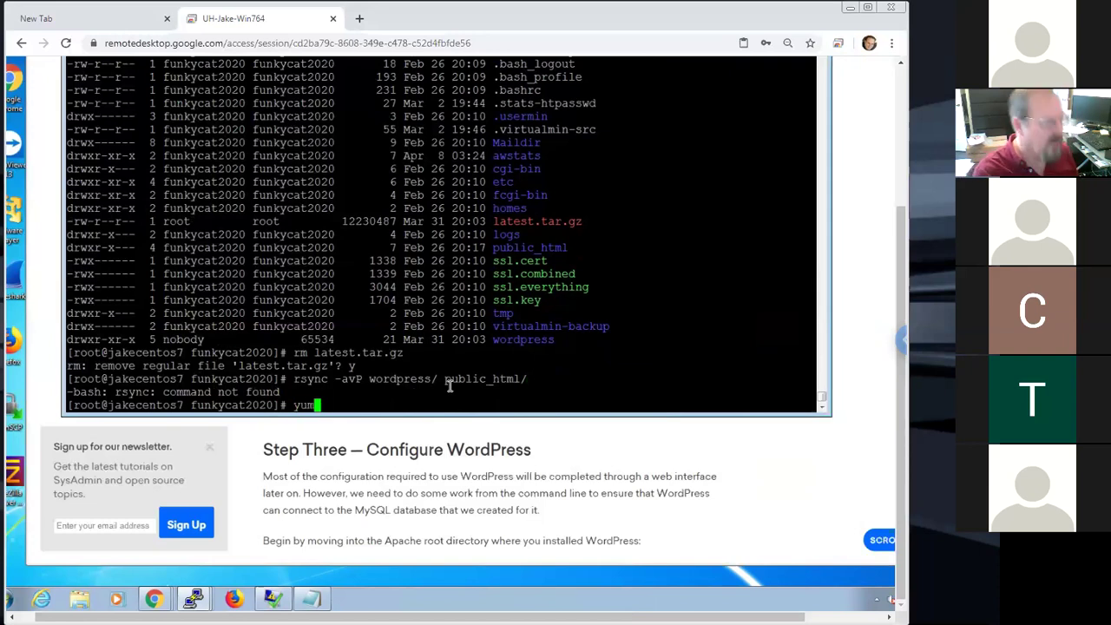
text(-y install )
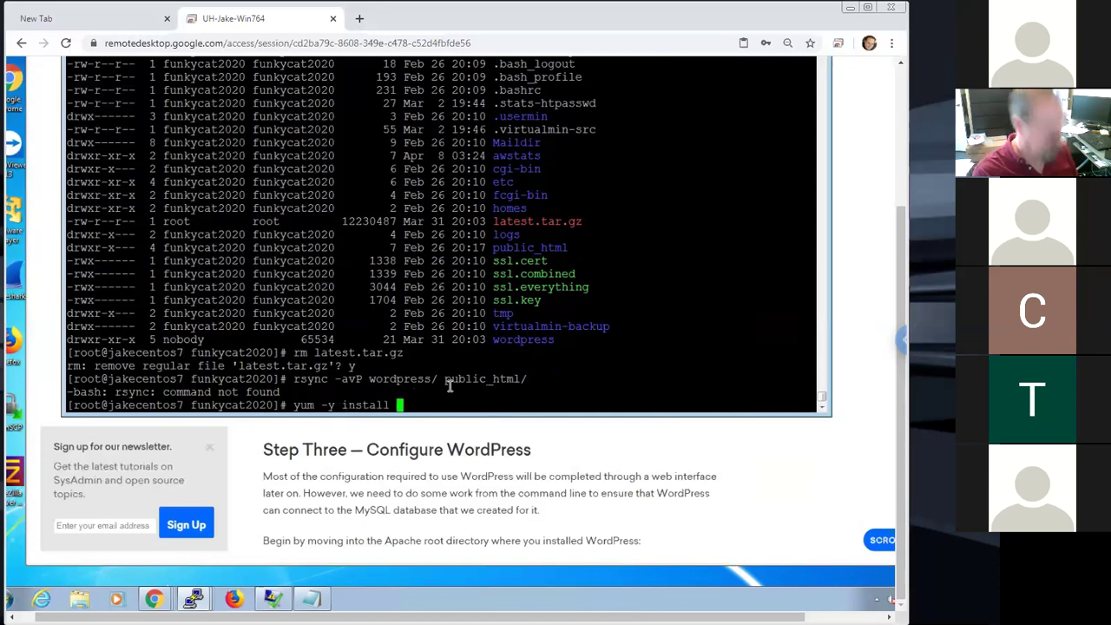
text(rs)
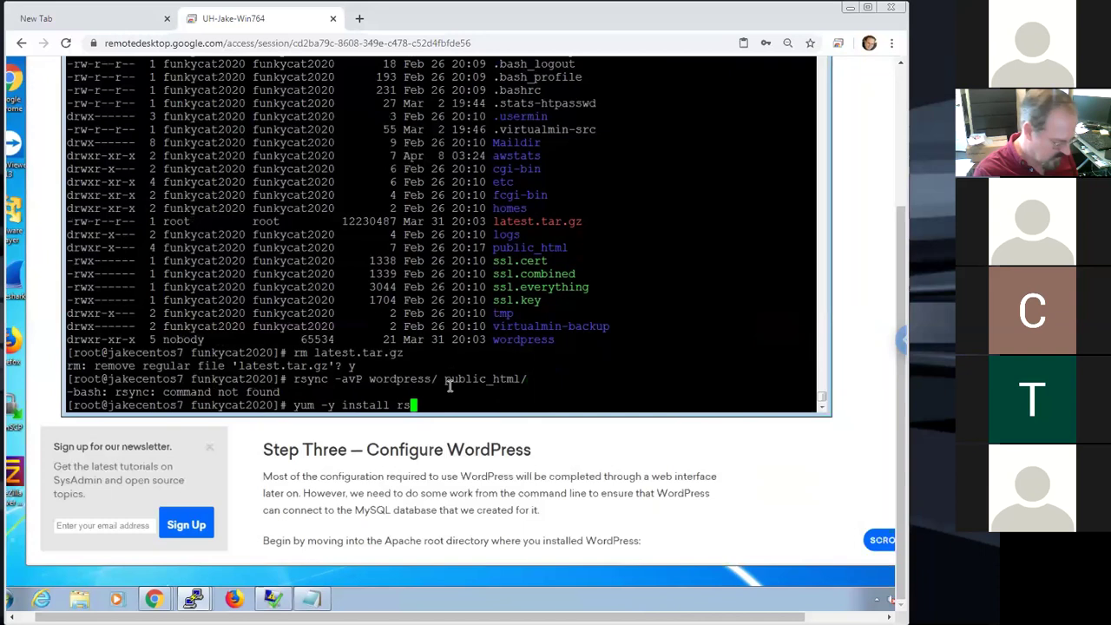
text(ync)
key(Return)
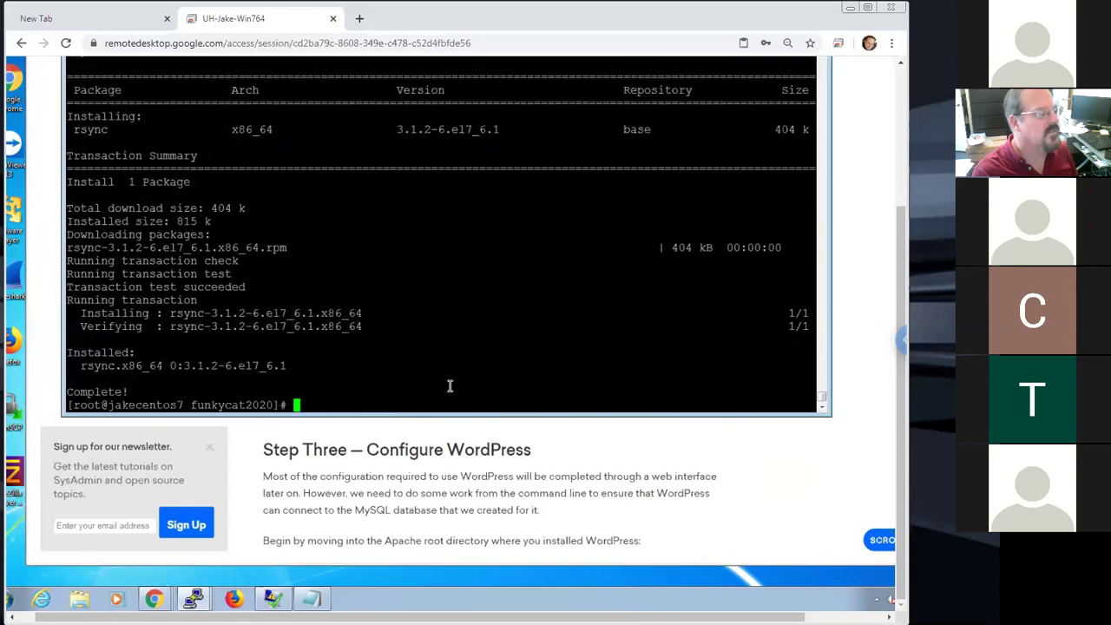
right_click(450, 385)
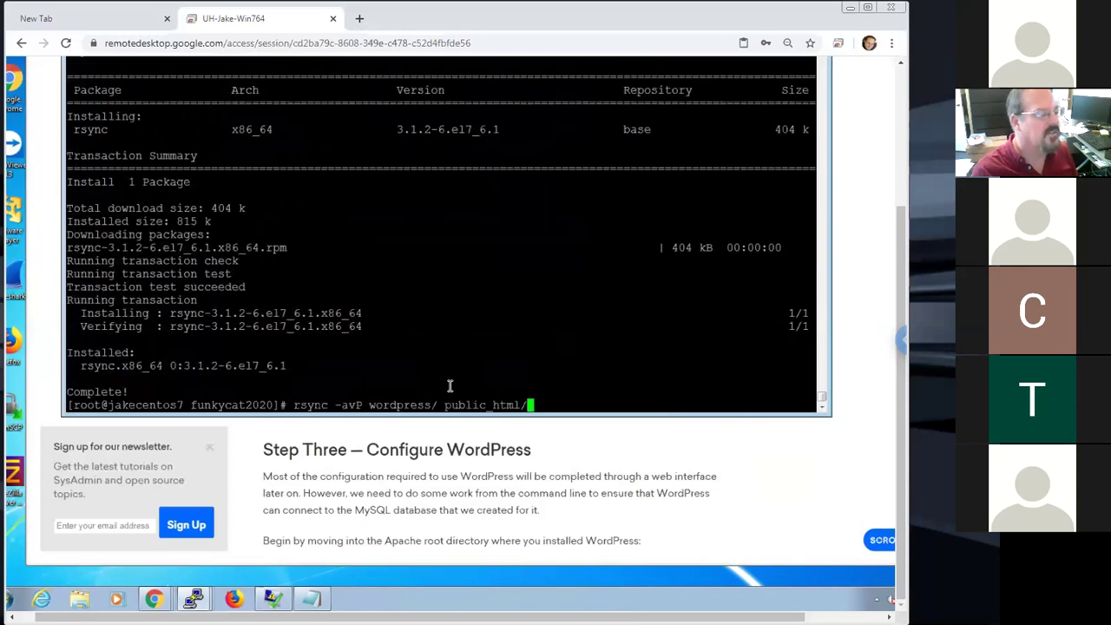
key(Return)
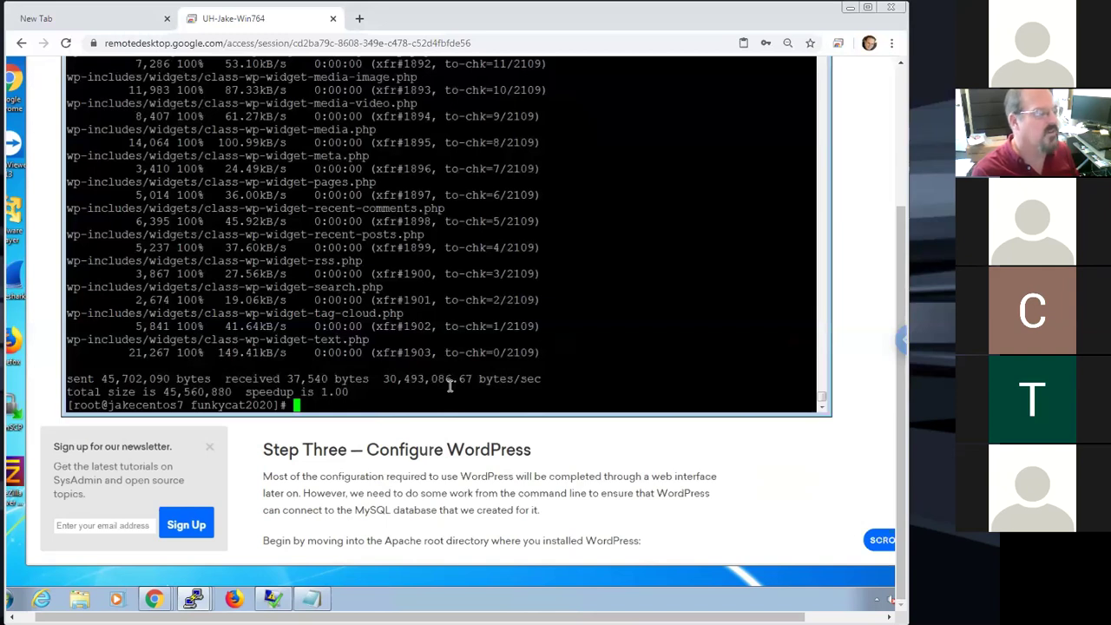
Enter public_html, list its WordPress files with ls -la, and return with cd .
text(cd pu)
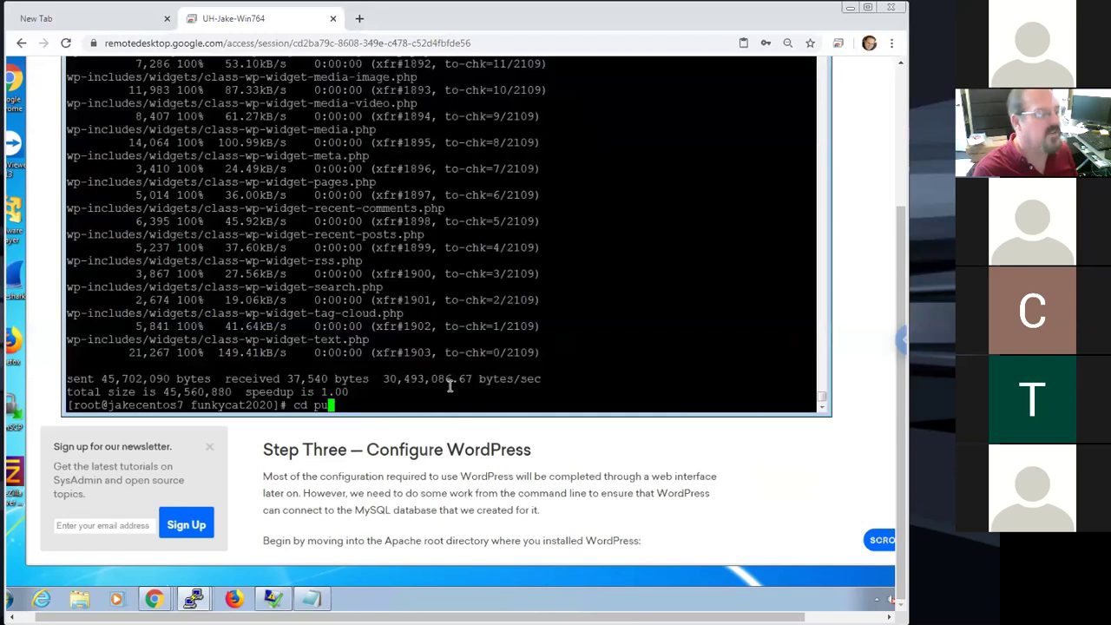
key(Tab)
key(Return)
text(ls -la)
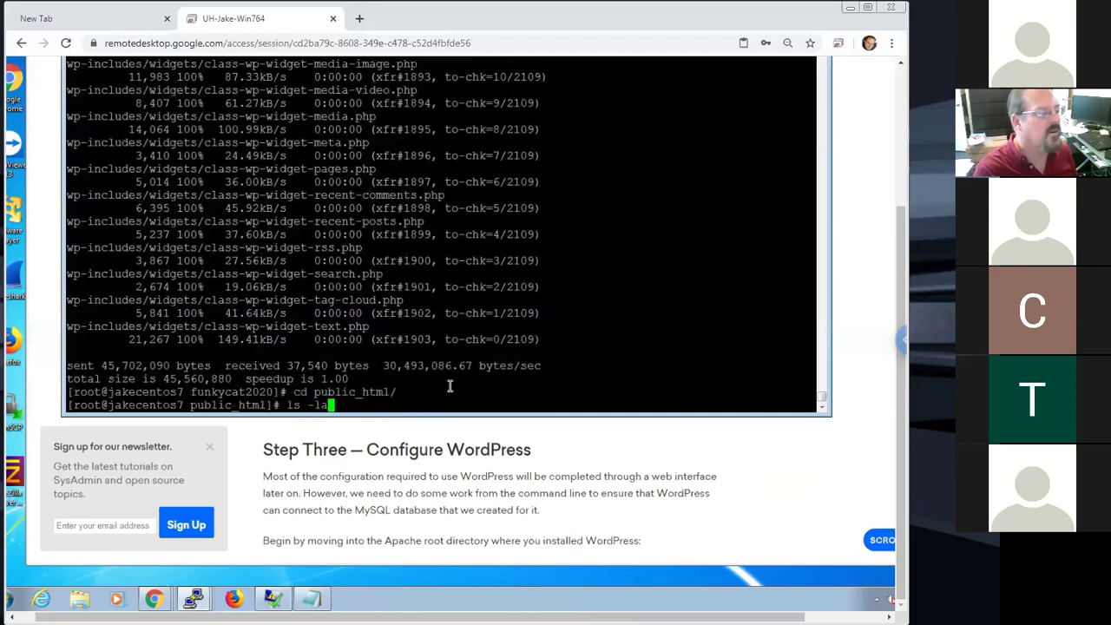
key(Return)
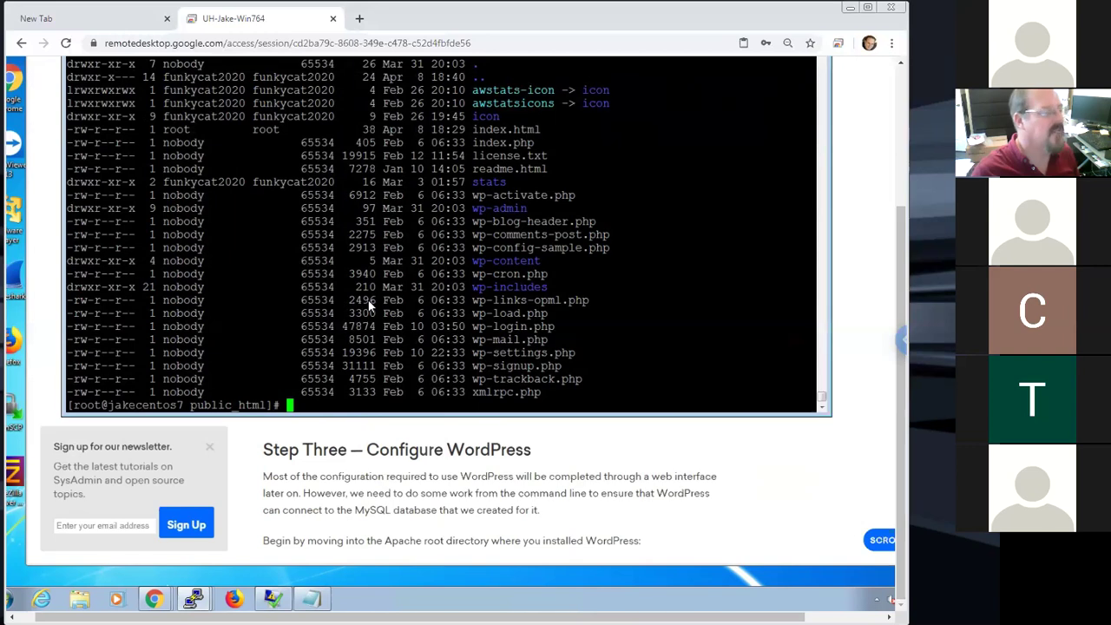
text(cd ..)
key(Return)
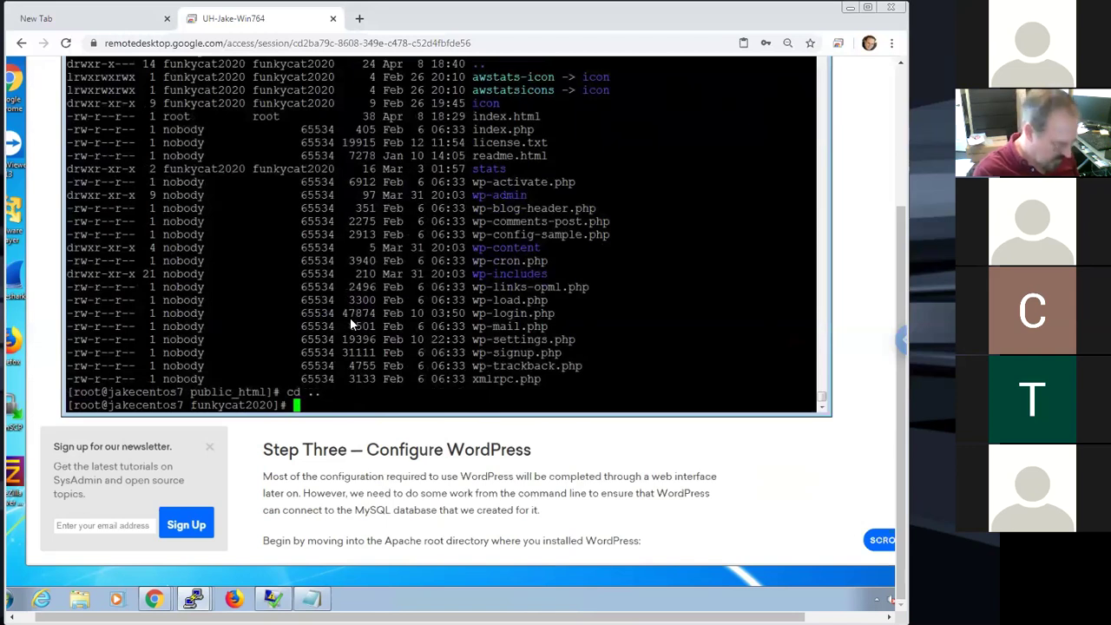
Begin typing a chown command at the prompt and bring the tutorial back into view
text(chmod)
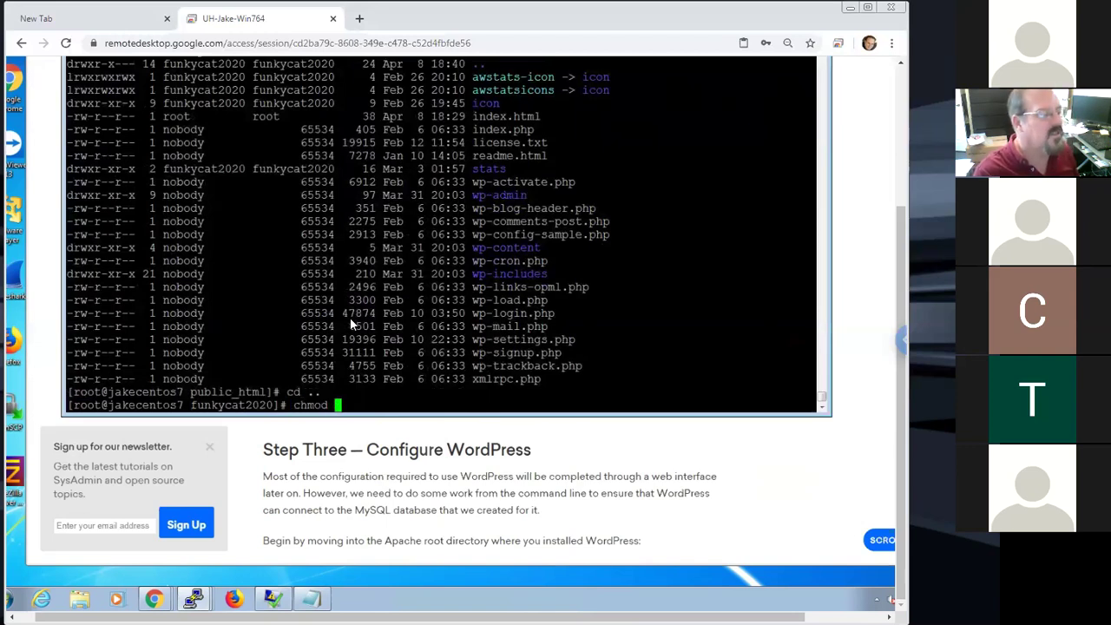
key(BackSpace)
key(BackSpace)
key(BackSpace)
key(BackSpace)
text(own)
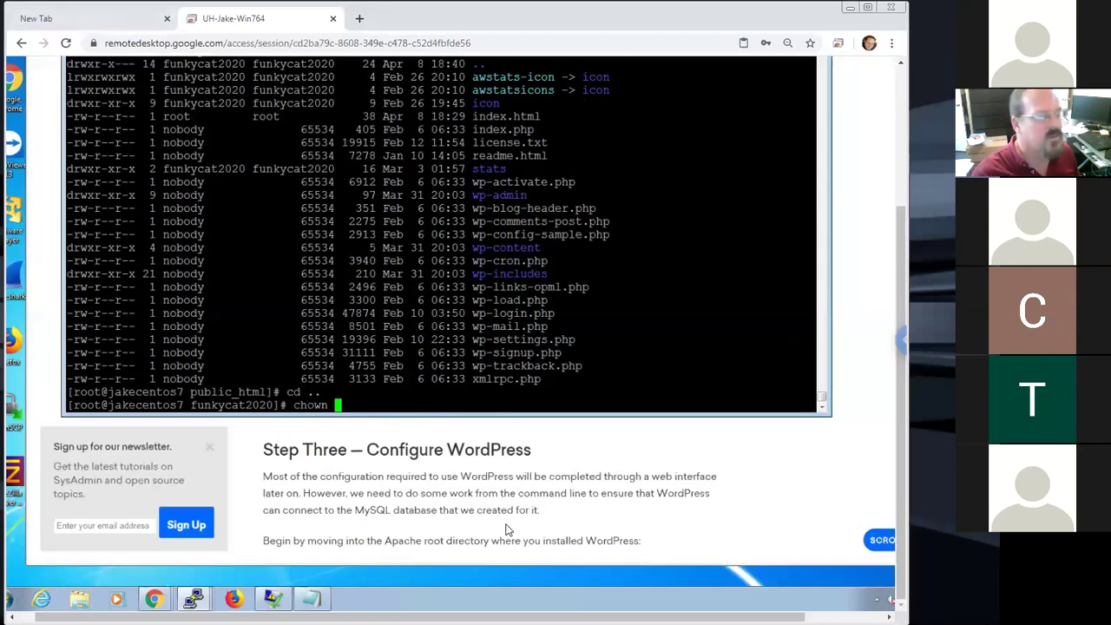
click(732, 479)
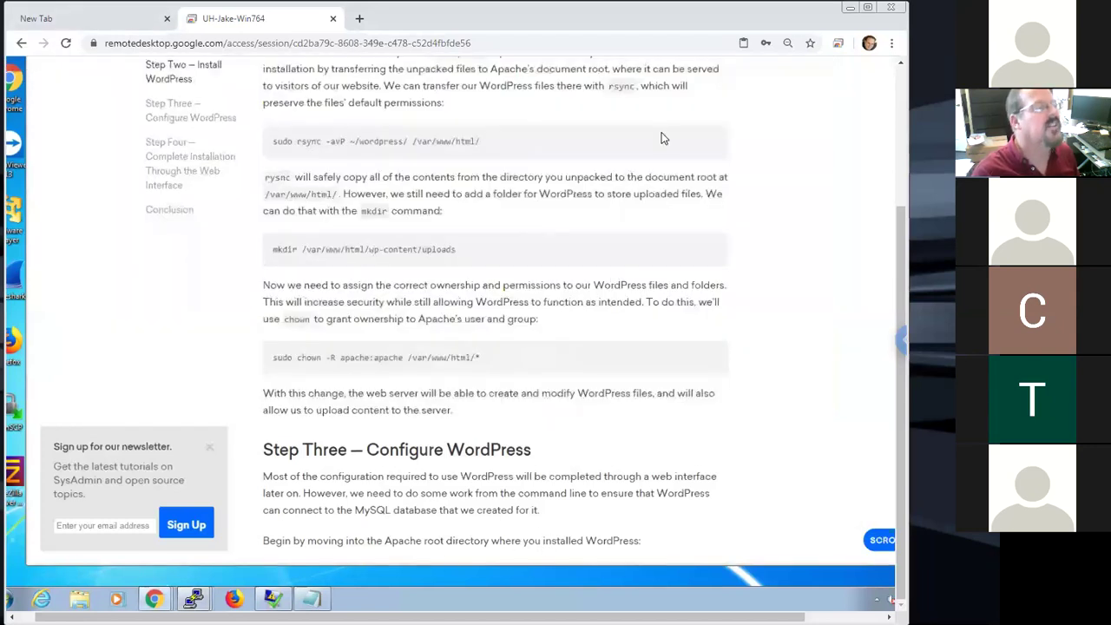
Switch to the Hostwinds Virtualmin WordPress guide and scroll to steps 23–26 on wp-config.php
scroll(905, 182, up, 3)
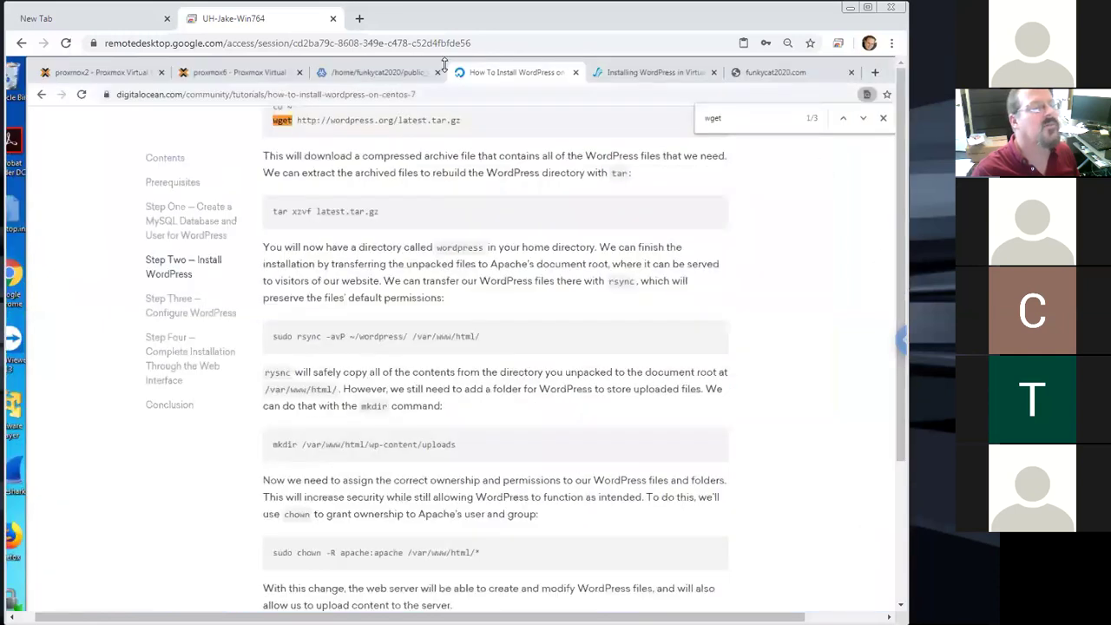
click(650, 72)
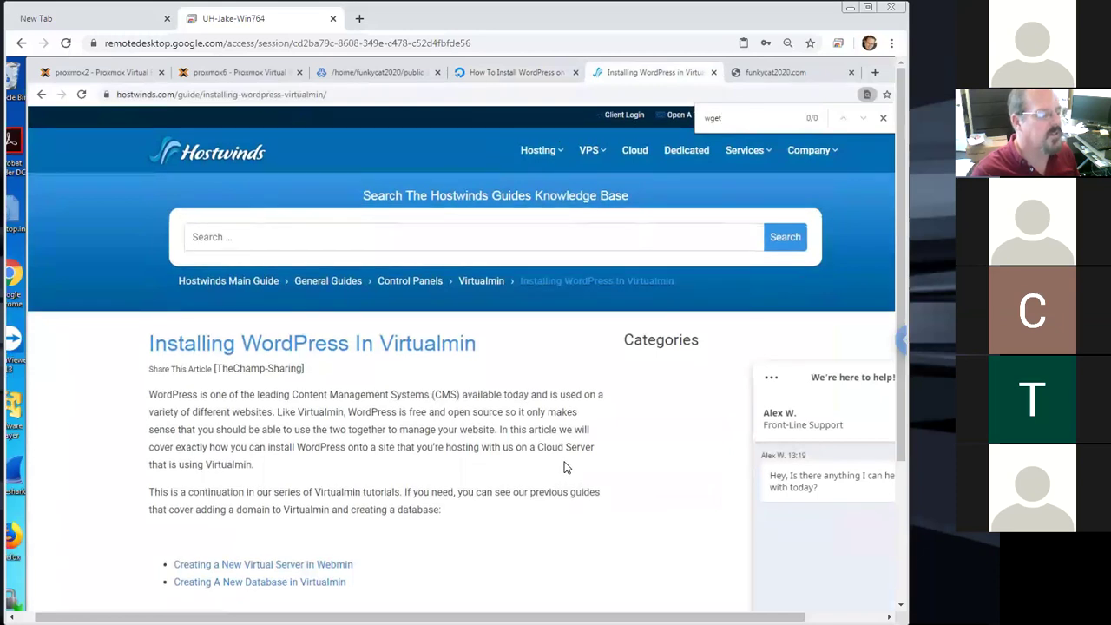
scroll(564, 467, down, 8)
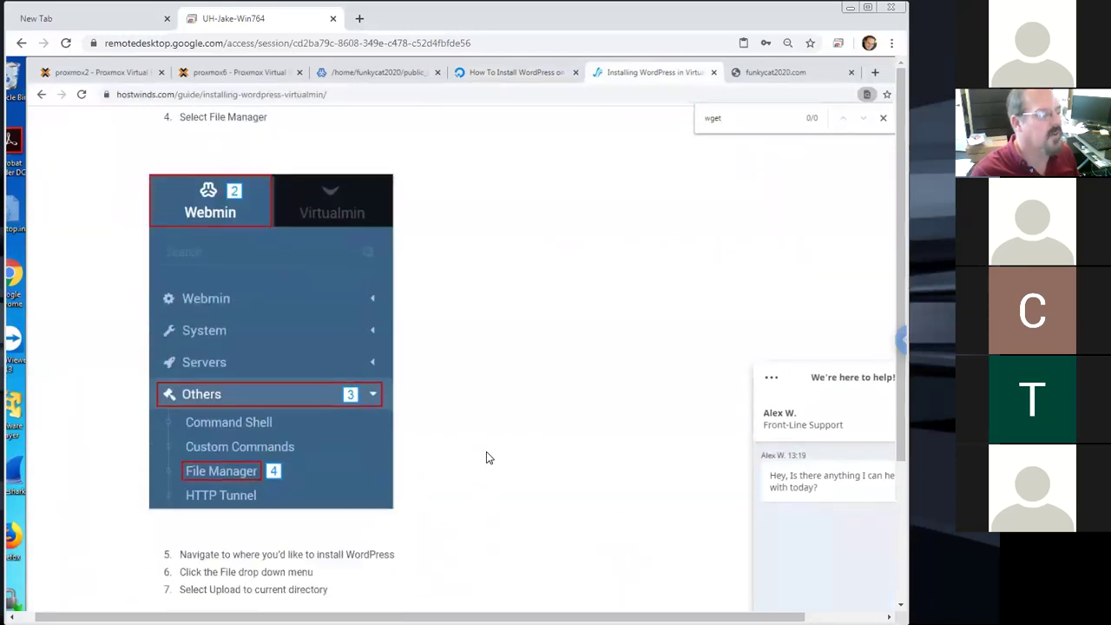
scroll(486, 457, down, 2)
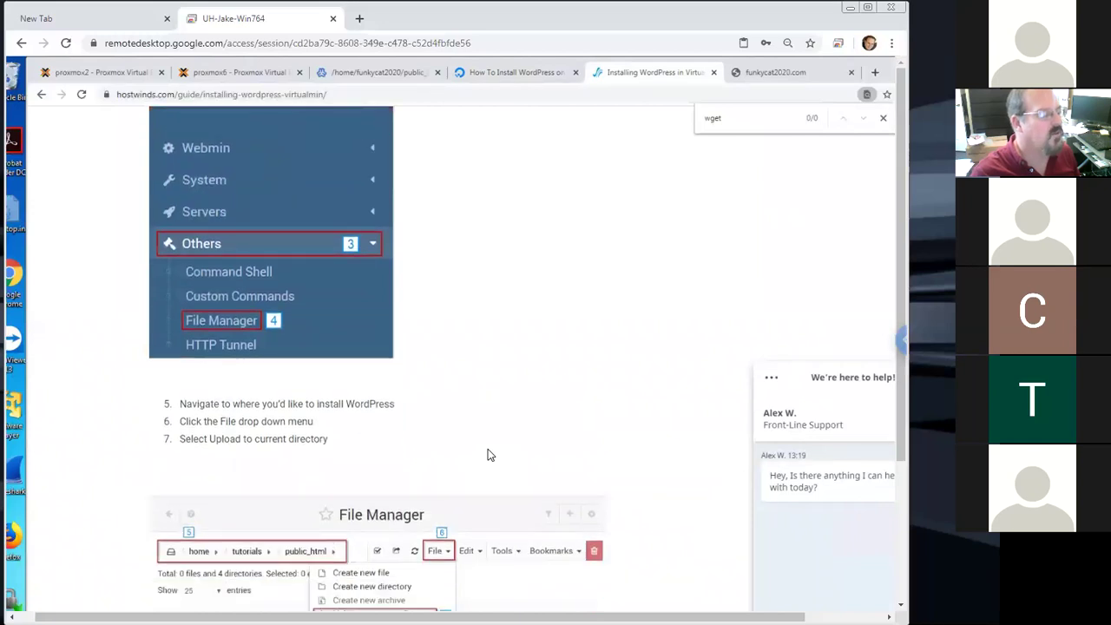
scroll(487, 455, down, 5)
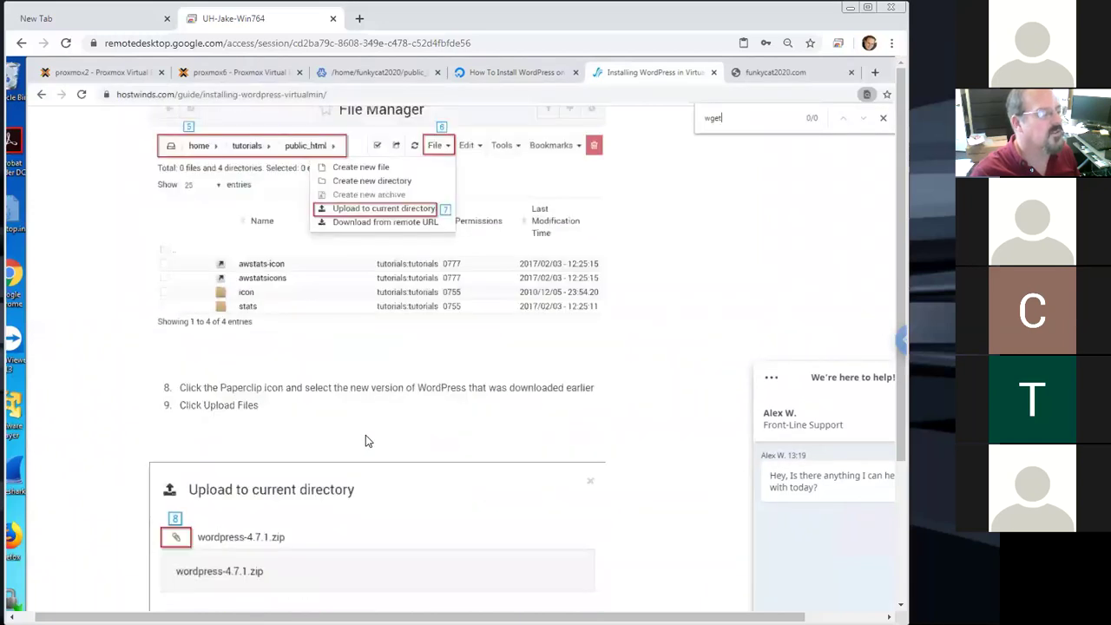
scroll(396, 446, down, 1)
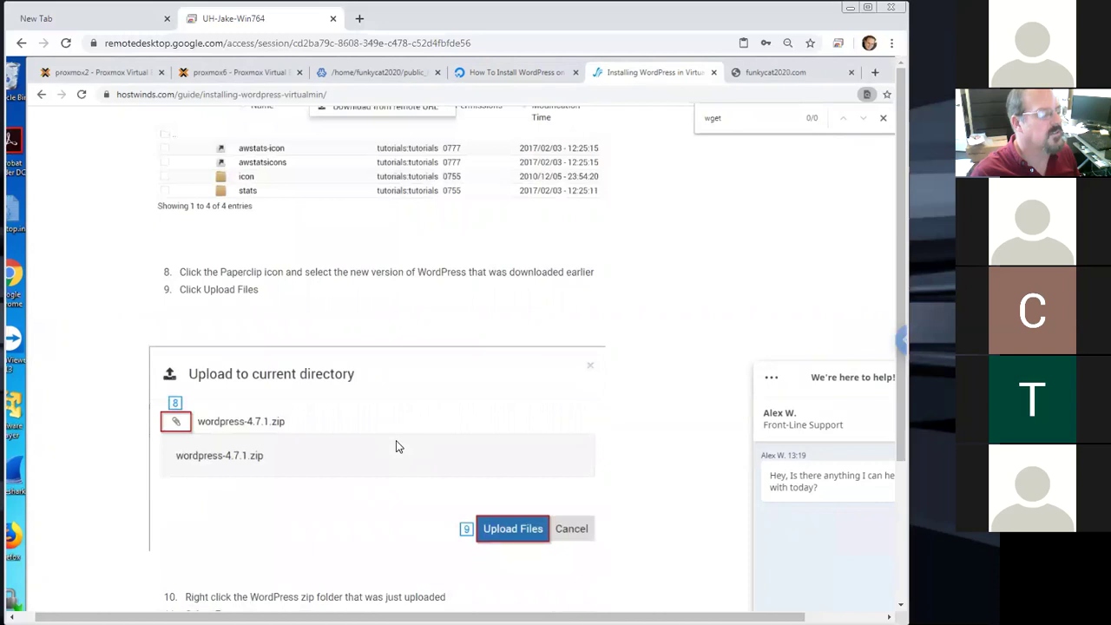
scroll(395, 446, down, 4)
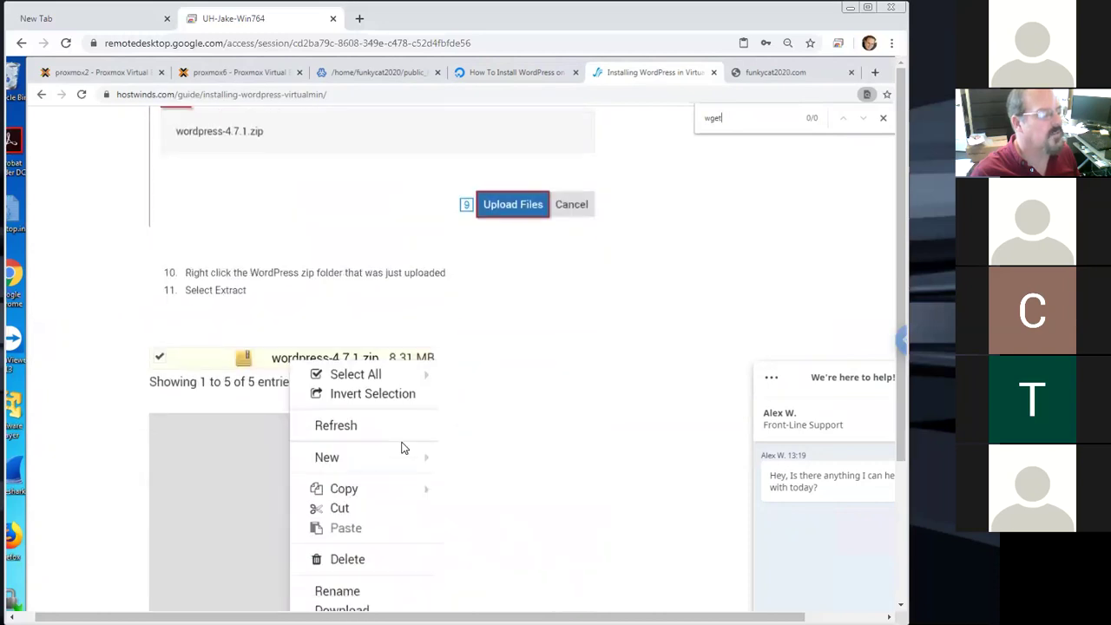
scroll(404, 448, down, 5)
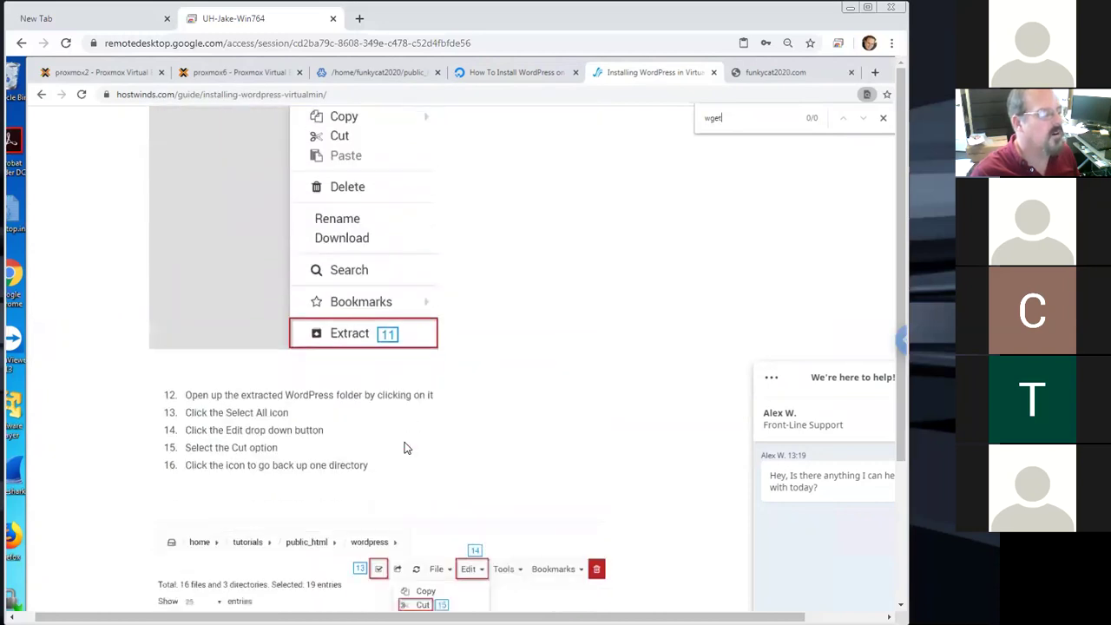
scroll(404, 448, down, 4)
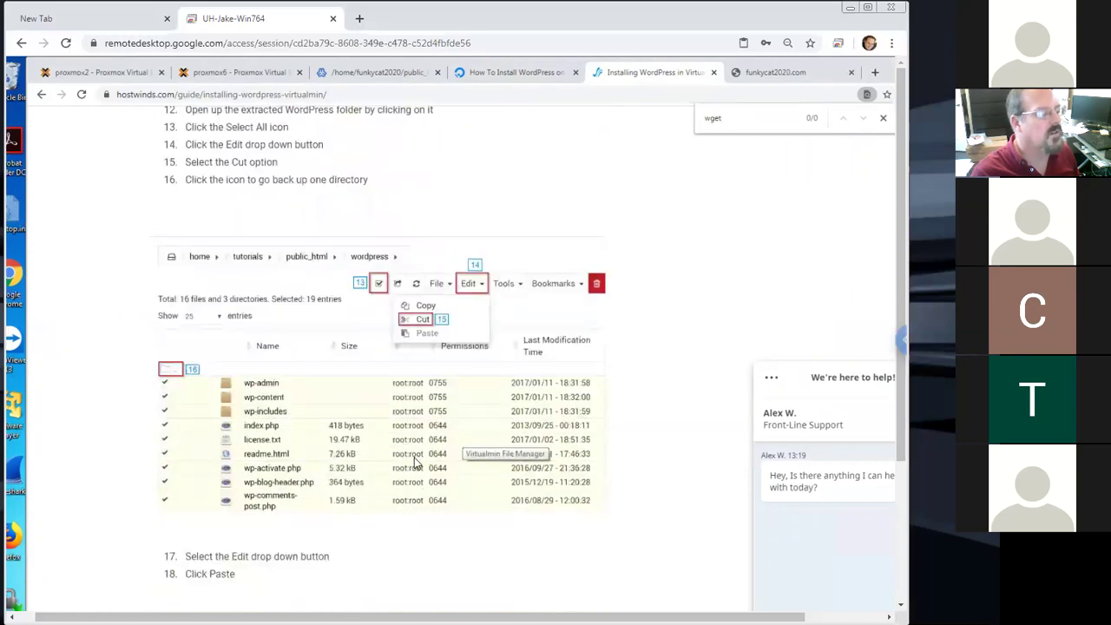
scroll(415, 462, down, 3)
scroll(414, 462, down, 3)
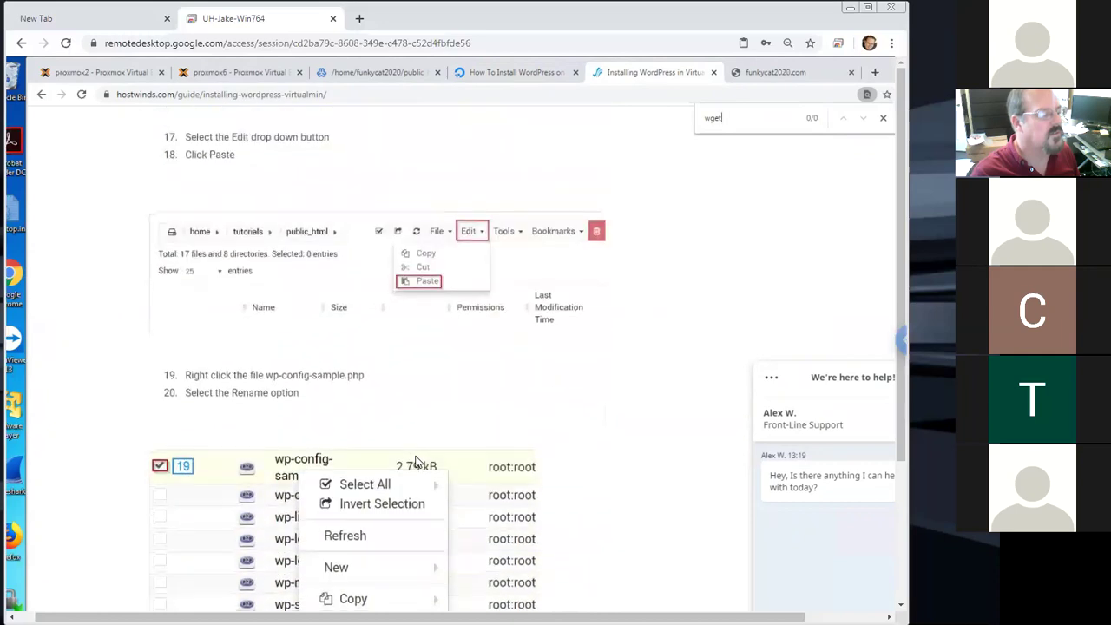
scroll(414, 462, down, 1)
scroll(415, 462, down, 6)
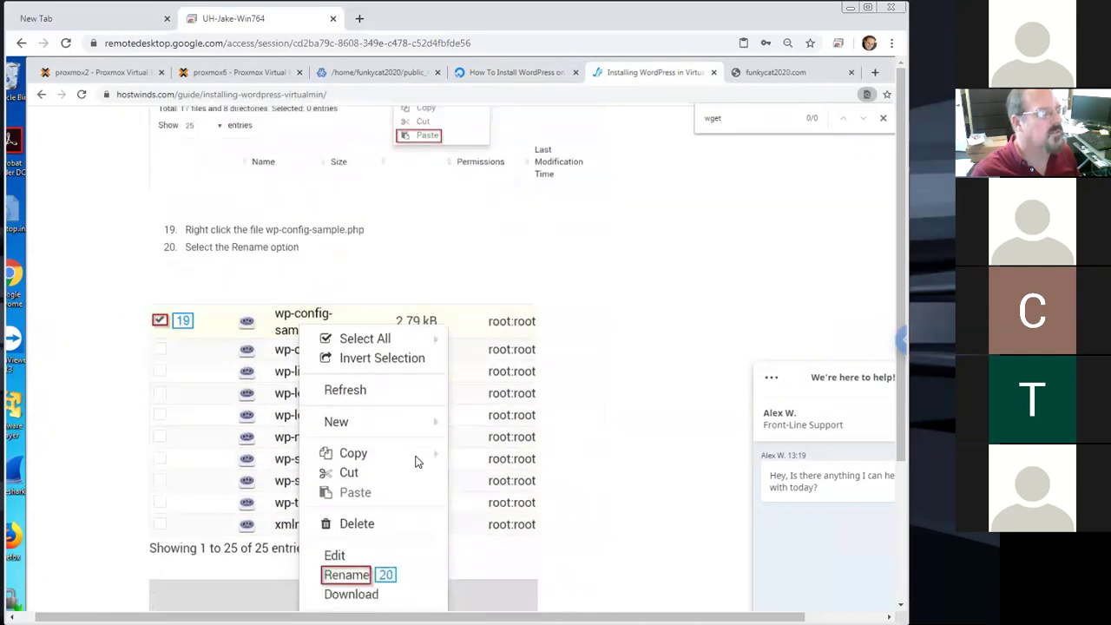
scroll(414, 462, down, 4)
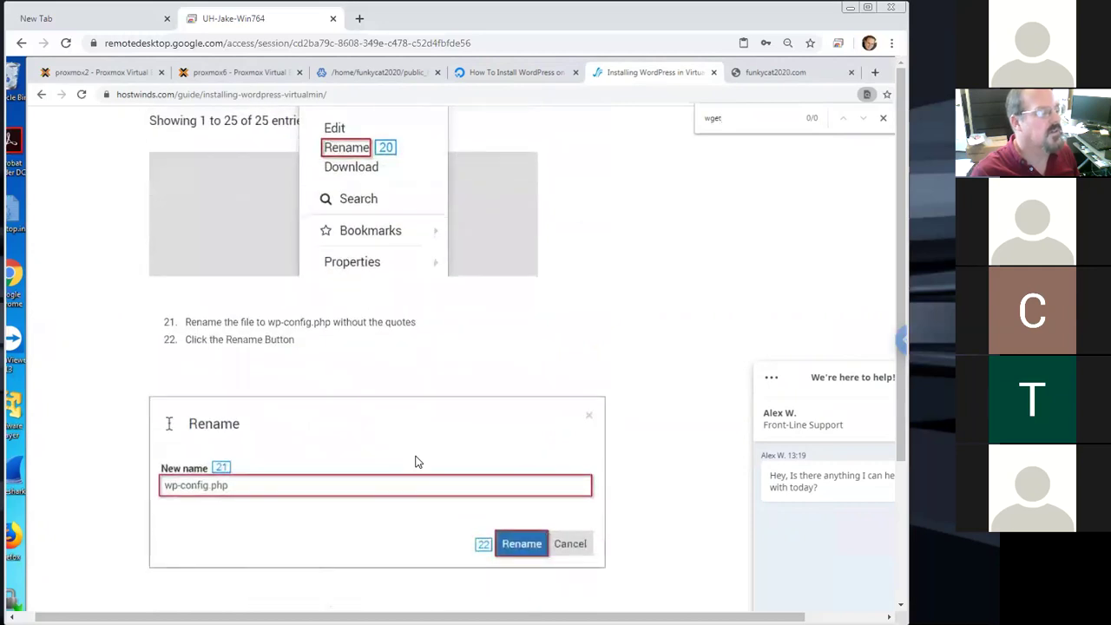
scroll(415, 462, down, 1)
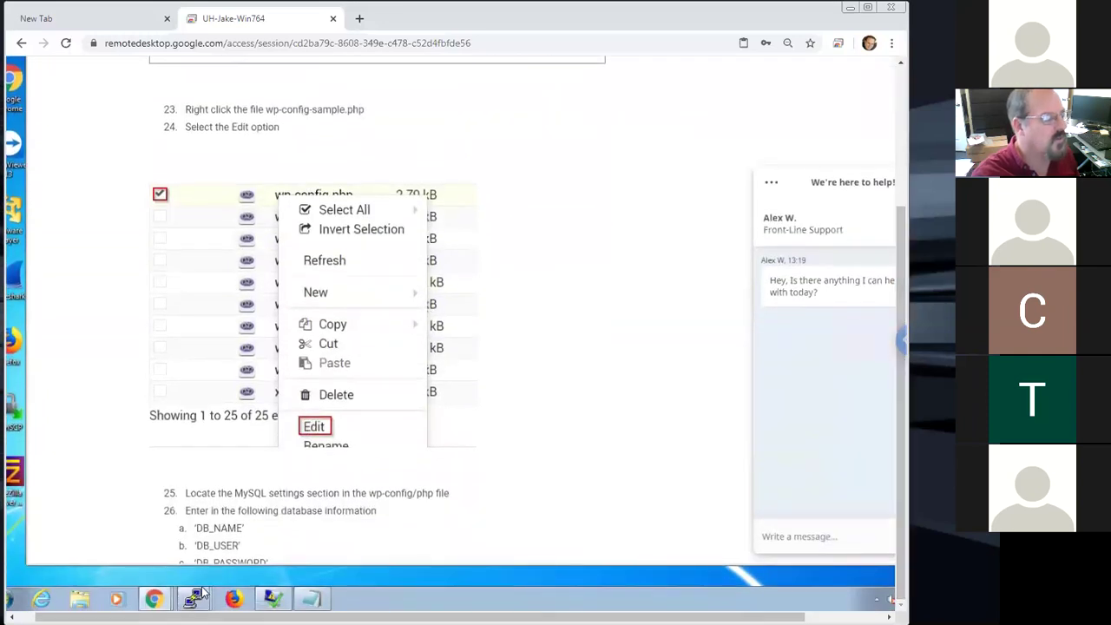
Recursively give public_html to the site user and group with chown -R
mouse_move(196, 597)
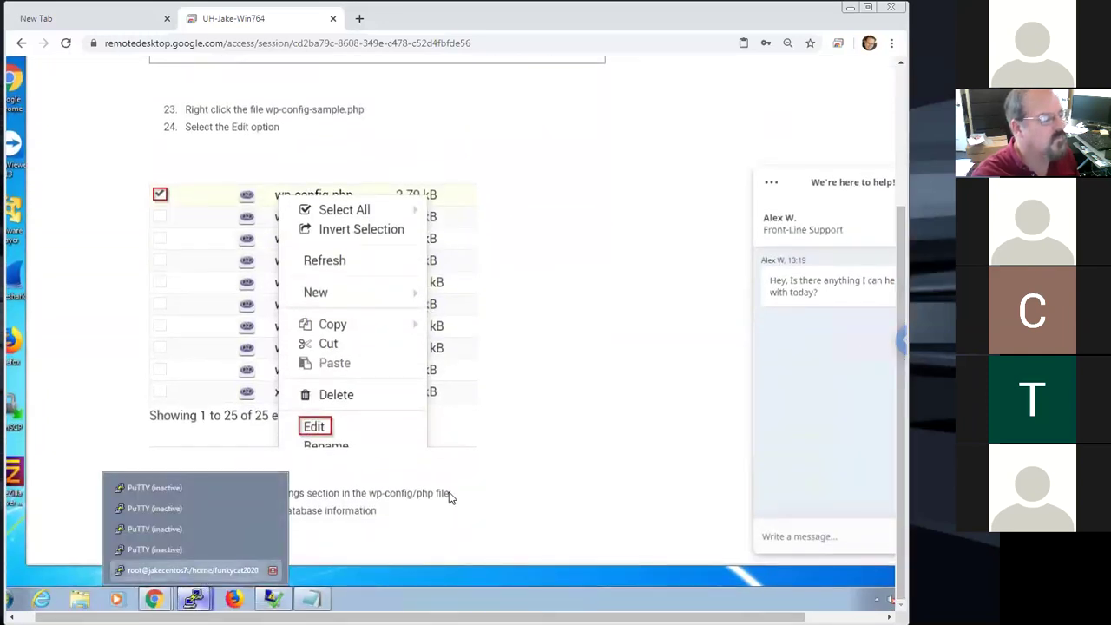
click(193, 569)
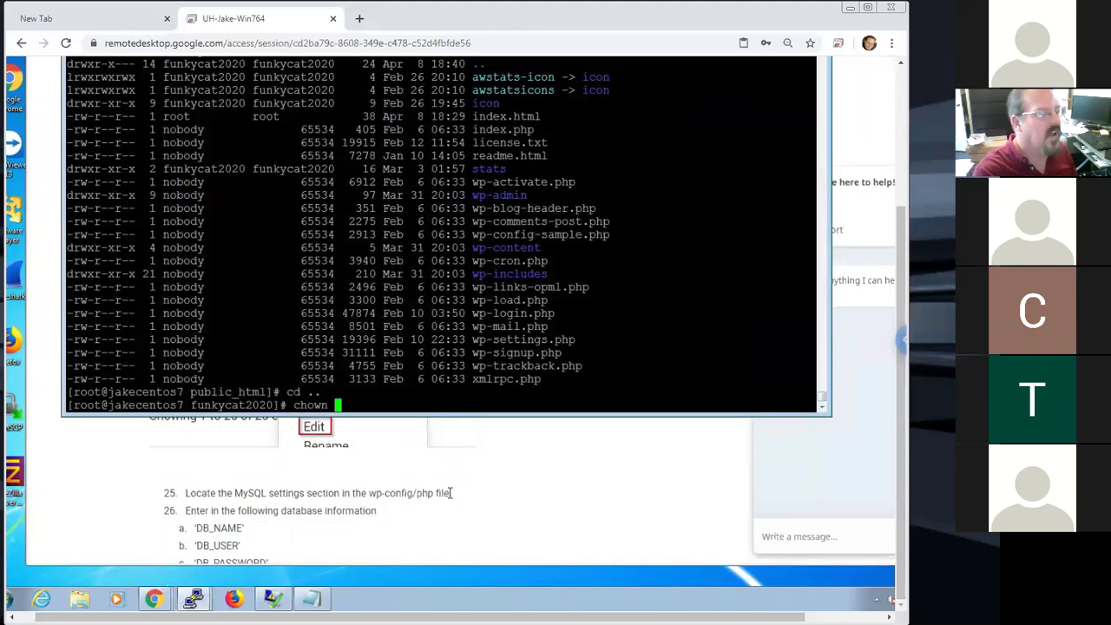
text(funkycat2020:)
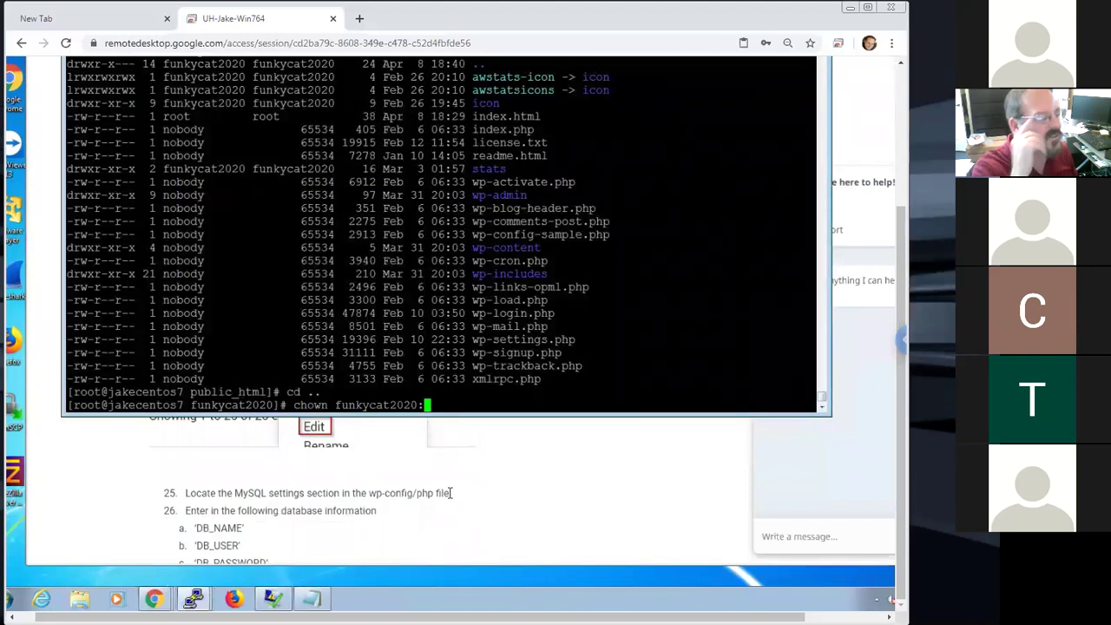
text(funkycat2020 )
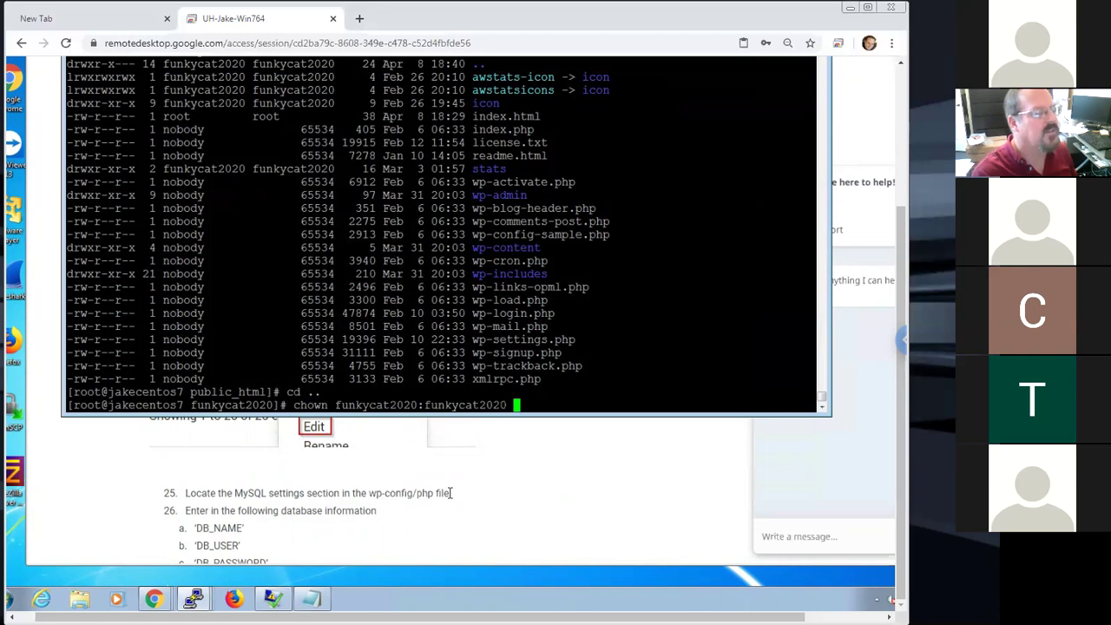
text(-)
key(BackSpace)
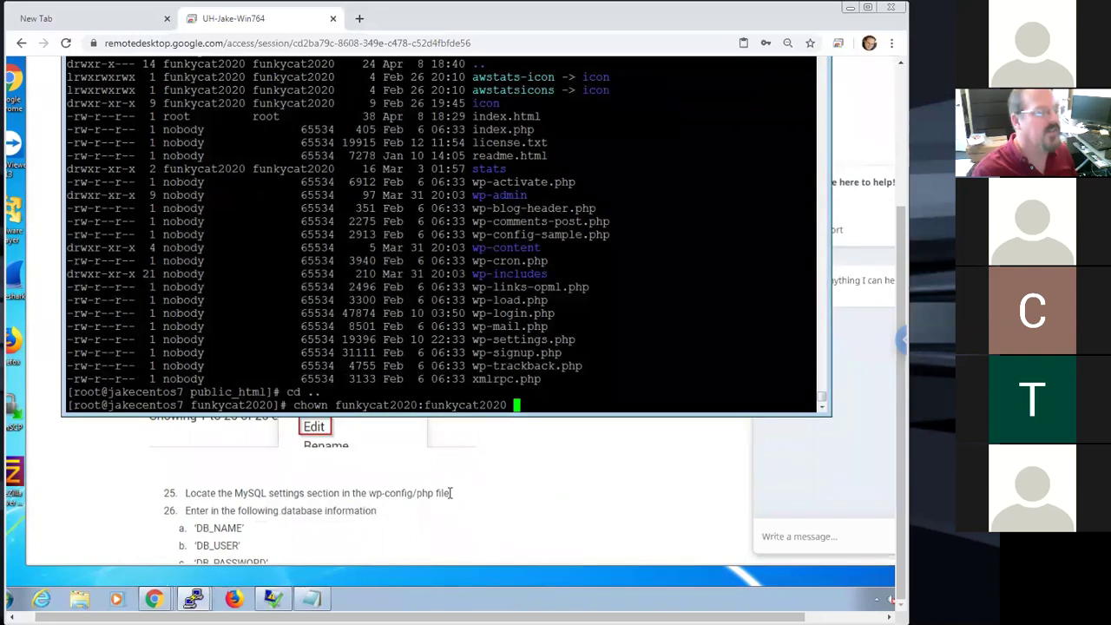
key(Left)
key(Left)
key(Left)
key(Left)
key(Left)
key(Left)
key(Left)
key(Left)
key(Left)
key(Left)
key(Left)
key(Left)
key(Left)
key(Left)
key(Left)
key(Left)
key(Left)
key(Left)
key(Left)
key(Left)
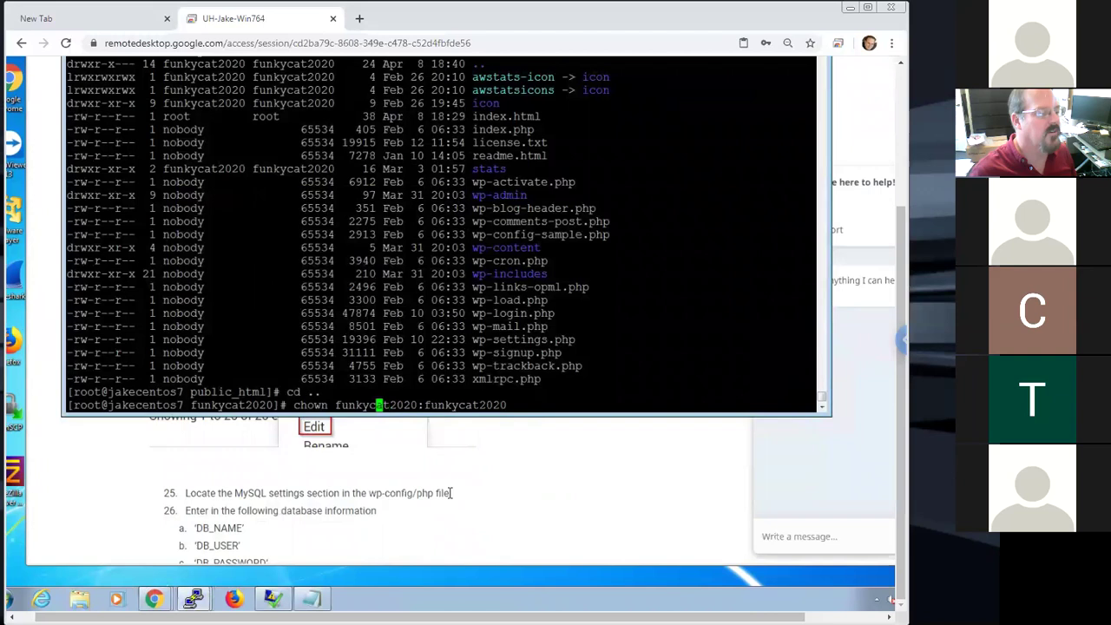
key(Left)
key(Left)
text(-R)
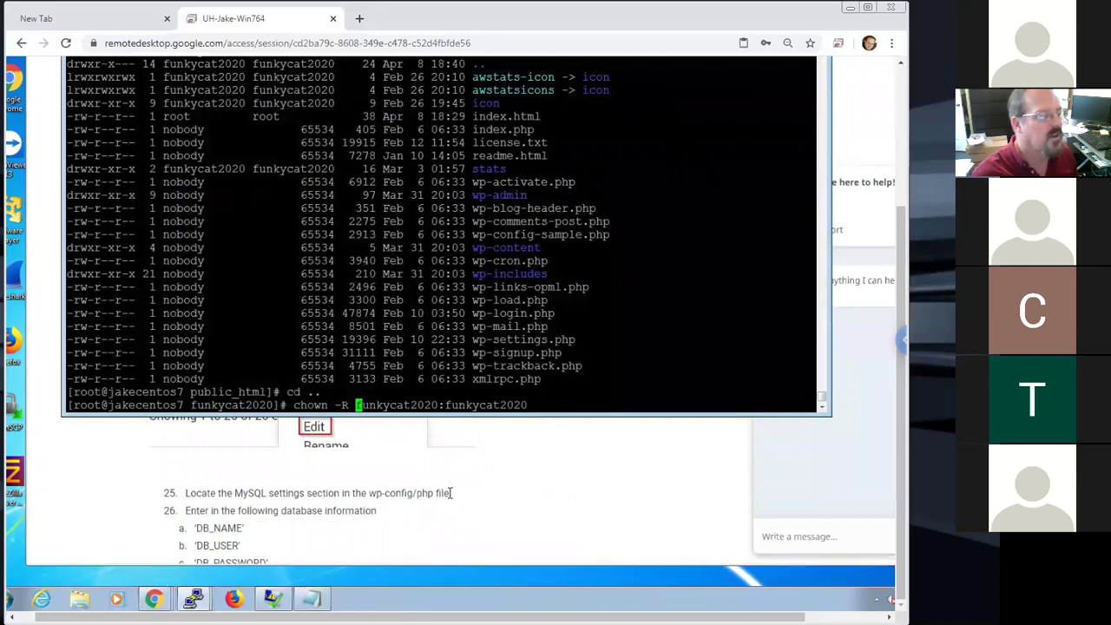
key(Right)
key(Right)
key(Right)
key(Right)
key(Right)
key(Right)
key(Right)
key(Right)
key(Right)
key(Right)
key(Right)
key(Right)
key(Right)
key(Right)
key(Right)
key(Right)
key(Right)
key(Right)
key(Right)
key(Right)
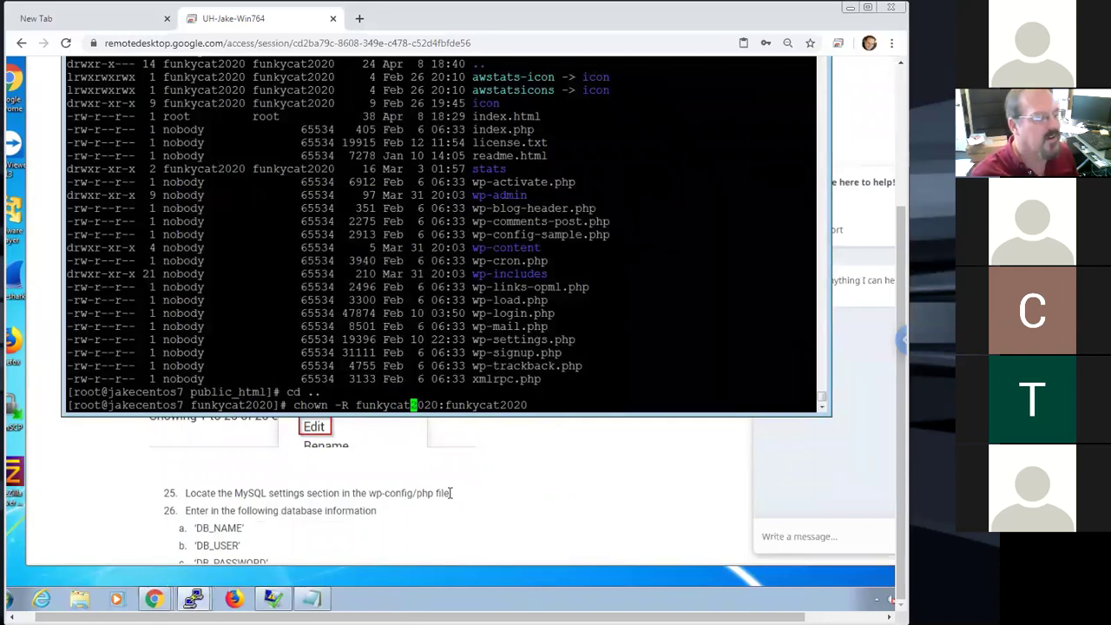
text(pu)
key(Tab)
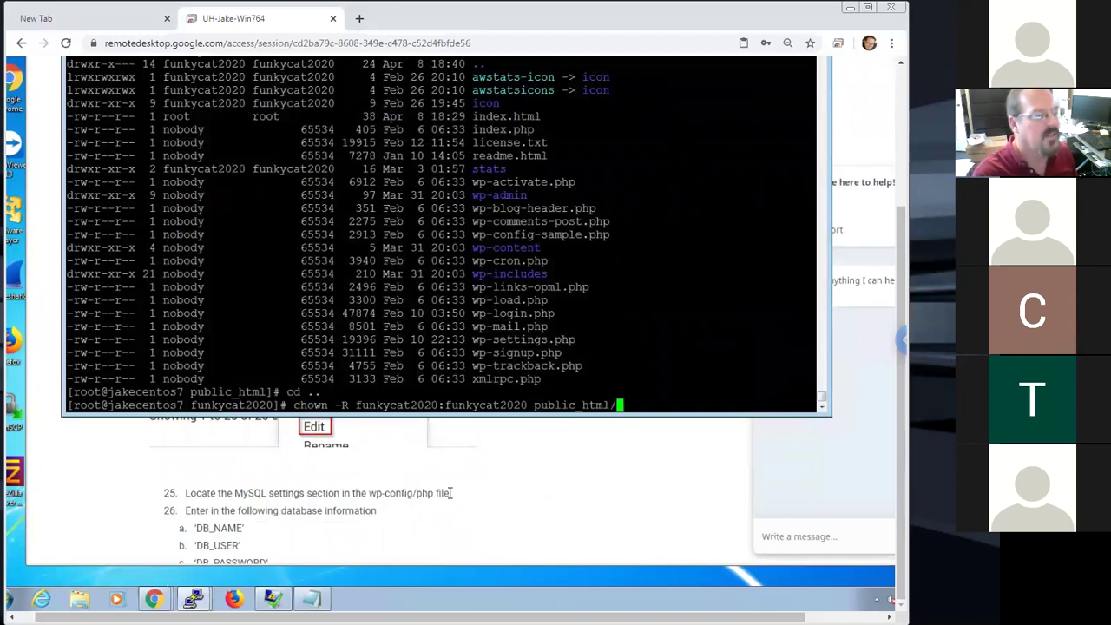
key(Return)
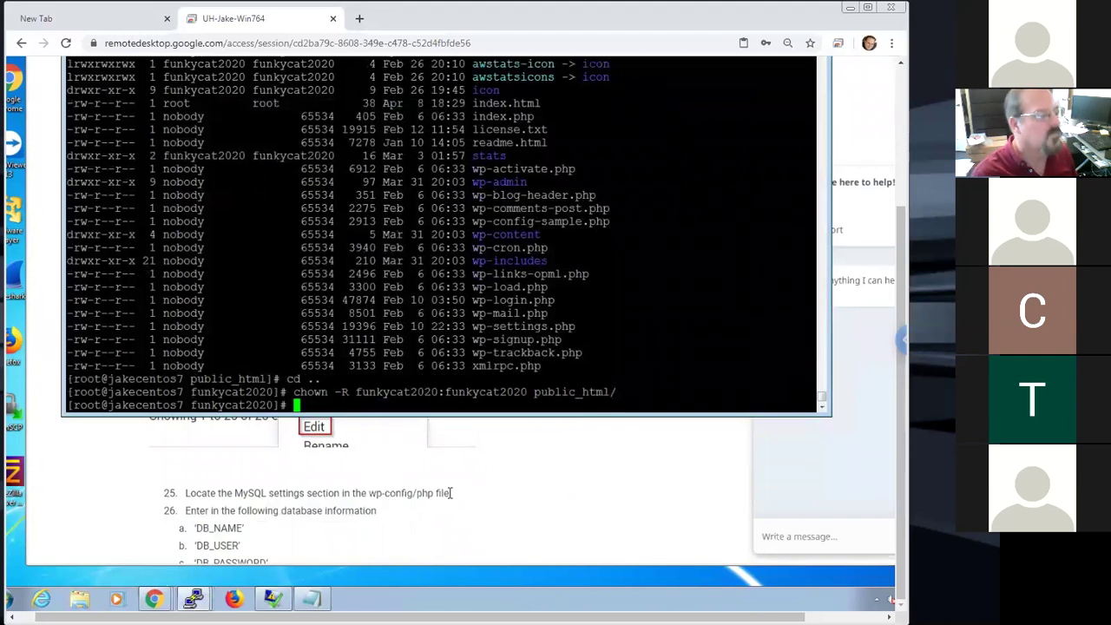
Enter public_html and list its files with ls -la to confirm the new owner
text(cd )
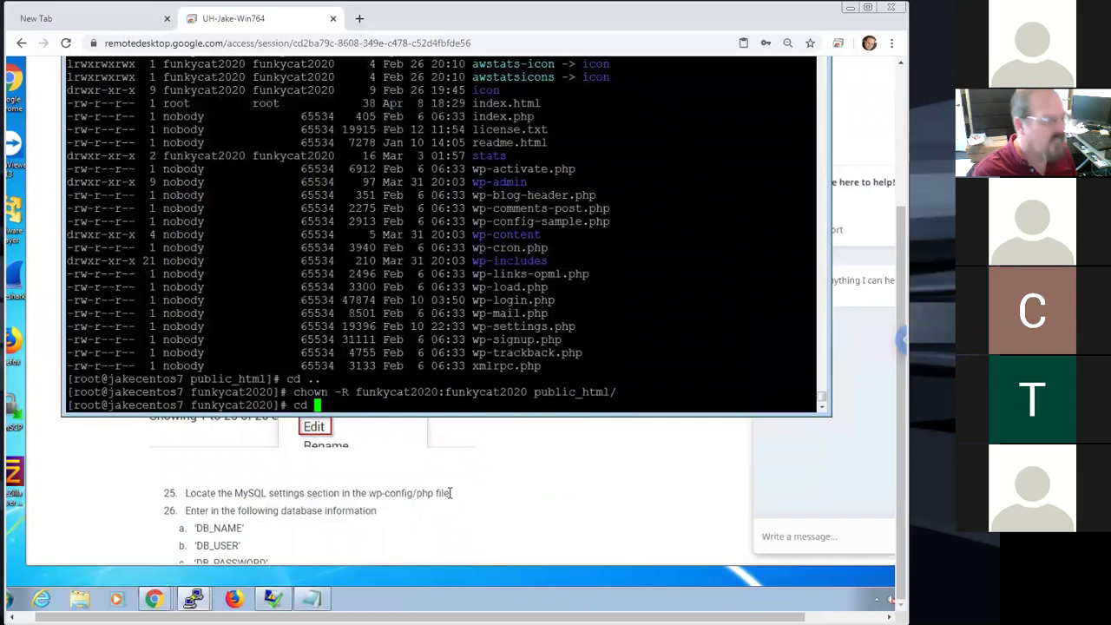
text(p)
key(Tab)
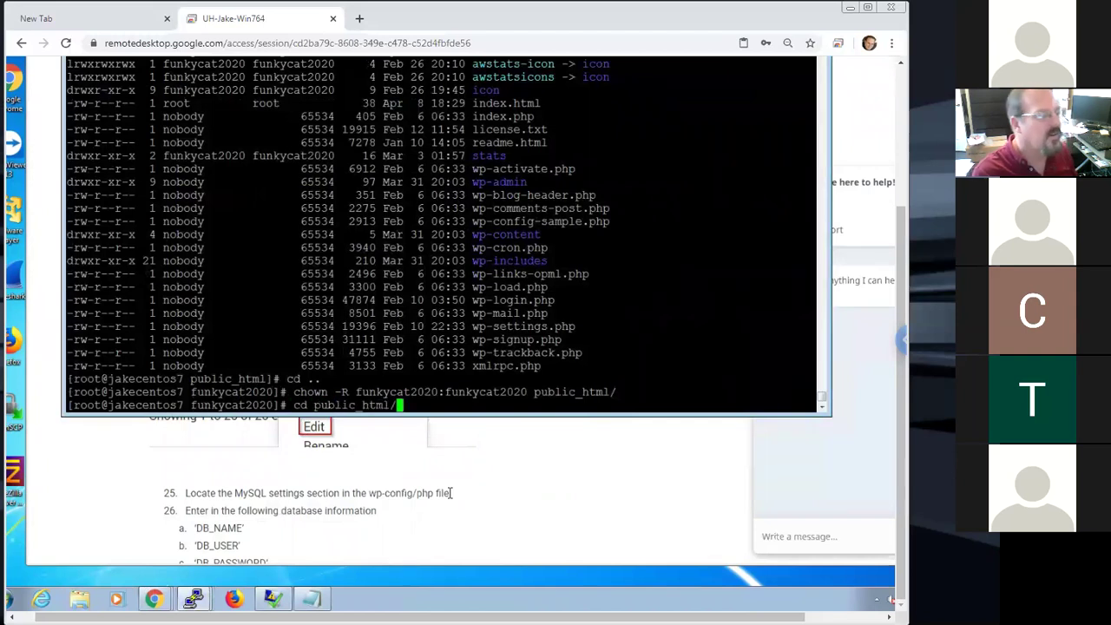
key(Return)
text(l s-la)
key(Return)
text(ls -la)
key(Return)
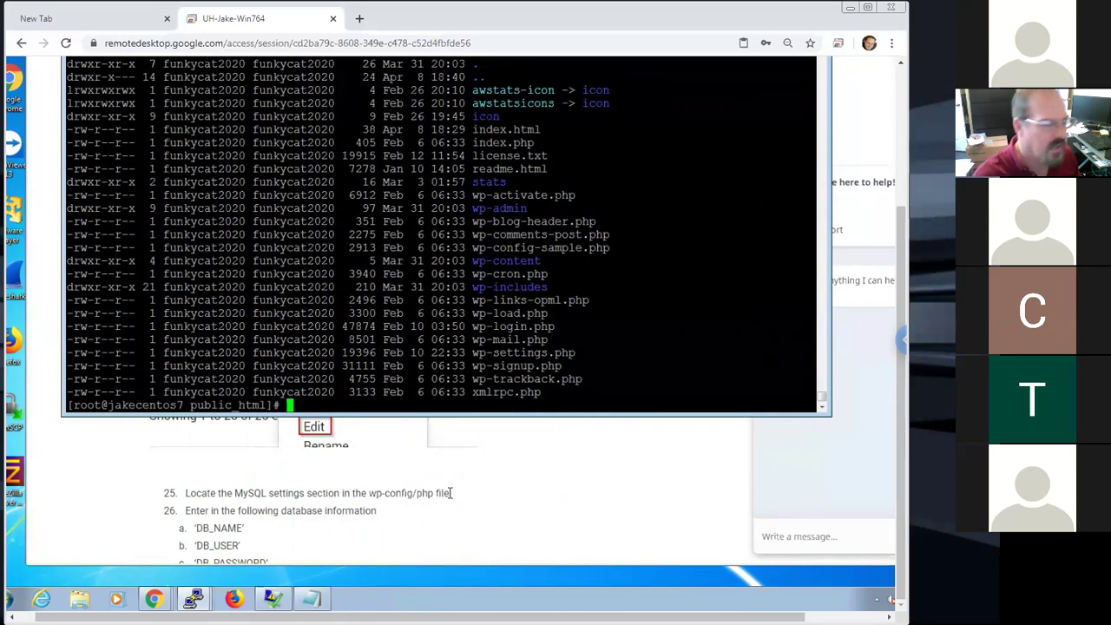
Switch to the site user with su -, check the directory with pwd, and cd into public_html
text(su - )
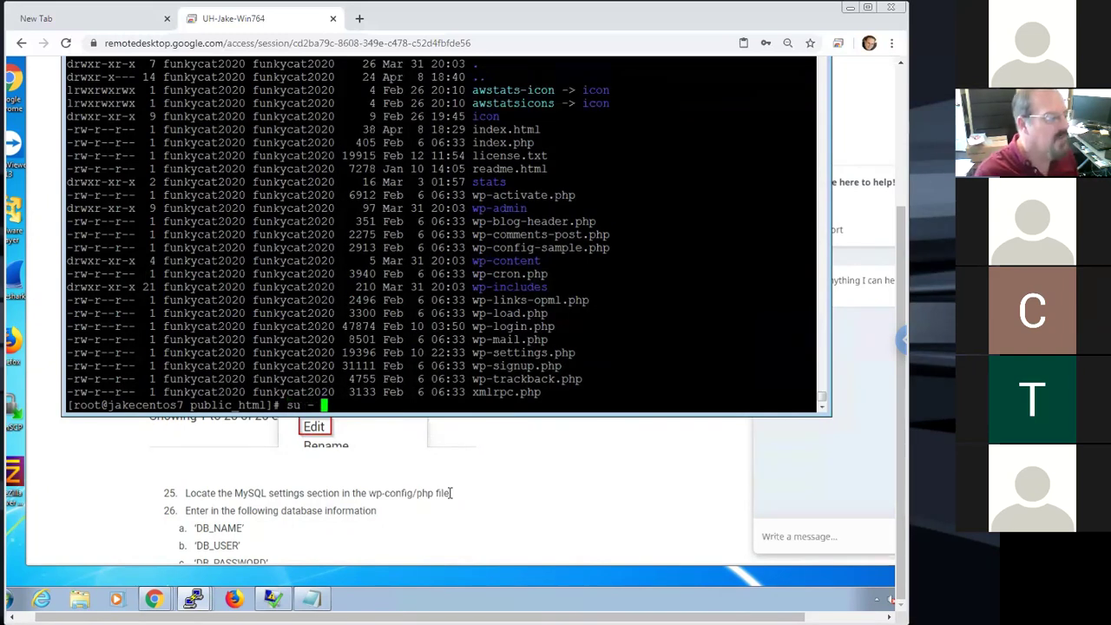
text(funkycat2020)
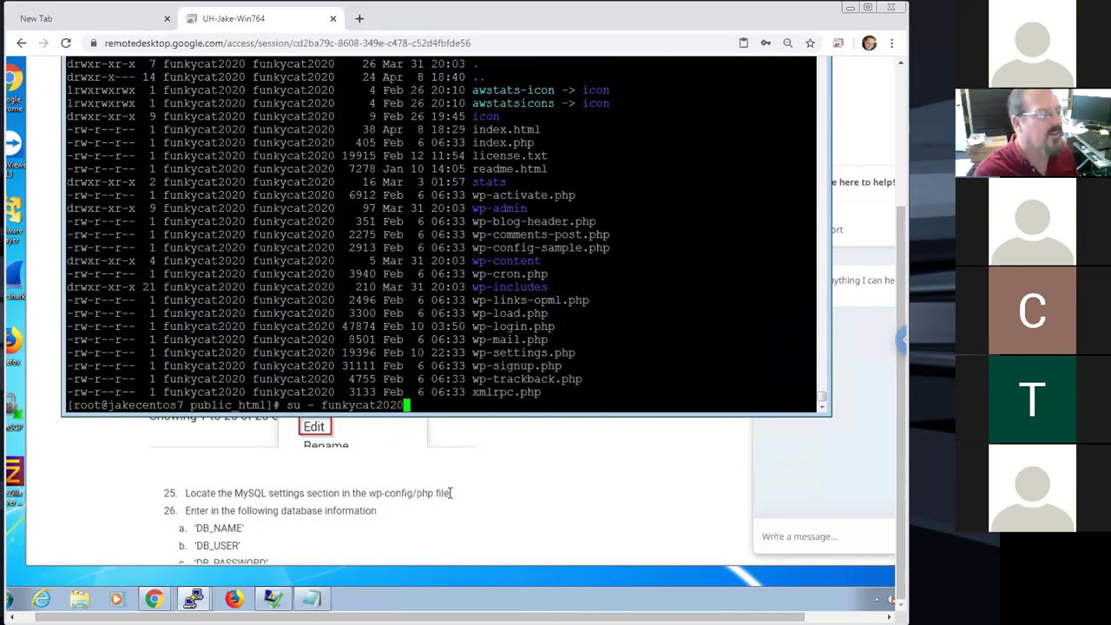
key(Return)
text(pwd)
key(Return)
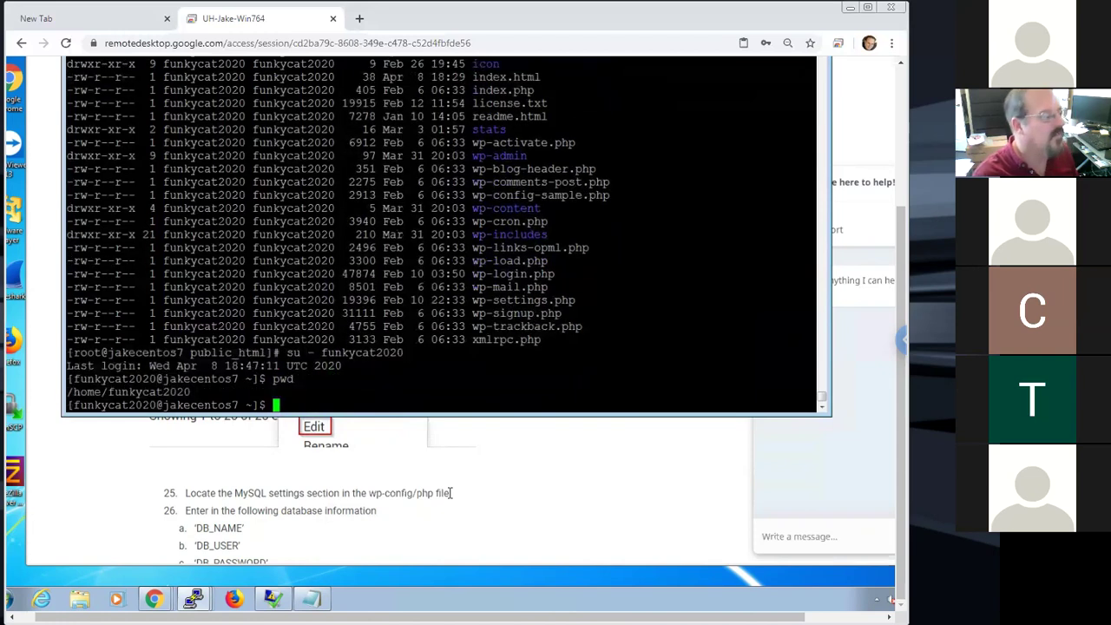
text(cd pp)
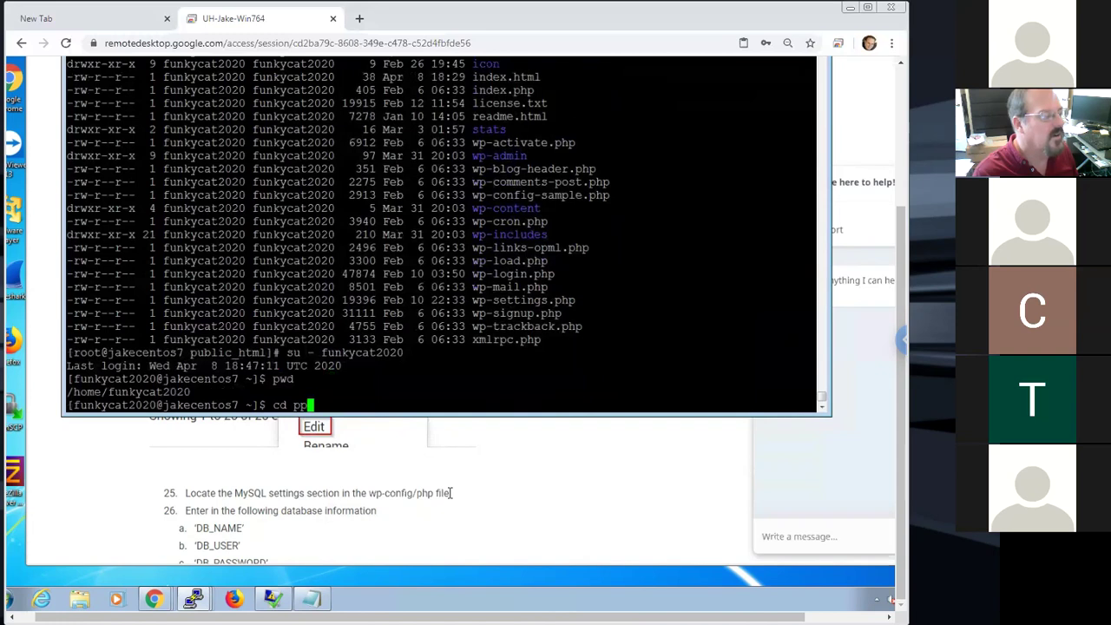
key(Tab)
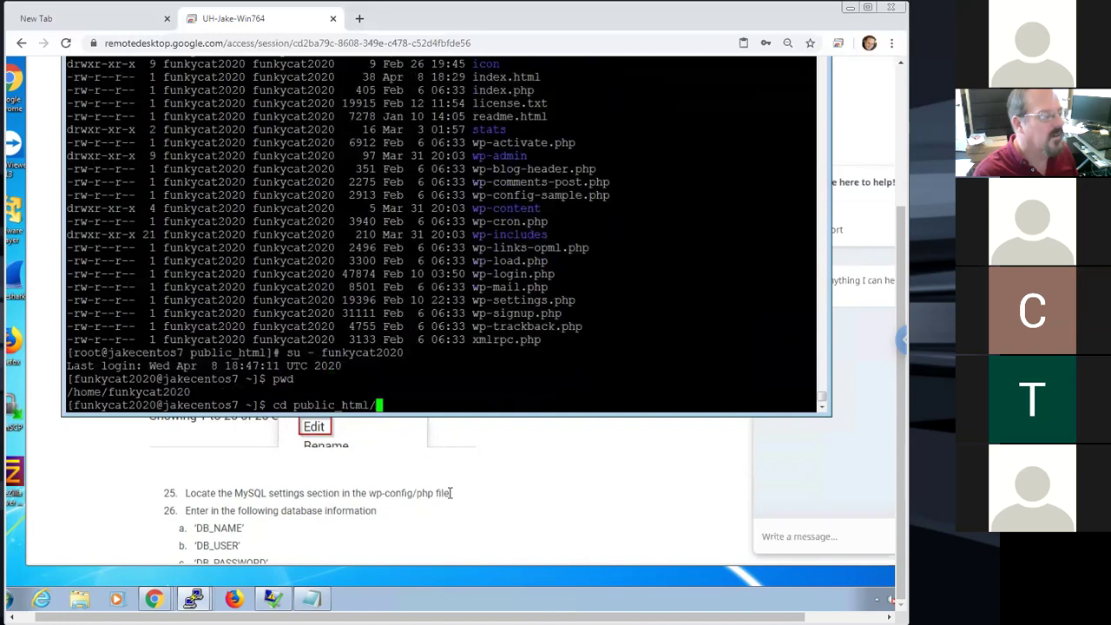
key(Return)
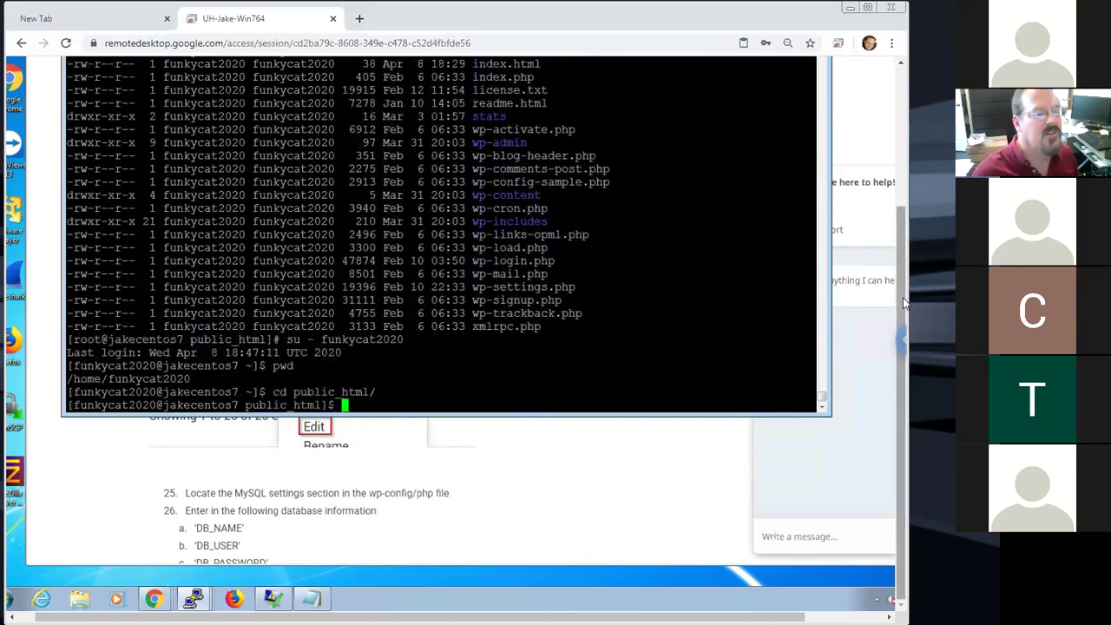
scroll(896, 241, up, 2)
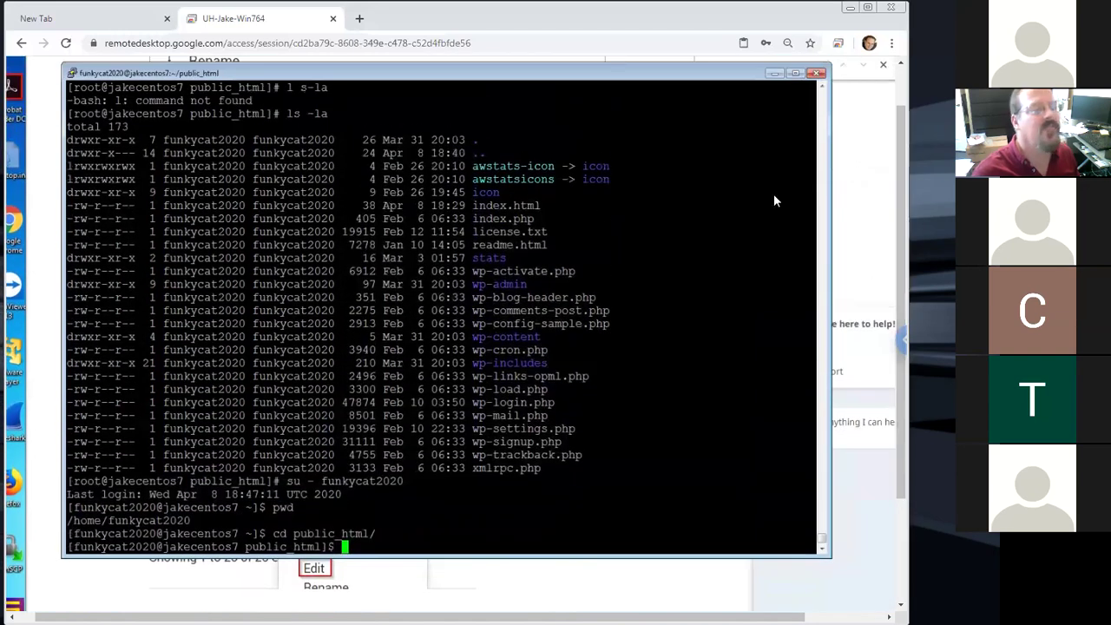
Scroll the guide back to steps 23–24 and select 'wp-config-sample.php' in step 23
drag(902, 169, 898, 132)
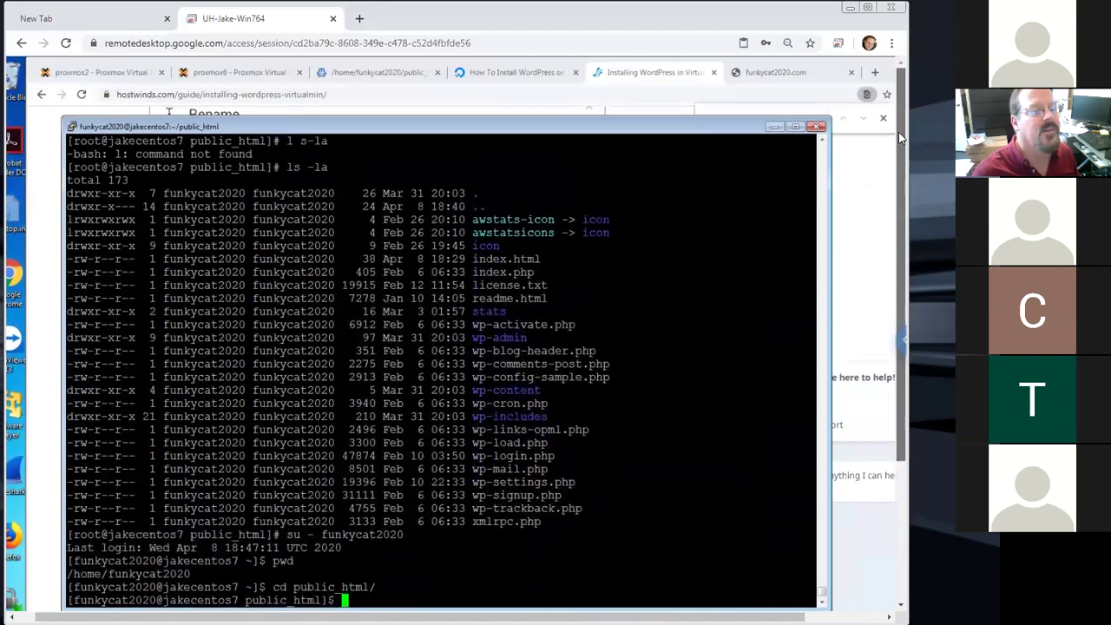
click(398, 60)
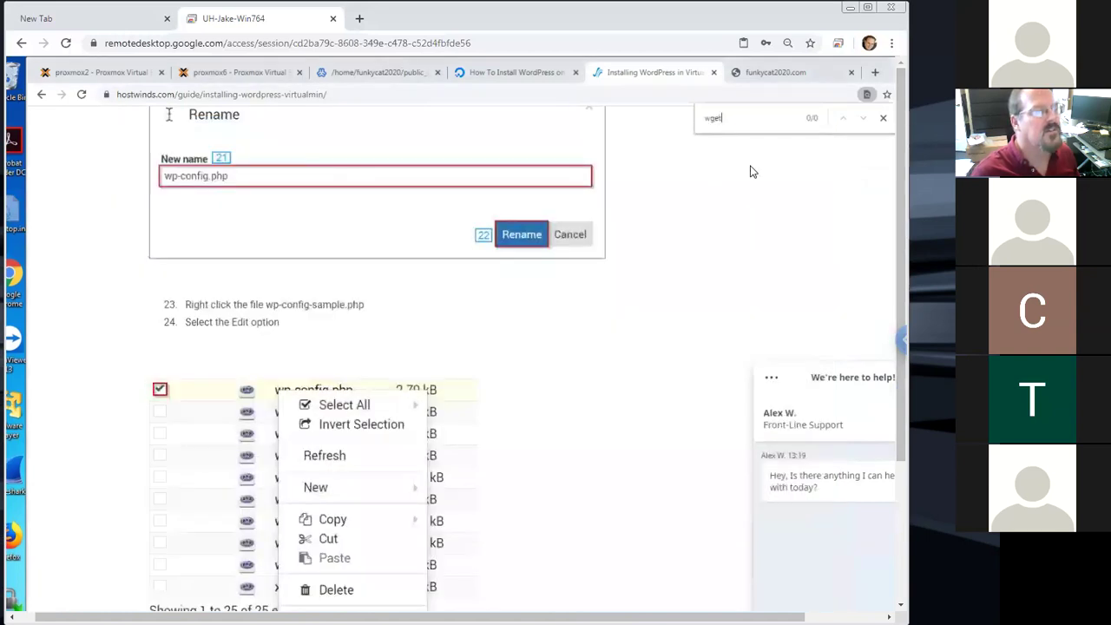
drag(906, 291, 879, 422)
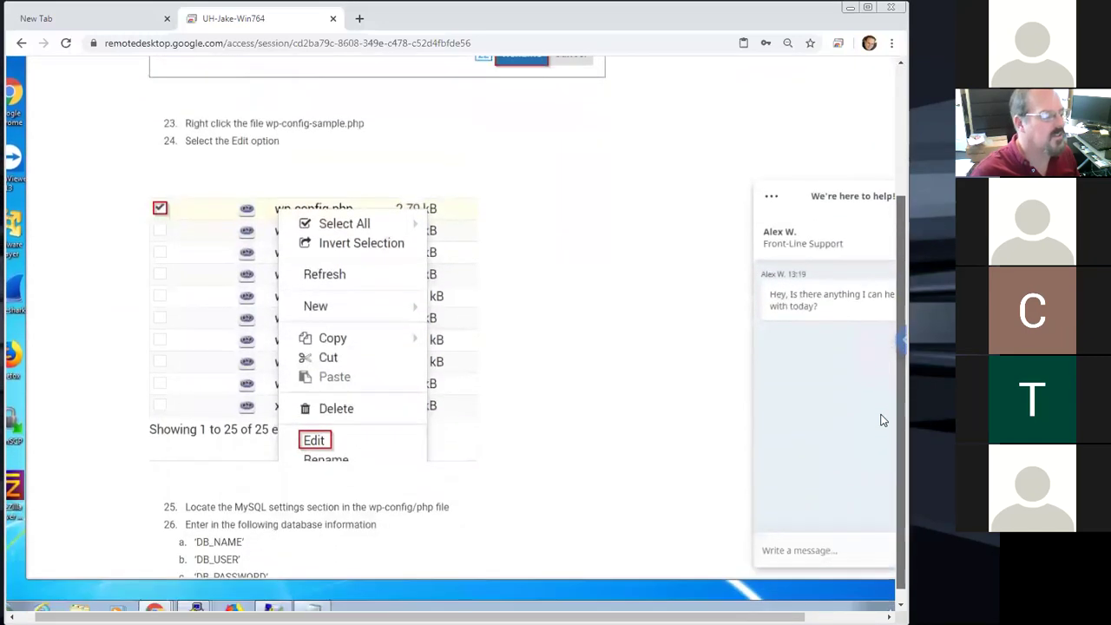
scroll(466, 551, down, 1)
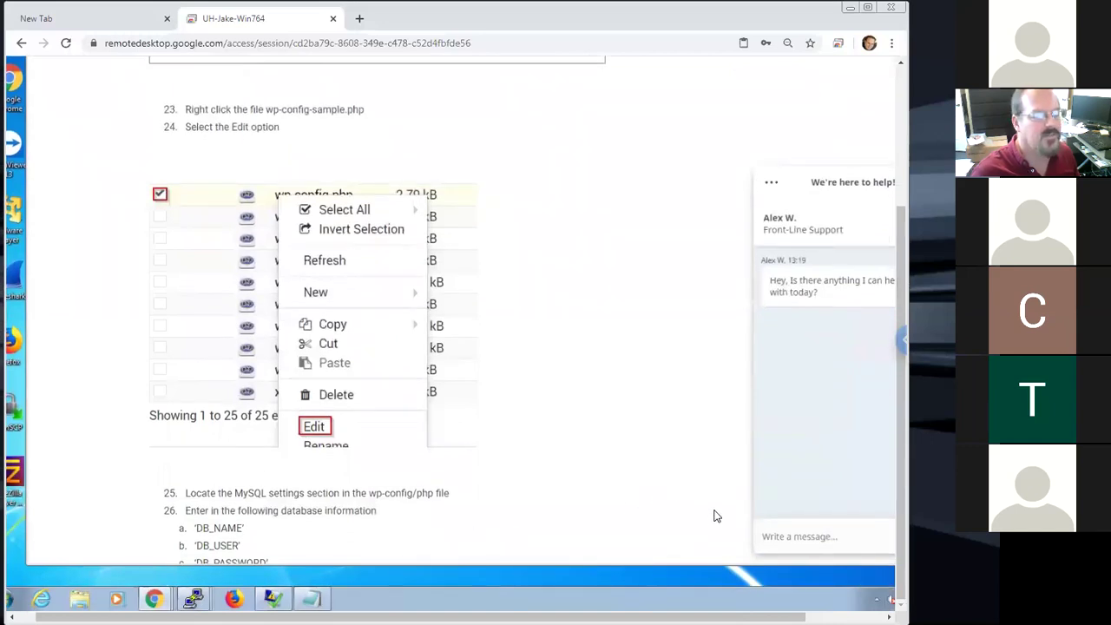
scroll(694, 511, down, 3)
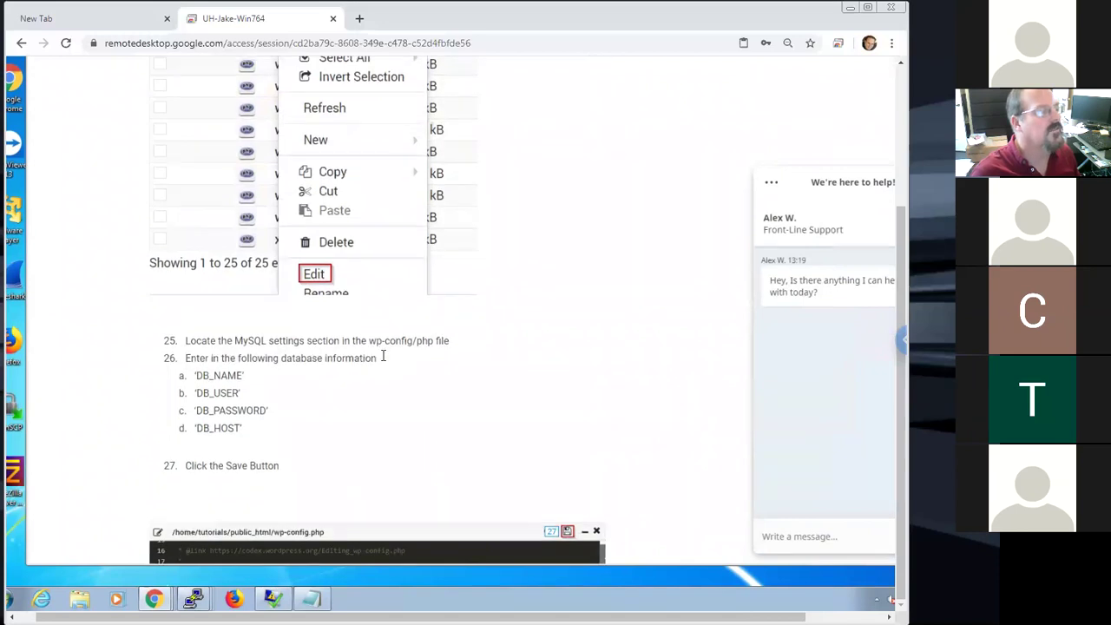
scroll(382, 354, up, 5)
scroll(366, 323, up, 2)
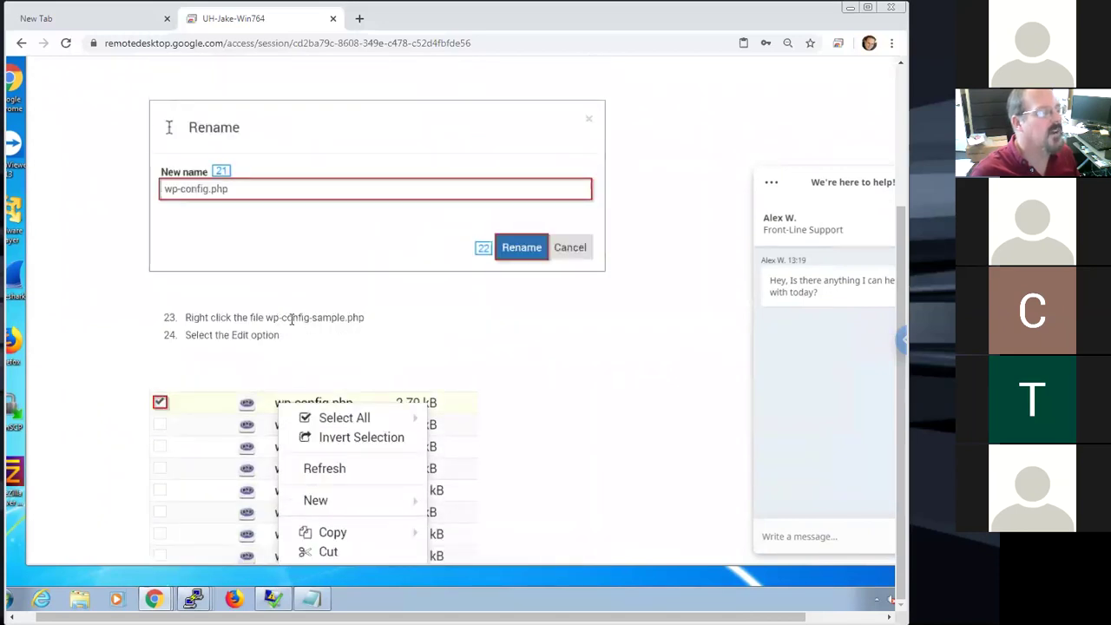
drag(364, 317, 265, 319)
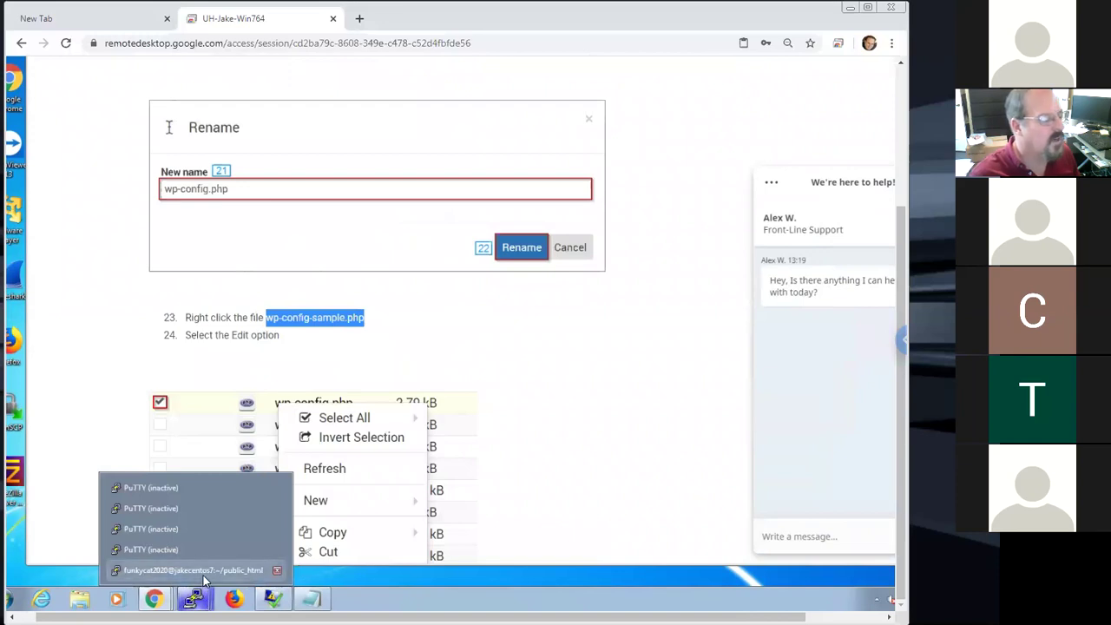
List the wp-config files, then copy wp-config-sample.php to wp-config.php
click(205, 573)
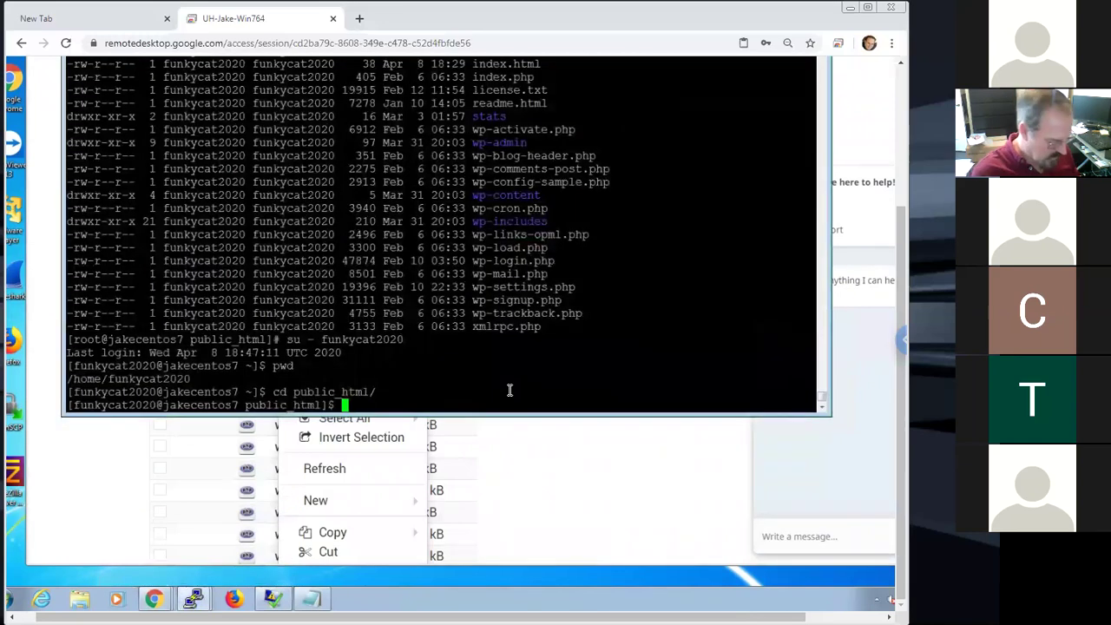
text(ls -la wp-conf*)
key(Return)
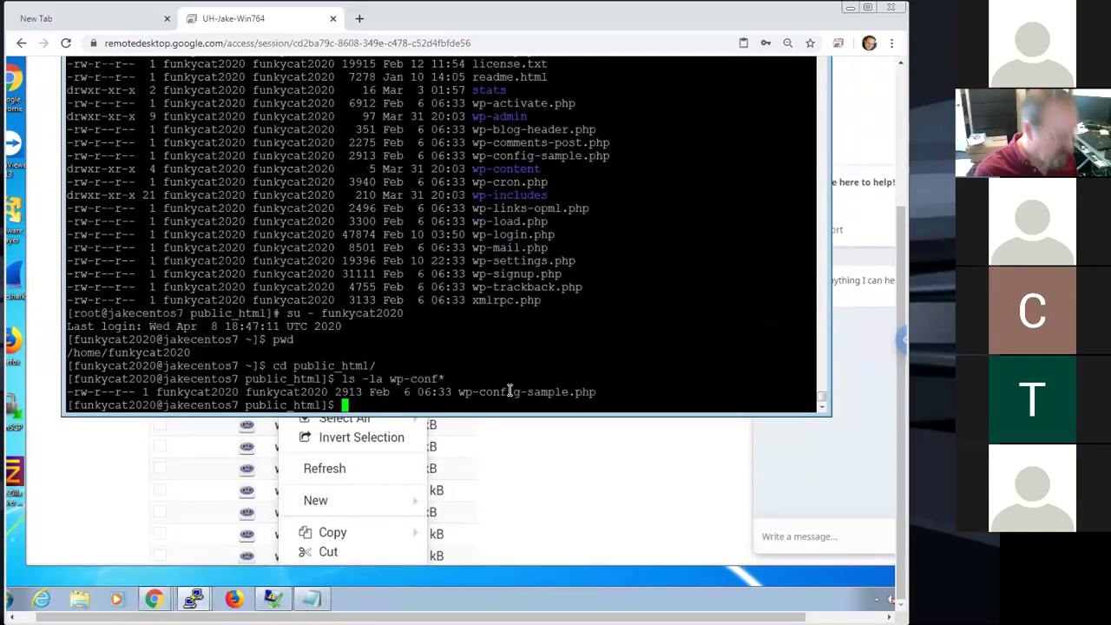
text(cp wp-)
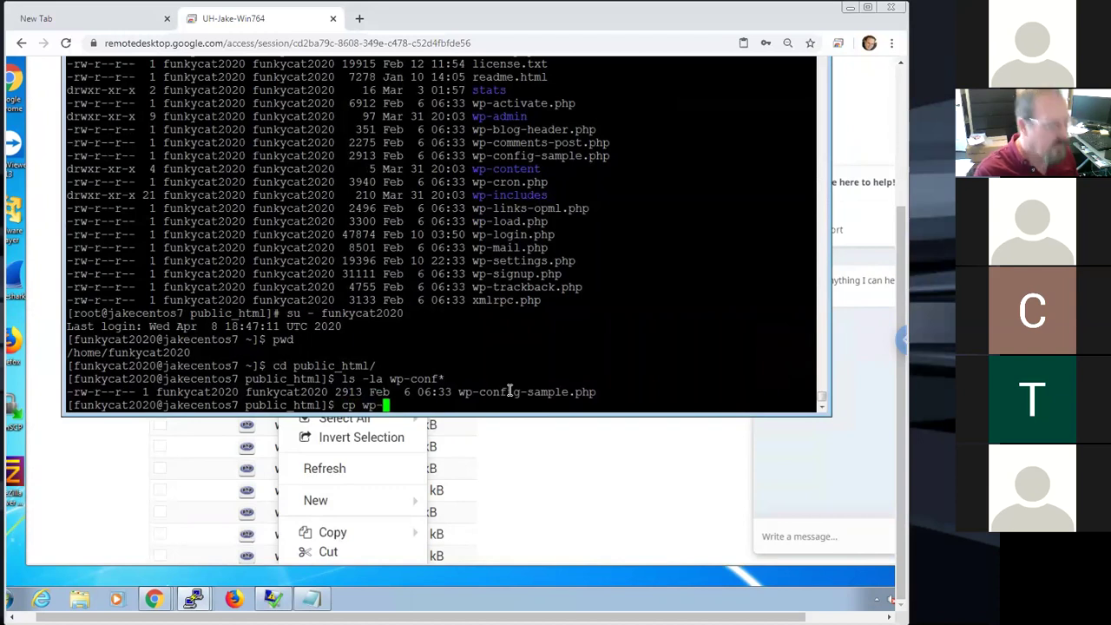
text(config)
key(Tab)
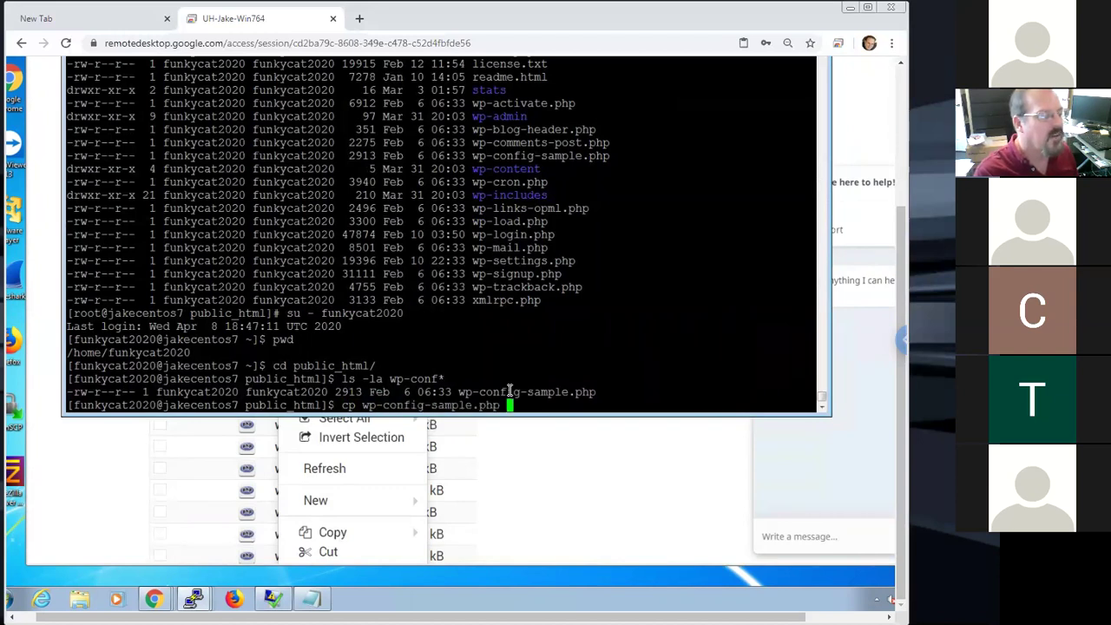
text(wp)
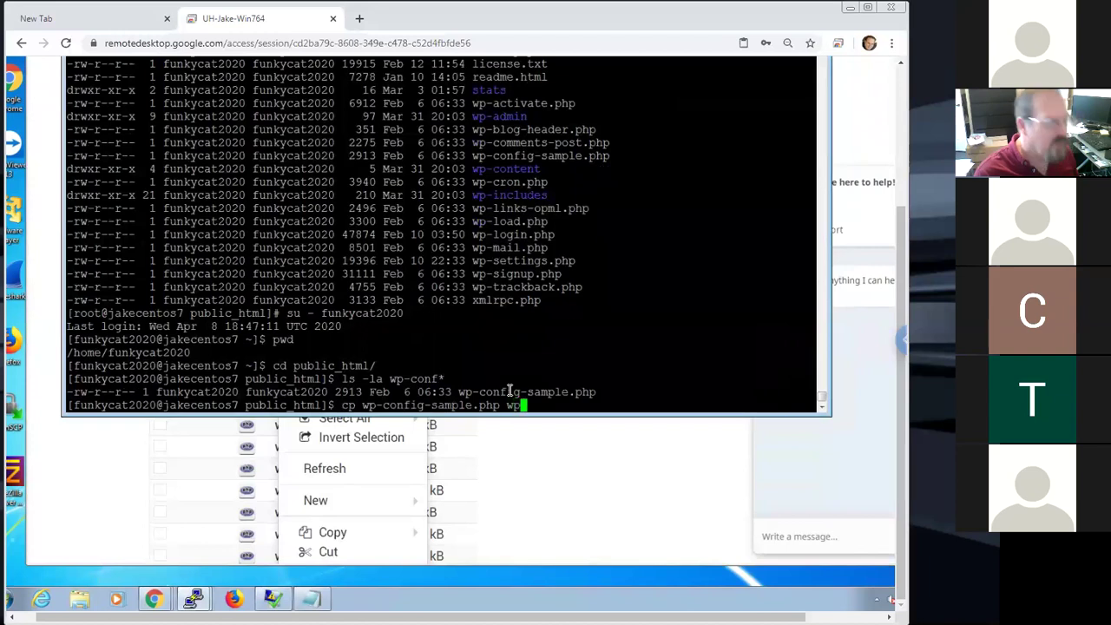
text(-config)
key(Tab)
key(BackSpace)
key(BackSpace)
key(BackSpace)
key(BackSpace)
key(BackSpace)
key(BackSpace)
key(BackSpace)
key(BackSpace)
key(BackSpace)
key(BackSpace)
key(BackSpace)
key(BackSpace)
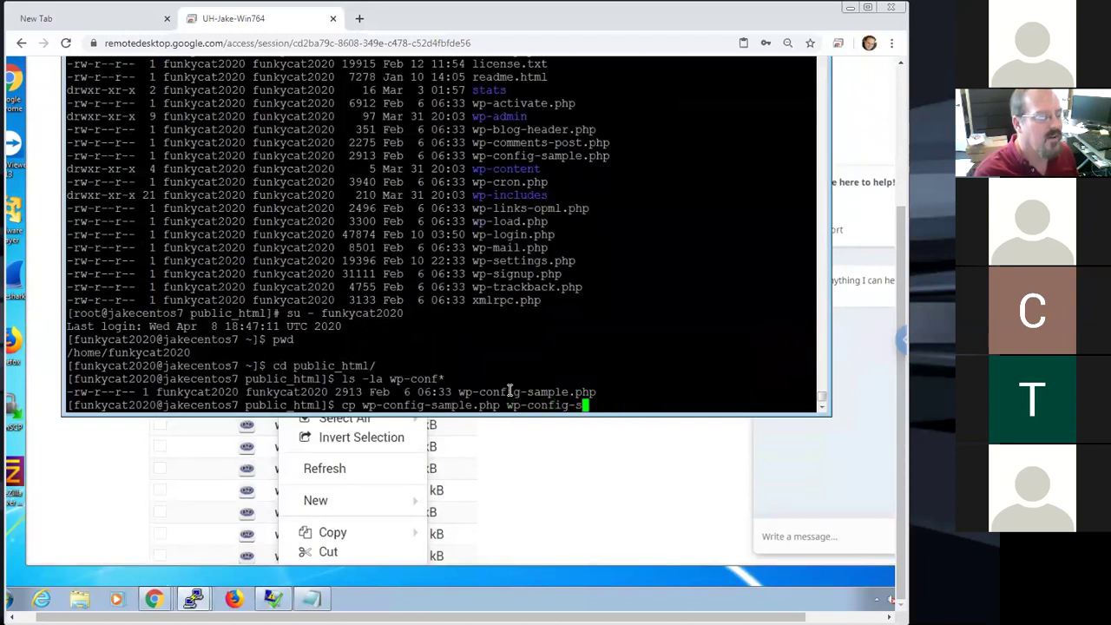
text(.php)
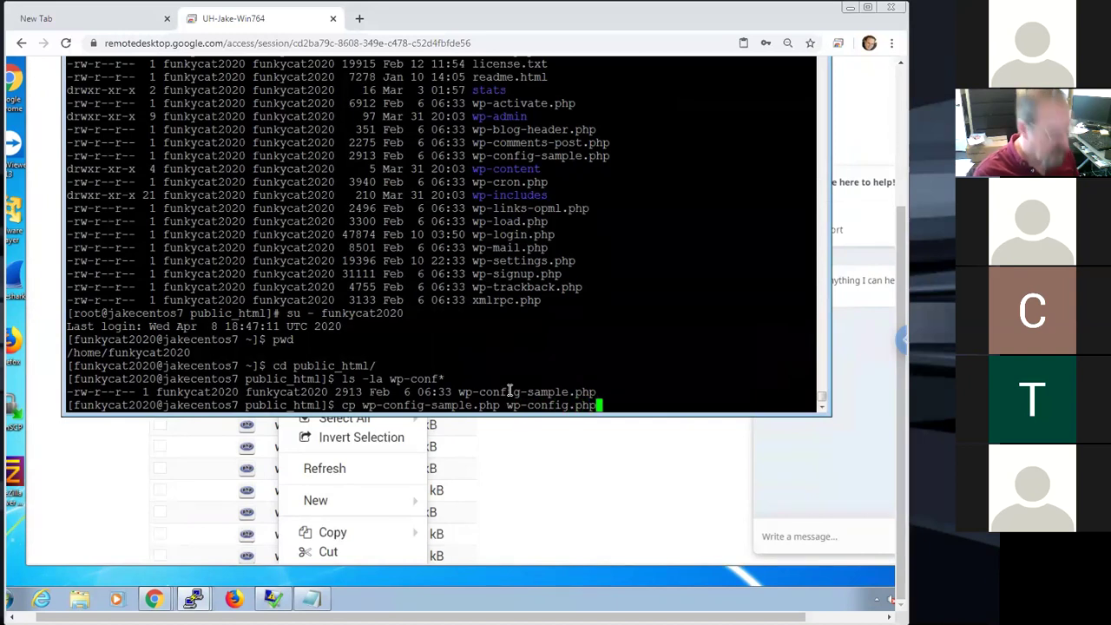
key(Return)
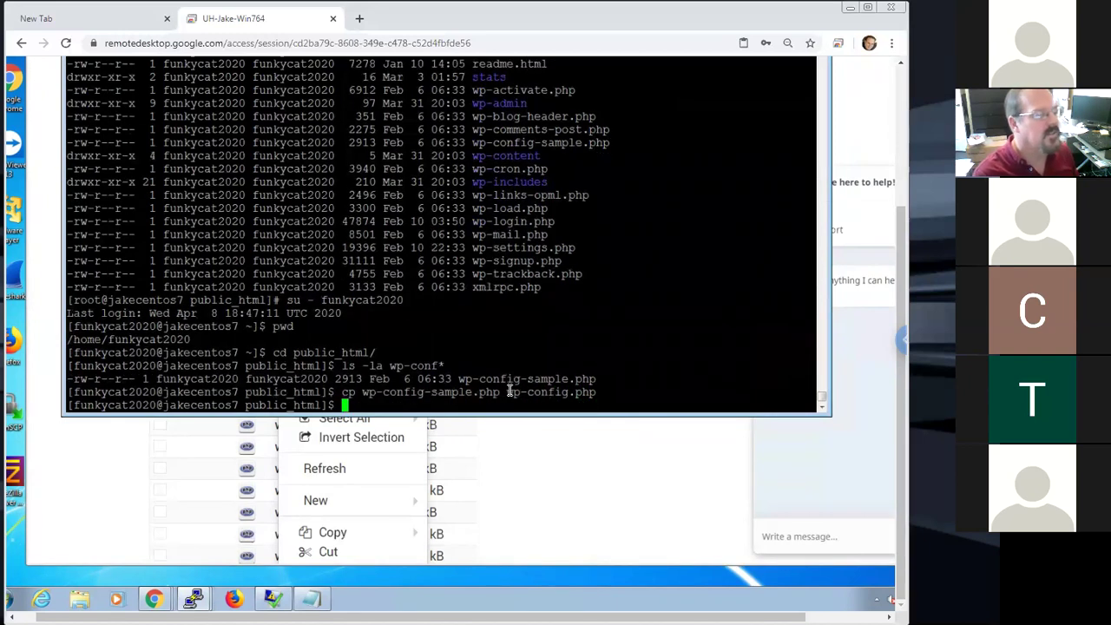
Open wp-config.php in the nano editor
text(nano)
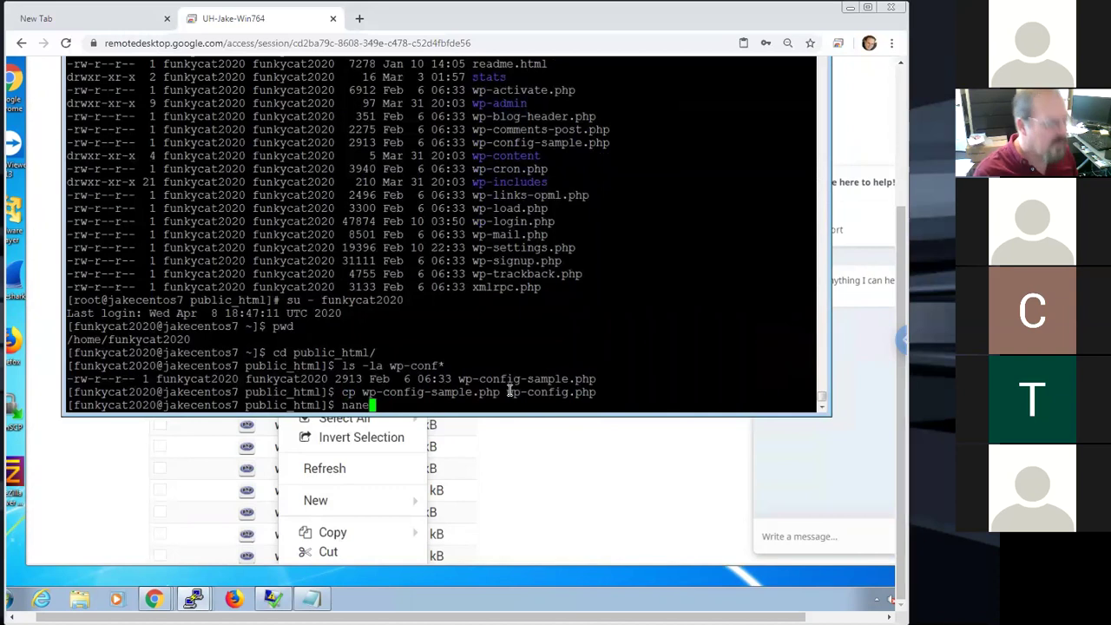
key(BackSpace)
key(BackSpace)
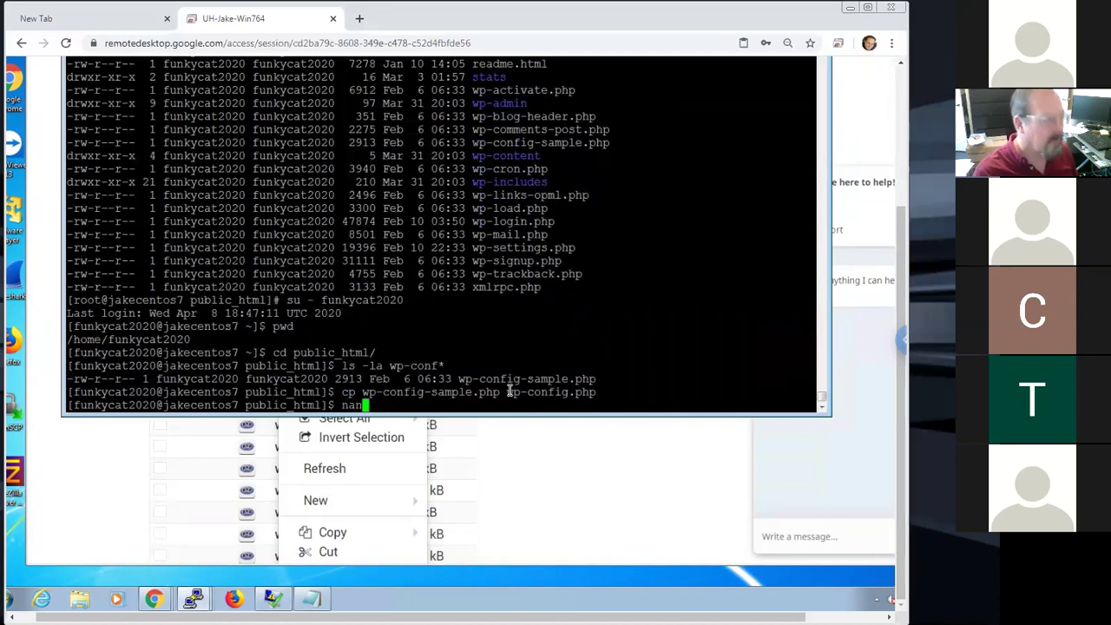
text(o wp)
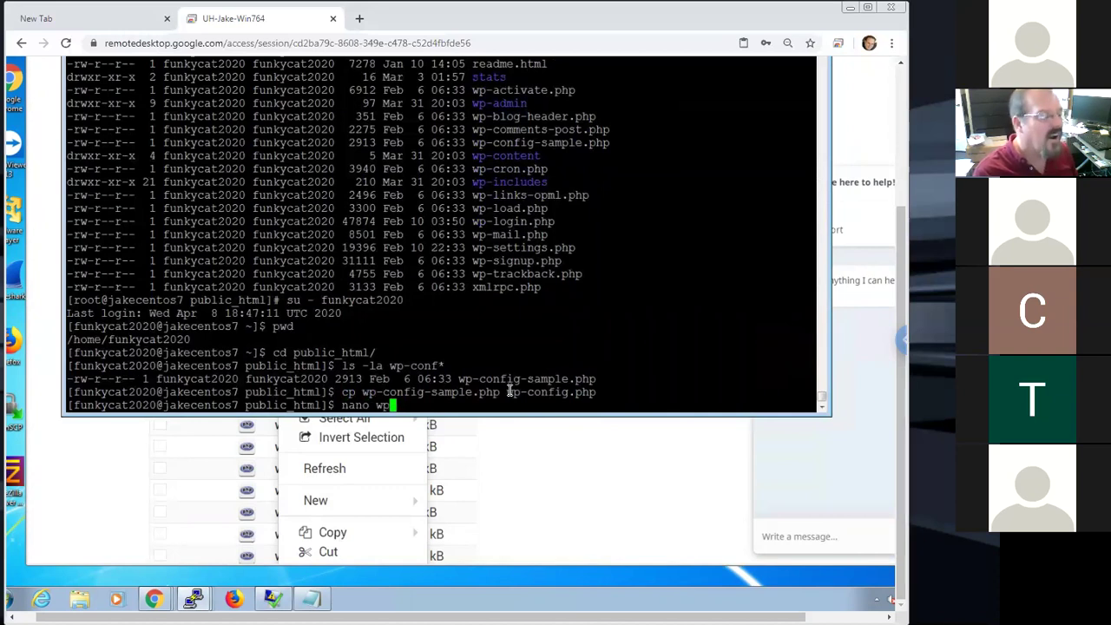
text(-confi)
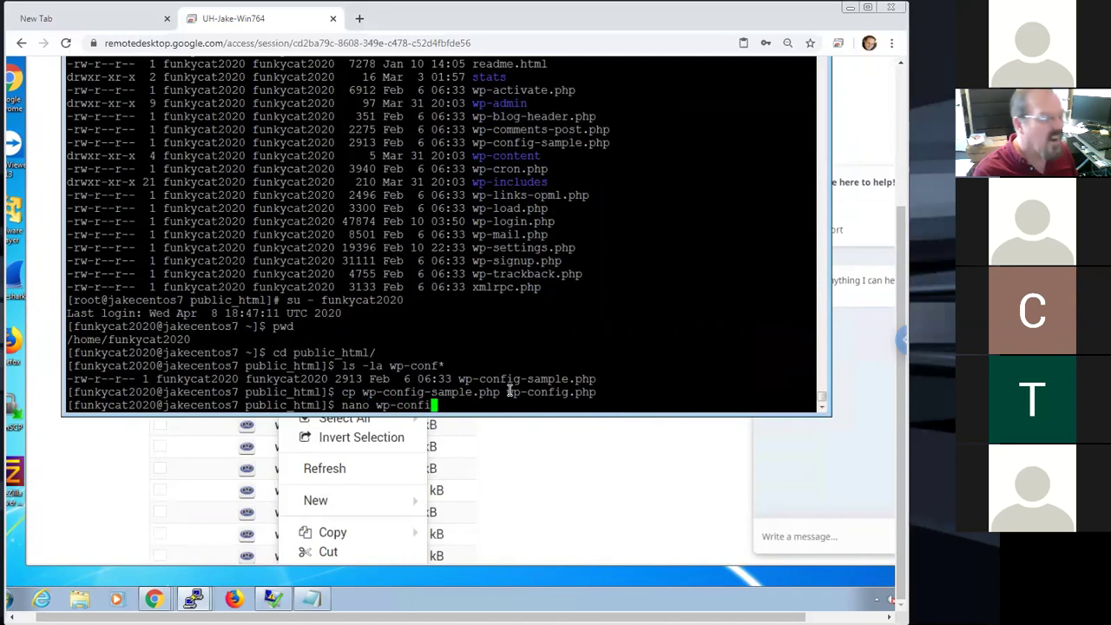
text(g.php)
key(Return)
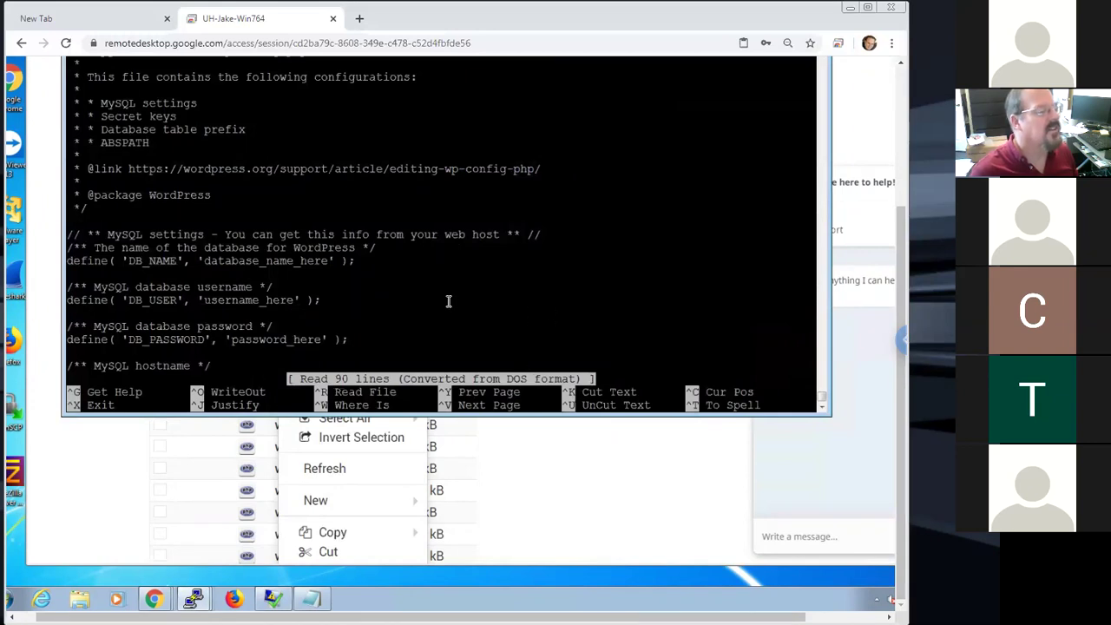
Replace the database_name_here placeholder in DB_NAME with the site's database name
key(Down)
key(Down)
key(Down)
key(Down)
key(Down)
key(Down)
key(Down)
key(Down)
key(Down)
key(Down)
key(Down)
key(Down)
key(Down)
key(Down)
key(Down)
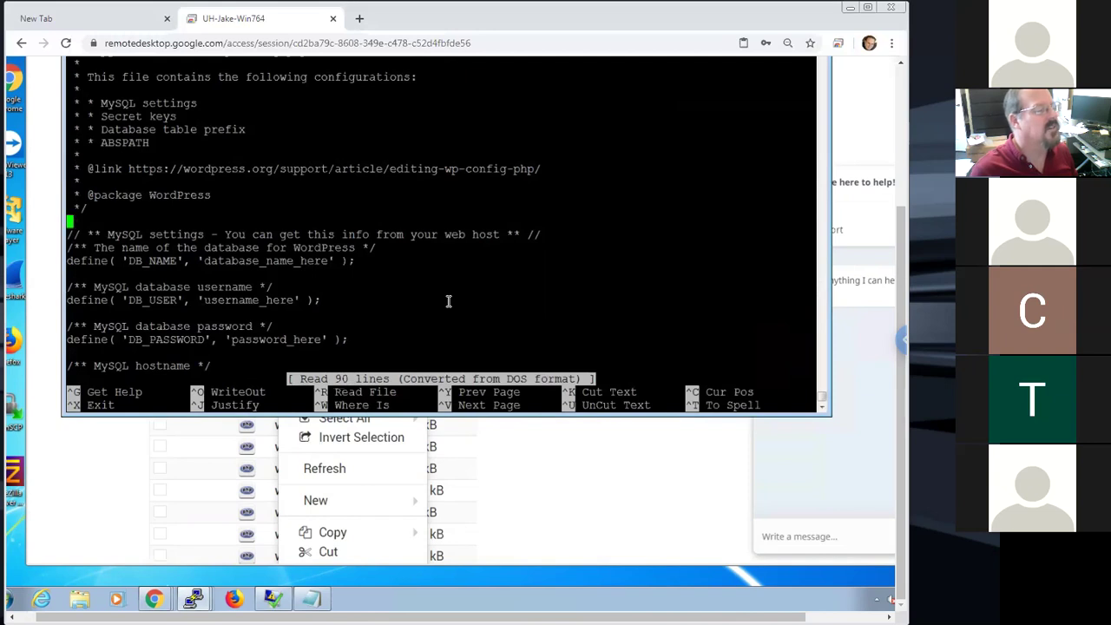
key(Left)
key(Left)
key(Left)
key(Left)
key(Left)
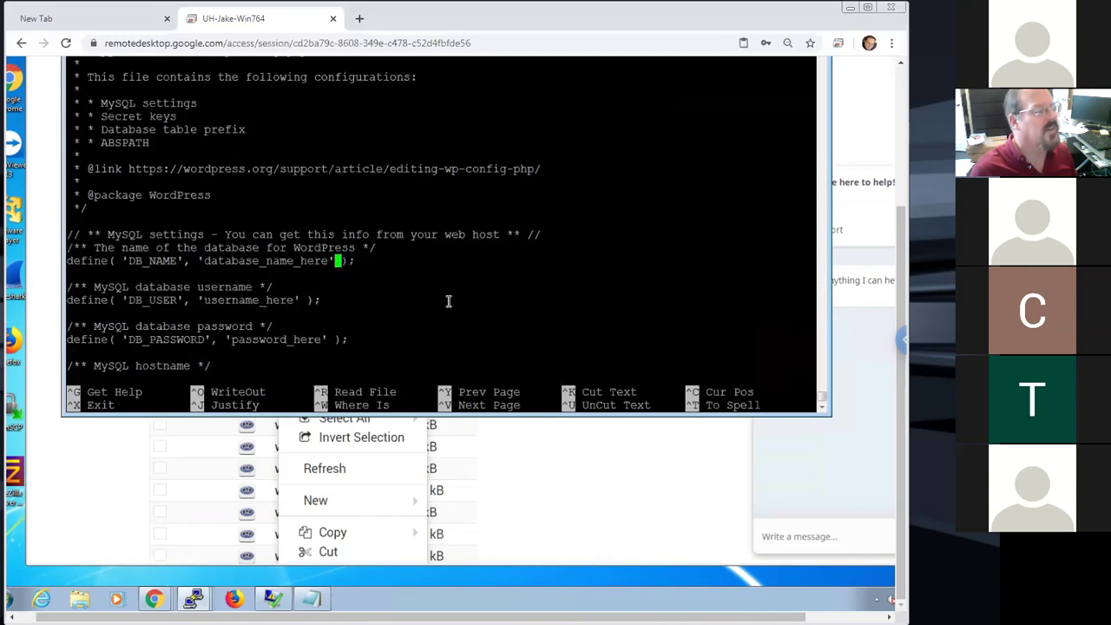
key(BackSpace)
key(BackSpace)
key(BackSpace)
key(BackSpace)
key(BackSpace)
key(BackSpace)
key(BackSpace)
key(BackSpace)
key(BackSpace)
key(BackSpace)
key(BackSpace)
key(BackSpace)
key(BackSpace)
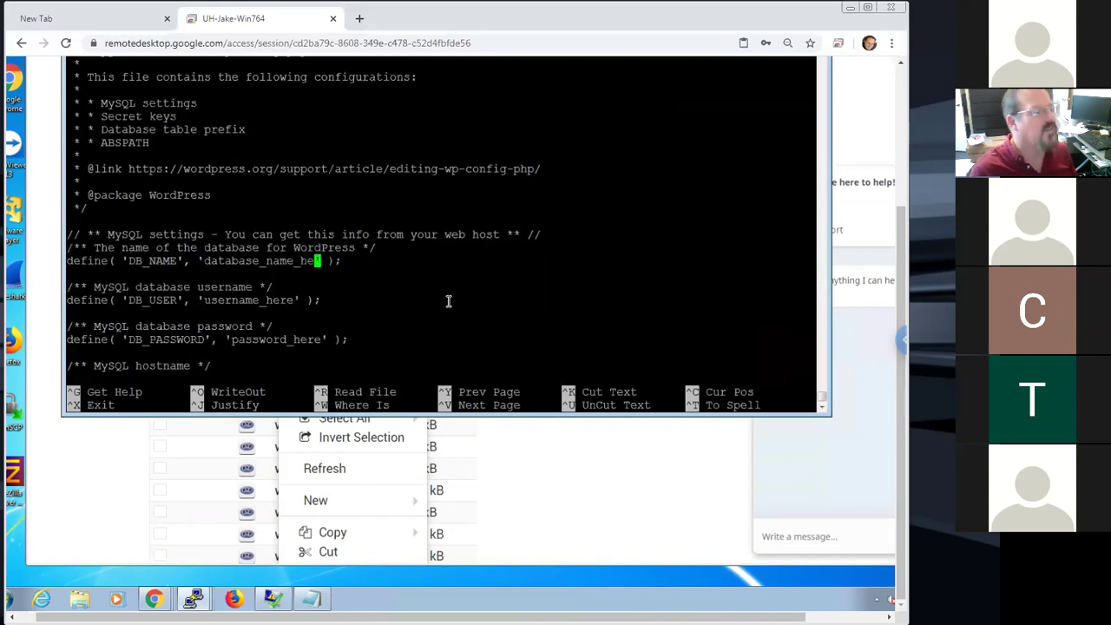
key(BackSpace)
key(BackSpace)
key(BackSpace)
key(BackSpace)
key(BackSpace)
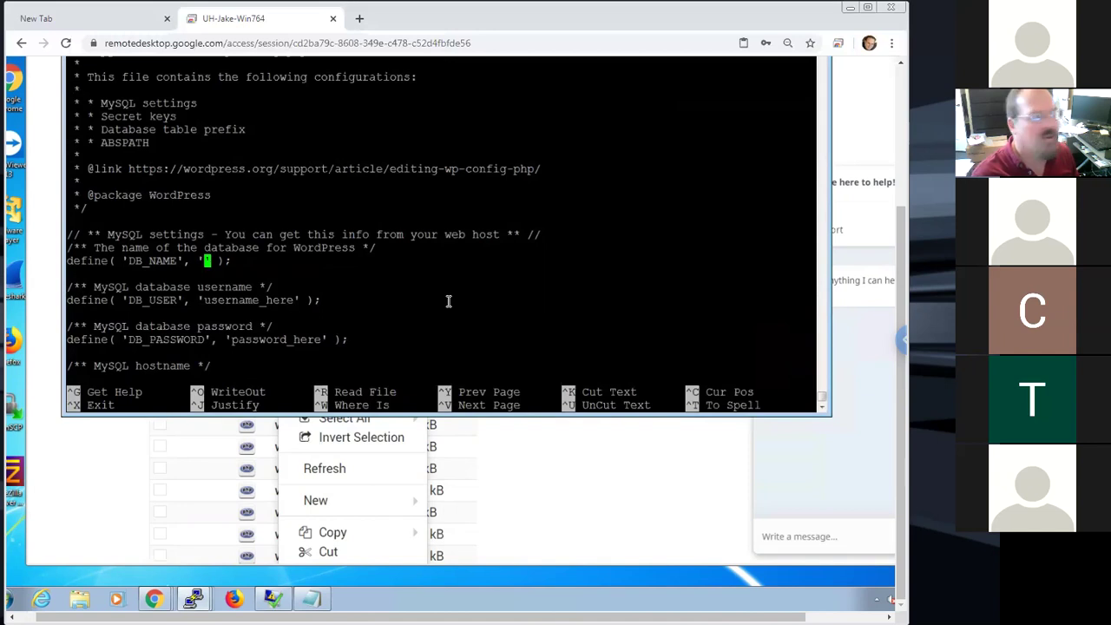
text(funky2)
text(at2020)
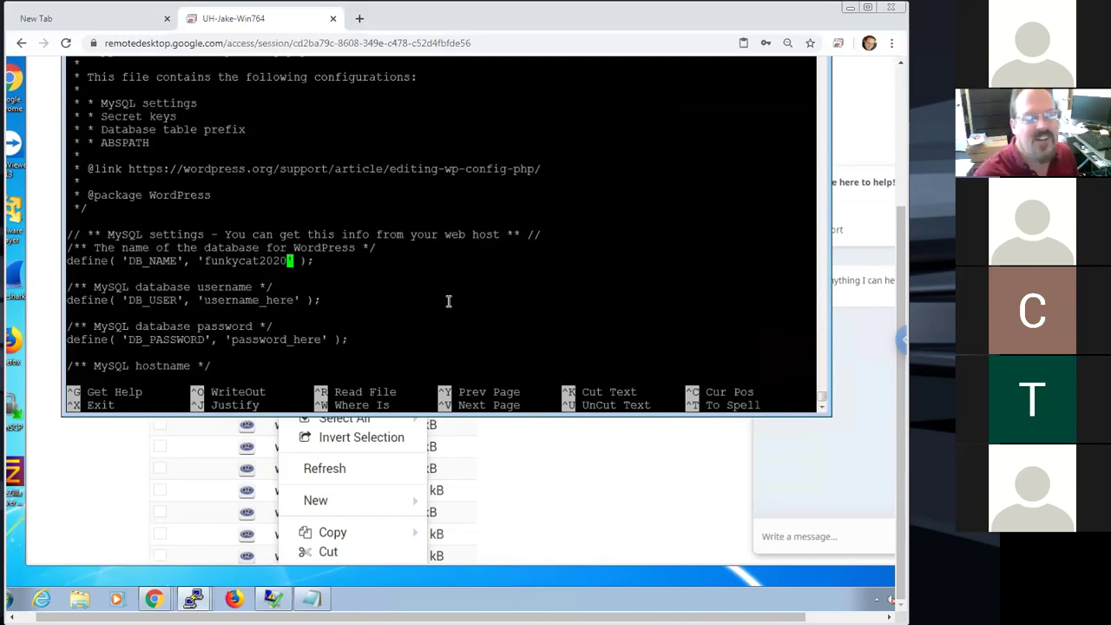
Clear the username_here placeholder from the DB_USER value
key(Down)
key(Down)
key(Down)
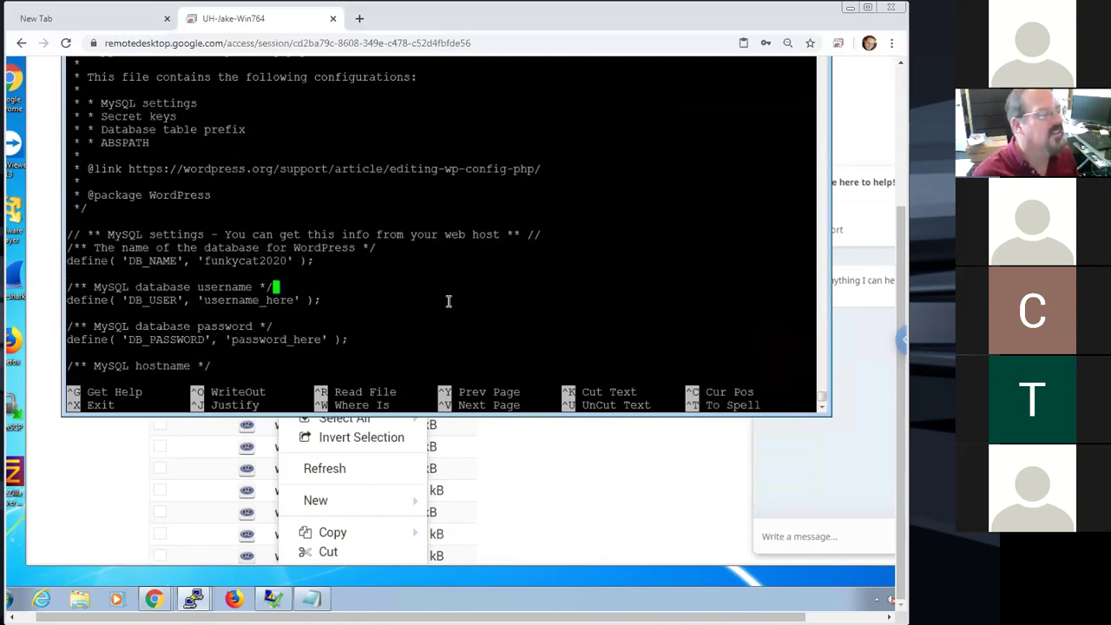
key(Right)
key(Right)
key(BackSpace)
key(BackSpace)
key(BackSpace)
key(BackSpace)
key(BackSpace)
key(BackSpace)
key(BackSpace)
key(BackSpace)
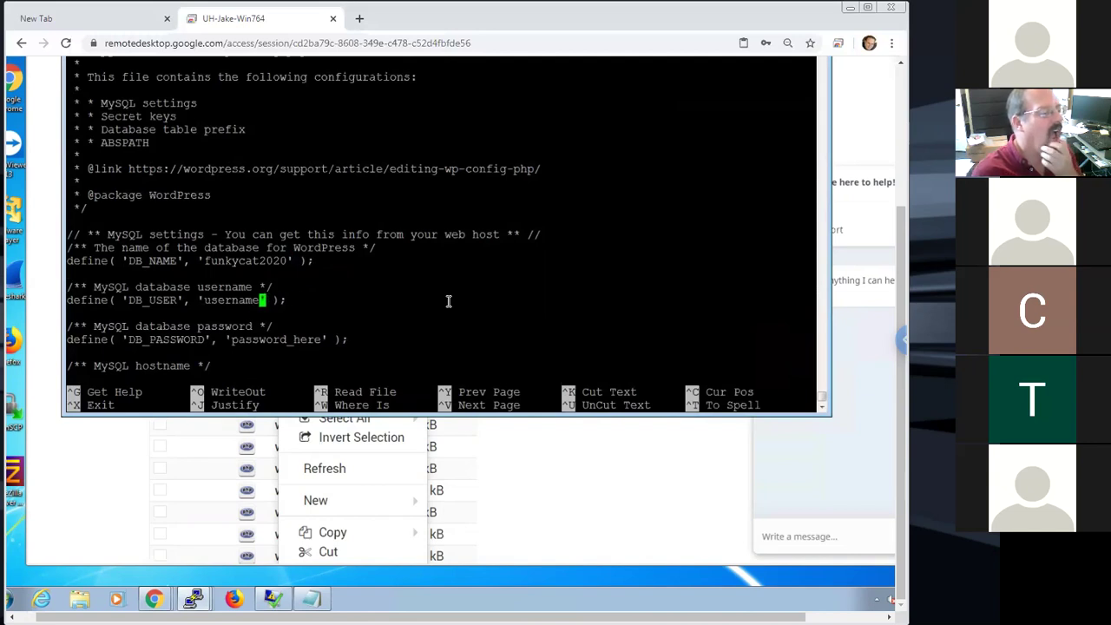
key(BackSpace)
key(BackSpace)
key(BackSpace)
key(BackSpace)
key(BackSpace)
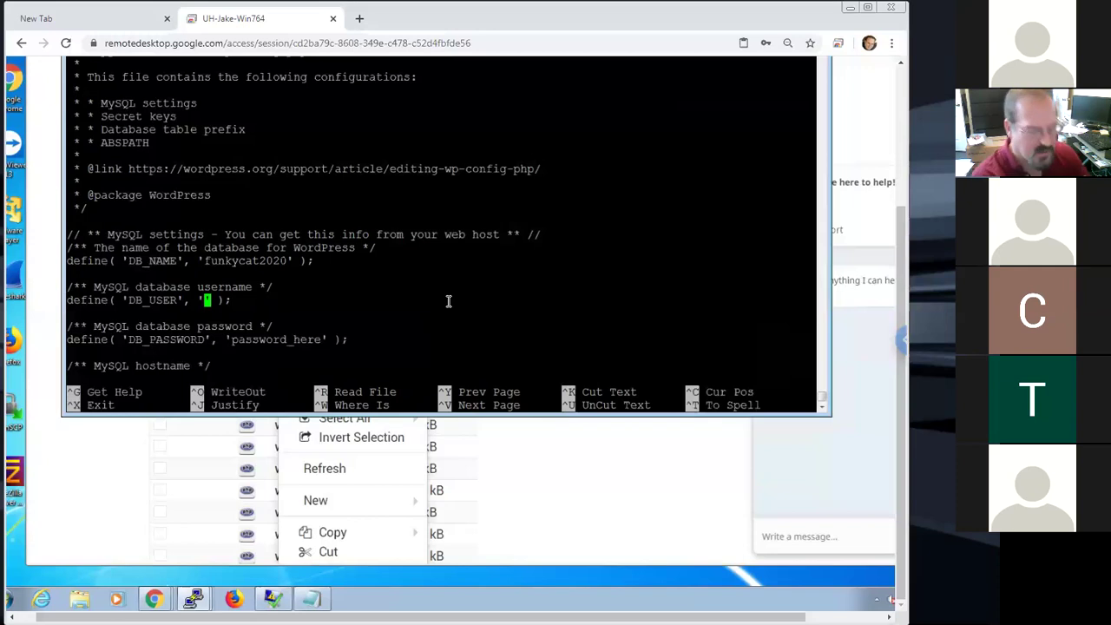
key(Down)
key(Down)
key(Down)
key(Down)
key(Down)
key(Down)
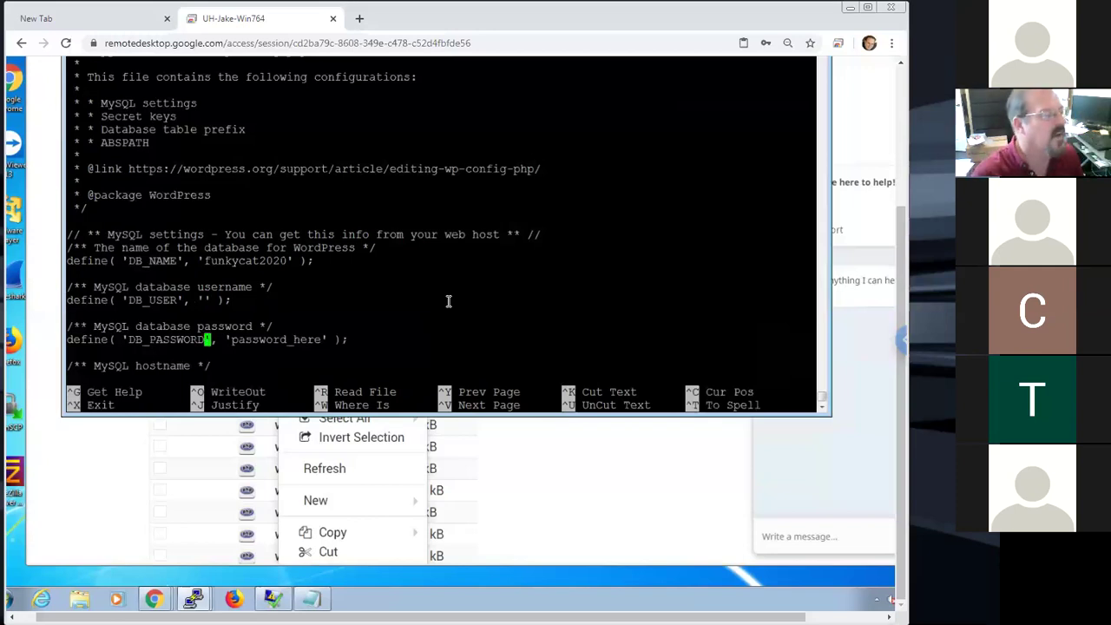
key(Up)
key(Up)
key(Up)
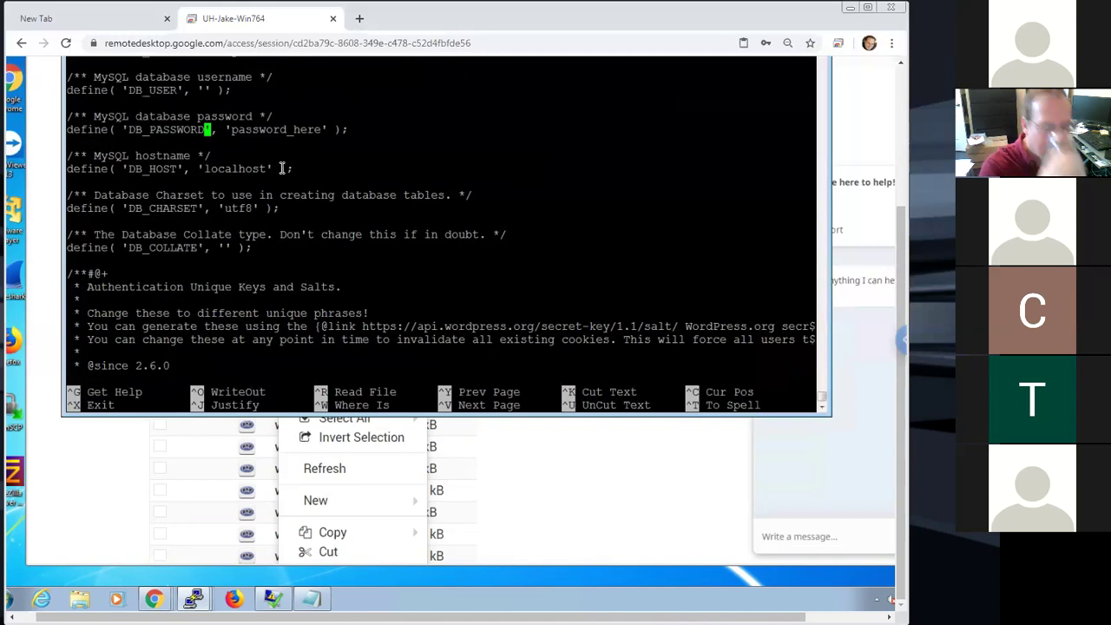
key(Up)
key(Up)
key(Up)
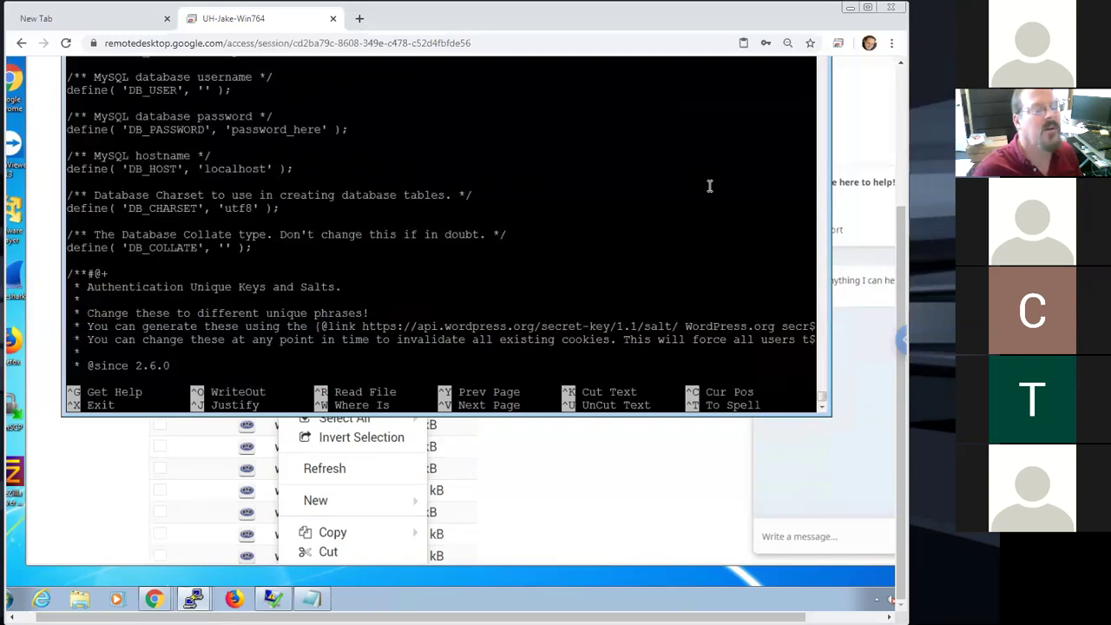
drag(896, 257, 893, 166)
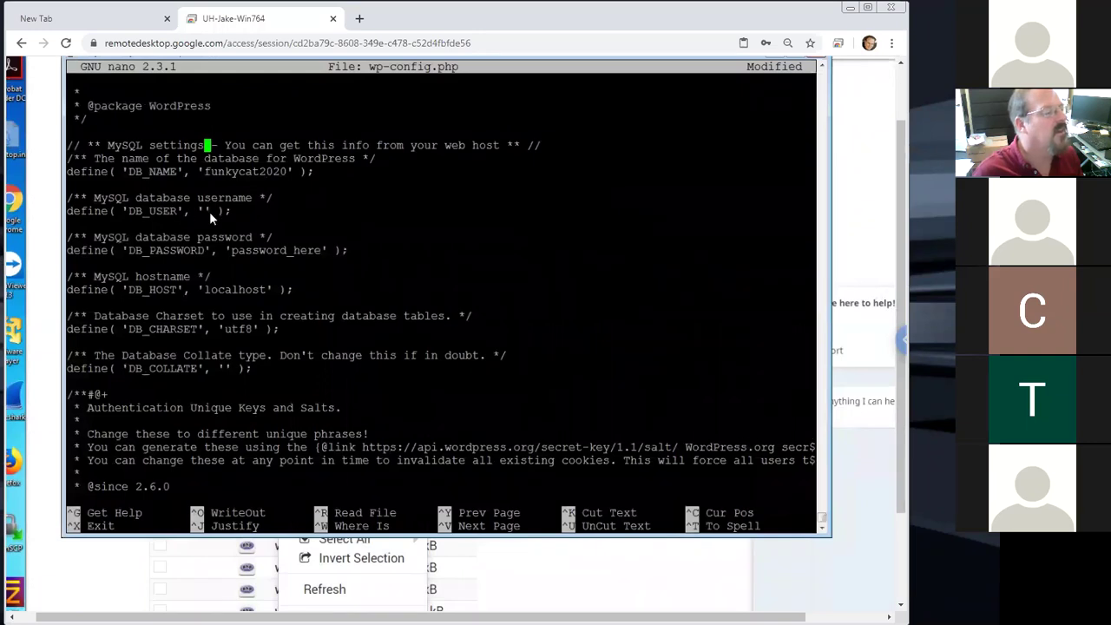
Set DB_USER to the site user and replace password_here with the database password
key(Down)
key(Down)
key(Down)
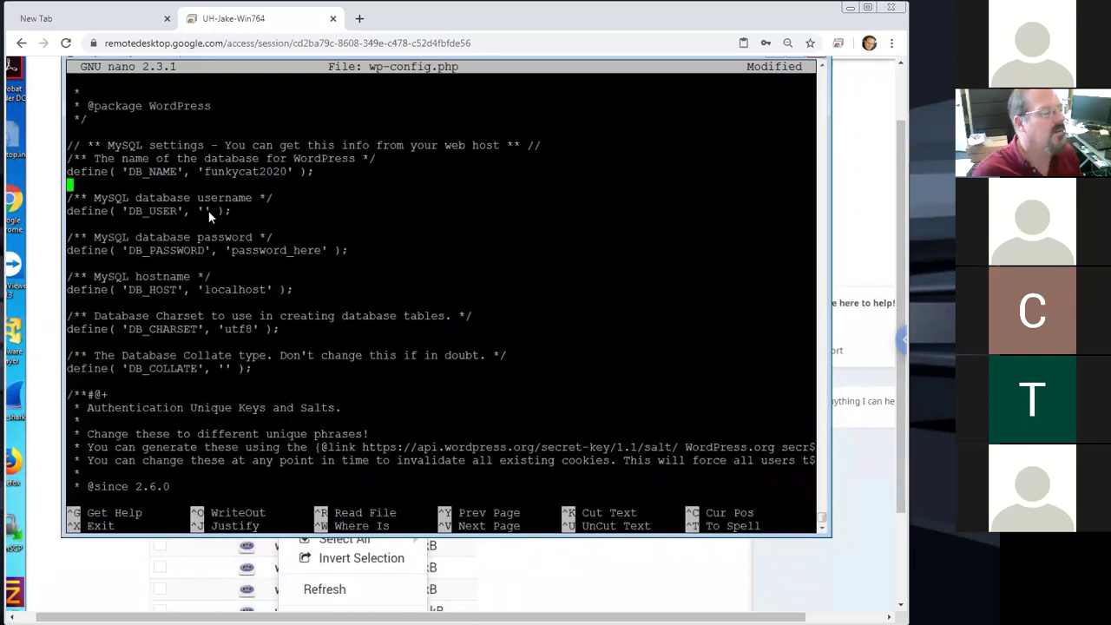
text(fun)
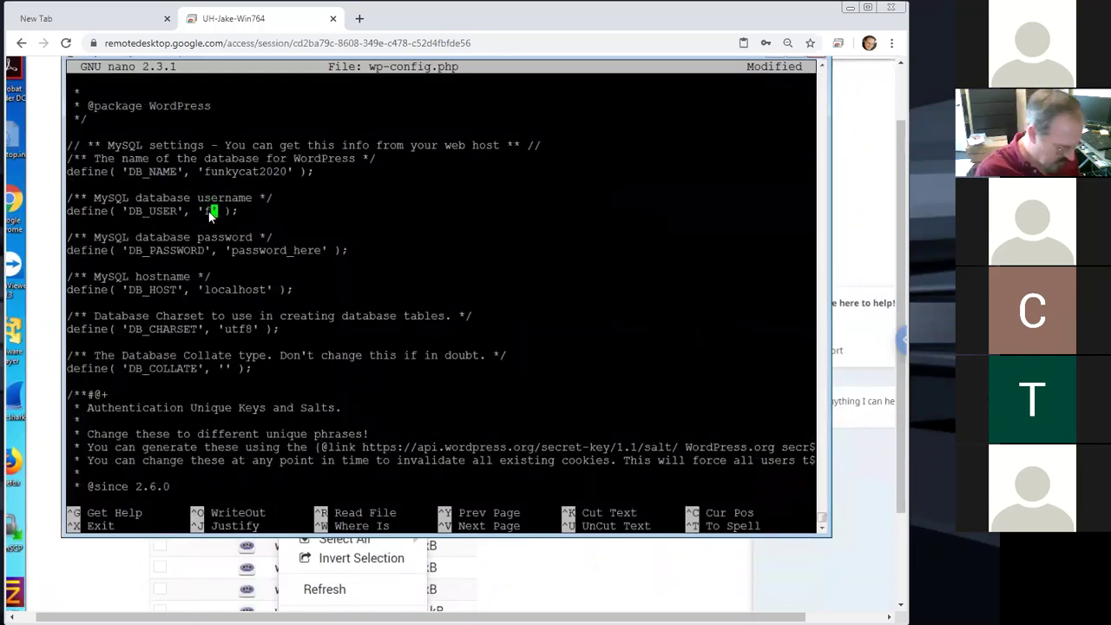
text(kycat2020)
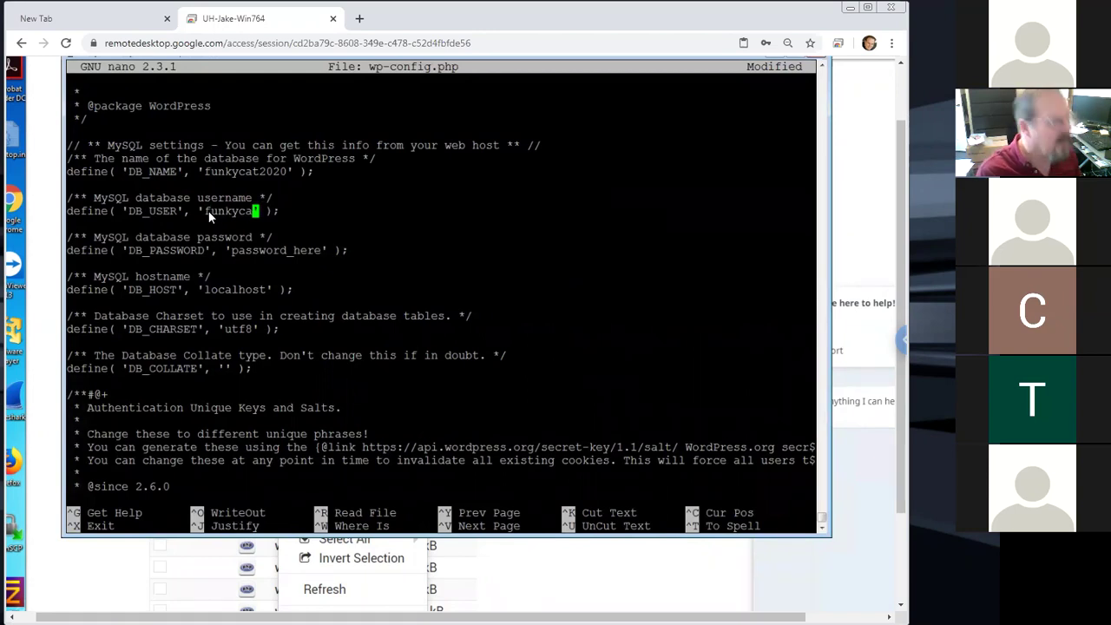
key(Down)
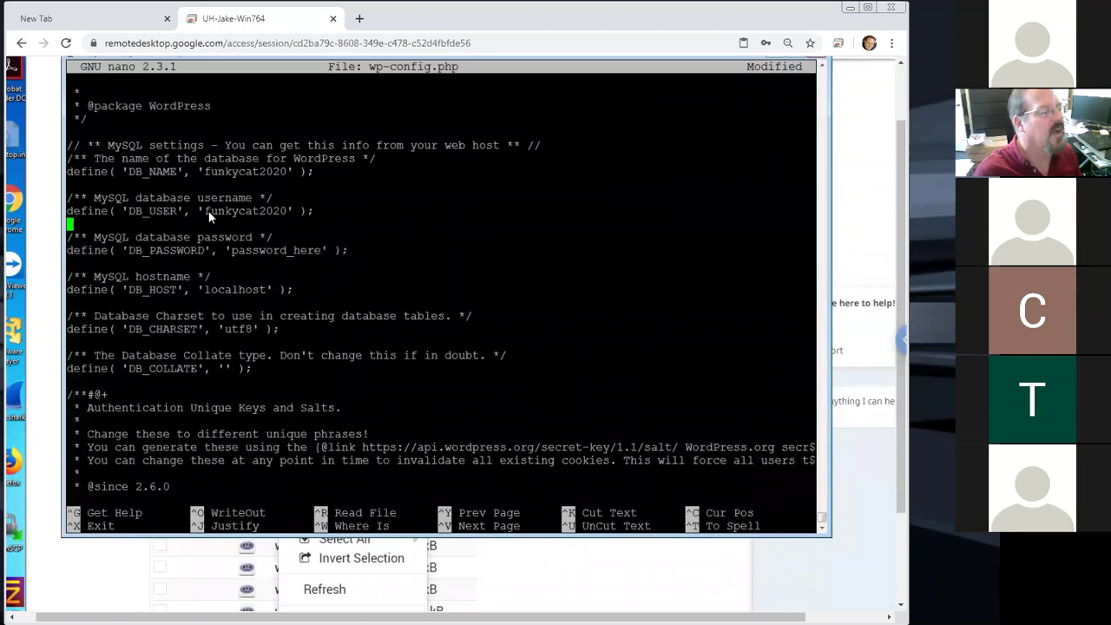
key(Down)
key(Down)
key(Right)
key(Right)
key(Right)
key(Right)
key(Right)
key(BackSpace)
key(BackSpace)
key(BackSpace)
key(BackSpace)
key(BackSpace)
key(BackSpace)
key(BackSpace)
key(BackSpace)
key(BackSpace)
key(BackSpace)
key(BackSpace)
key(BackSpace)
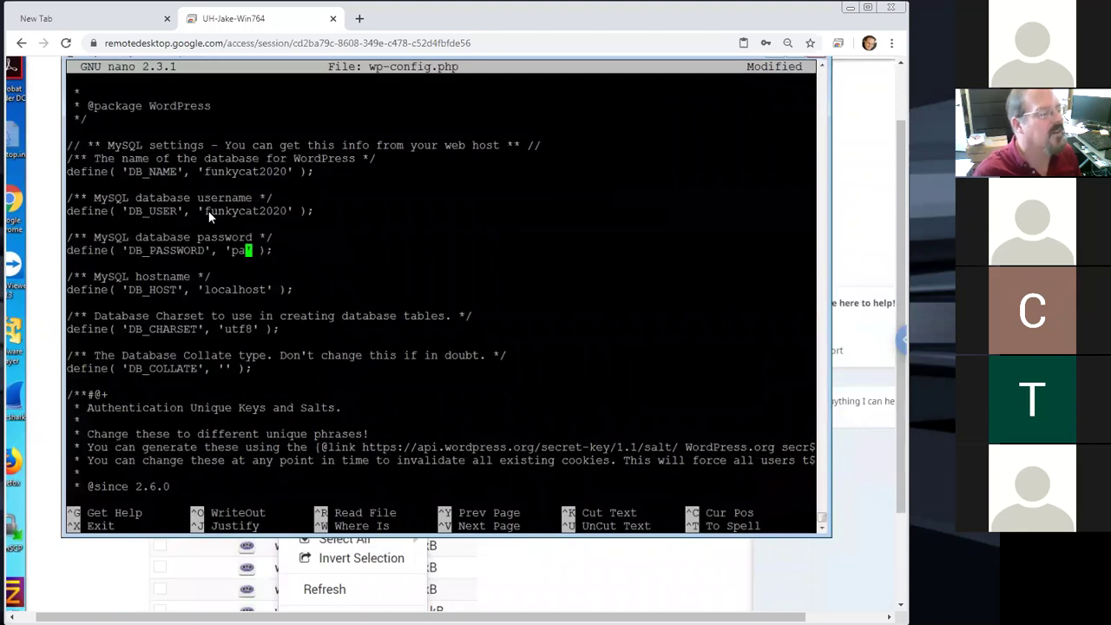
key(BackSpace)
text(123456)
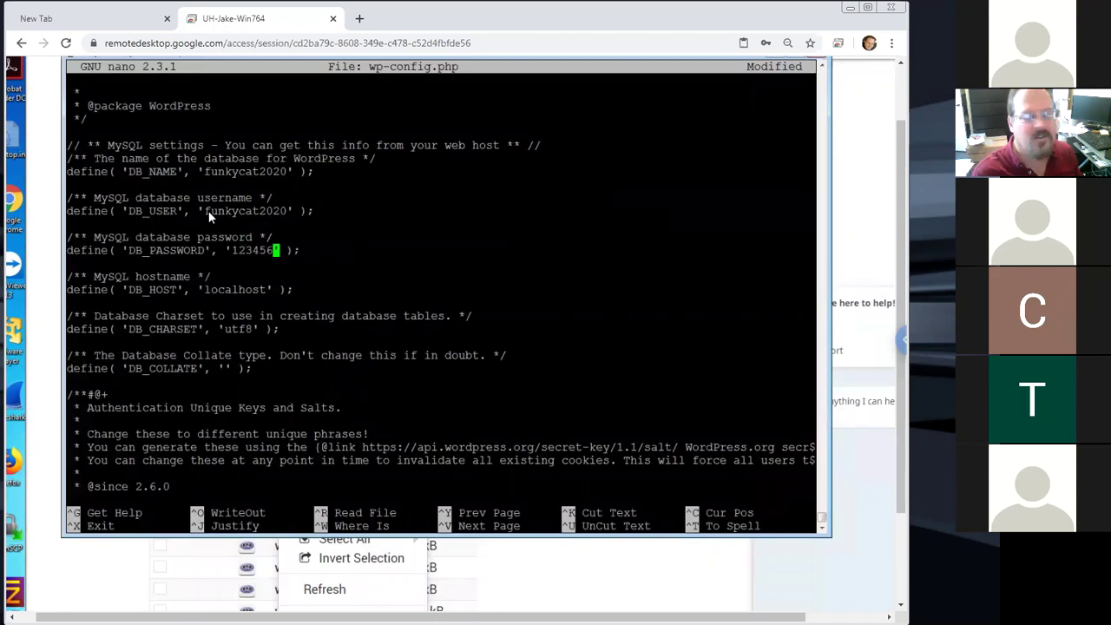
Check the localhost DB_HOST value, then save wp-config.php and exit nano
key(Down)
key(Down)
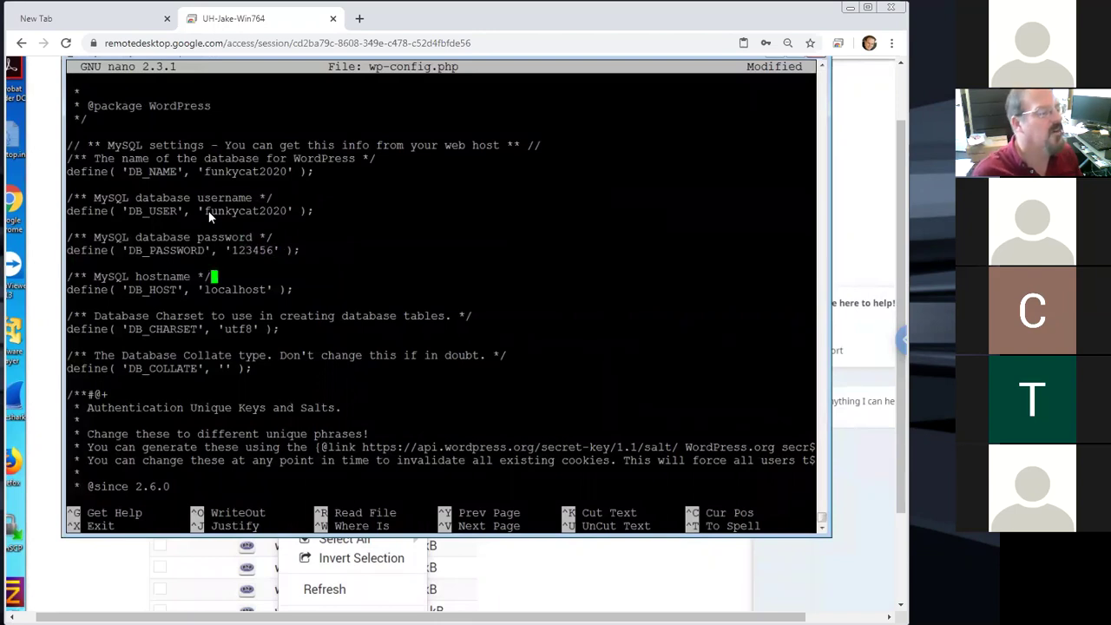
key(Down)
key(Right)
key(Right)
key(Right)
key(Right)
key(Right)
key(Right)
key(Right)
key(Right)
key(Right)
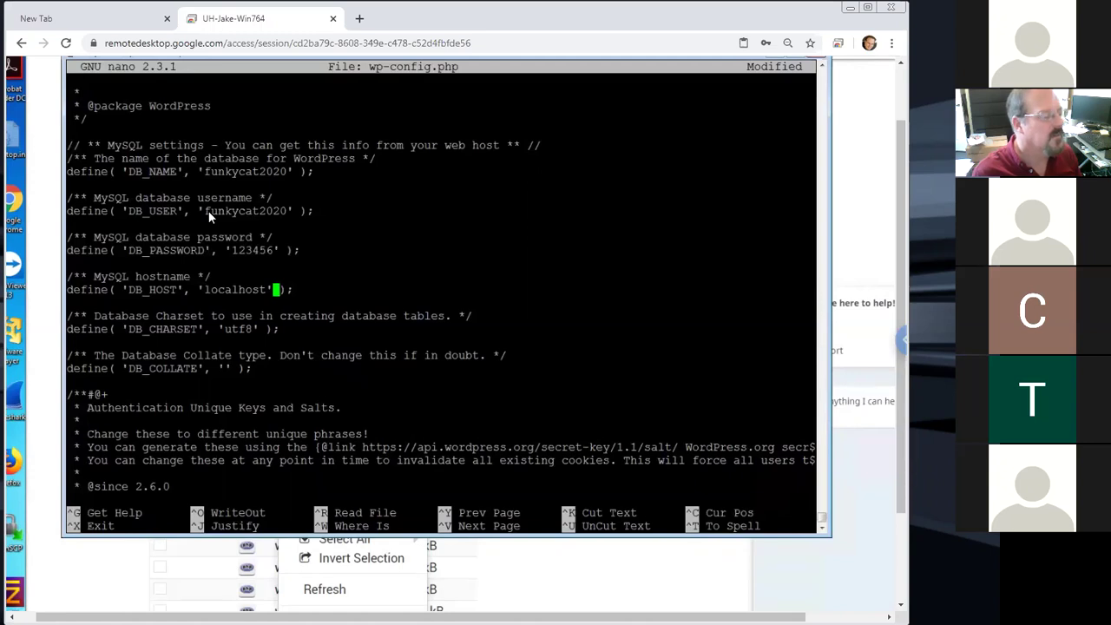
key(ctrl+x)
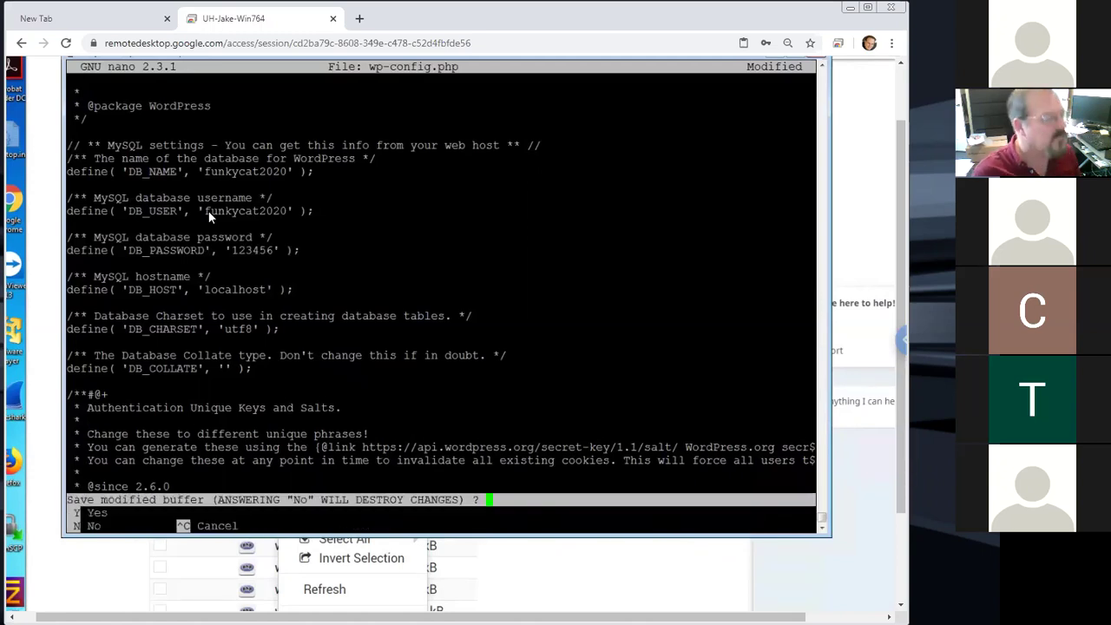
key(y)
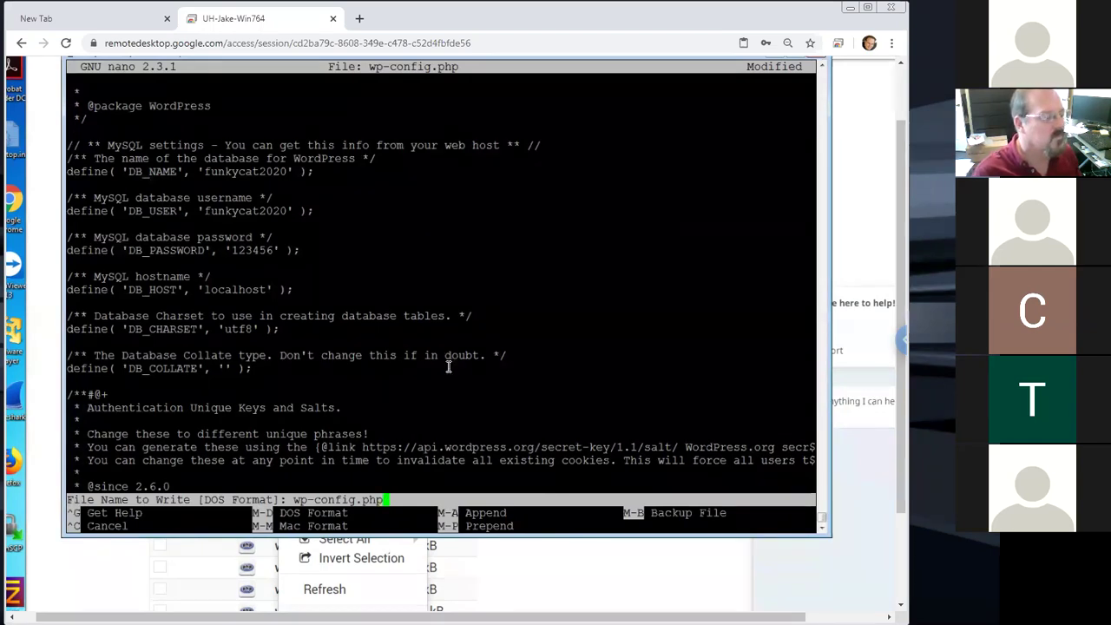
key(Return)
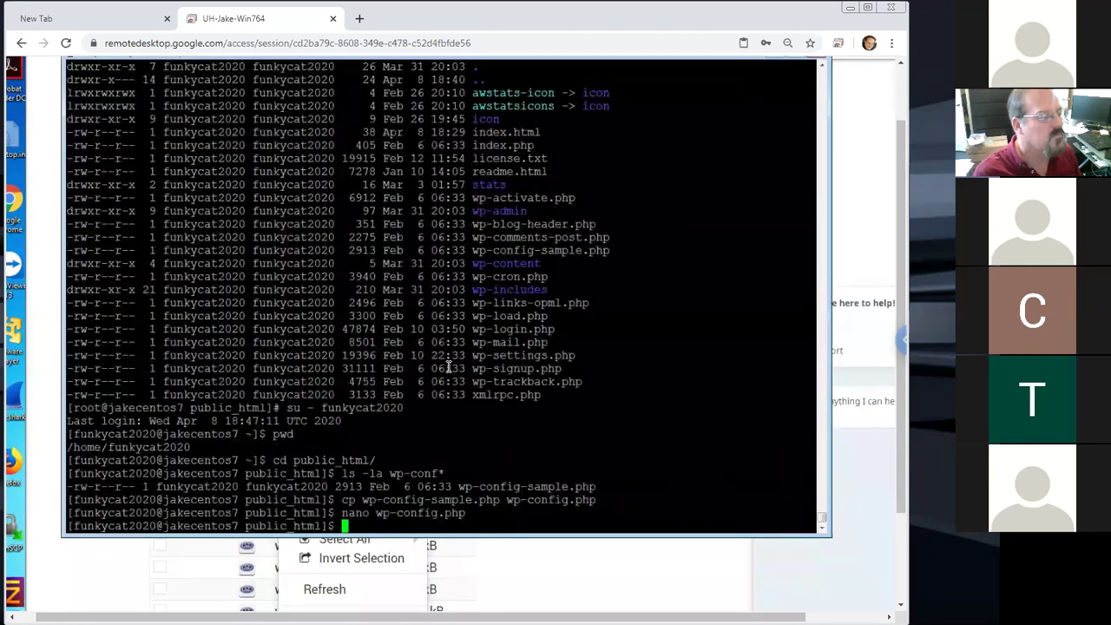
Close the terminal, scroll the guide to step 28, and highlight wp-admin/install.php in its URL
click(898, 474)
drag(898, 473, 899, 558)
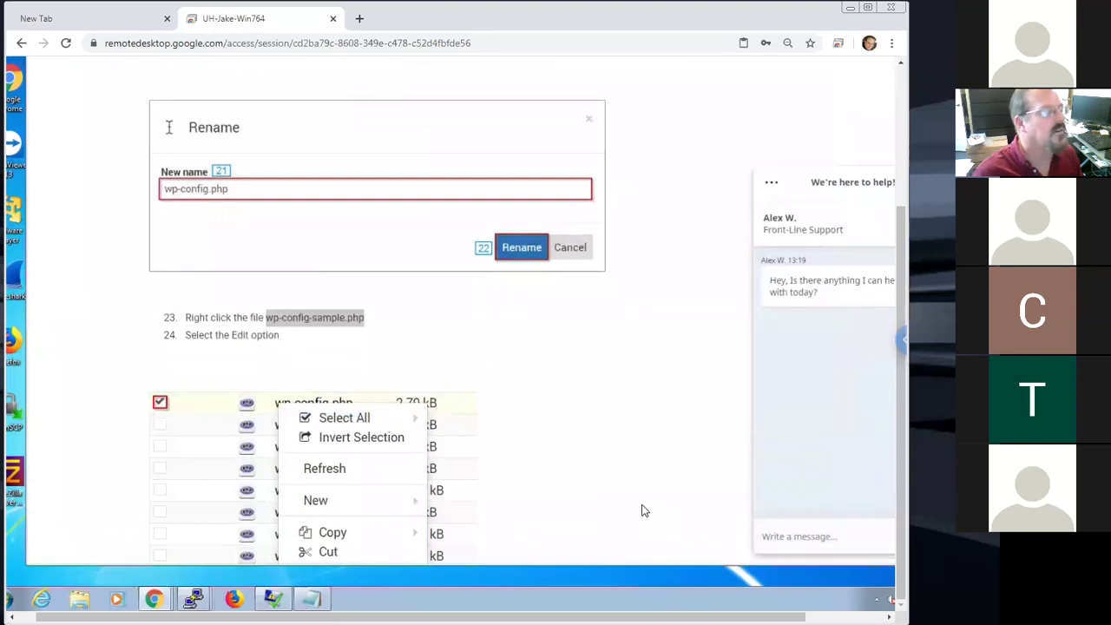
scroll(643, 510, down, 5)
scroll(643, 511, down, 5)
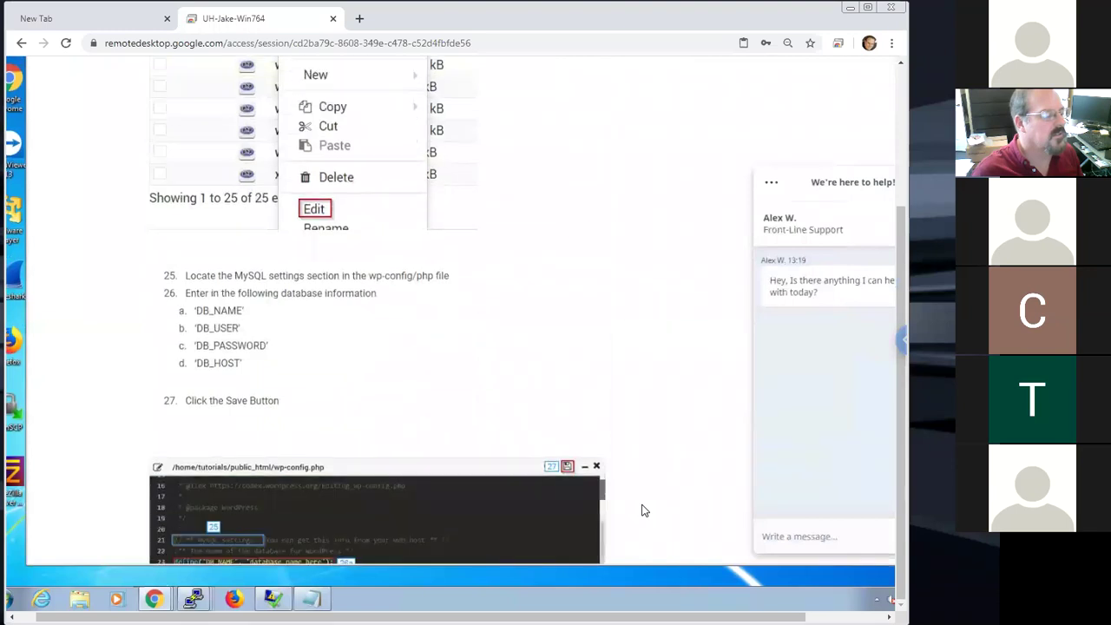
scroll(643, 511, down, 5)
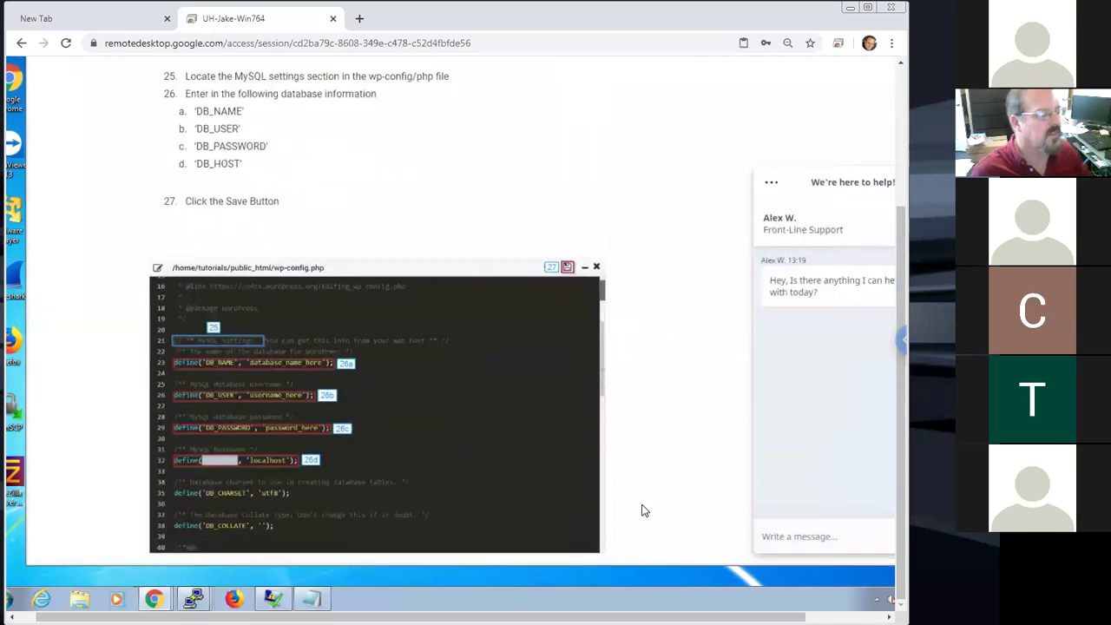
scroll(643, 510, down, 1)
scroll(643, 510, down, 5)
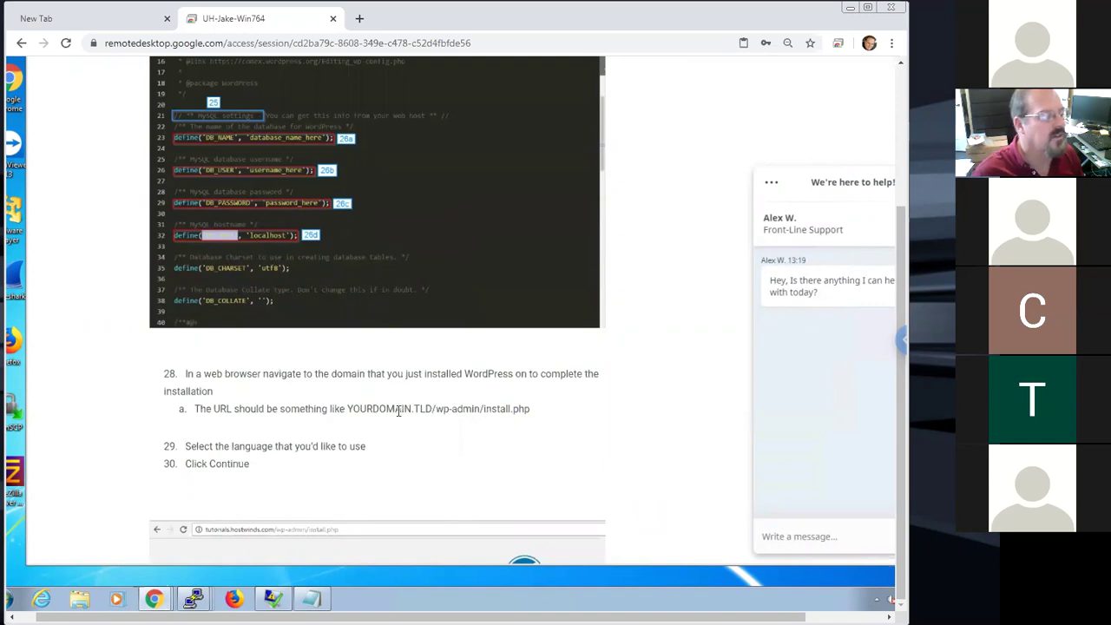
drag(434, 408, 531, 408)
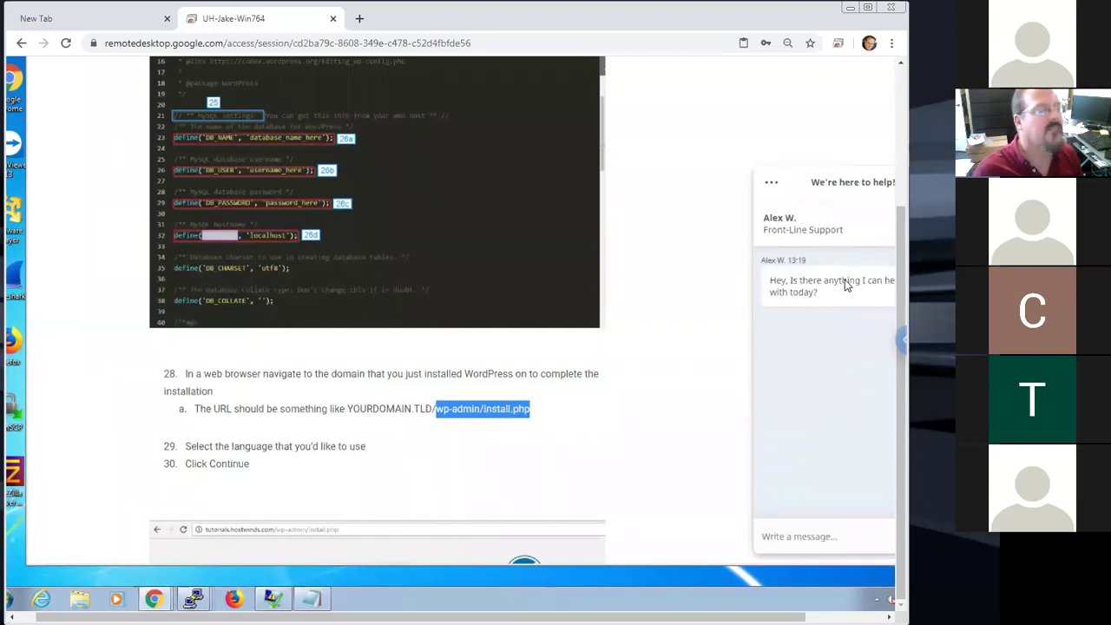
drag(898, 264, 881, 132)
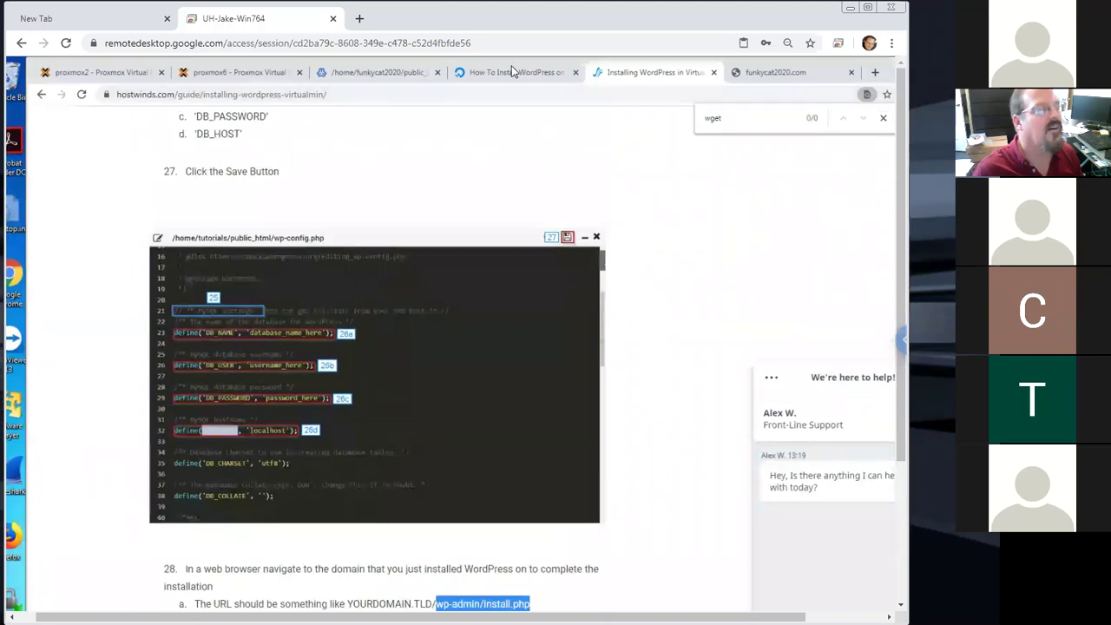
Append /wp-admin/install.php to the site's address in its tab and load it
key(ctrl+Tab)
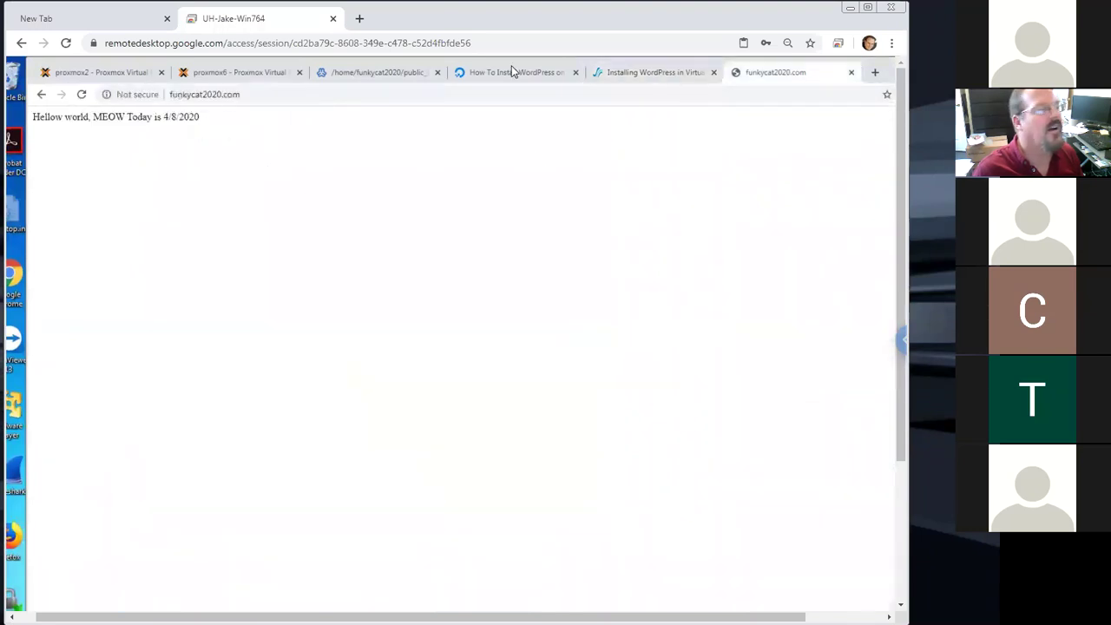
click(295, 92)
click(298, 93)
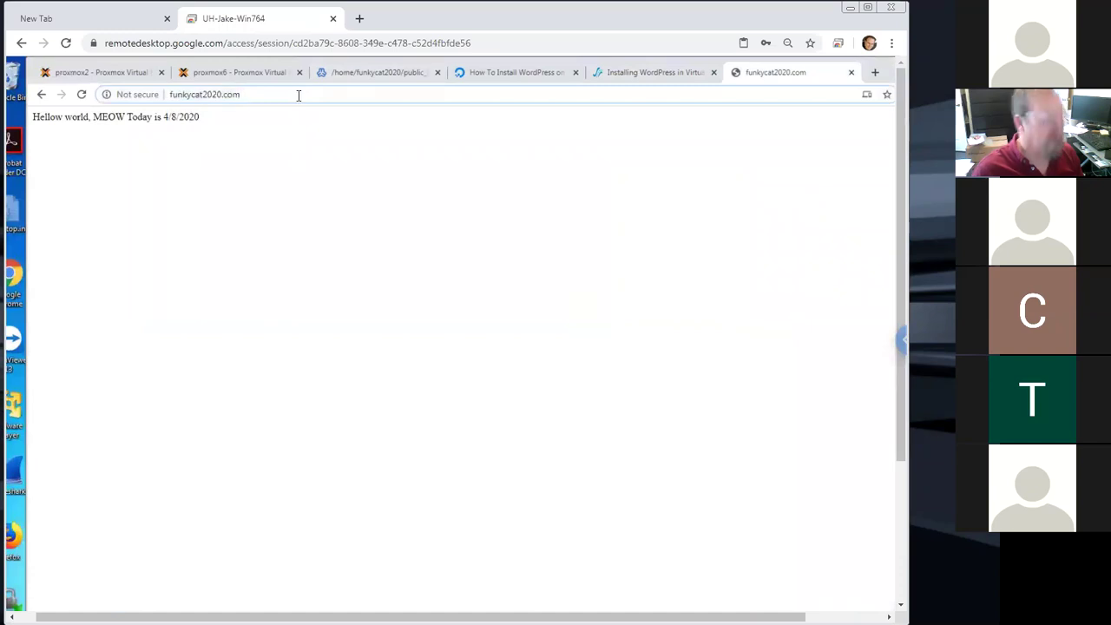
key(Return)
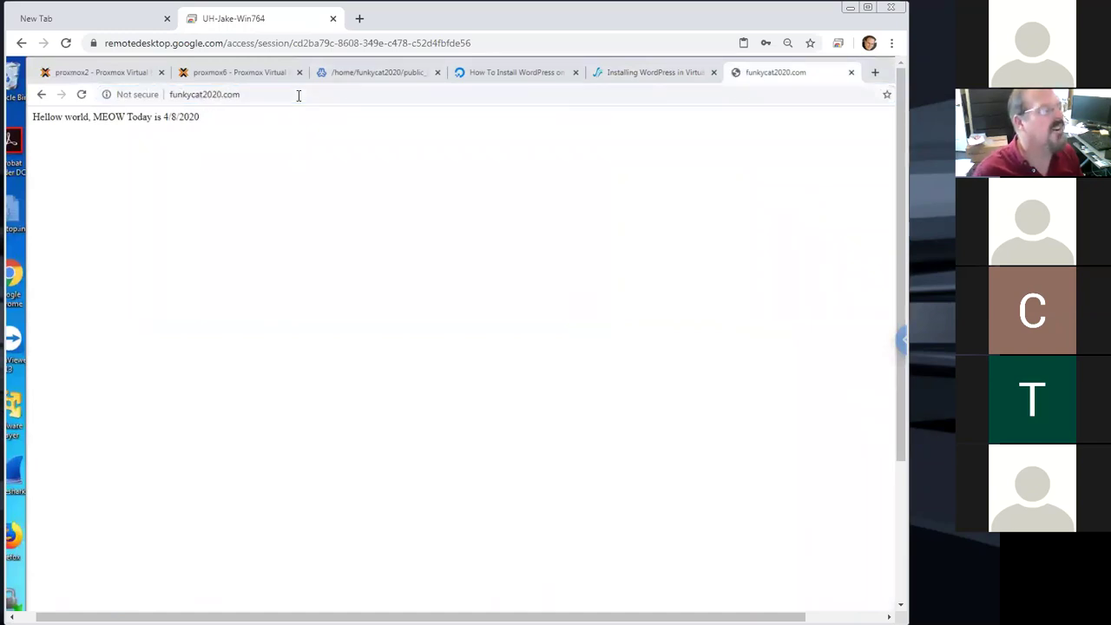
click(298, 95)
click(297, 96)
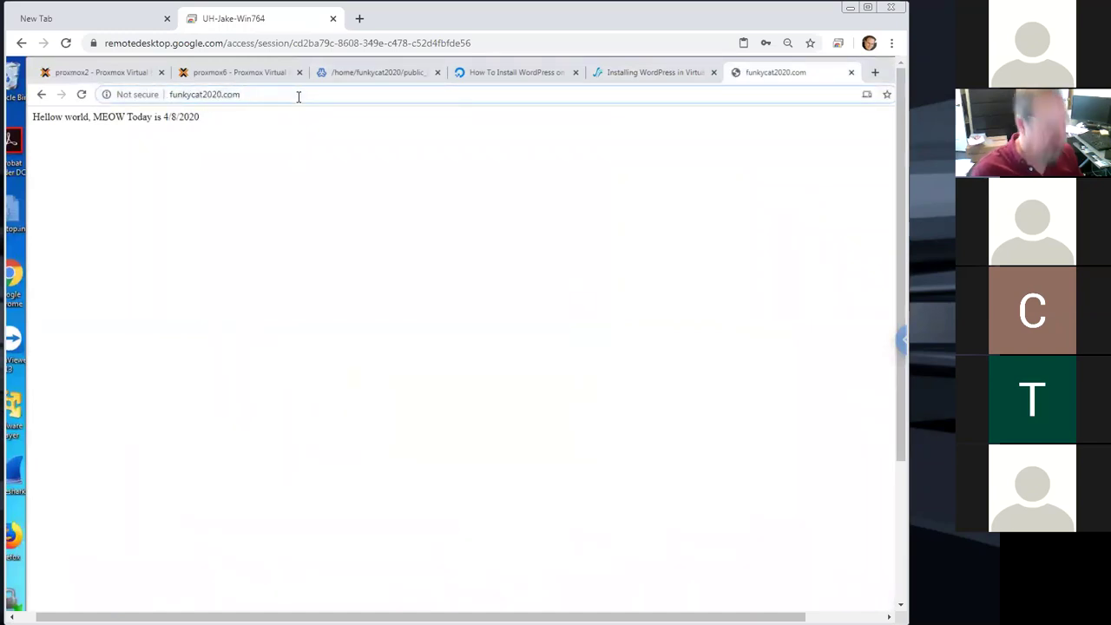
text(/wp)
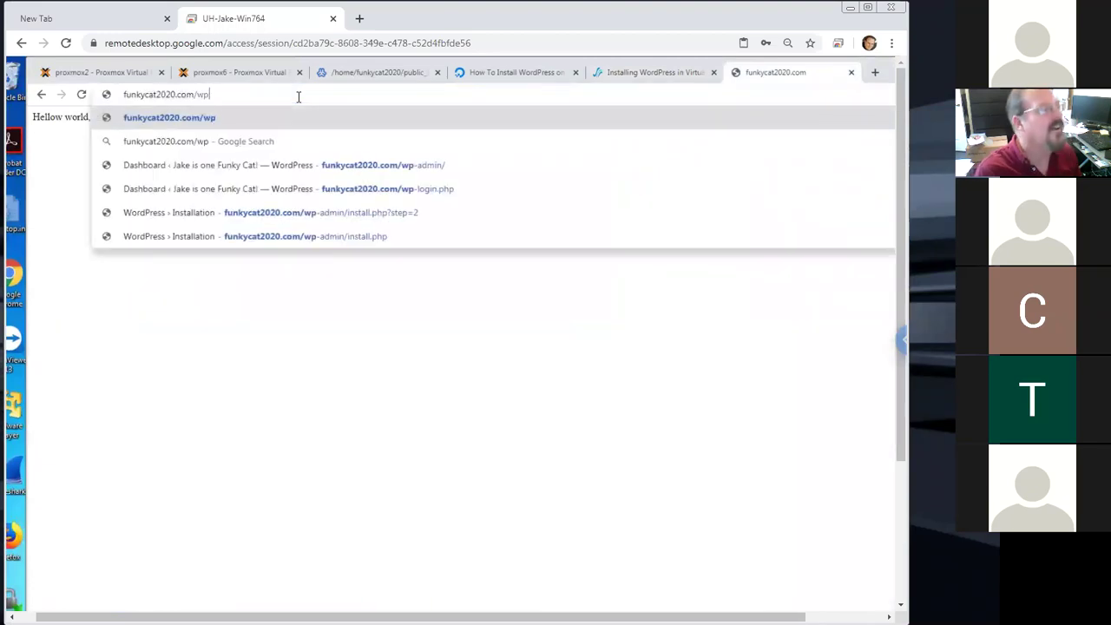
text(-ad)
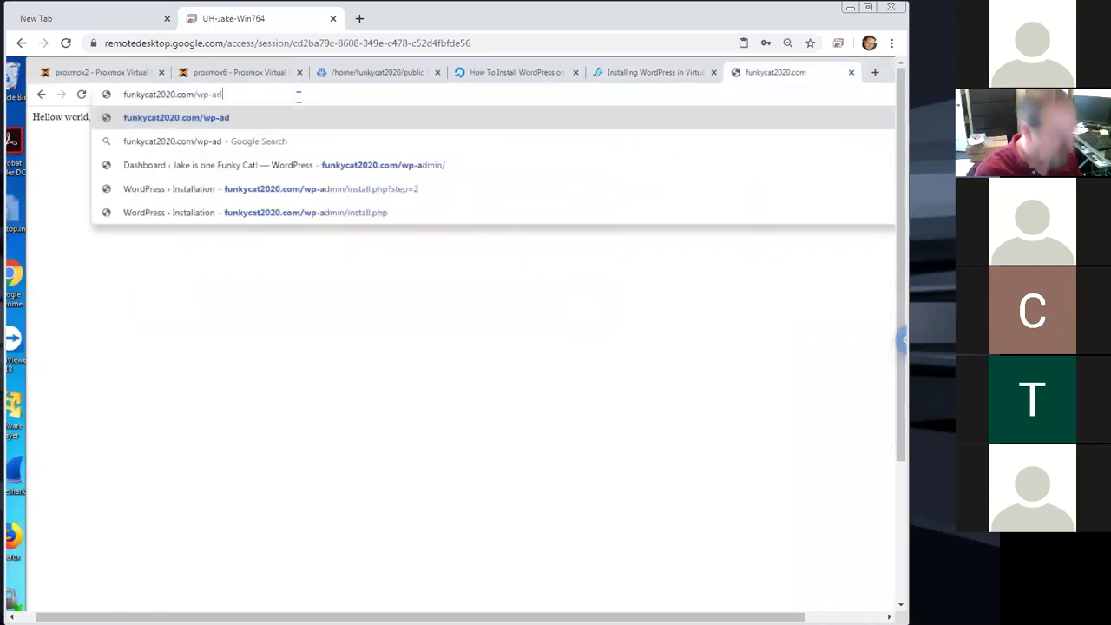
text(min/)
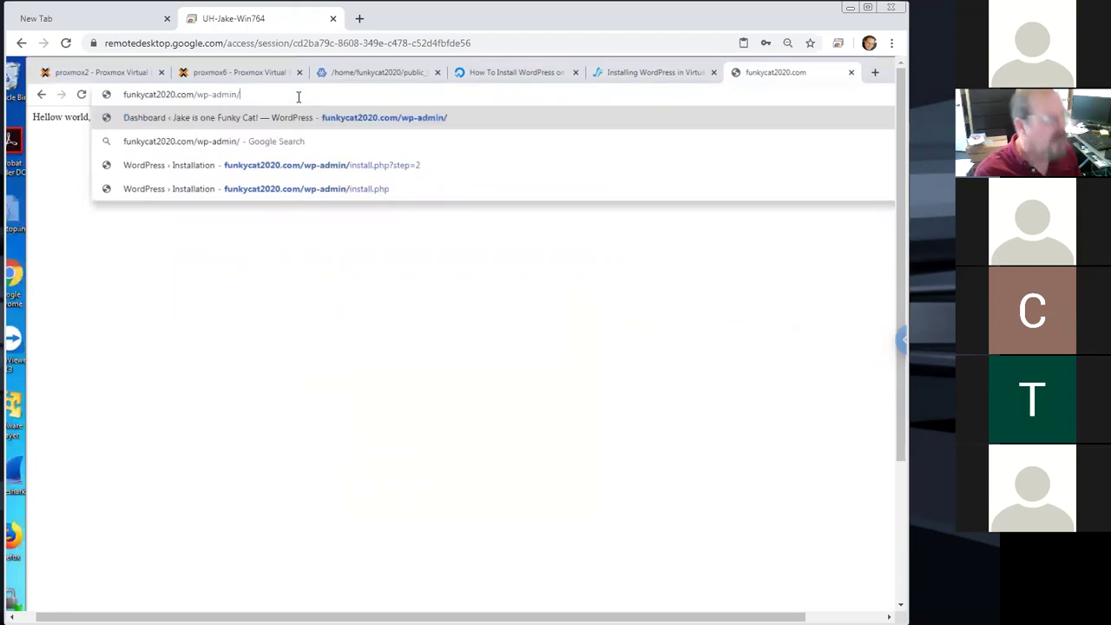
text(ins)
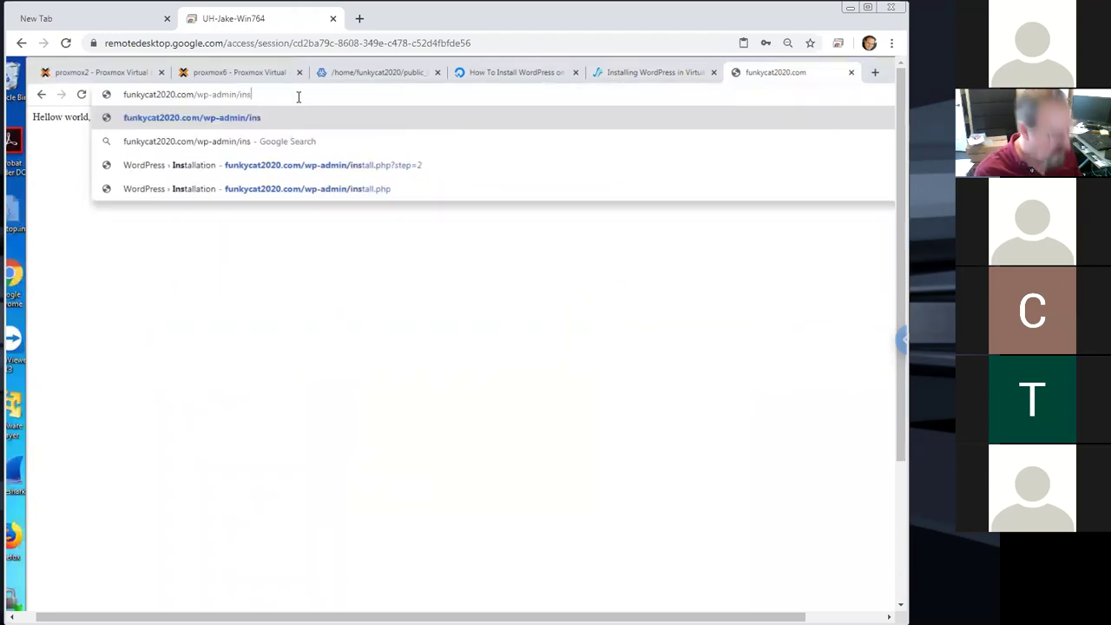
text(tall.php)
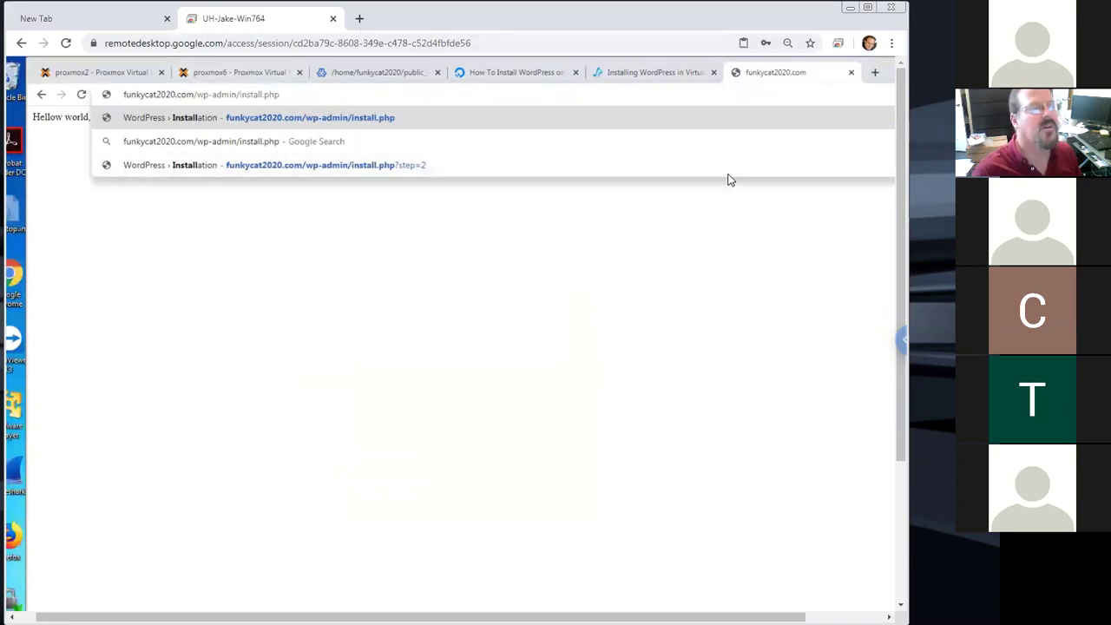
key(ctrl+shift+Tab)
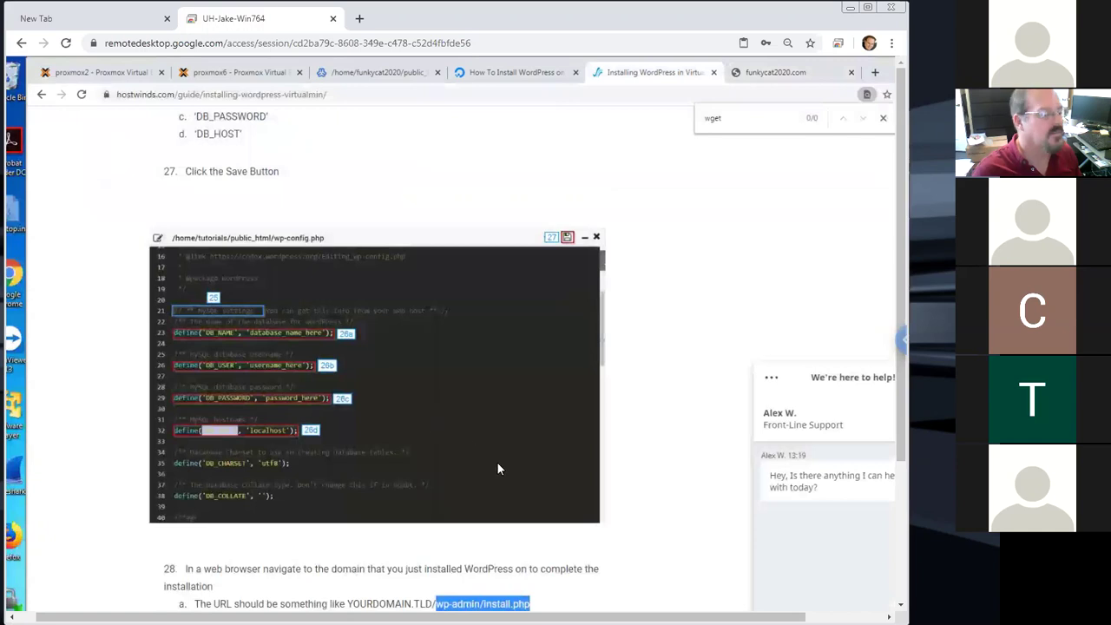
key(ctrl+Tab)
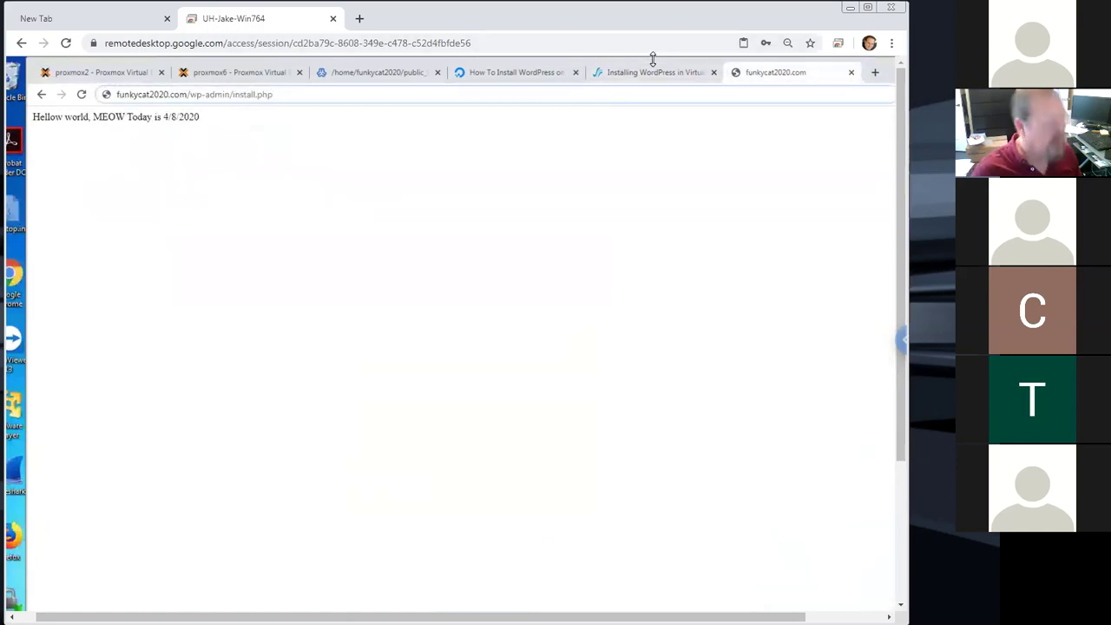
key(Return)
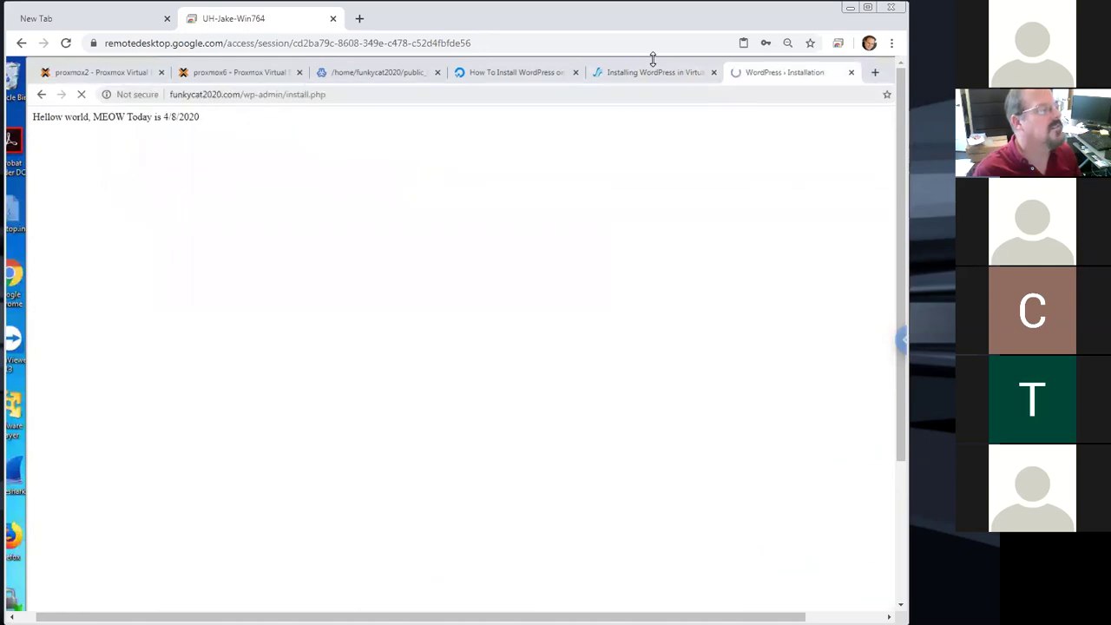
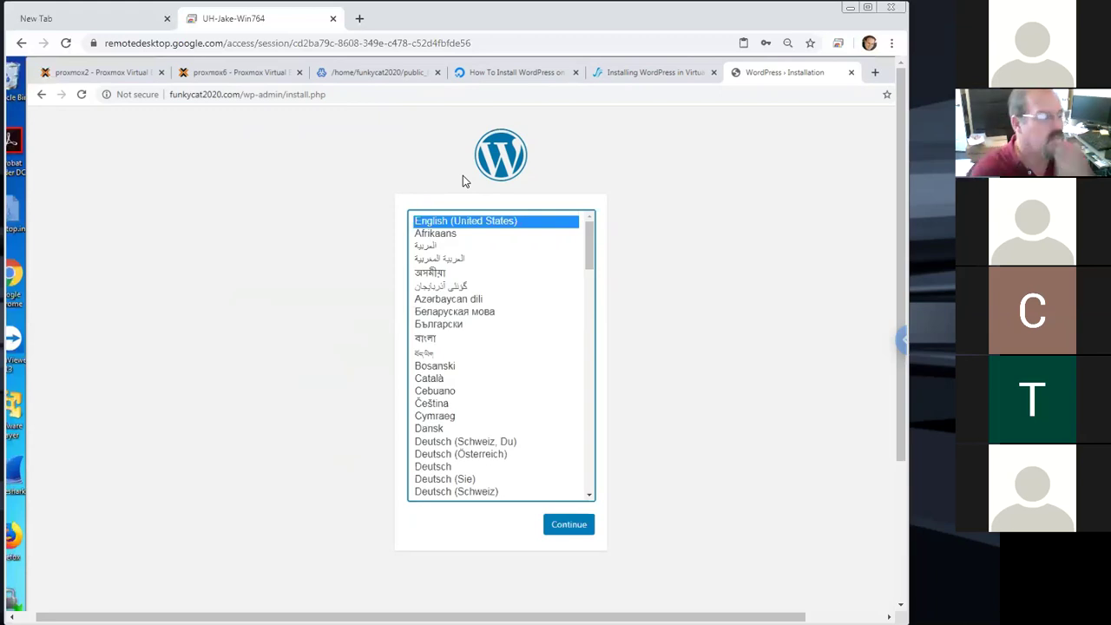
Choose English and enter the site title 'Jake's Funky cat website'
click(579, 527)
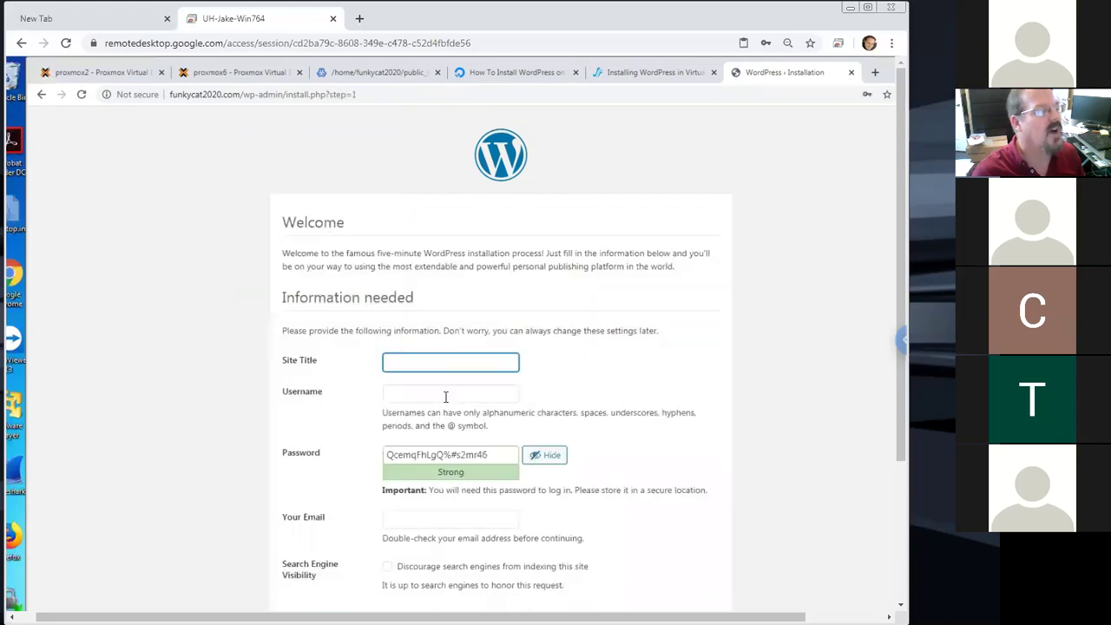
text(Jake's Funct)
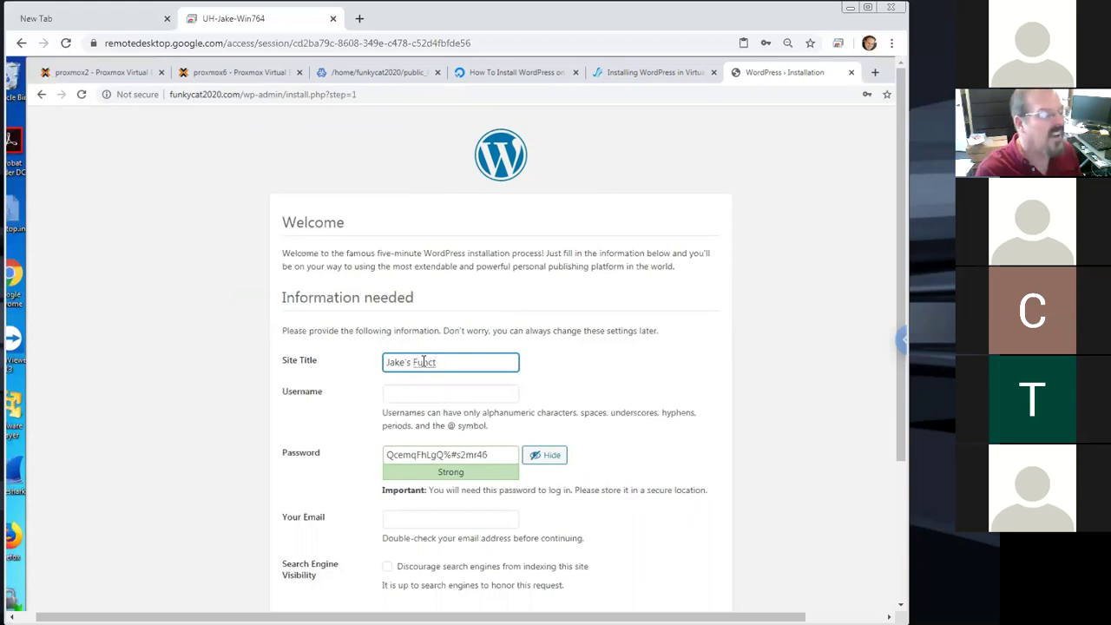
key(BackSpace)
key(BackSpace)
text(ky csa)
key(BackSpace)
key(BackSpace)
text(at website)
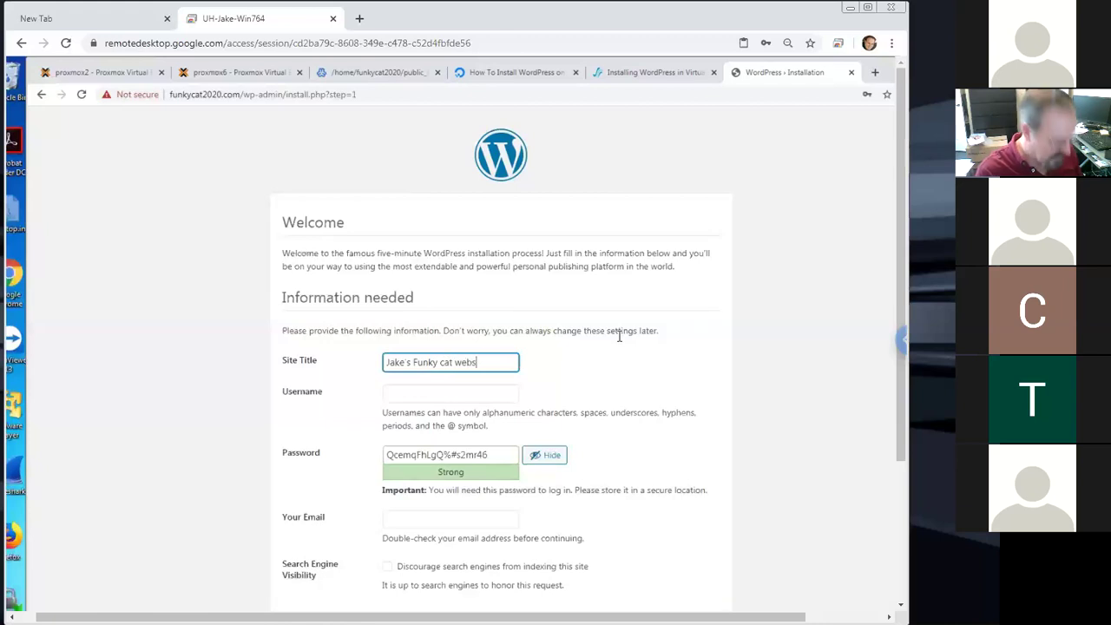
Set admin username funkycat2020 and replace the generated password with a confirmed weak one
click(445, 391)
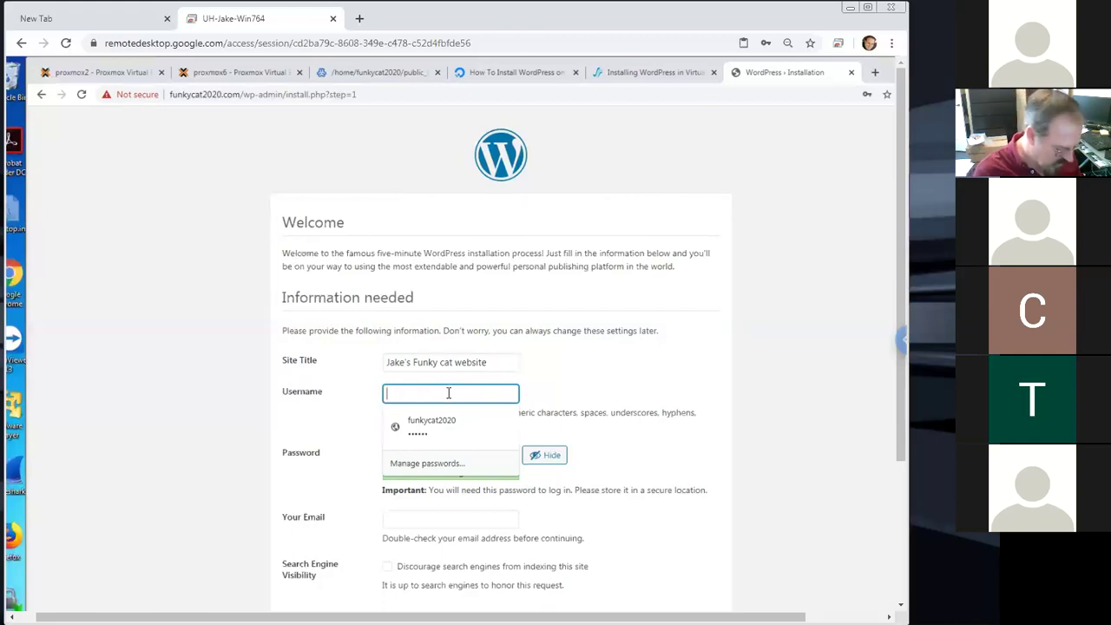
text(funkycat2020)
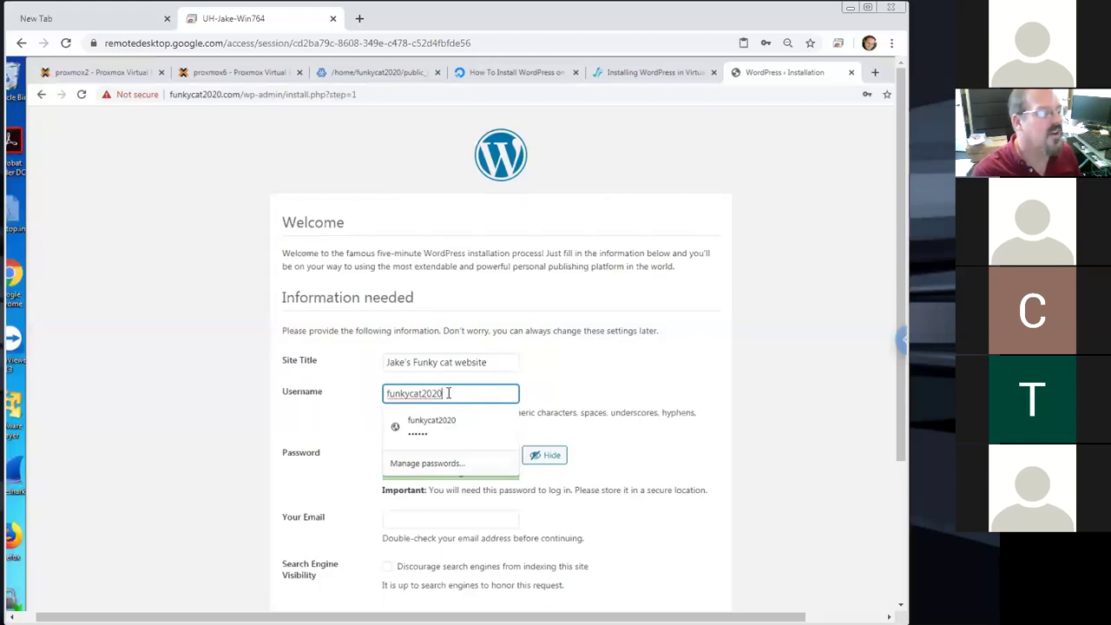
click(427, 455)
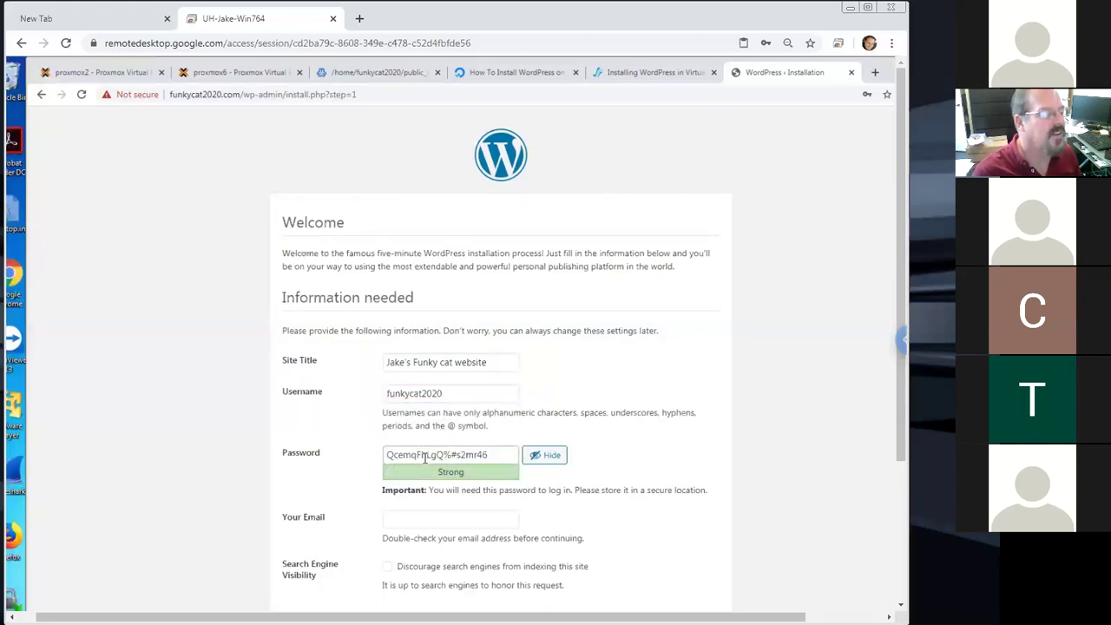
drag(496, 453, 326, 458)
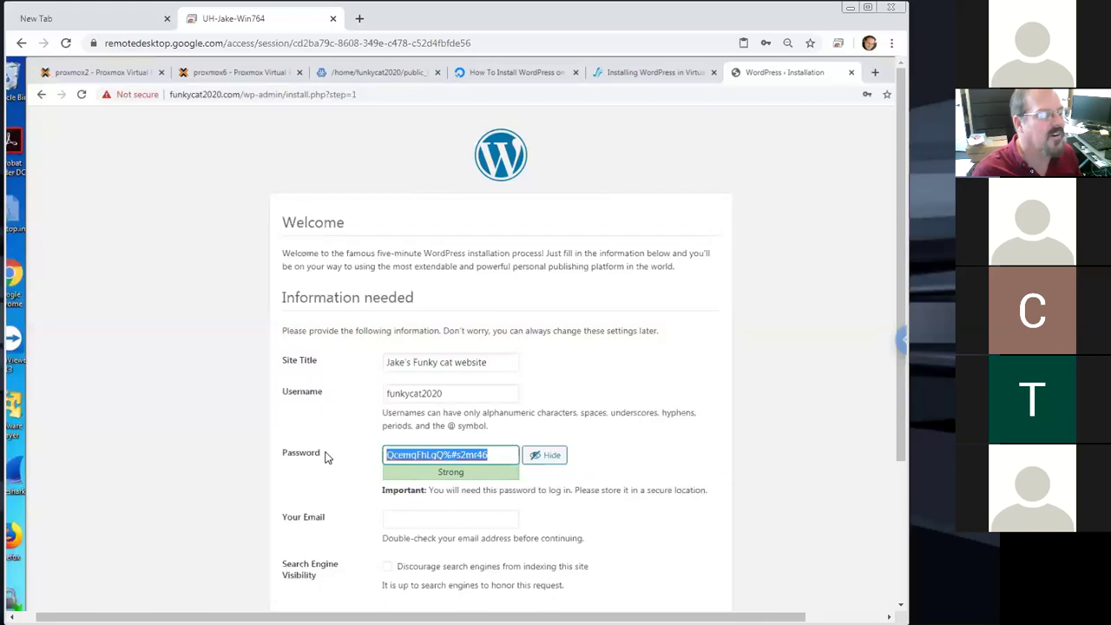
text(123456)
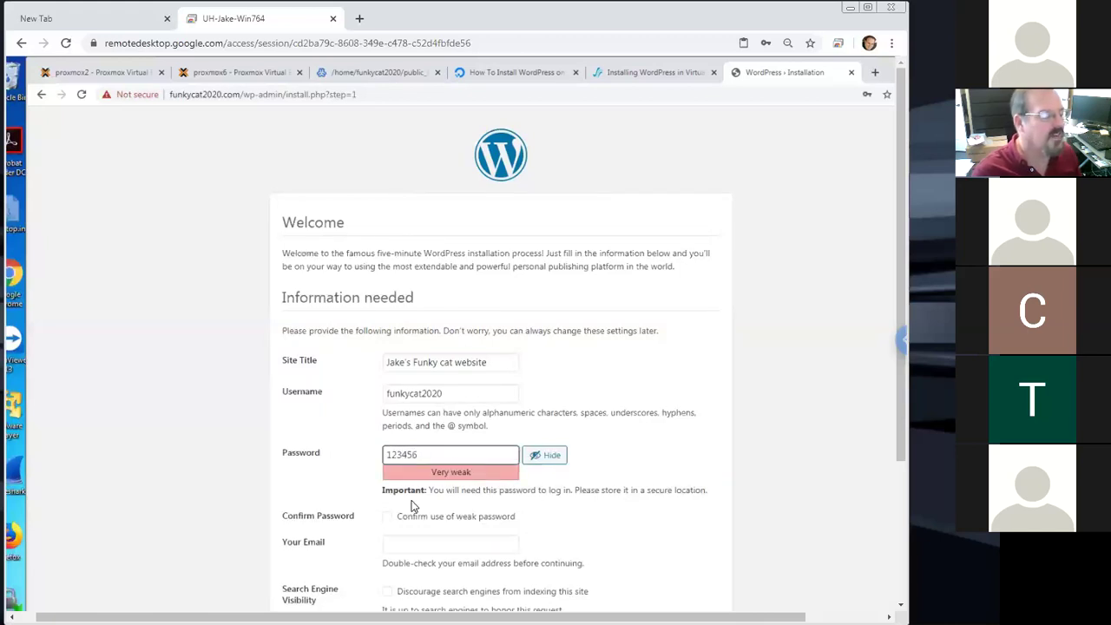
click(389, 518)
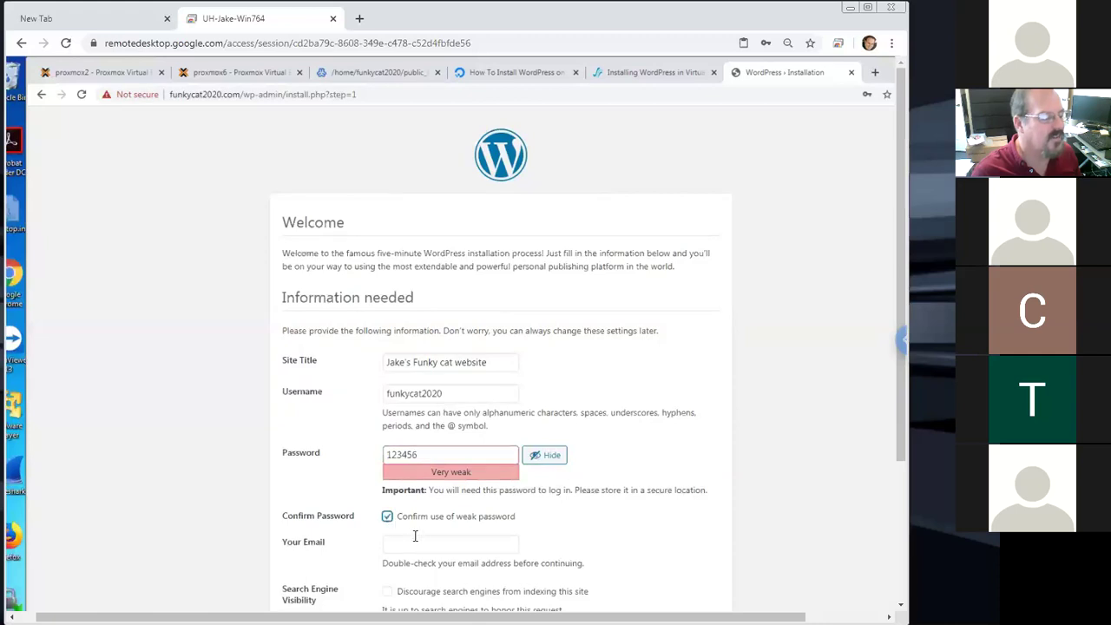
Fill in the admin e-mail address and run the WordPress installation
click(443, 544)
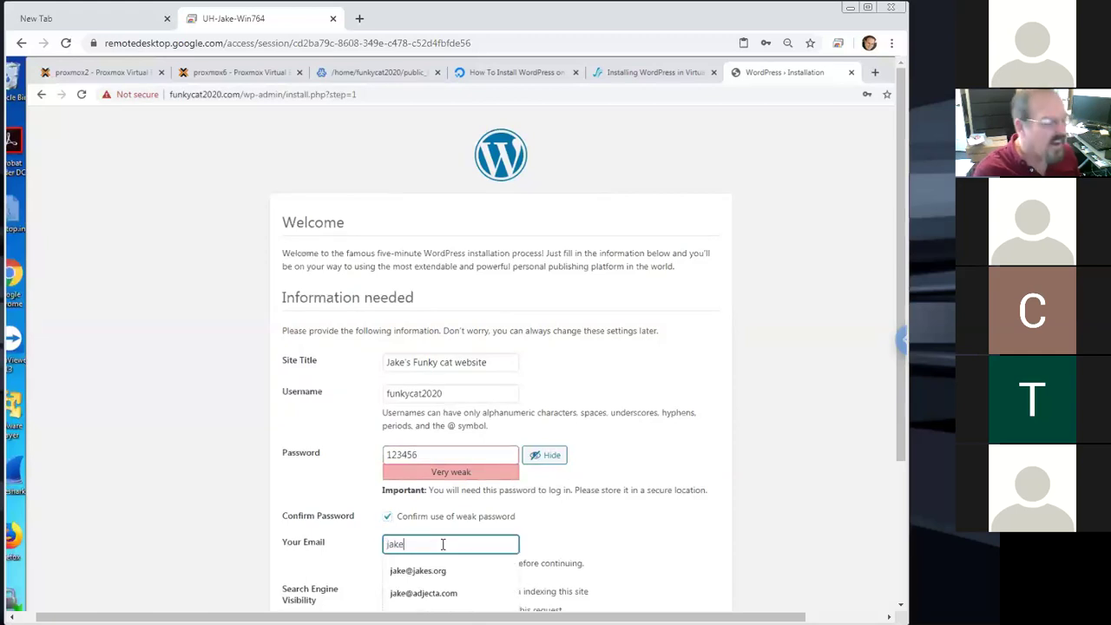
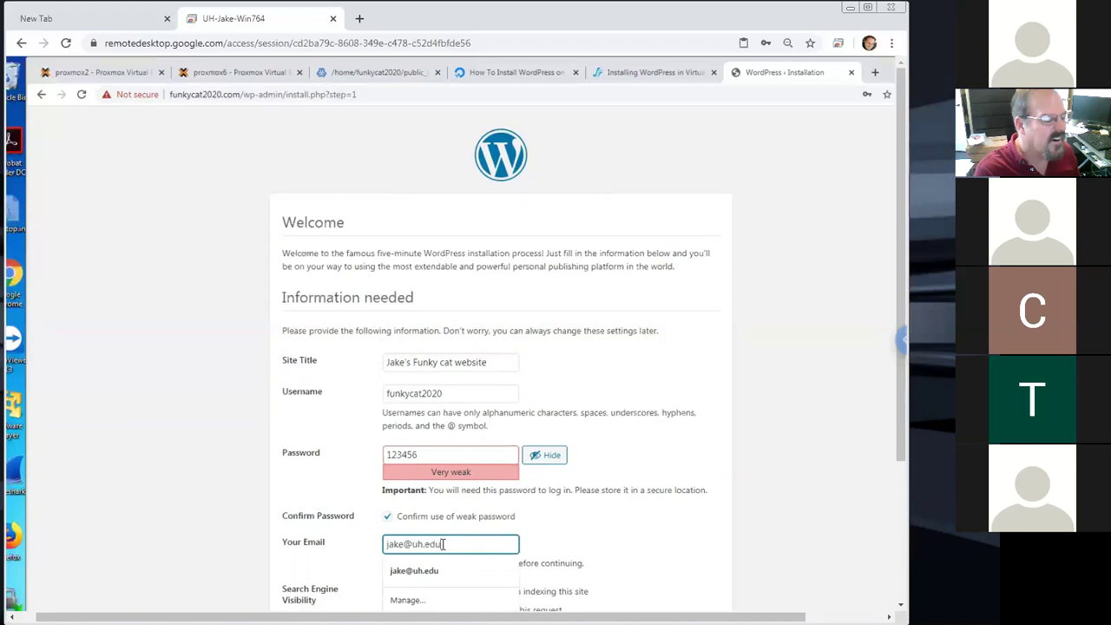
click(773, 506)
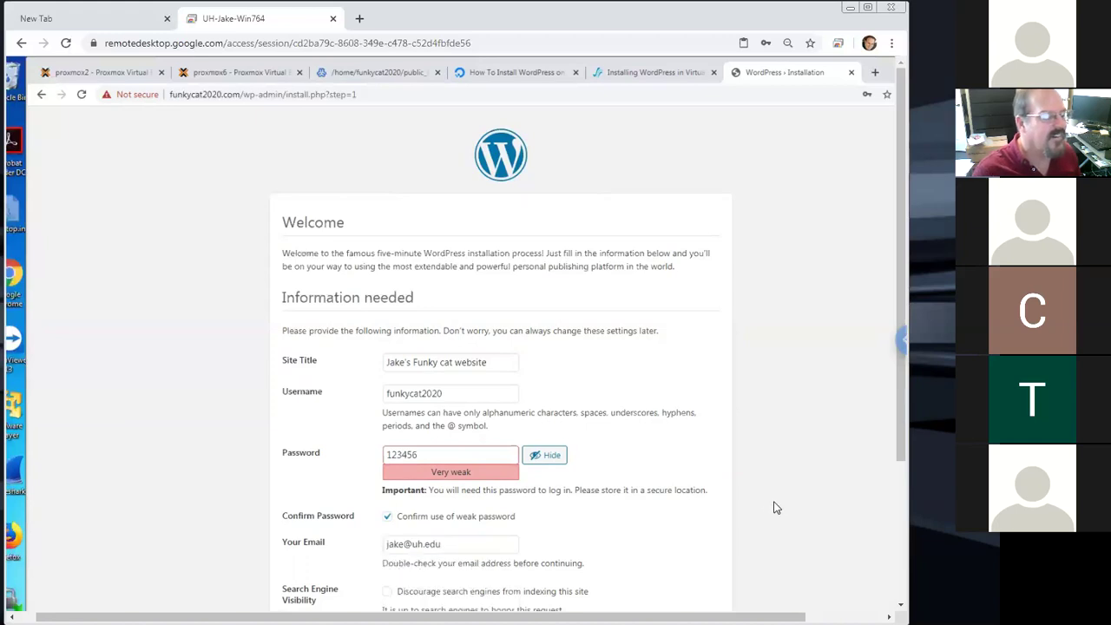
drag(898, 428, 894, 531)
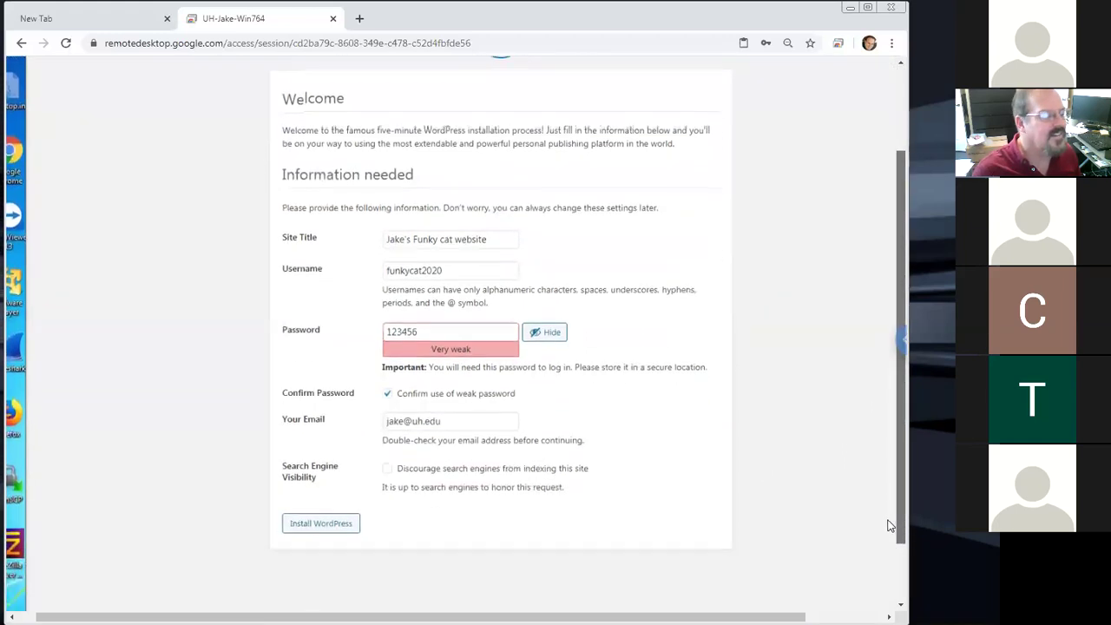
click(327, 521)
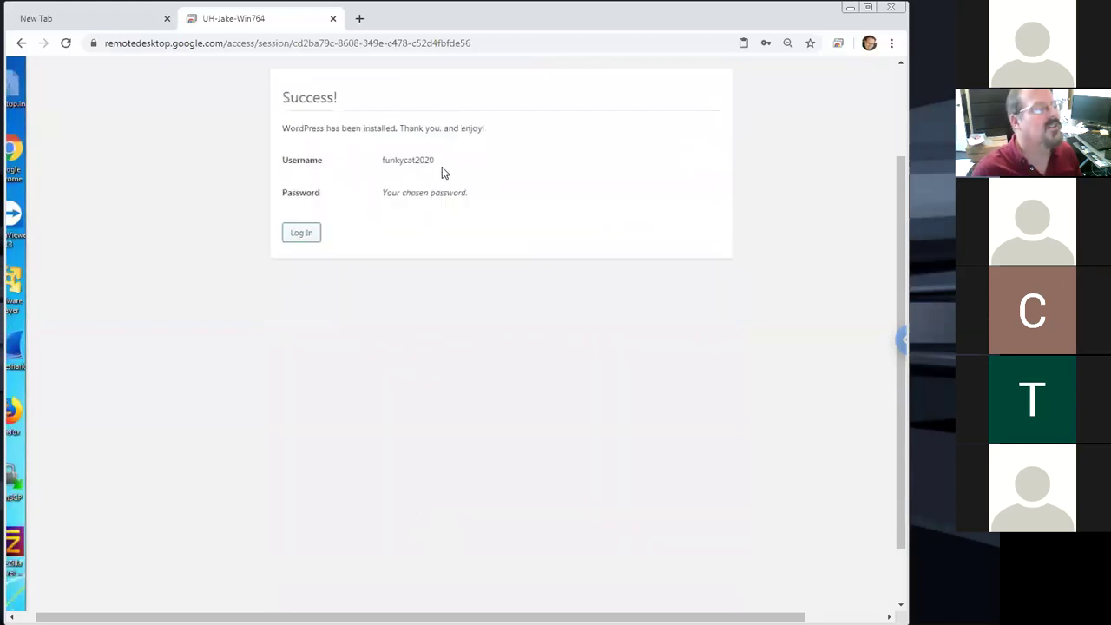
click(303, 236)
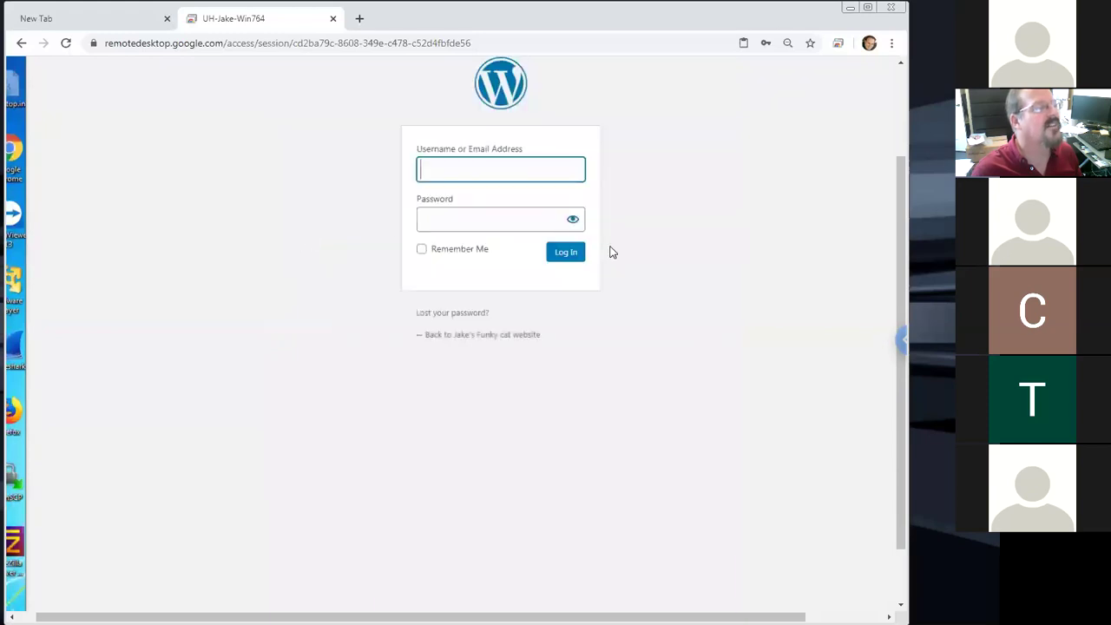
drag(903, 222, 893, 128)
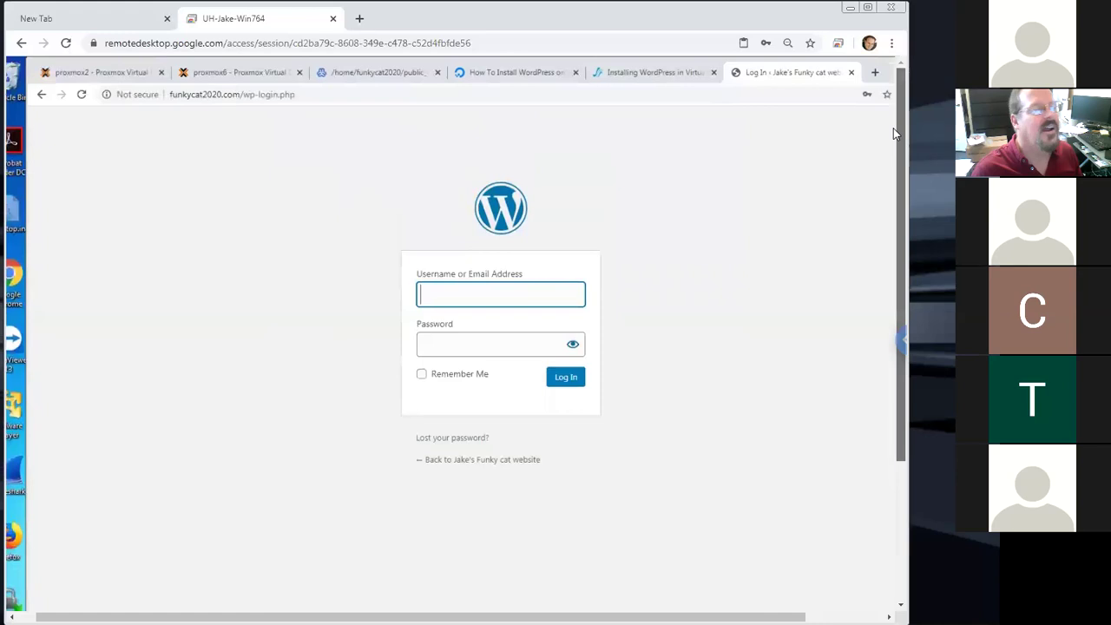
click(504, 294)
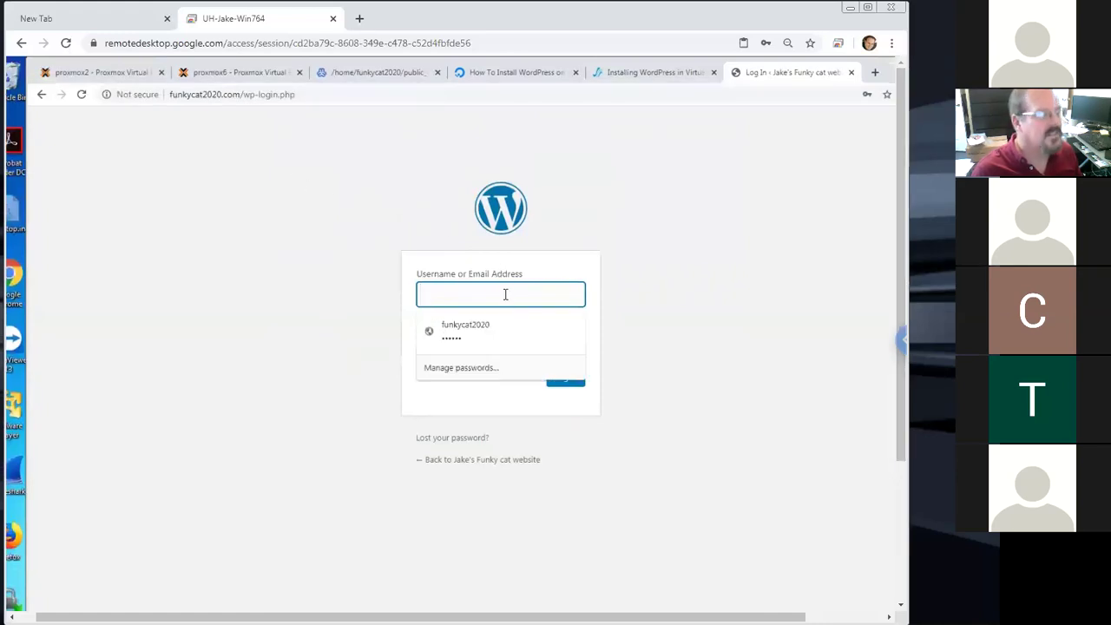
text(funkycat2020)
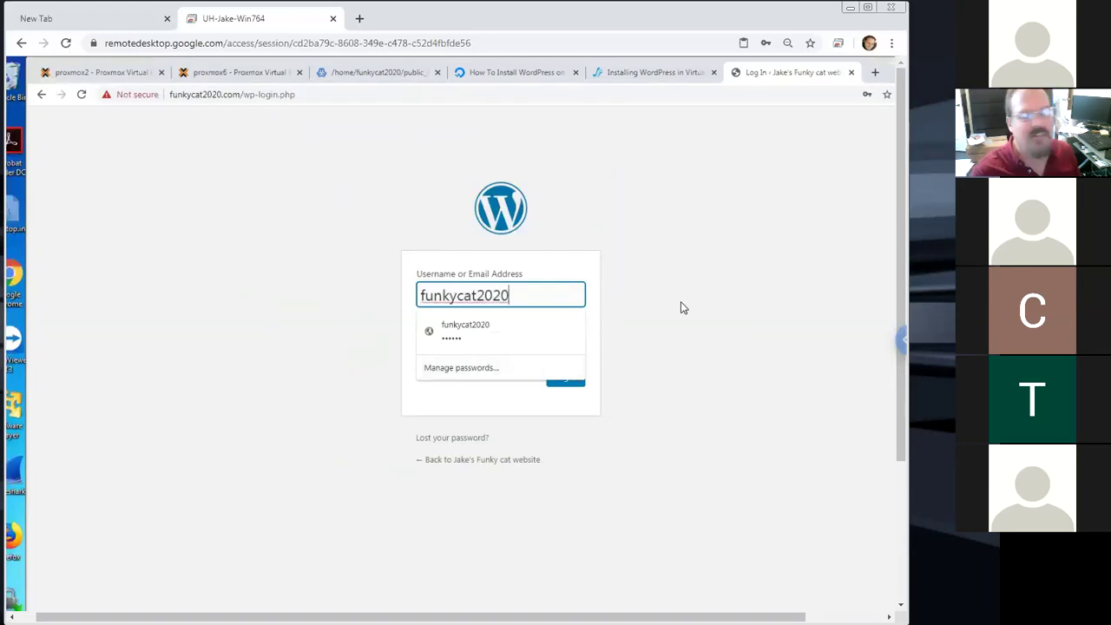
click(692, 311)
click(454, 344)
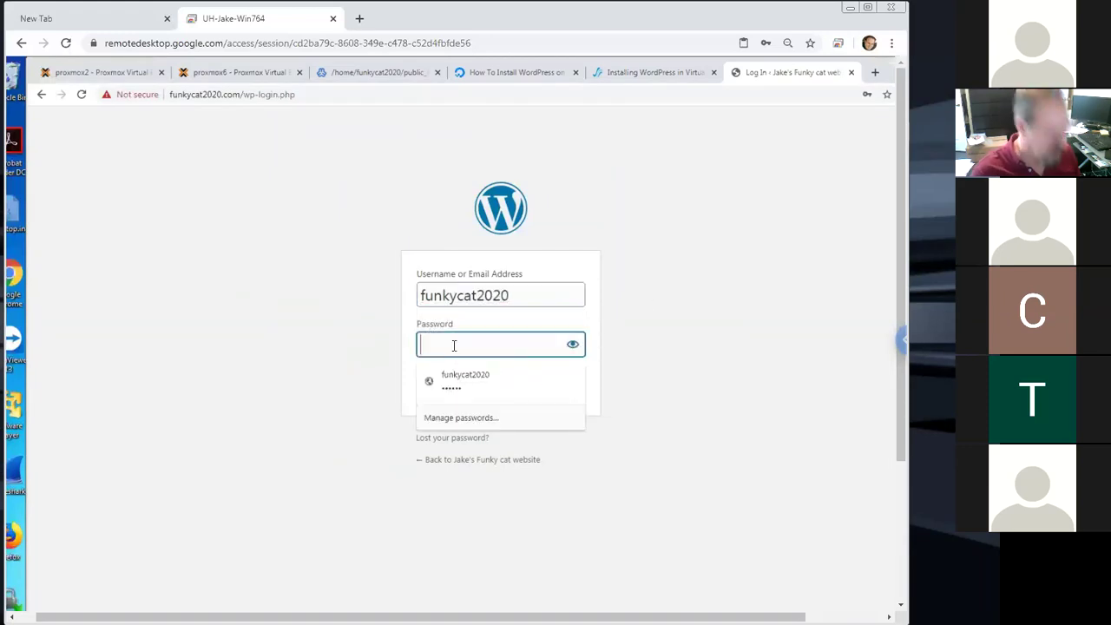
text(••••••)
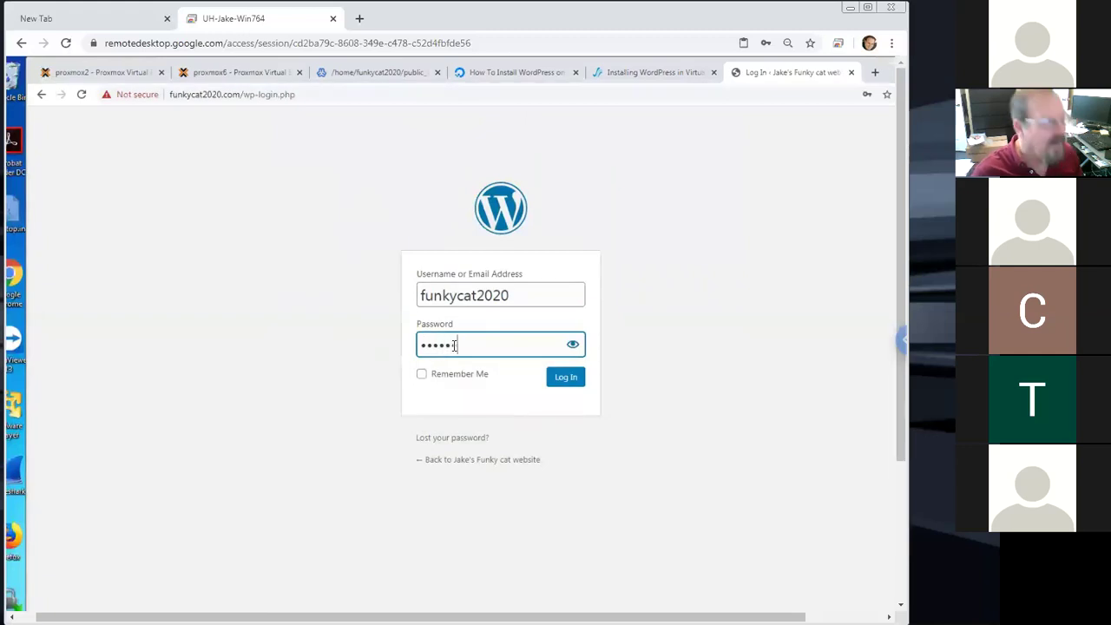
click(567, 383)
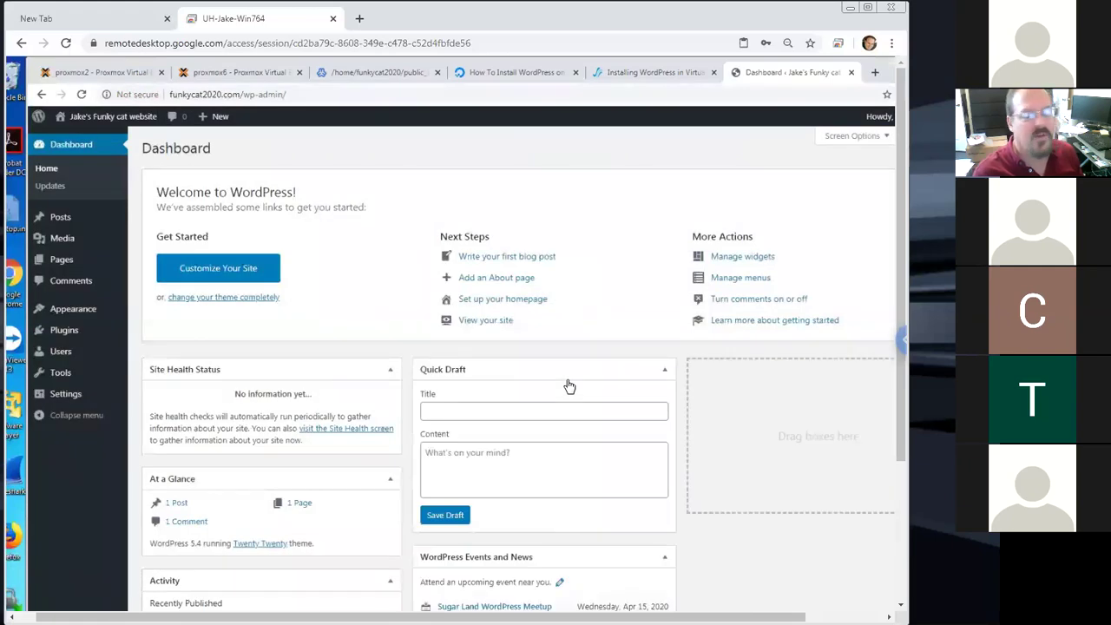
click(304, 90)
drag(303, 90, 161, 91)
key(ctrl+c)
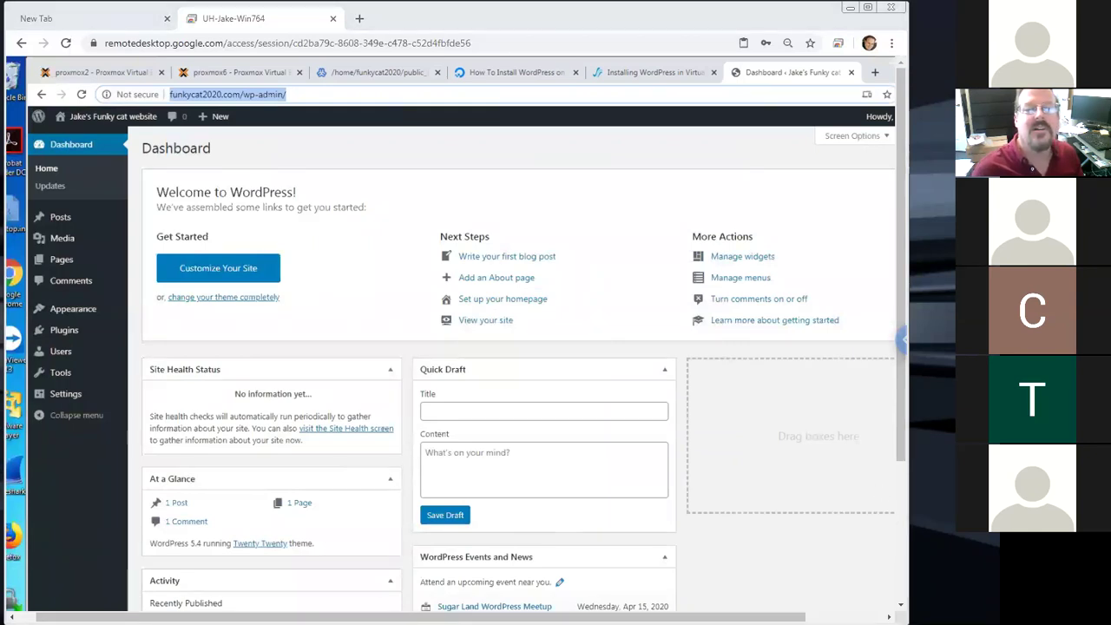
key(alt+Tab)
click(724, 467)
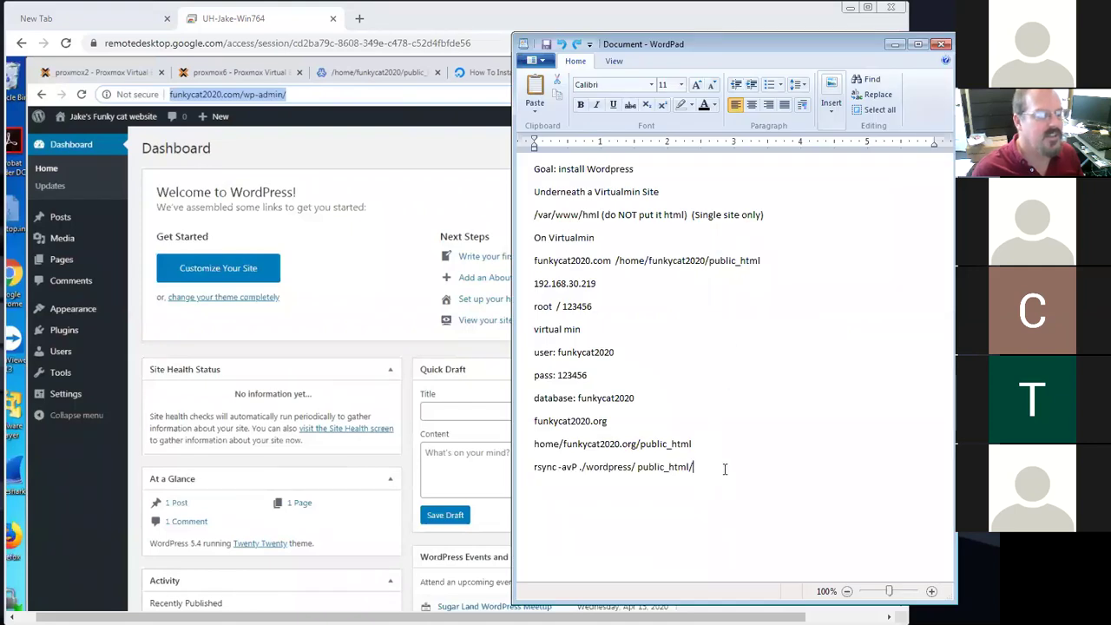
key(Return)
text(Wp admin)
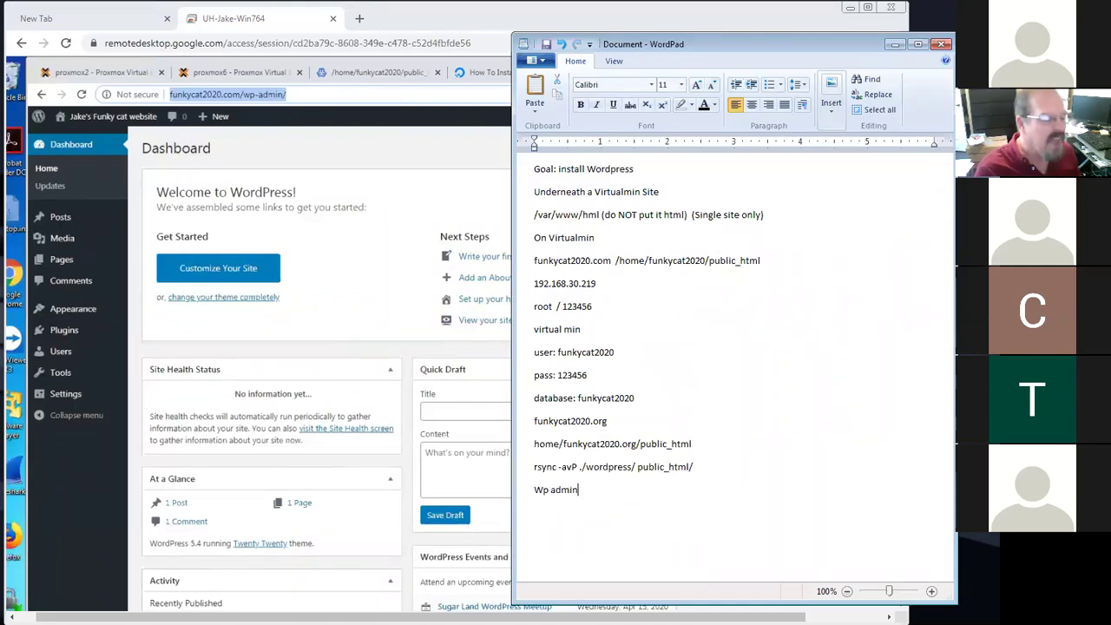
text( page:)
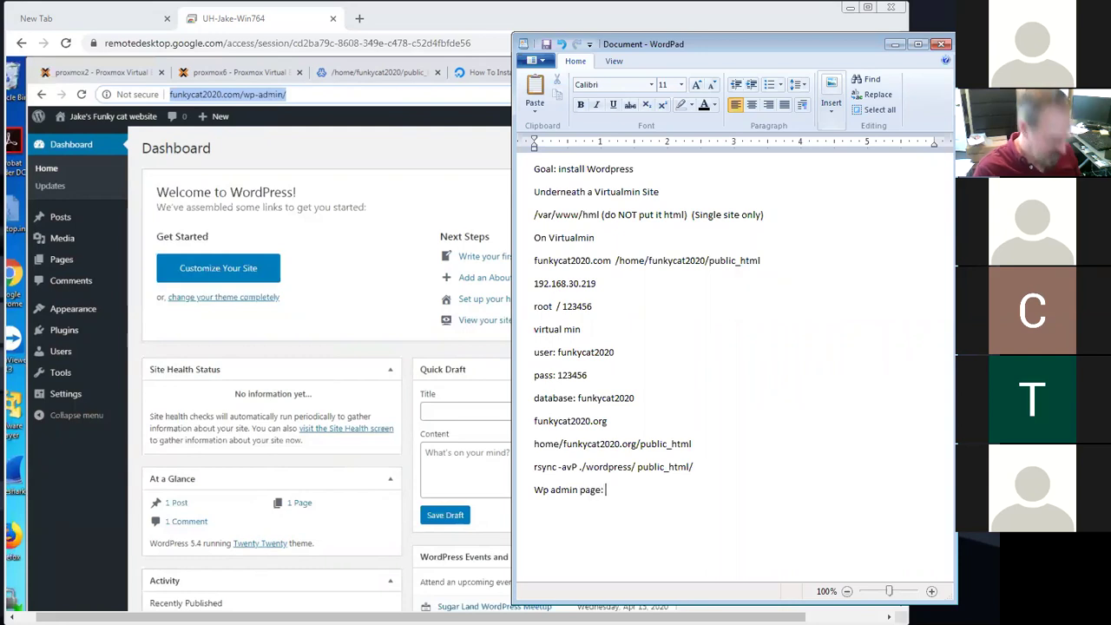
key(ctrl+v)
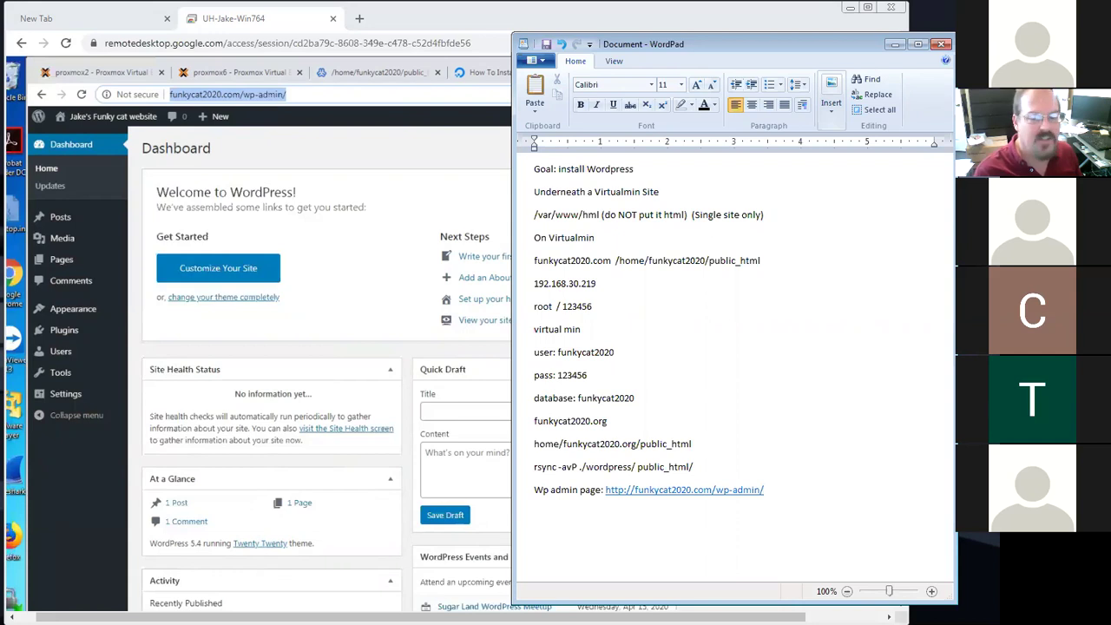
key(Return)
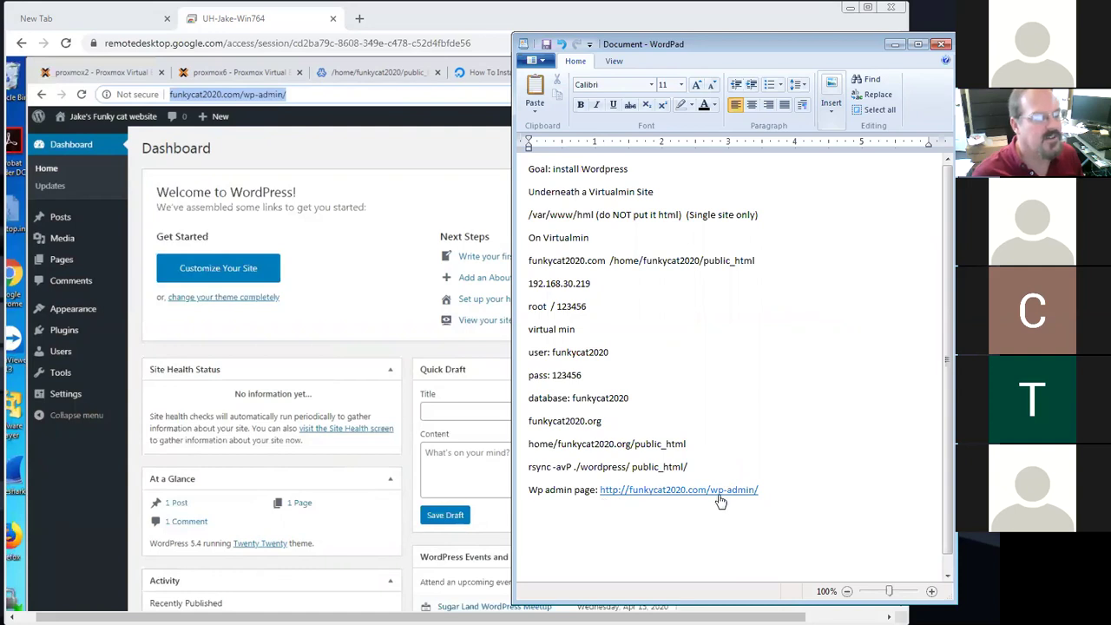
Load funkycat2020.com in Chrome and find the 'Hellow world, MEOW' placeholder page instead of WordPress
click(364, 144)
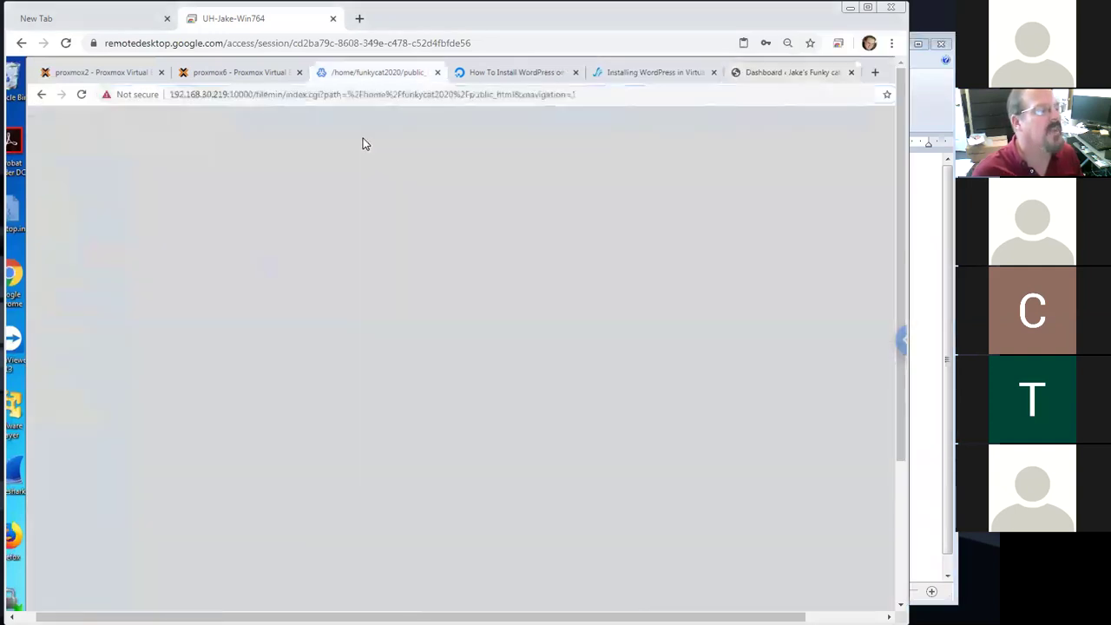
key(ctrl+Tab)
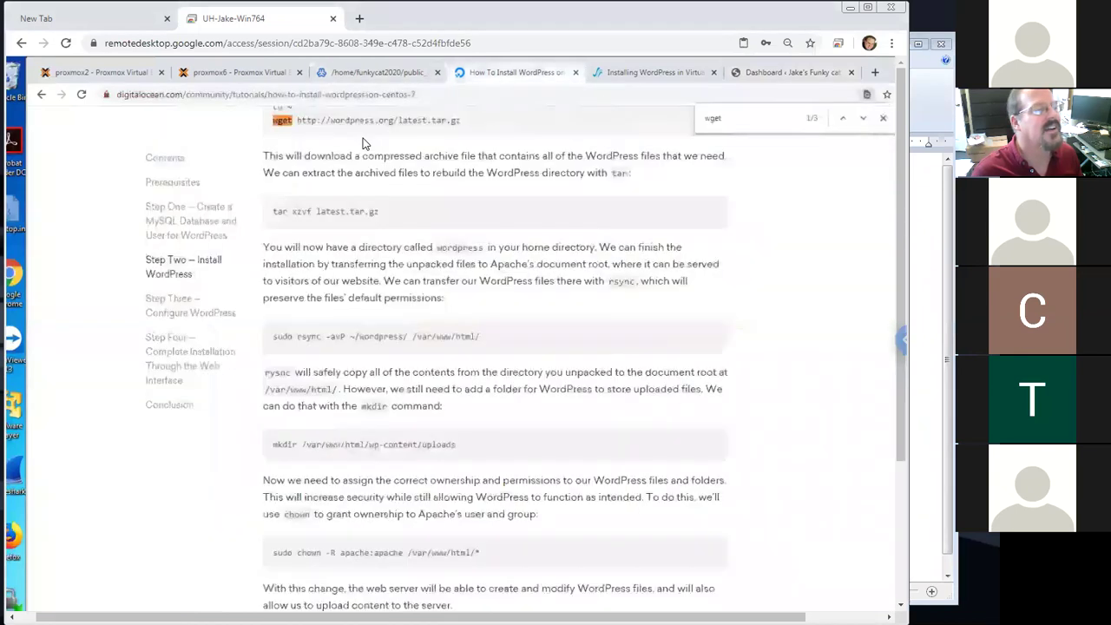
key(ctrl+l)
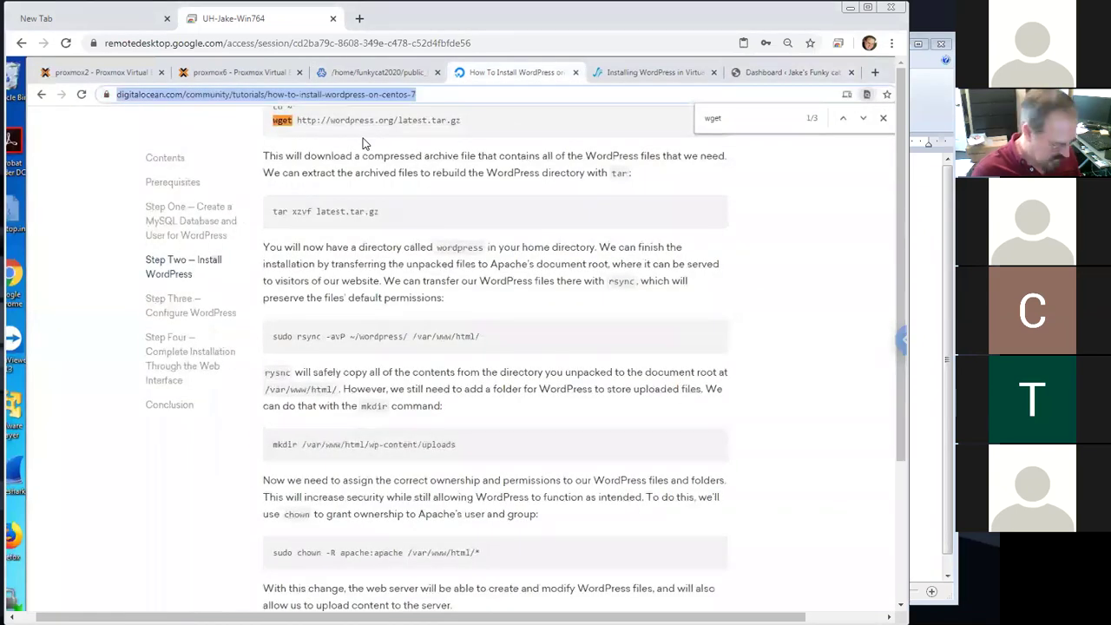
text(funkycat2020.com)
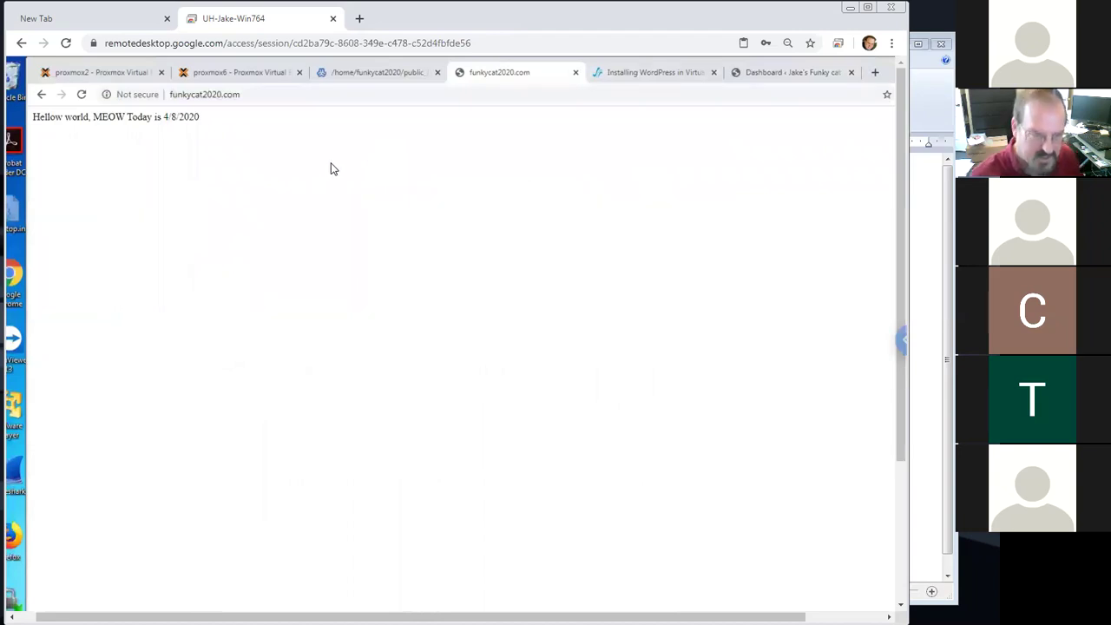
drag(223, 115, 72, 122)
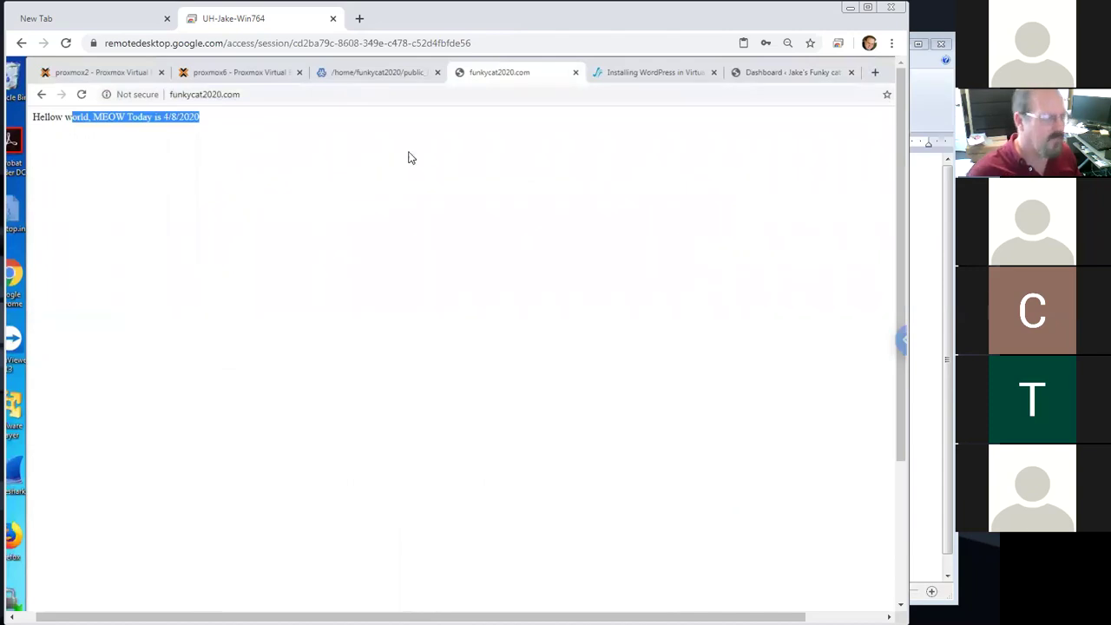
drag(900, 421, 898, 560)
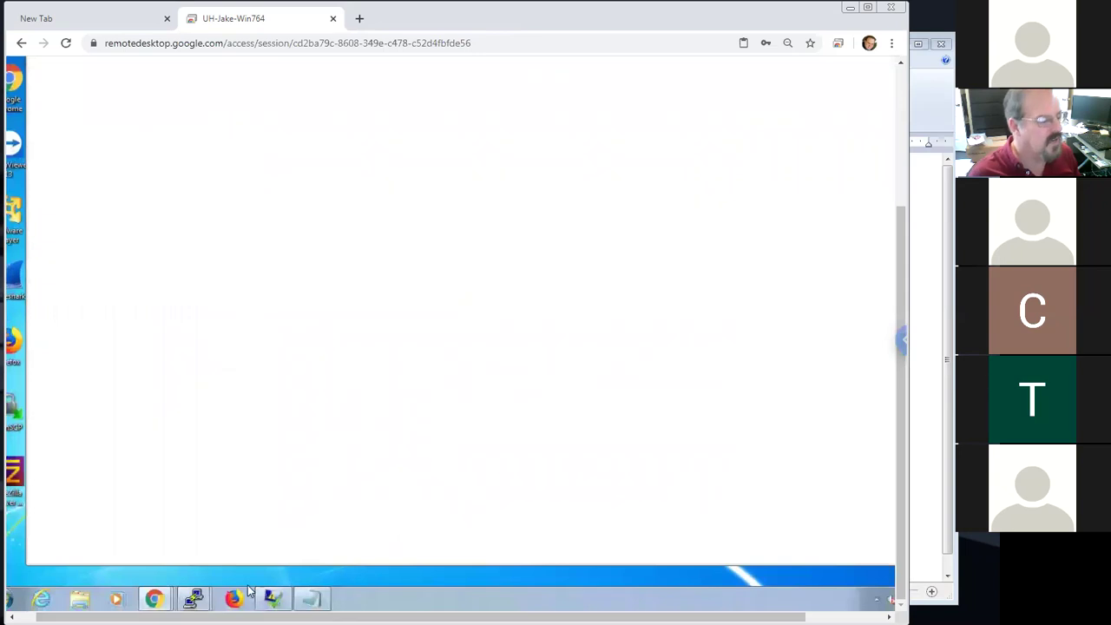
List index* in public_html, comparing the 38-byte index.html with WordPress's 405-byte index.php
mouse_move(194, 599)
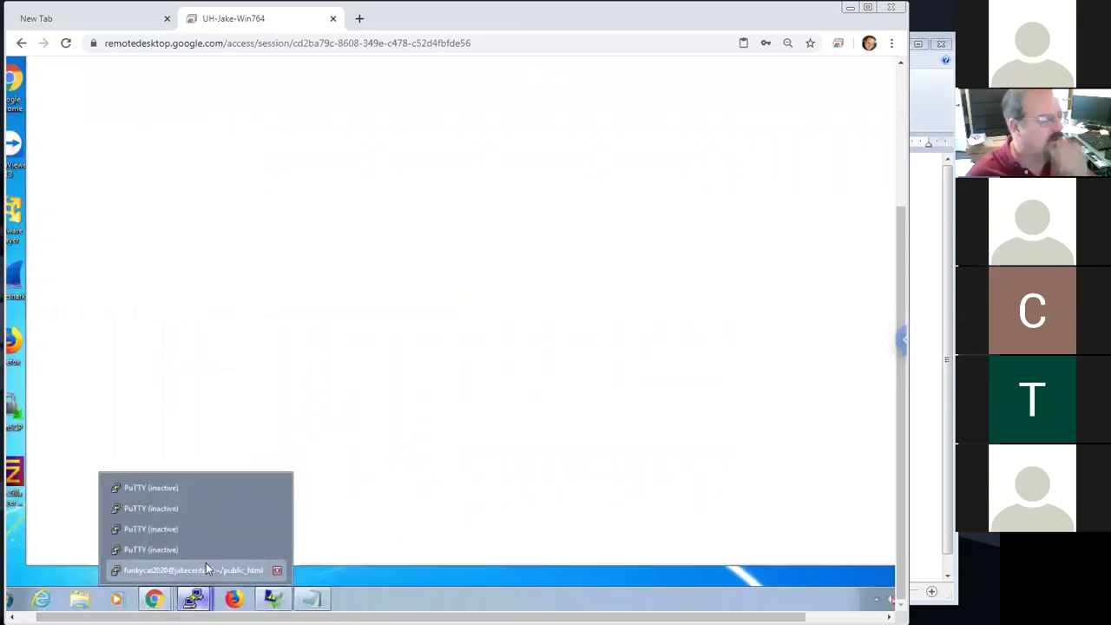
click(202, 570)
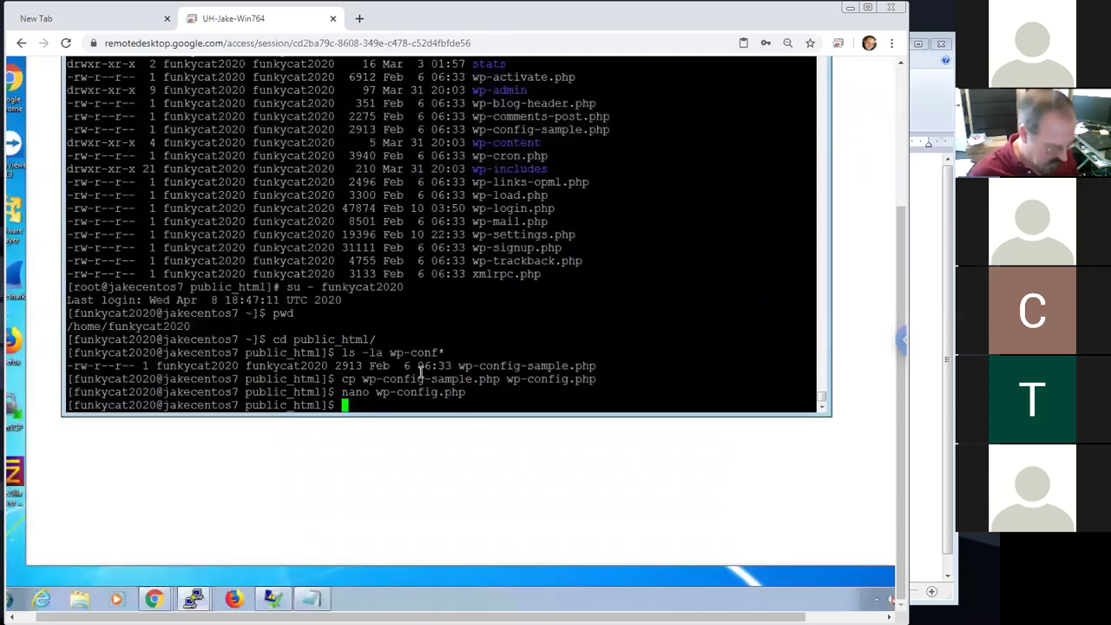
text(ls -la )
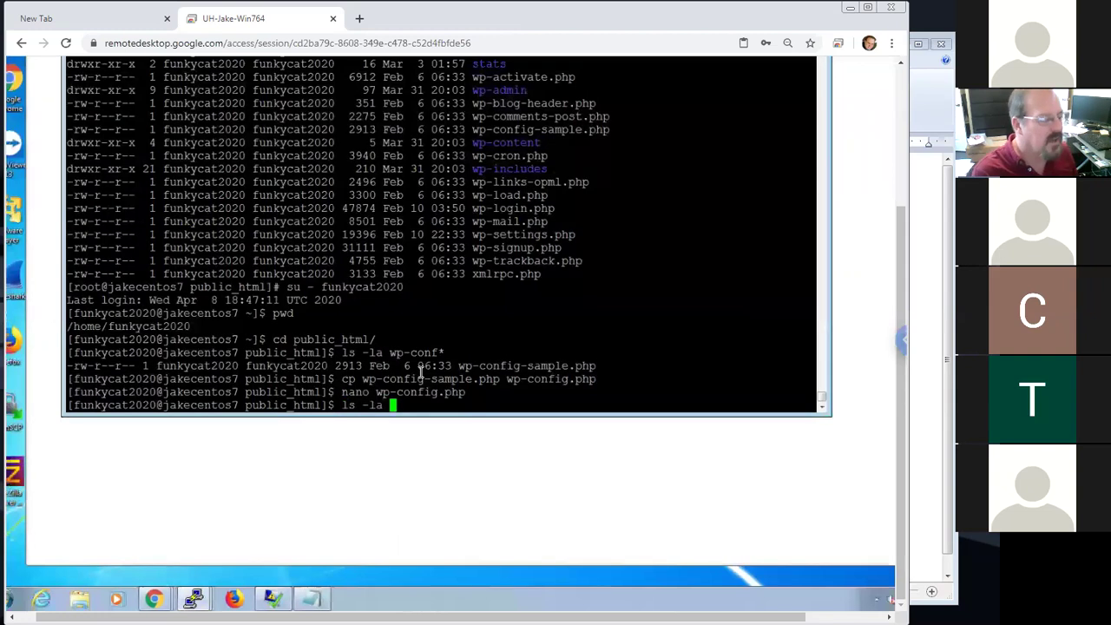
text(index)
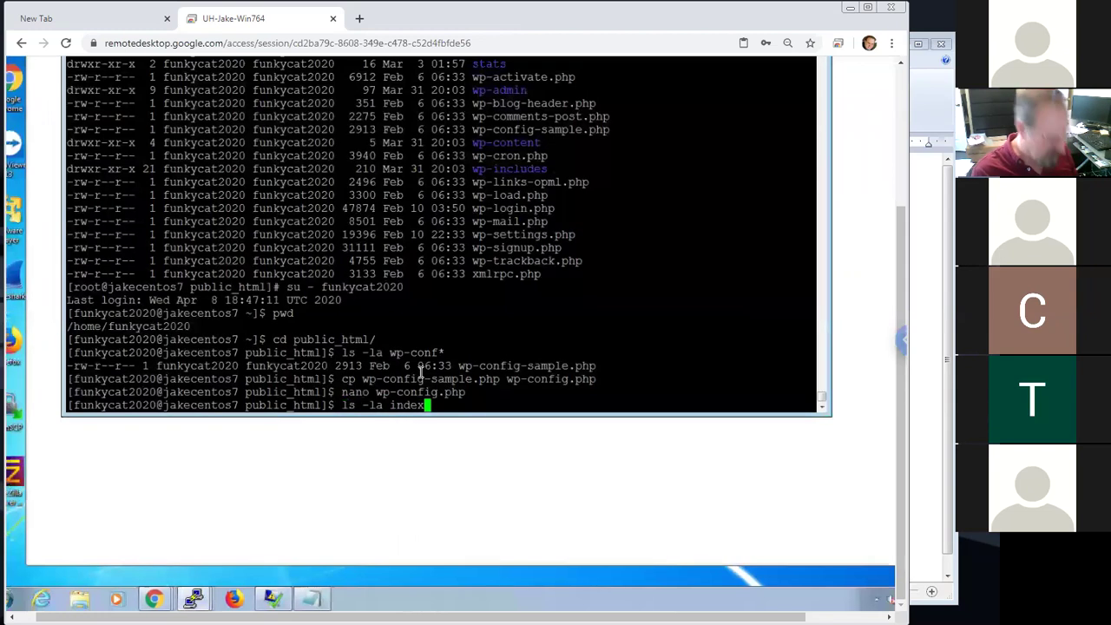
text(*)
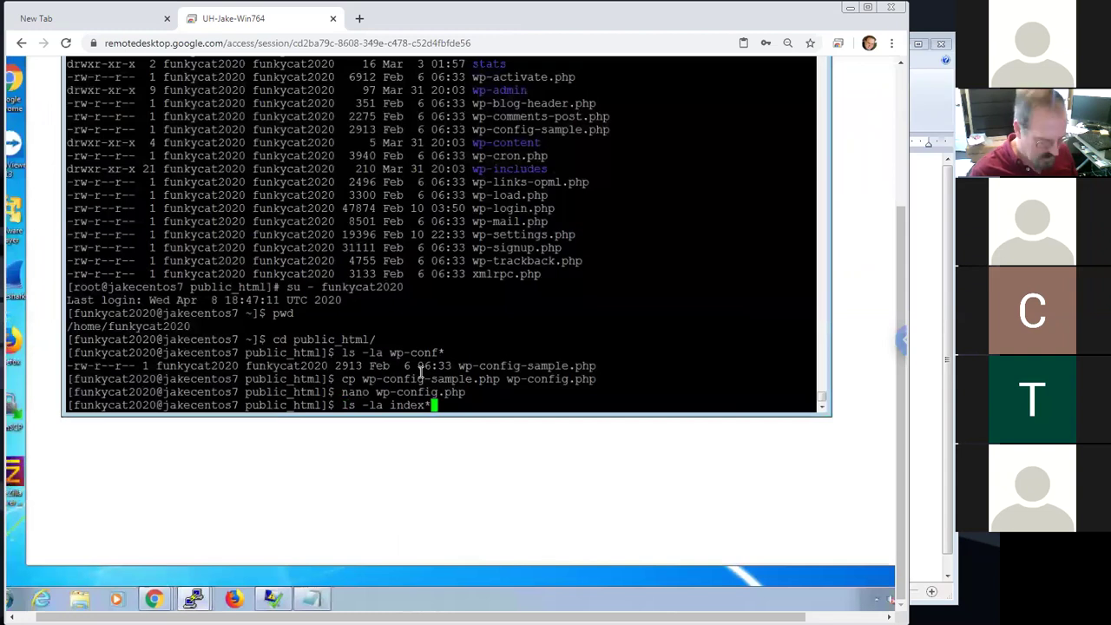
key(Return)
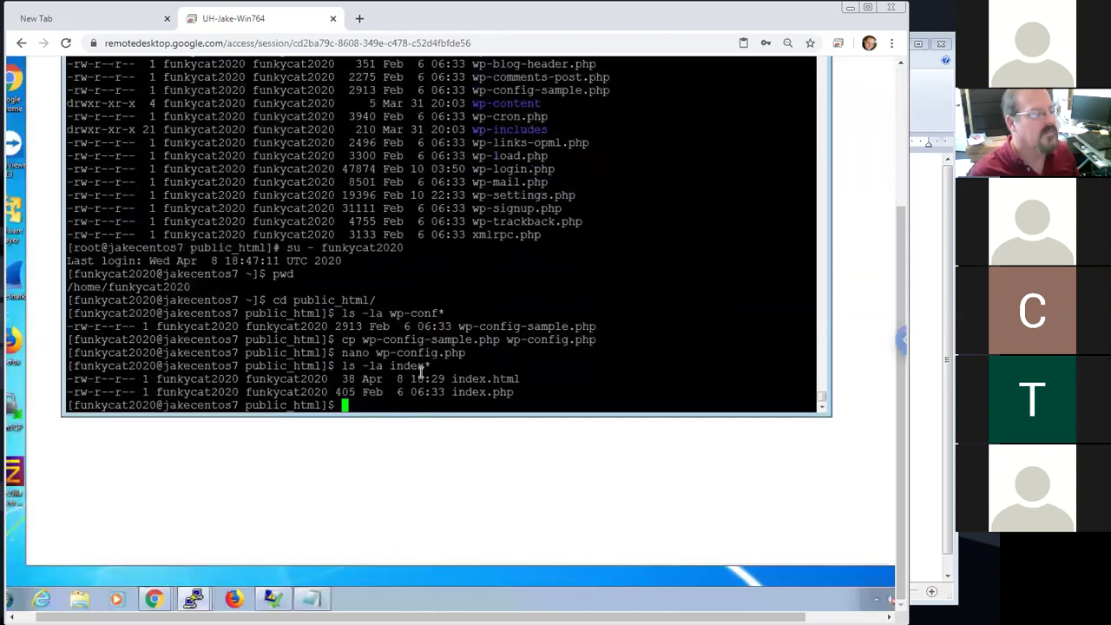
drag(521, 380, 474, 380)
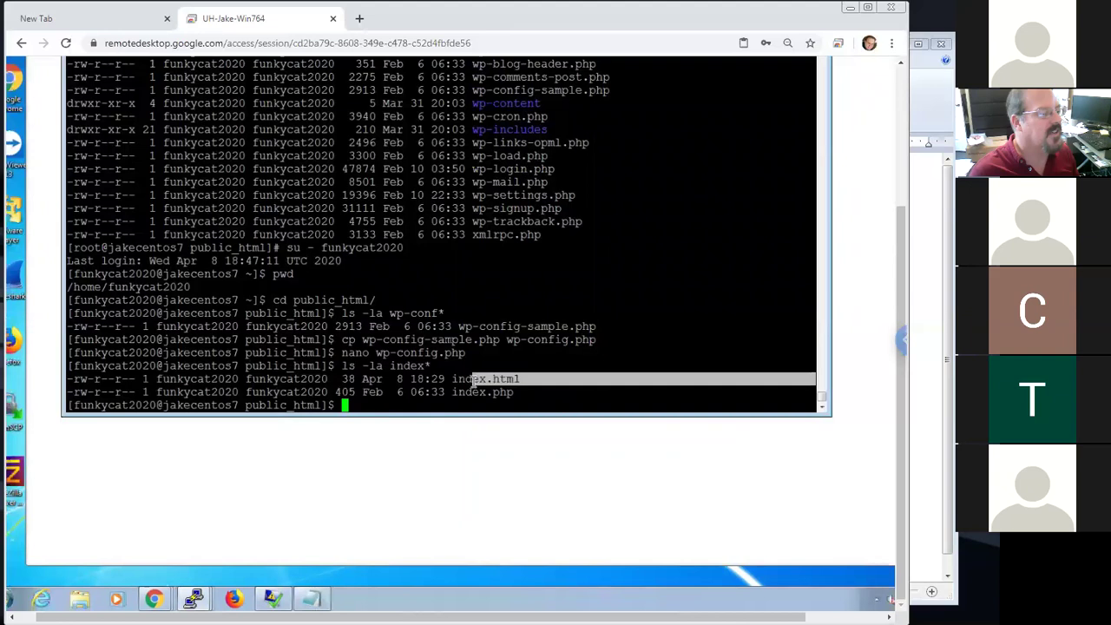
double_click(346, 378)
drag(511, 392, 453, 392)
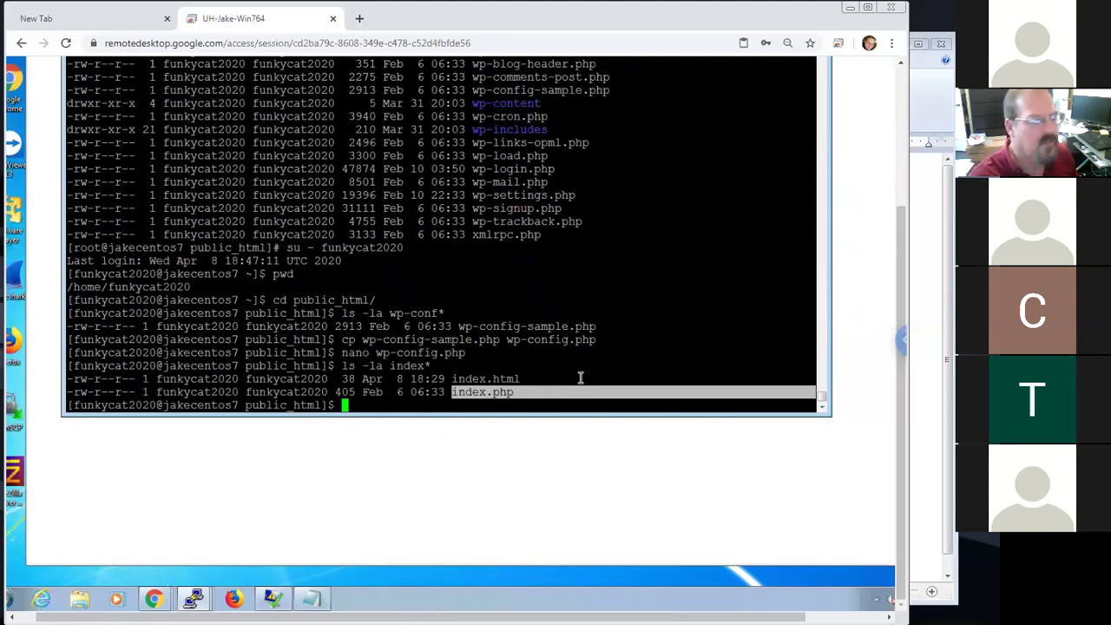
drag(560, 379, 453, 379)
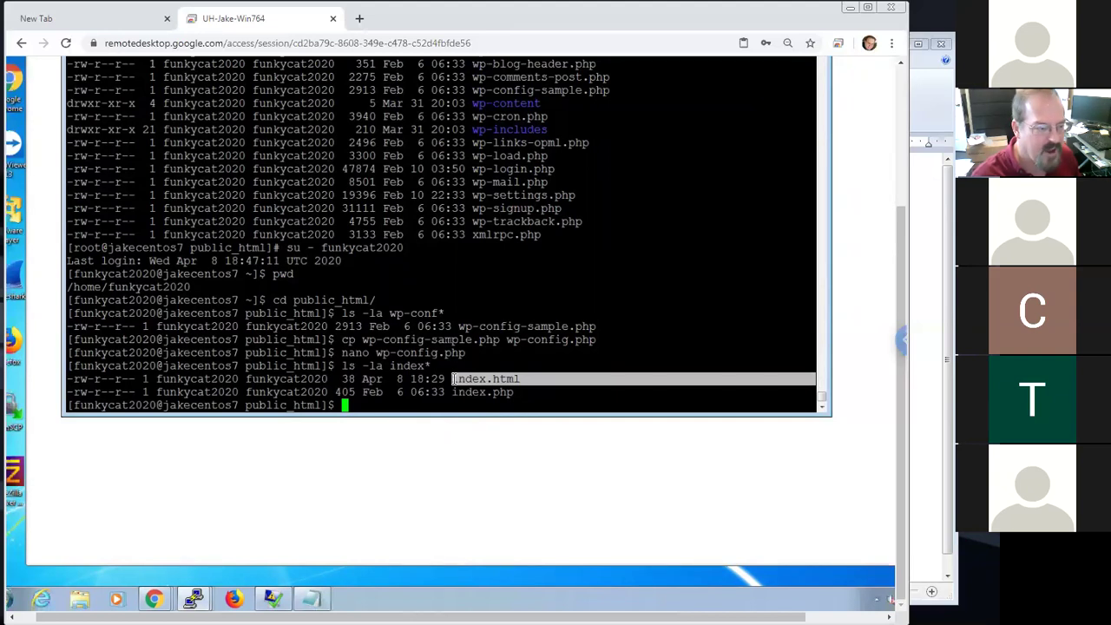
drag(538, 395, 460, 397)
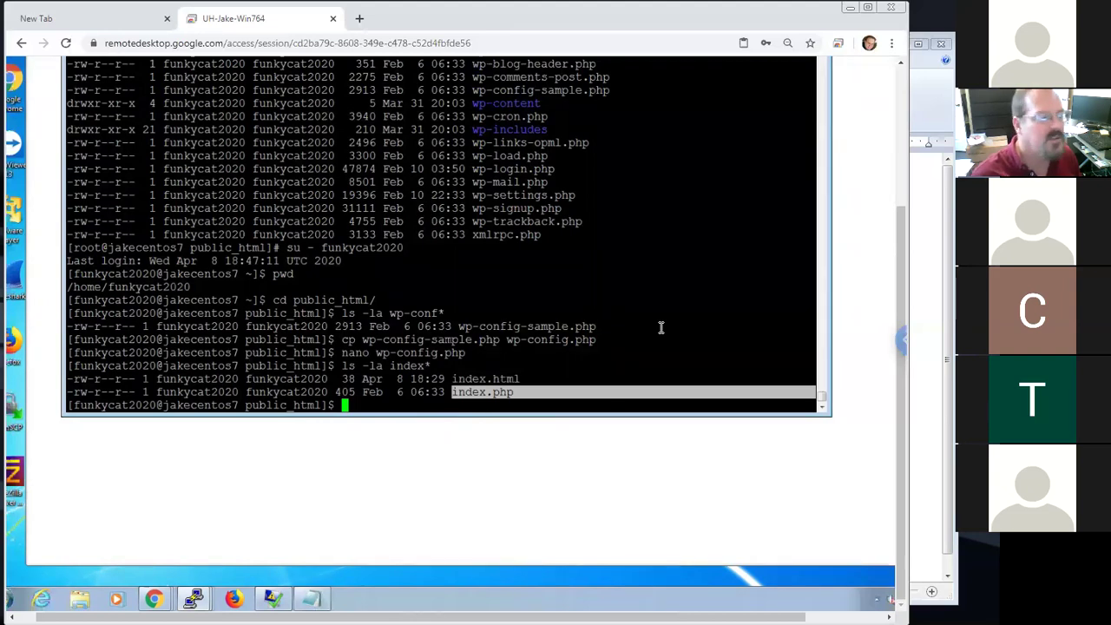
click(598, 374)
Attempt to rename index.html with an incomplete mv command
text(rm)
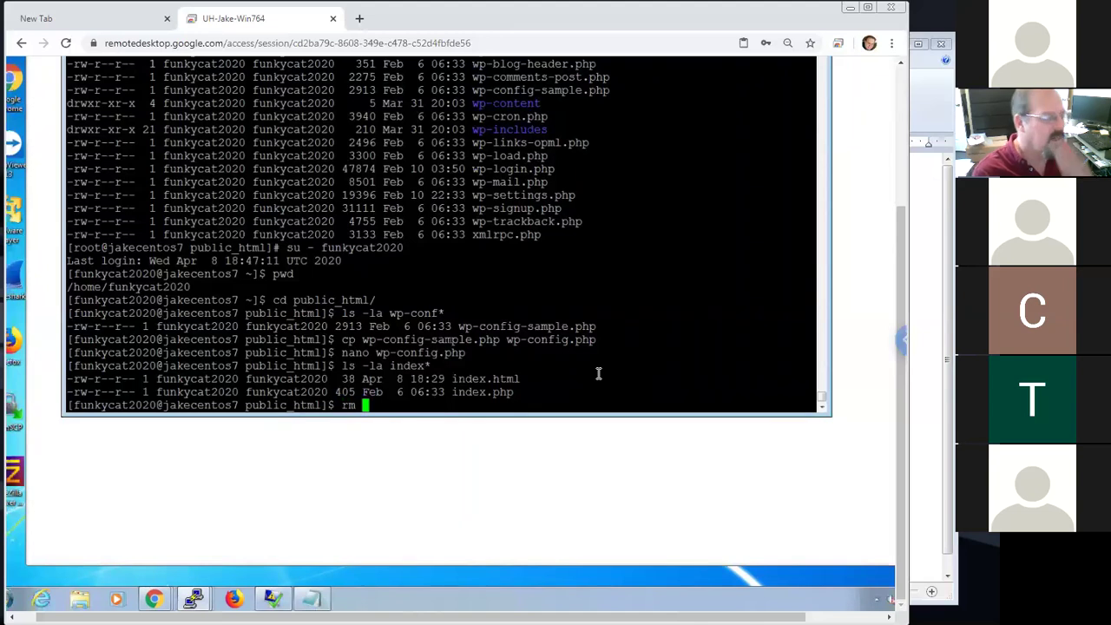
key(BackSpace)
key(BackSpace)
key(BackSpace)
text(mv index.)
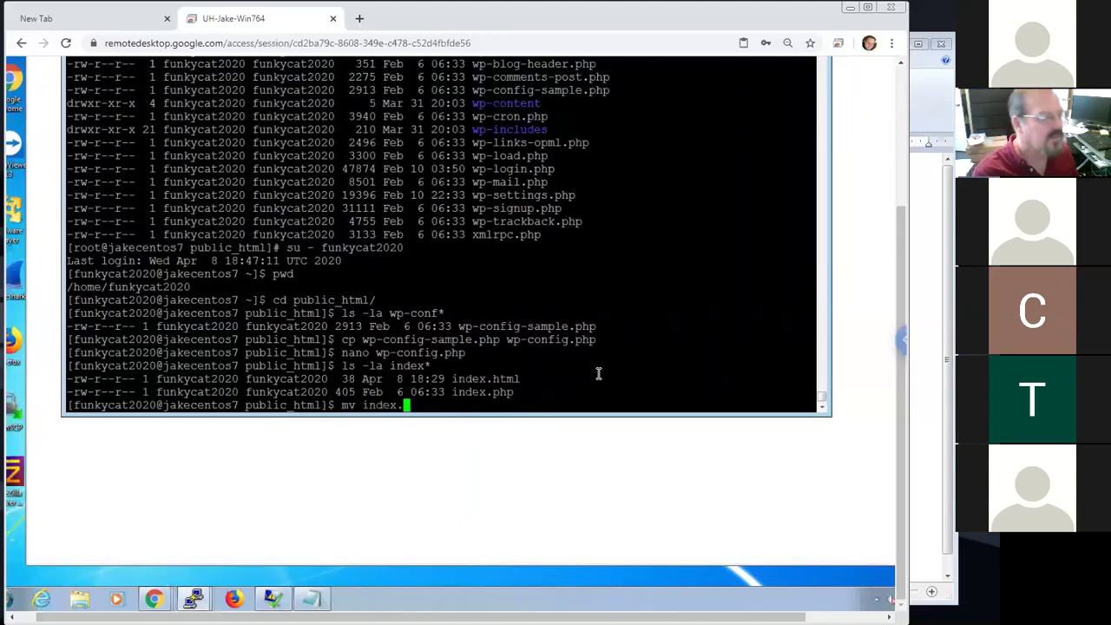
text(html)
key(BackSpace)
text(.save)
key(Return)
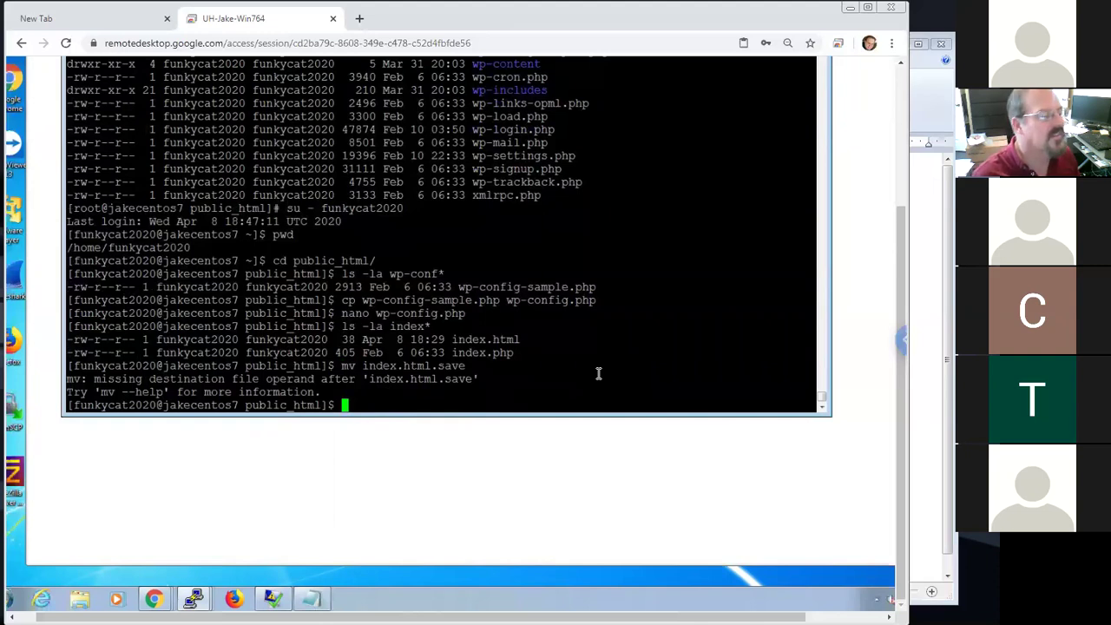
Correct the command to mv index.html index.html.save and run it
key(Up)
key(Left)
key(Left)
key(Left)
key(Left)
key(Left)
key(Left)
key(Left)
key(Left)
key(Left)
key(Left)
key(Left)
key(Left)
key(Left)
key(Left)
key(Left)
key(Left)
key(Left)
key(Left)
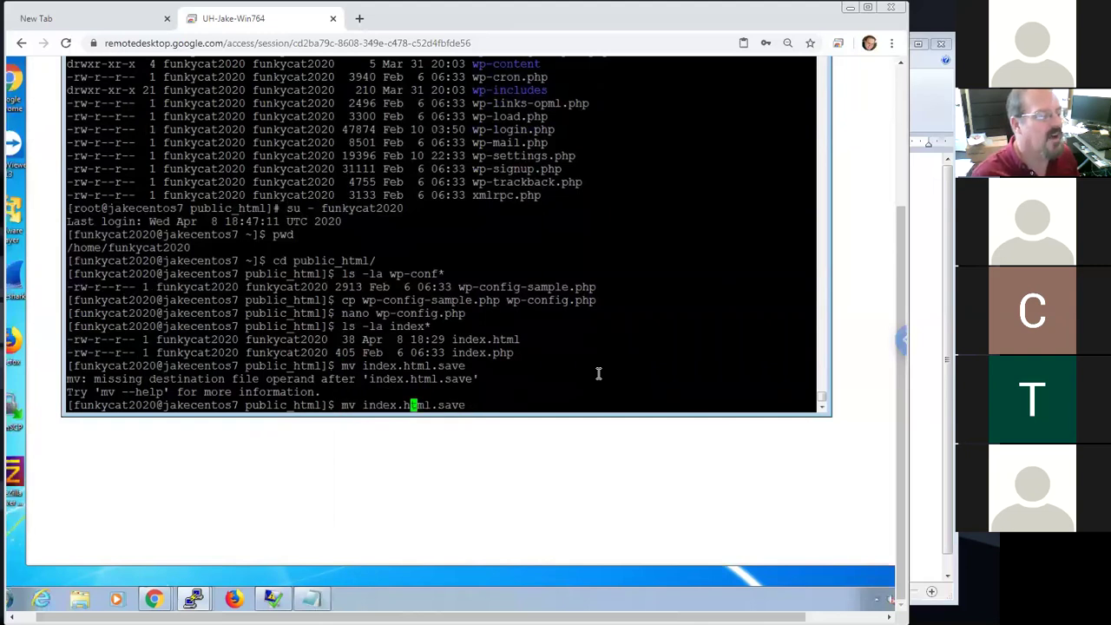
key(Delete)
key(Delete)
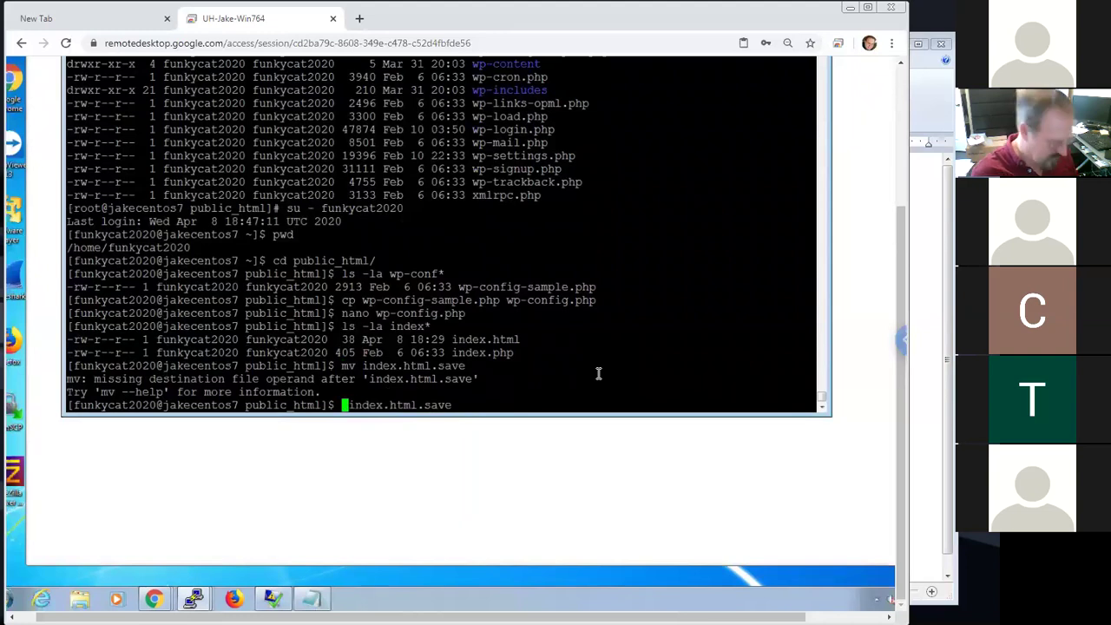
text(mv)
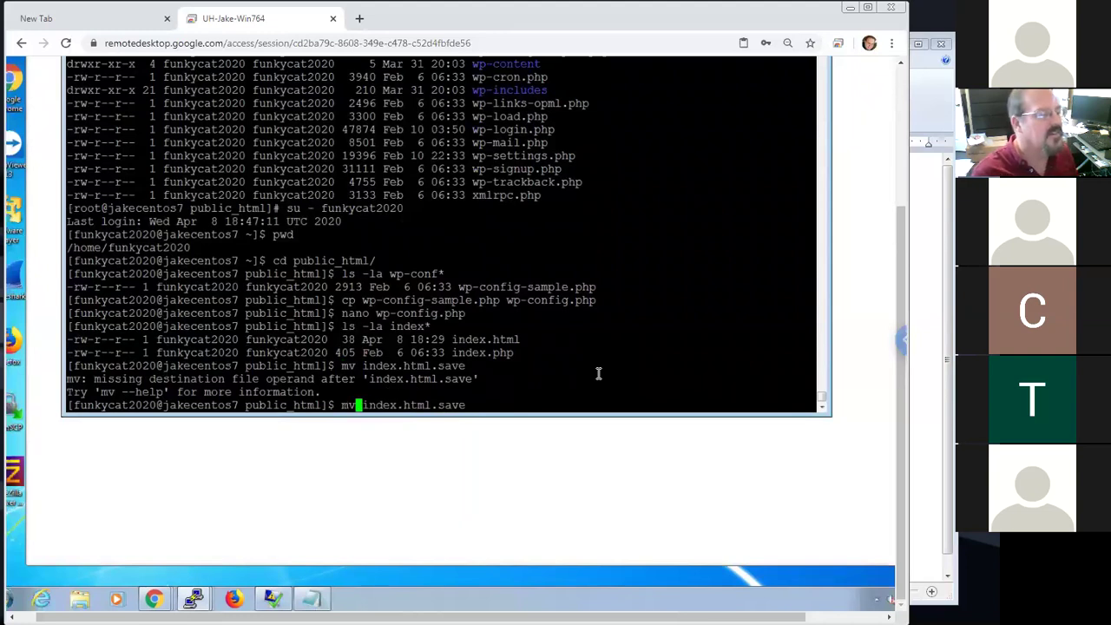
key(Right)
key(Right)
key(Right)
key(Right)
key(Right)
key(Right)
key(Right)
key(Right)
key(Right)
key(Right)
key(Right)
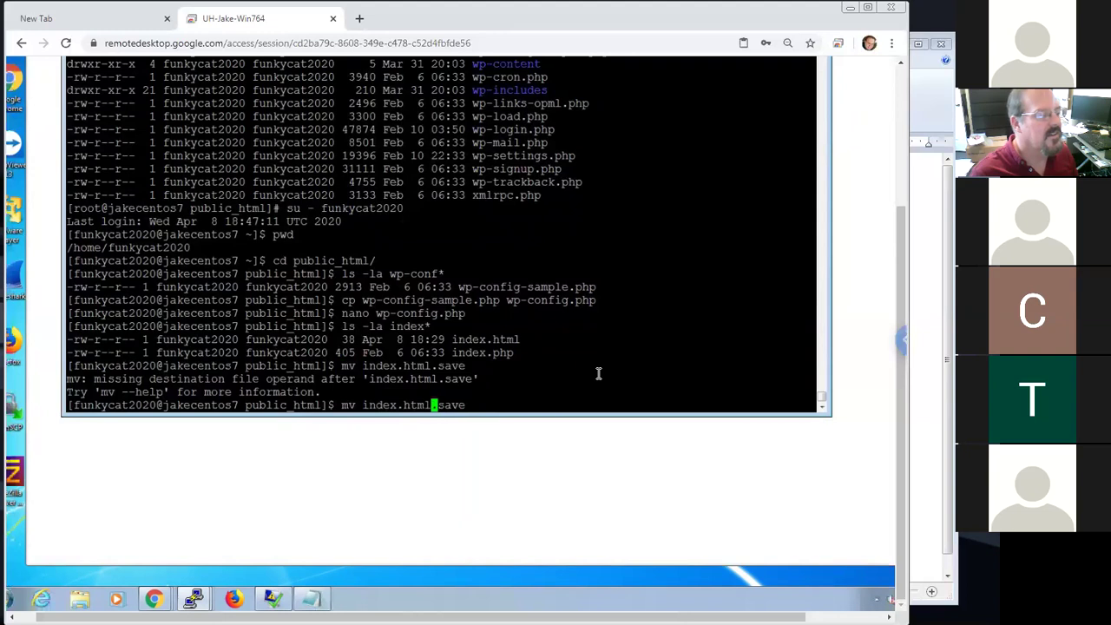
text(index.)
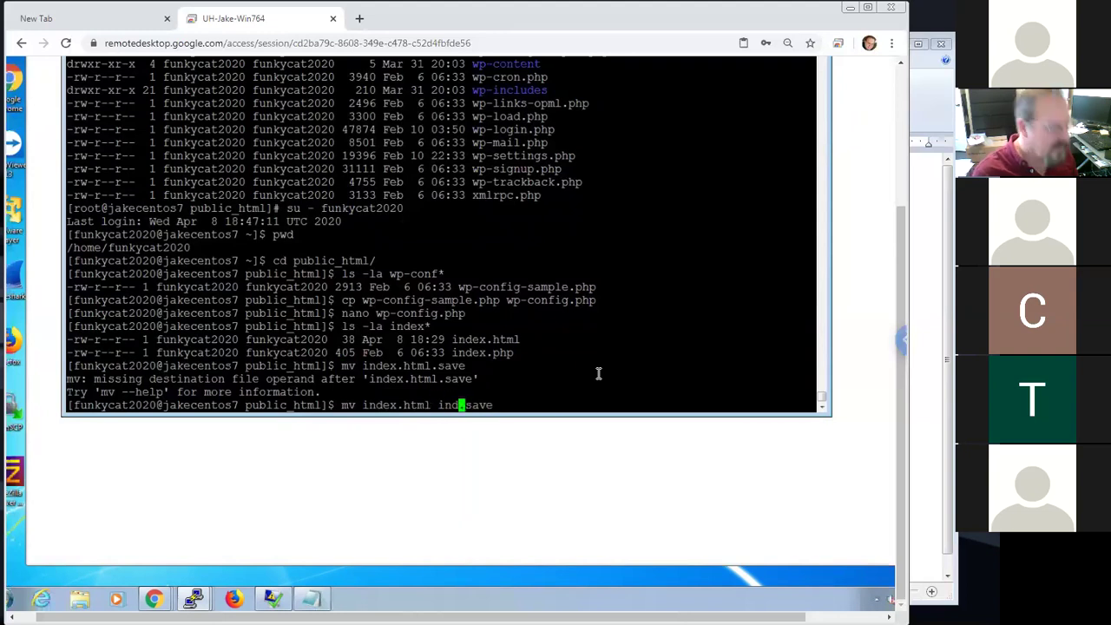
text(htl)
key(Left)
text(m)
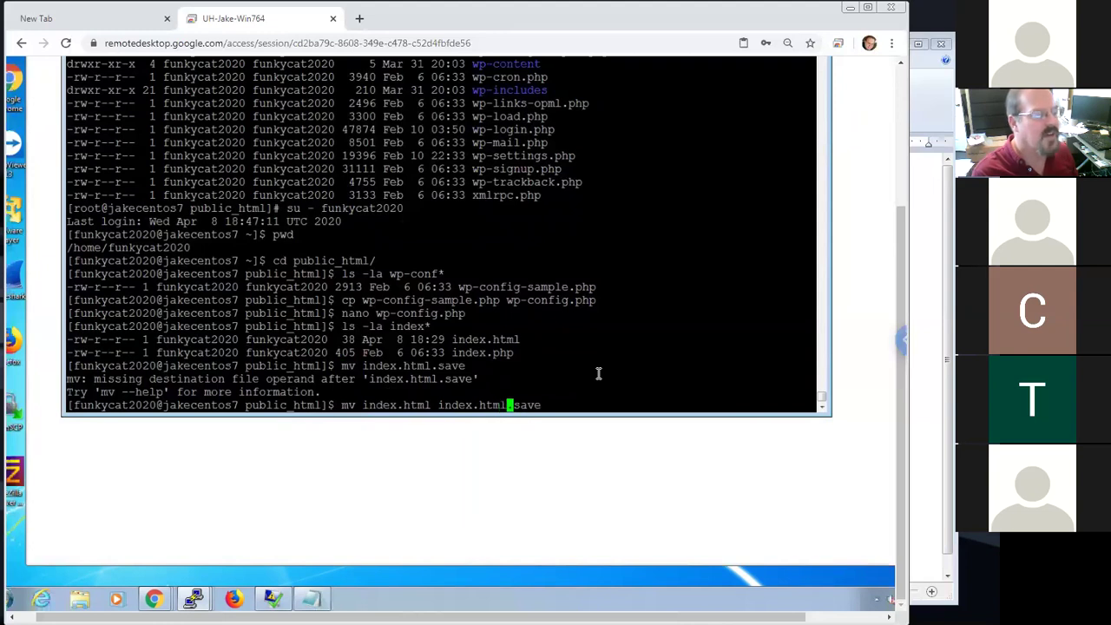
key(Return)
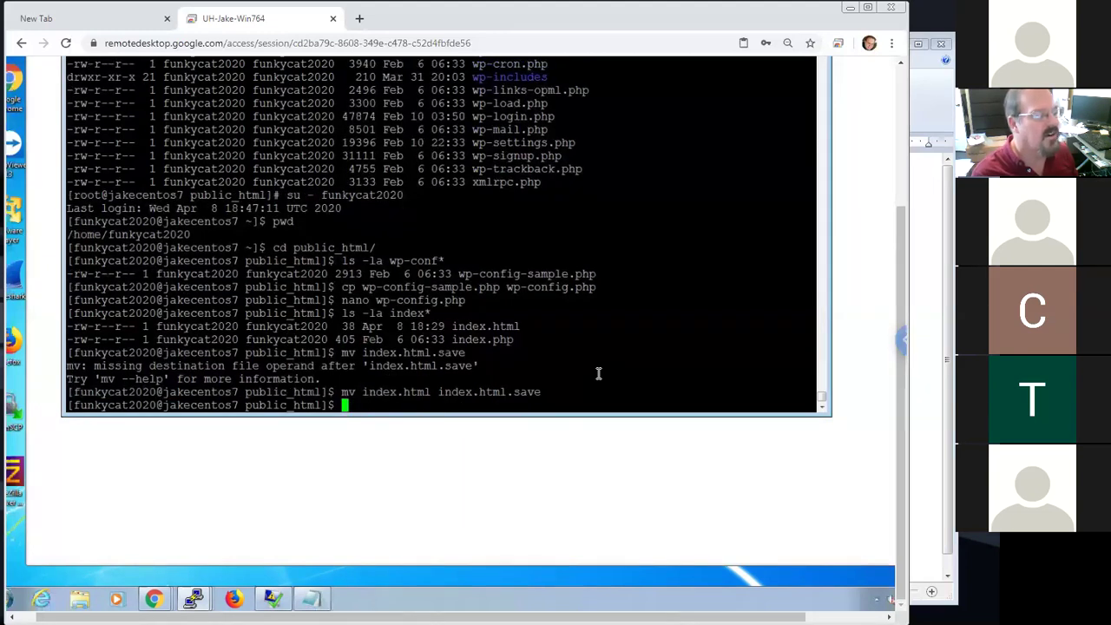
click(560, 478)
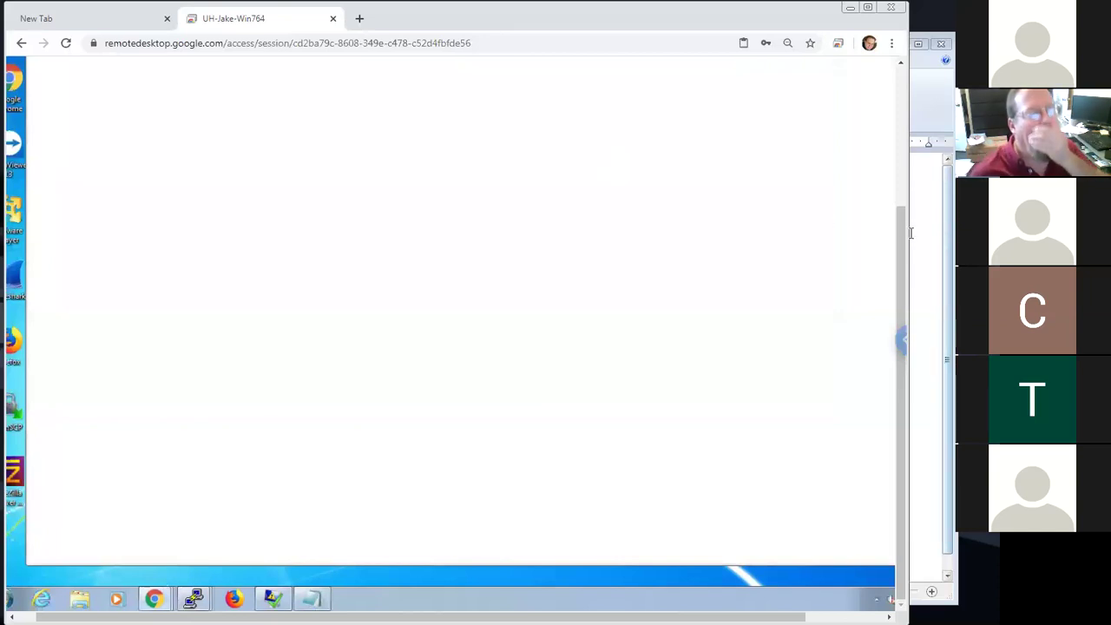
Reload funkycat2020.com to show Jake's Funky cat website with its Hello world! post
click(898, 185)
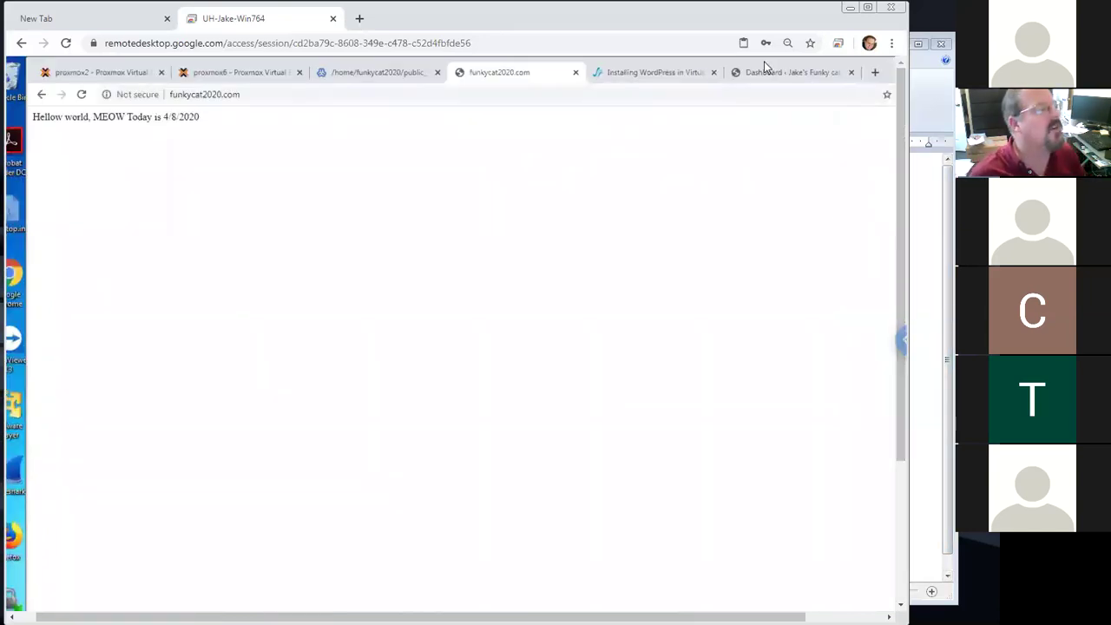
key(ctrl+l)
key(Return)
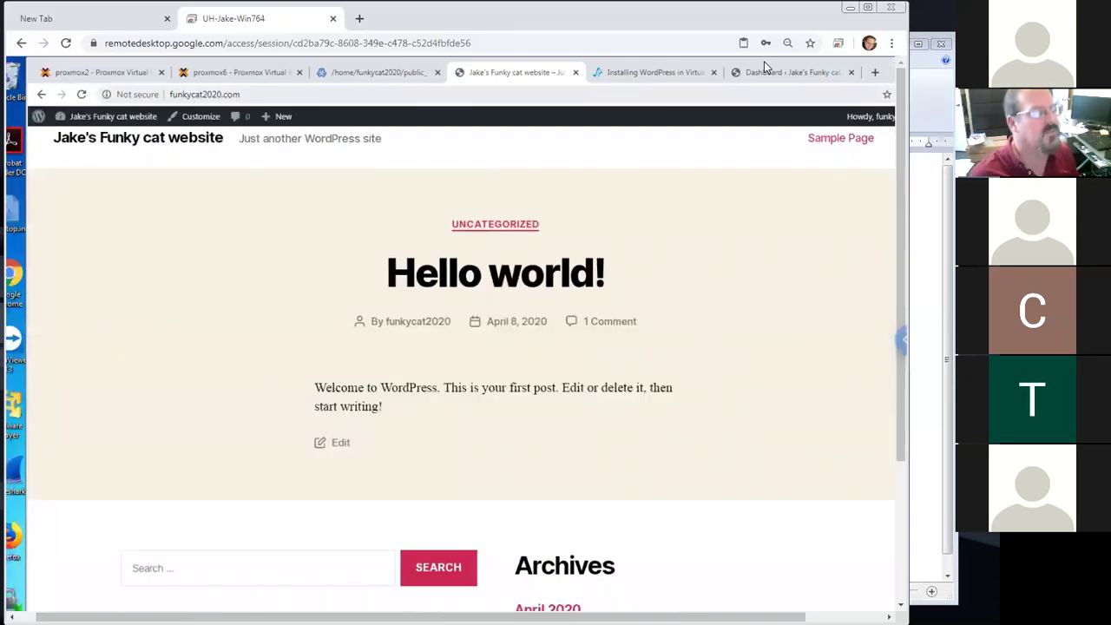
drag(905, 311, 895, 282)
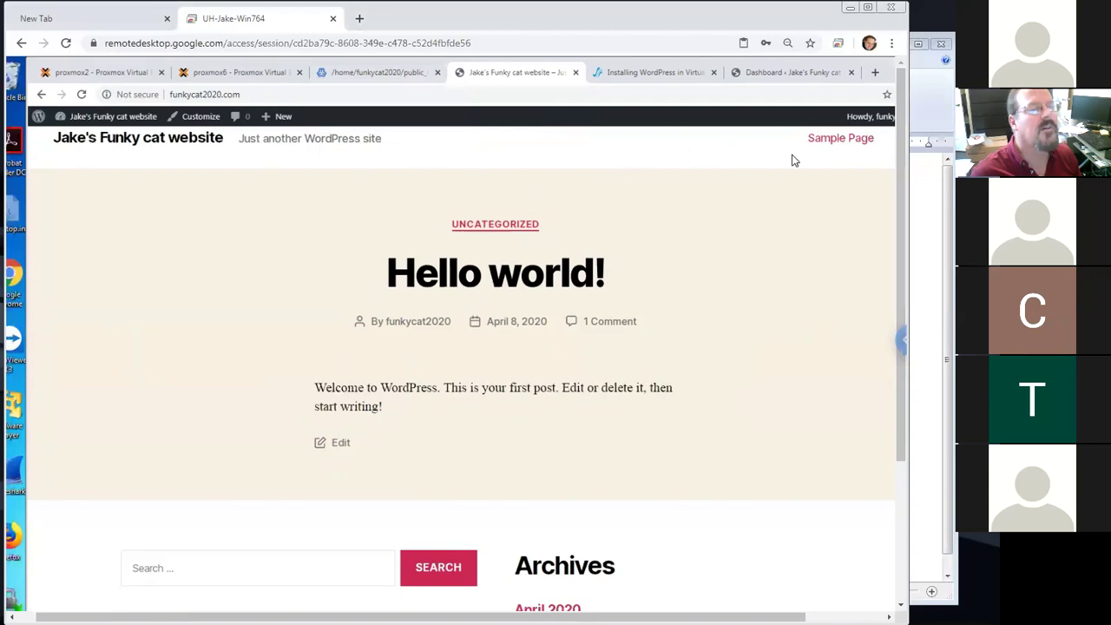
Go from the Dashboard to Appearance > Themes, showing Twenty Twenty active among three themes
click(785, 72)
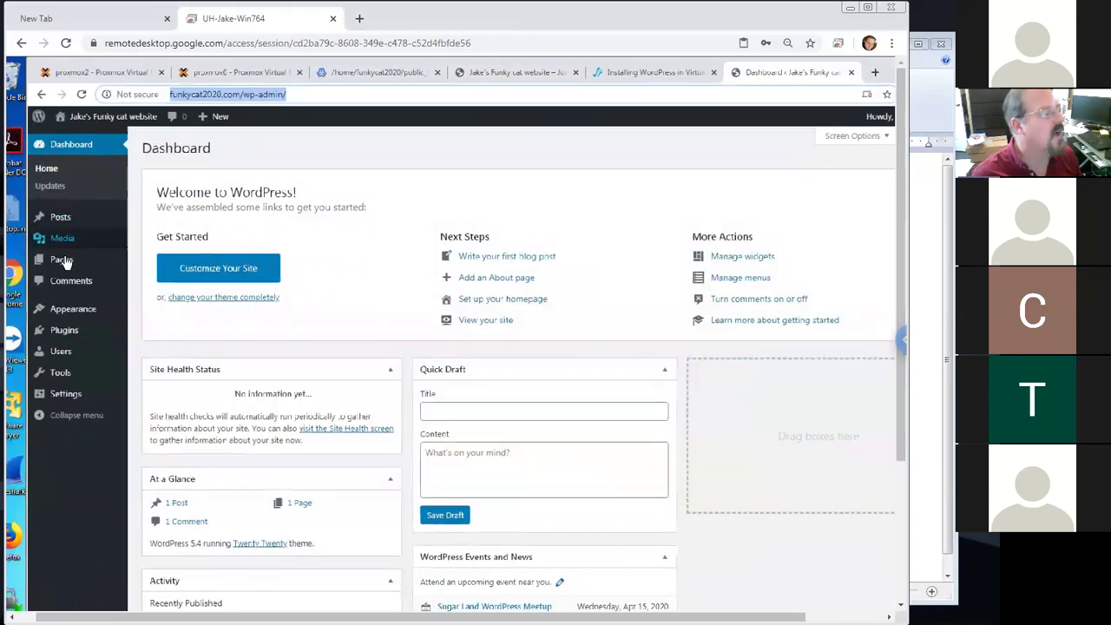
mouse_move(80, 313)
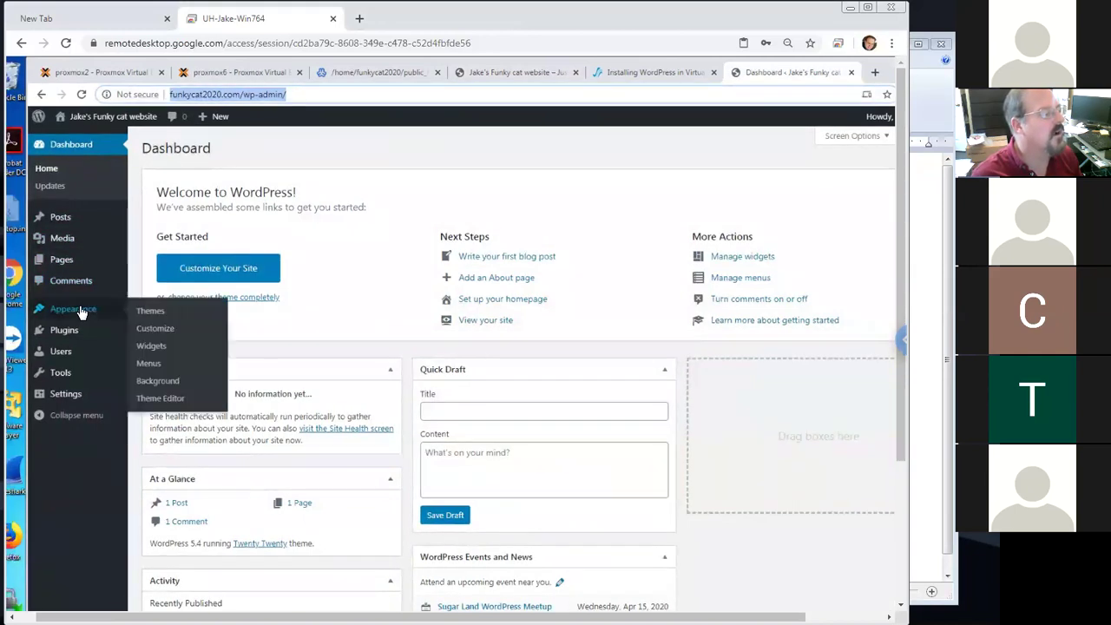
click(150, 311)
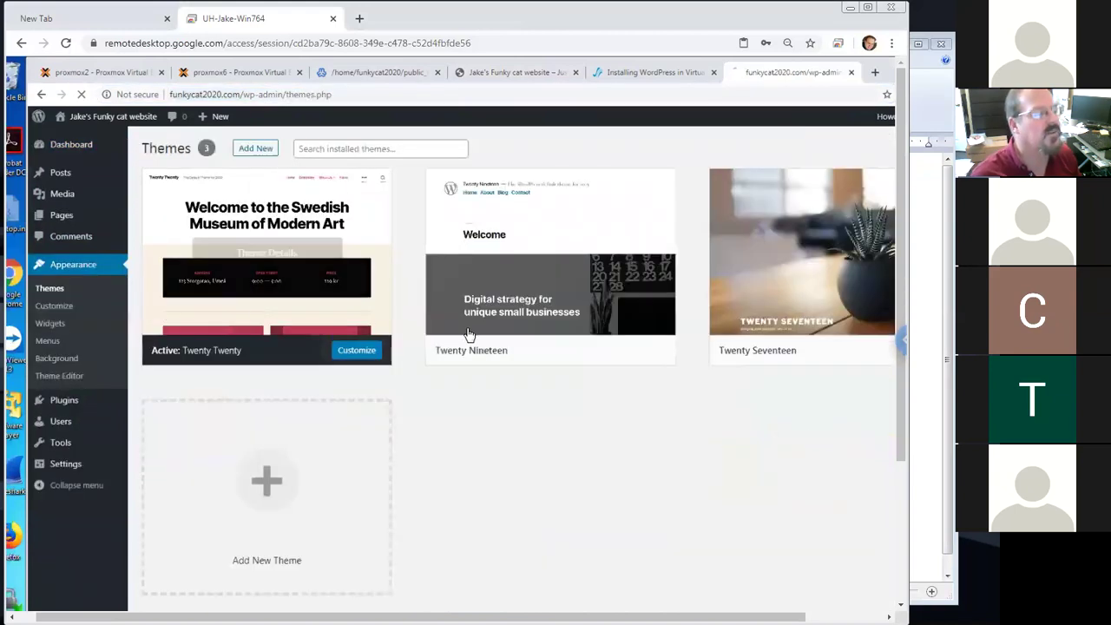
mouse_move(503, 338)
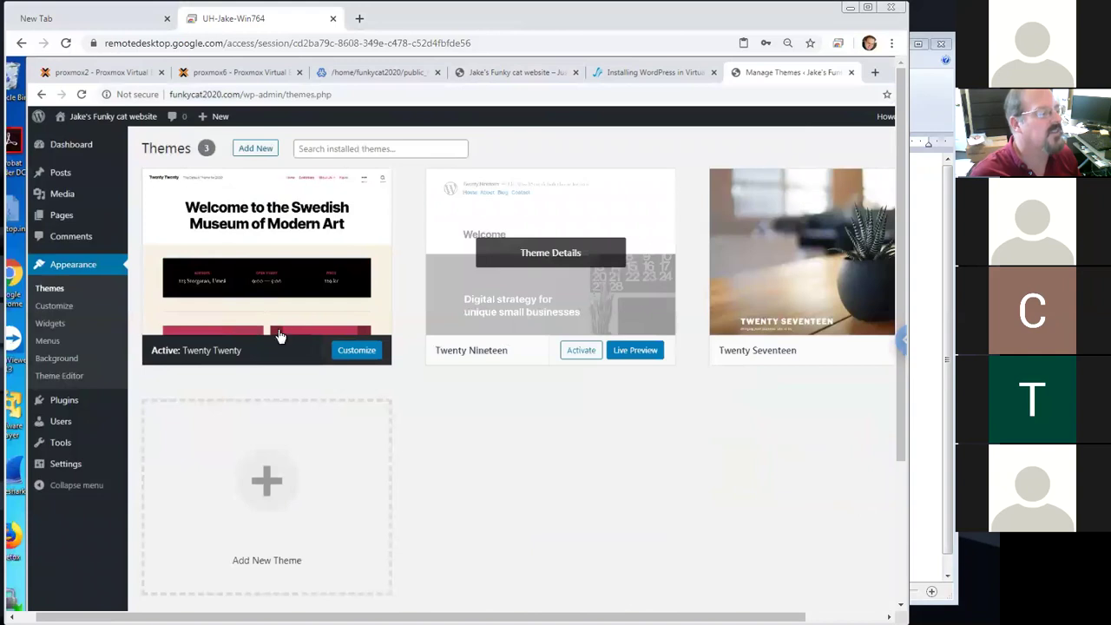
Customize Twenty Twenty, scroll its museum demo preview, then browse the installed themes
click(364, 352)
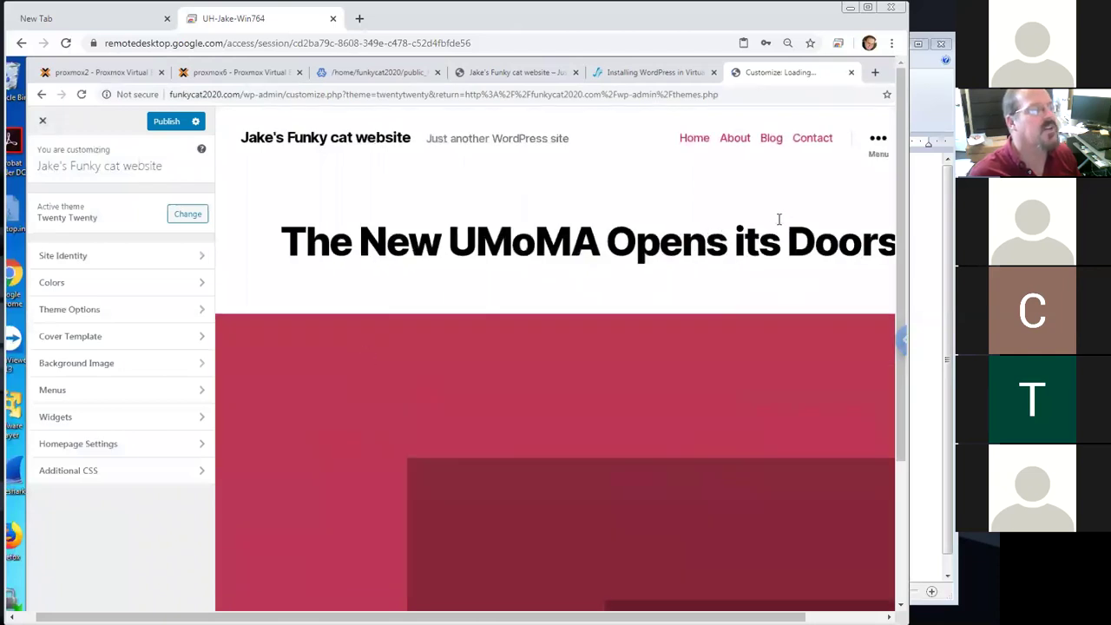
scroll(900, 396, down, 2)
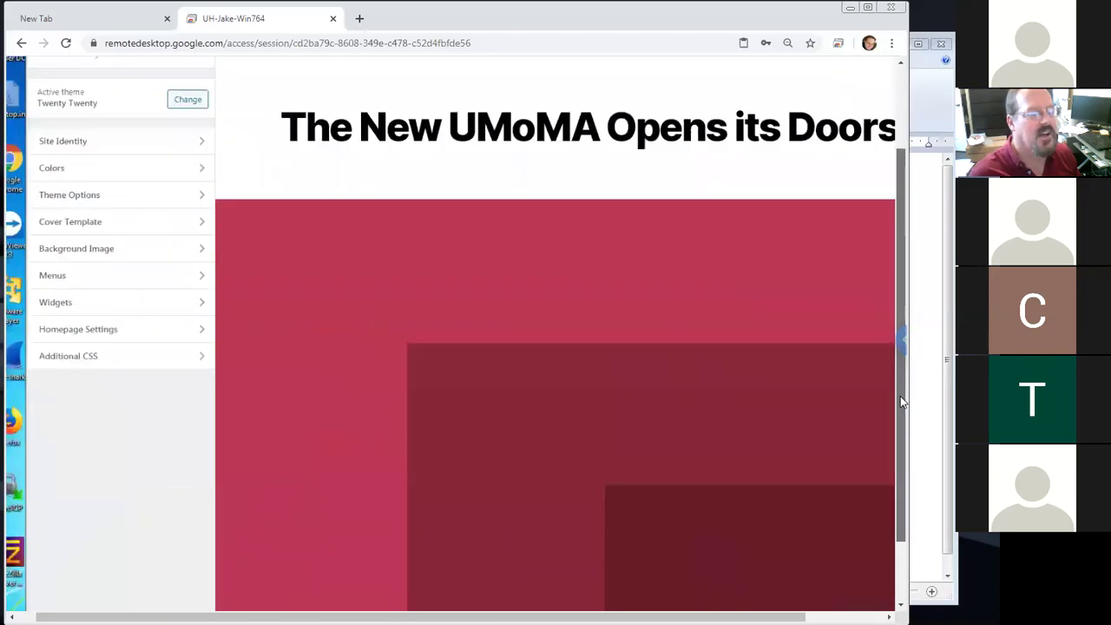
scroll(817, 313, right, 2)
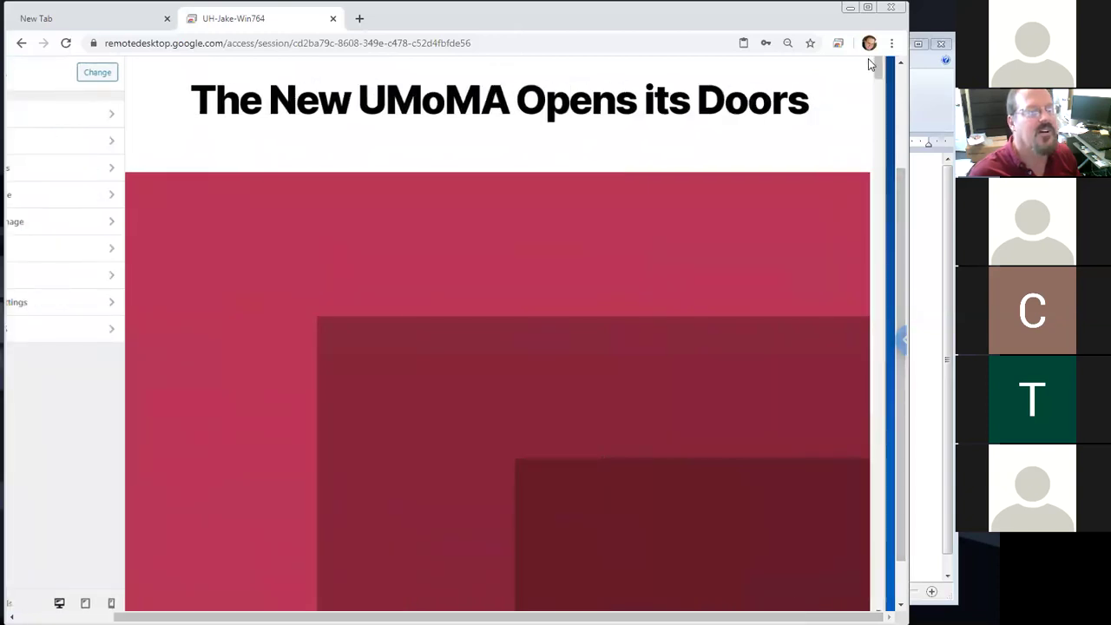
drag(875, 67, 875, 221)
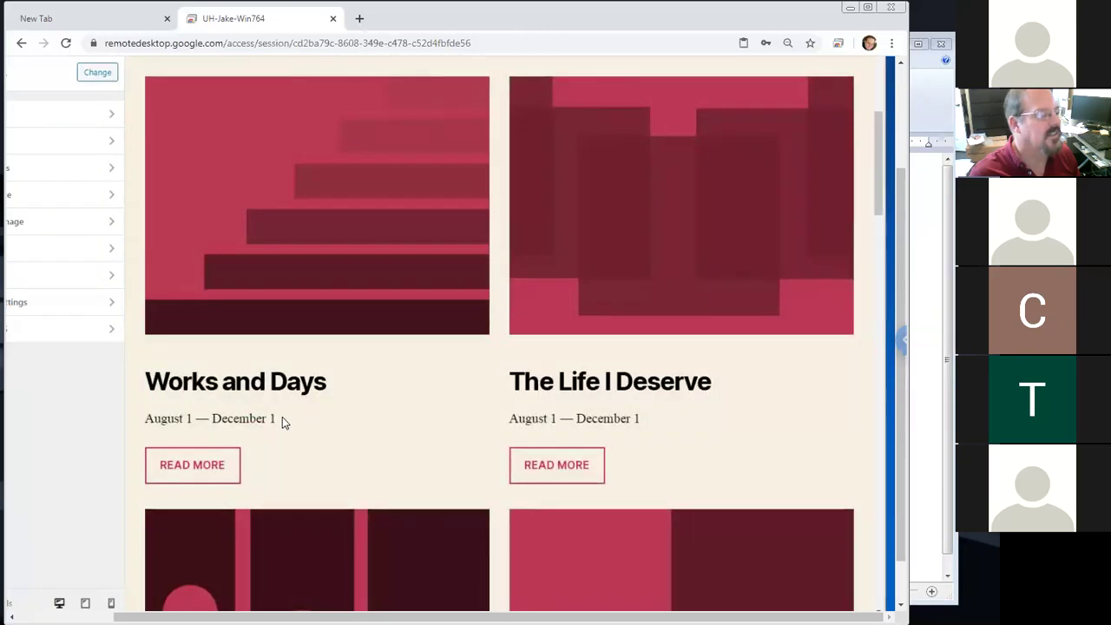
mouse_move(877, 180)
mouse_down()
mouse_move(872, 141)
mouse_move(872, 164)
mouse_up()
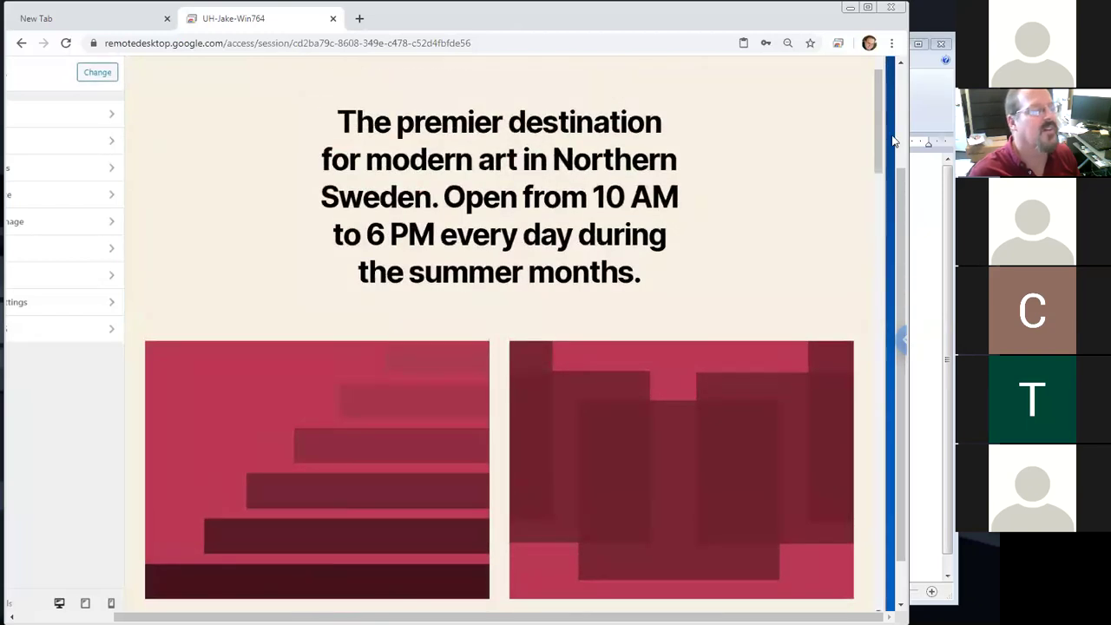
scroll(894, 141, up, 2)
scroll(903, 113, up, 2)
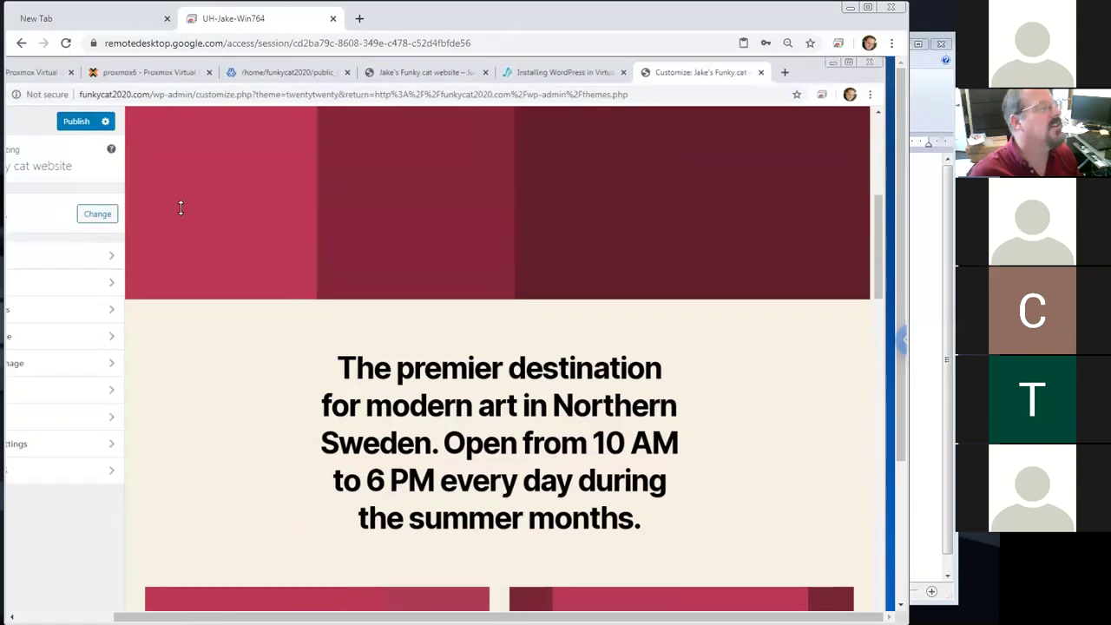
scroll(521, 586, left, 3)
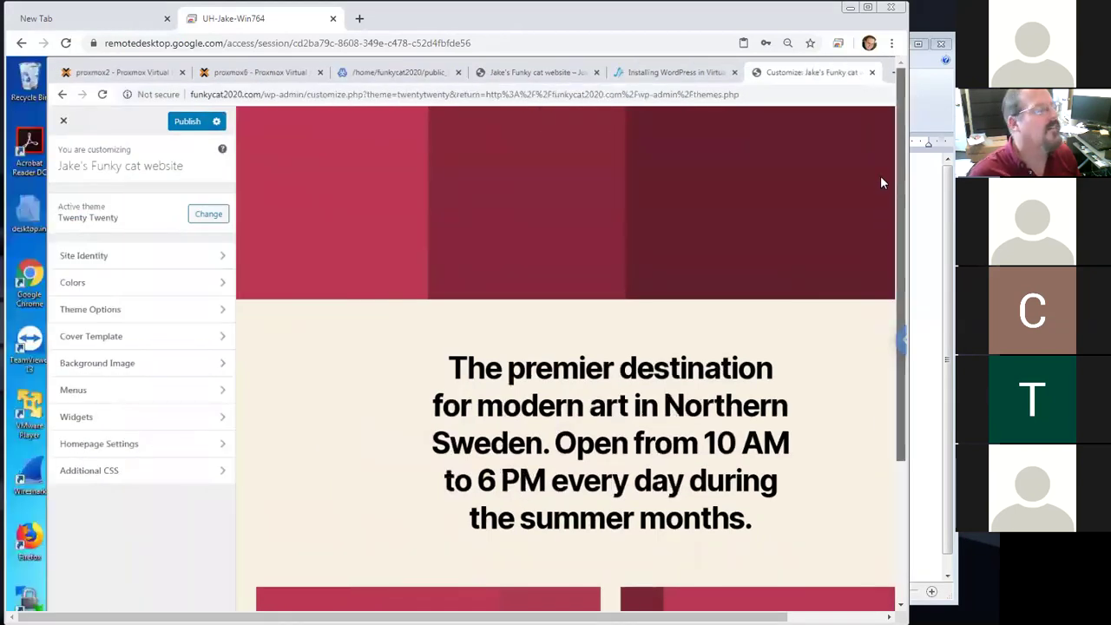
click(207, 215)
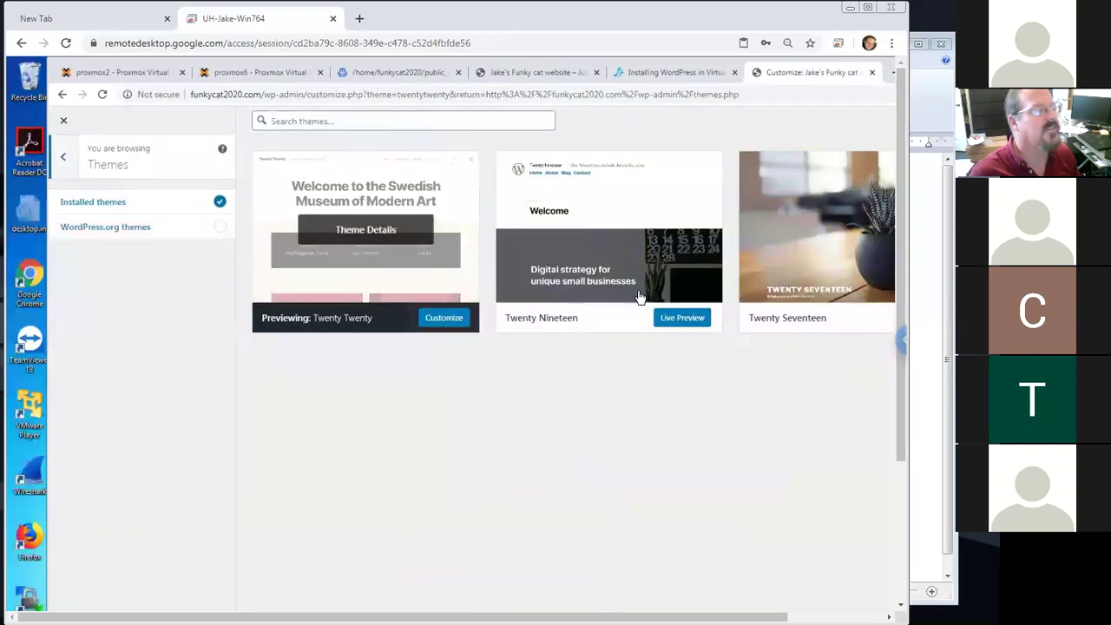
Try Twenty Nineteen, compare theme details, then live-preview Twenty Seventeen with its plant header
click(692, 321)
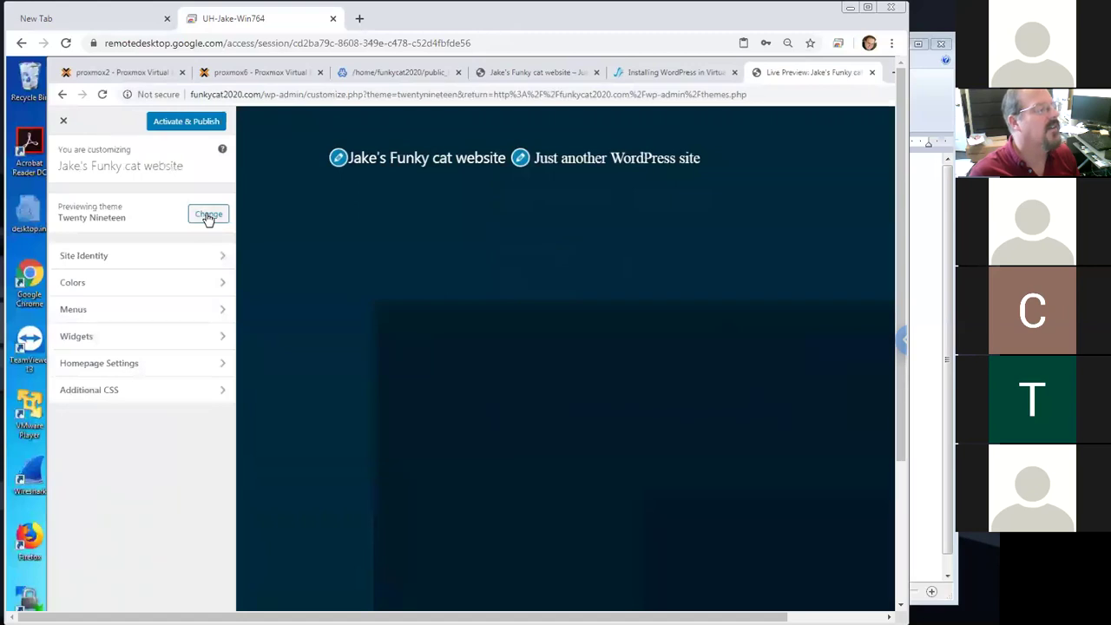
click(209, 217)
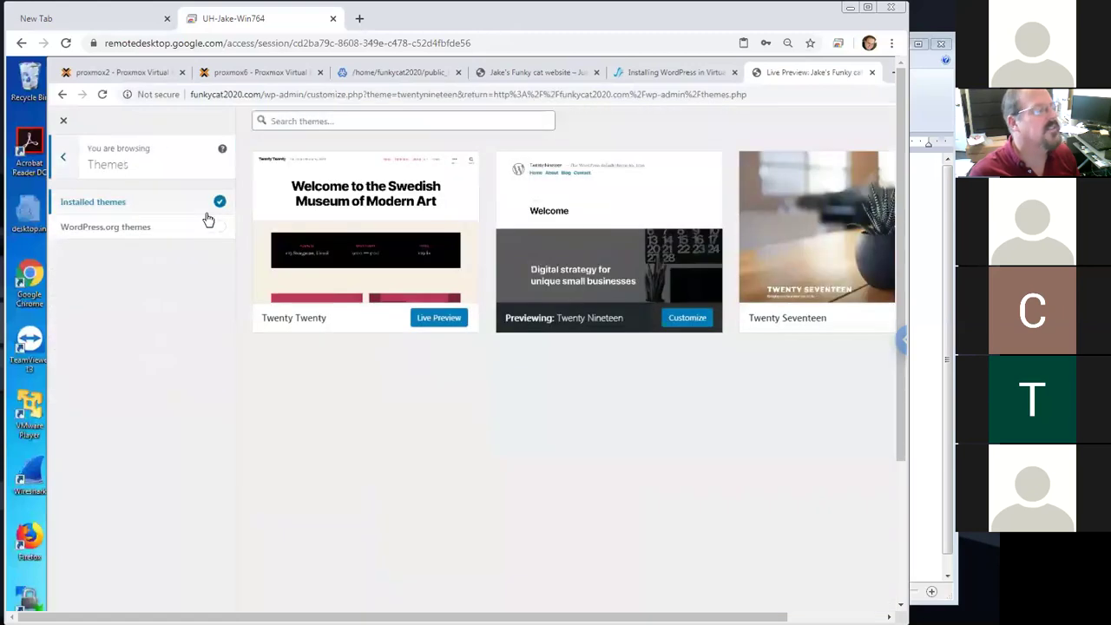
click(821, 319)
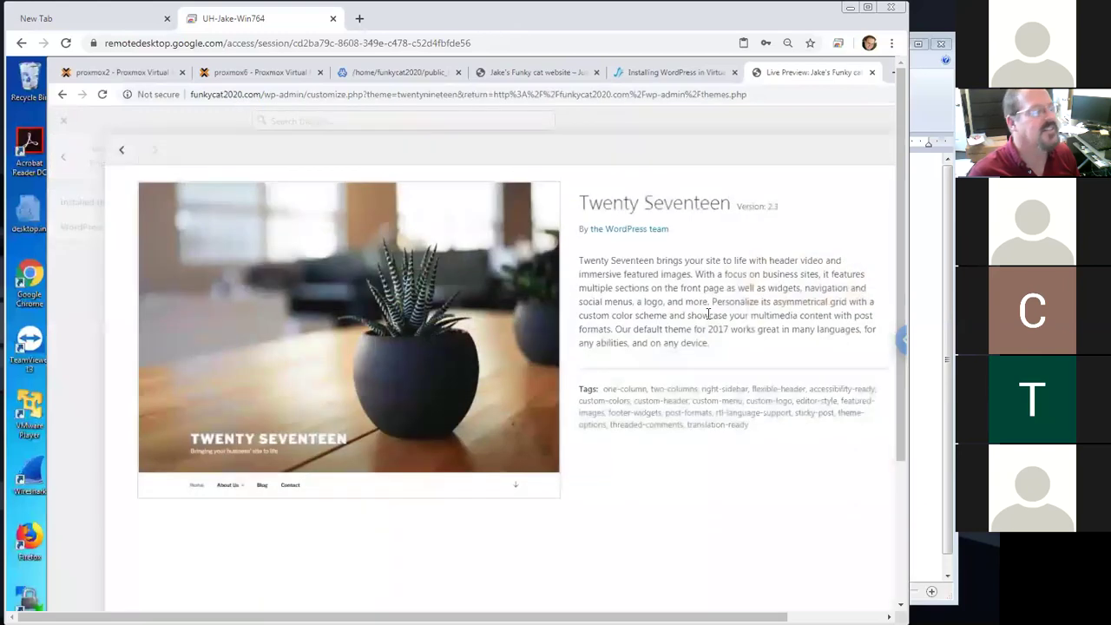
click(118, 149)
mouse_move(434, 617)
mouse_down()
mouse_move(529, 617)
mouse_move(434, 617)
mouse_up()
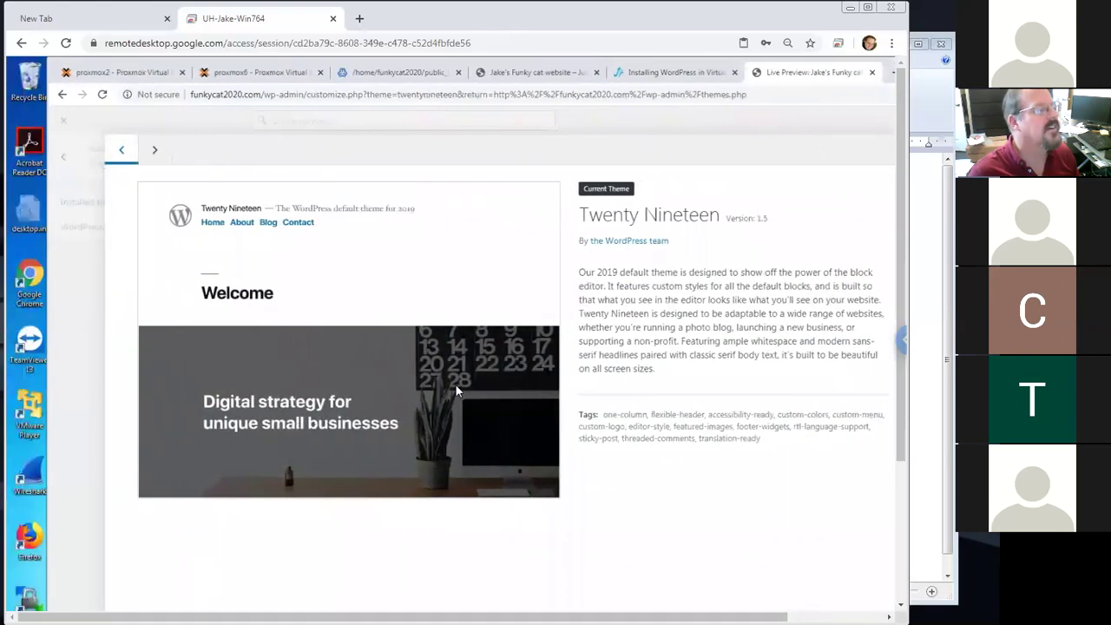
scroll(813, 590, right, 1)
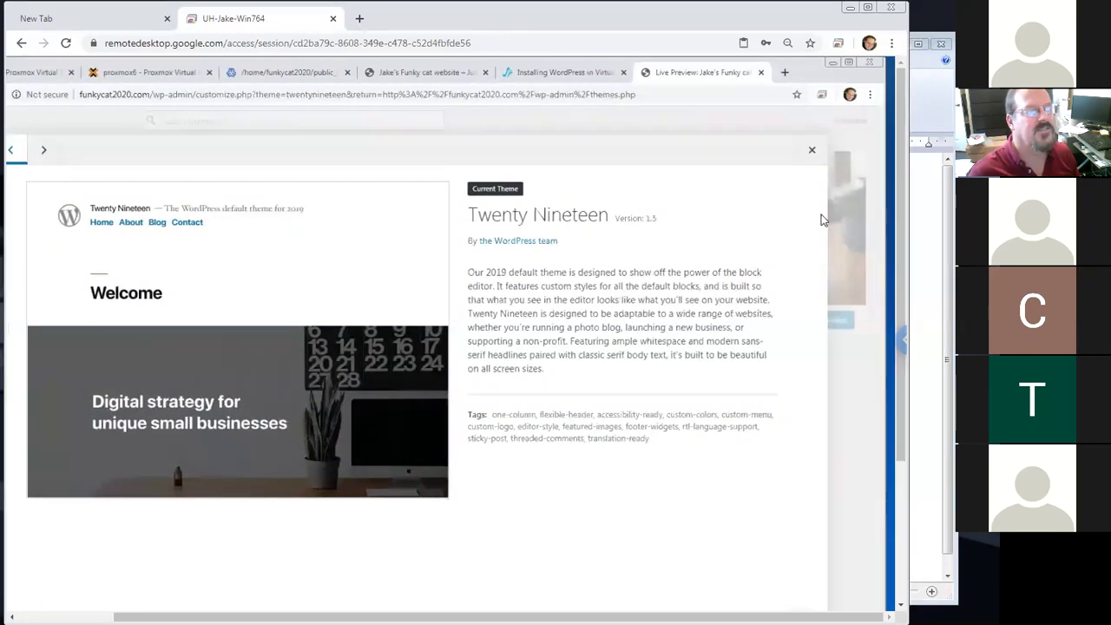
key(Escape)
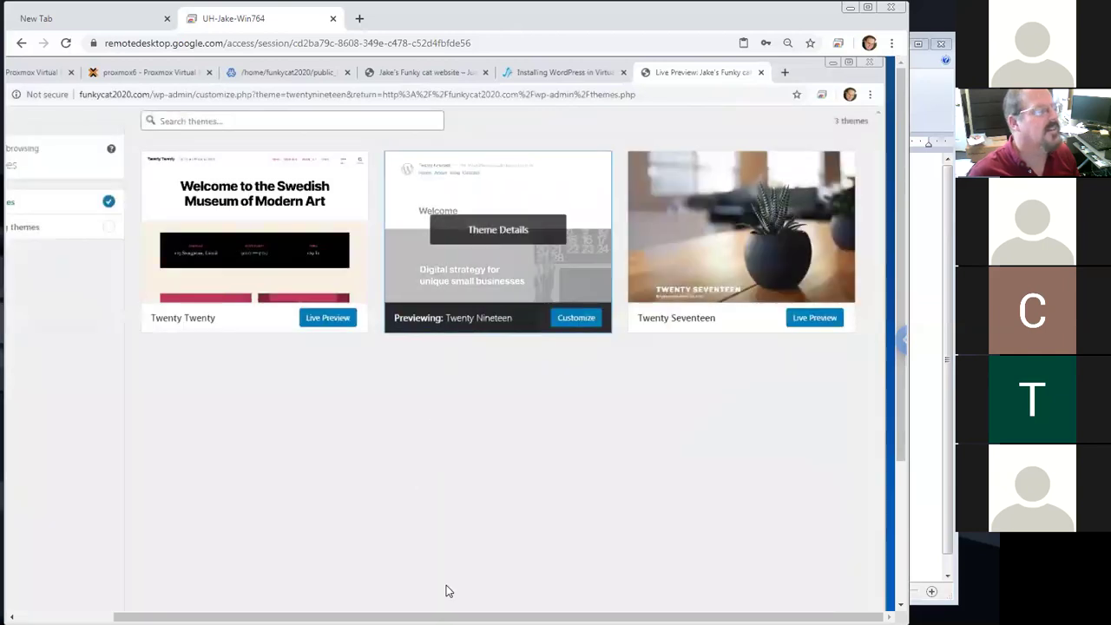
click(816, 318)
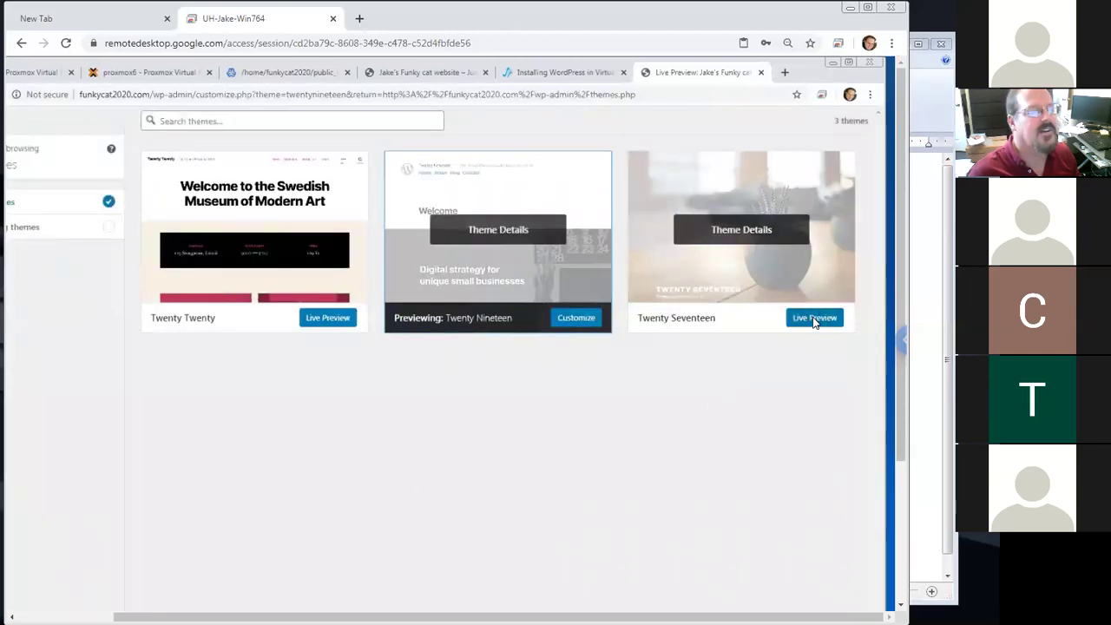
scroll(486, 390, left, 1)
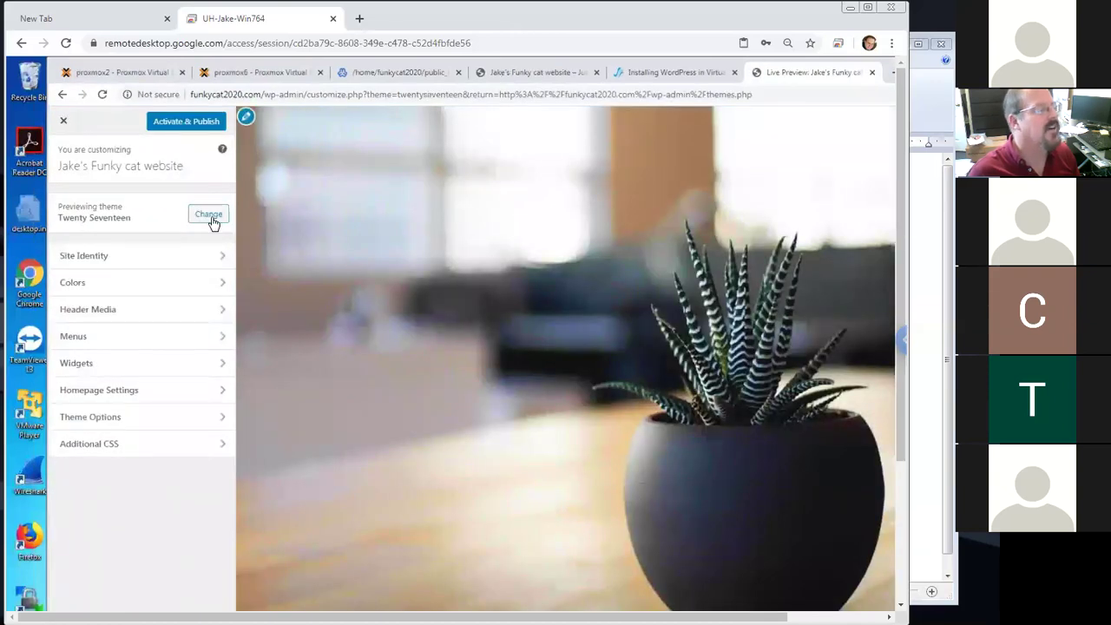
Check the site's front page tab, then leave the theme browser for the Twenty Seventeen live preview
click(212, 221)
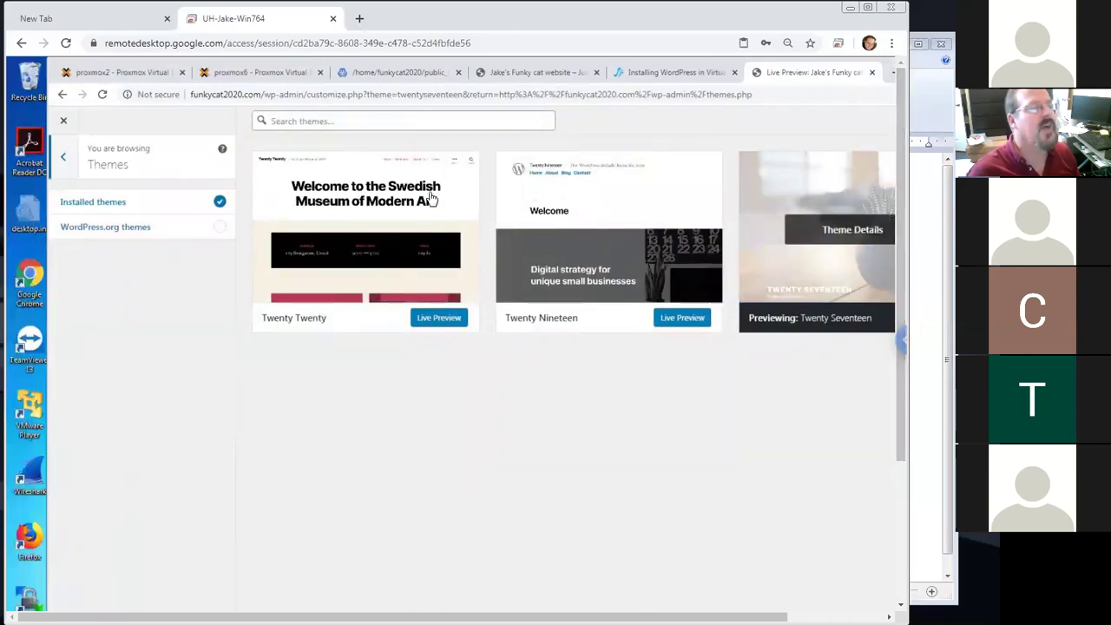
key(ctrl+4)
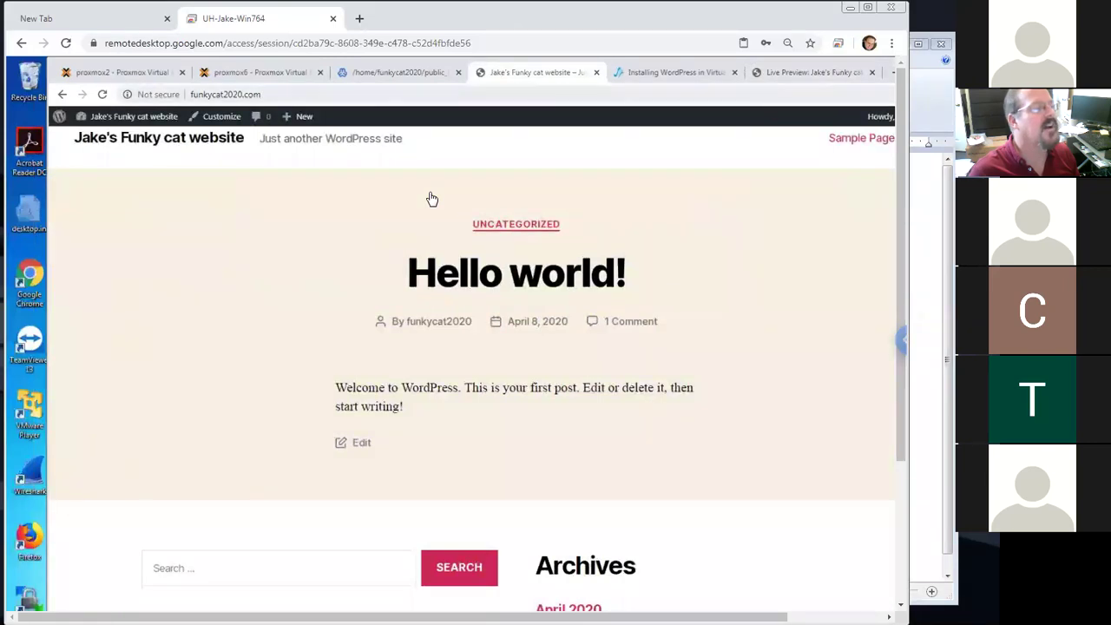
key(ctrl+l)
click(432, 199)
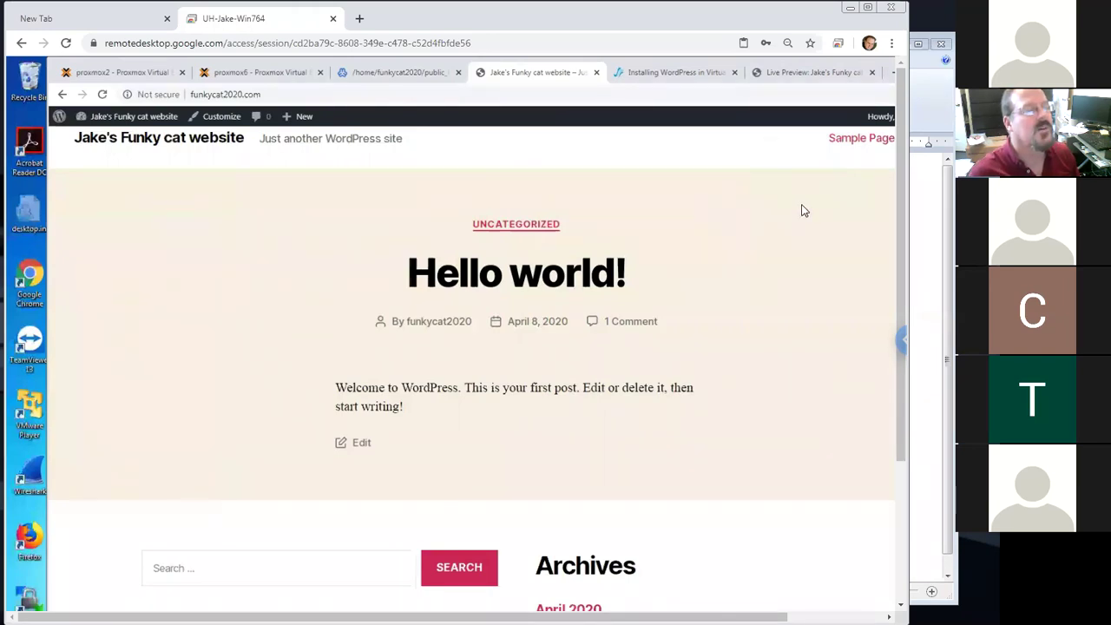
key(ctrl+Tab)
key(ctrl+Tab)
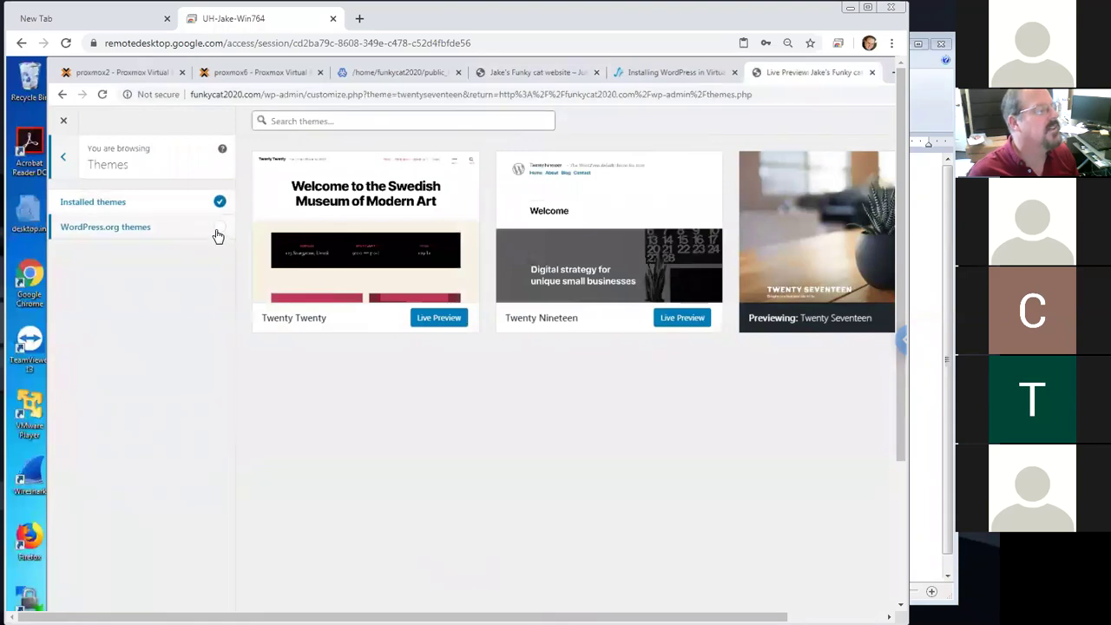
drag(896, 279, 870, 188)
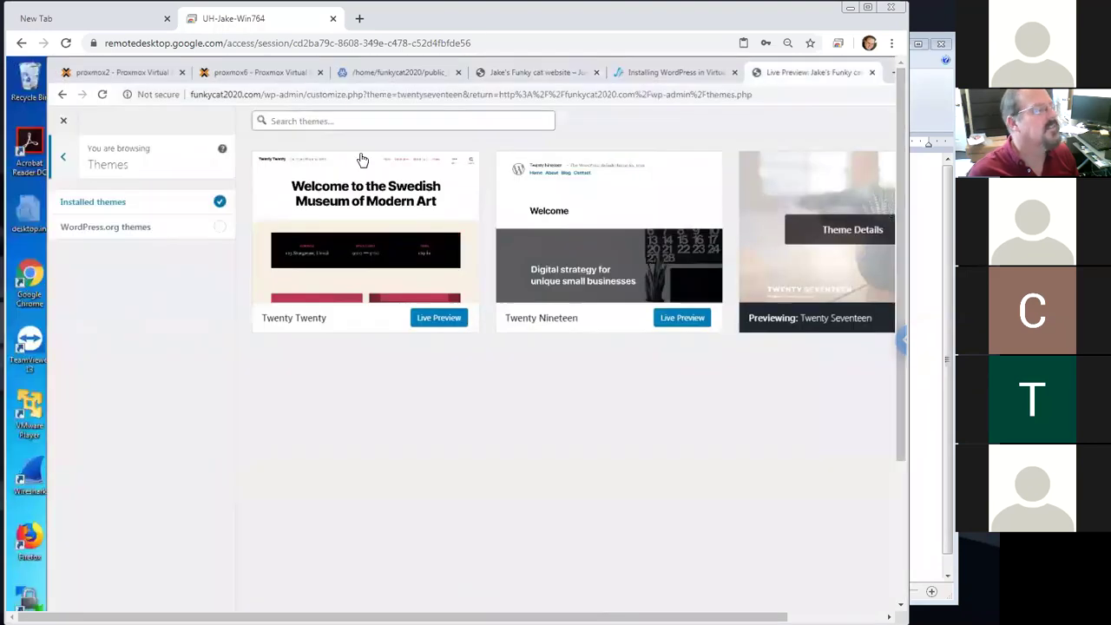
click(68, 157)
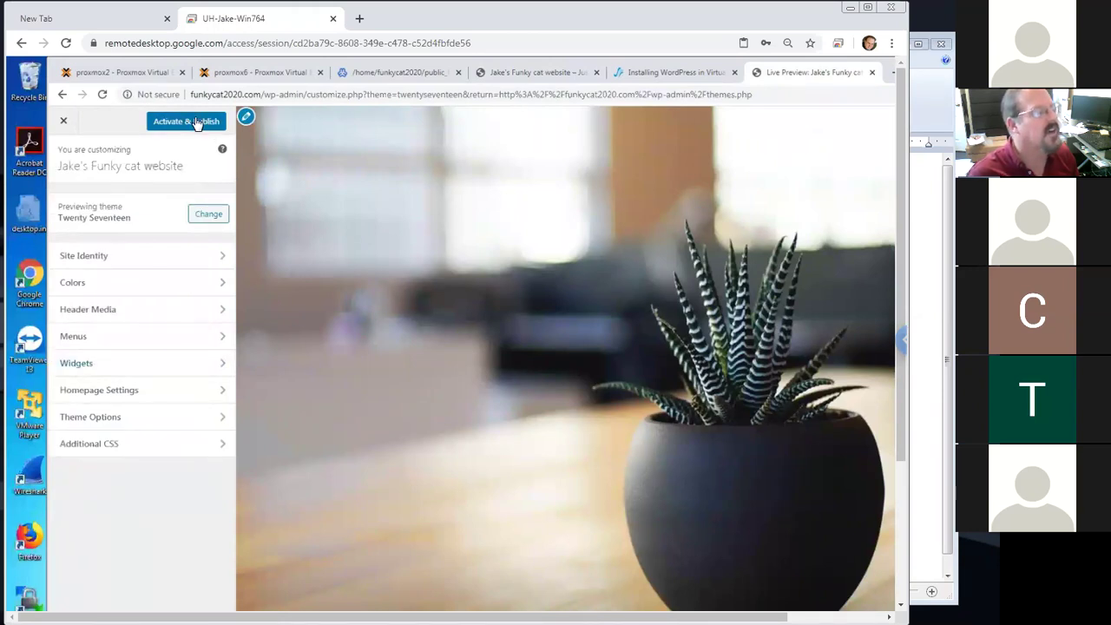
Activate and publish Twenty Seventeen, then reload funkycat2020.com to see its plant header
click(187, 121)
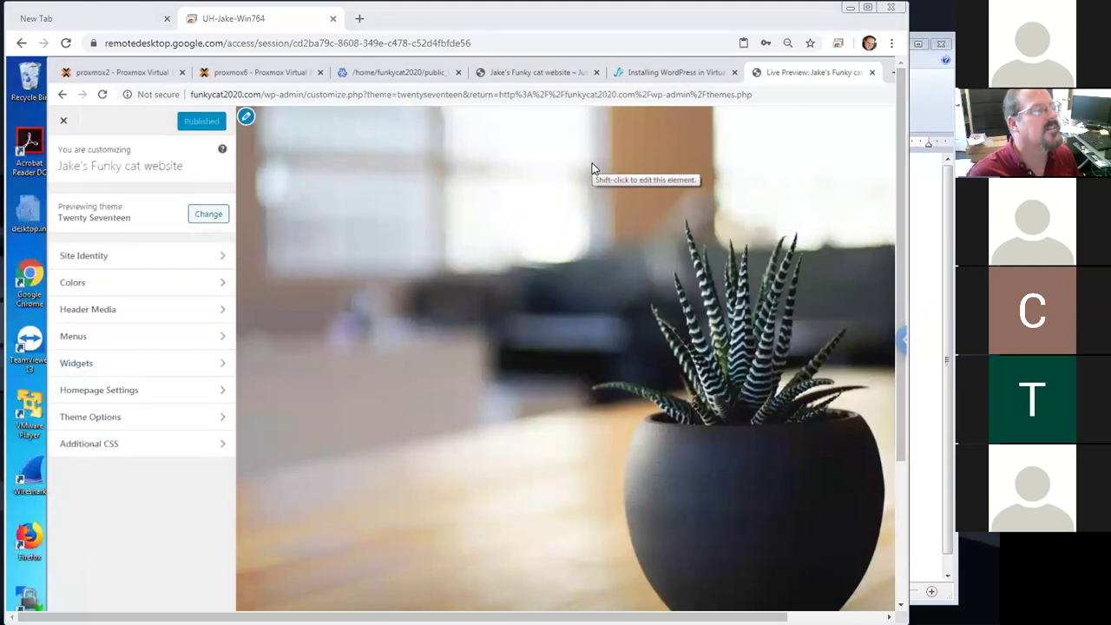
key(ctrl+3)
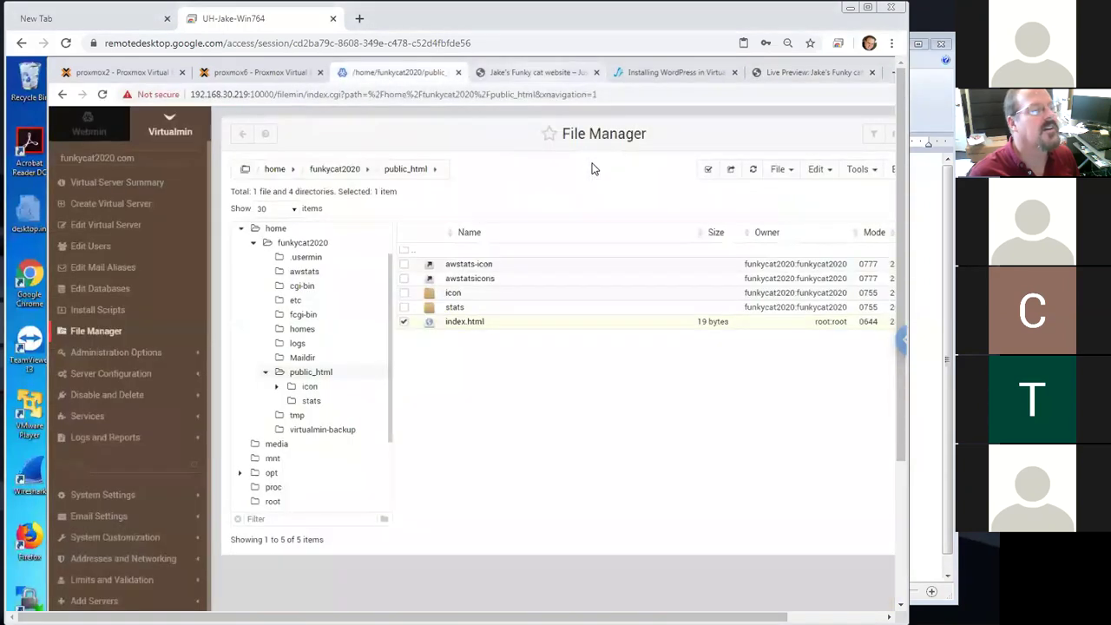
key(ctrl+4)
key(Return)
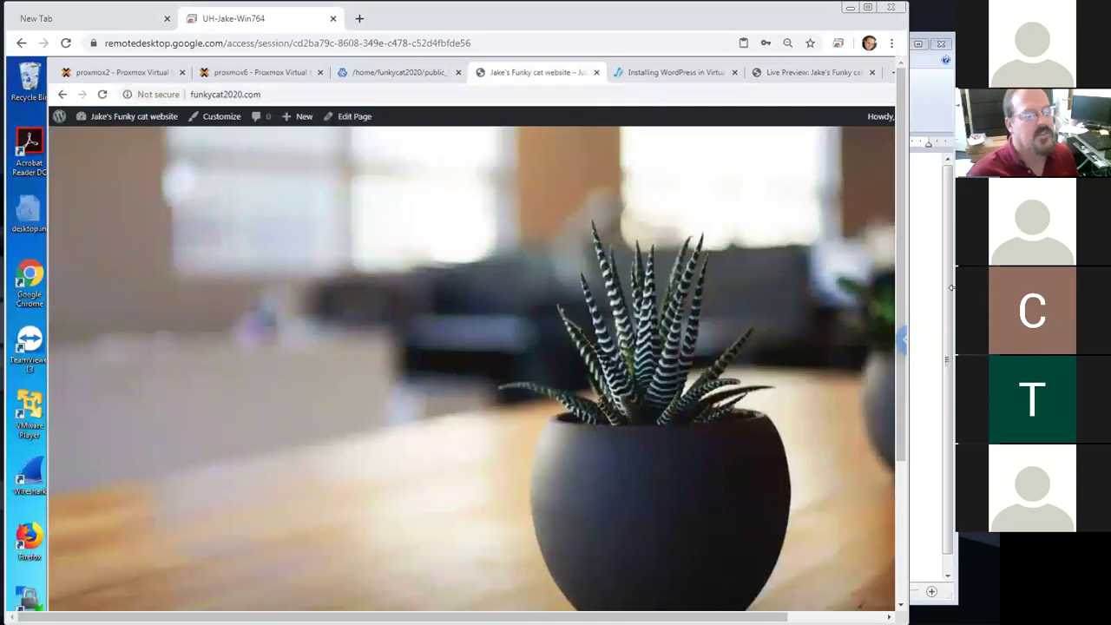
drag(898, 243, 955, 146)
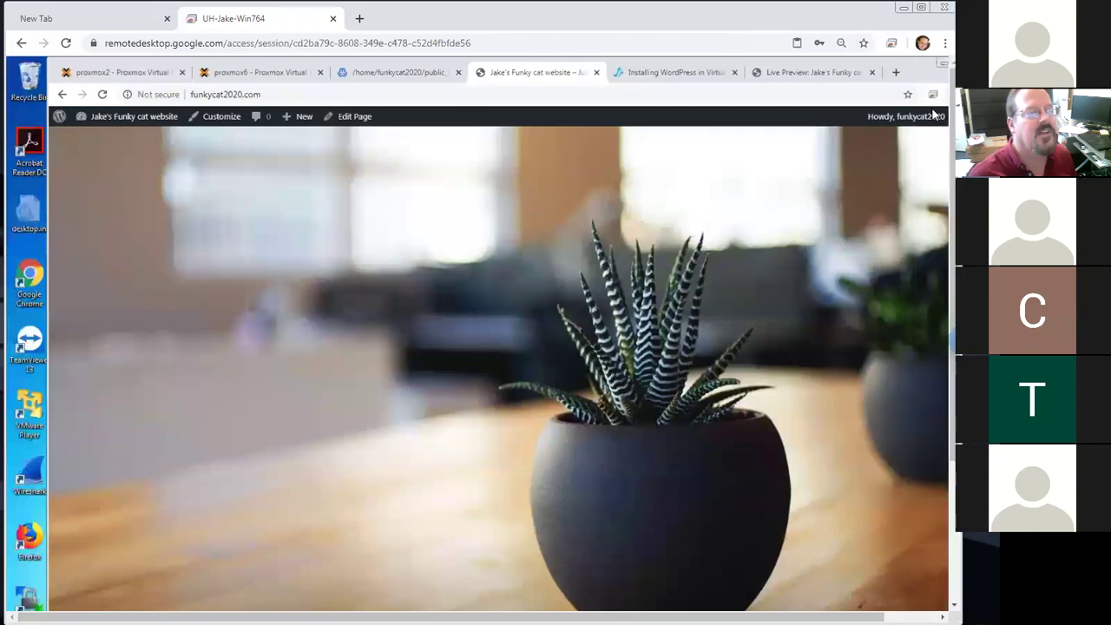
Maximize Chrome, zoom the site out to 80%, and open the Contact page
click(920, 7)
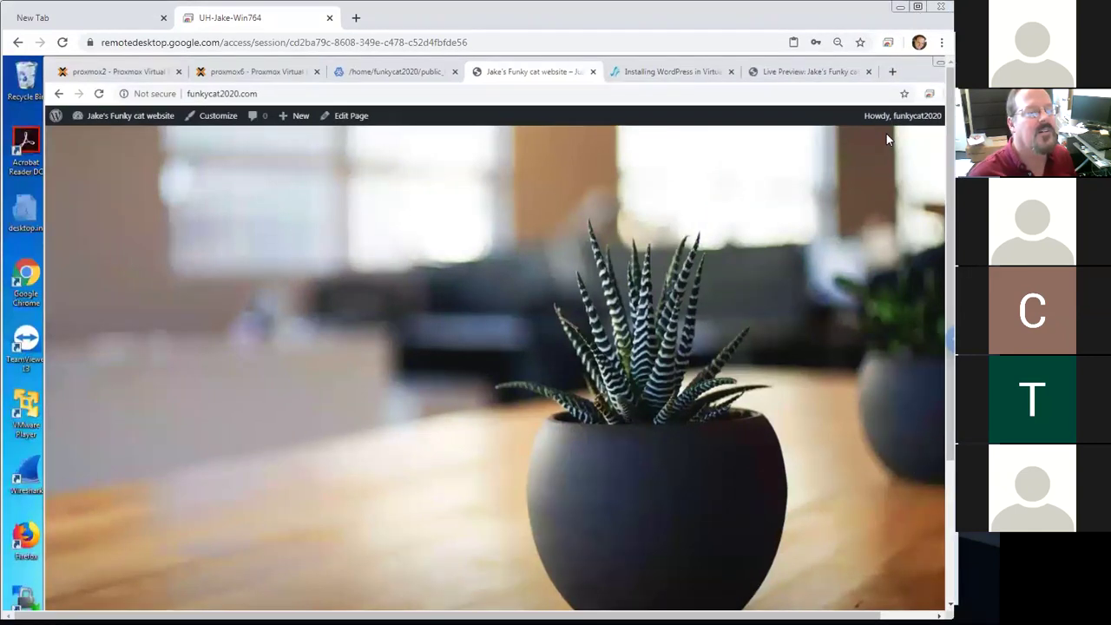
click(970, 88)
click(970, 87)
click(970, 88)
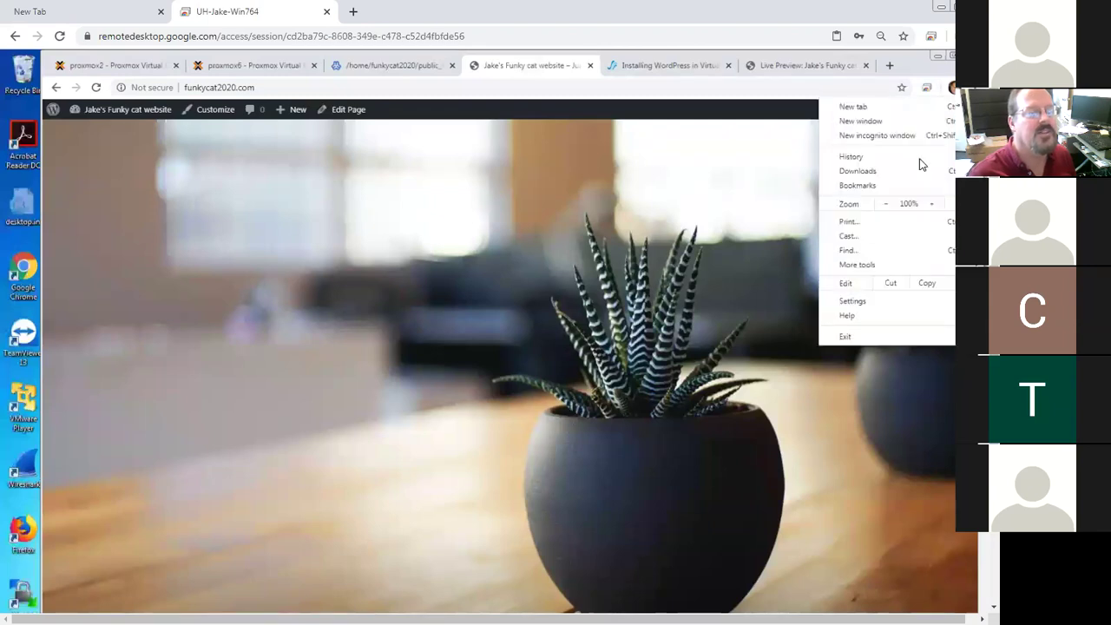
click(889, 204)
click(889, 204)
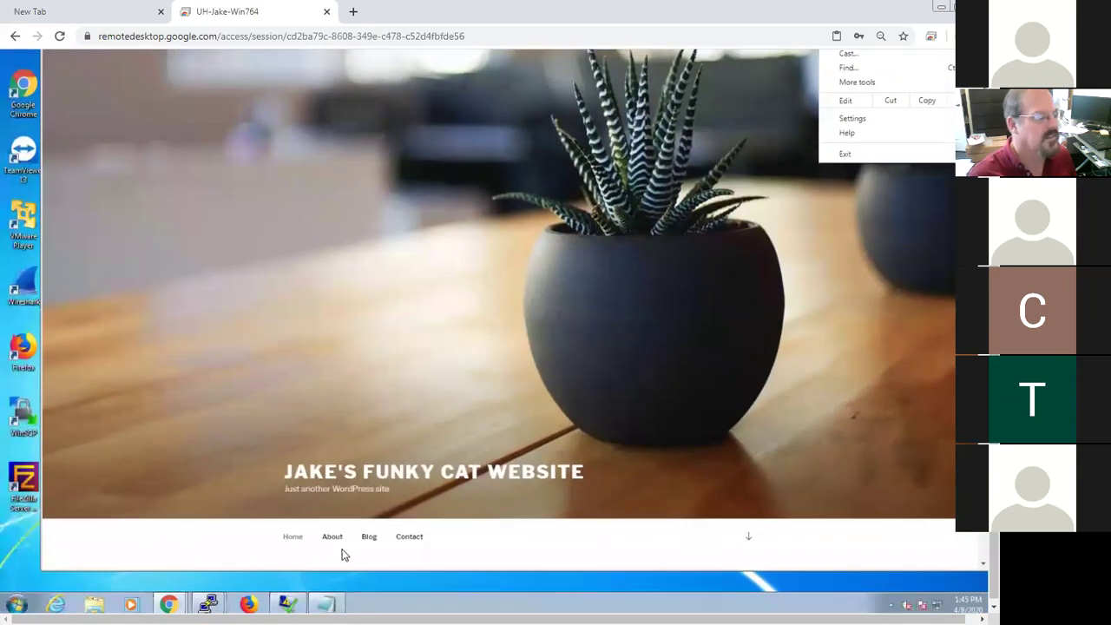
click(415, 540)
click(415, 540)
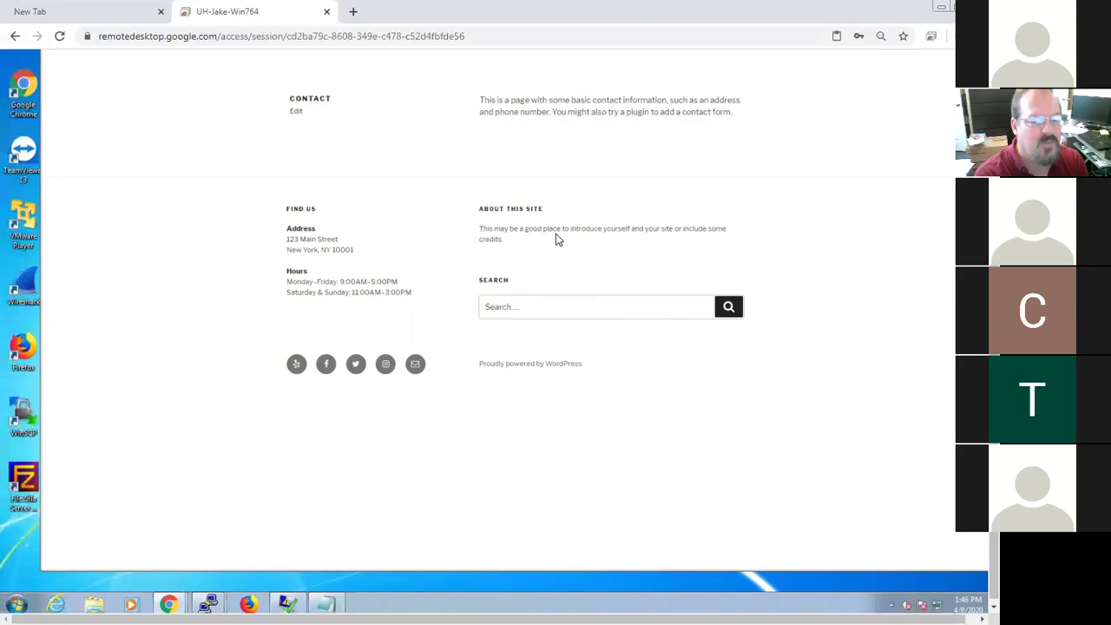
Load the site at 192.168.30.219 and scroll to confirm it displays
drag(994, 234, 994, 118)
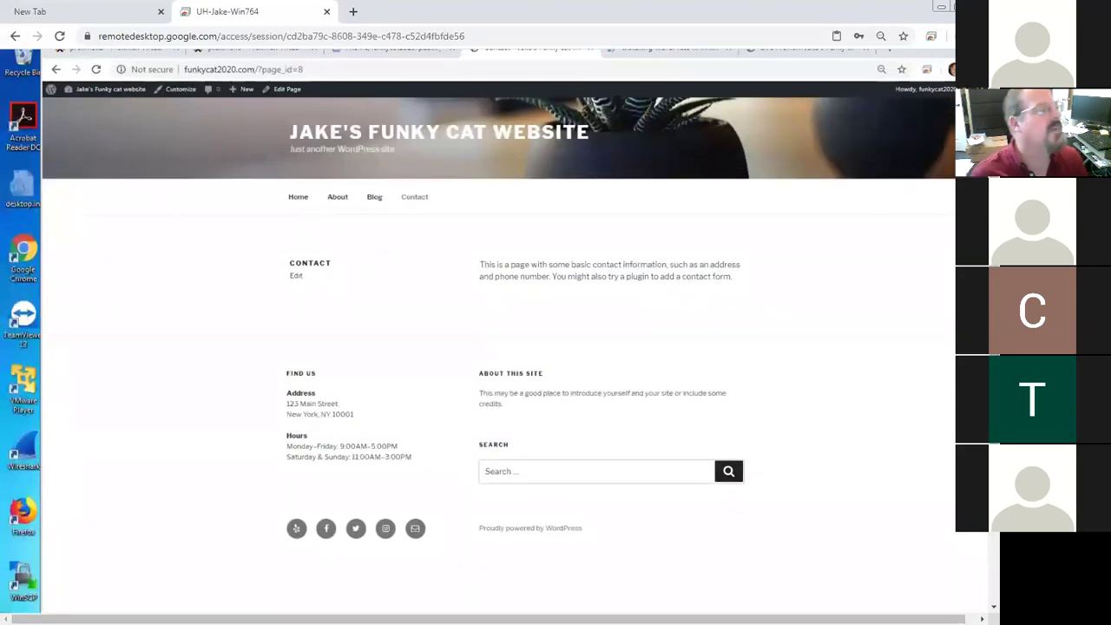
click(278, 70)
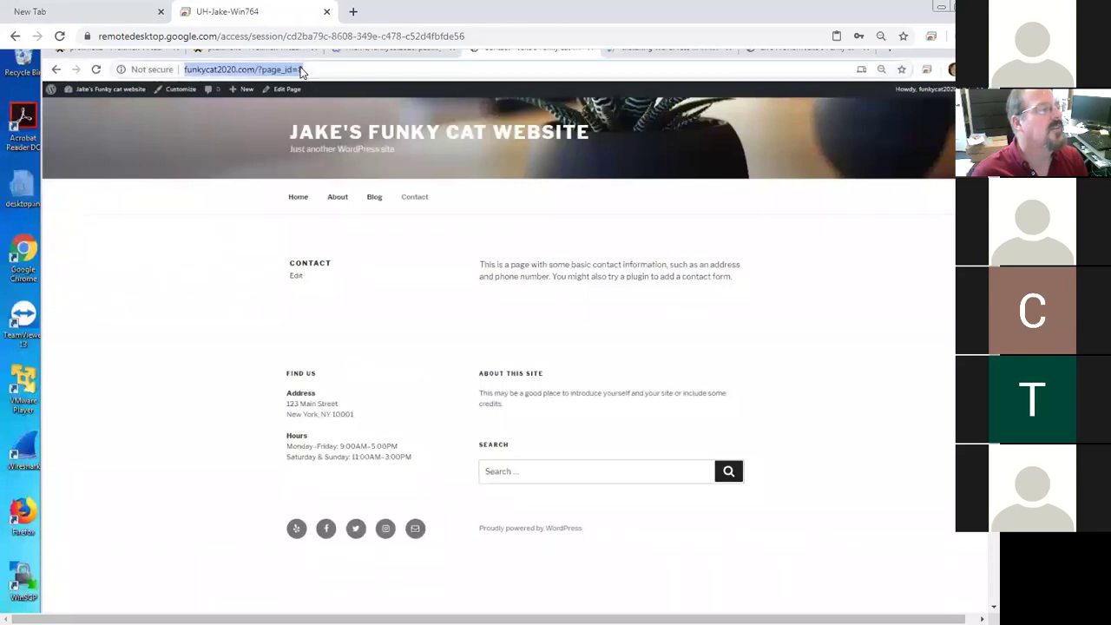
text(192.1)
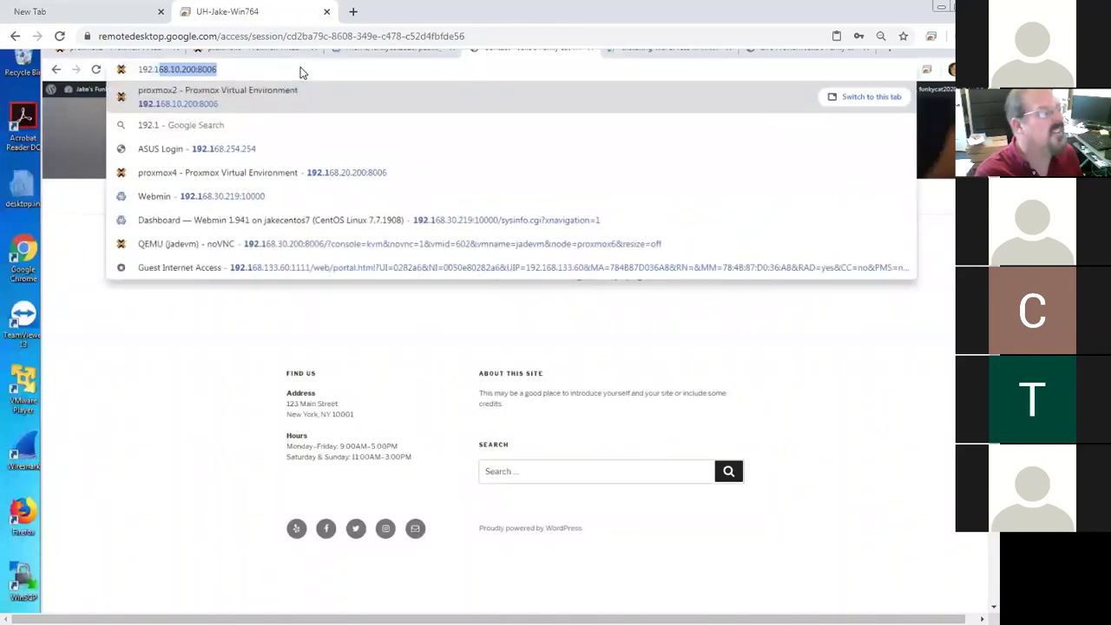
text(68.30.)
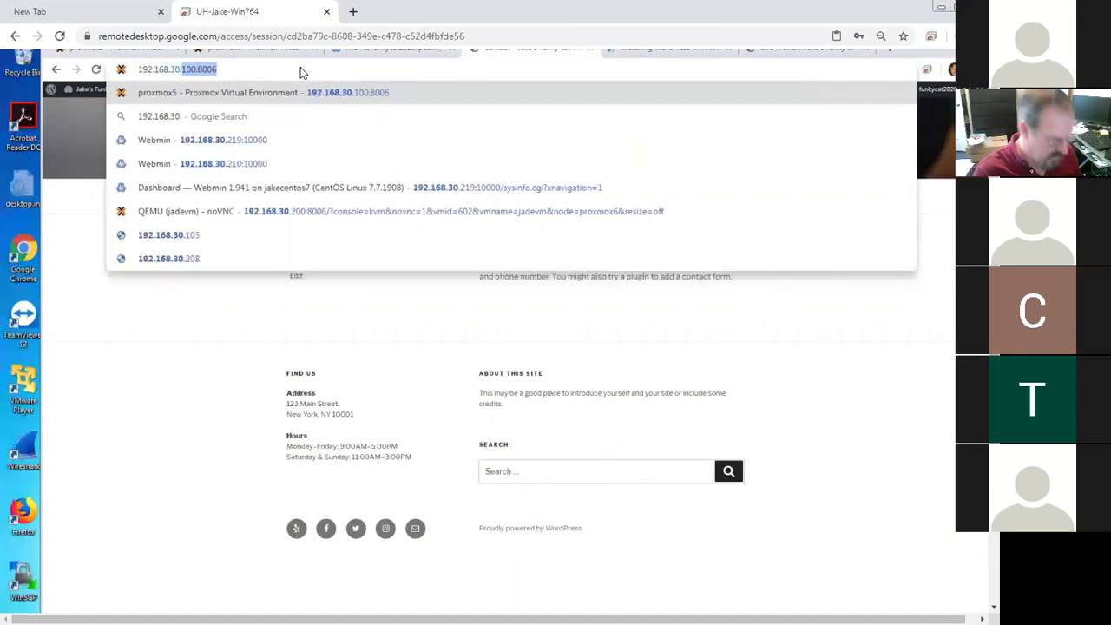
text(219)
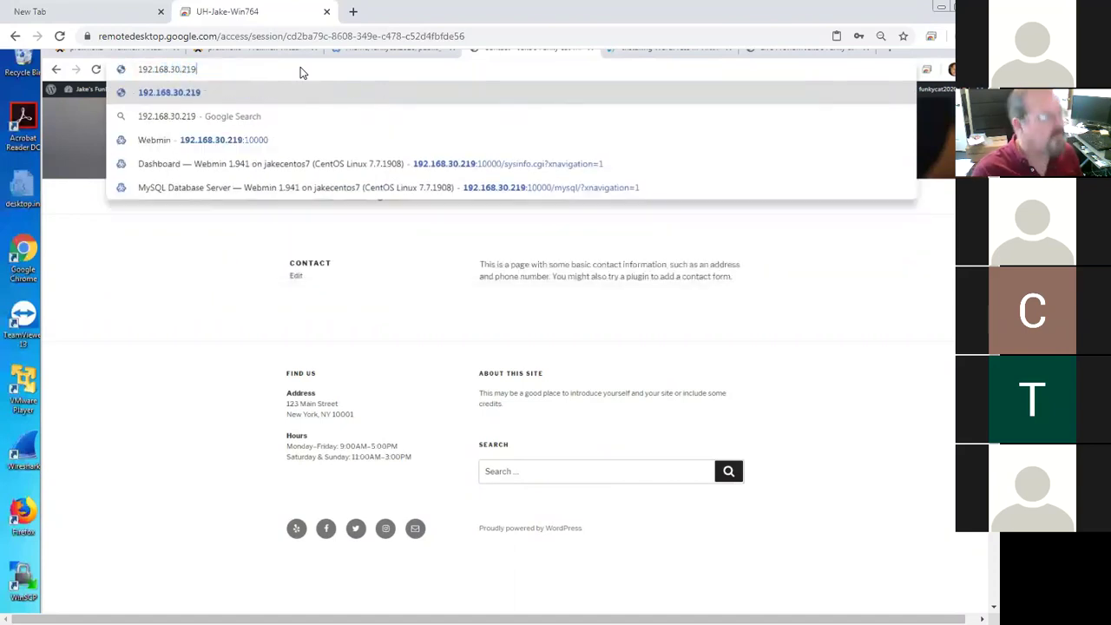
key(Return)
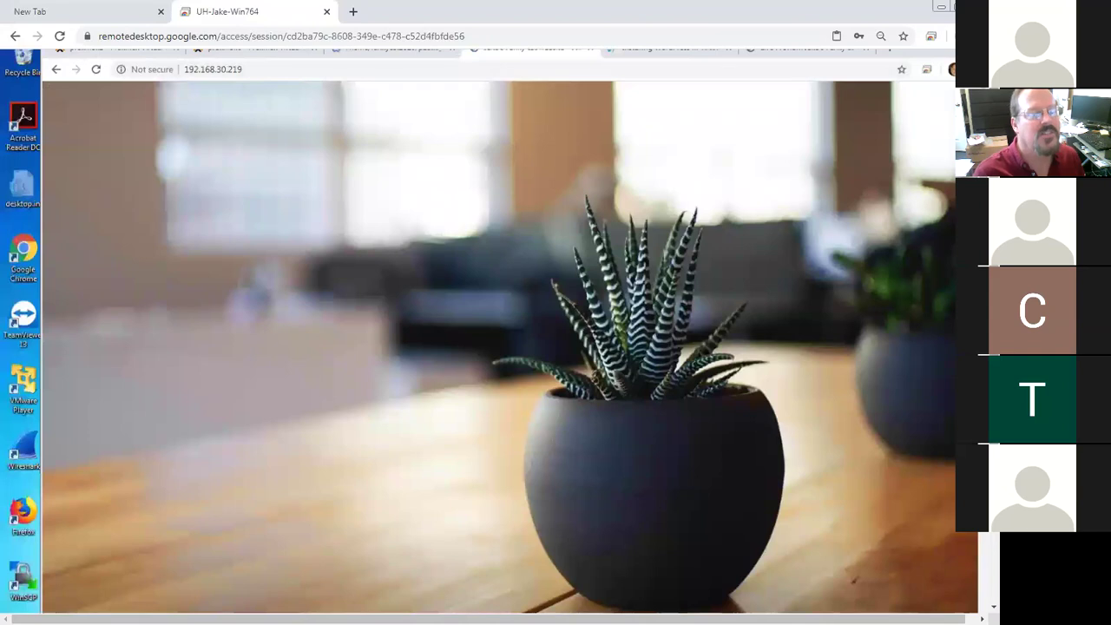
scroll(510, 332, down, 2)
scroll(510, 331, up, 2)
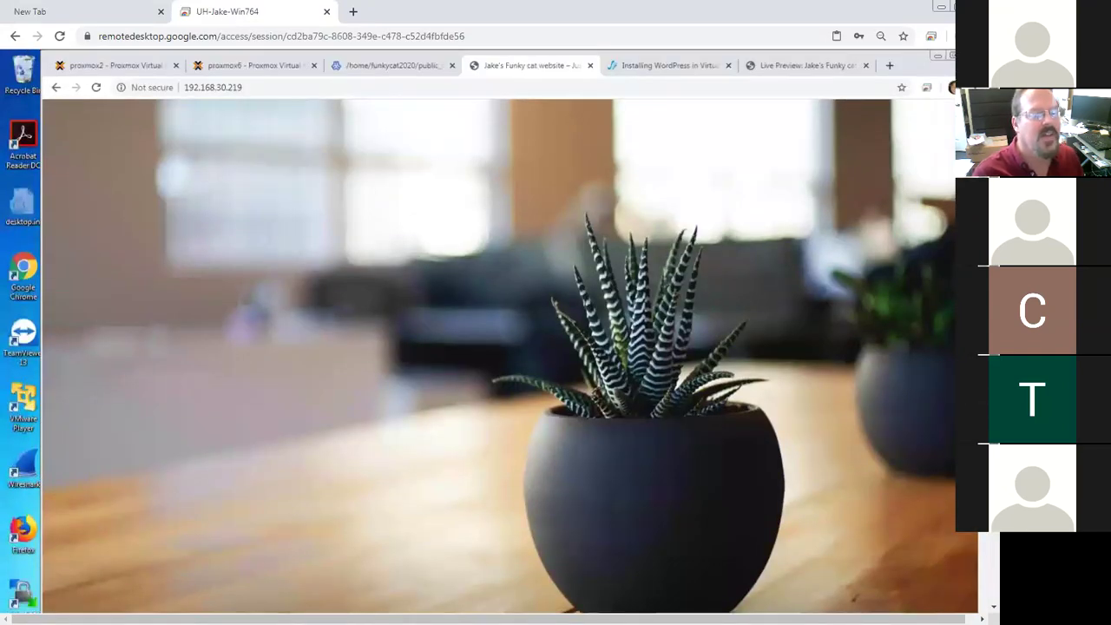
scroll(510, 332, down, 2)
scroll(510, 332, up, 2)
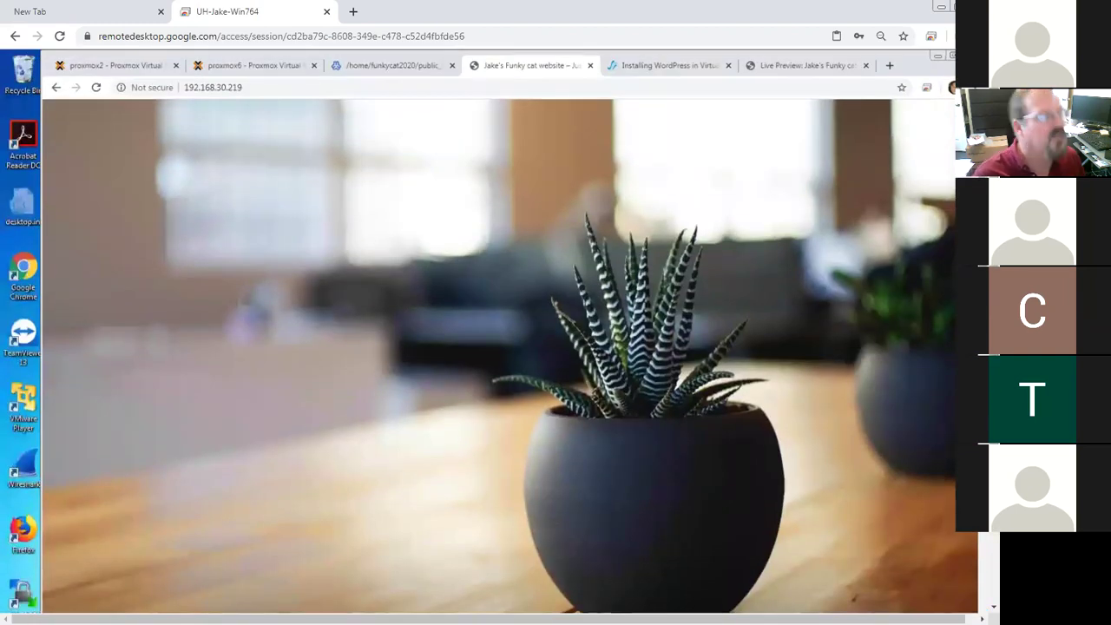
Return the browser to funkycat2020.com from the suggested address
click(288, 88)
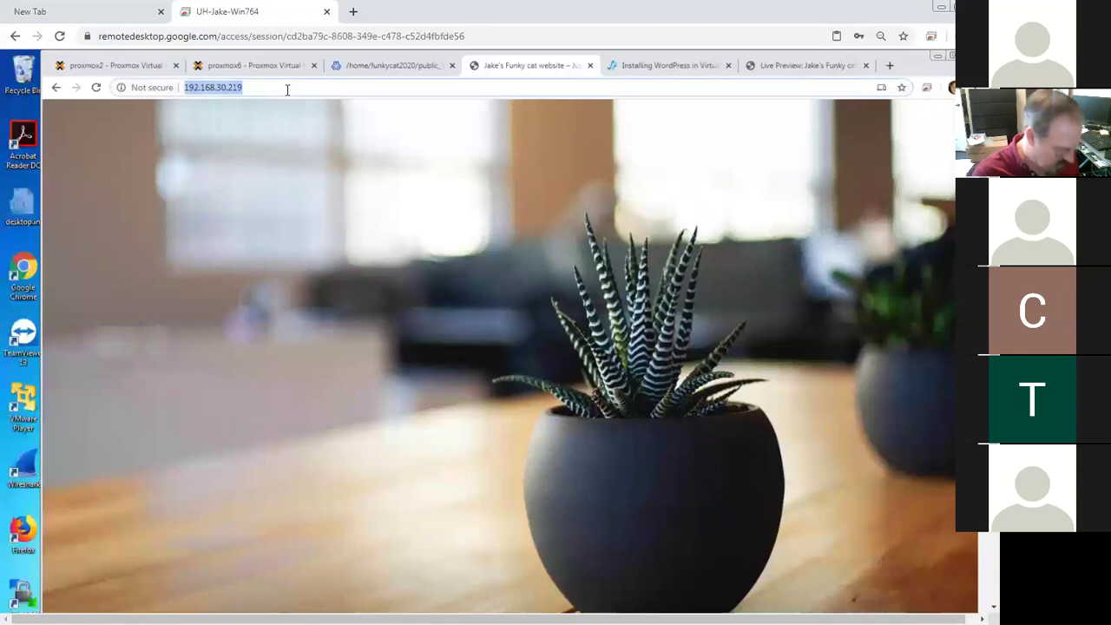
text(funky)
key(Return)
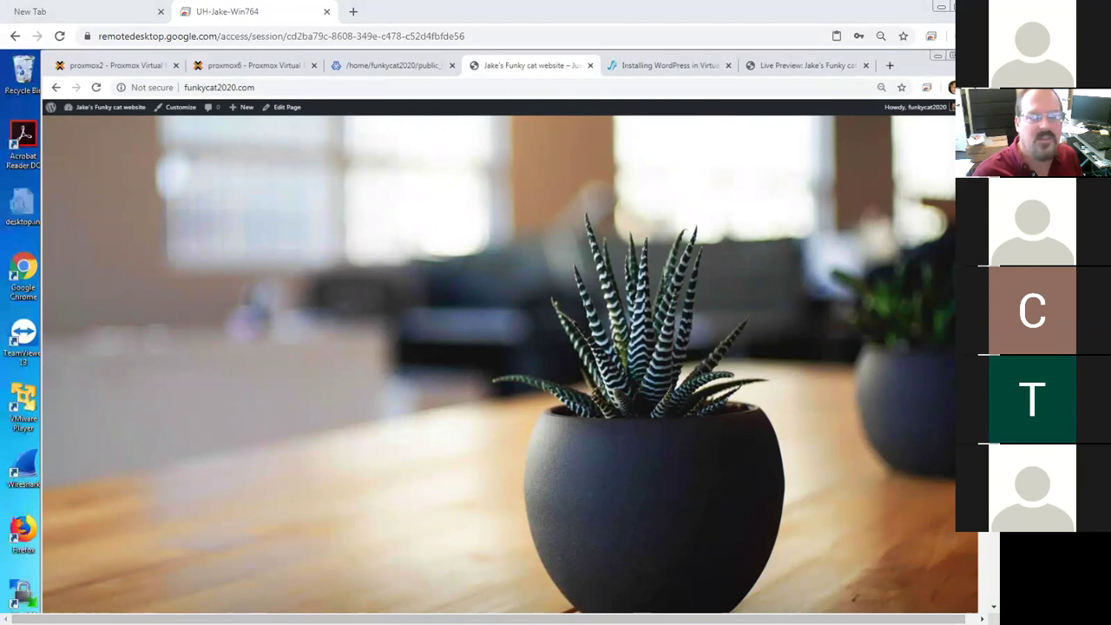
key(alt+Tab)
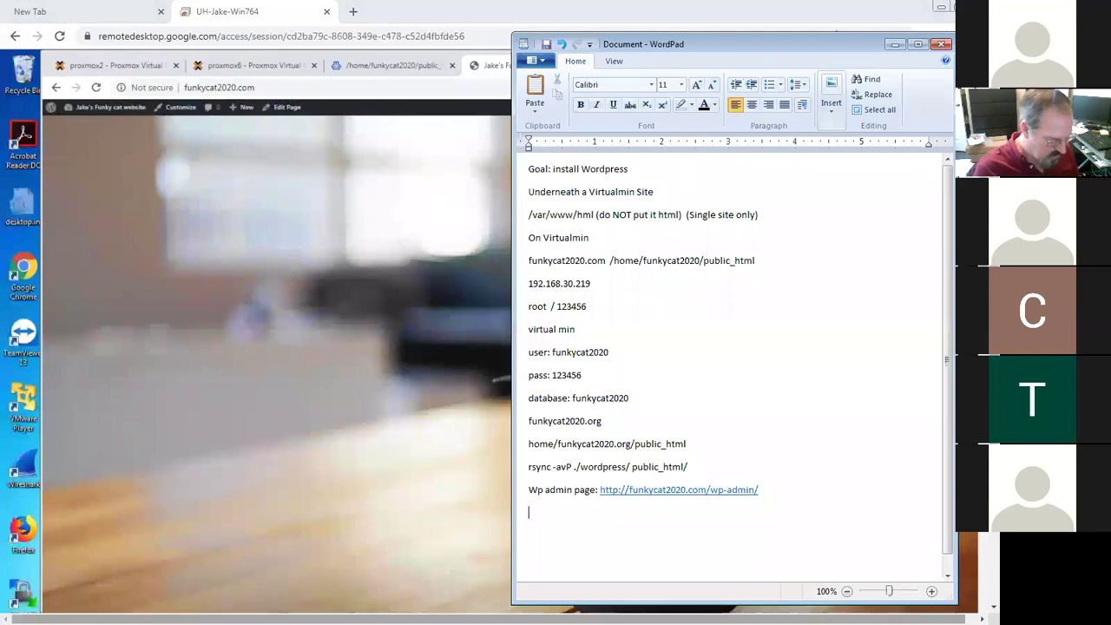
Add the heading 'Wordpress customization:' followed by a 'Comments' line
text(Wordpress)
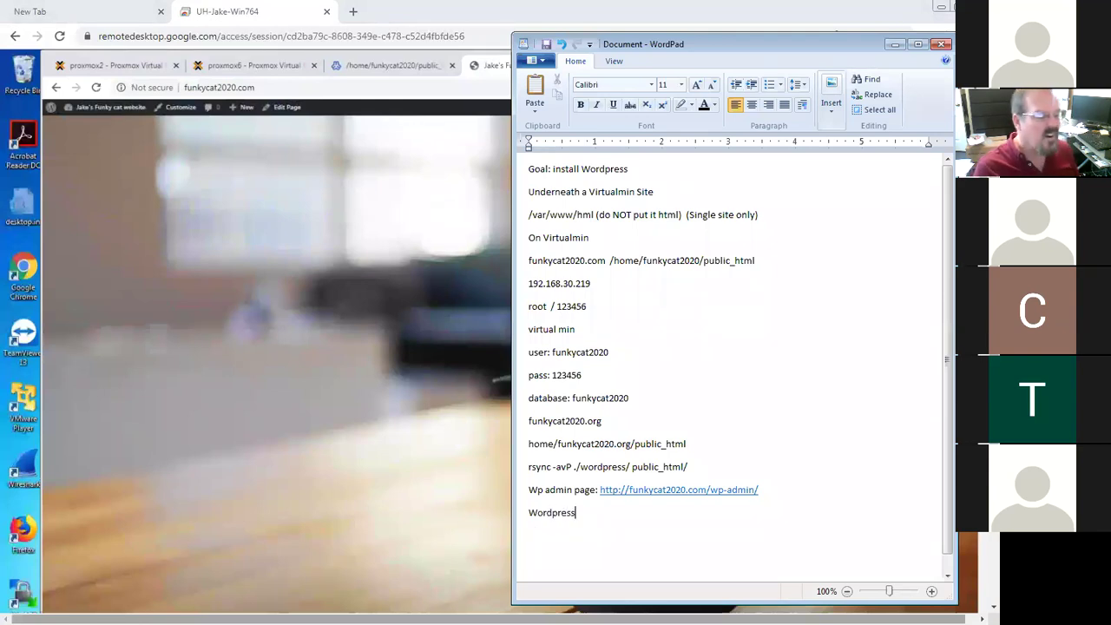
text( customin)
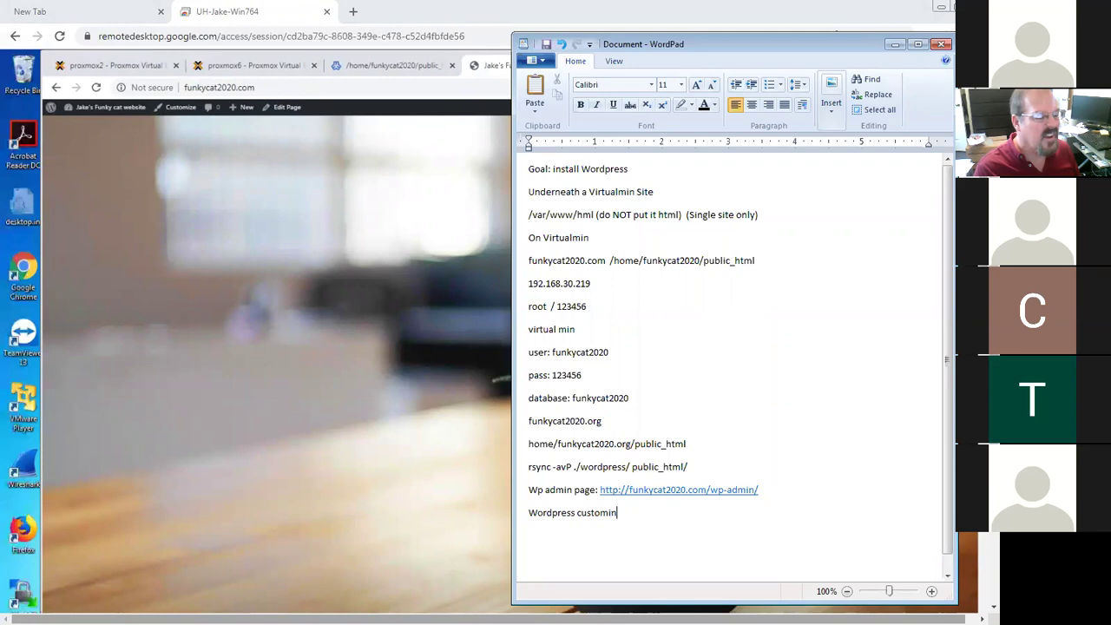
key(BackSpace)
text(zation:)
key(Return)
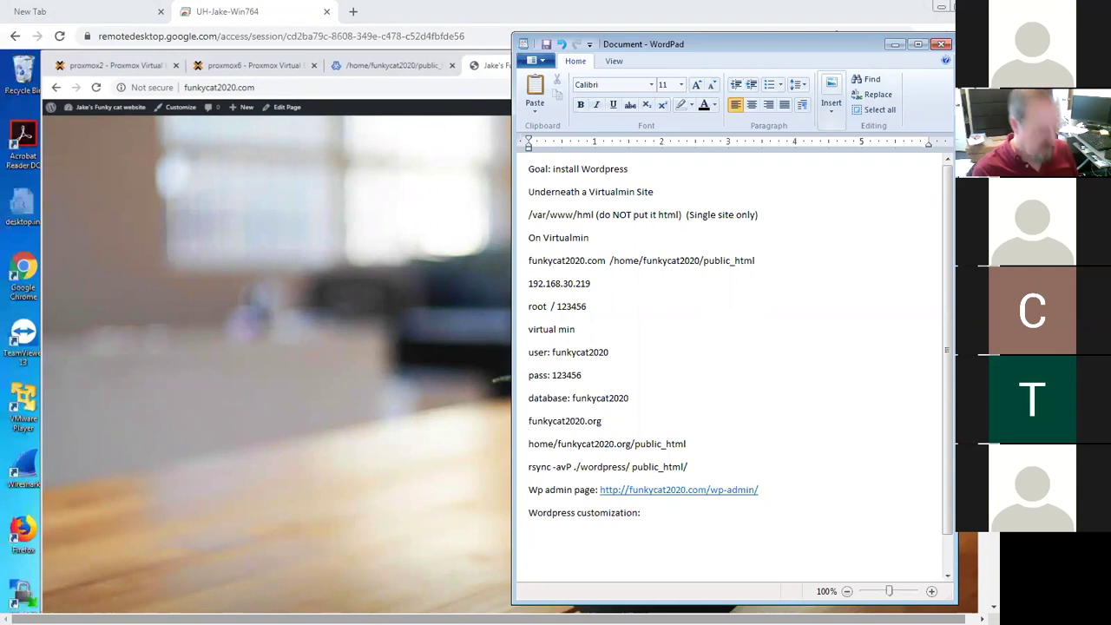
text(Comments)
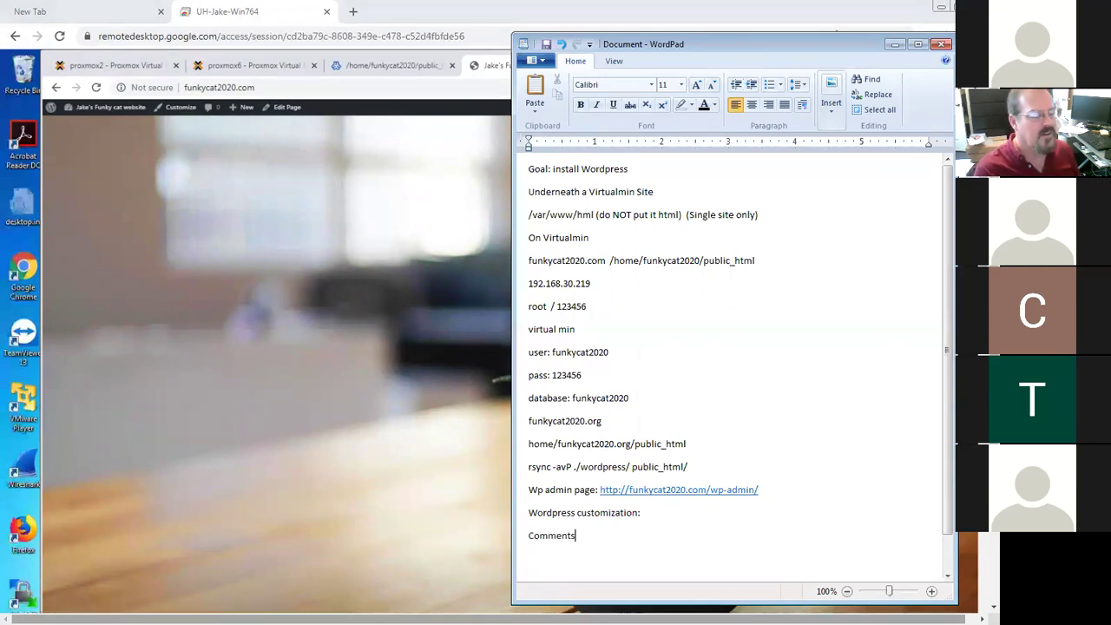
key(Return)
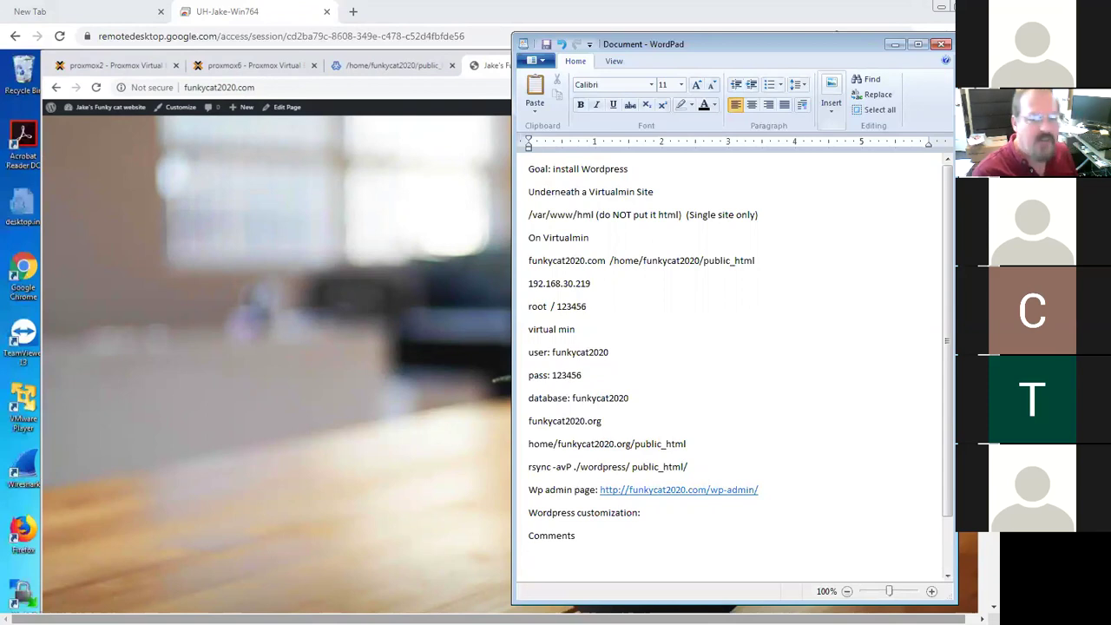
Add a 'captcha' line below Comments and select the word
text(cptcha)
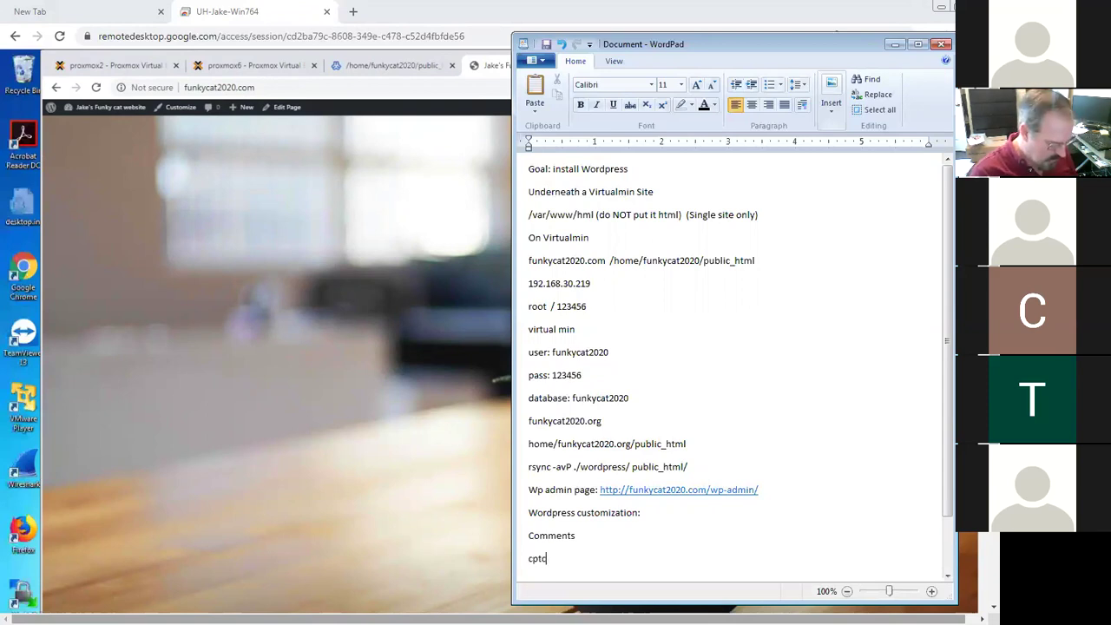
key(BackSpace)
key(BackSpace)
key(BackSpace)
key(BackSpace)
key(BackSpace)
text(aot)
key(BackSpace)
key(BackSpace)
text(ptcha)
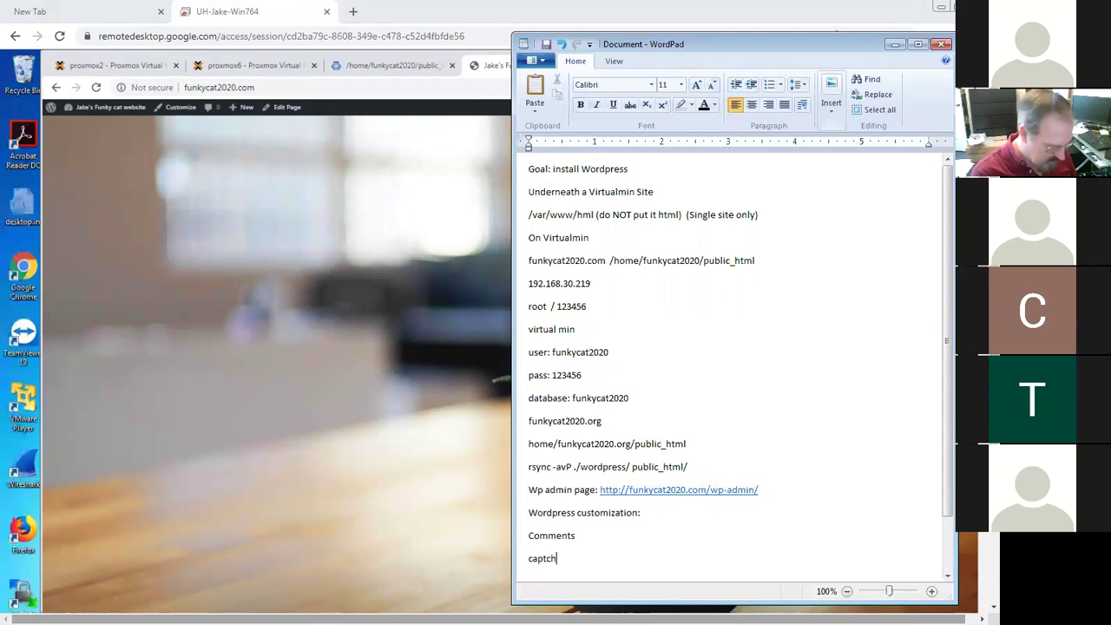
key(Return)
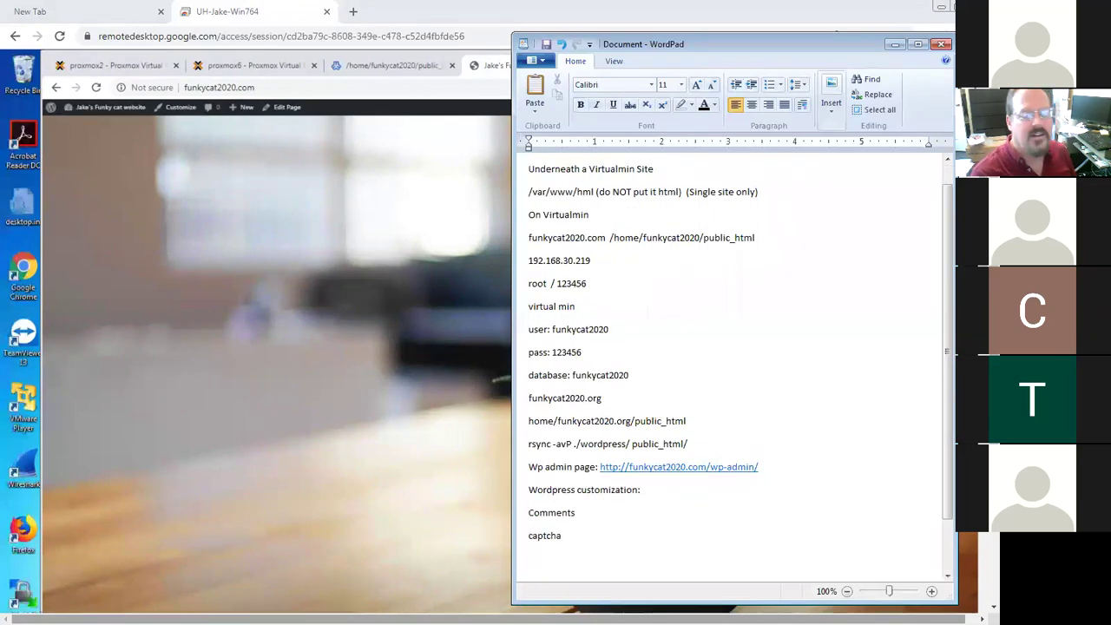
key(shift+Right)
key(shift+Right)
key(shift+Right)
key(shift+Right)
key(shift+Right)
key(shift+Right)
key(shift+Right)
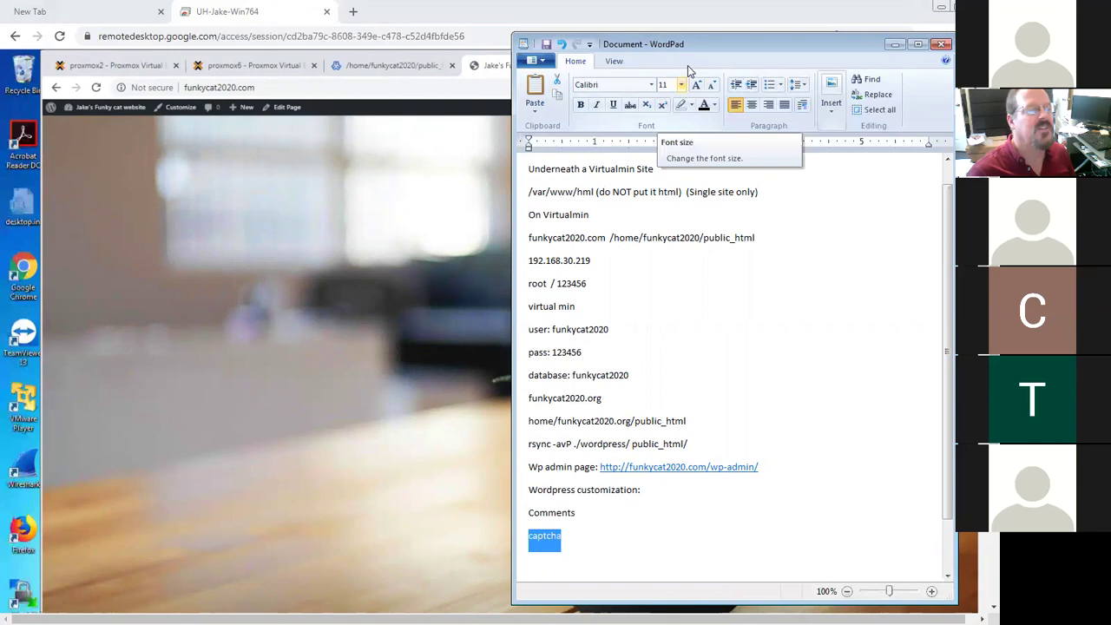
Set the selected word 'captcha' to 20-point font size
click(681, 85)
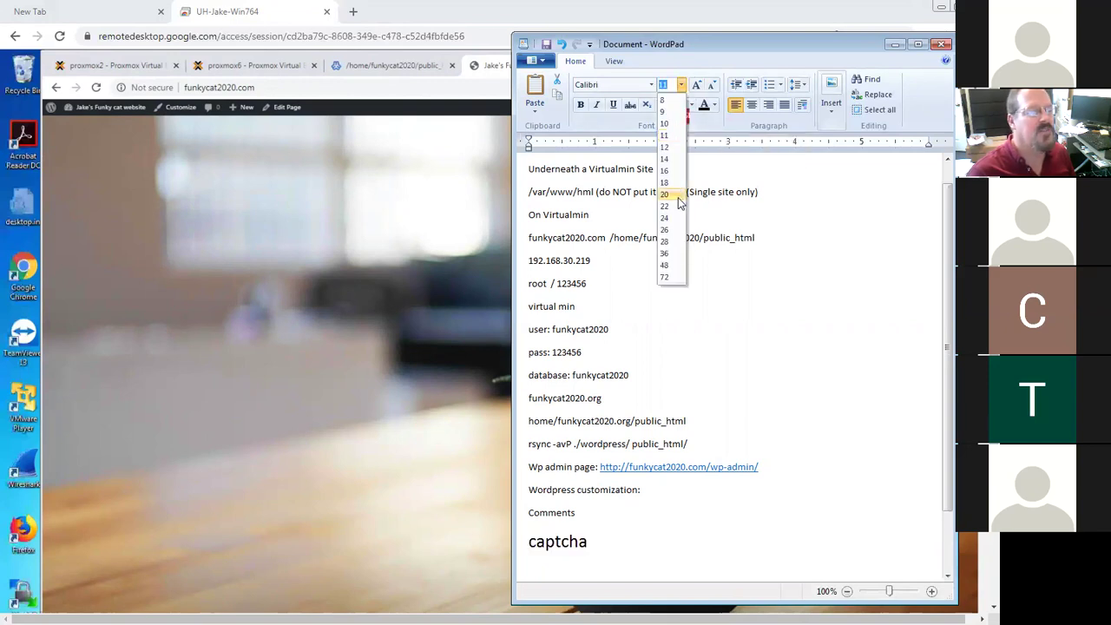
click(665, 193)
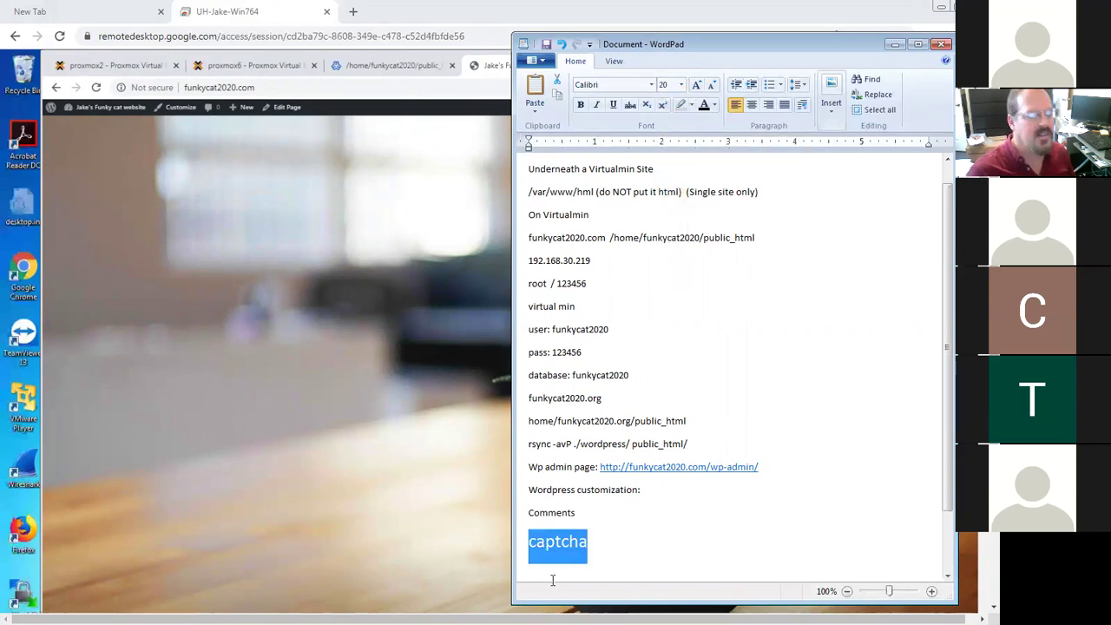
click(597, 543)
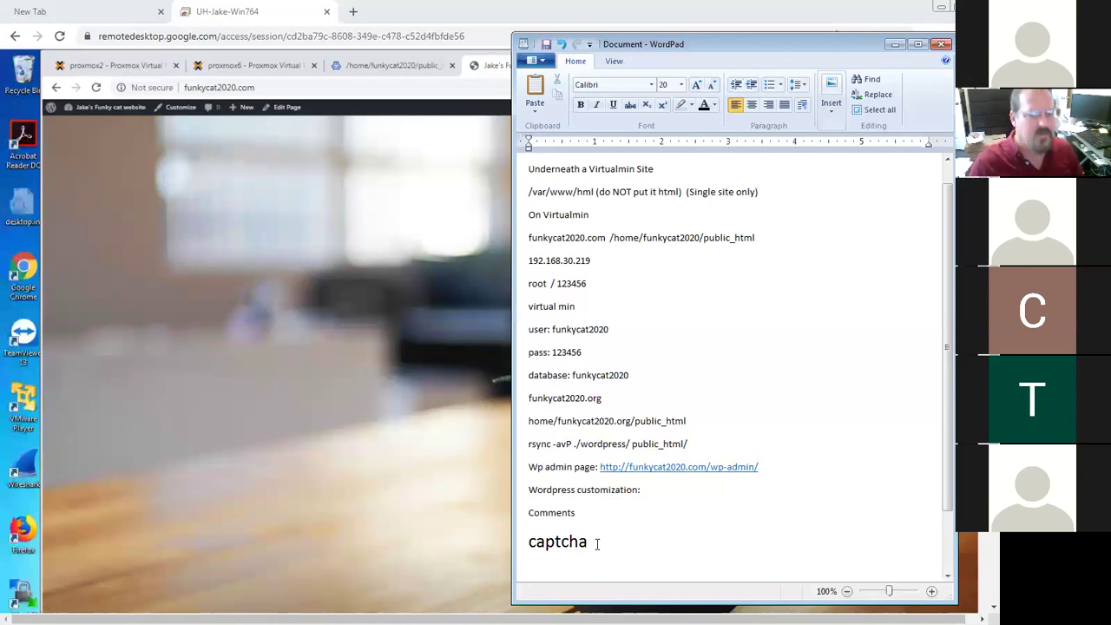
Add the line 'New box version.' below captcha
key(Return)
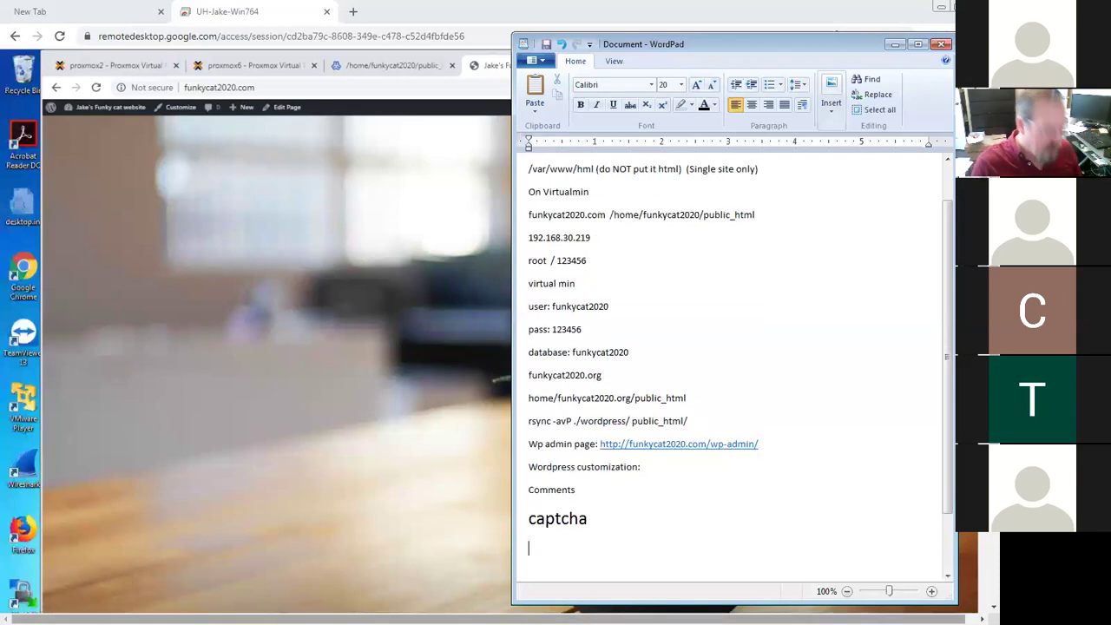
text(Ne)
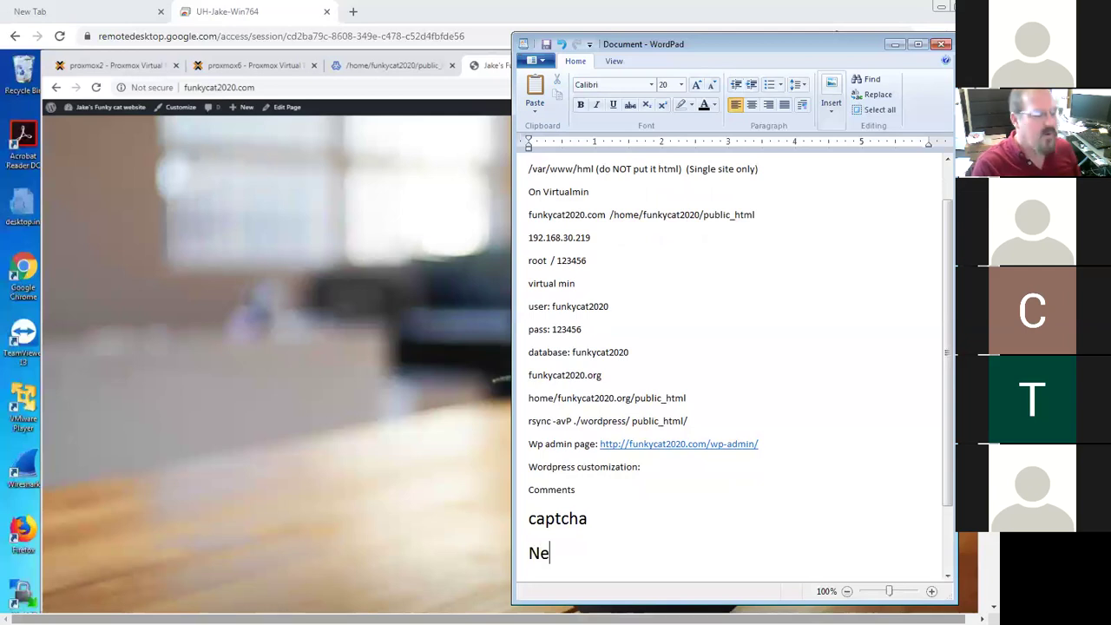
text(w box version.)
key(Return)
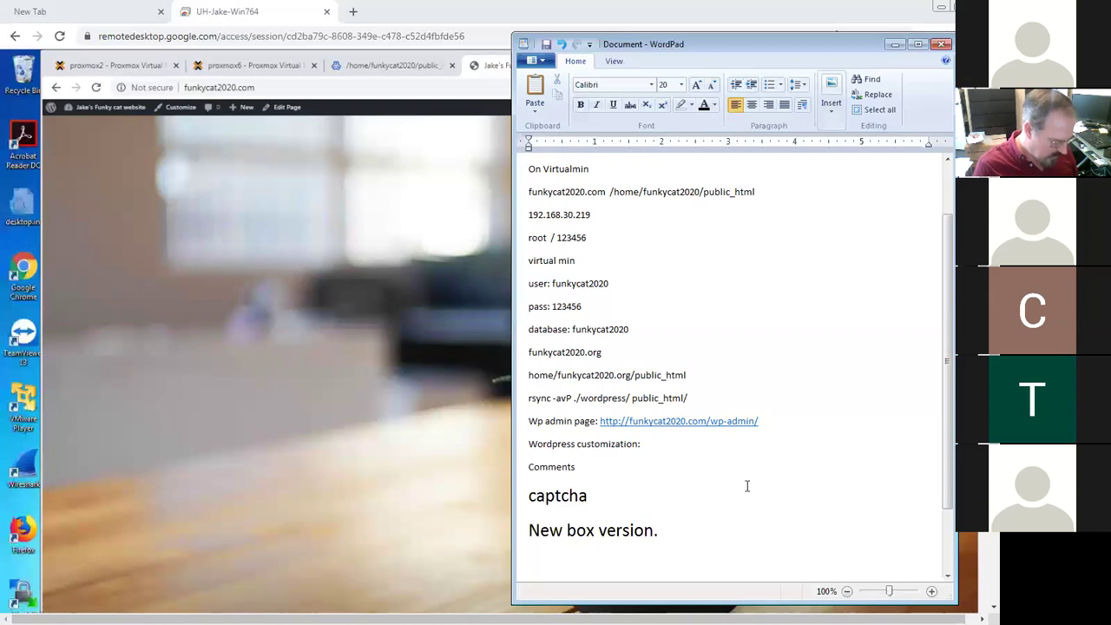
Type the line 'picture, math, read this string' followed by the sample 'JIK03o'
key(Return)
text(picture, match)
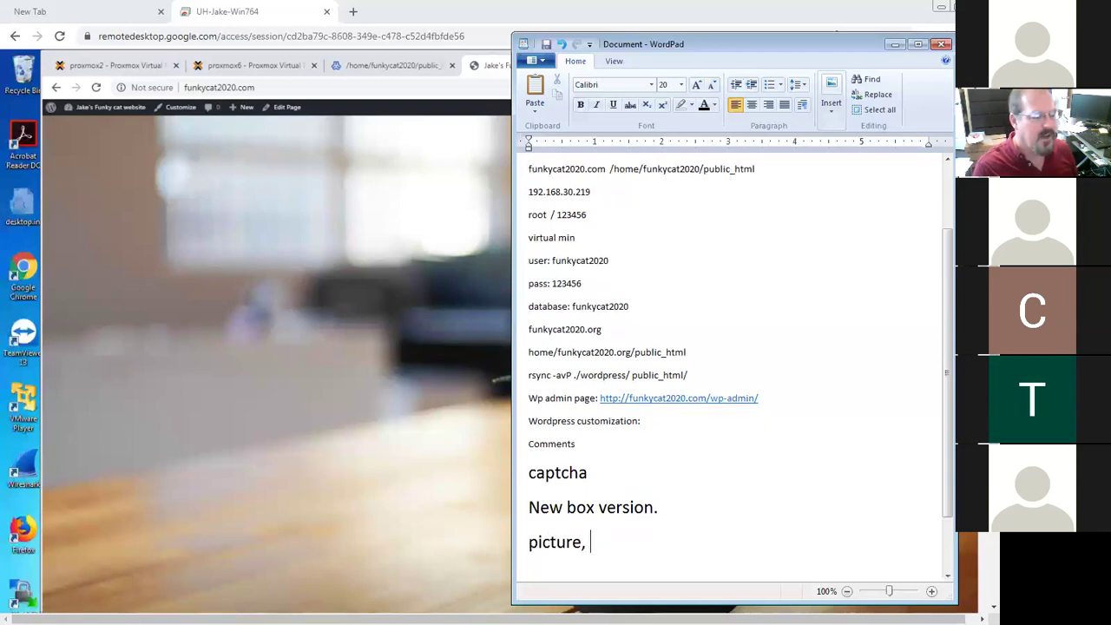
key(BackSpace)
key(BackSpace)
text(h, )
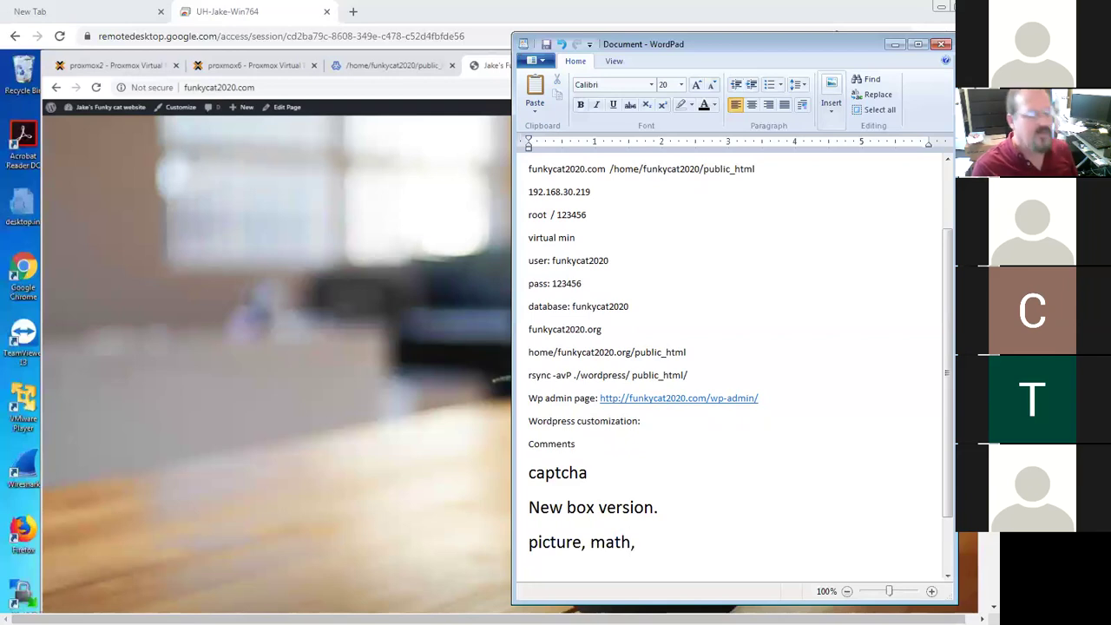
text(read this string)
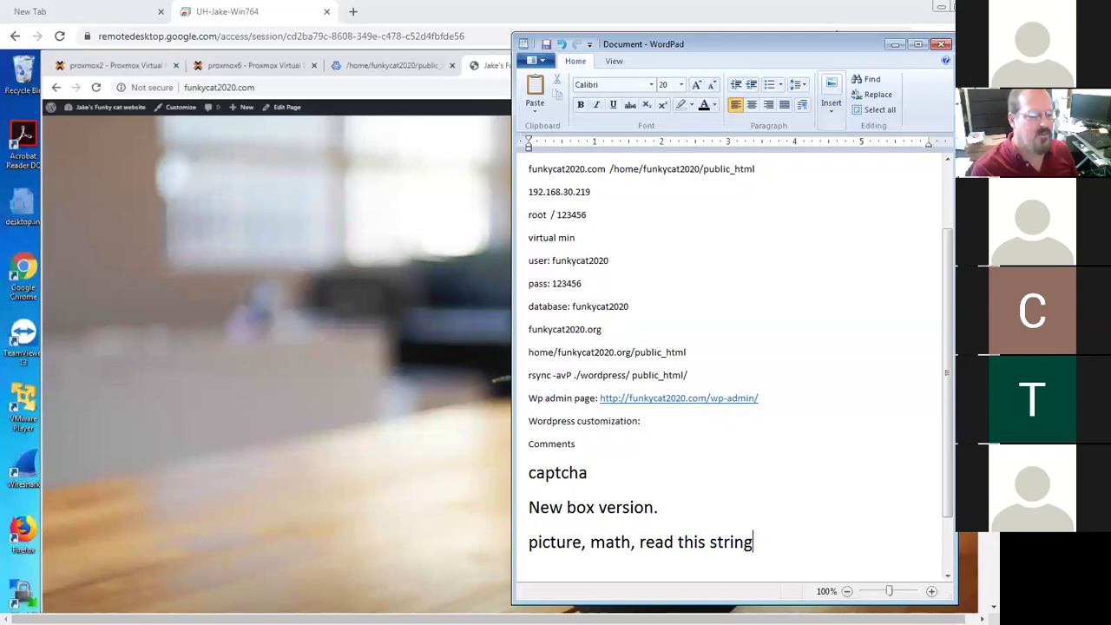
text(K)
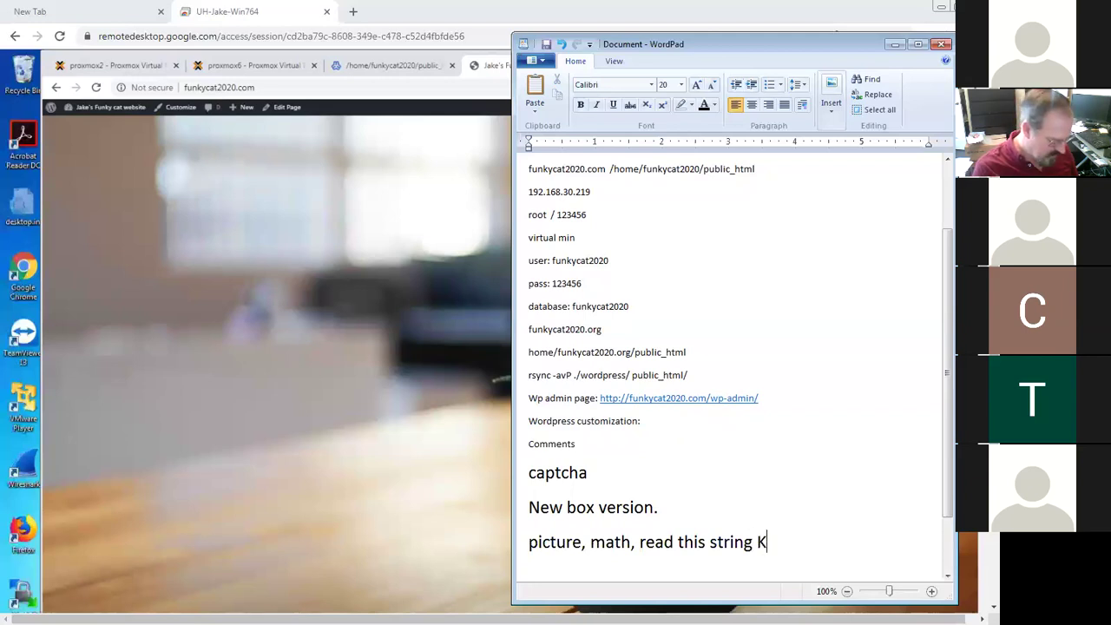
key(BackSpace)
text(JI)
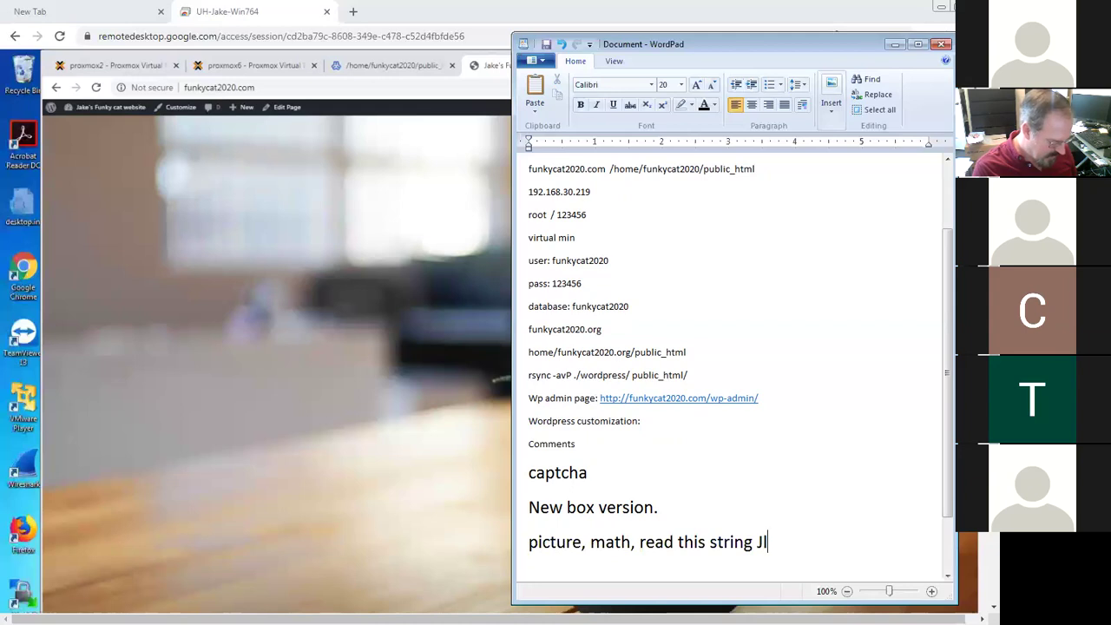
text(K03o)
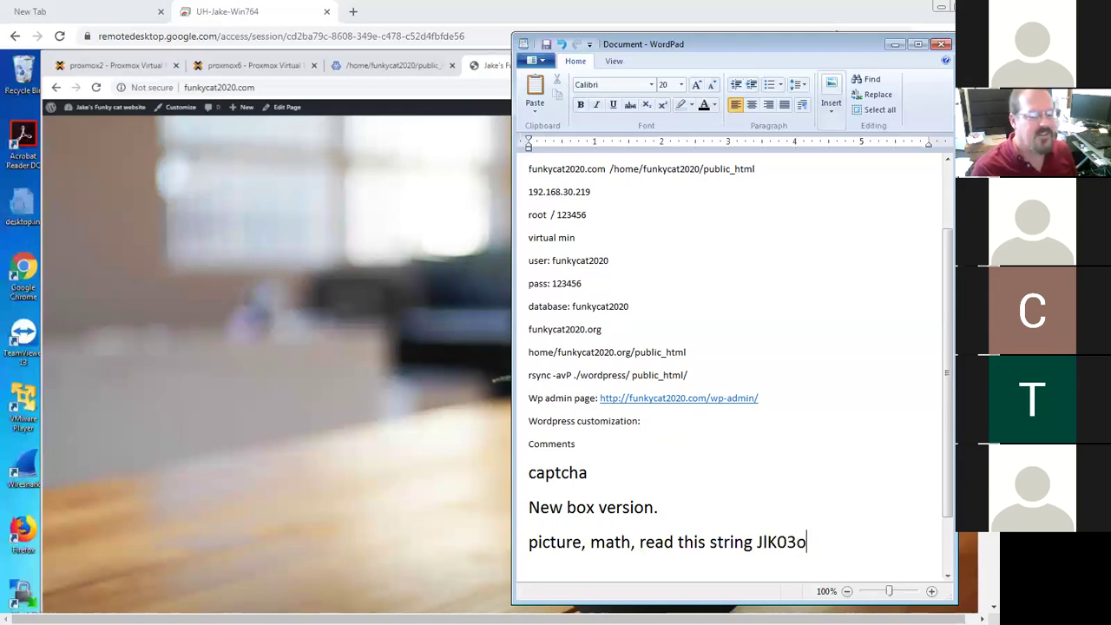
Shrink the K to size 10, append '1l' to the sample, and select the line
drag(768, 541, 777, 541)
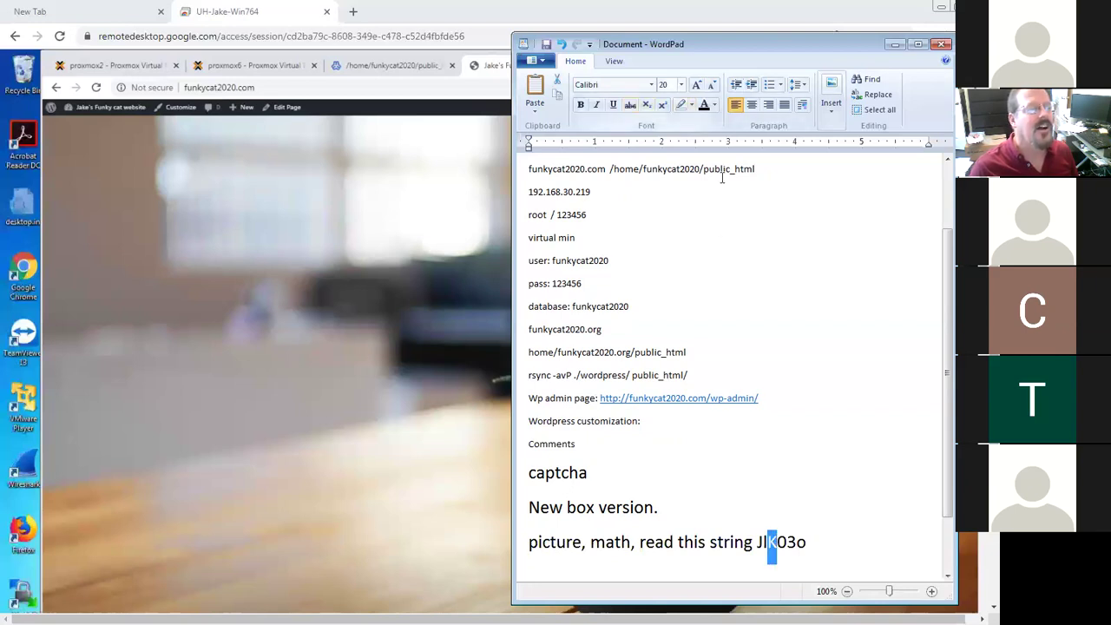
click(681, 85)
click(683, 124)
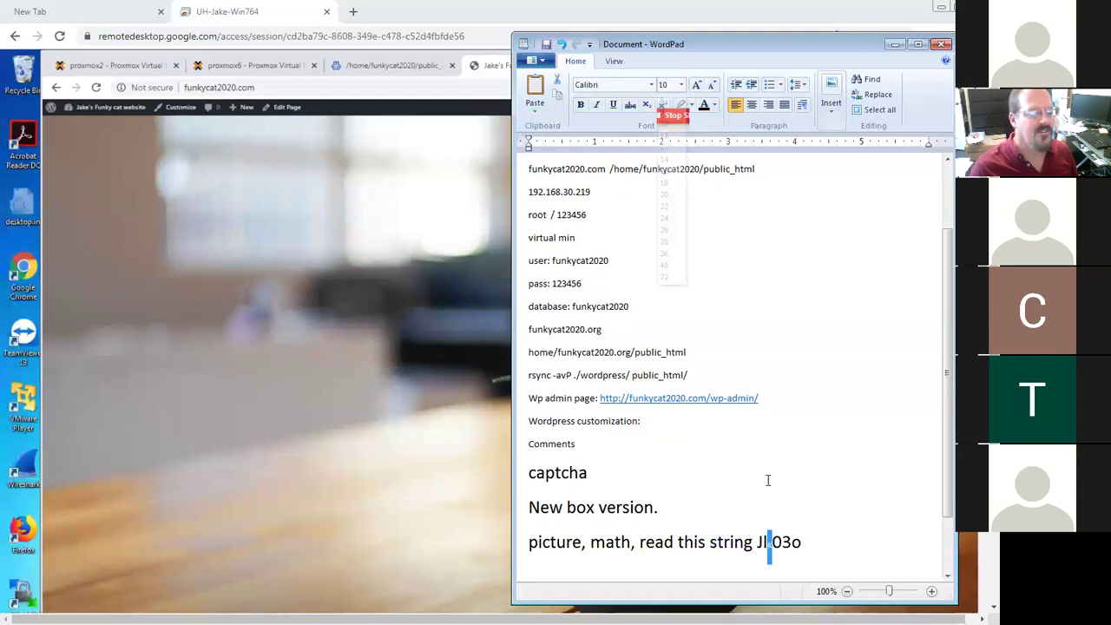
click(783, 542)
drag(782, 541, 772, 541)
click(824, 544)
text(1l)
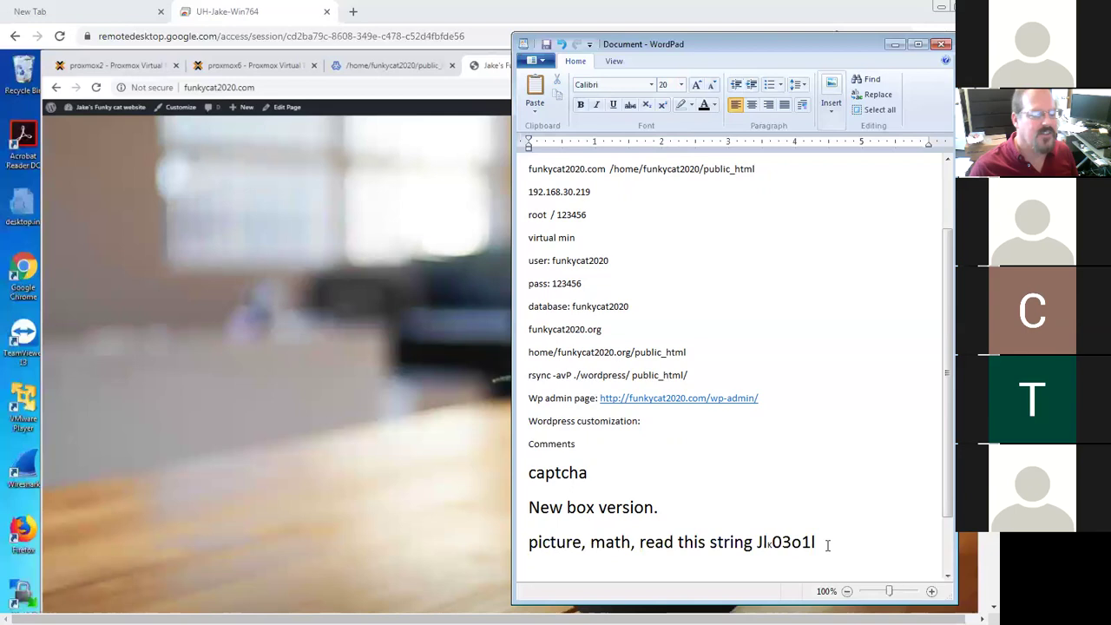
drag(816, 544, 513, 541)
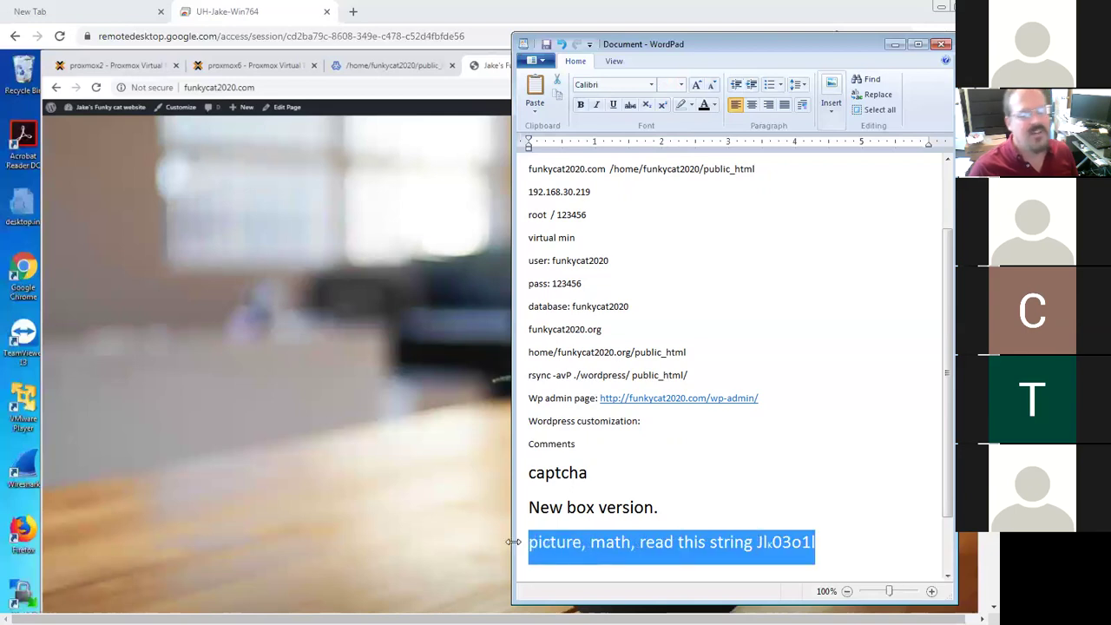
click(411, 60)
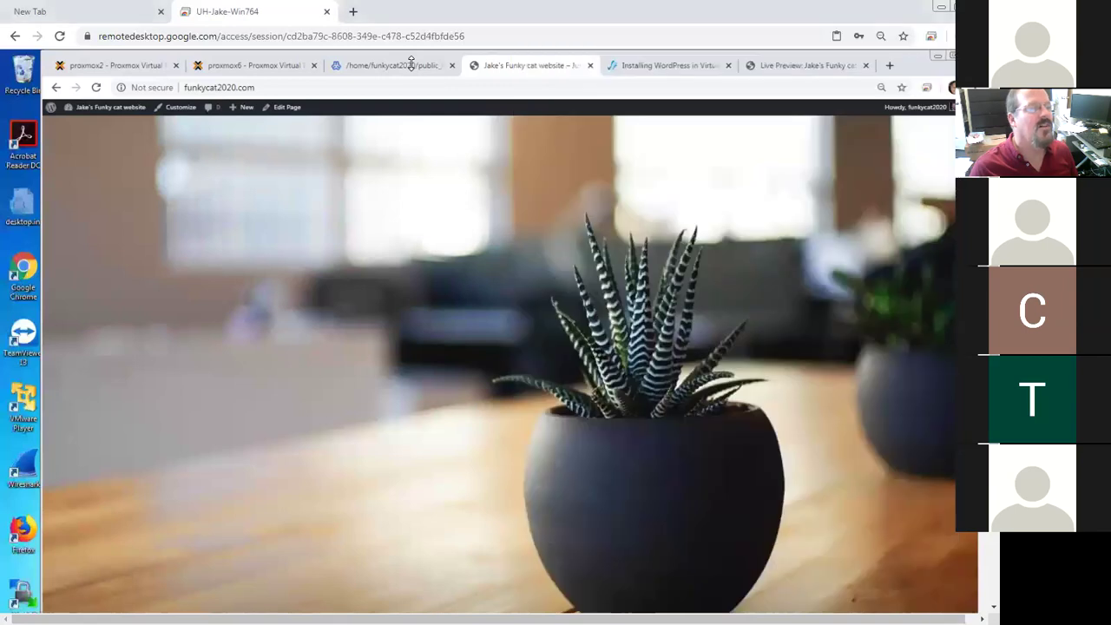
Close the customizer to reach the Themes page with Twenty Seventeen active
click(672, 66)
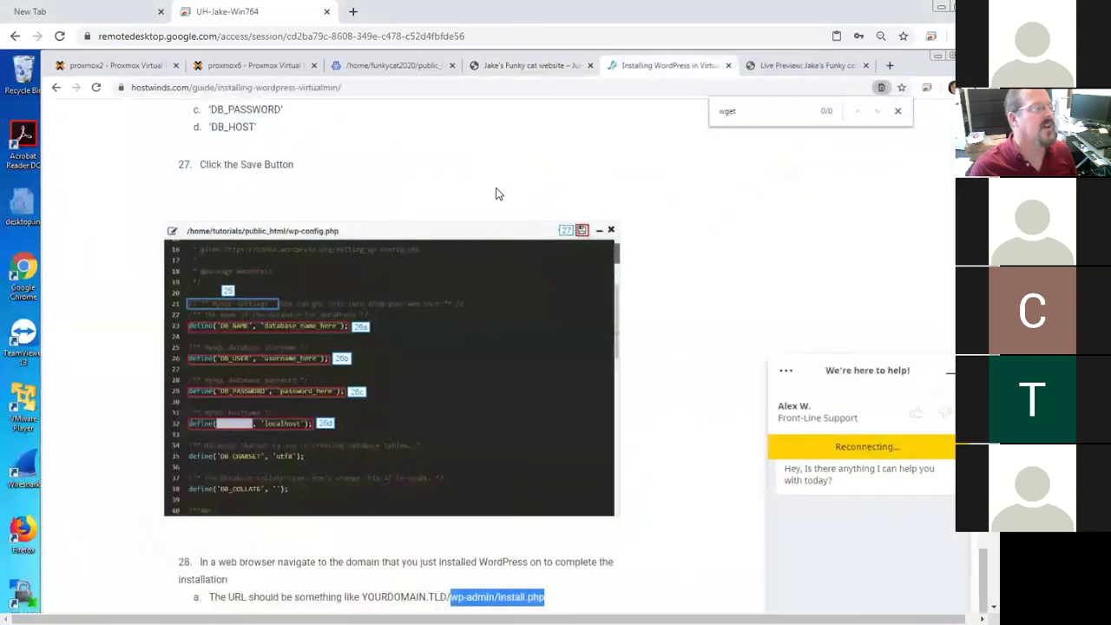
click(792, 62)
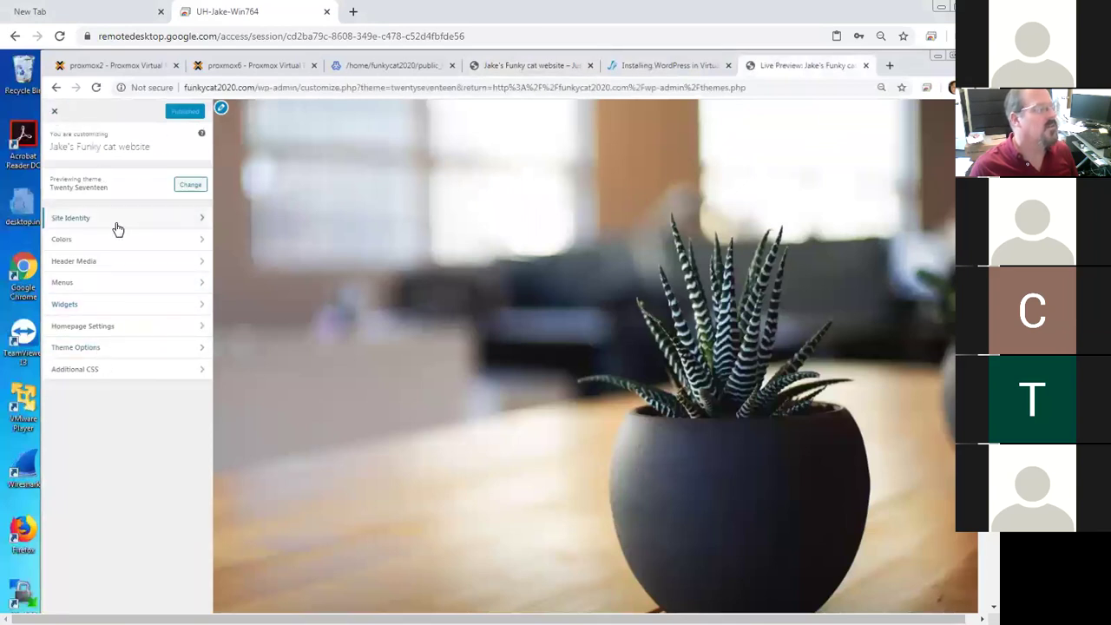
click(54, 114)
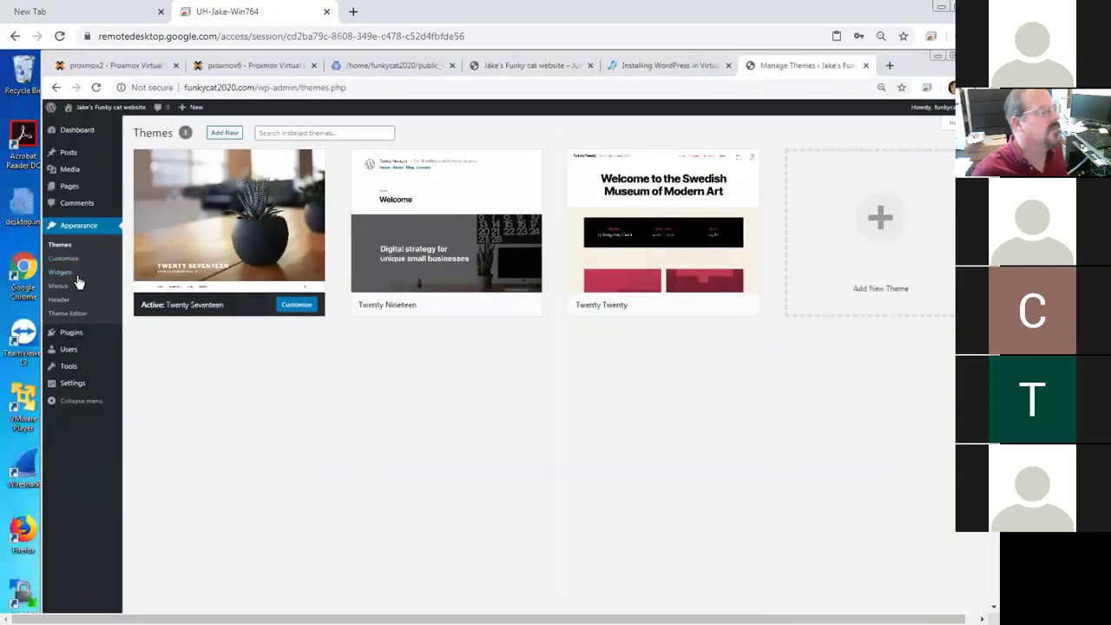
Go to Plugins > Add New to browse featured plugins like Classic Editor and Jetpack
click(73, 332)
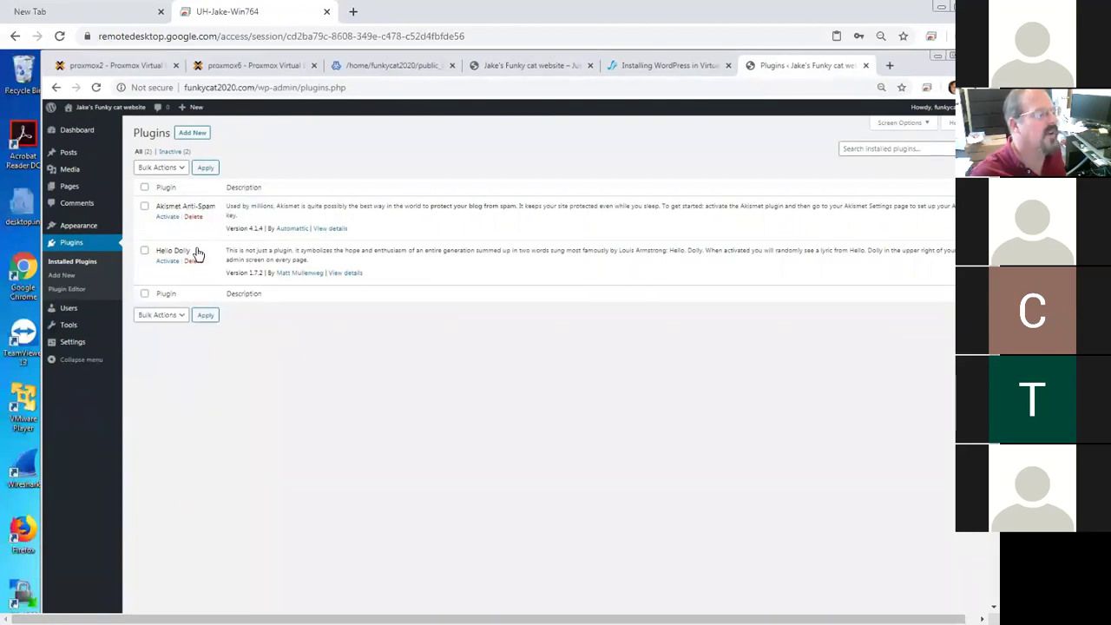
click(192, 135)
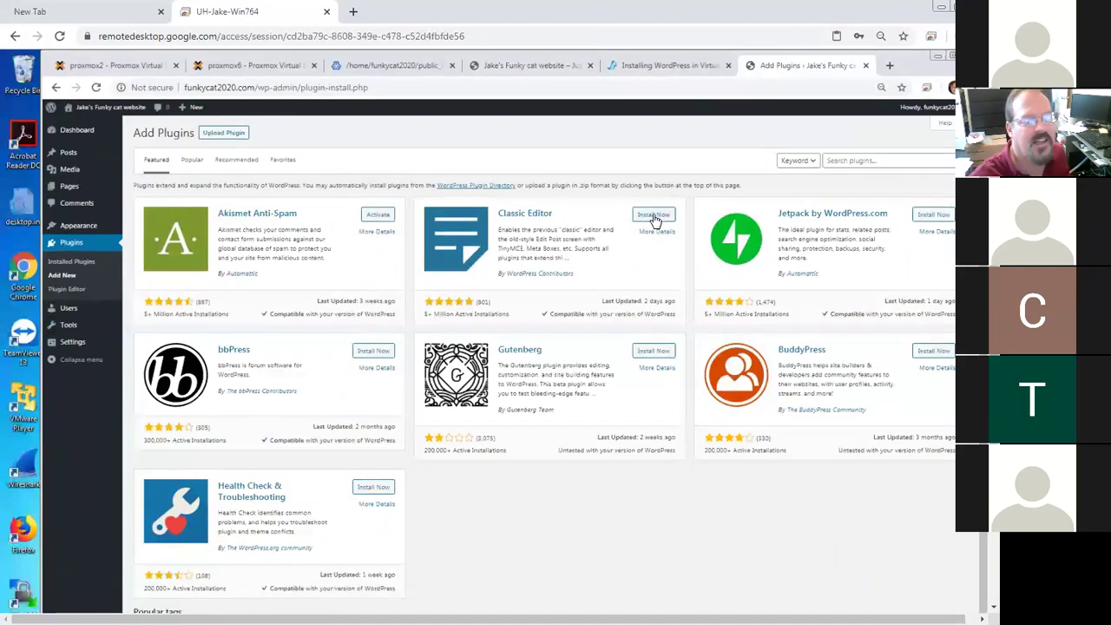
Install the Classic Editor plugin from its card and activate it
click(655, 217)
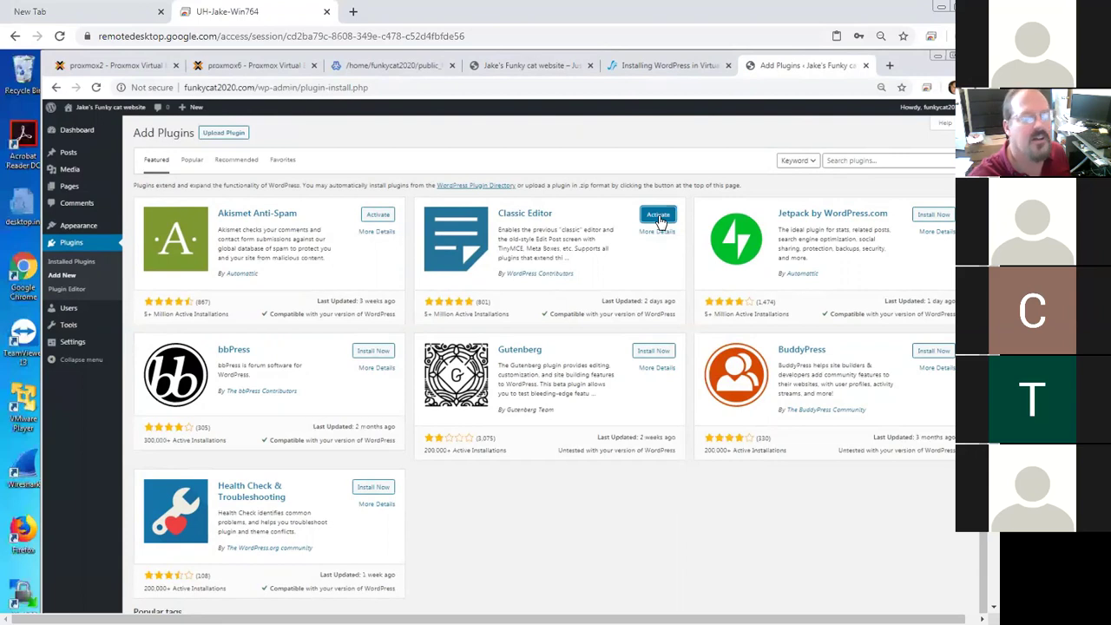
click(659, 218)
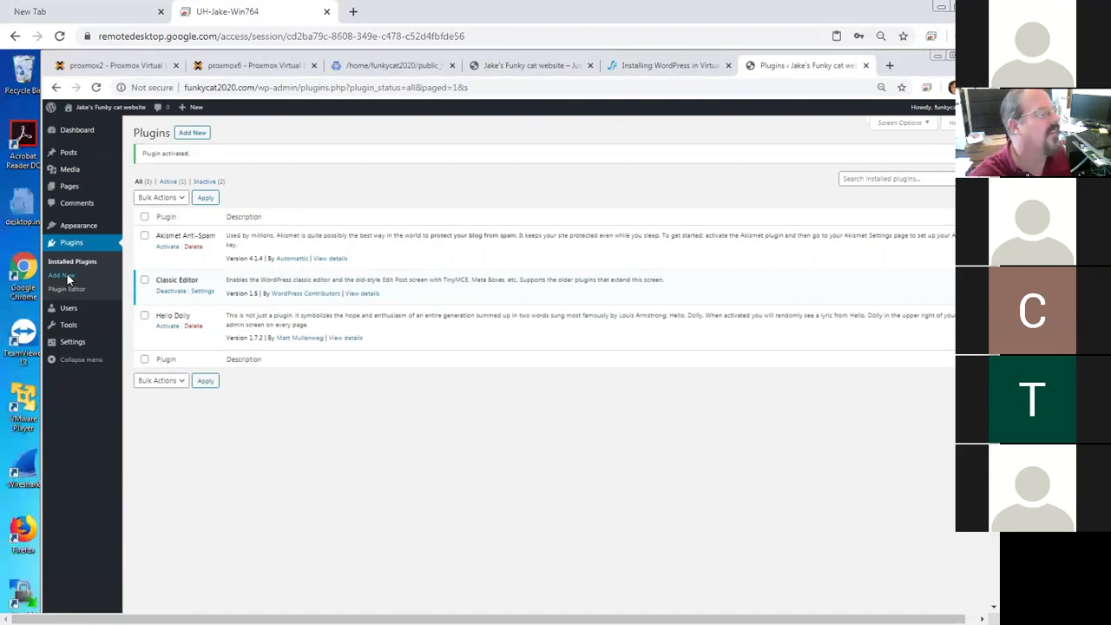
Return to Plugins > Add New to browse more plugins
click(69, 276)
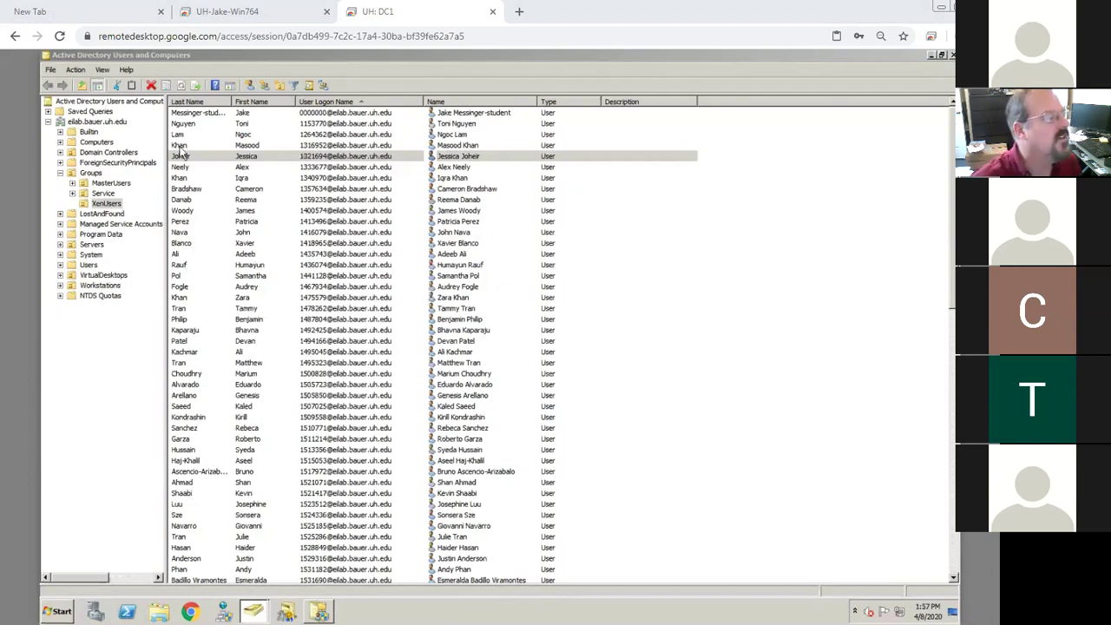
Sort the XenUsers list by first name and select the student account
click(252, 103)
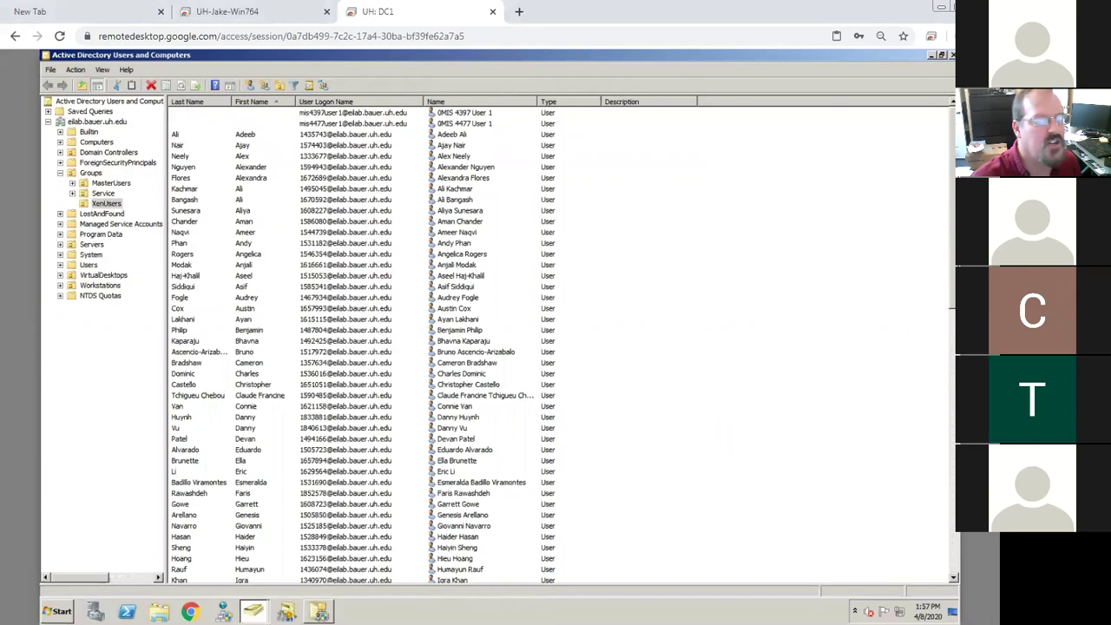
drag(952, 340, 952, 489)
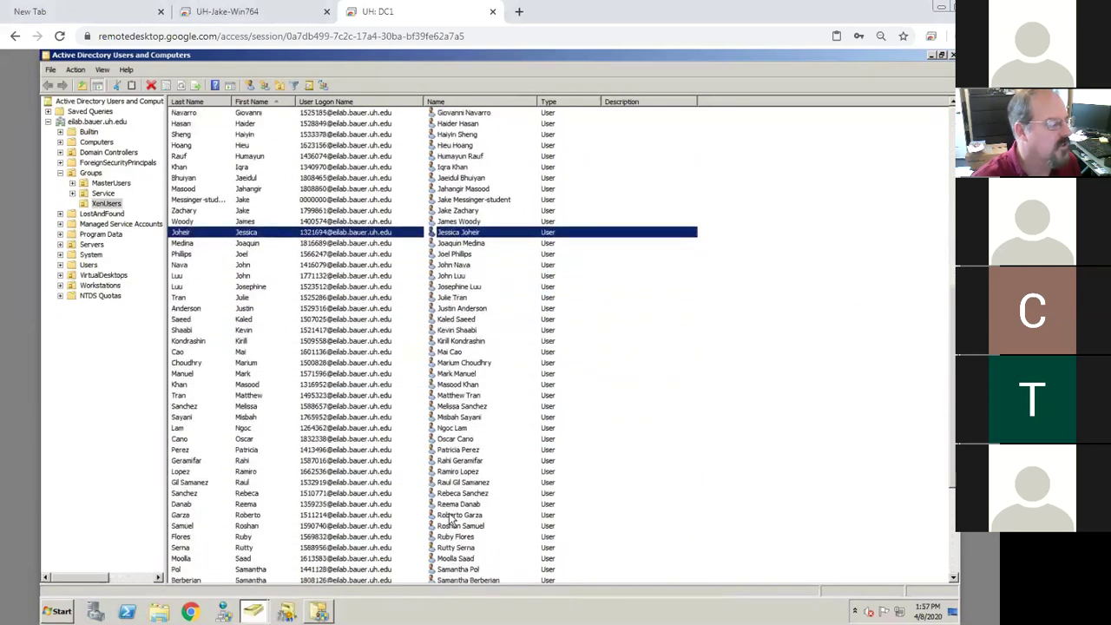
click(243, 484)
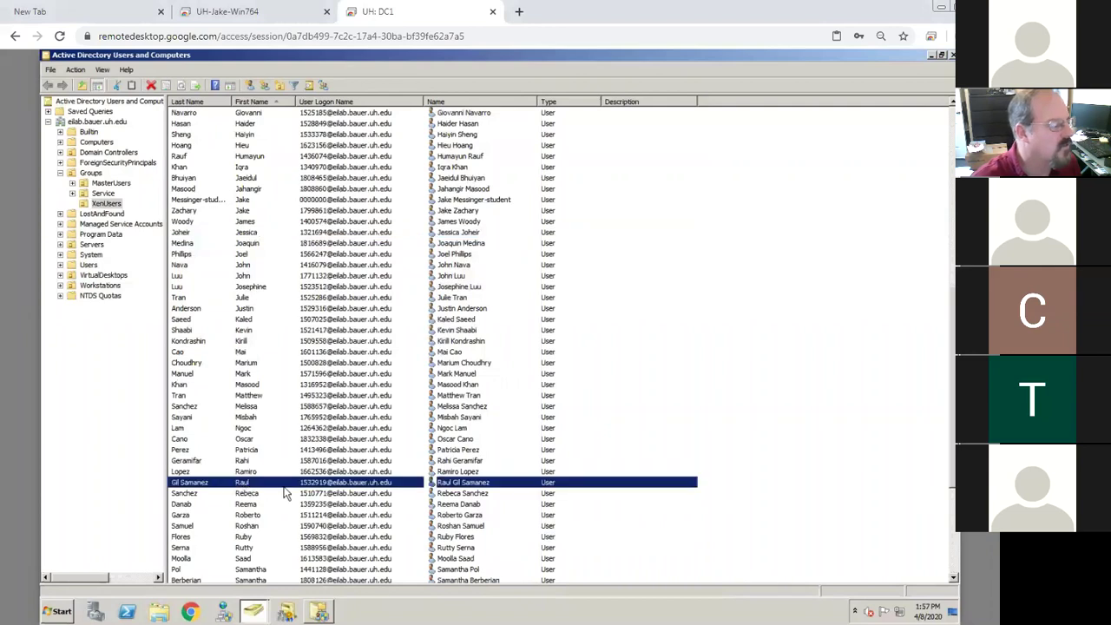
Reset the student's password, confirming it, without forcing a change at next logon
right_click(224, 487)
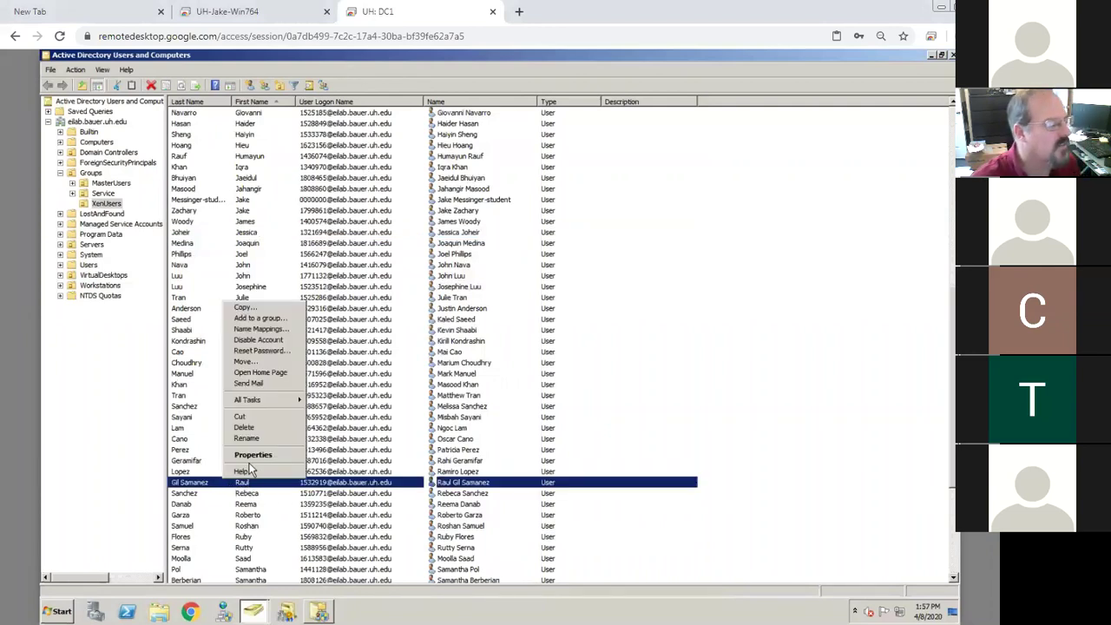
click(265, 350)
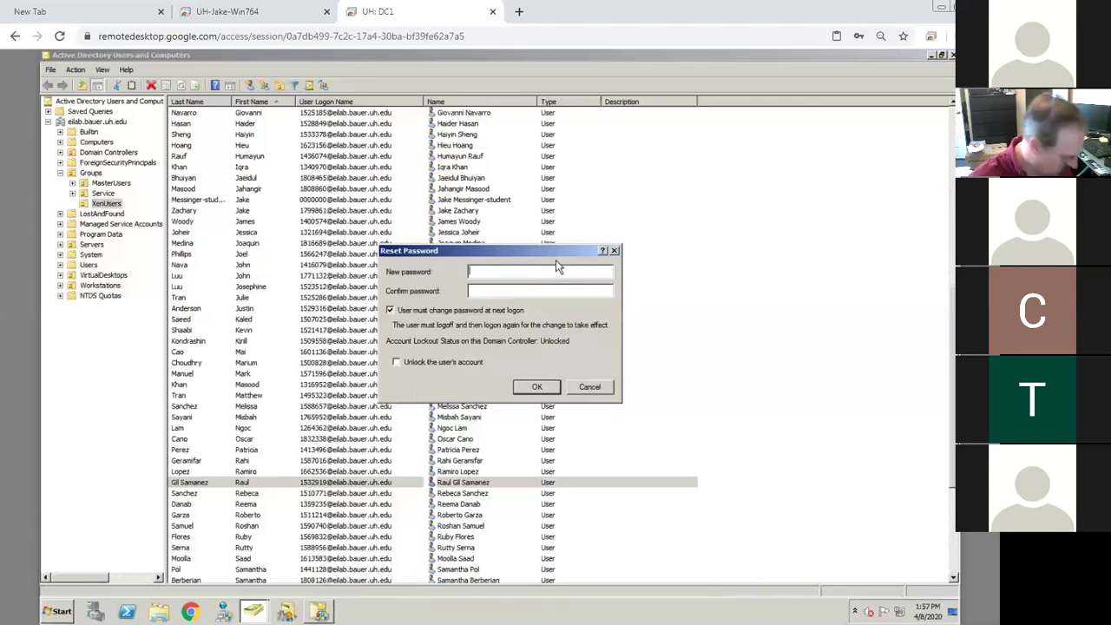
text(••••••••)
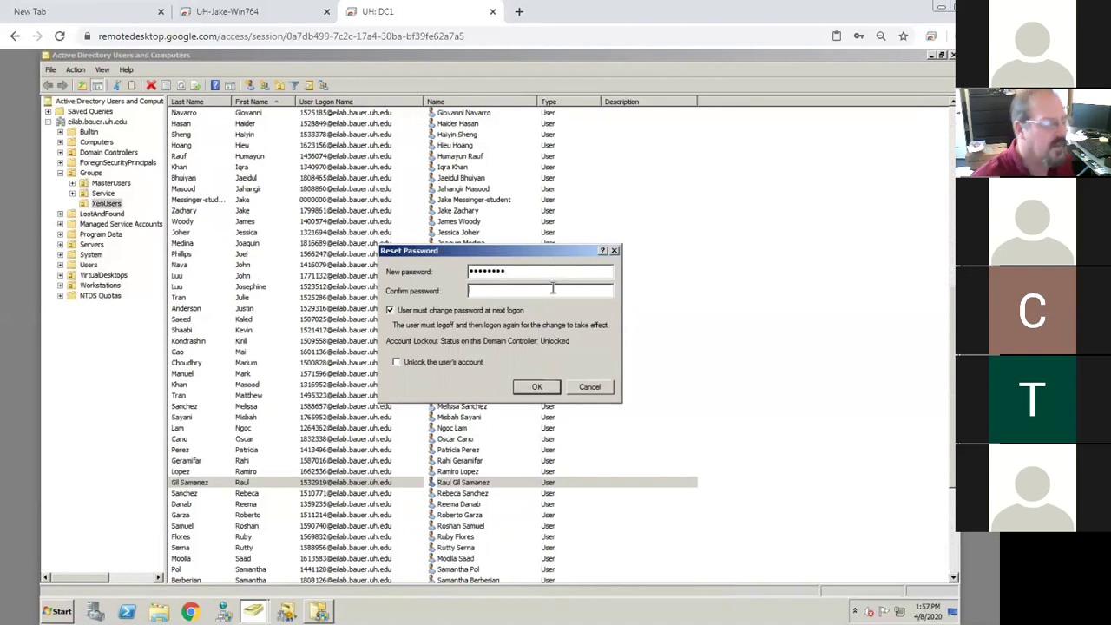
click(552, 289)
text(•••••••)
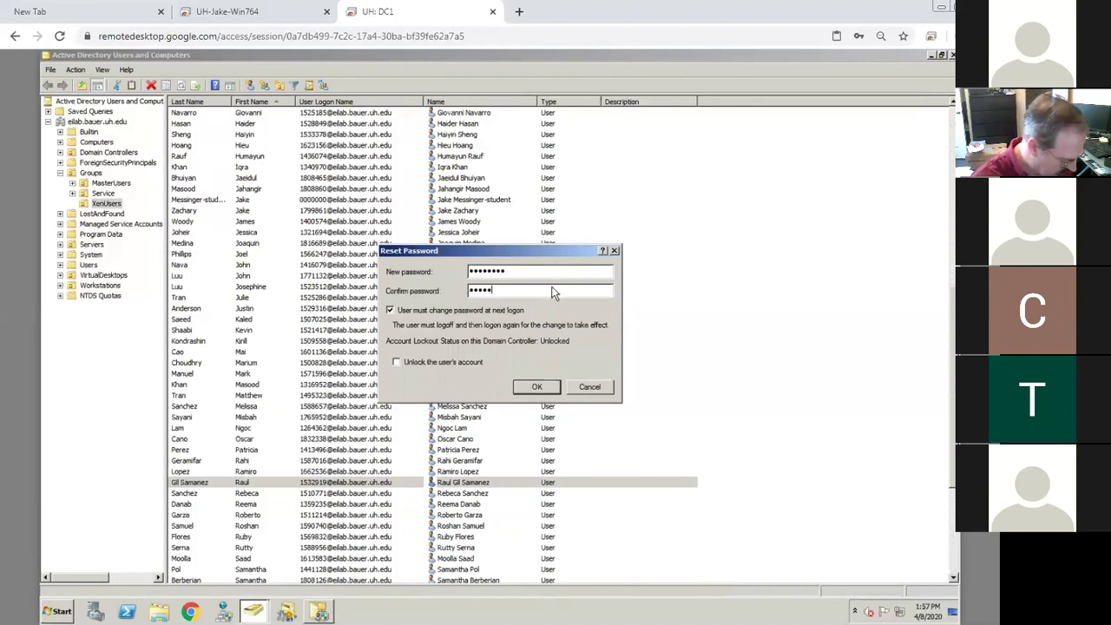
text(•)
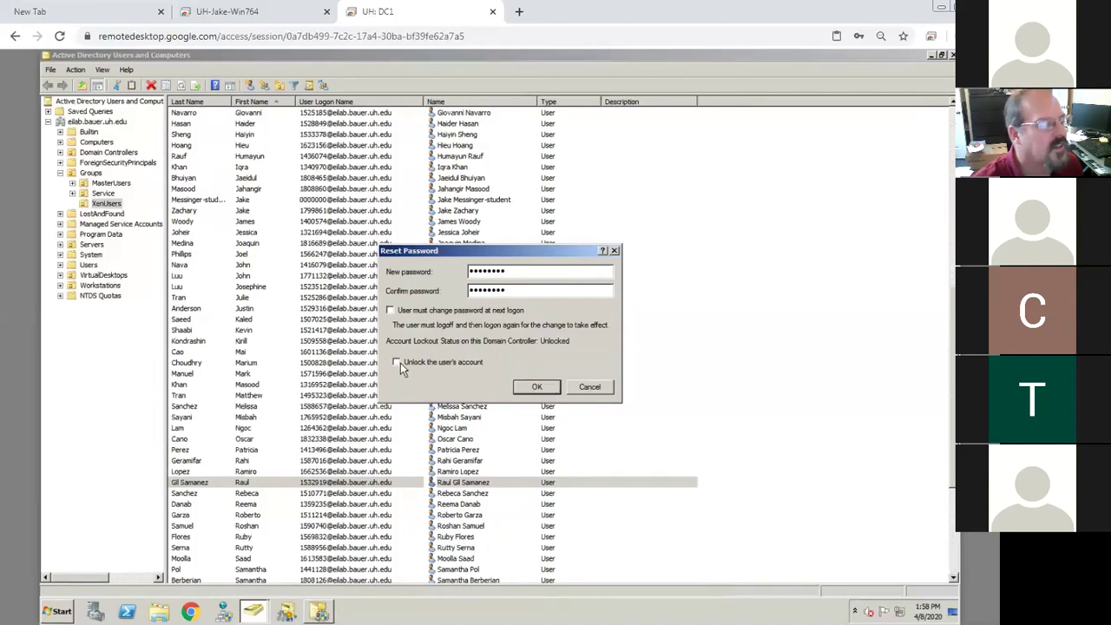
click(542, 386)
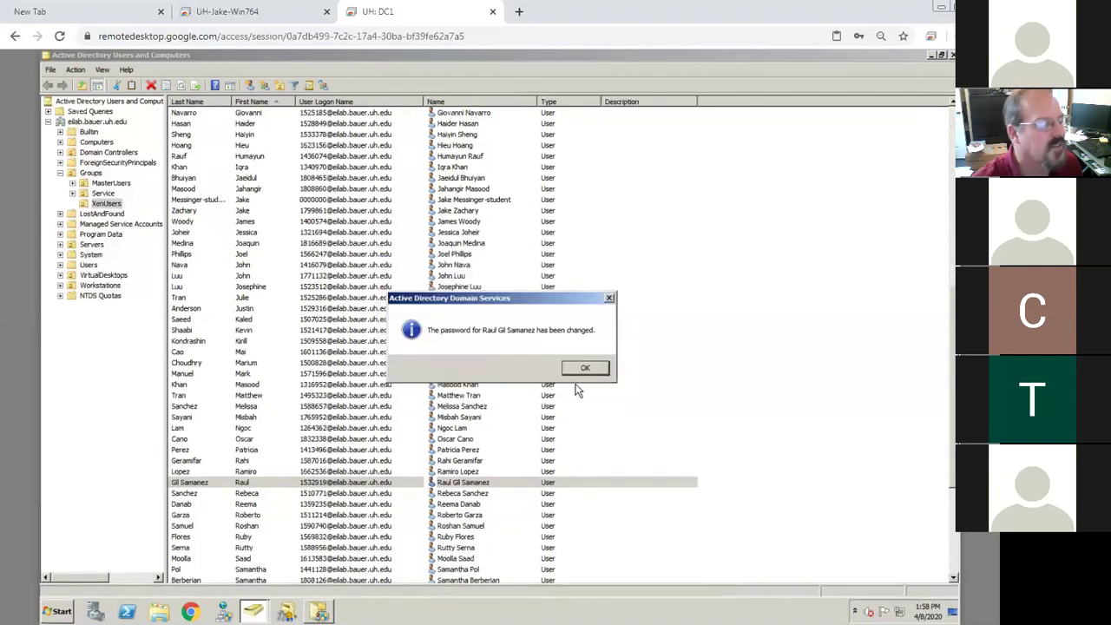
click(587, 370)
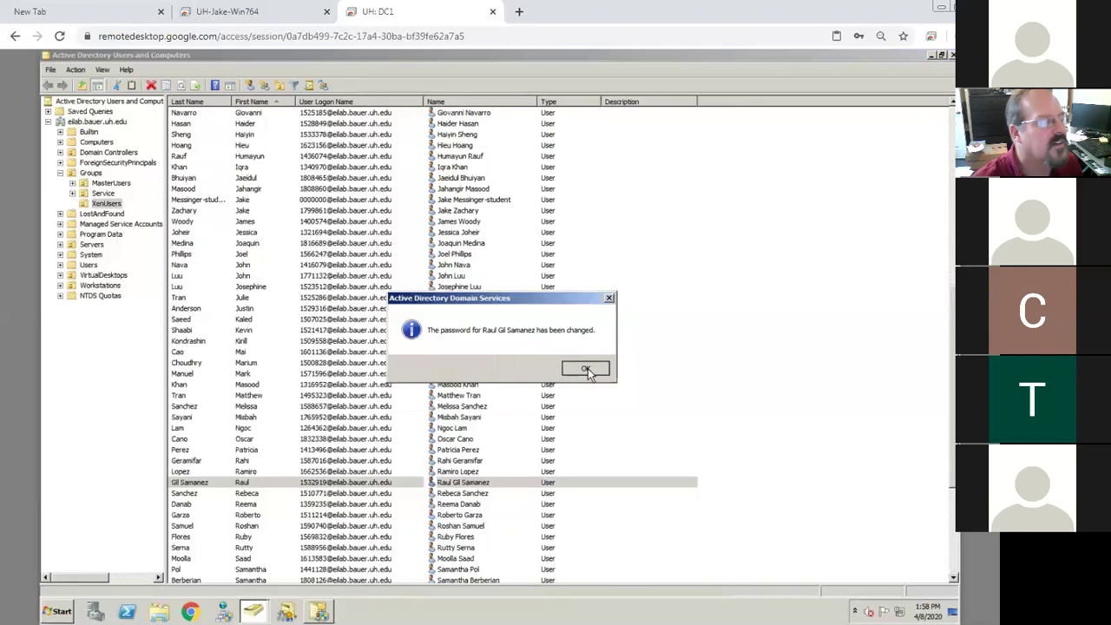
Connect to the UH: VCENTER machine in a new tab with its PIN
click(931, 39)
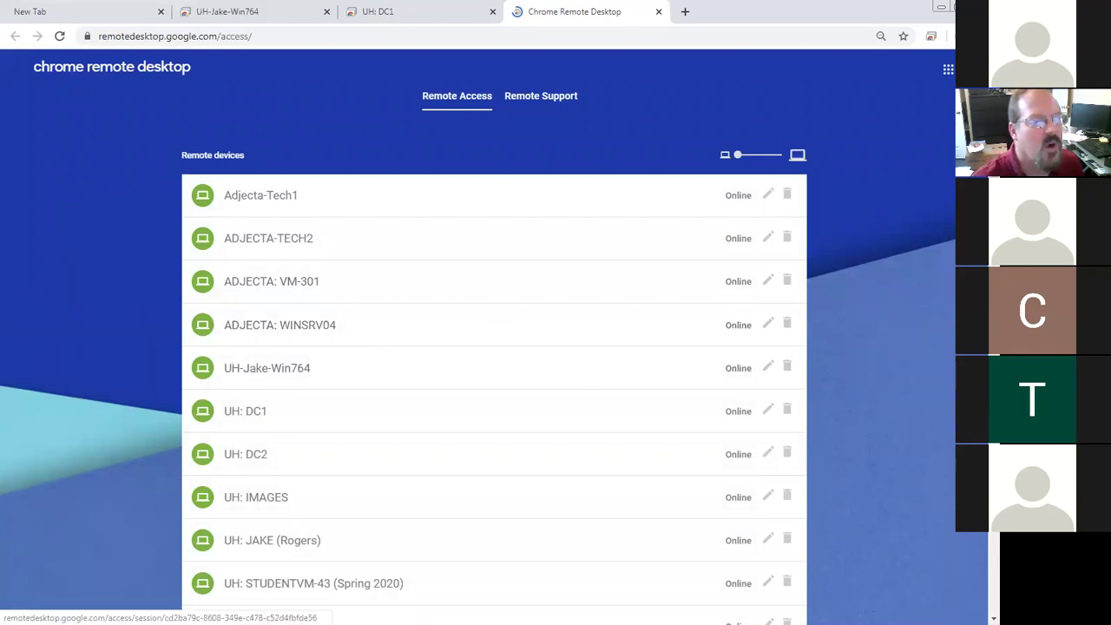
scroll(385, 463, down, 2)
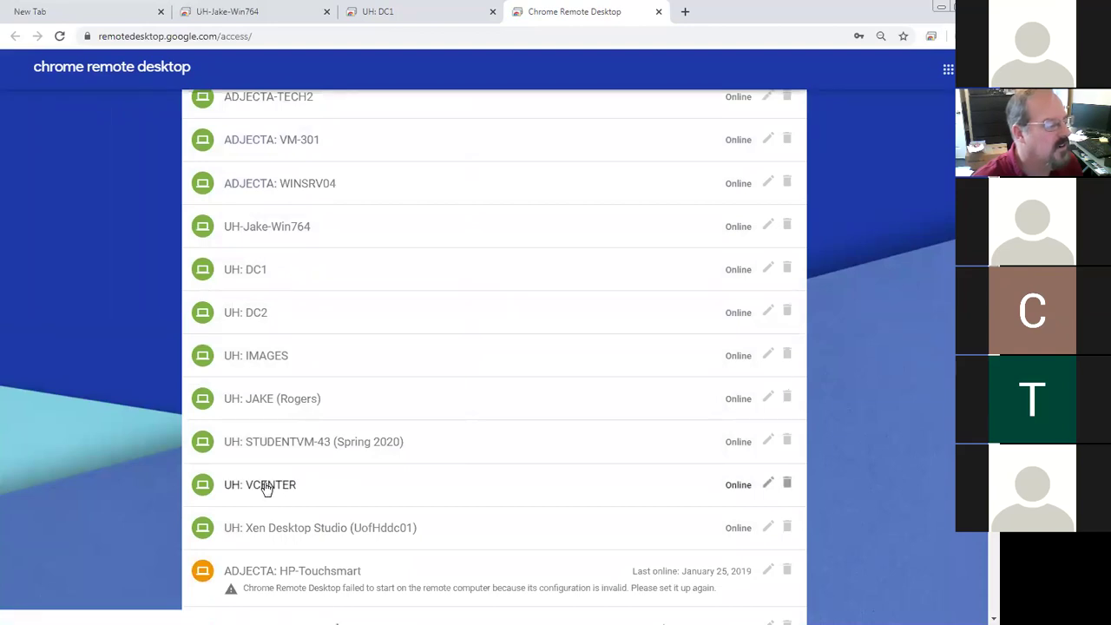
click(265, 488)
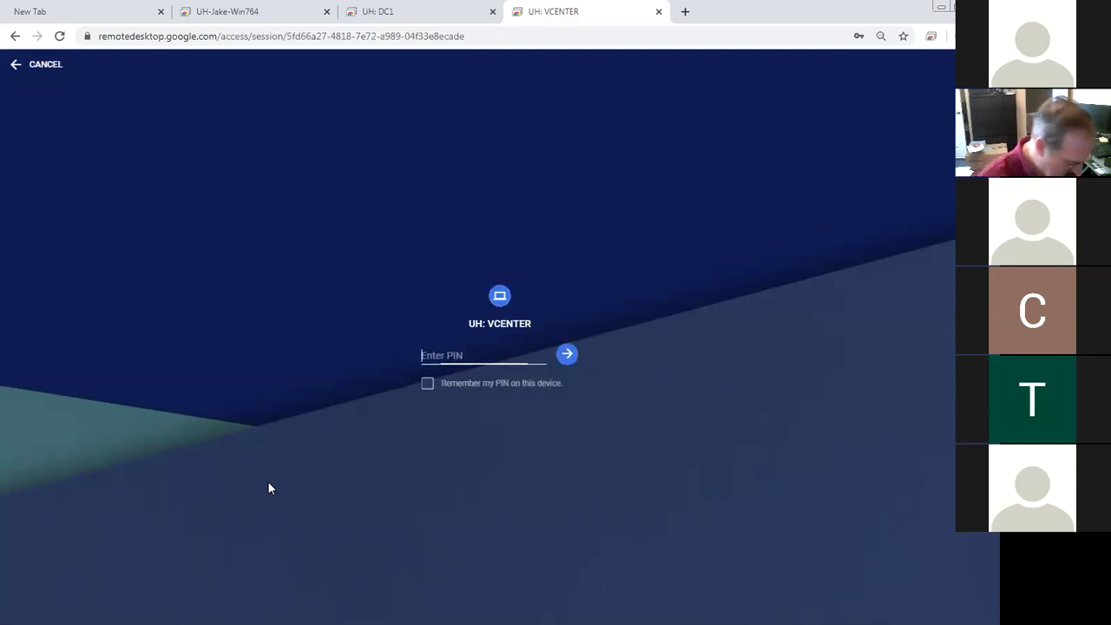
text(•••••••)
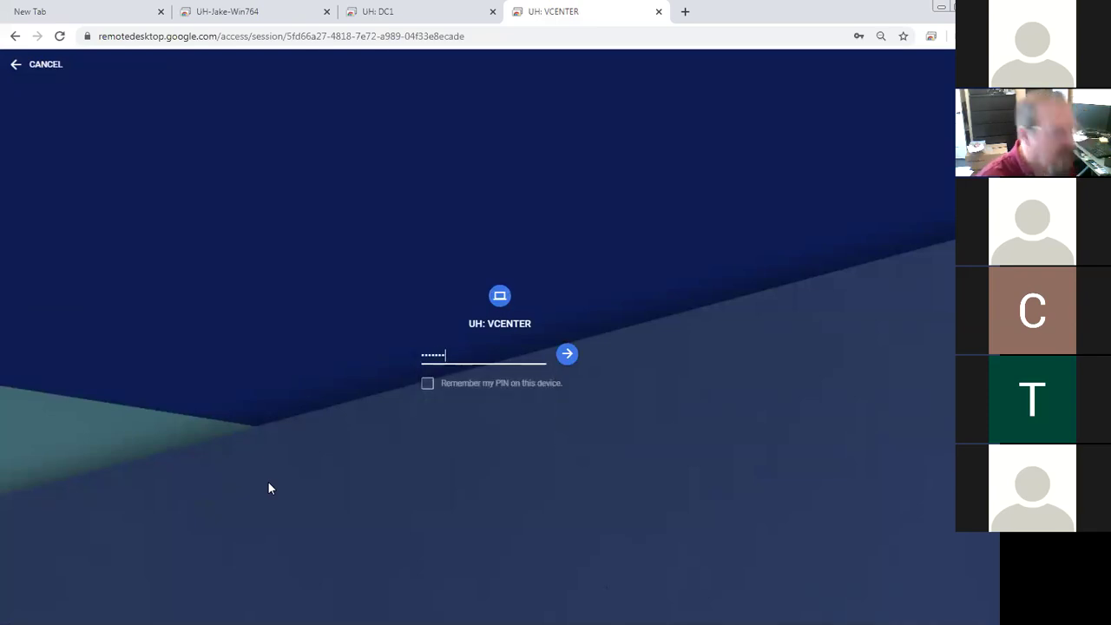
key(Return)
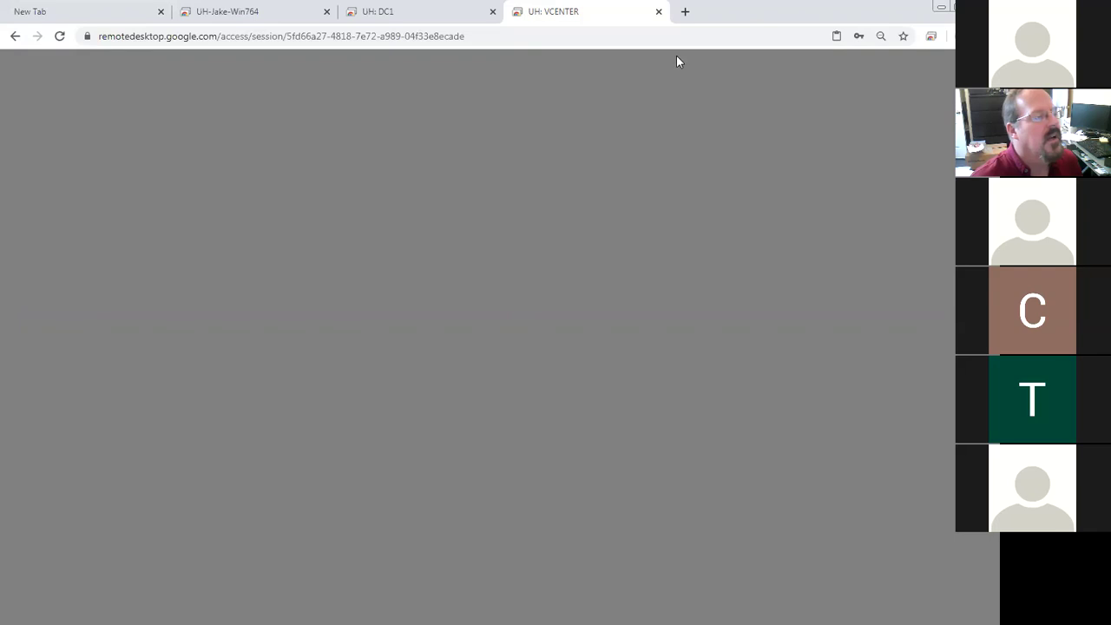
Connect to the Xen Desktop Studio host with its PIN, then return to the vCenter session
click(930, 36)
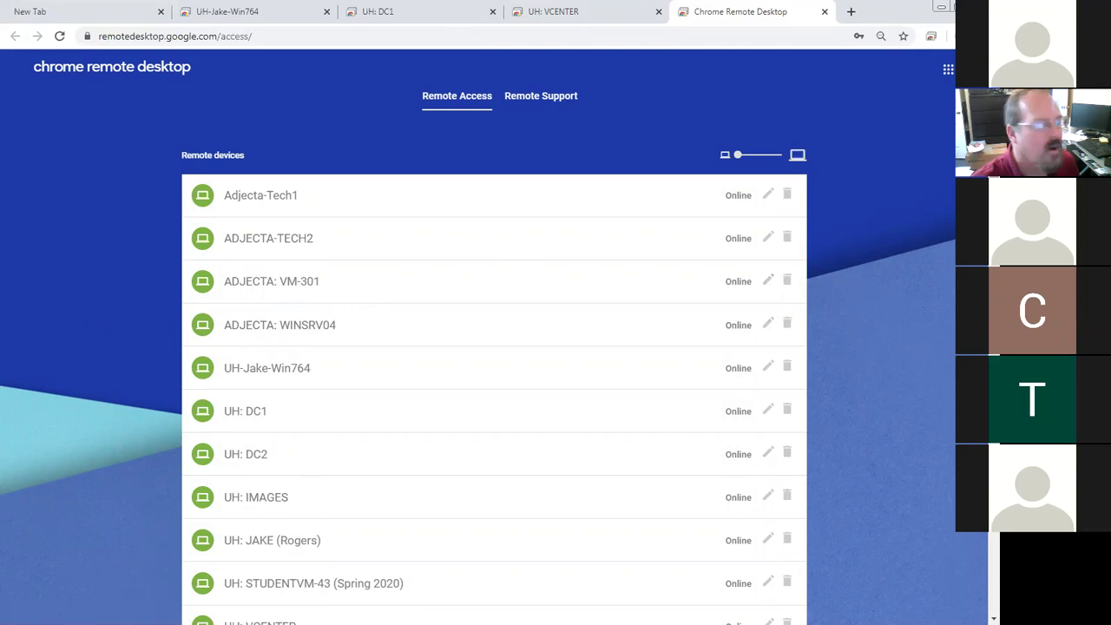
scroll(440, 329, down, 1)
scroll(440, 329, up, 1)
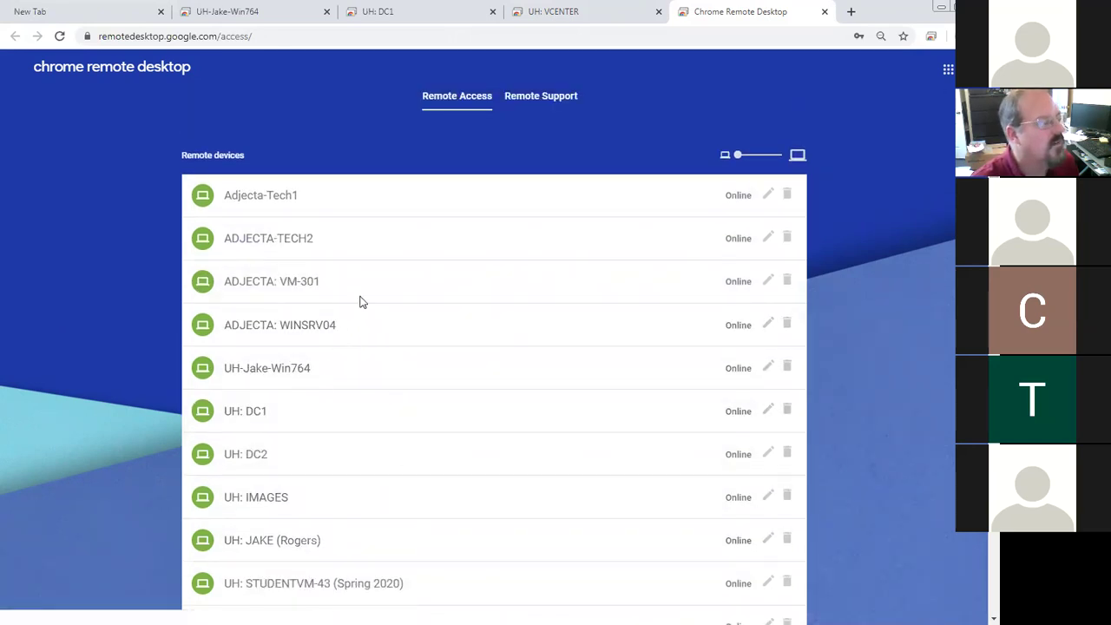
scroll(356, 440, down, 3)
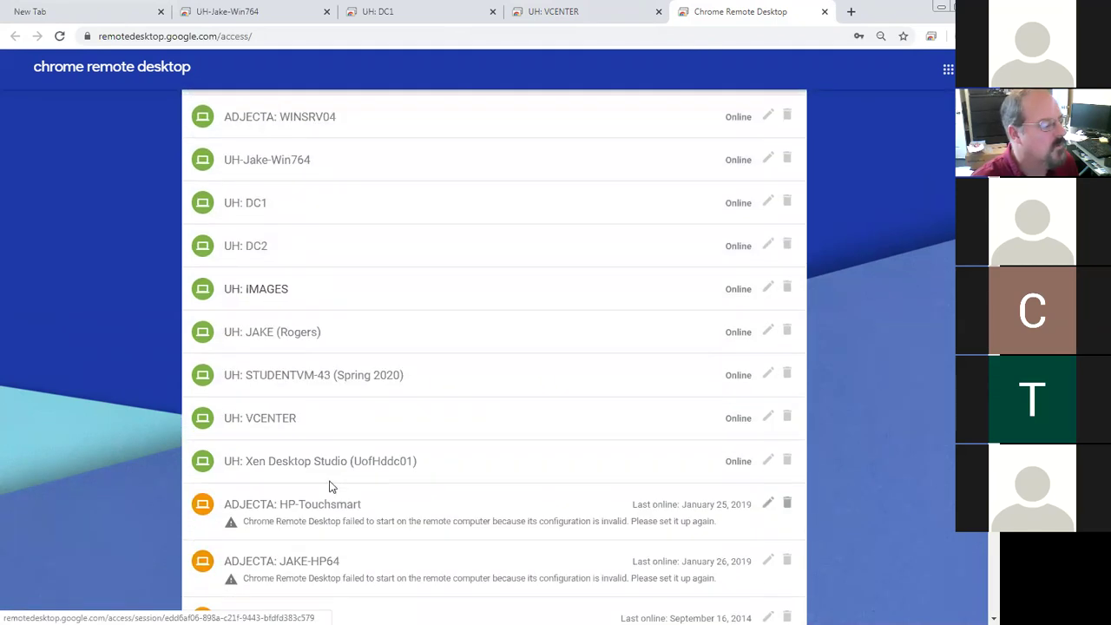
click(334, 464)
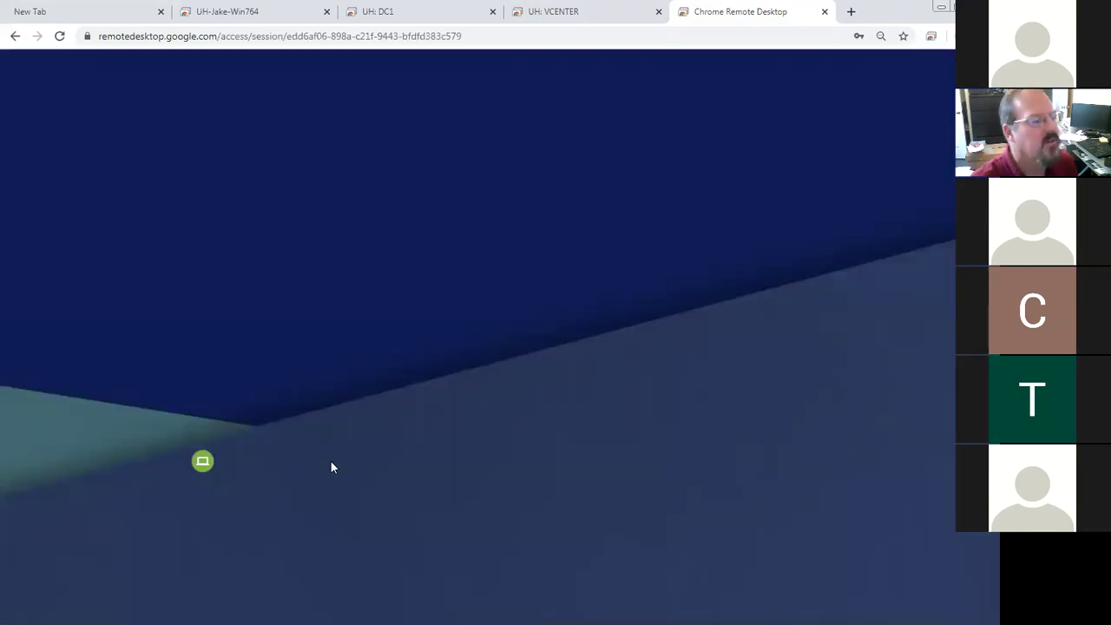
text(******)
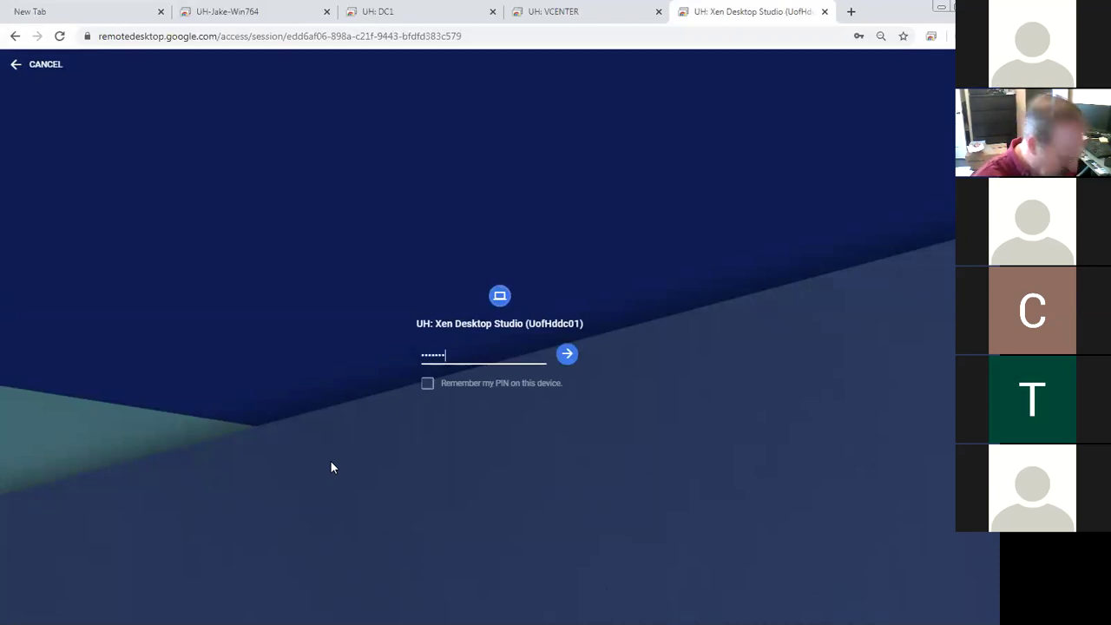
key(Return)
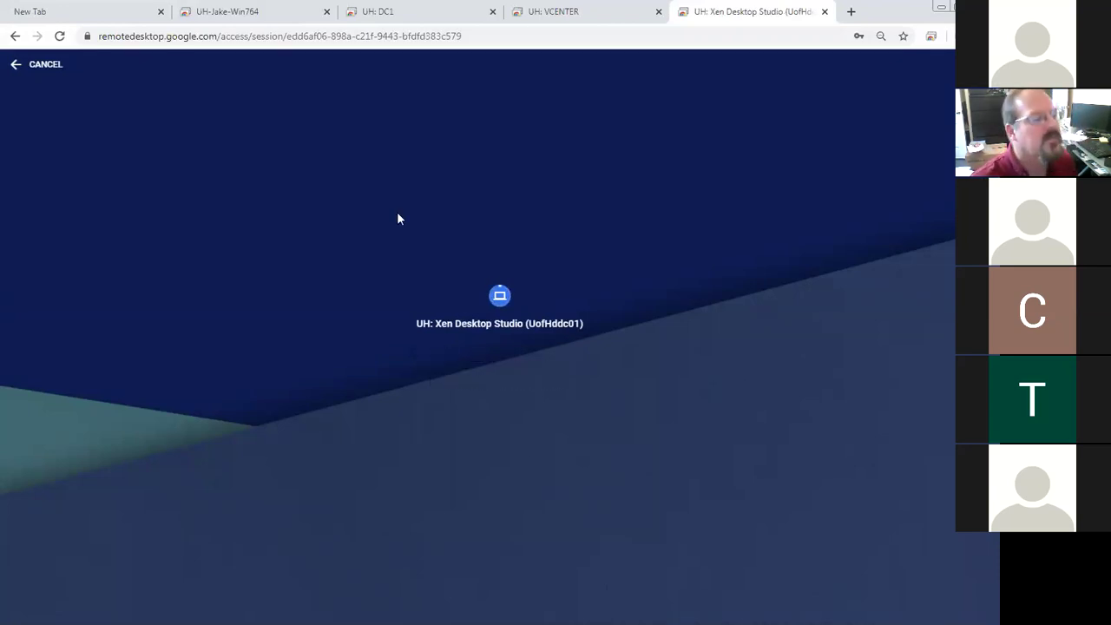
click(558, 12)
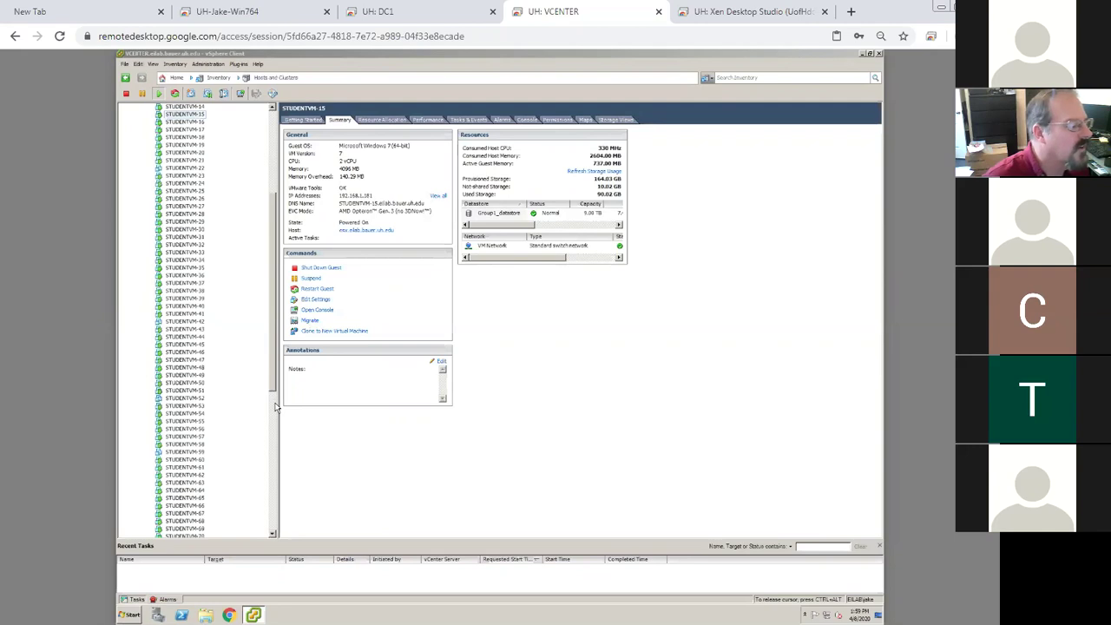
Select STUDENTVM-78 in the vSphere inventory, then switch to the Xen Desktop Studio session
scroll(276, 408, down, 2)
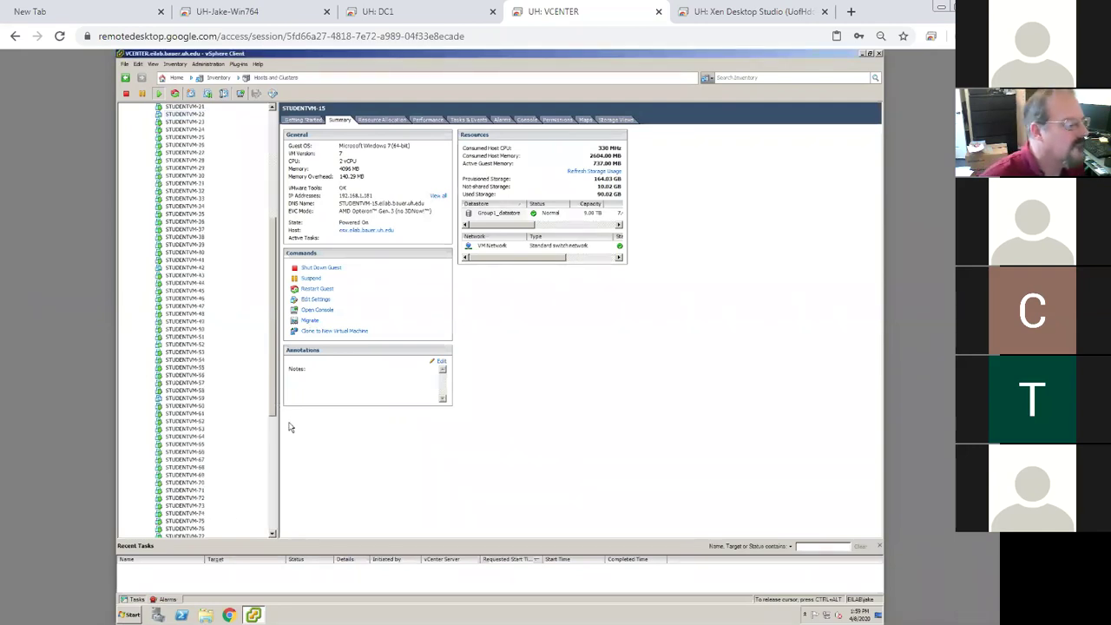
scroll(273, 425, down, 2)
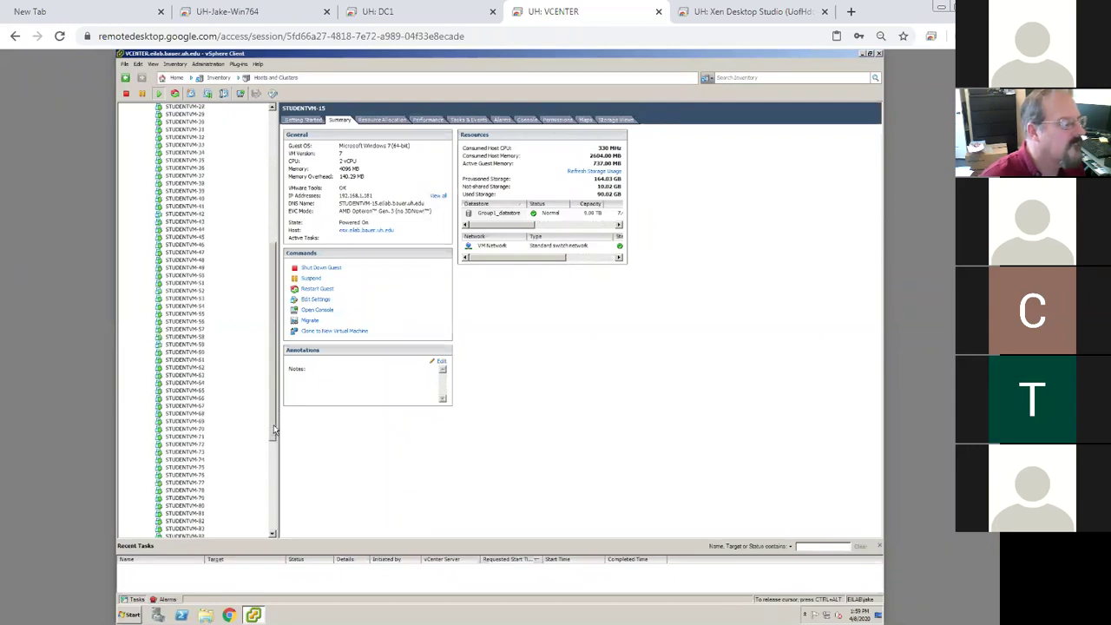
click(196, 491)
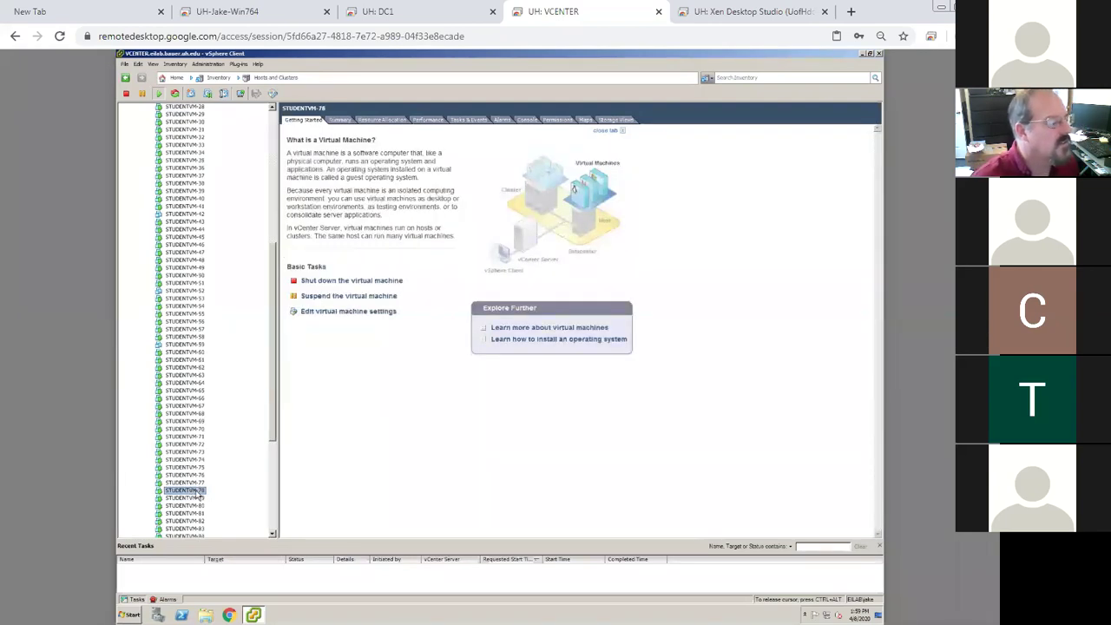
click(731, 17)
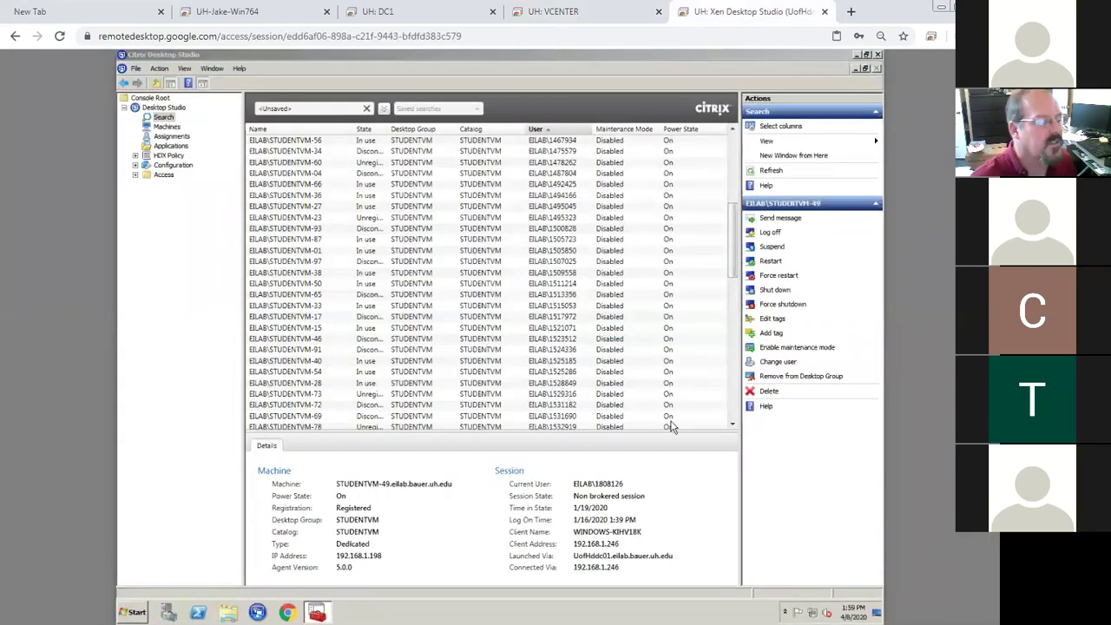
Sort Desktop Studio machines by name and view STUDENTVM-78's details, showing it Unregistered
click(314, 130)
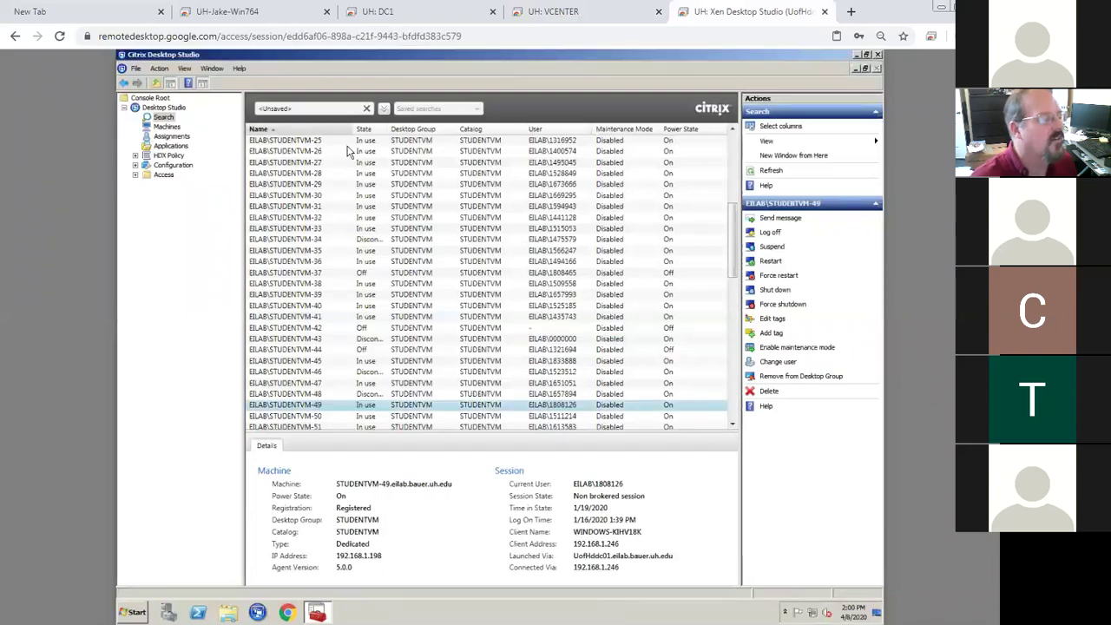
click(732, 390)
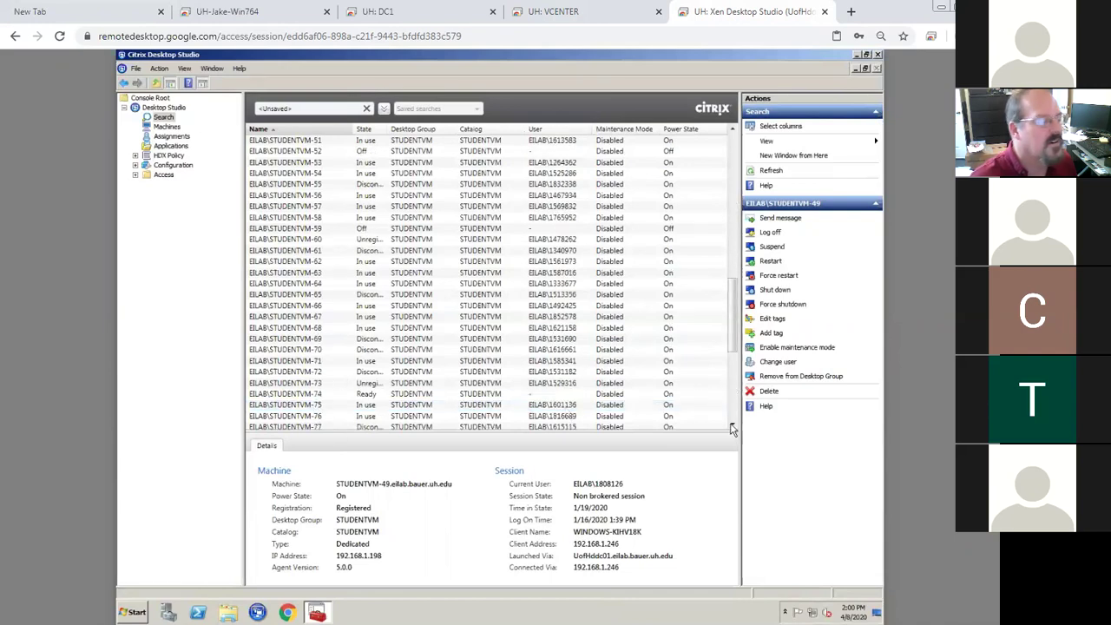
click(732, 425)
click(731, 425)
click(731, 425)
click(731, 425)
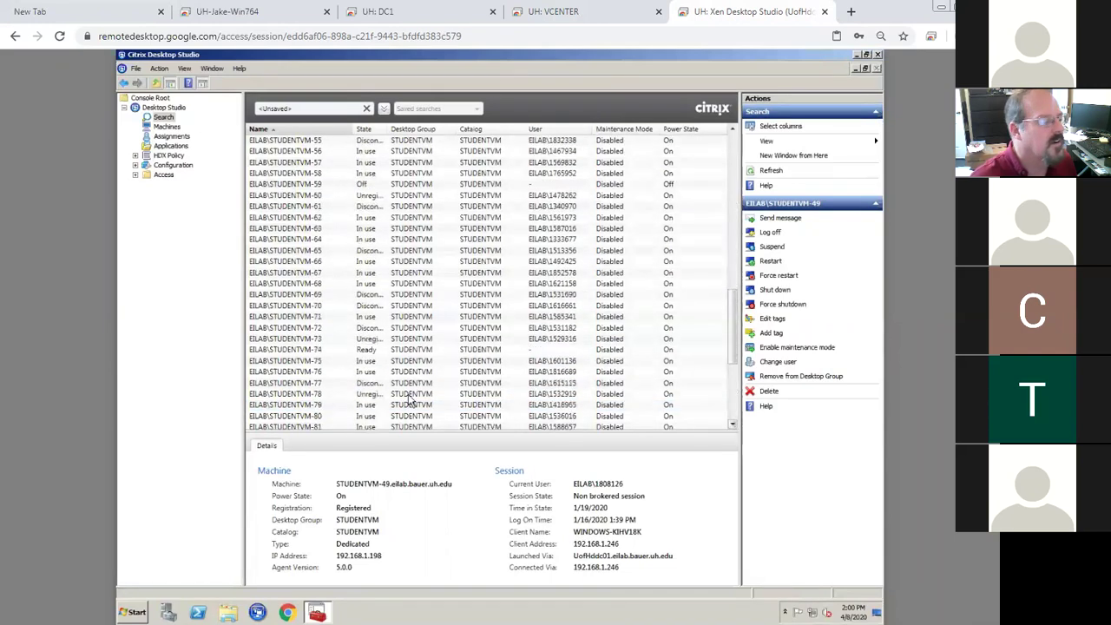
click(326, 398)
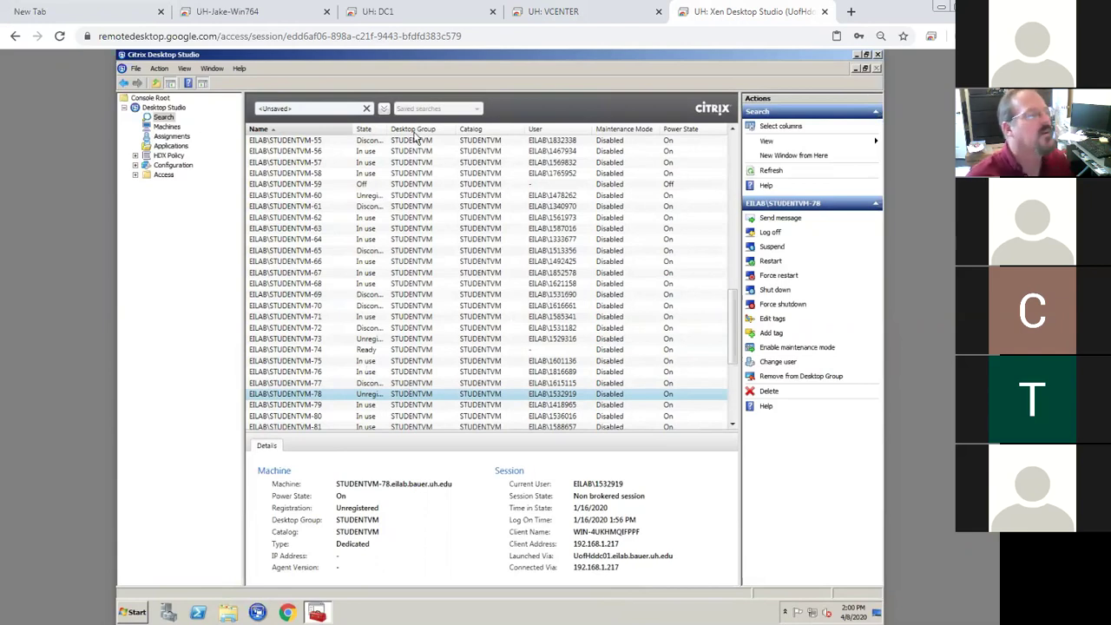
click(228, 11)
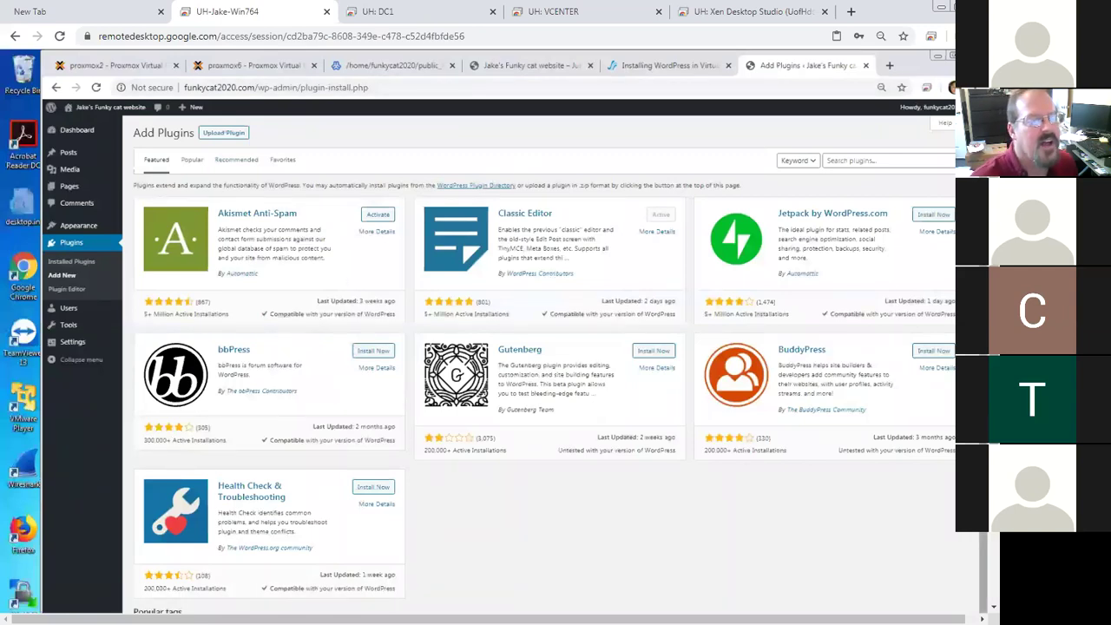
Open Internet Explorer on the Win764 desktop and skip the client install to reach Log on
scroll(500, 330, down, 3)
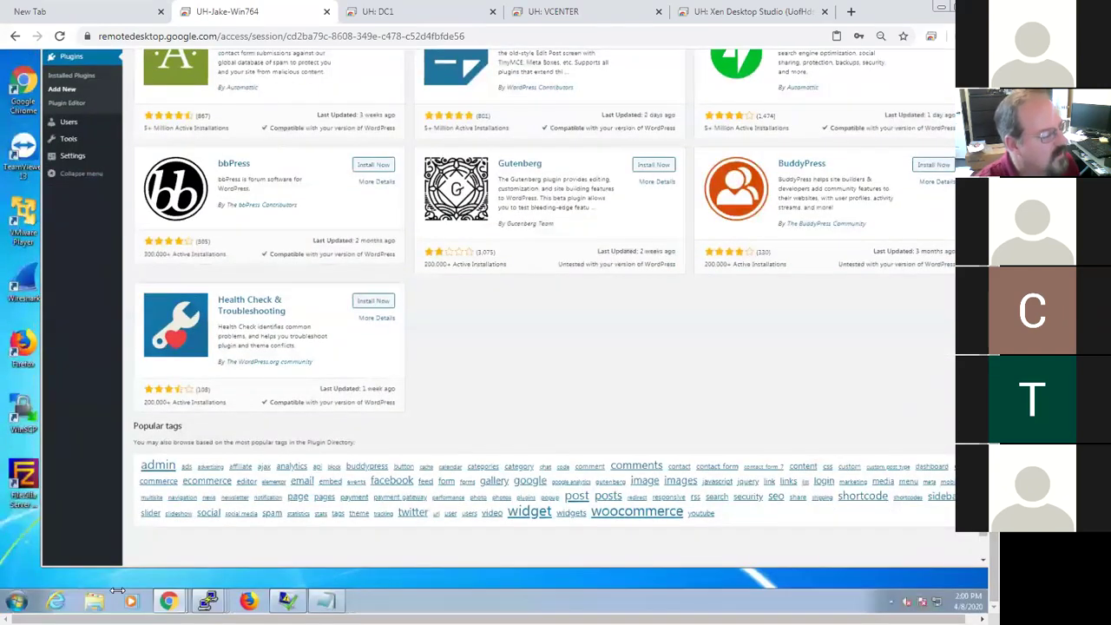
click(61, 601)
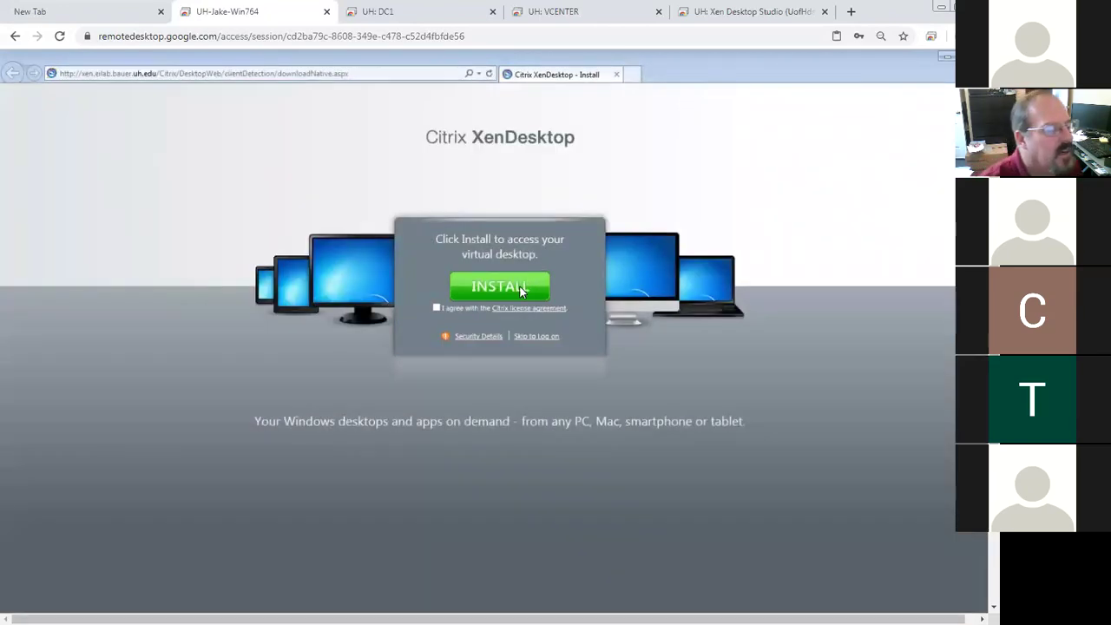
click(538, 338)
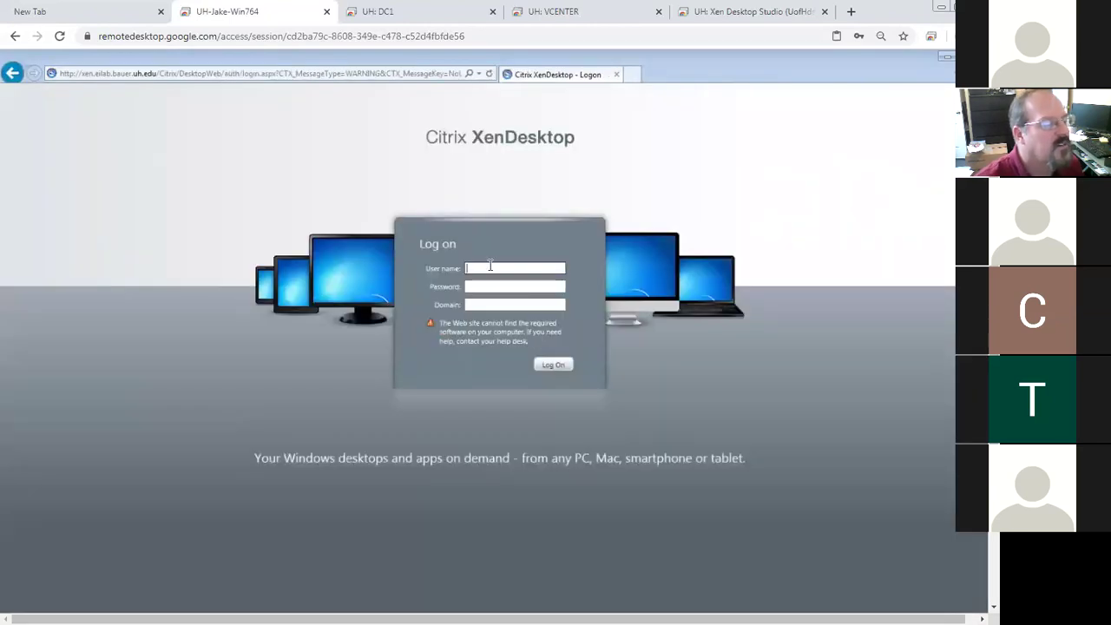
Log on to the XenDesktop portal with the student's user name, password and domain
click(490, 267)
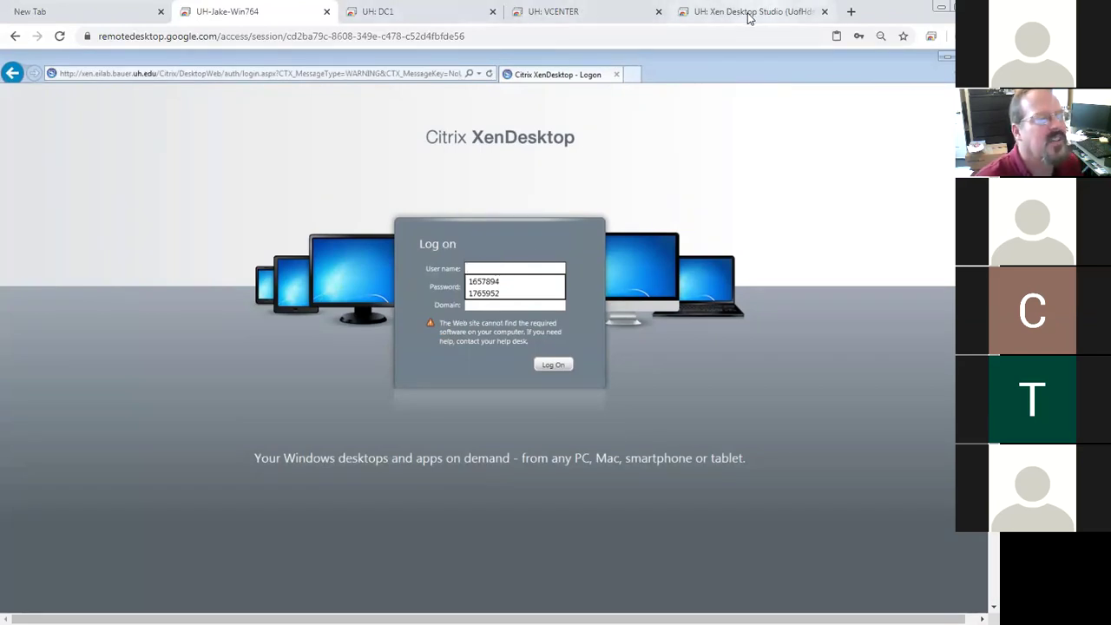
click(452, 16)
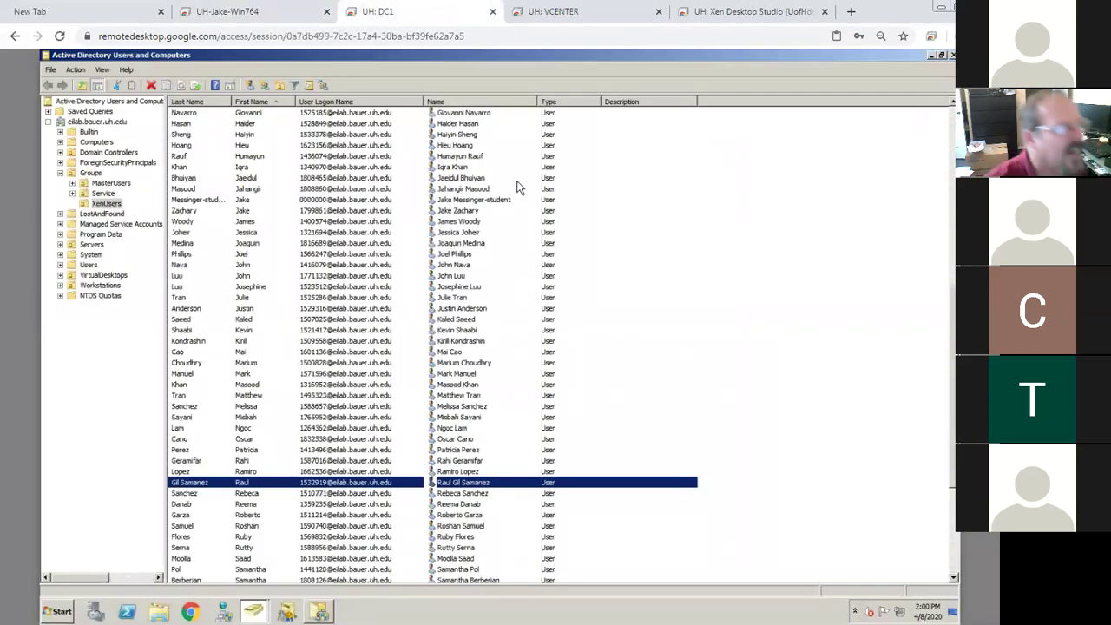
click(733, 14)
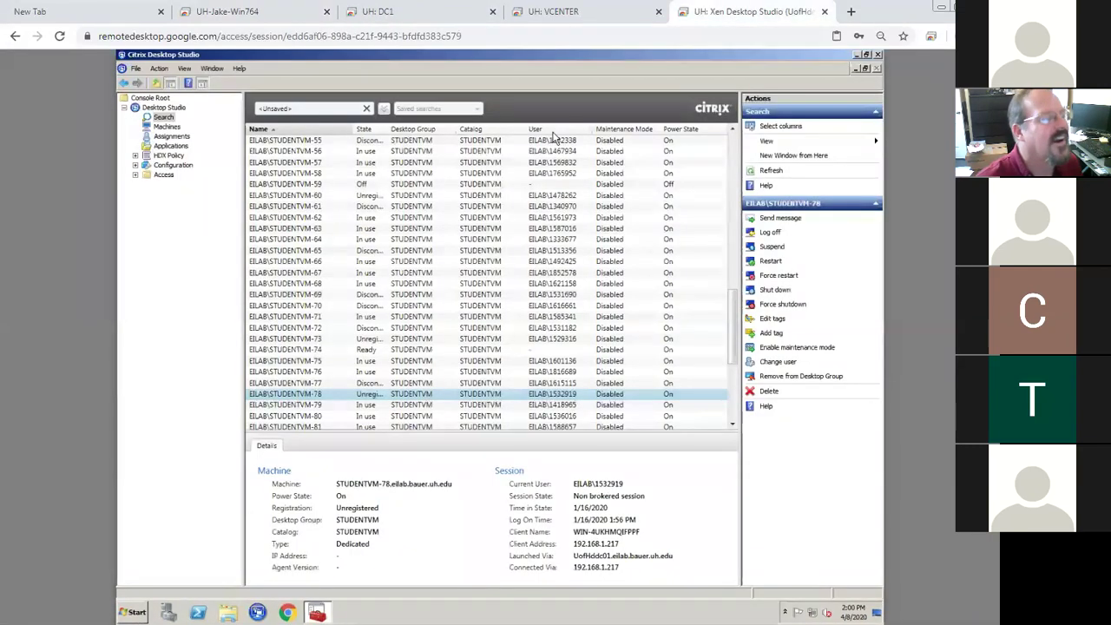
click(314, 14)
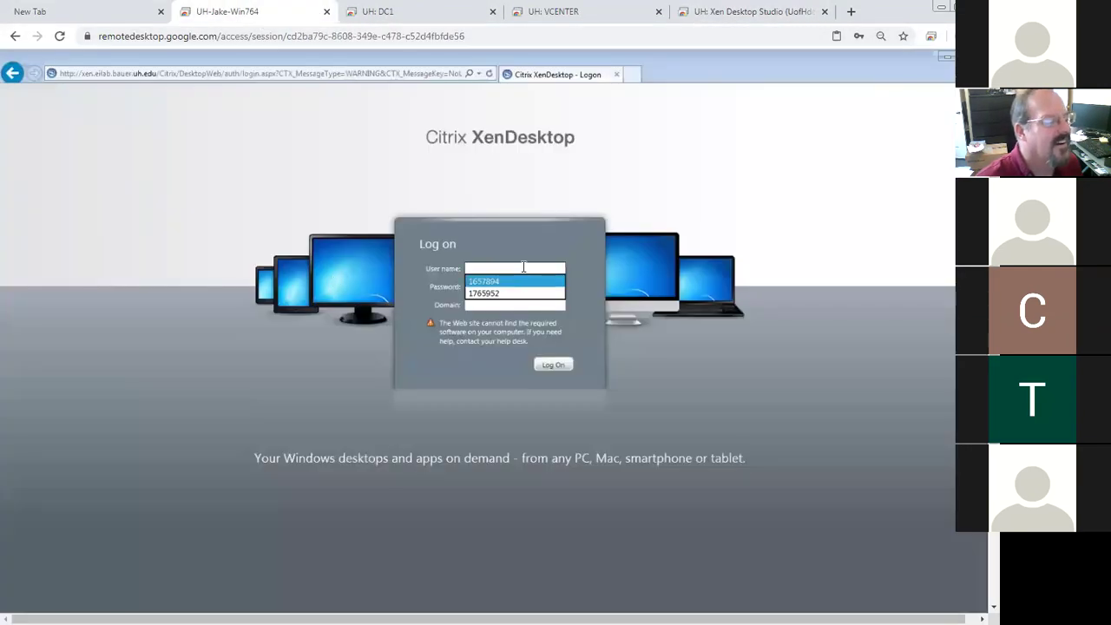
click(512, 290)
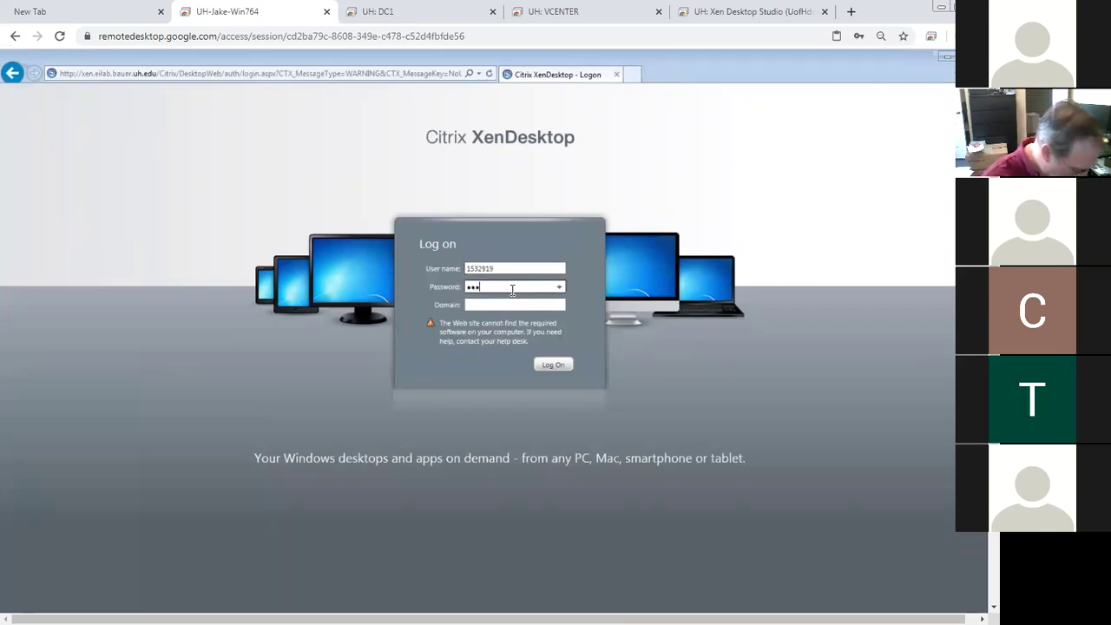
key(Tab)
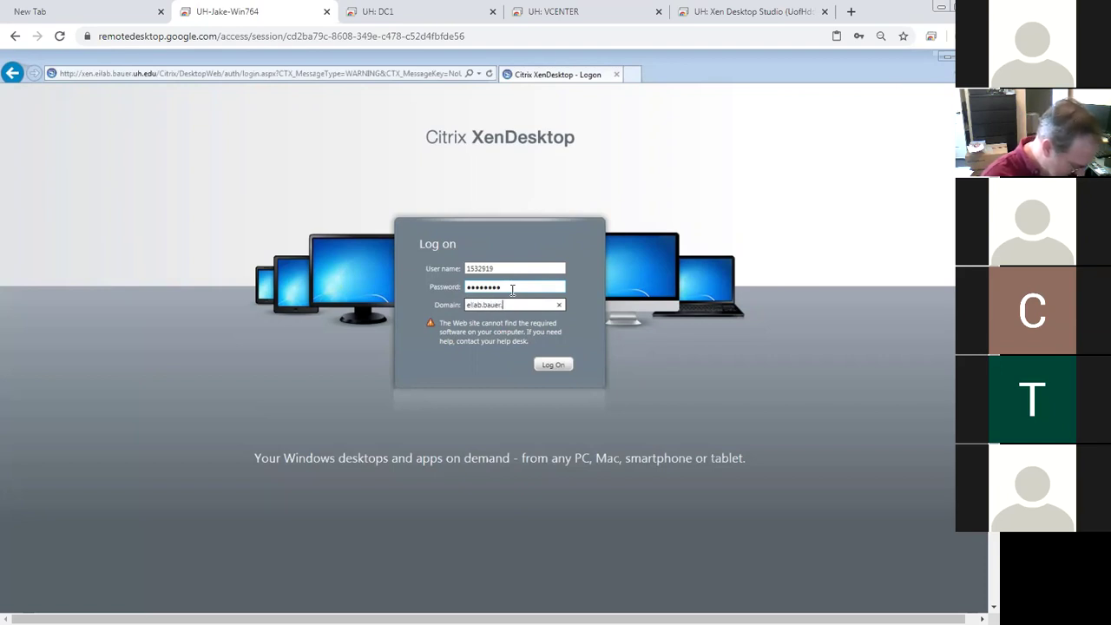
click(553, 366)
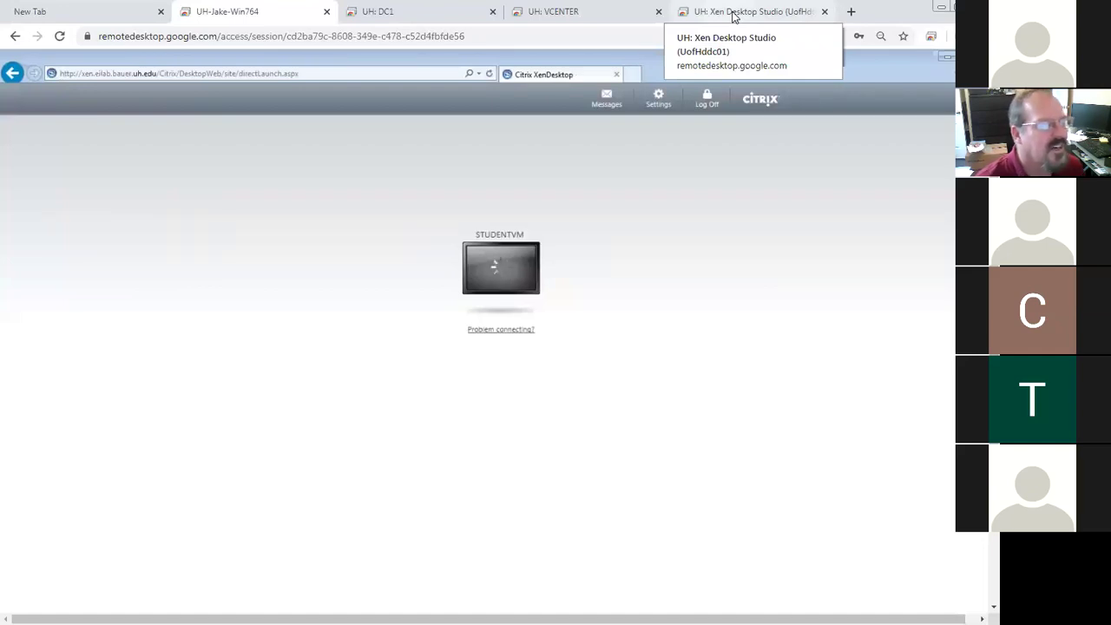
In Desktop Studio, list the STUDENTVM desktop group's machines to recheck STUDENTVM-78
click(734, 15)
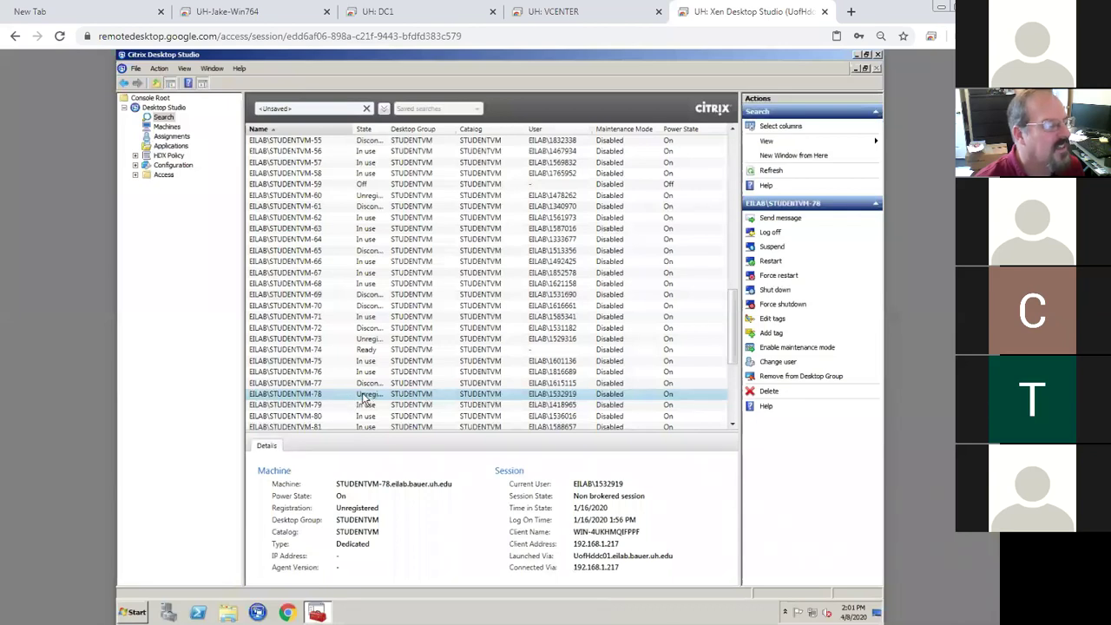
click(170, 128)
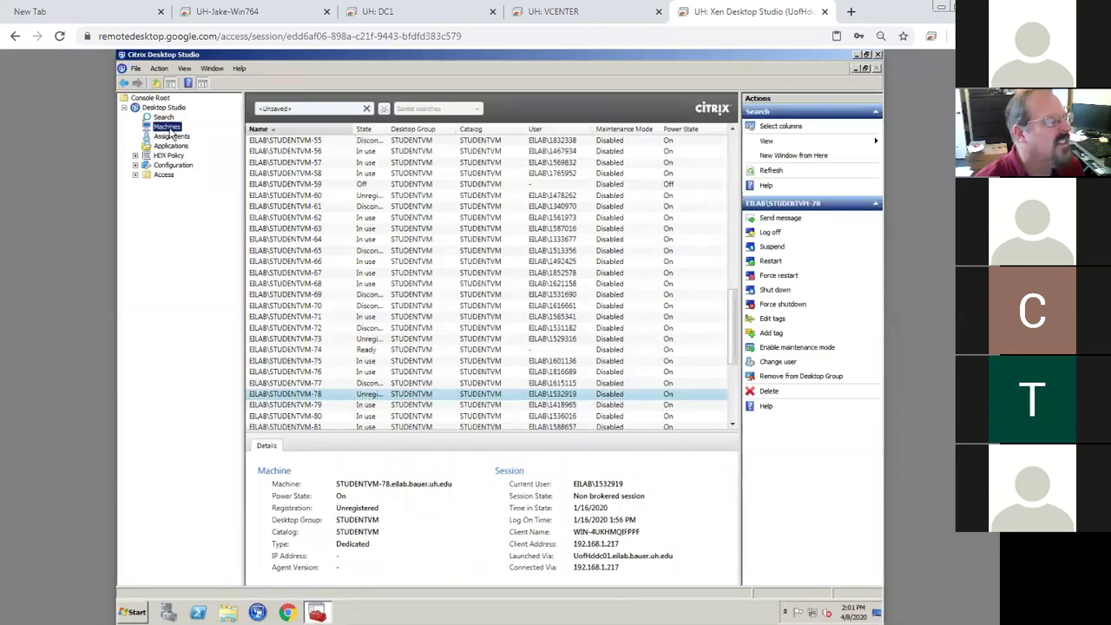
click(165, 120)
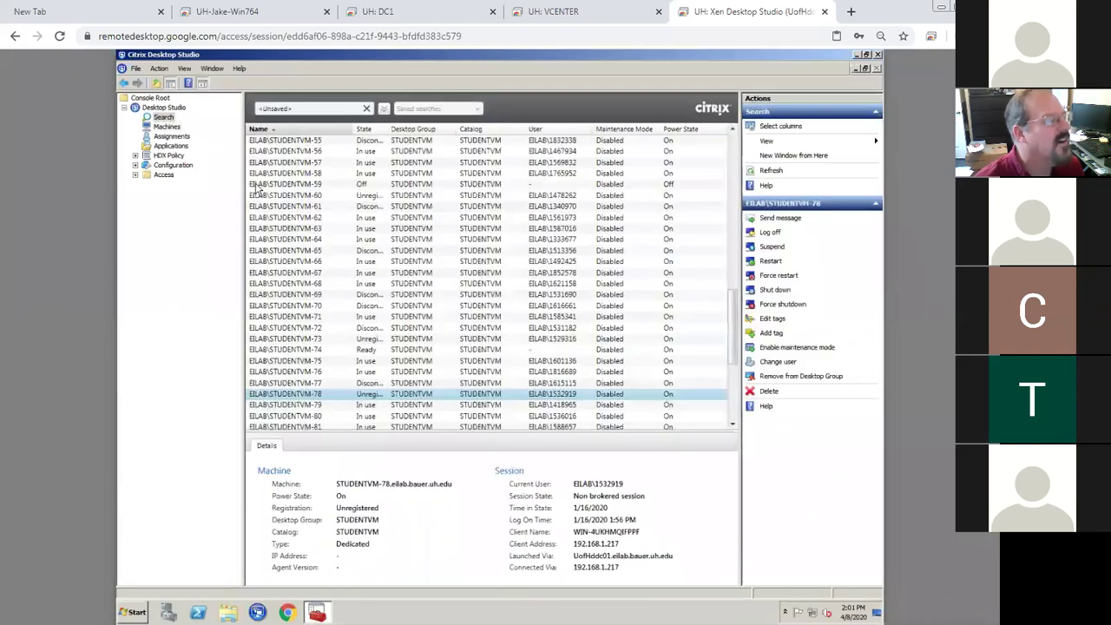
click(178, 137)
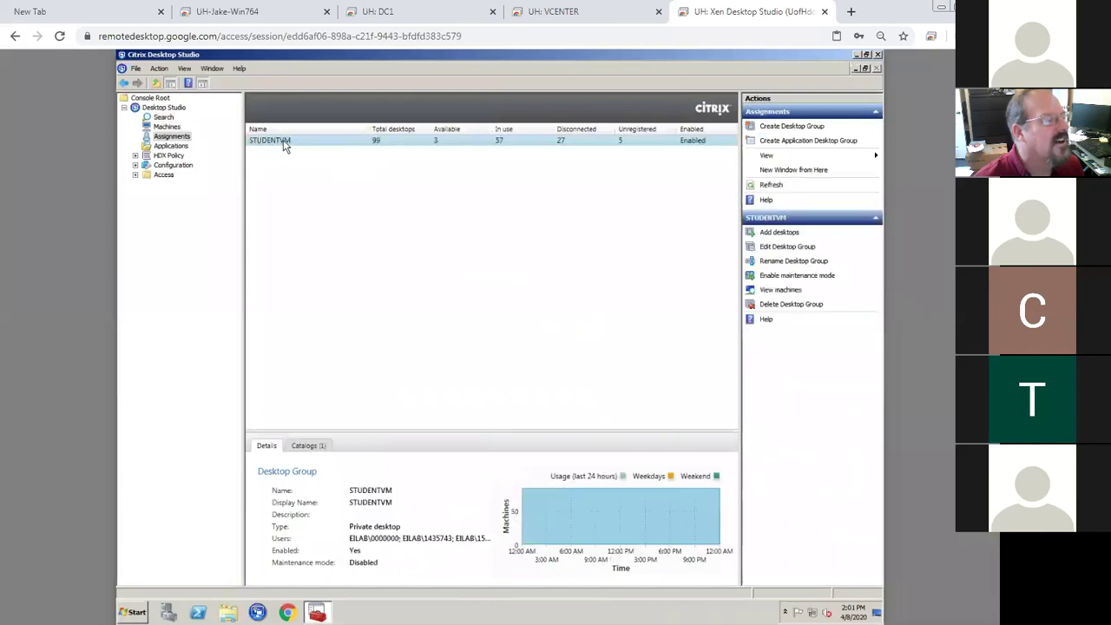
double_click(283, 144)
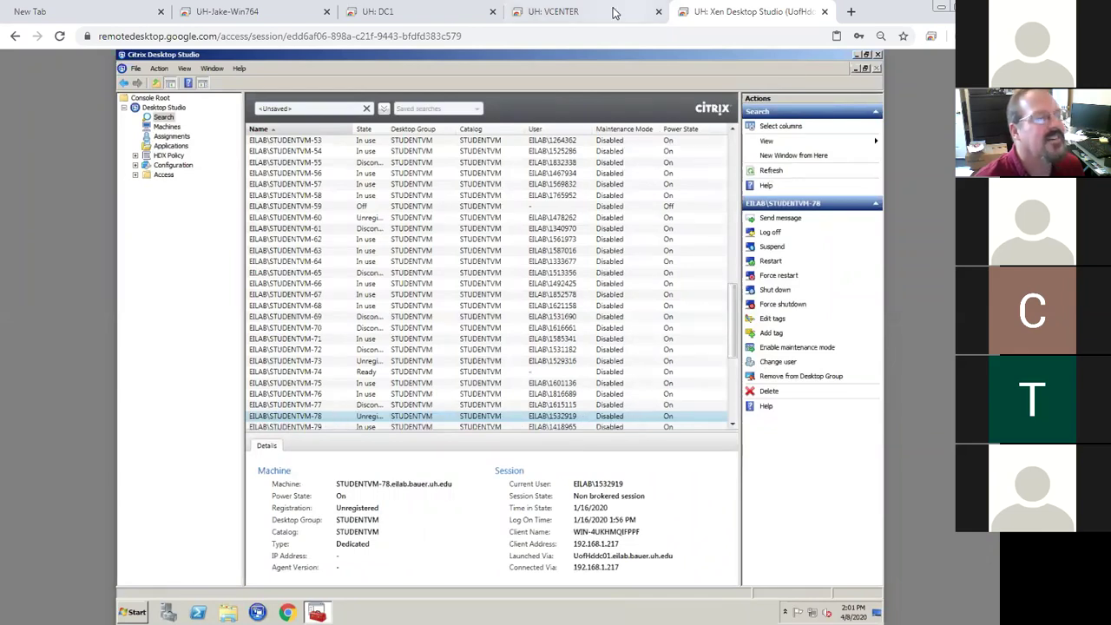
Compare STUDENTVM-78's status across vCenter and Desktop Studio, ending on the STUDENTVM launch page
click(266, 19)
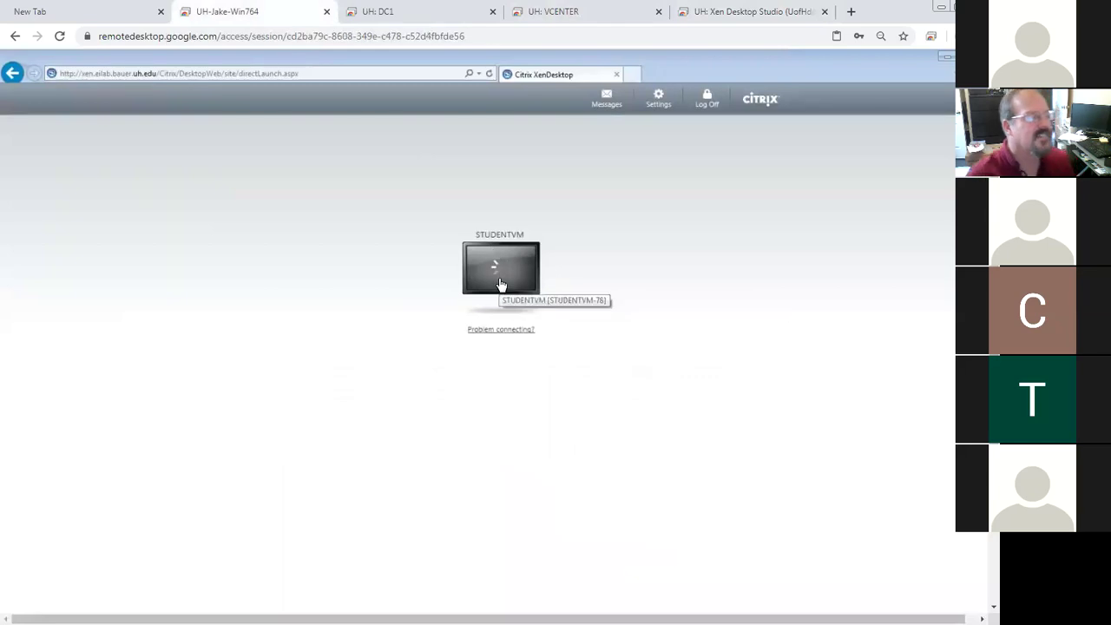
click(564, 15)
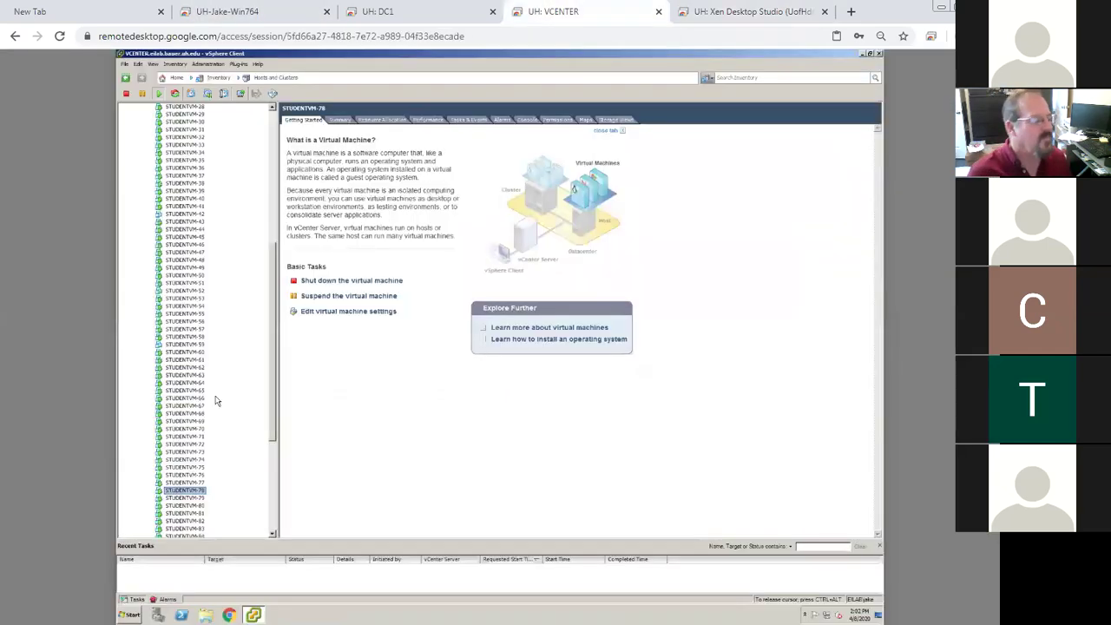
click(727, 11)
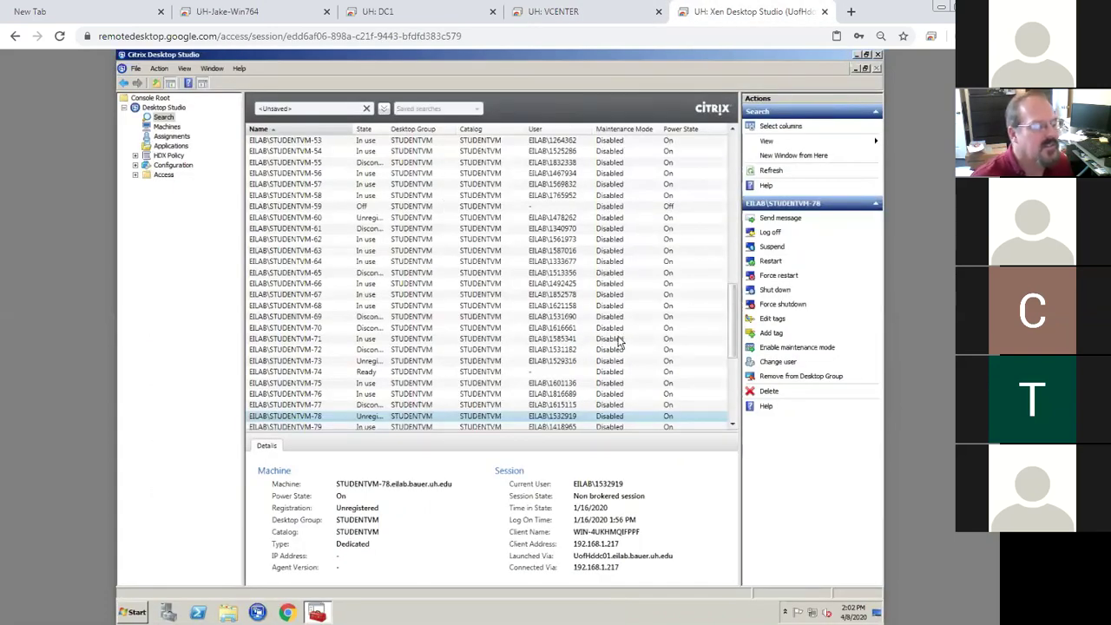
click(240, 17)
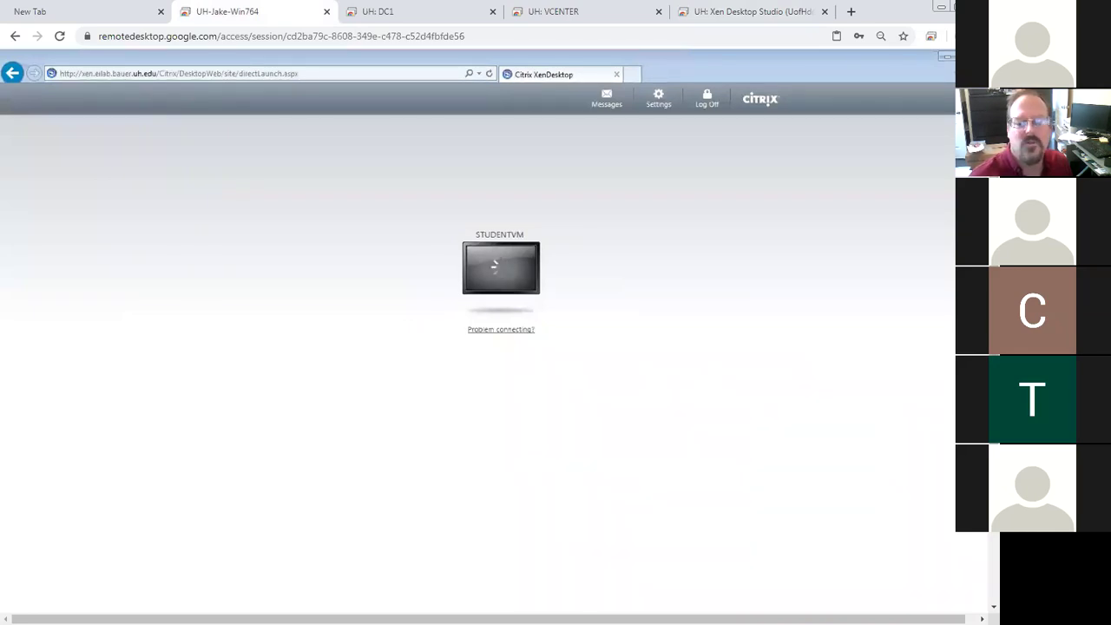
scroll(978, 577, down, 2)
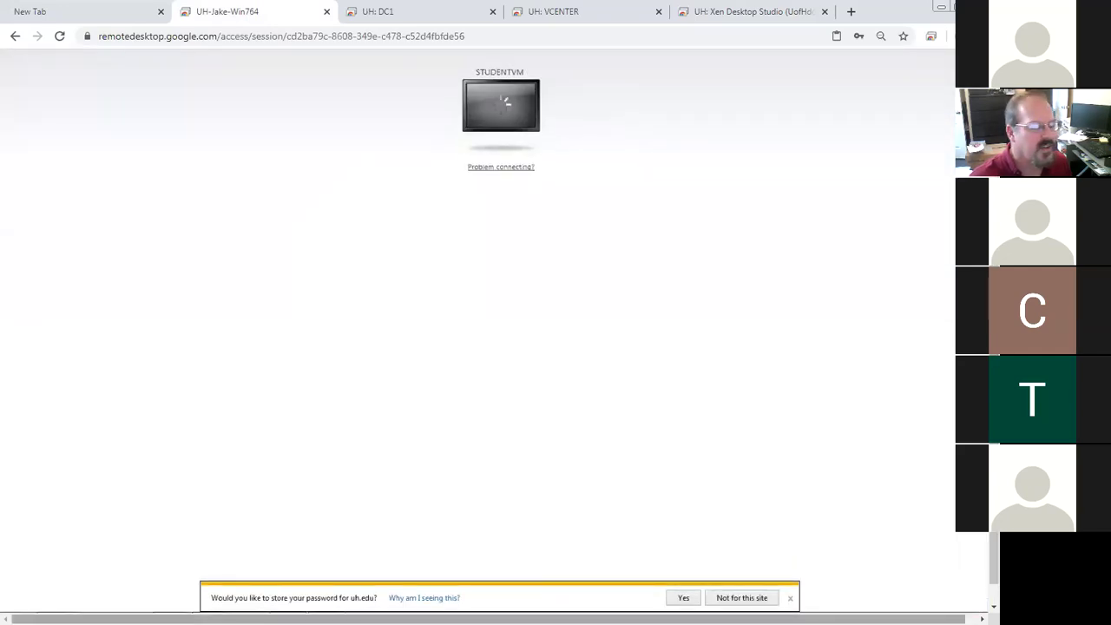
Decline saving the uh.edu password and relist the STUDENTVM group machines in Desktop Studio
click(731, 598)
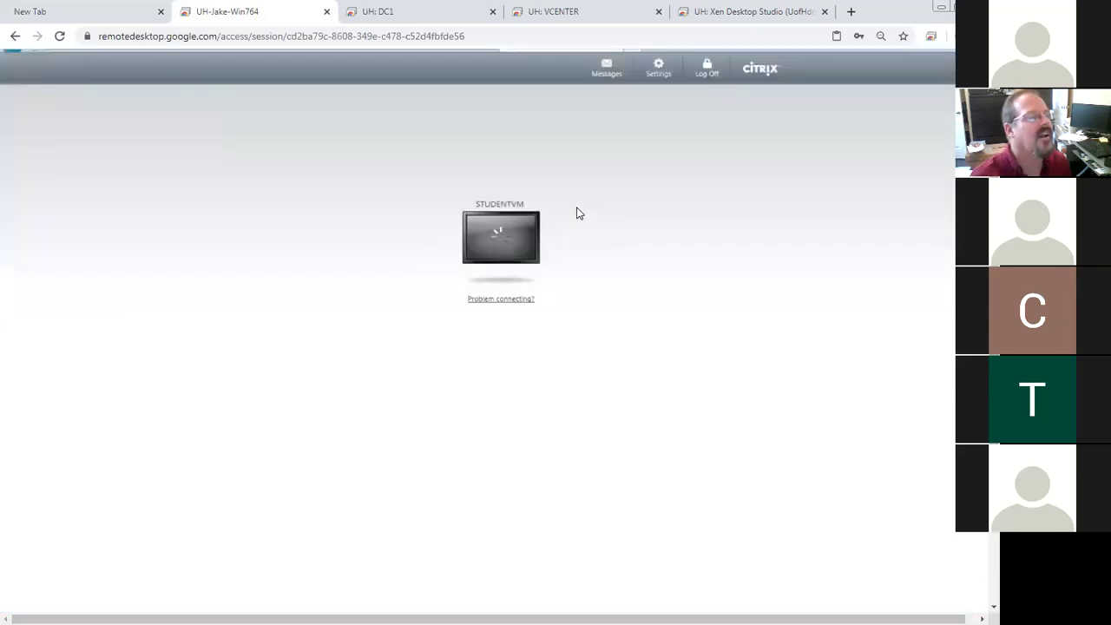
click(704, 15)
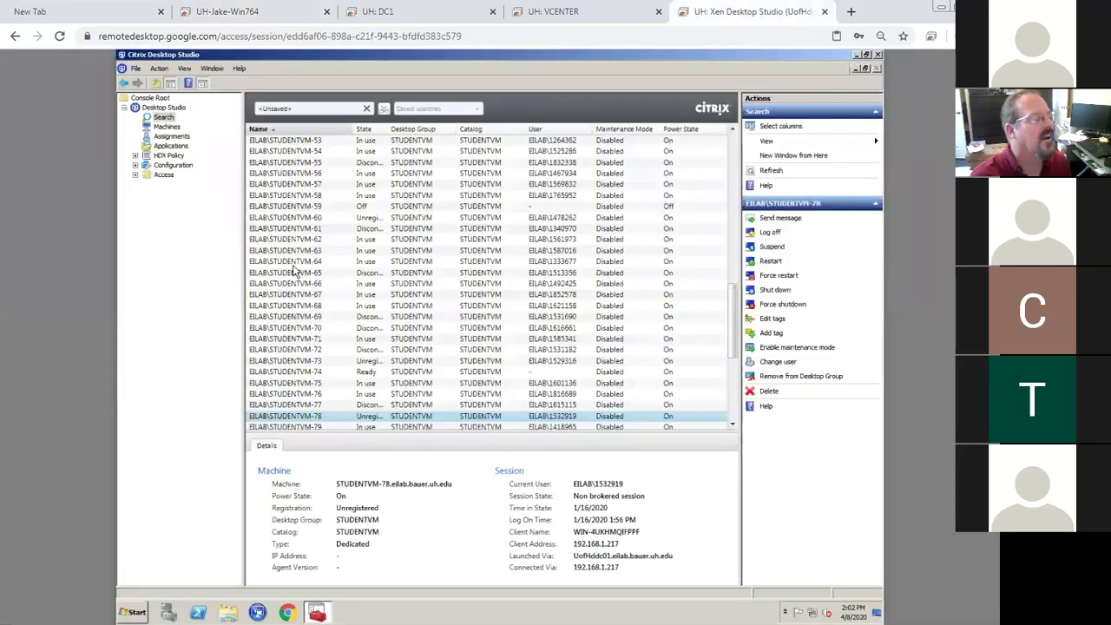
click(170, 136)
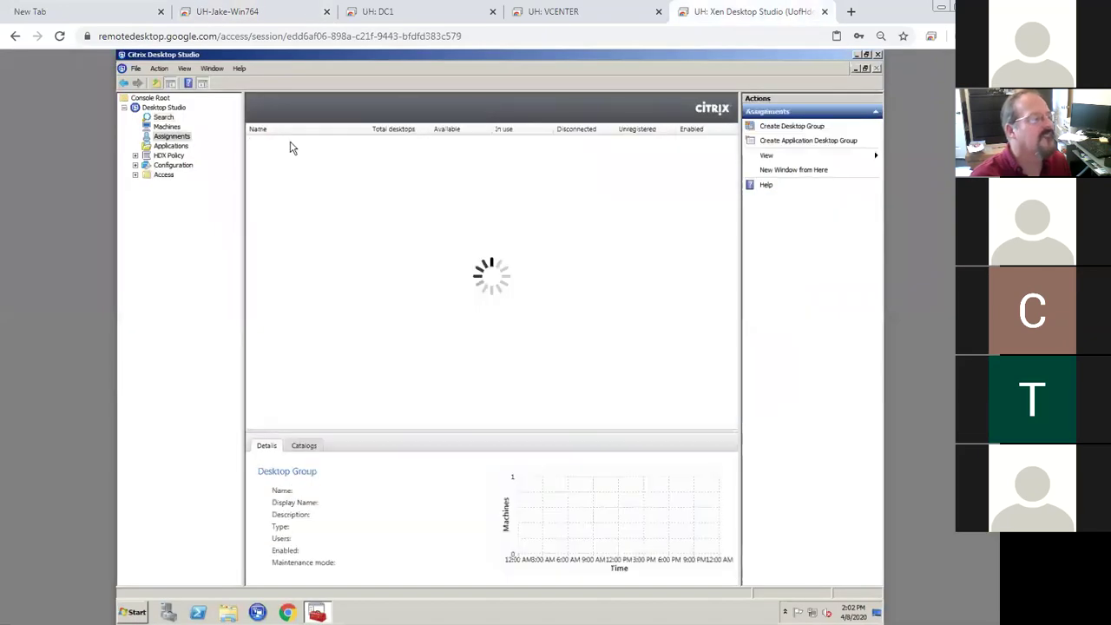
double_click(291, 144)
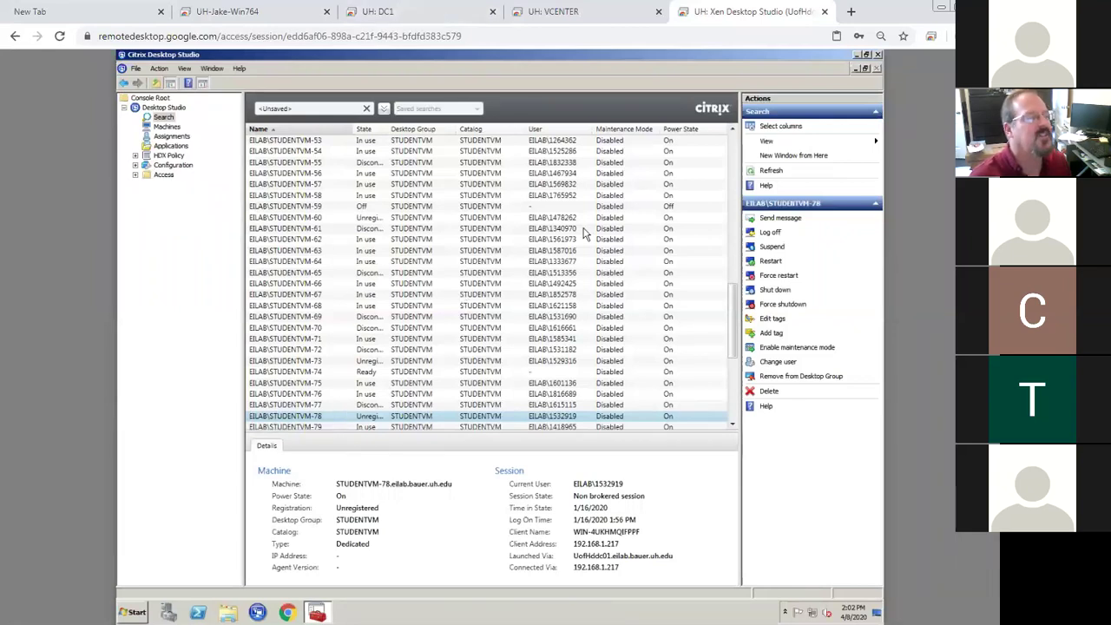
Select STUDENTVM-78 in vSphere, enlarge the recent tasks pane, and recheck the other sessions
click(534, 17)
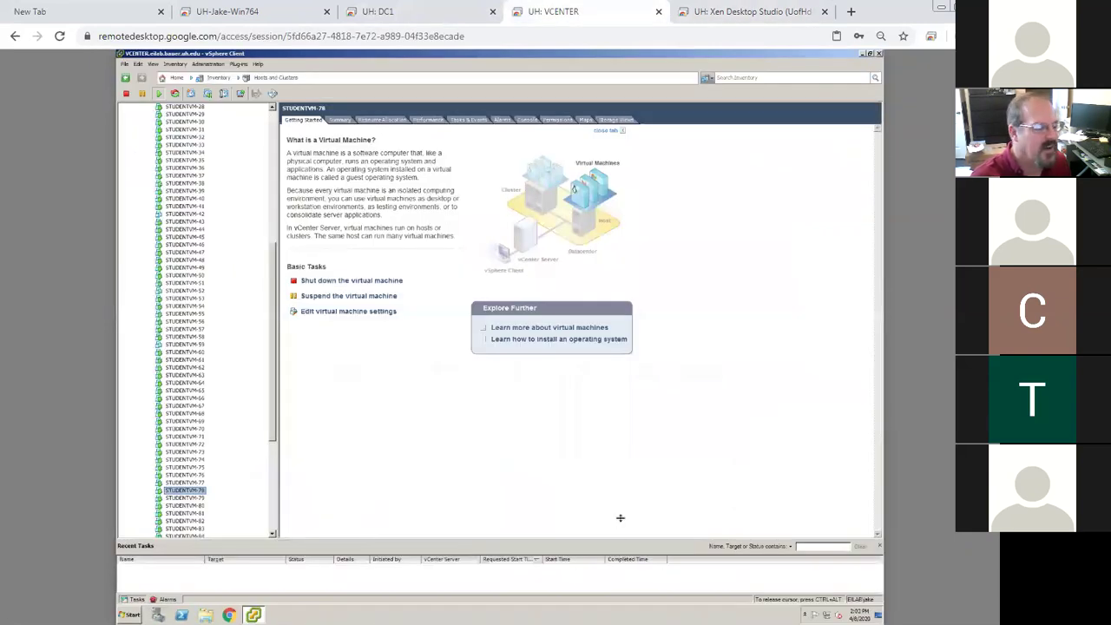
click(198, 492)
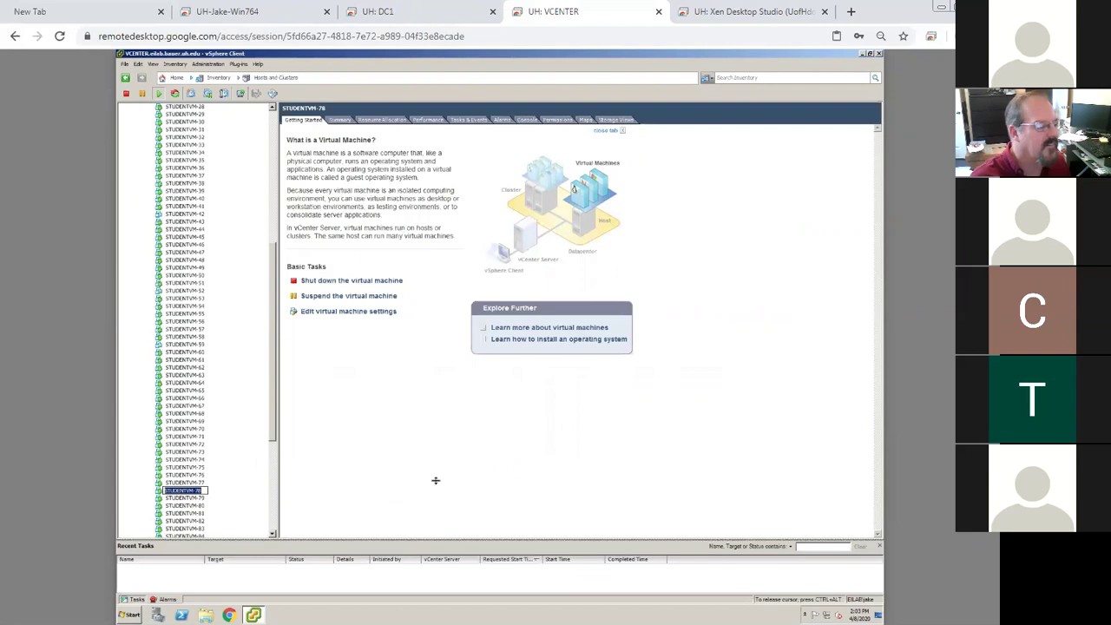
drag(435, 479, 435, 481)
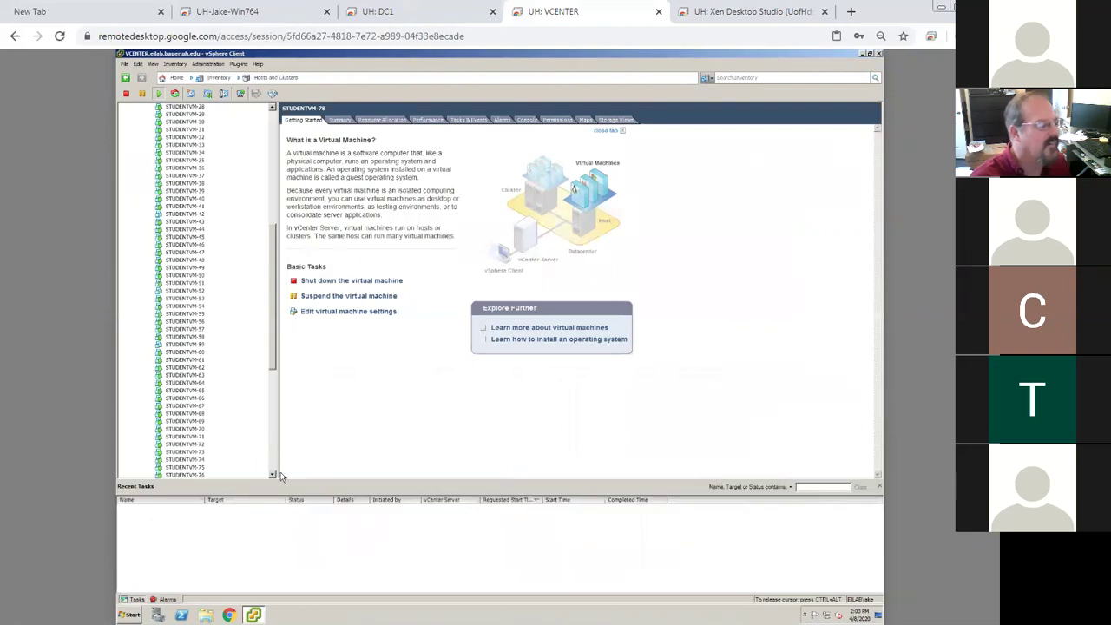
scroll(273, 476, down, 1)
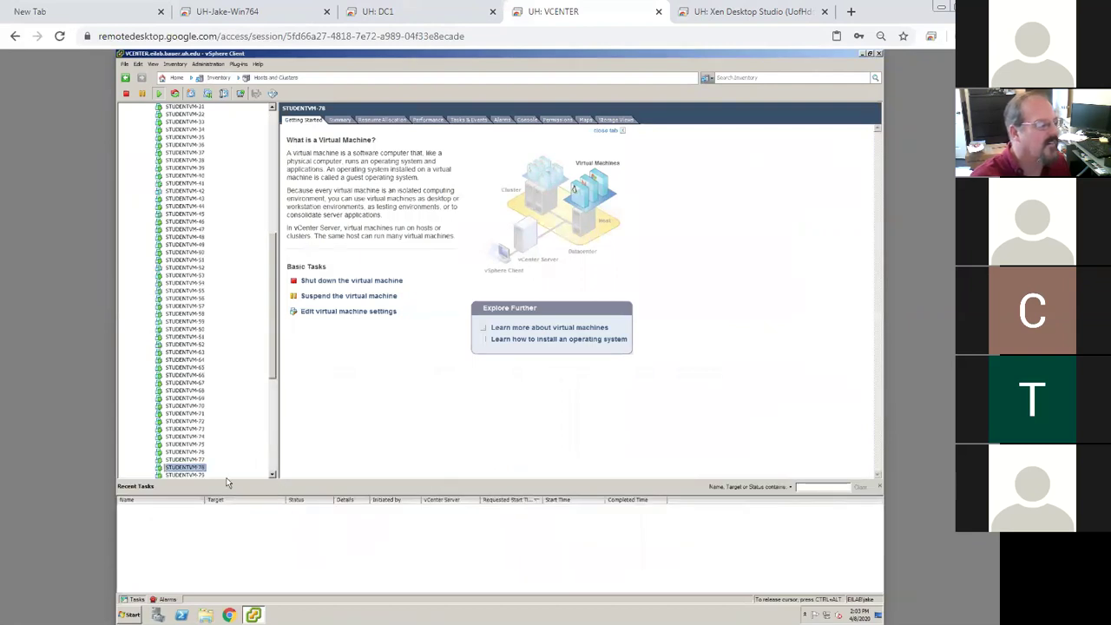
click(702, 23)
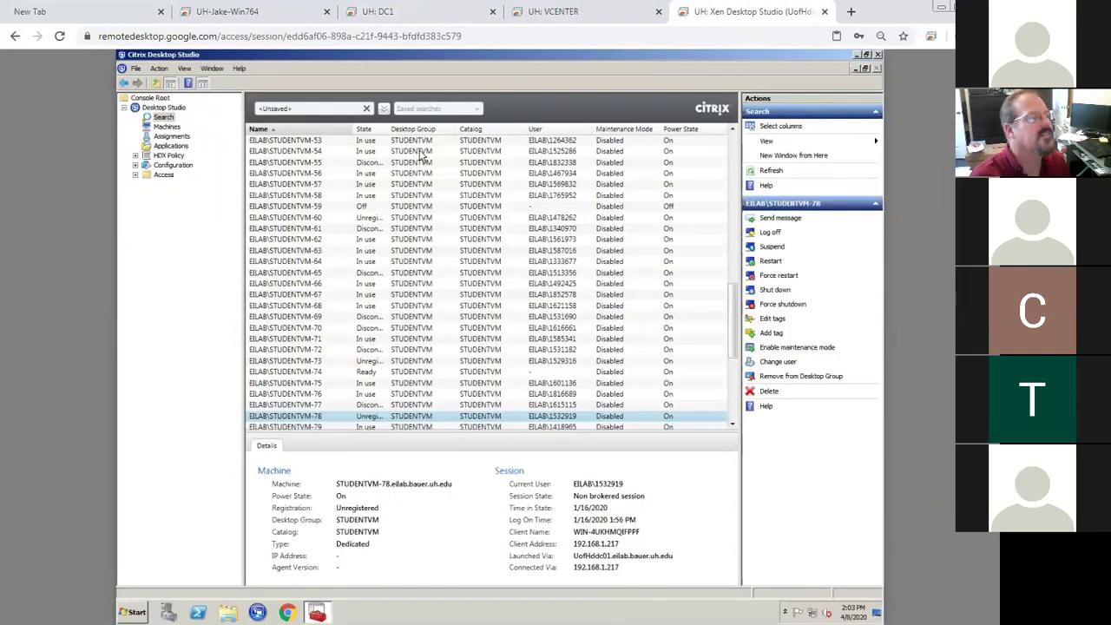
key(ctrl+2)
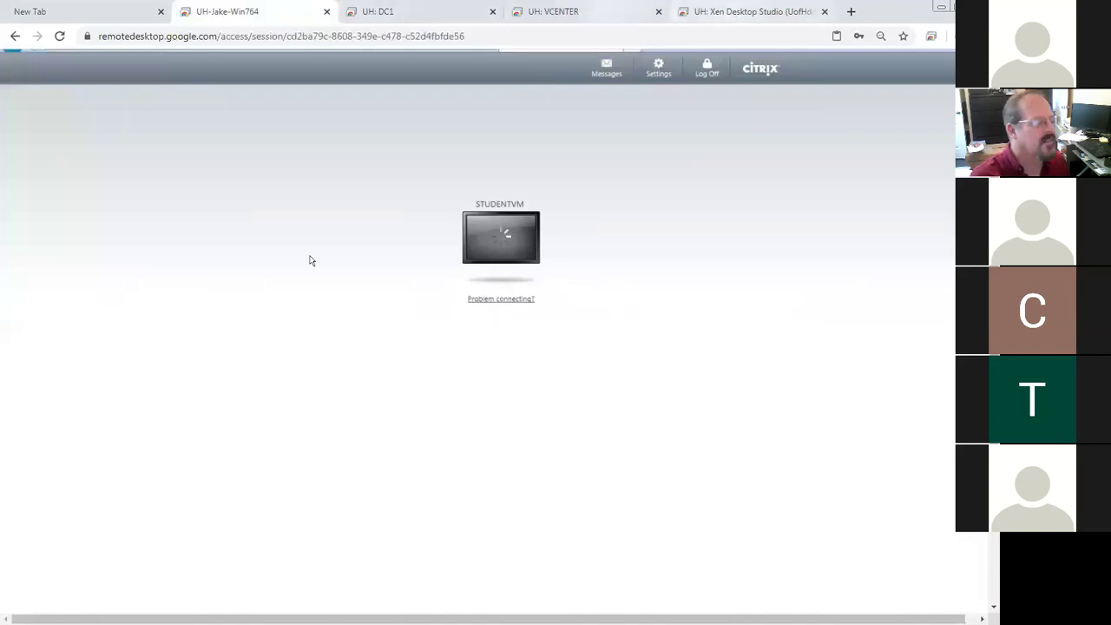
key(ctrl+4)
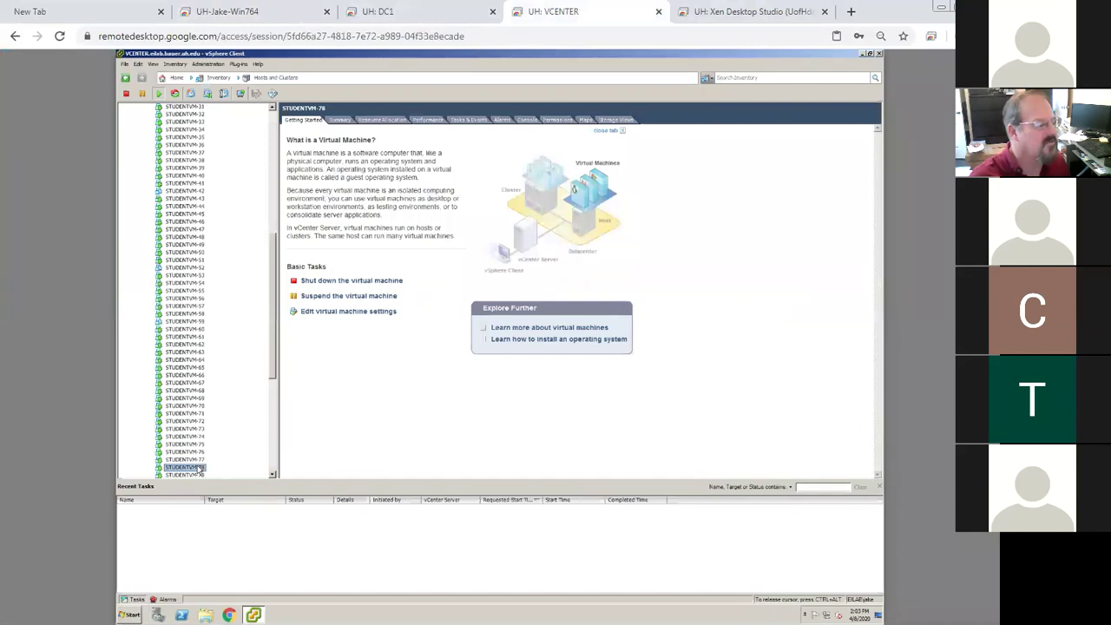
Open STUDENTVM-78's console and allow the browser's notification request inside it
right_click(200, 470)
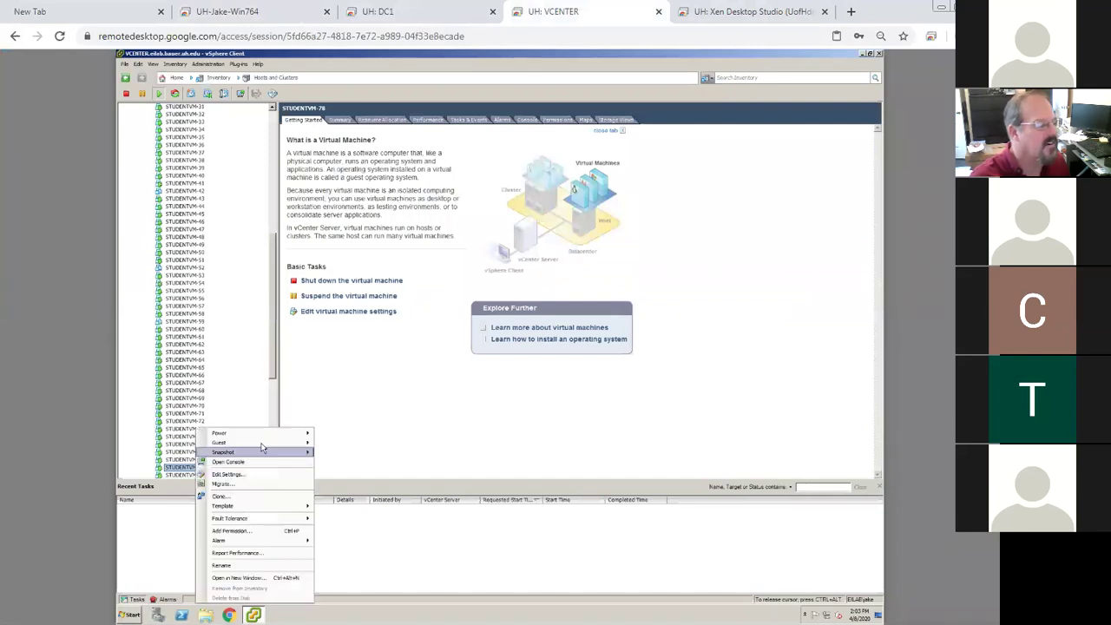
mouse_move(262, 444)
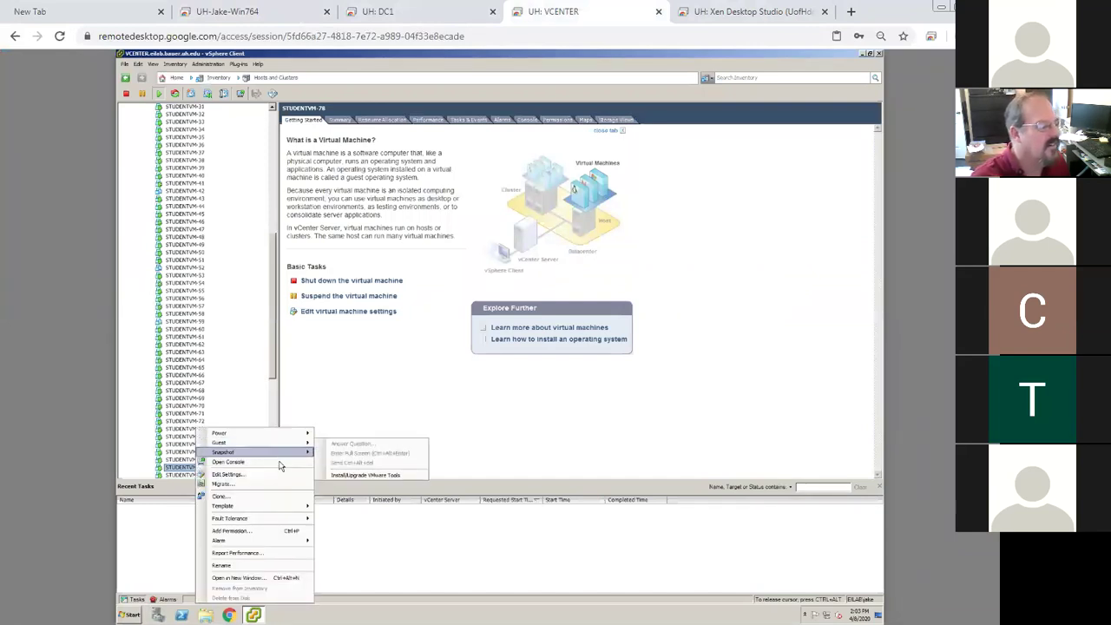
click(798, 451)
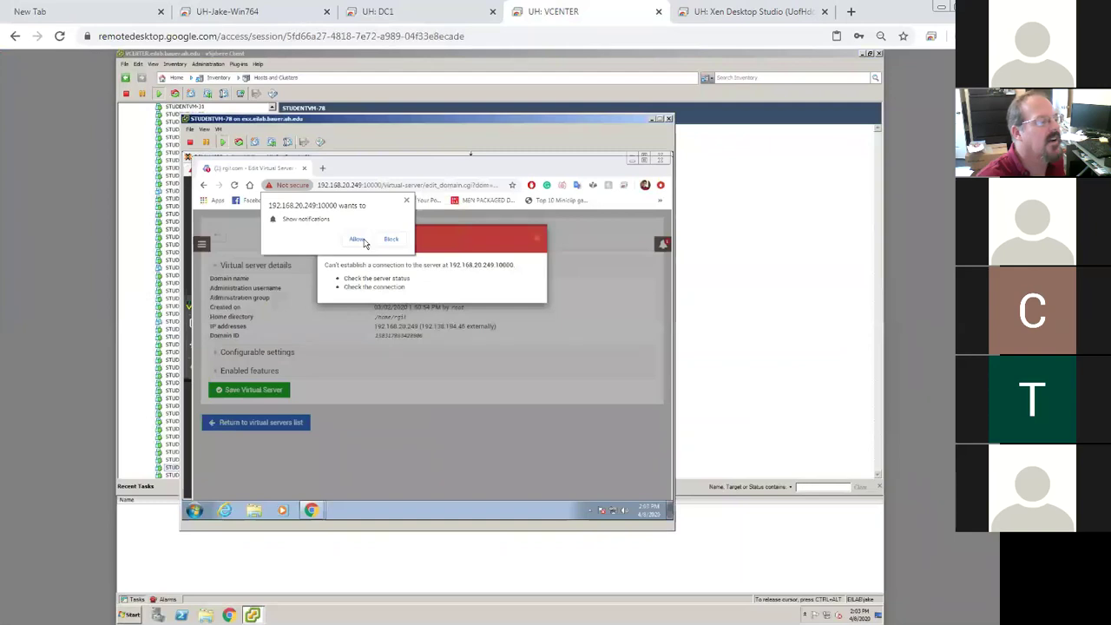
click(365, 243)
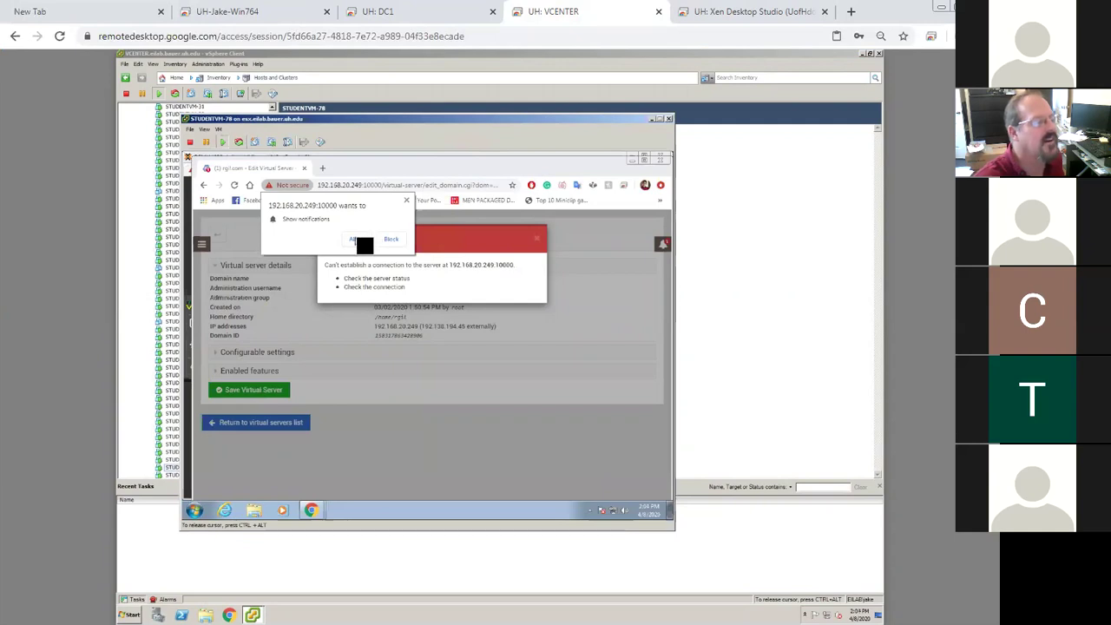
click(398, 295)
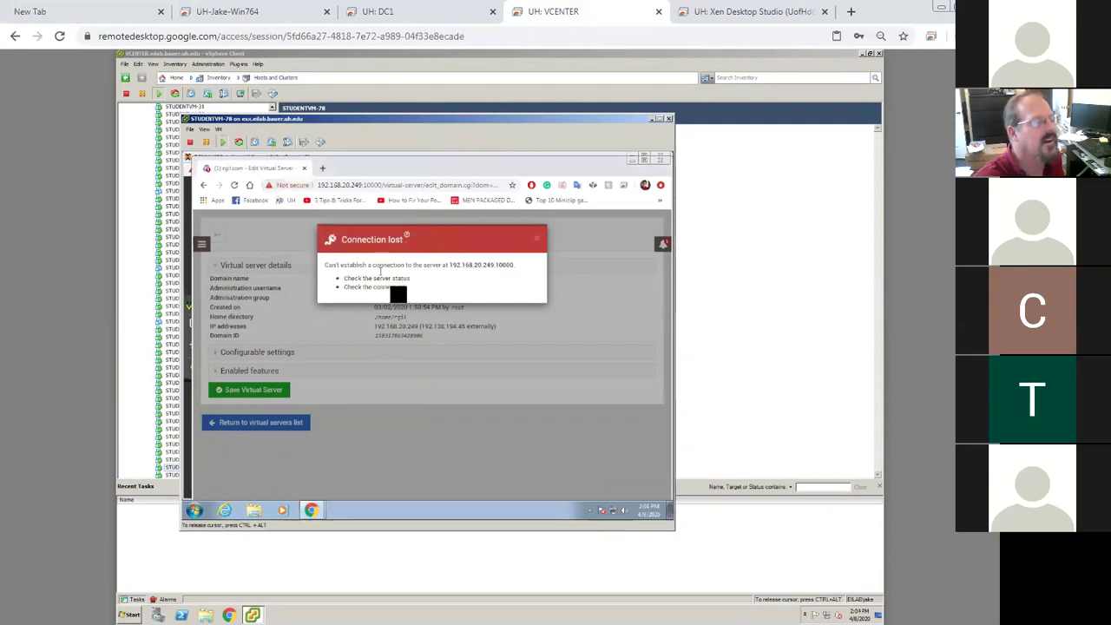
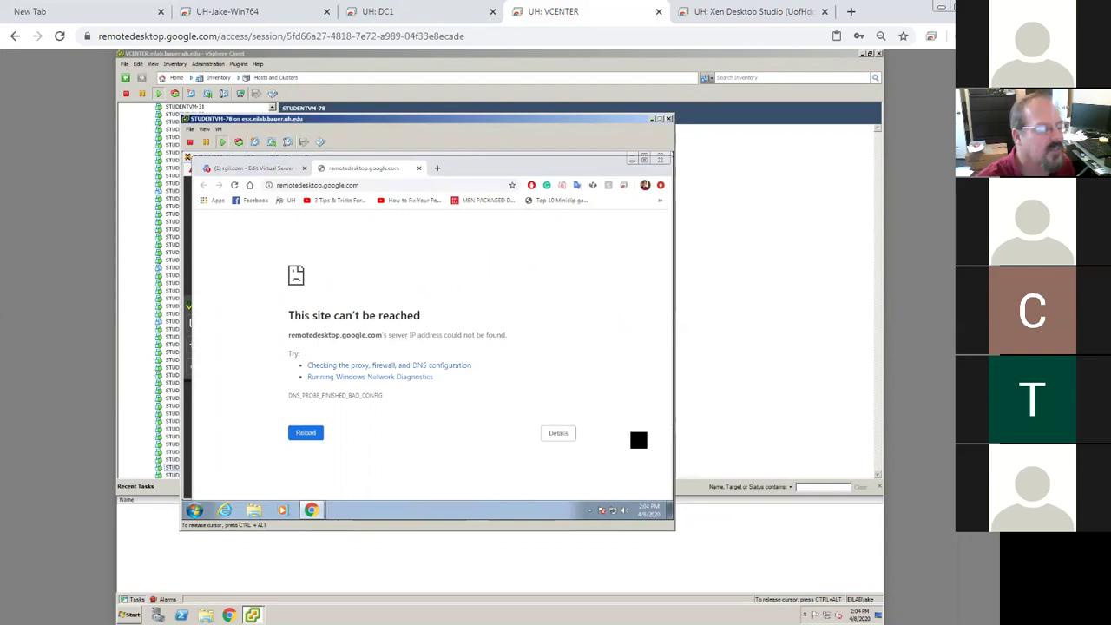
Open the VM's Network and Sharing Center from the system-tray network icon
right_click(621, 514)
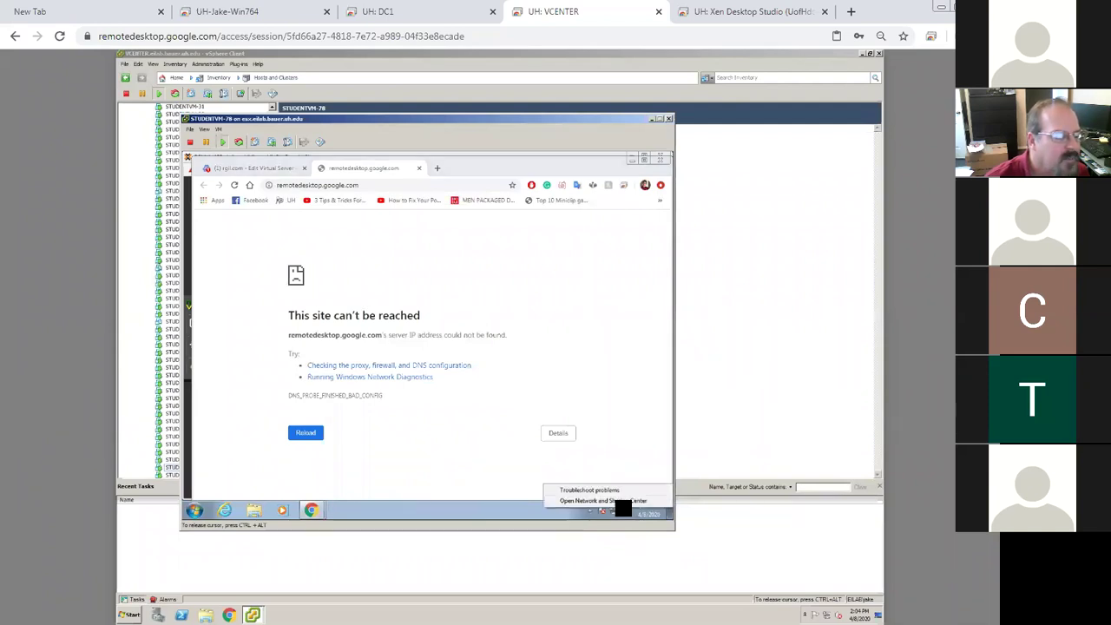
click(619, 502)
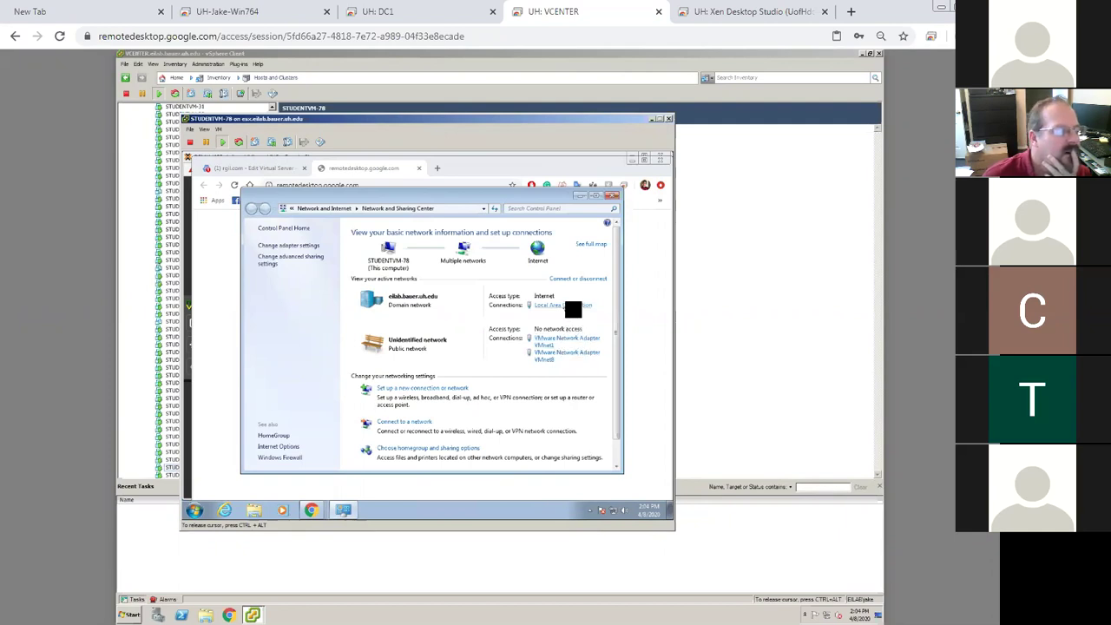
Open the Local Area Connection's IPv4 properties, showing preferred DNS server 192.168.20.249
click(572, 306)
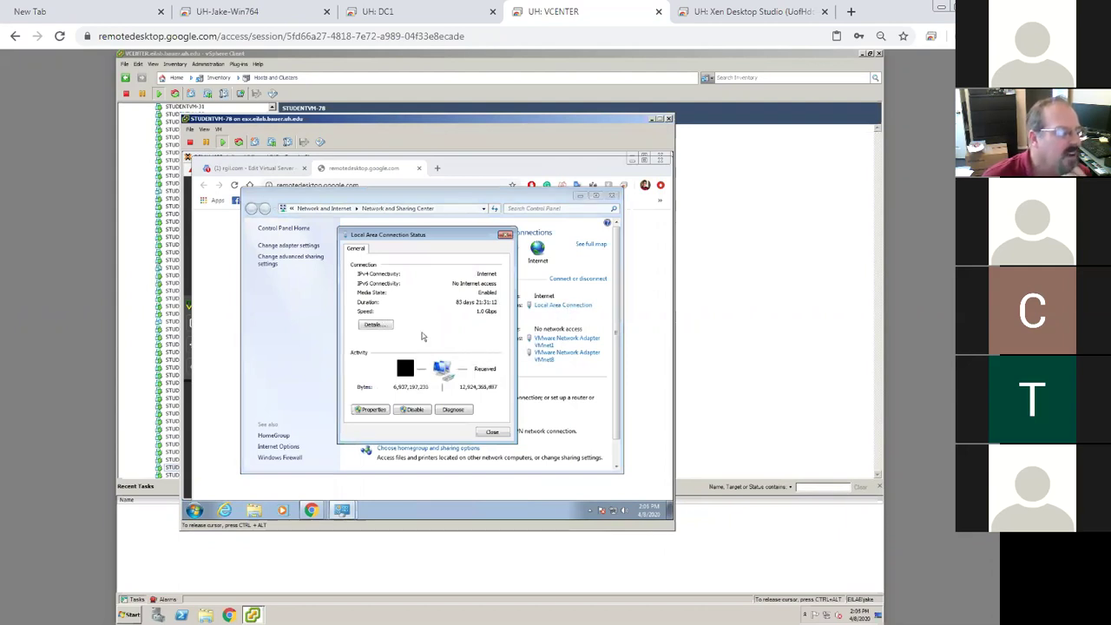
click(384, 411)
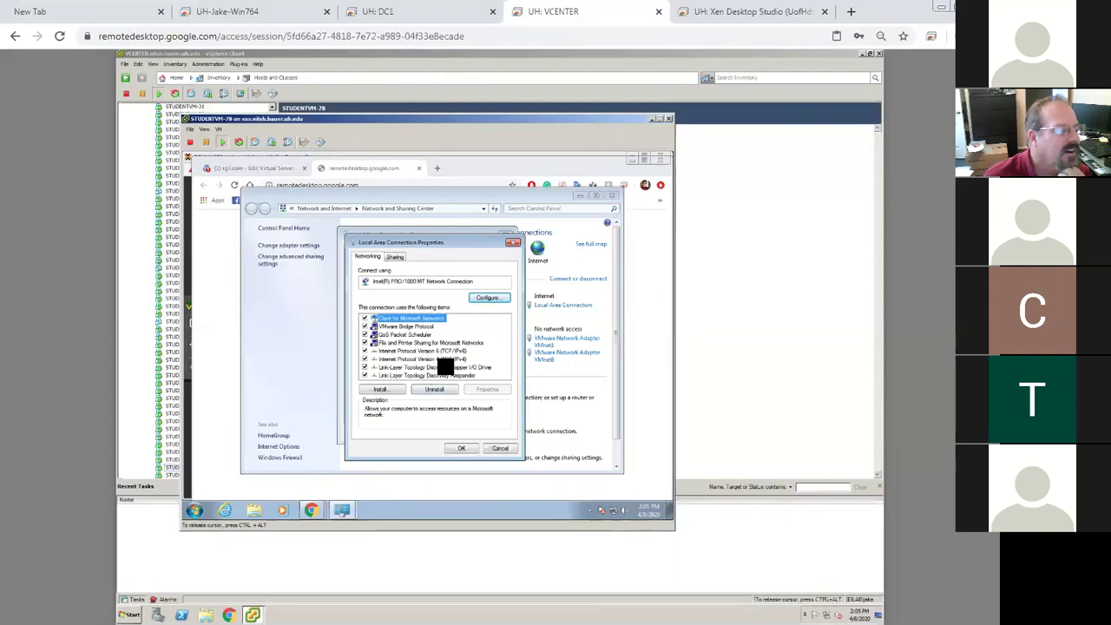
double_click(439, 359)
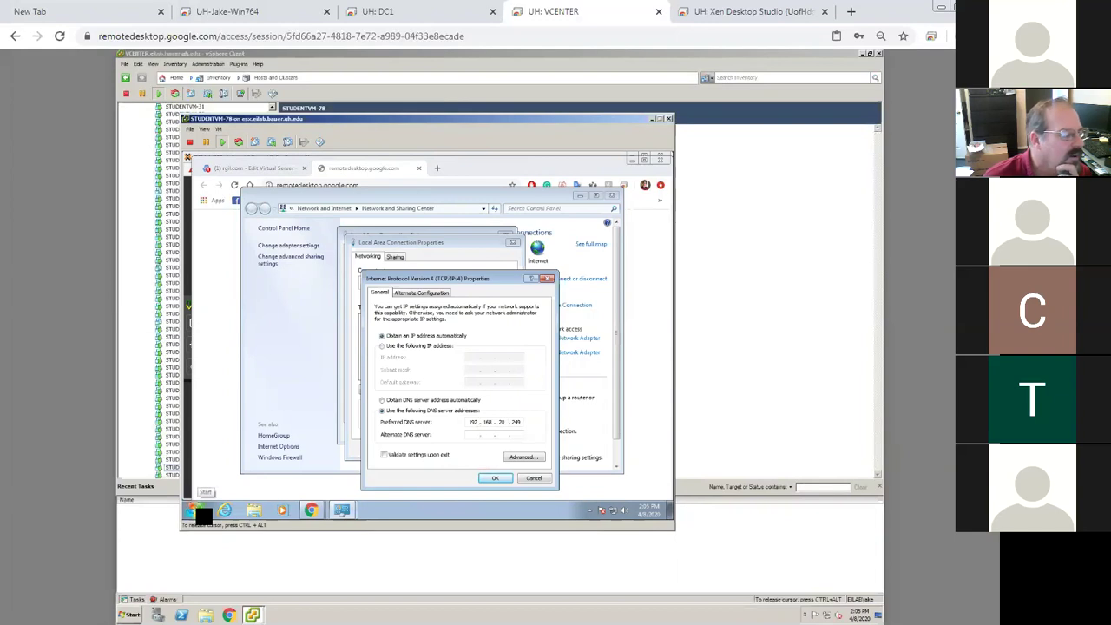
click(201, 513)
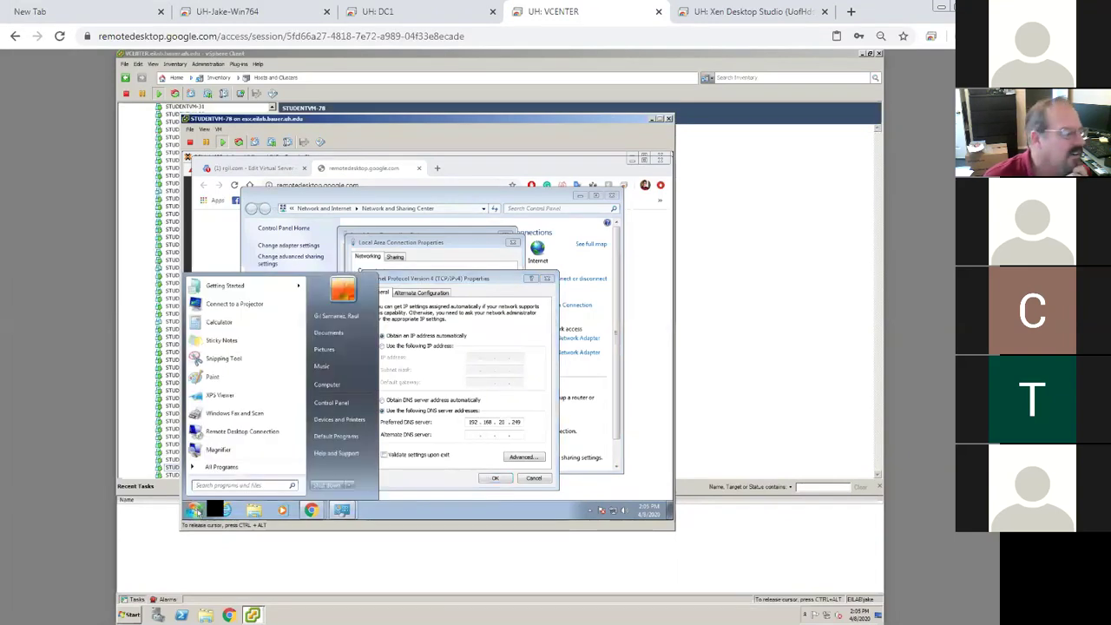
Search for Notepad in the Start menu and run it as administrator
click(230, 487)
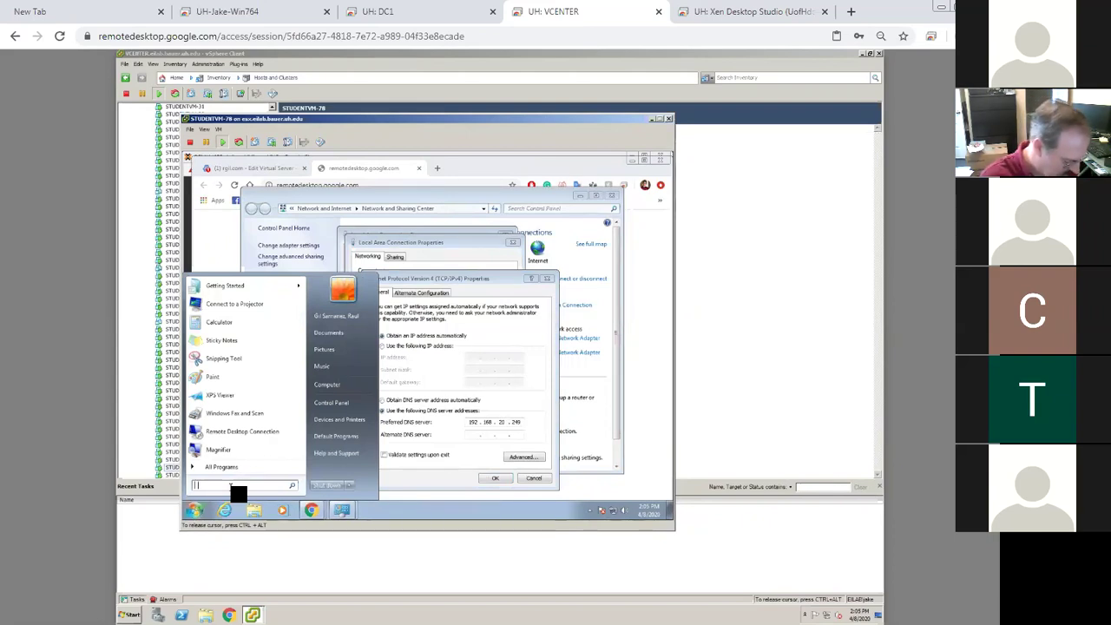
text(notepad)
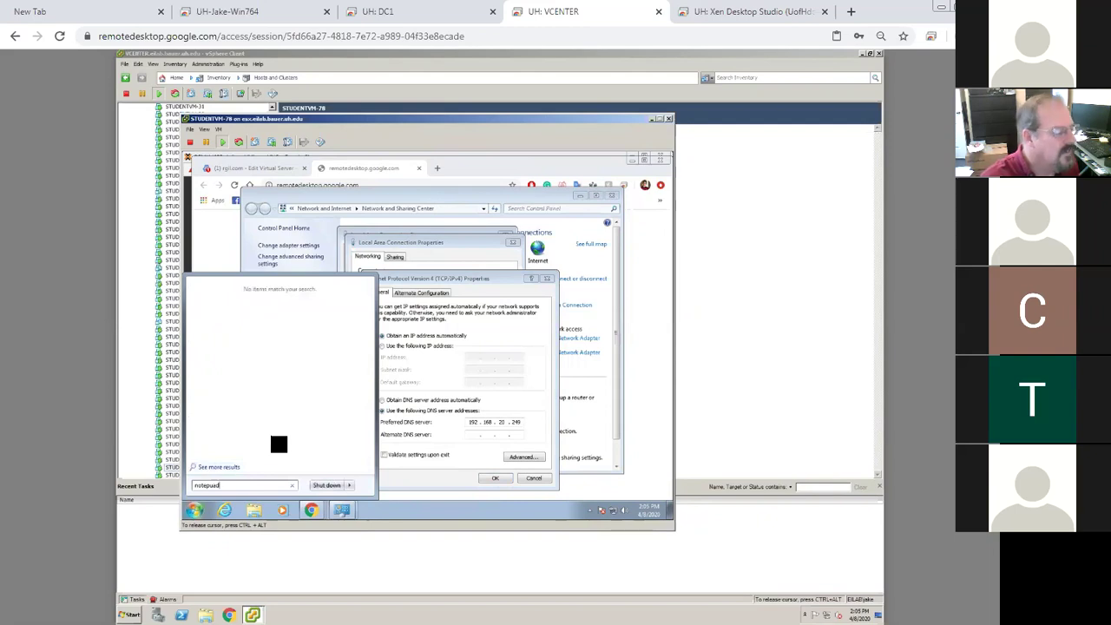
key(BackSpace)
key(BackSpace)
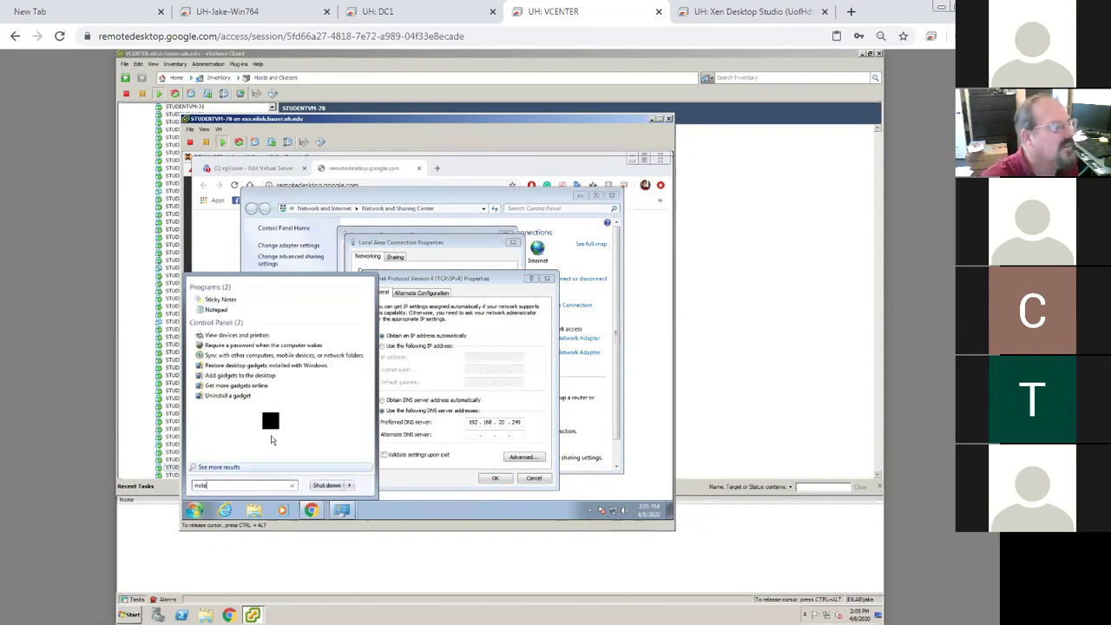
right_click(226, 310)
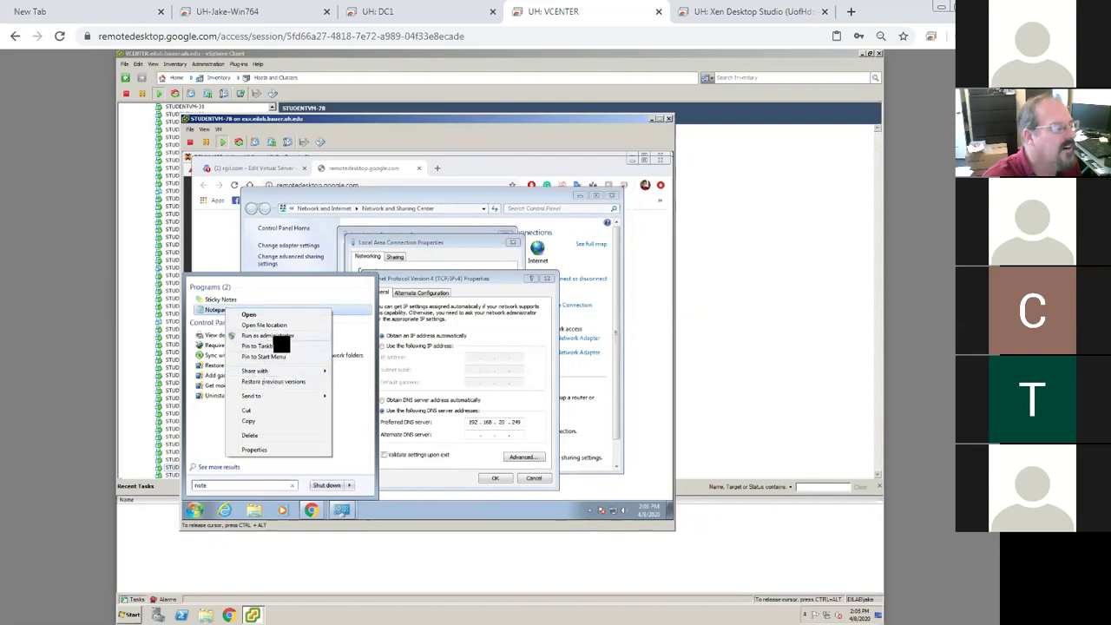
click(267, 335)
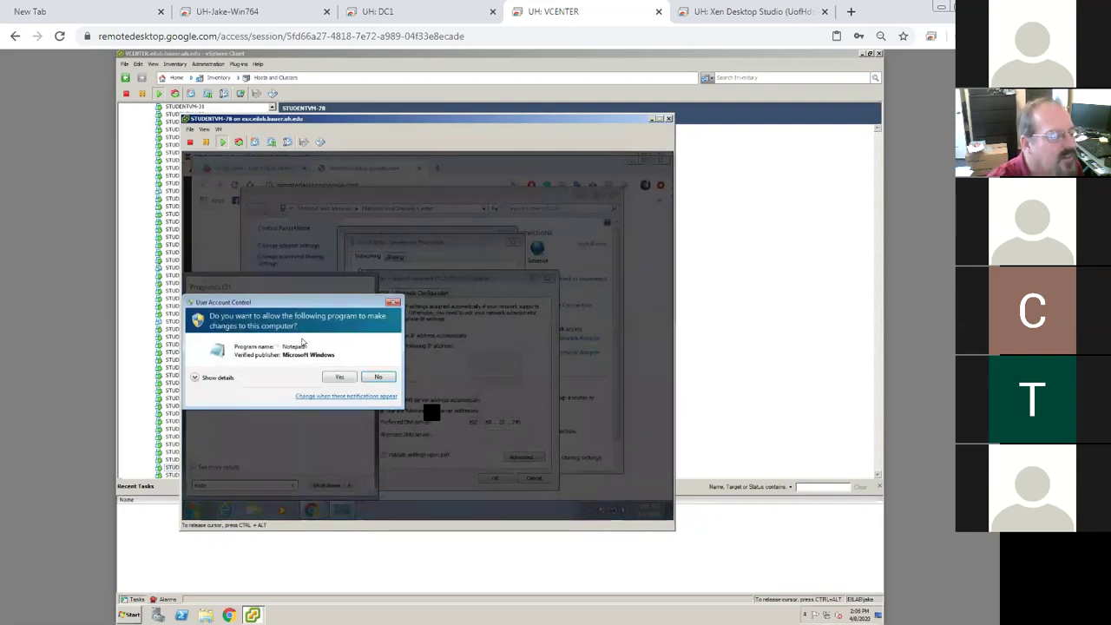
click(338, 377)
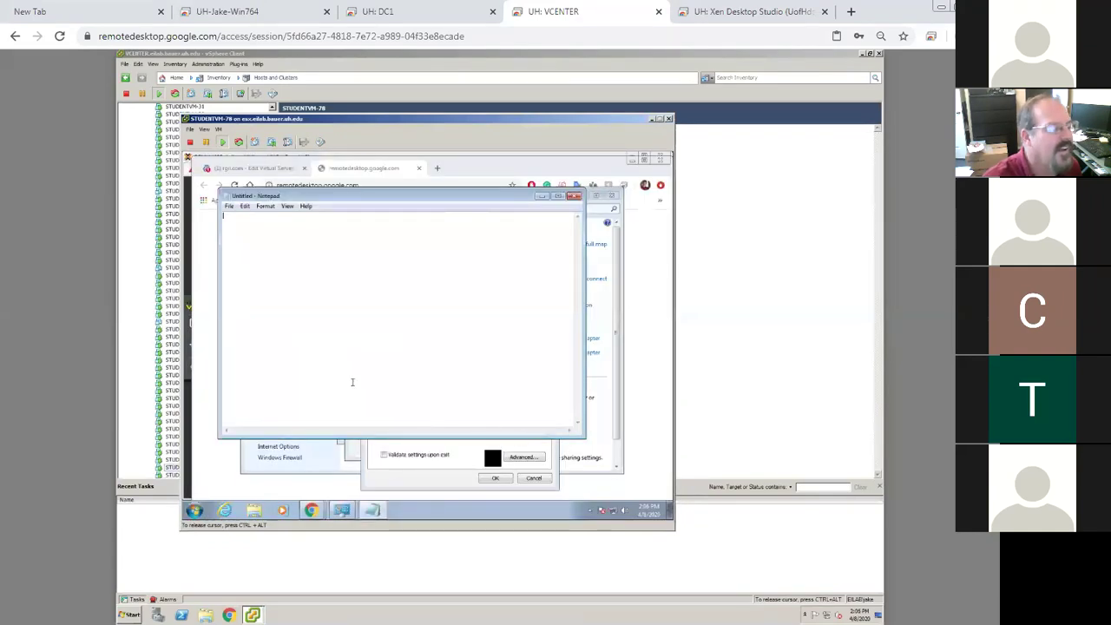
Set the connection's IPv4 DNS to obtain automatically and close the connection dialogs
click(492, 457)
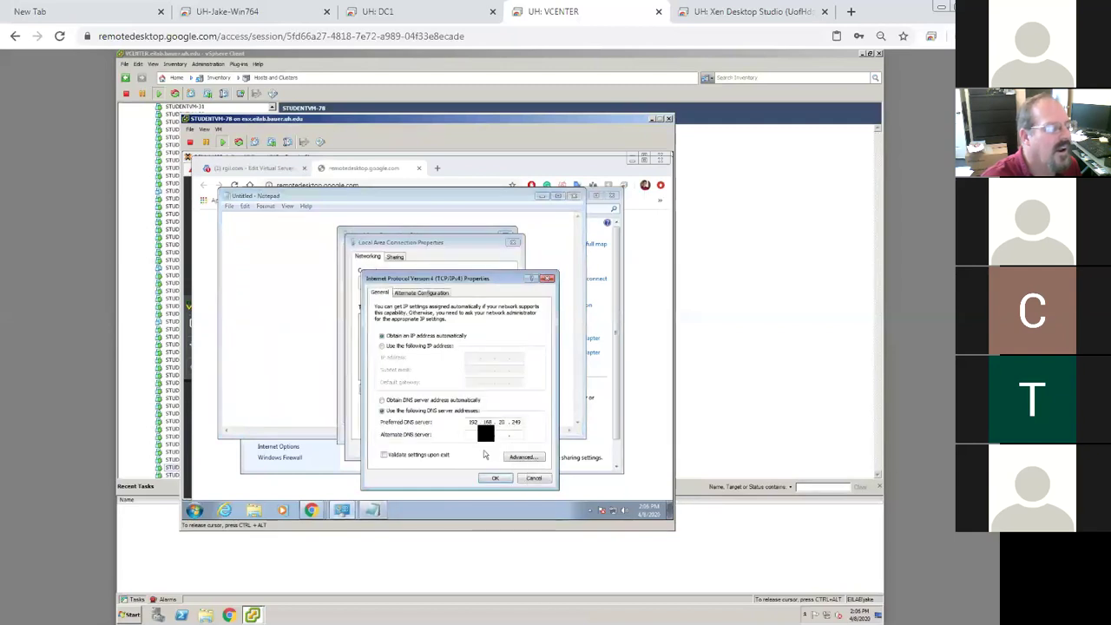
click(382, 401)
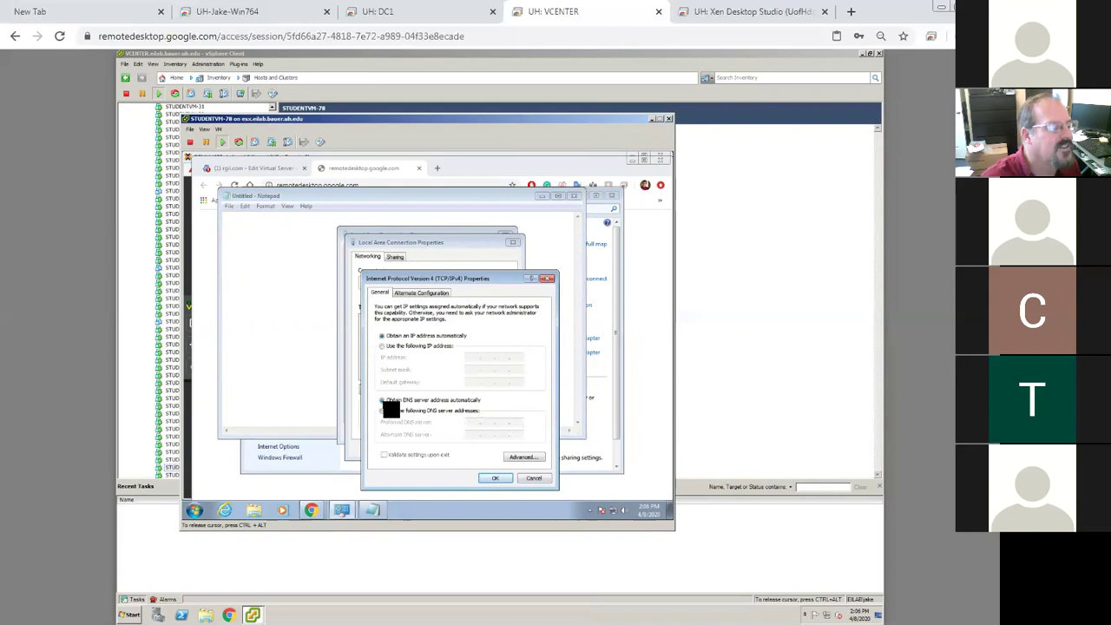
click(495, 478)
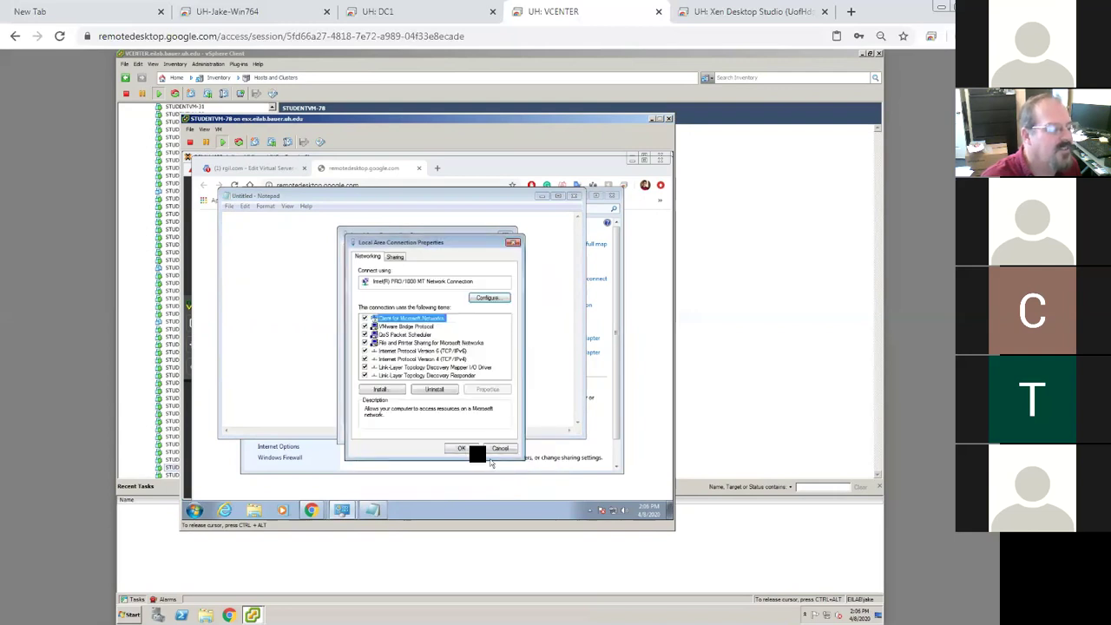
click(466, 448)
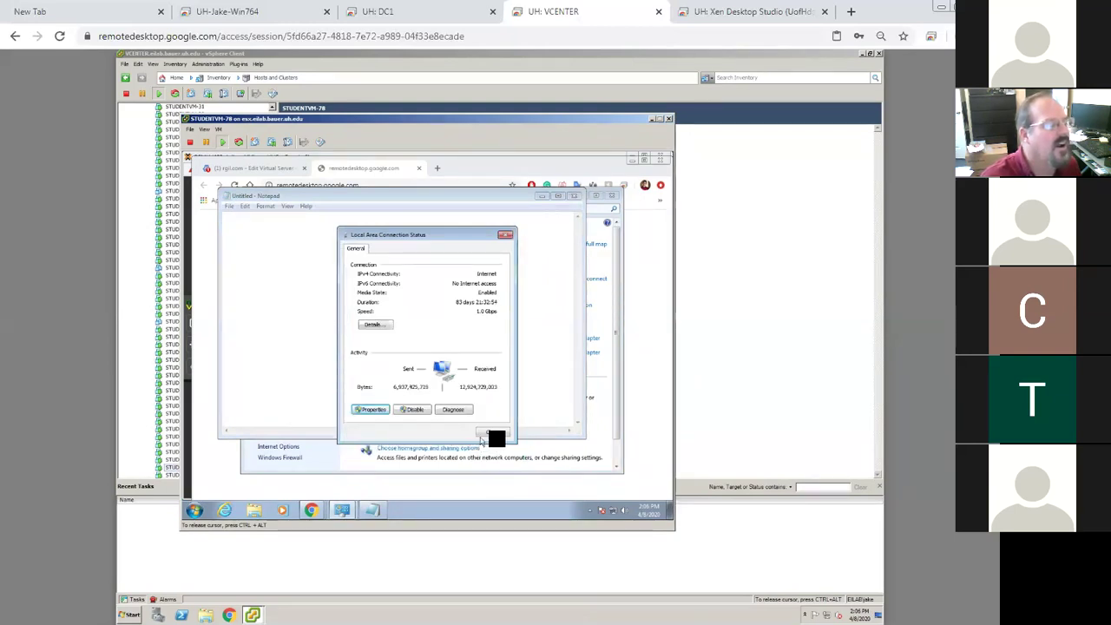
click(484, 433)
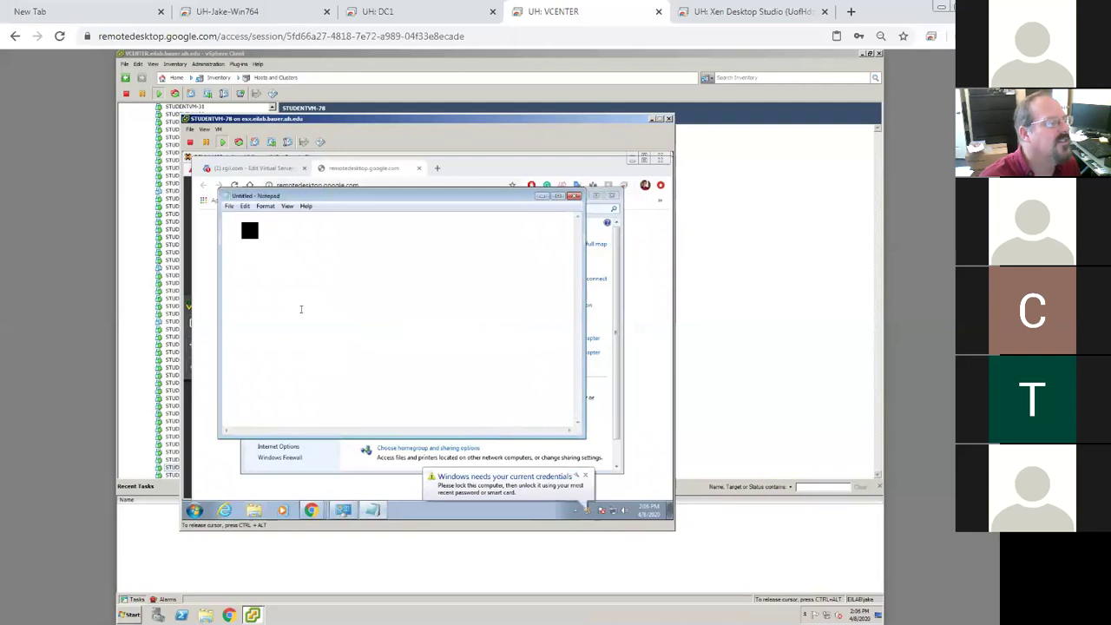
Open the hosts file from the etc folder in Notepad, with All Files listed
click(231, 208)
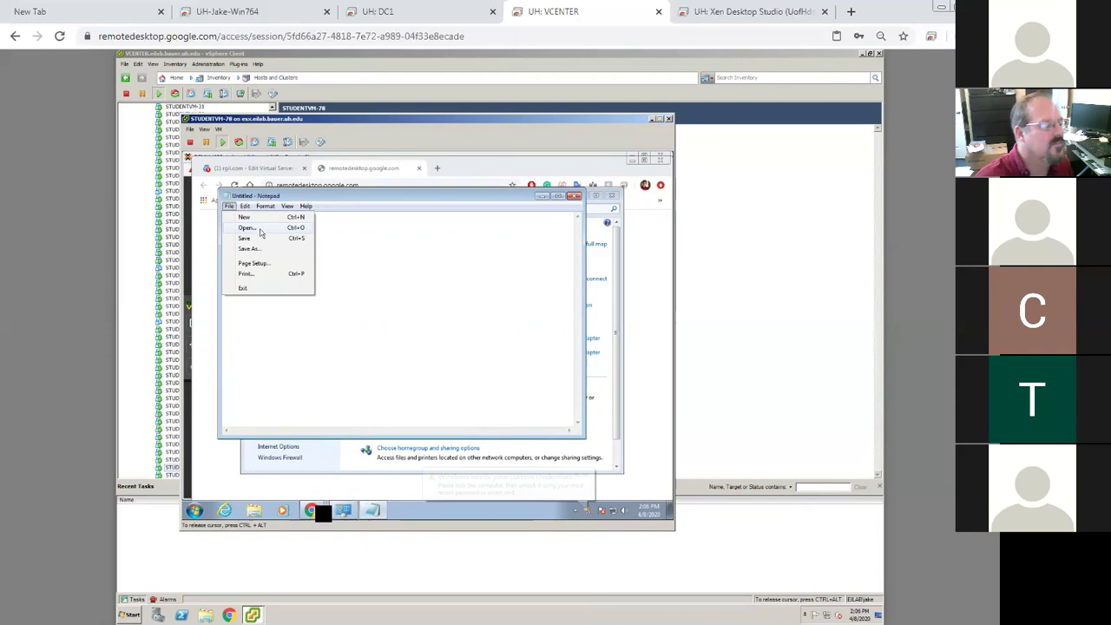
click(259, 233)
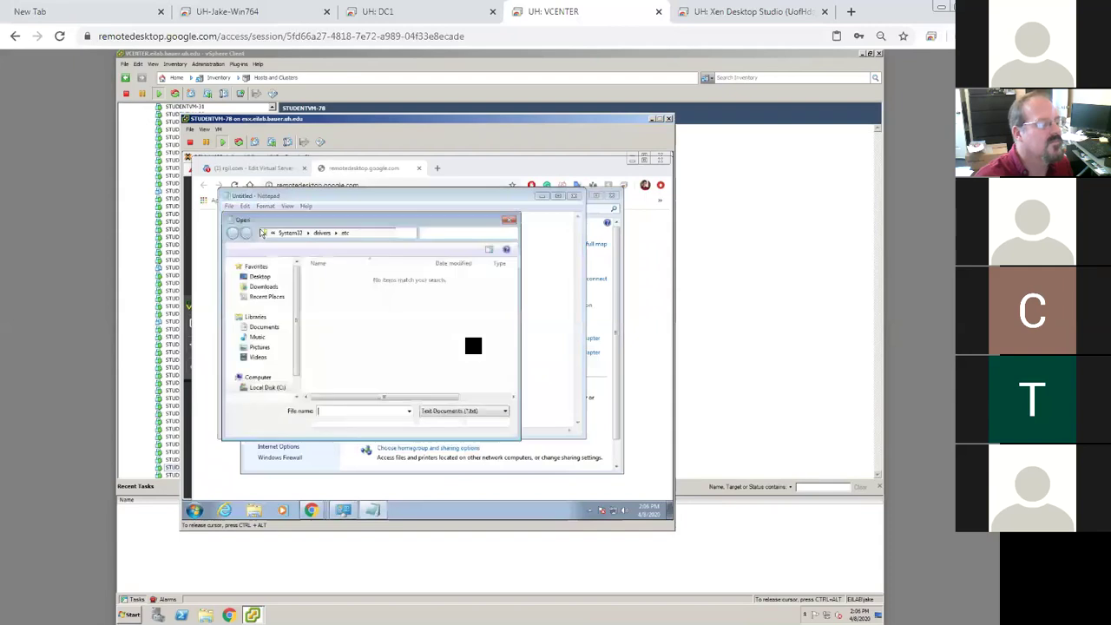
click(262, 233)
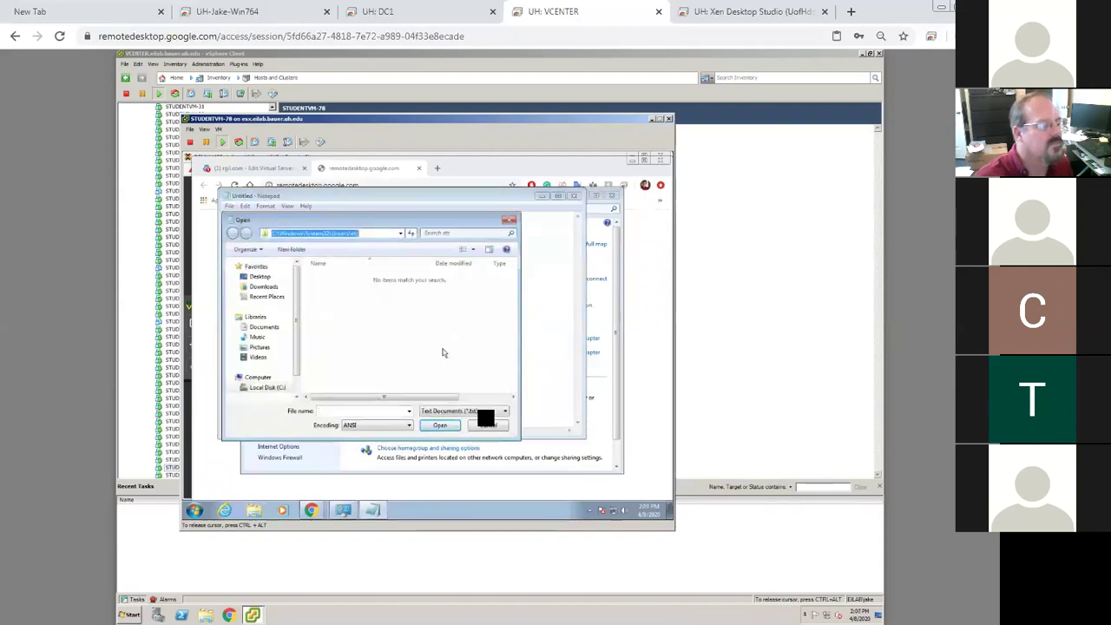
right_click(310, 510)
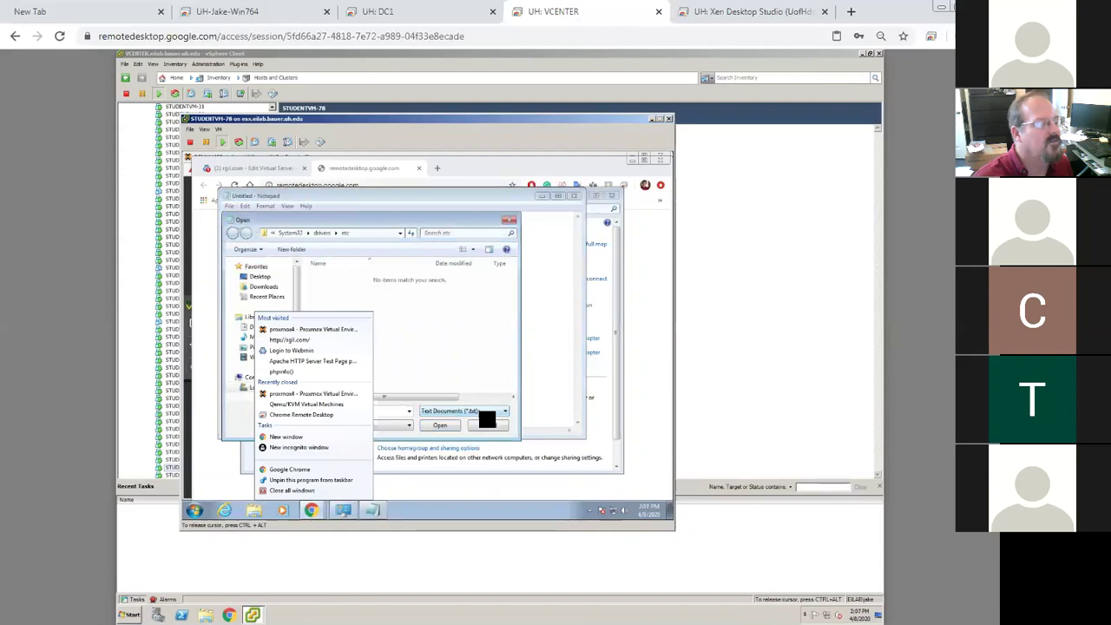
click(482, 414)
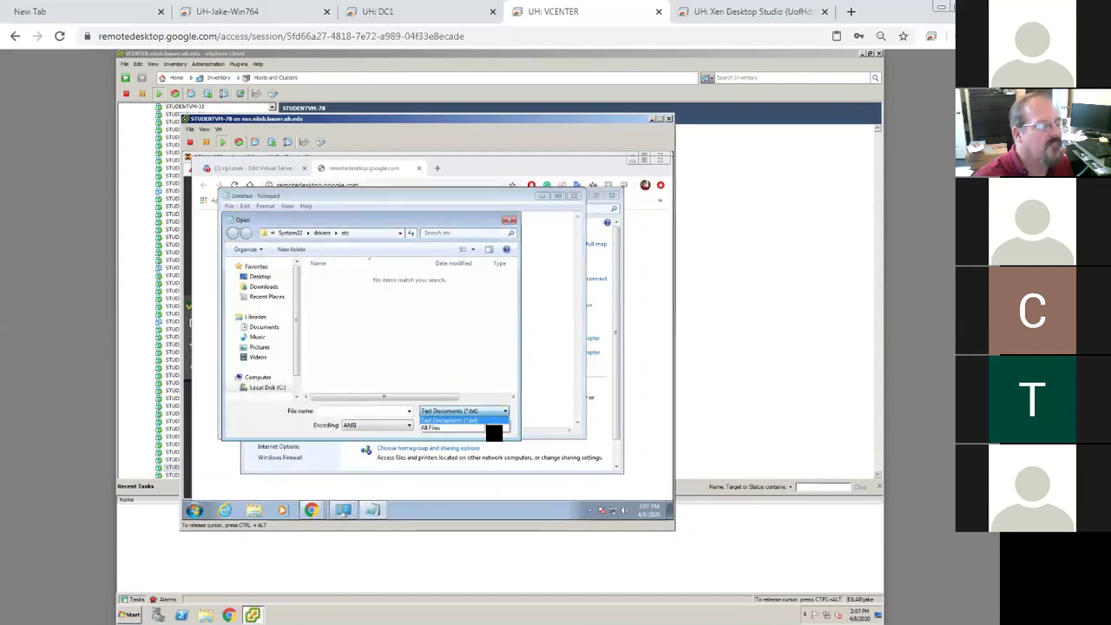
click(491, 429)
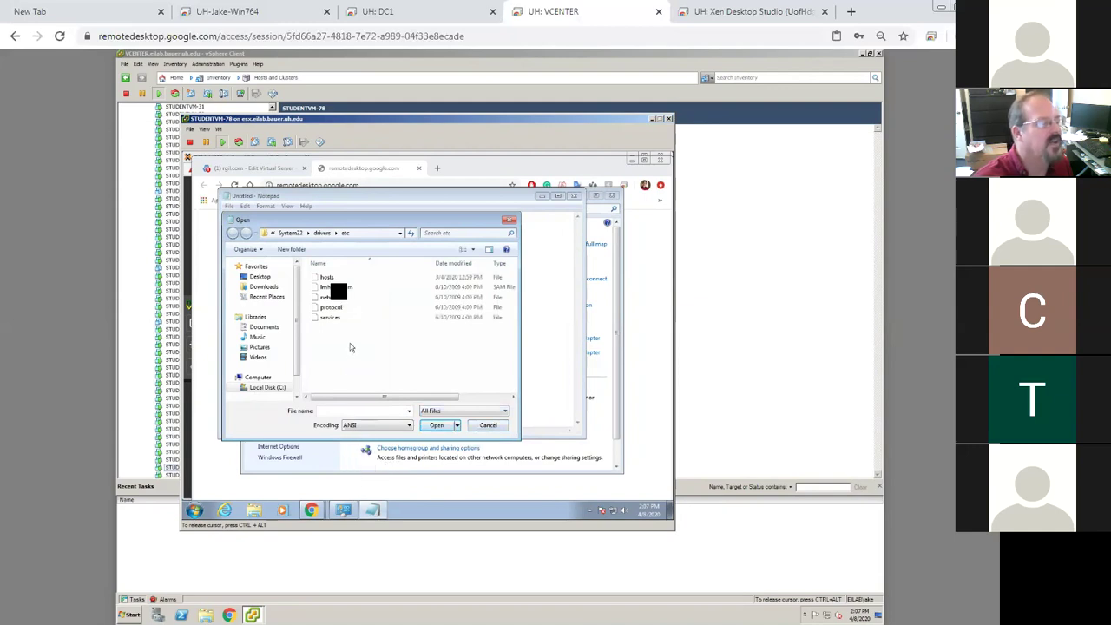
double_click(328, 276)
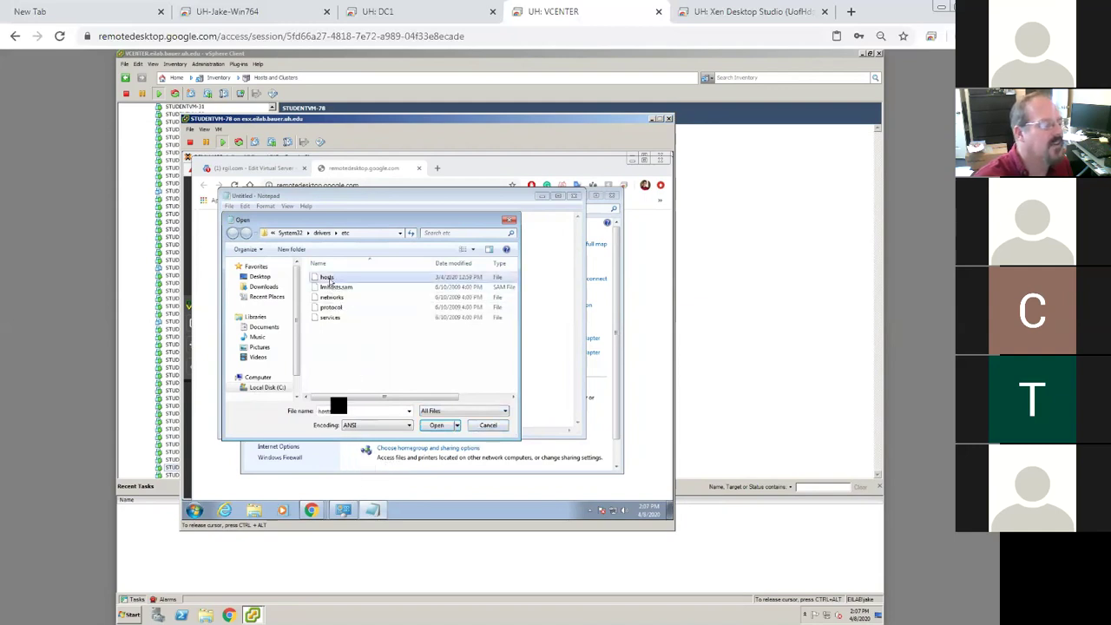
Close the hosts file after reviewing its rgil.com entry and return to Chrome's error page
click(310, 510)
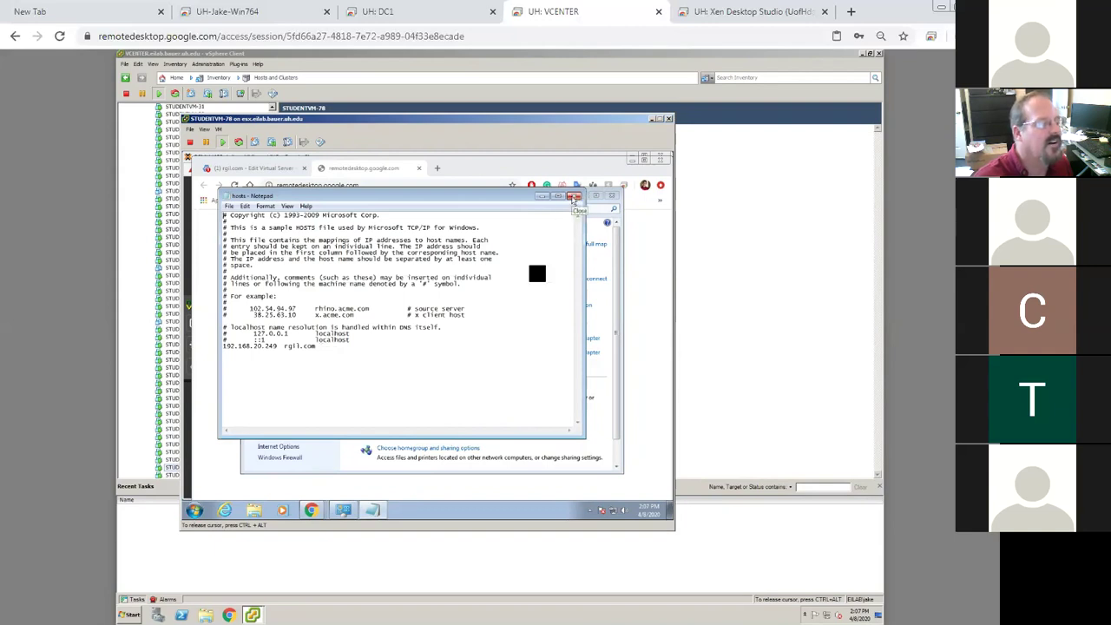
click(574, 199)
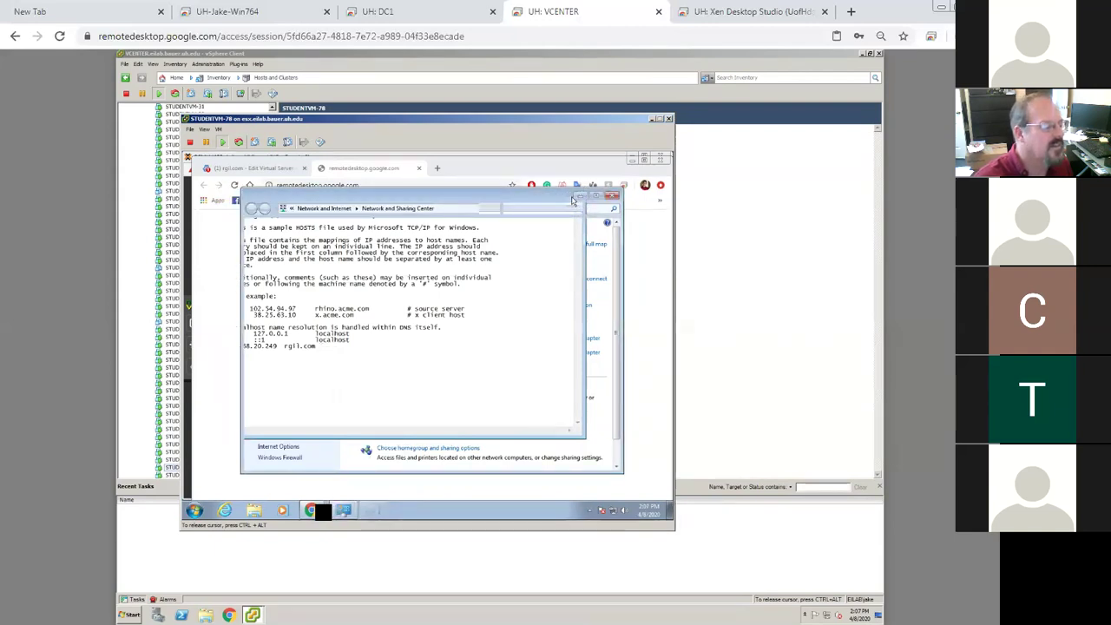
click(369, 168)
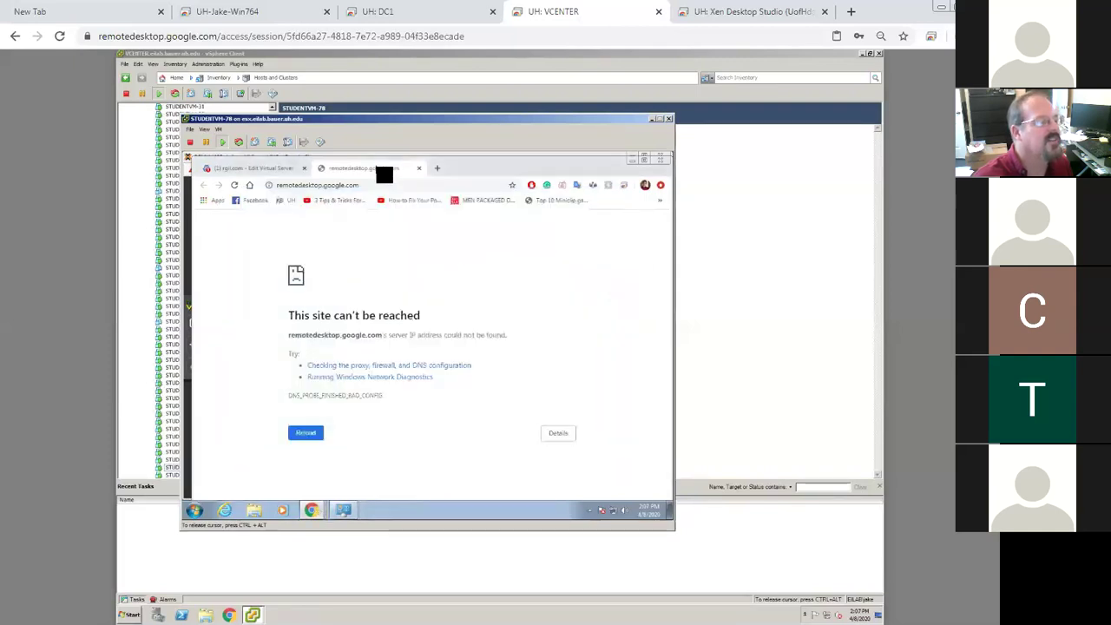
Reload remotedesktop.google.com/access so the Remote Access page listing STUDENTVM-78 loads
click(443, 184)
key(Return)
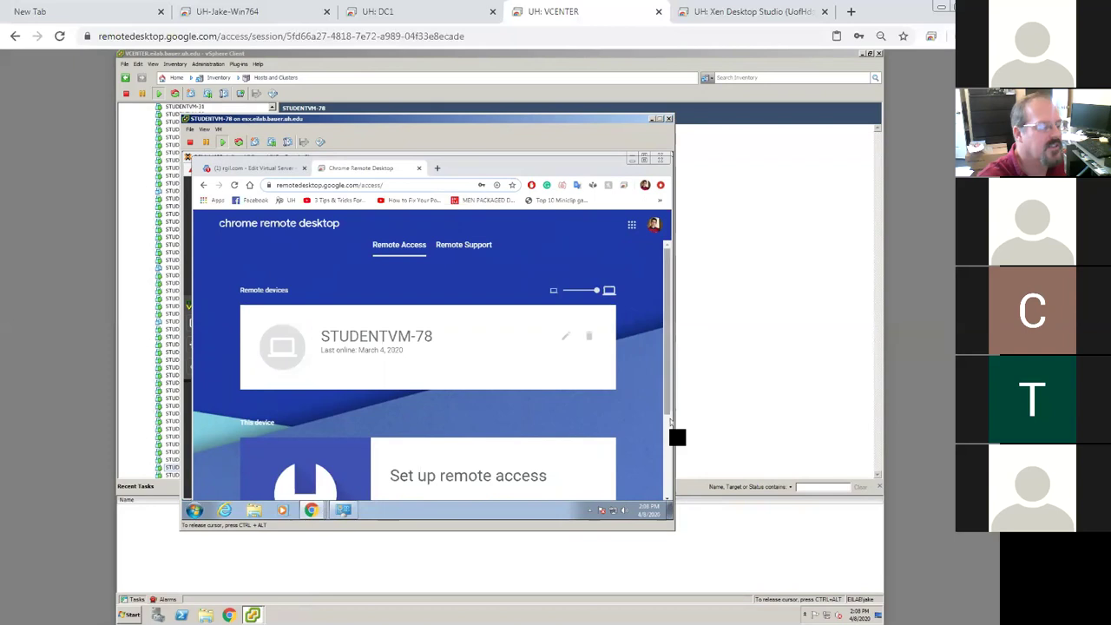
scroll(677, 437, down, 1)
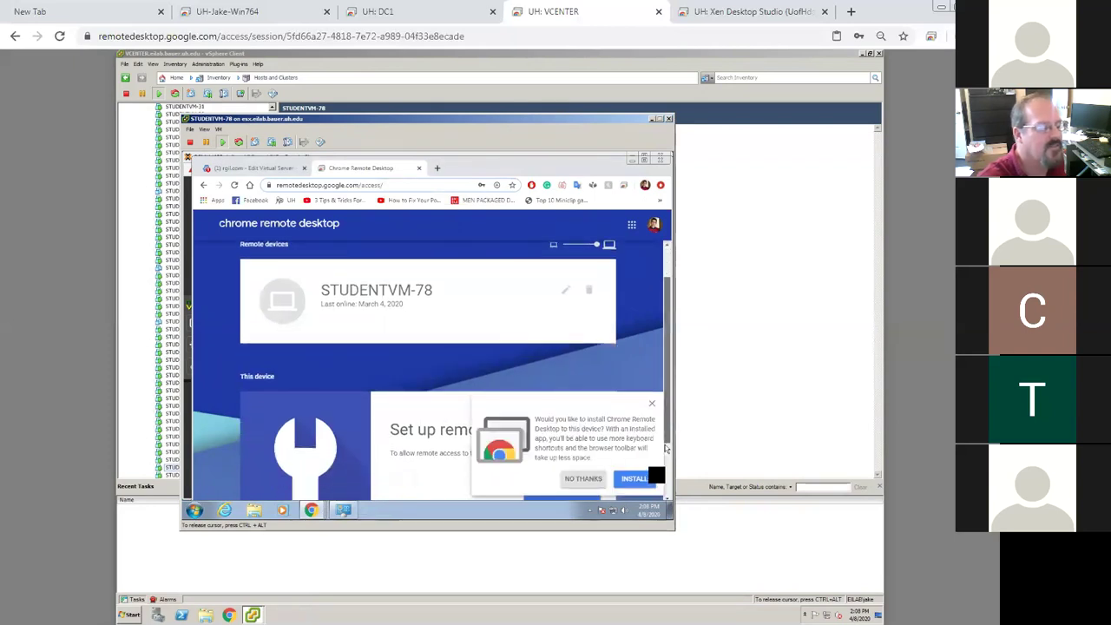
scroll(651, 482, down, 1)
Dismiss the Chrome Remote Desktop app install prompt and turn on remote access for this device
click(650, 483)
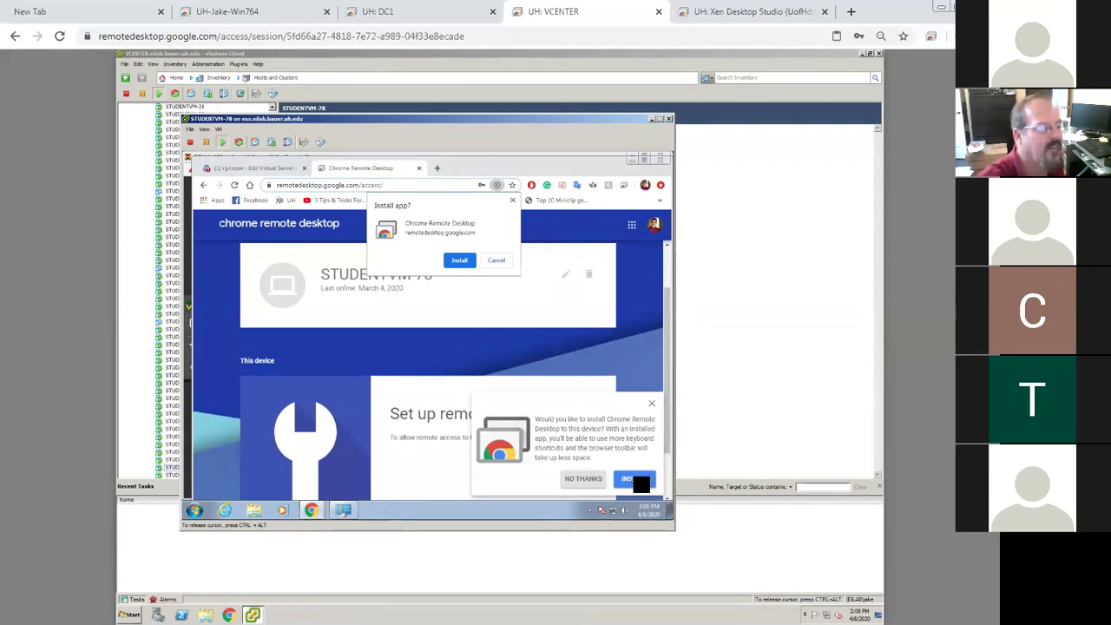
click(634, 478)
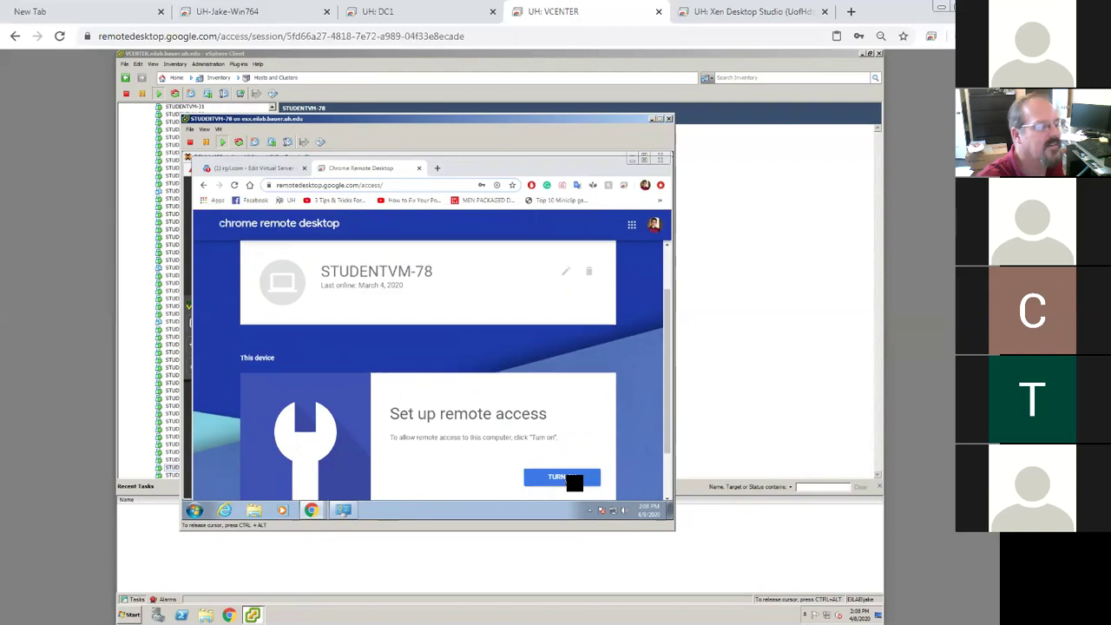
click(572, 480)
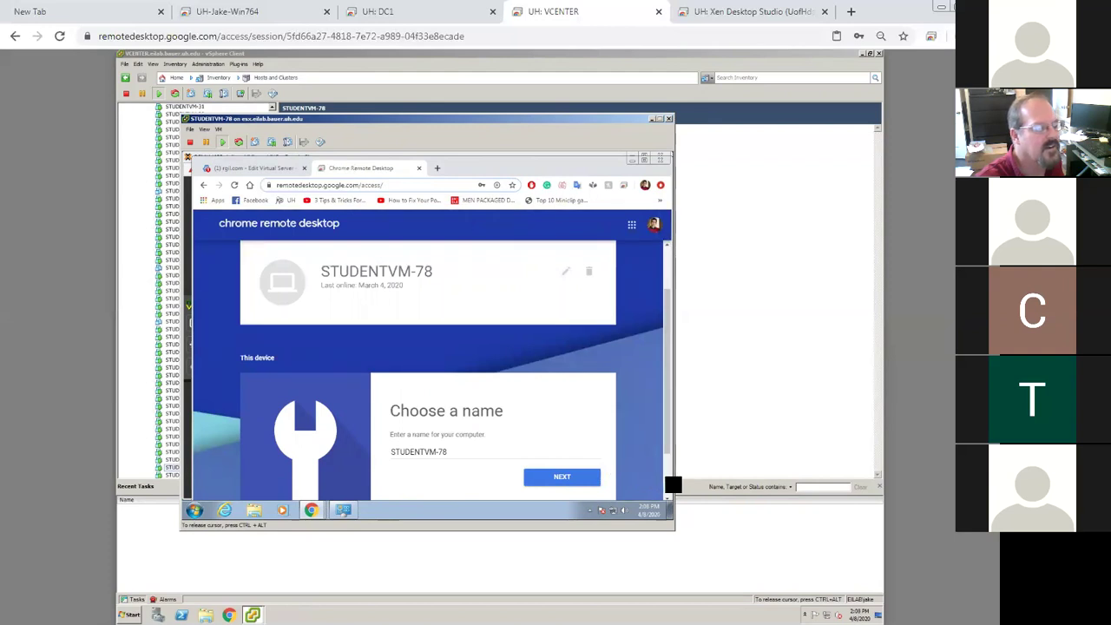
scroll(646, 469, down, 2)
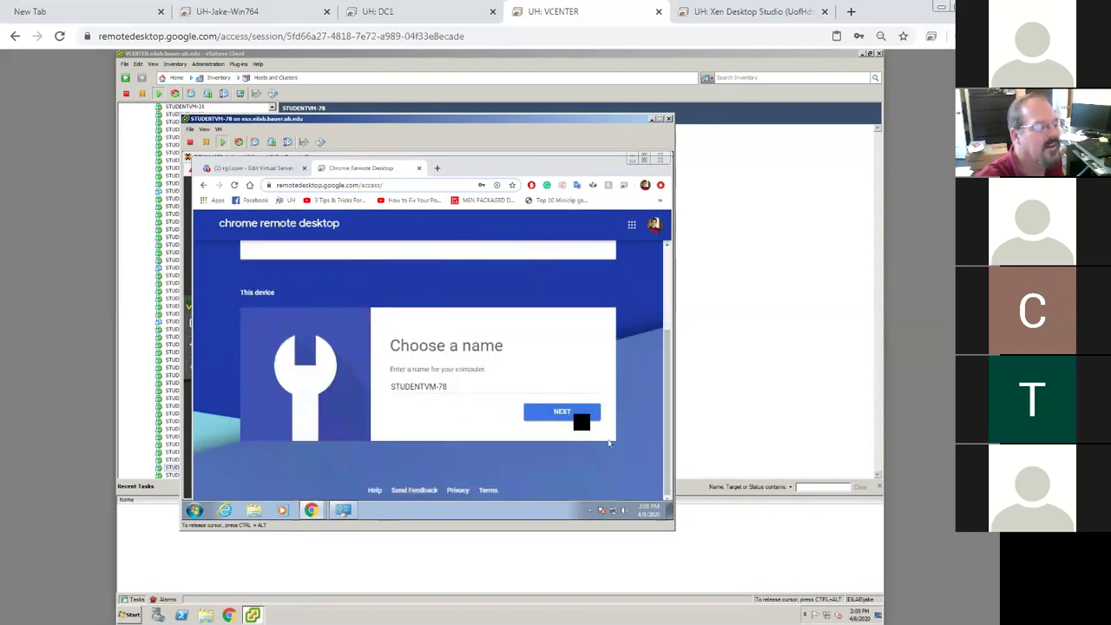
Keep STUDENTVM-78 as the name, set and confirm a PIN, disable usage statistics, and start
click(575, 416)
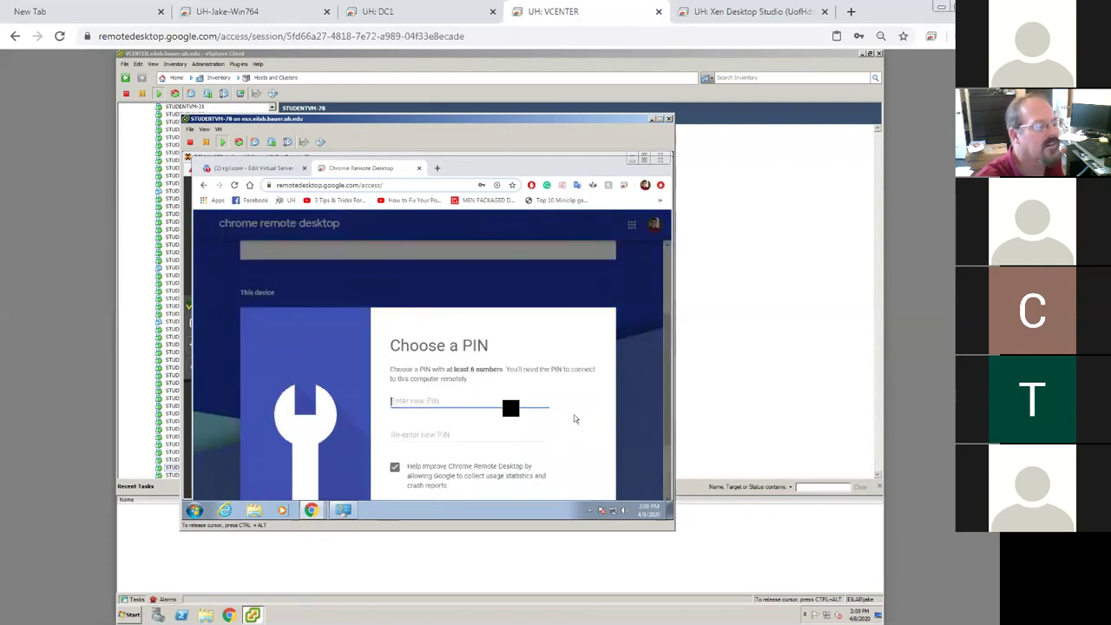
click(512, 404)
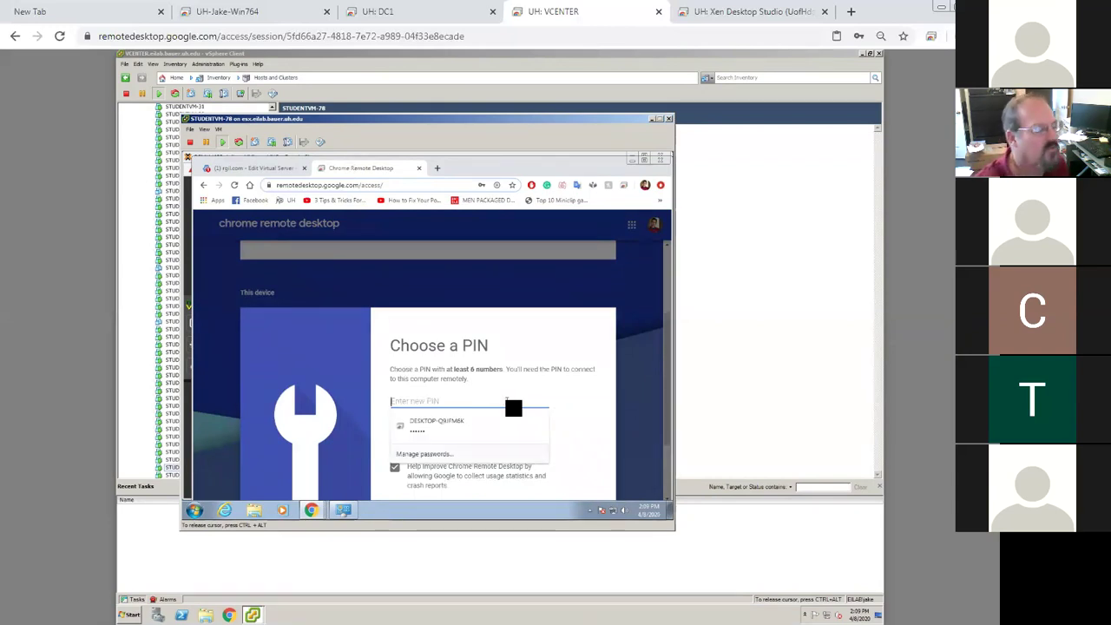
text(12345678)
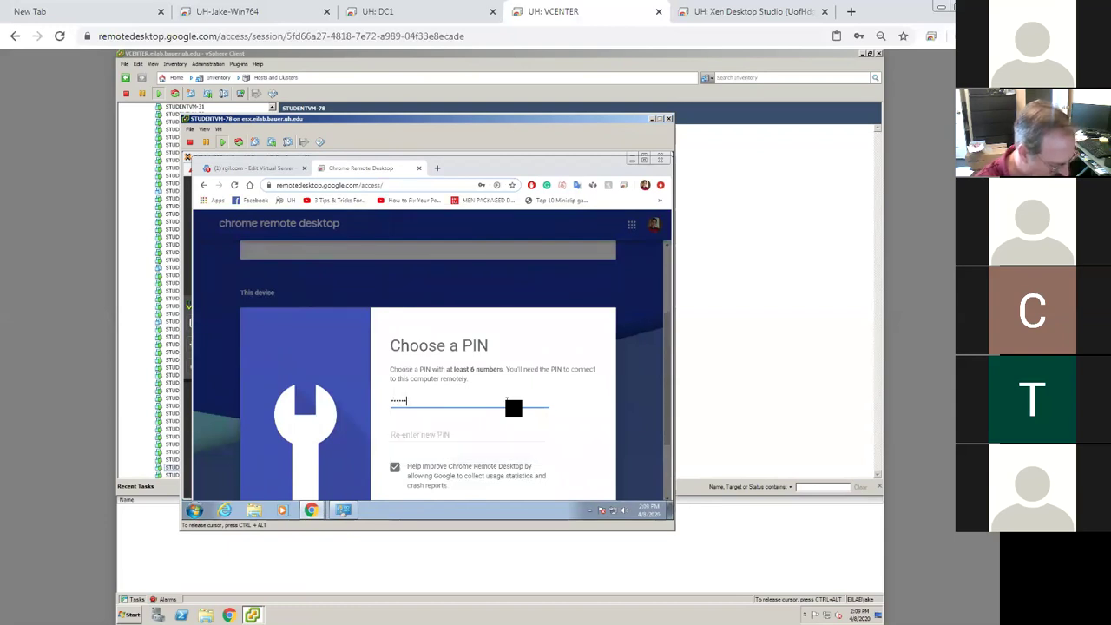
click(395, 469)
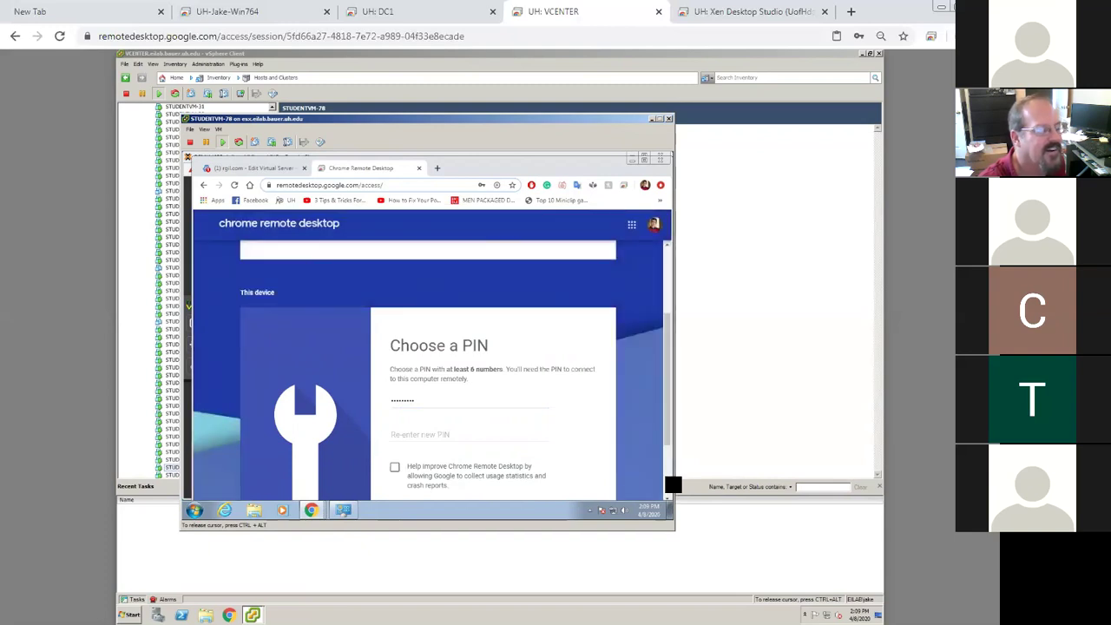
scroll(663, 477, down, 2)
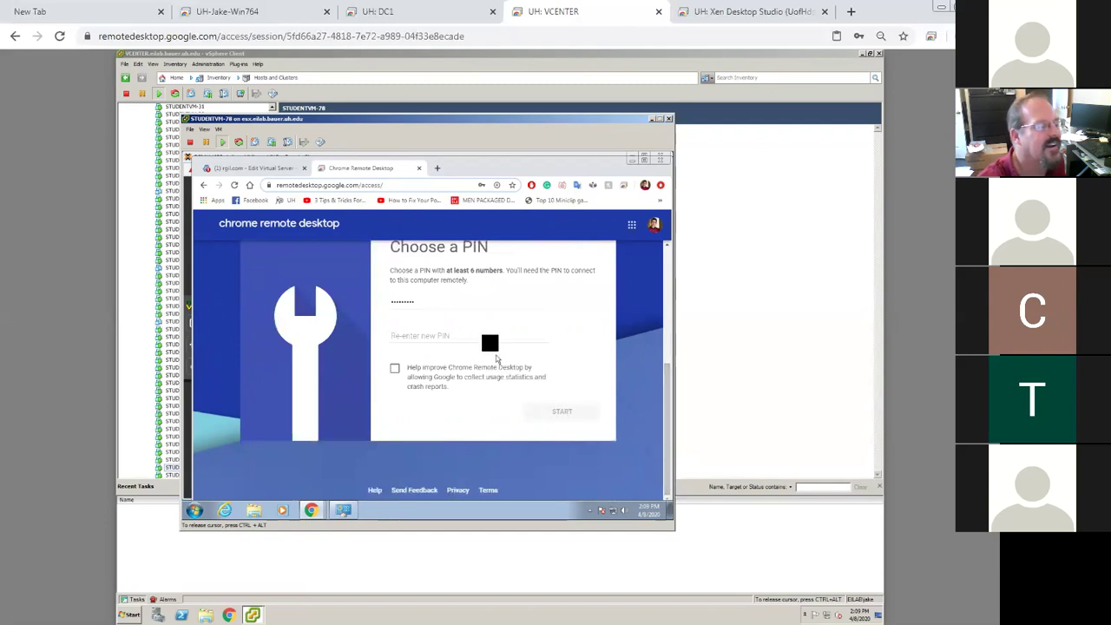
click(484, 335)
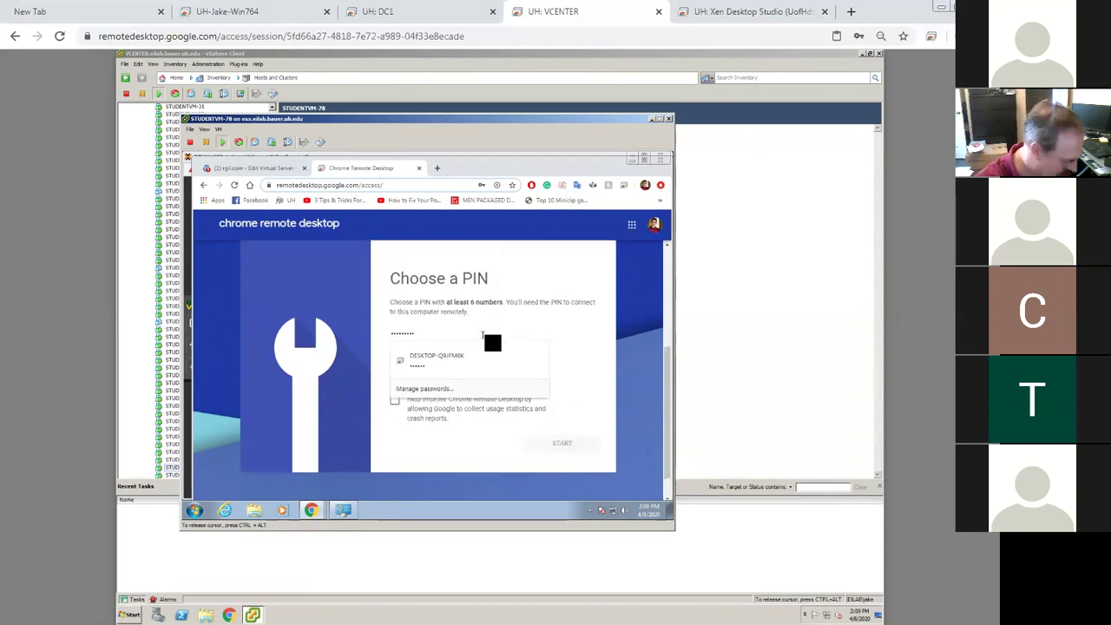
text(12345)
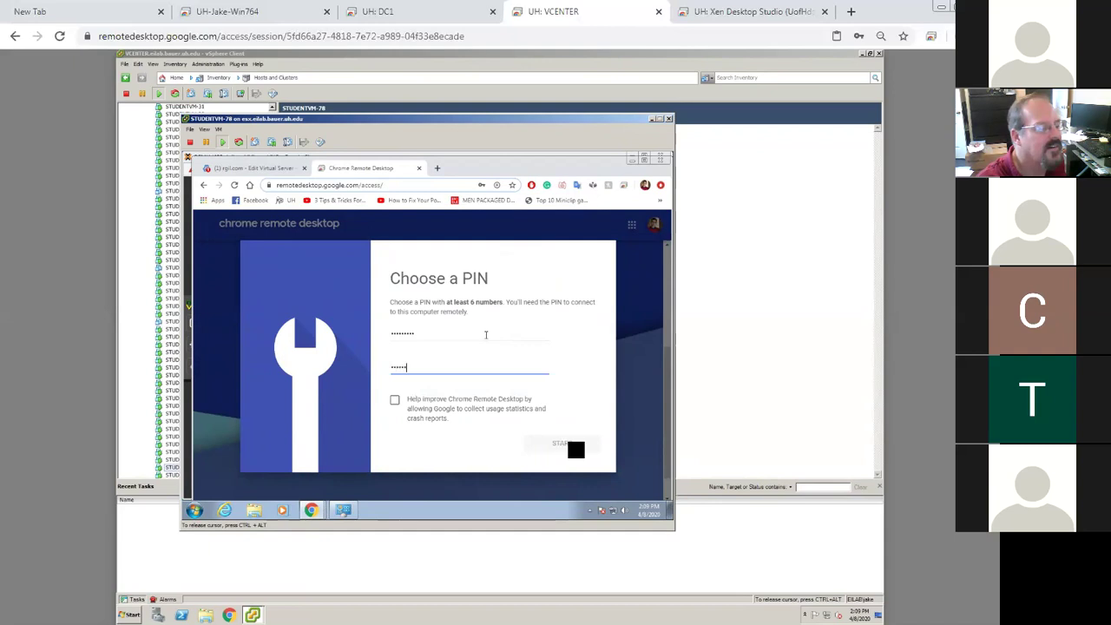
text(678)
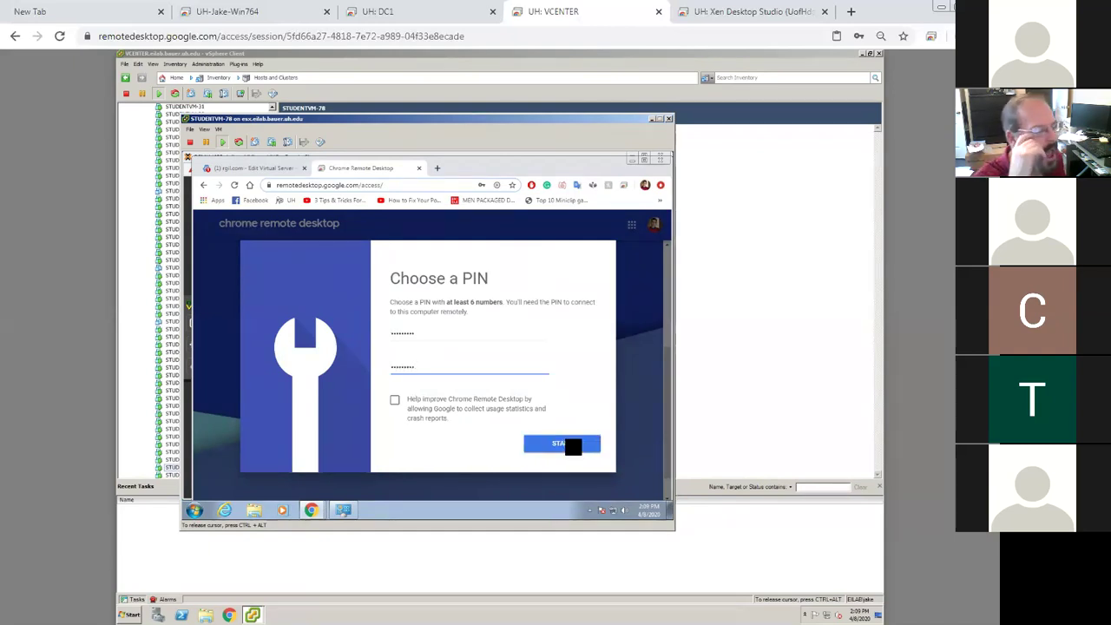
click(573, 445)
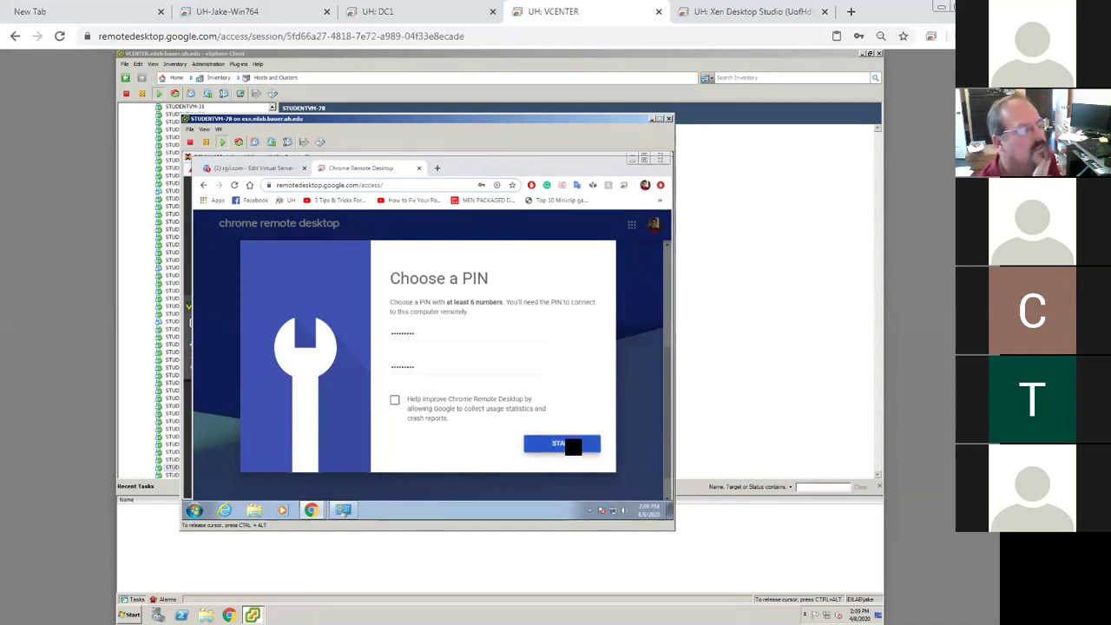